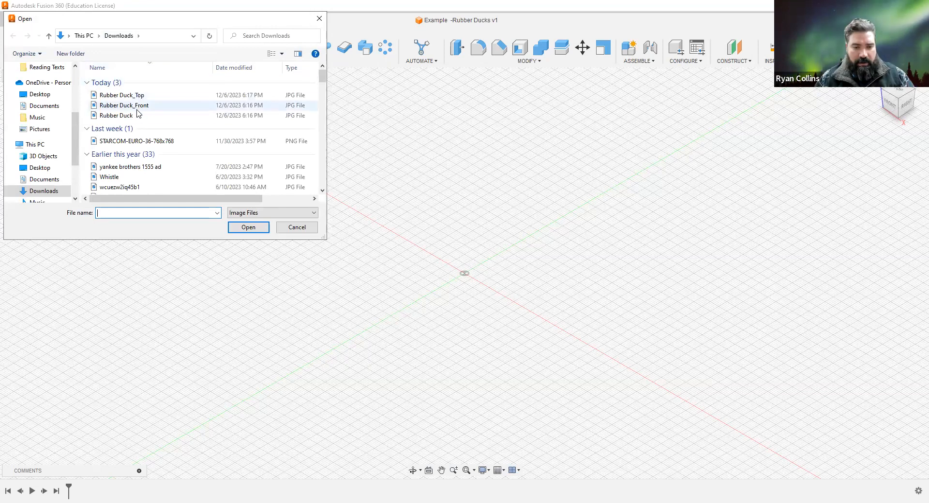
# Insert the Rubber Duck image from the Downloads folder as a canvas on the YZ plane with default settings.
pyautogui.click(118, 115)
pyautogui.click(246, 227)
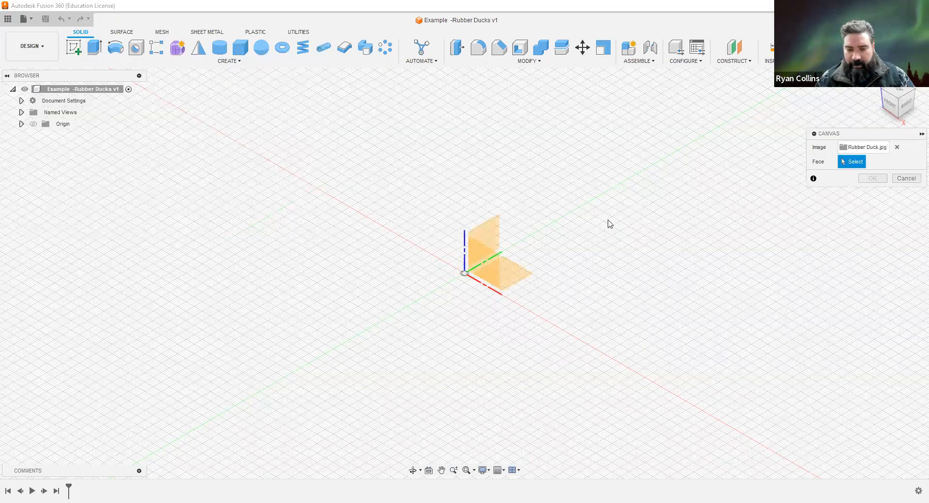
pyautogui.click(494, 225)
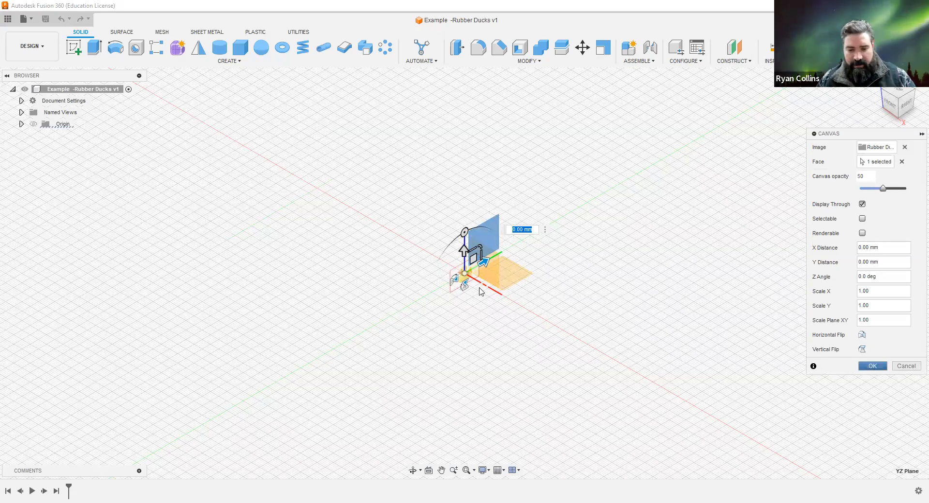
pyautogui.press('Return')
# Calibrate the Rubber Duck canvas by setting the duck's body length, from chest to rear, to 80 mm.
pyautogui.scroll(3, 466, 276)
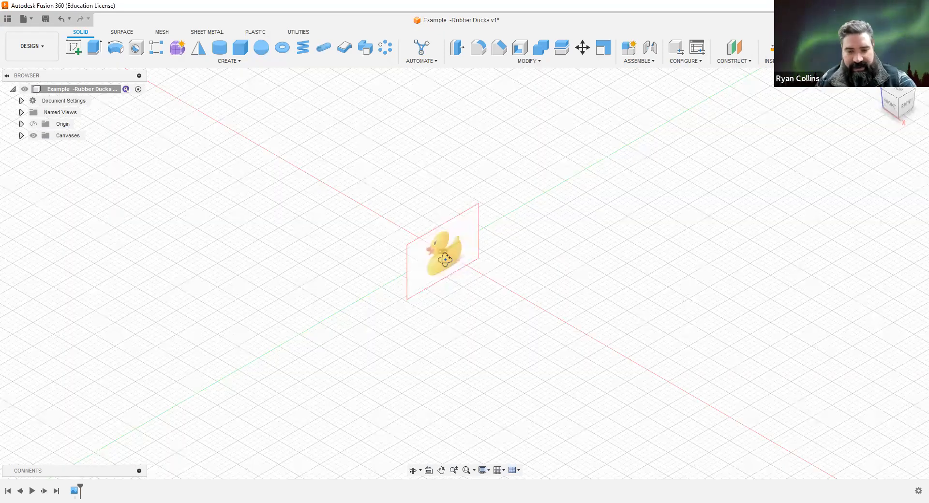
pyautogui.scroll(2, 426, 232)
pyautogui.keyDown('shift'); pyautogui.moveTo(425, 229); pyautogui.dragTo(437, 234, button='middle'); pyautogui.keyUp('shift')
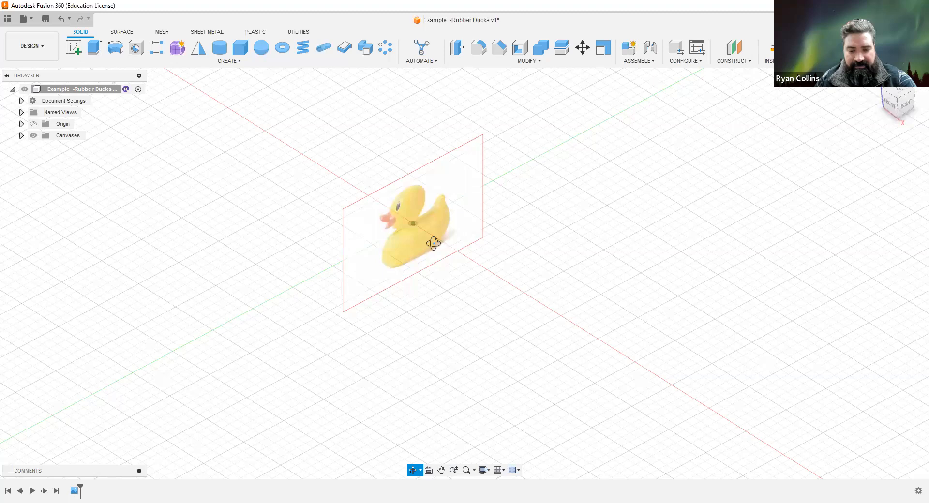
pyautogui.click(905, 102)
pyautogui.keyDown('shift'); pyautogui.moveTo(571, 228); pyautogui.dragTo(83, 149, button='middle'); pyautogui.keyUp('shift')
pyautogui.click(82, 147)
pyautogui.rightClick(85, 147)
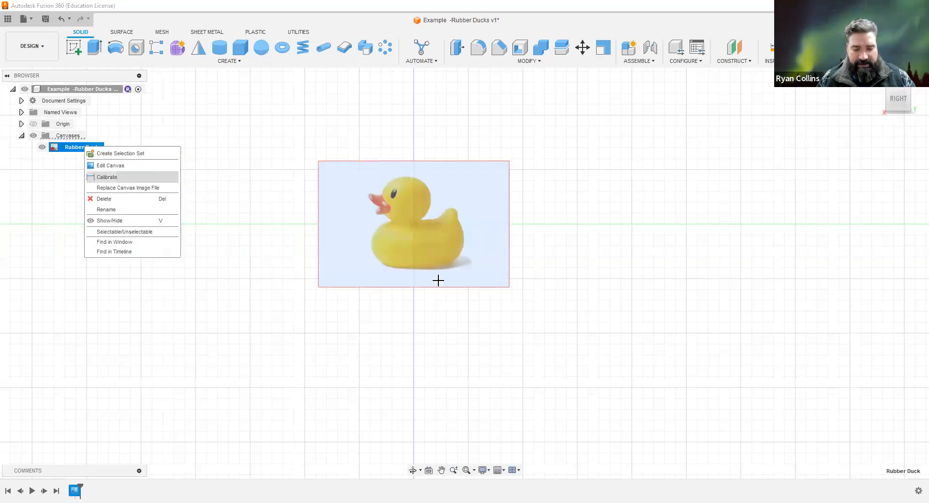
pyautogui.click(101, 177)
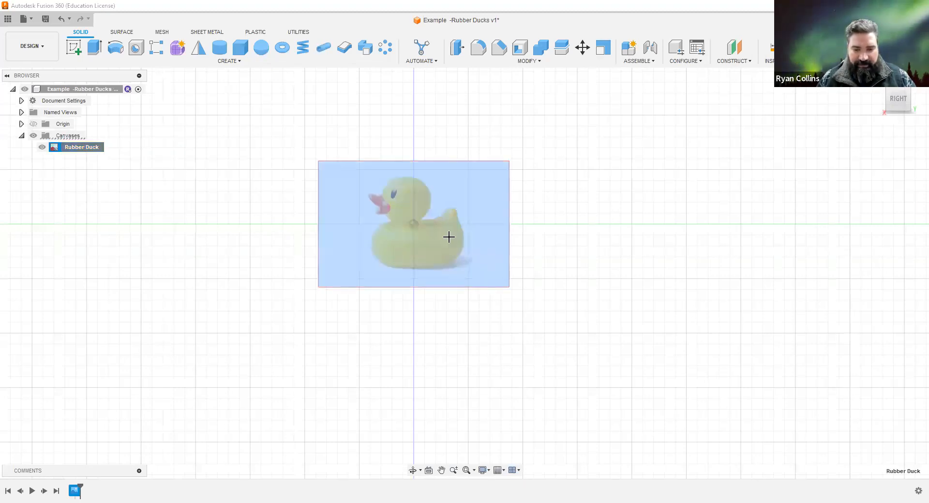
pyautogui.click(372, 240)
pyautogui.click(464, 243)
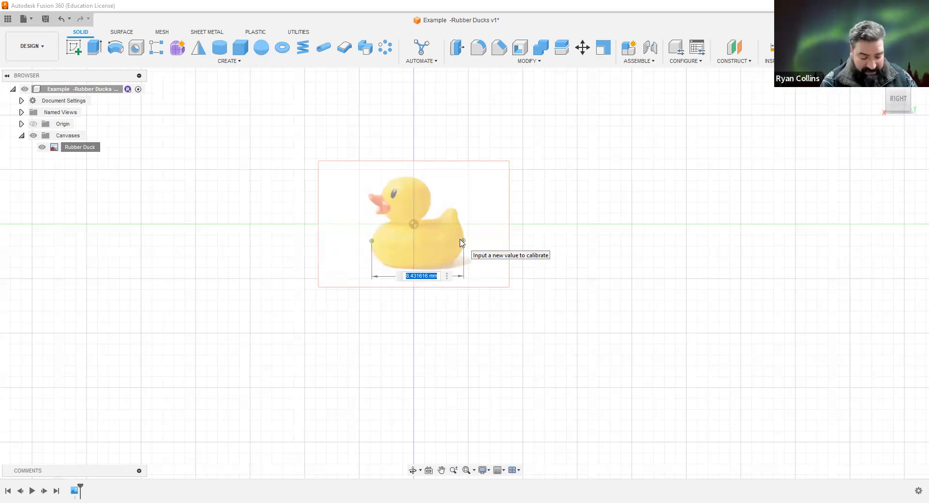
pyautogui.write('80')
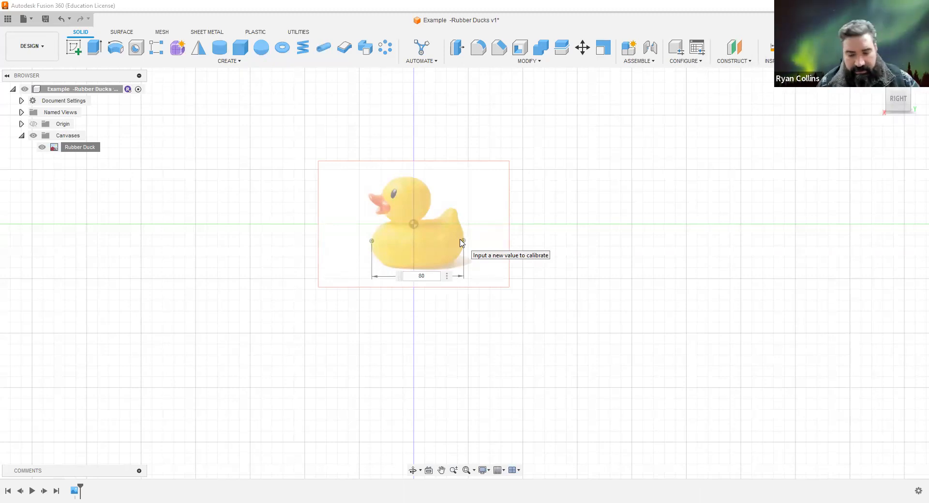
pyautogui.press('Return')
# Insert the Rubber Duck_Front image from the computer as a canvas on the XZ plane.
pyautogui.scroll(-5, 460, 244)
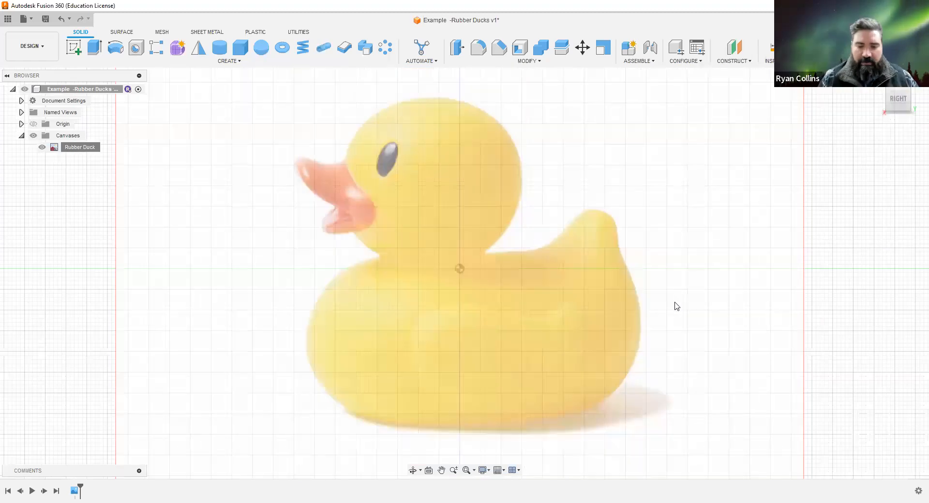
pyautogui.scroll(-2, 676, 306)
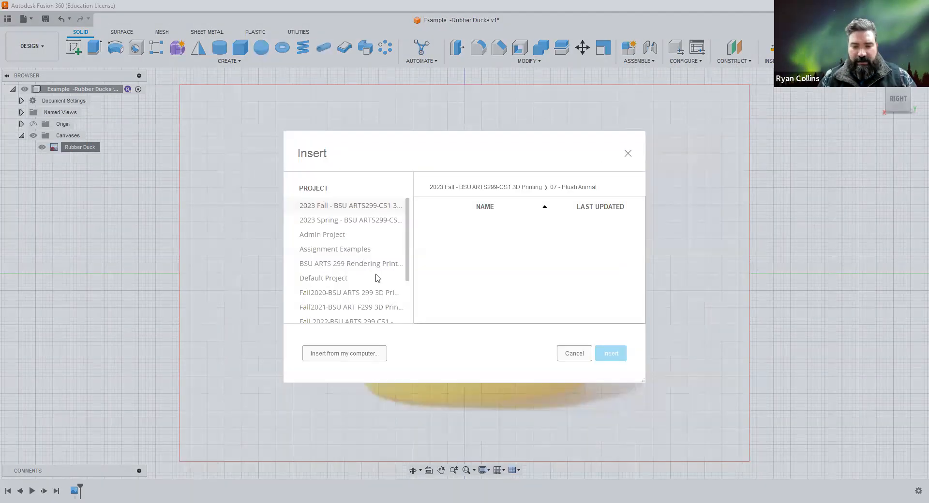
pyautogui.click(365, 358)
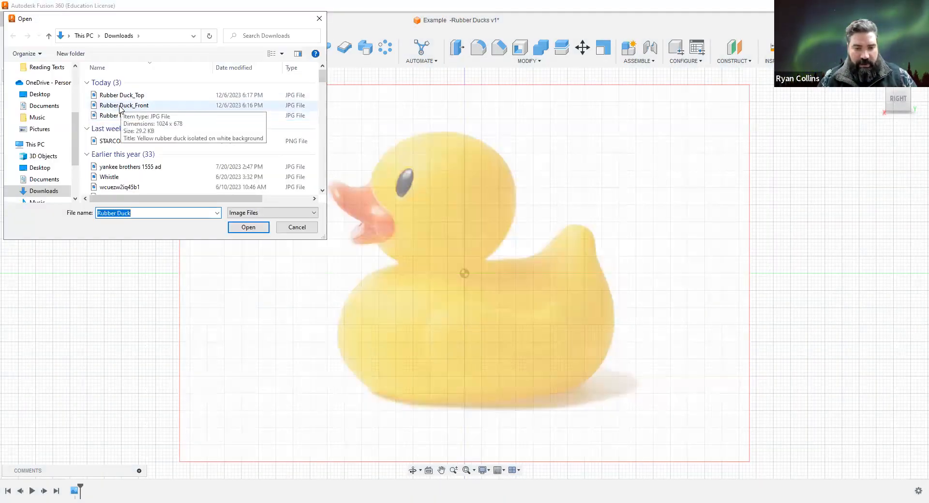
pyautogui.click(121, 105)
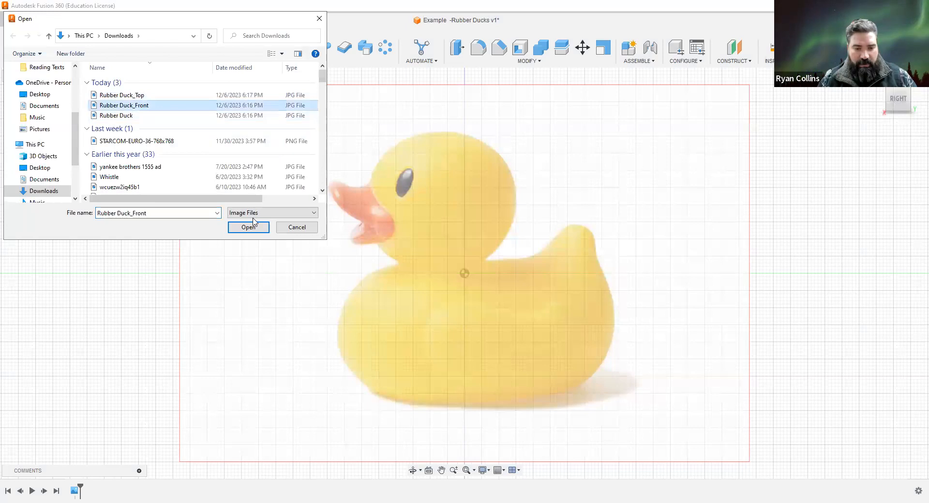
pyautogui.click(250, 228)
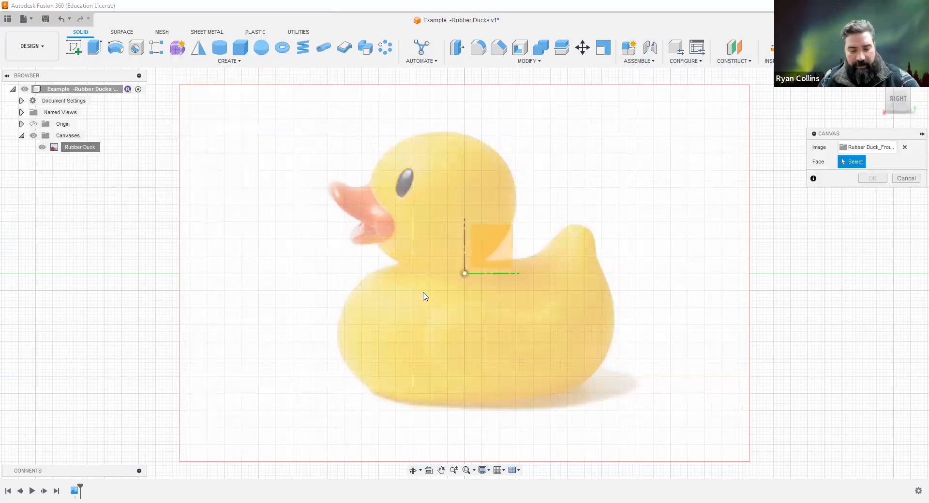
pyautogui.keyDown('shift'); pyautogui.moveTo(423, 297); pyautogui.dragTo(494, 256, button='middle'); pyautogui.keyUp('shift')
pyautogui.click(495, 256)
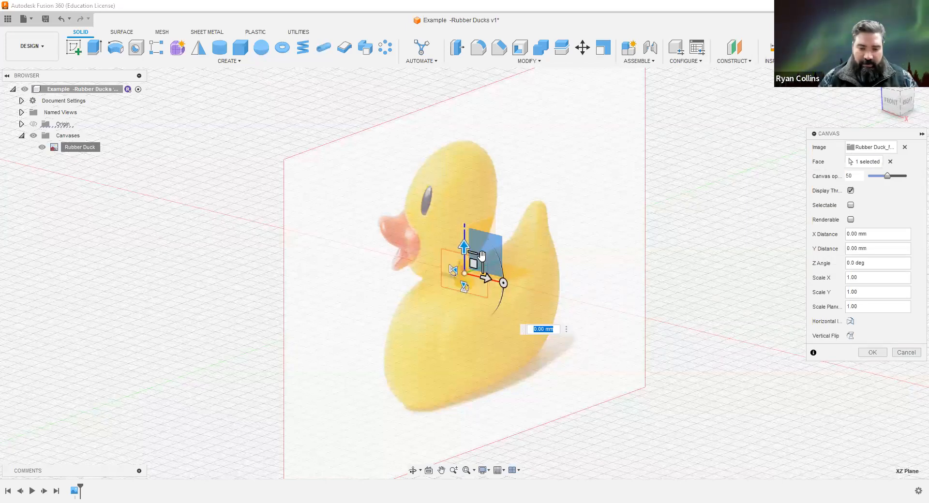
# Scale the front canvas uniformly to about 9.299 so its duck matches the side view's height, and accept it.
pyautogui.moveTo(482, 257); pyautogui.dragTo(658, 199)
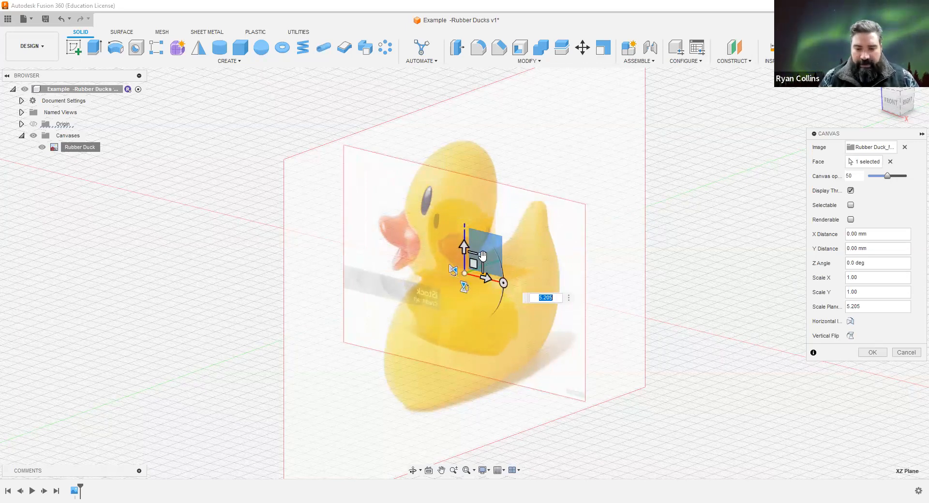
pyautogui.moveTo(481, 256); pyautogui.dragTo(496, 240)
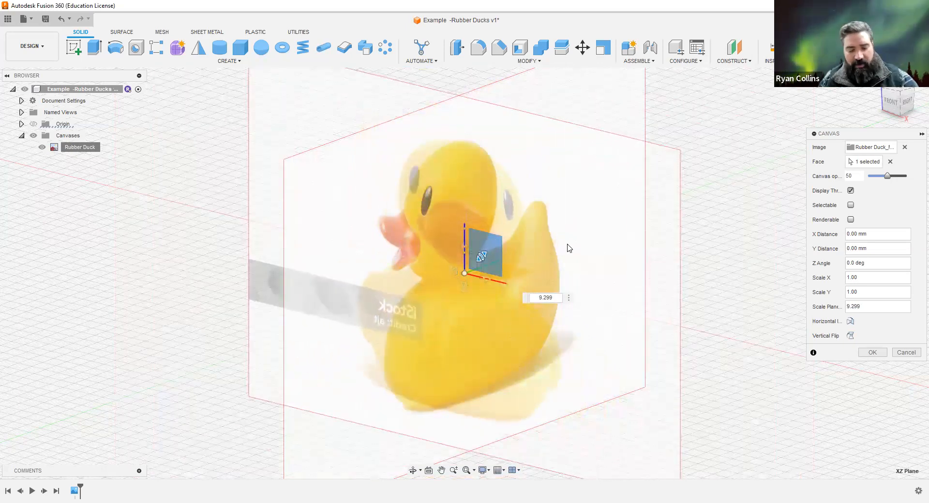
pyautogui.keyDown('shift'); pyautogui.moveTo(574, 258); pyautogui.dragTo(616, 315, button='middle'); pyautogui.keyUp('shift')
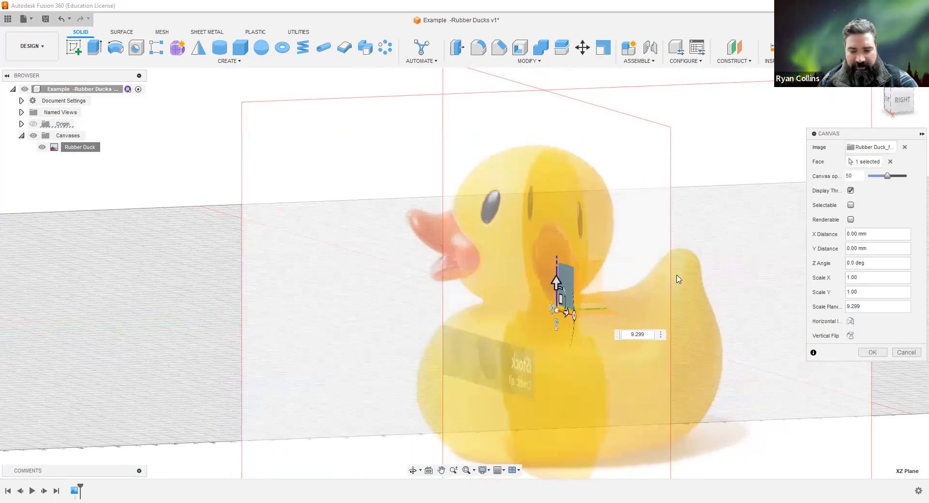
pyautogui.keyDown('shift'); pyautogui.moveTo(545, 202); pyautogui.dragTo(546, 206, button='middle'); pyautogui.keyUp('shift')
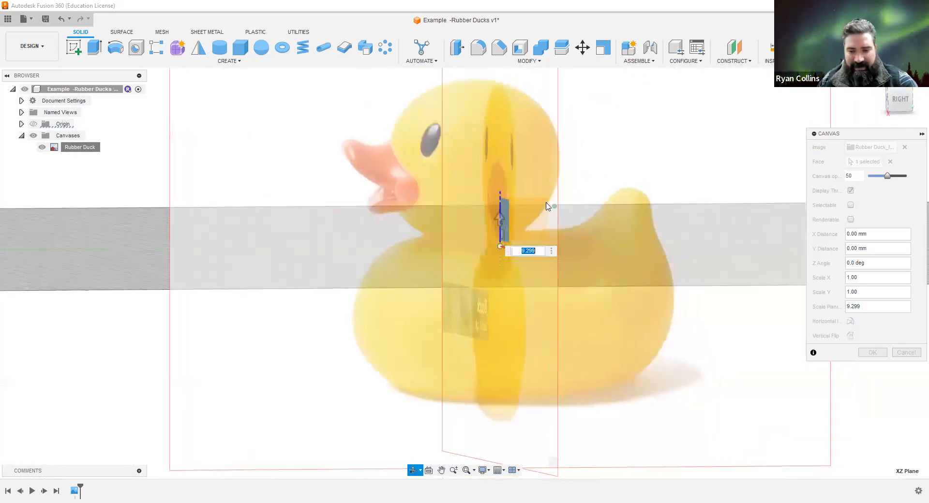
pyautogui.click(894, 103)
pyautogui.keyDown('shift'); pyautogui.moveTo(681, 238); pyautogui.dragTo(690, 240, button='middle'); pyautogui.keyUp('shift')
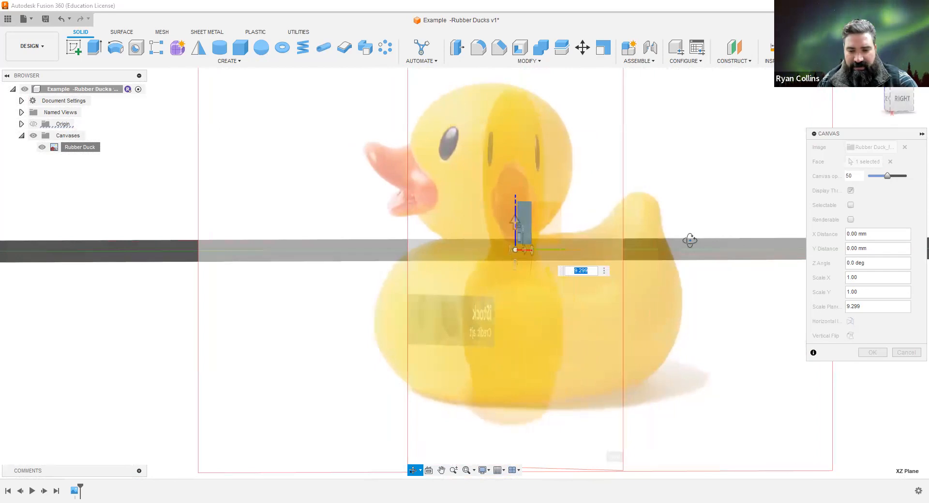
pyautogui.click(873, 352)
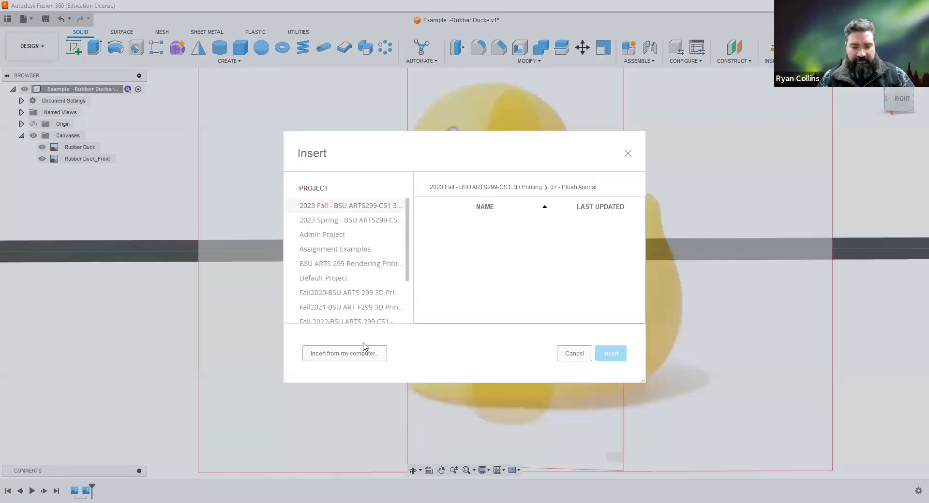
# Insert the Rubber Duck_Top image from the computer as a canvas on the XY plane.
pyautogui.click(352, 356)
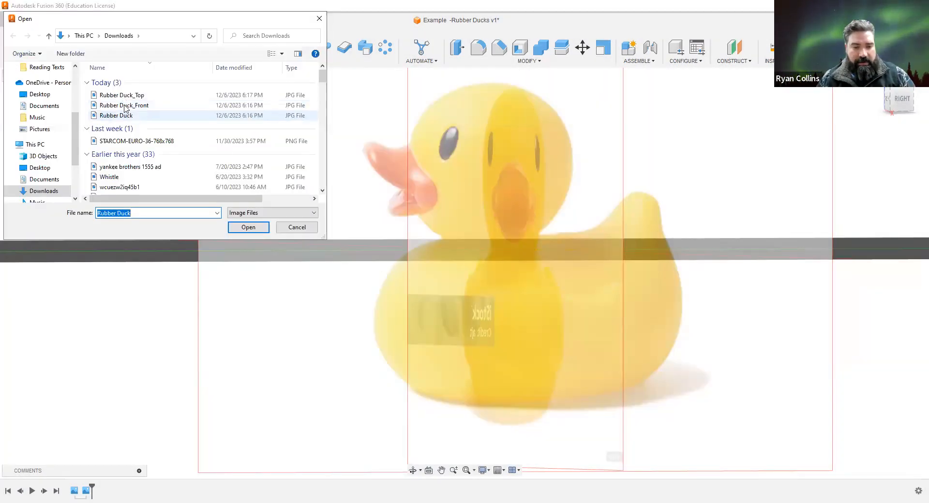
pyautogui.click(122, 95)
pyautogui.click(268, 226)
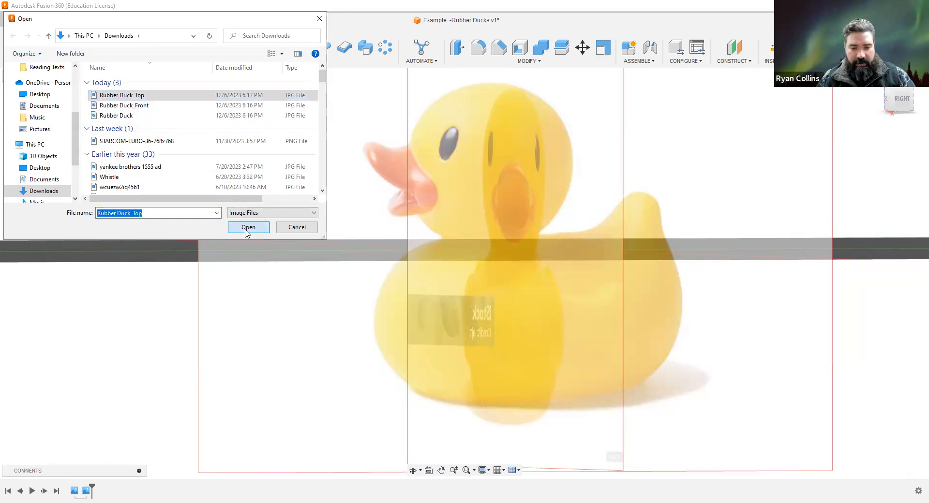
pyautogui.keyDown('shift'); pyautogui.moveTo(504, 232); pyautogui.dragTo(547, 290, button='middle'); pyautogui.keyUp('shift')
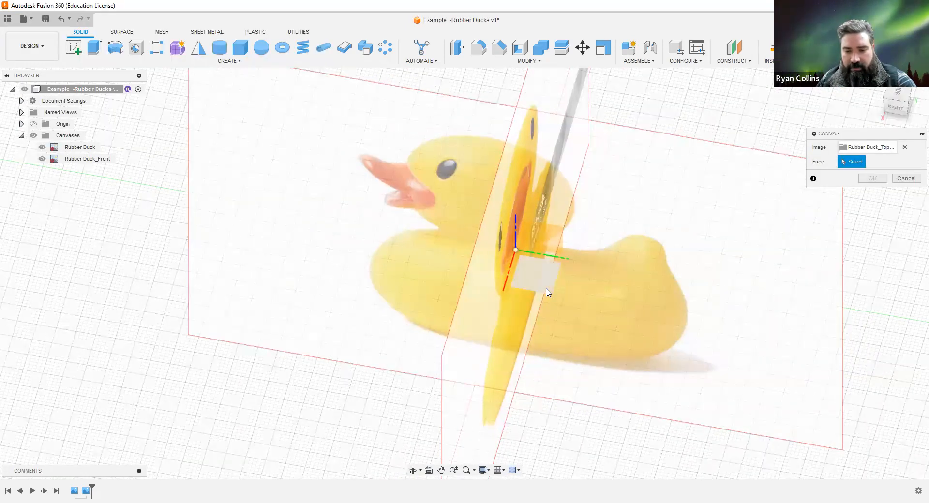
pyautogui.click(531, 269)
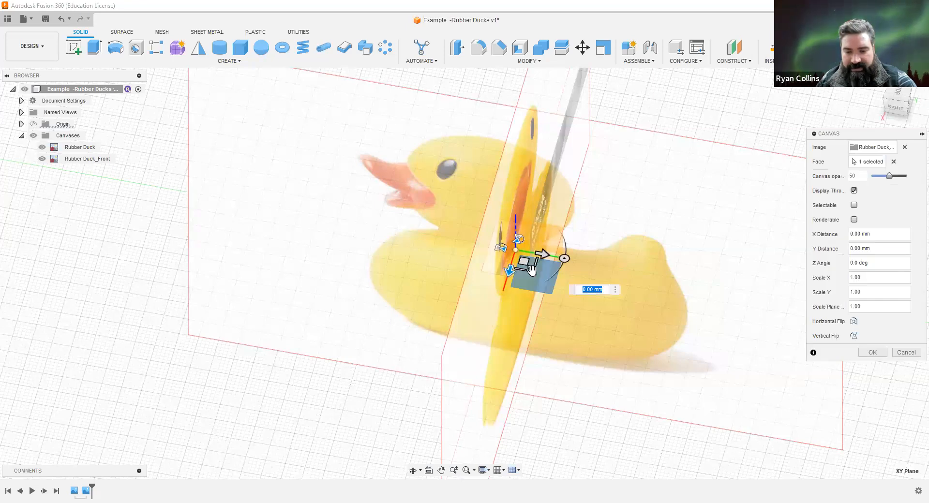
# Enlarge the top canvas uniformly by about 4.743, rotate it 90 degrees to face like the side view, and enlarge it by a further 1.788.
pyautogui.moveTo(532, 269); pyautogui.dragTo(591, 350)
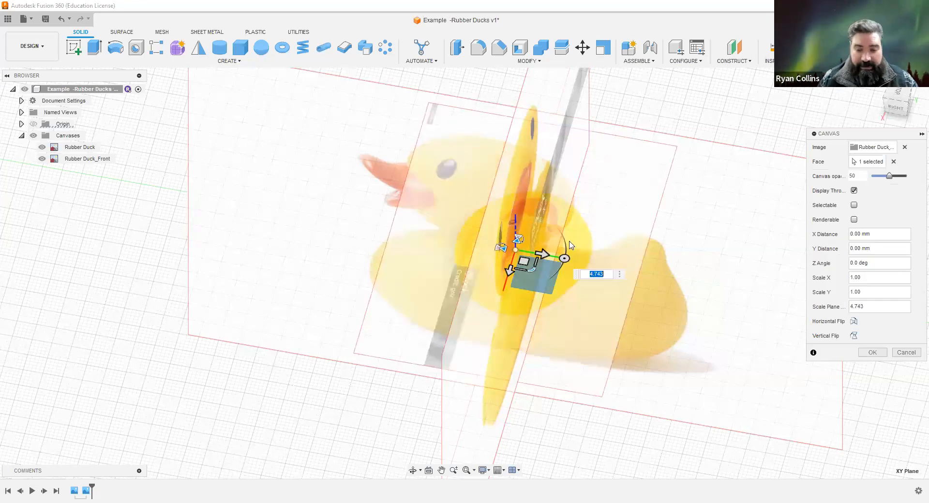
pyautogui.moveTo(564, 258); pyautogui.dragTo(536, 184)
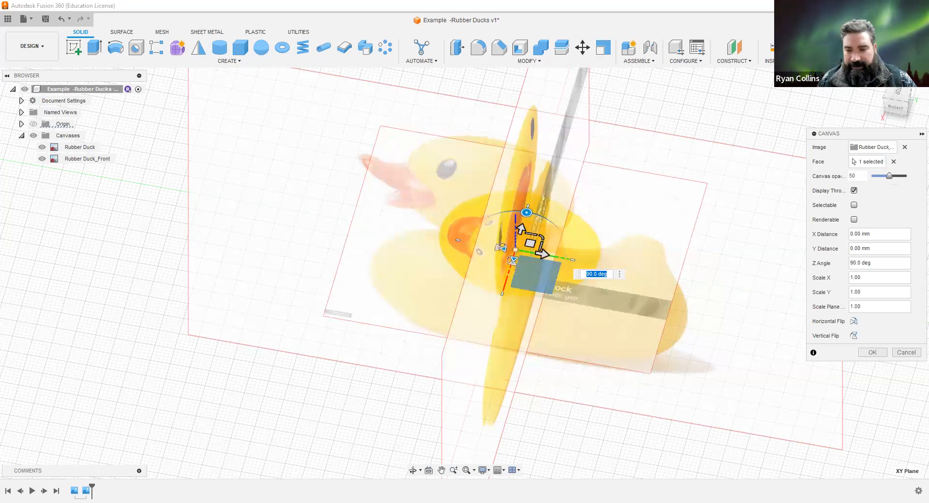
pyautogui.moveTo(581, 317)
pyautogui.keyDown('shift'); pyautogui.mouseDown(button='middle')
pyautogui.moveTo(594, 316)
pyautogui.moveTo(587, 321)
pyautogui.moveTo(596, 327)
pyautogui.mouseUp(button='middle'); pyautogui.keyUp('shift')
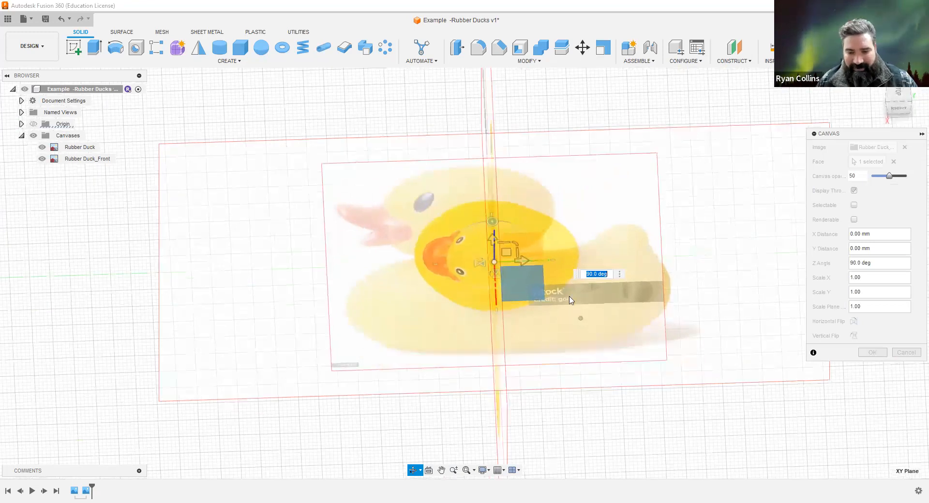
pyautogui.moveTo(515, 243); pyautogui.dragTo(538, 237)
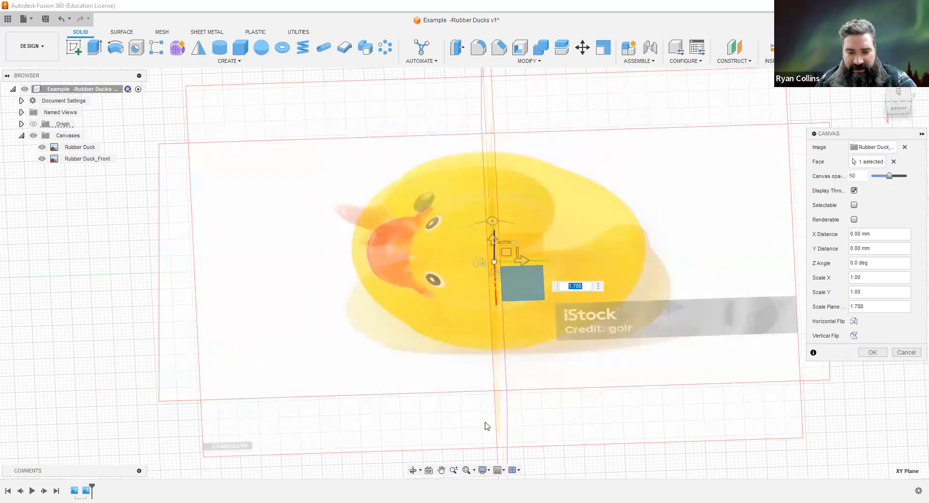
pyautogui.keyDown('shift'); pyautogui.moveTo(478, 395); pyautogui.dragTo(479, 404, button='middle'); pyautogui.keyUp('shift')
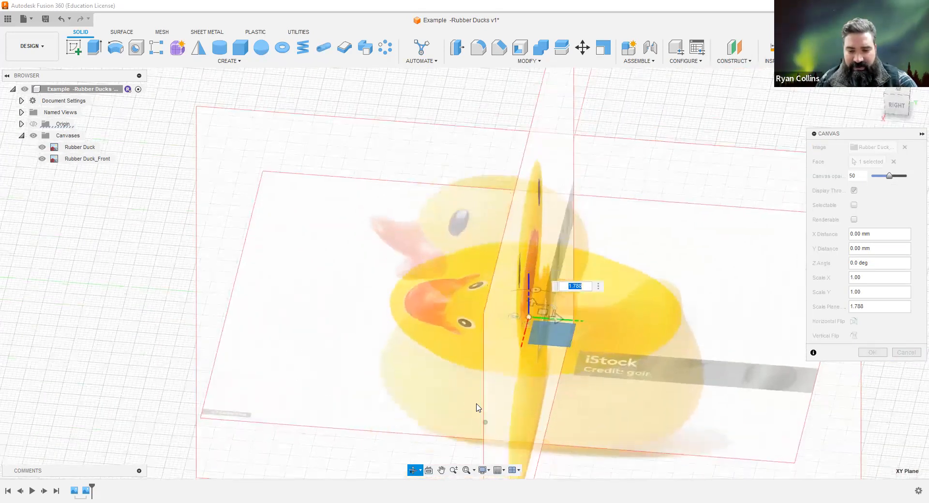
pyautogui.keyDown('shift'); pyautogui.moveTo(536, 392); pyautogui.dragTo(543, 403, button='middle'); pyautogui.keyUp('shift')
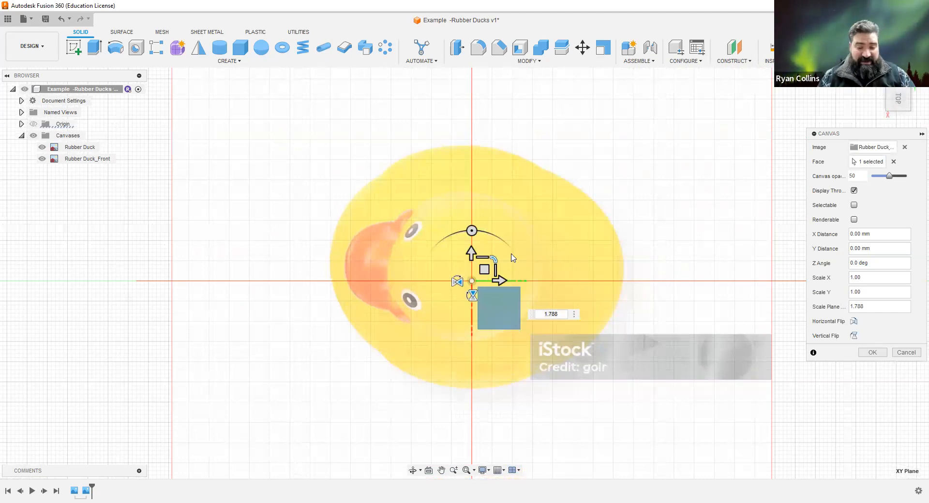
# Shift the top canvas by -3 mm in Y to centre the duck on the axis, and accept the canvas.
pyautogui.moveTo(469, 253); pyautogui.dragTo(467, 266)
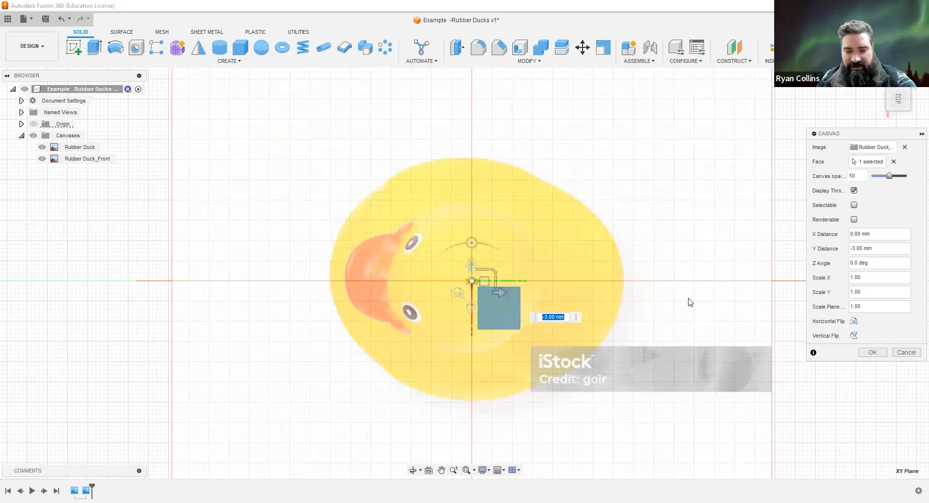
pyautogui.moveTo(692, 274)
pyautogui.keyDown('shift'); pyautogui.mouseDown(button='middle')
pyautogui.moveTo(684, 271)
pyautogui.moveTo(690, 284)
pyautogui.mouseUp(button='middle'); pyautogui.keyUp('shift')
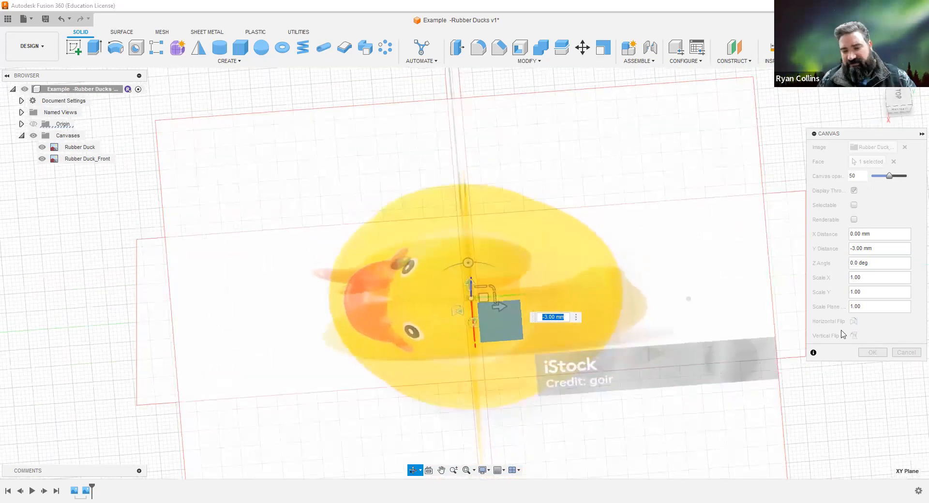
pyautogui.click(873, 352)
pyautogui.keyDown('shift'); pyautogui.moveTo(692, 280); pyautogui.dragTo(586, 313, button='middle'); pyautogui.keyUp('shift')
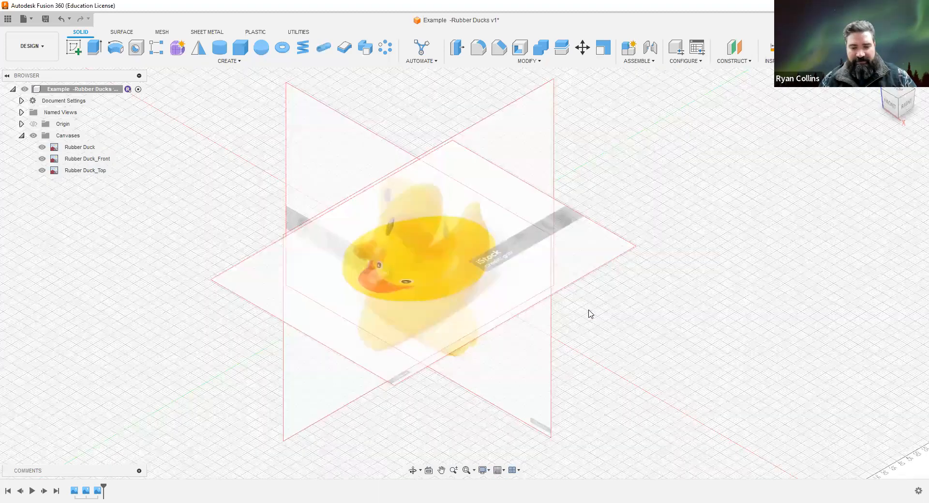
pyautogui.scroll(6, 645, 307)
pyautogui.moveTo(706, 323); pyautogui.dragTo(706, 325, button='middle')
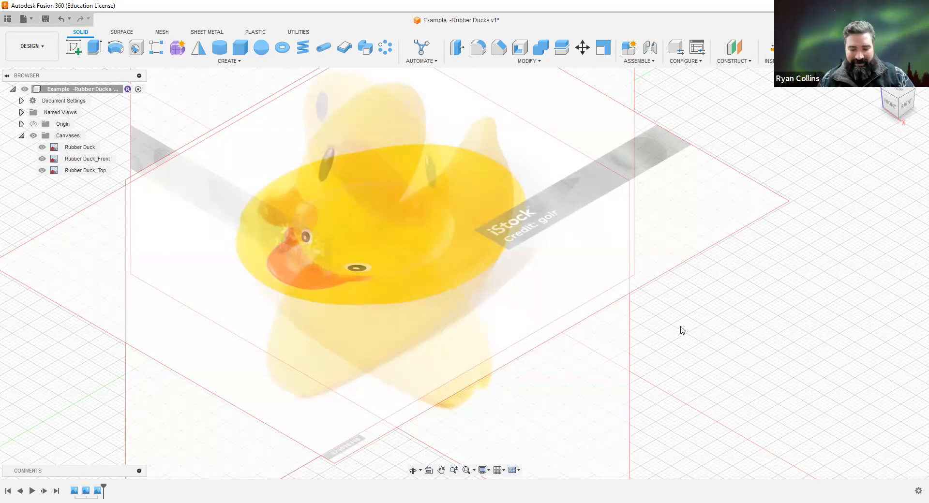
pyautogui.moveTo(575, 350); pyautogui.dragTo(670, 344, button='middle')
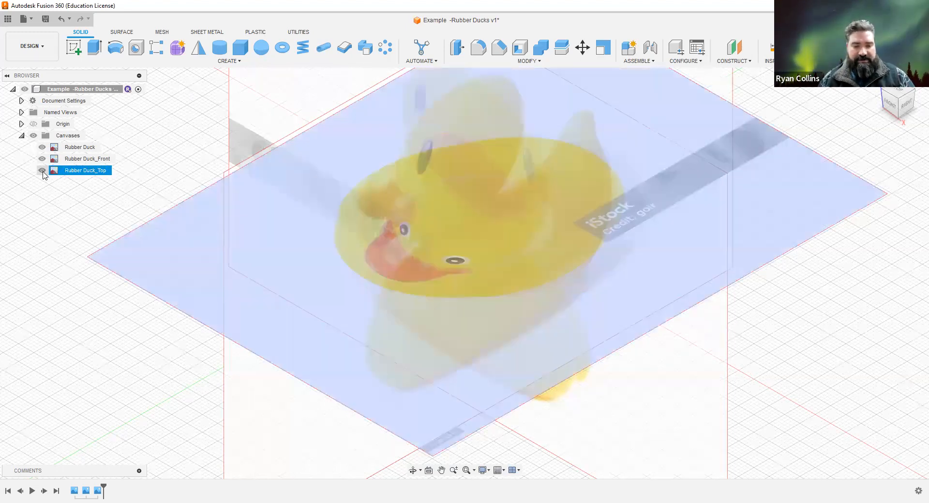
# Hide the front and top canvases and save the design with the version description "Canvasas".
pyautogui.click(42, 170)
pyautogui.click(42, 159)
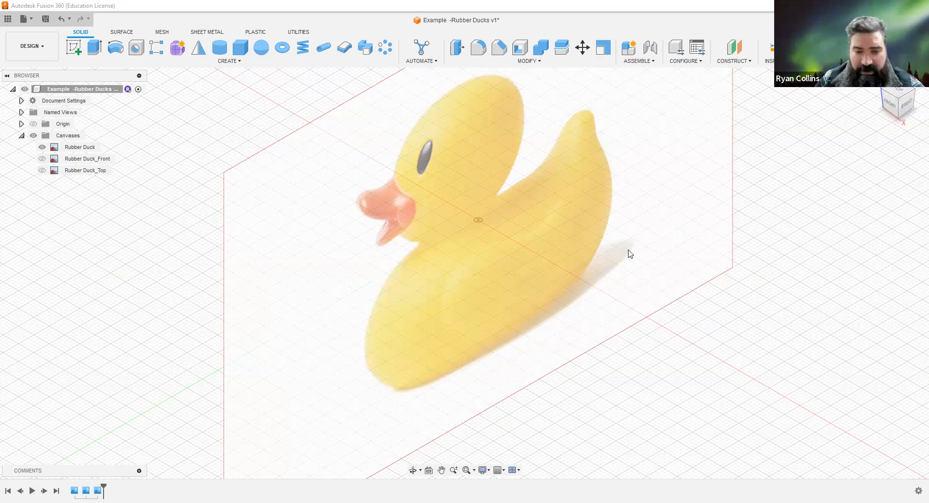
pyautogui.hotkey('ctrl', 's')
pyautogui.write('Canvas')
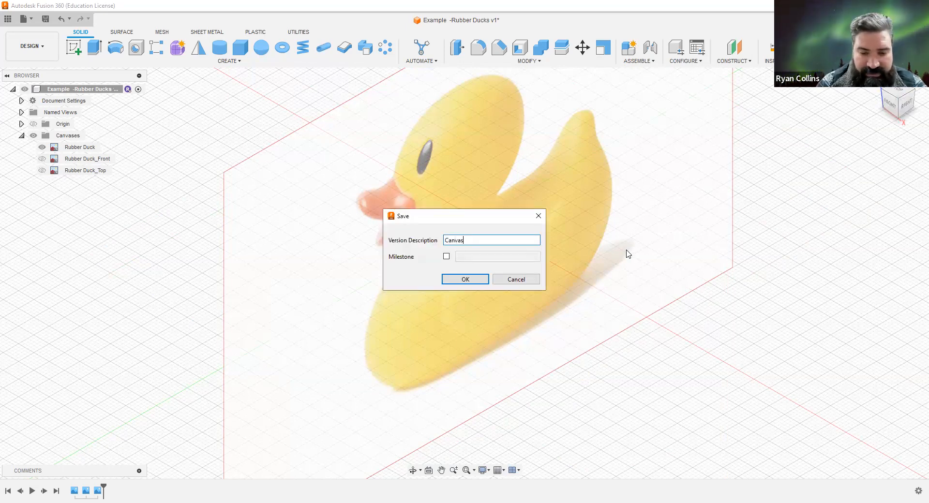
pyautogui.write('as')
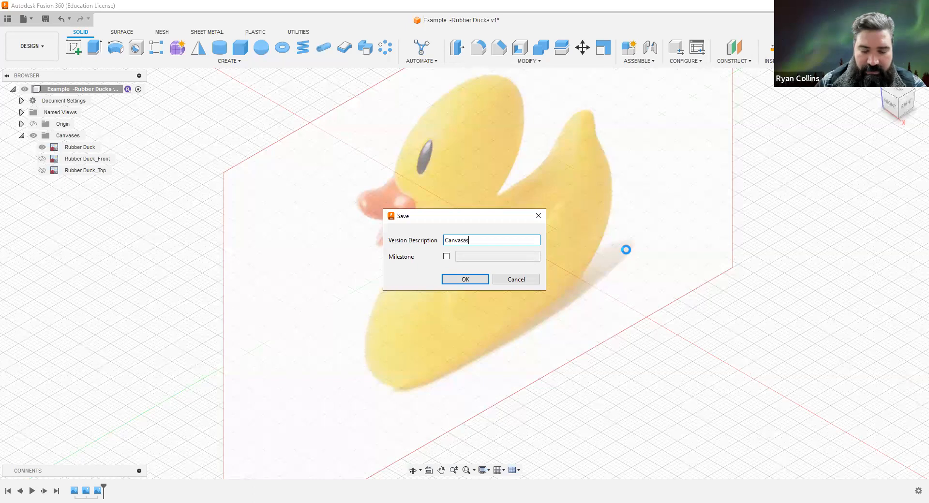
pyautogui.press('Return')
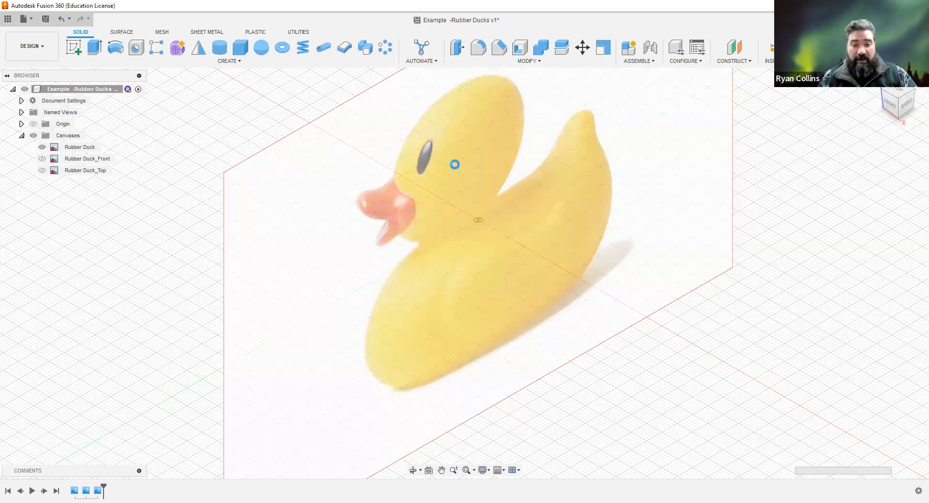
# Start a form and place a quadball in the middle of the duck's body on the side-view plane, 39 mm in diameter.
pyautogui.click(176, 49)
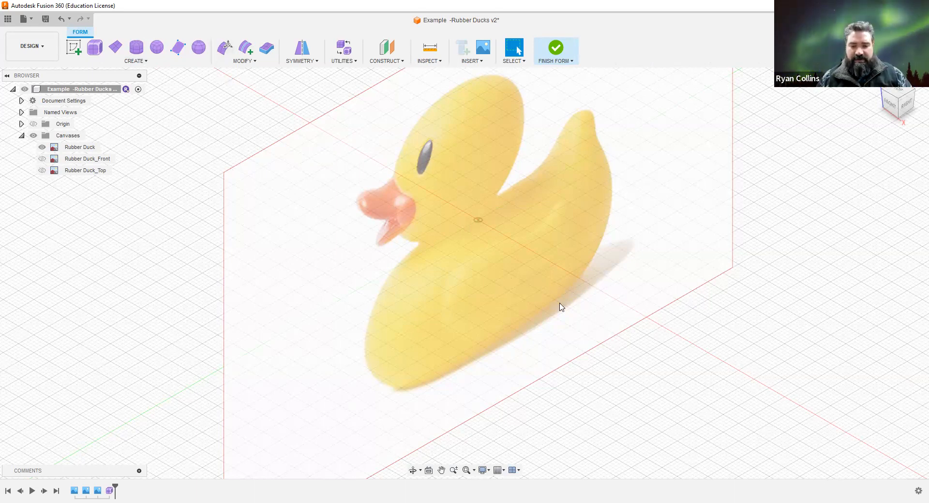
pyautogui.click(155, 47)
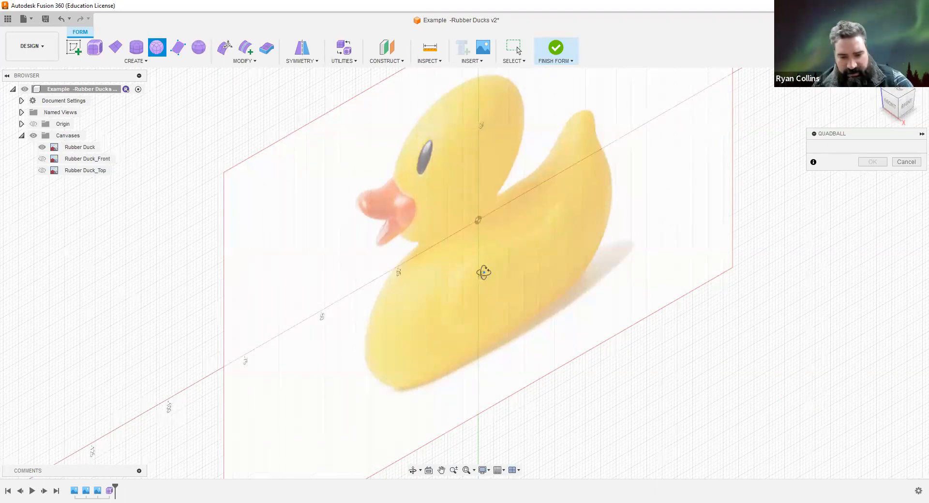
pyautogui.keyDown('shift'); pyautogui.moveTo(502, 257); pyautogui.dragTo(462, 259, button='middle'); pyautogui.keyUp('shift')
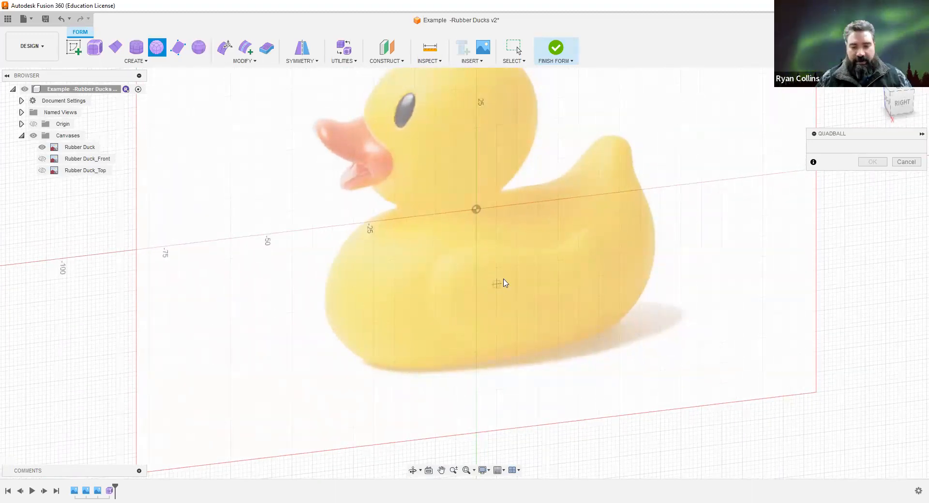
pyautogui.click(478, 271)
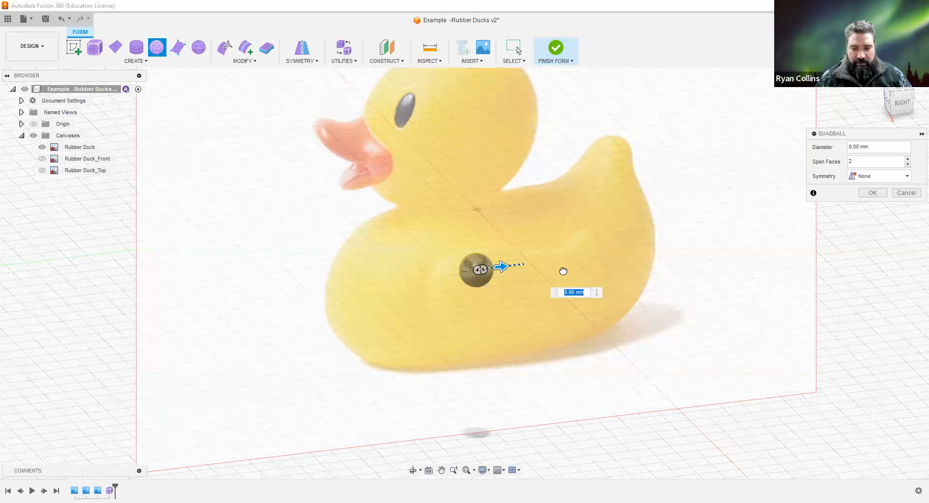
pyautogui.write('39')
pyautogui.press('Tab')
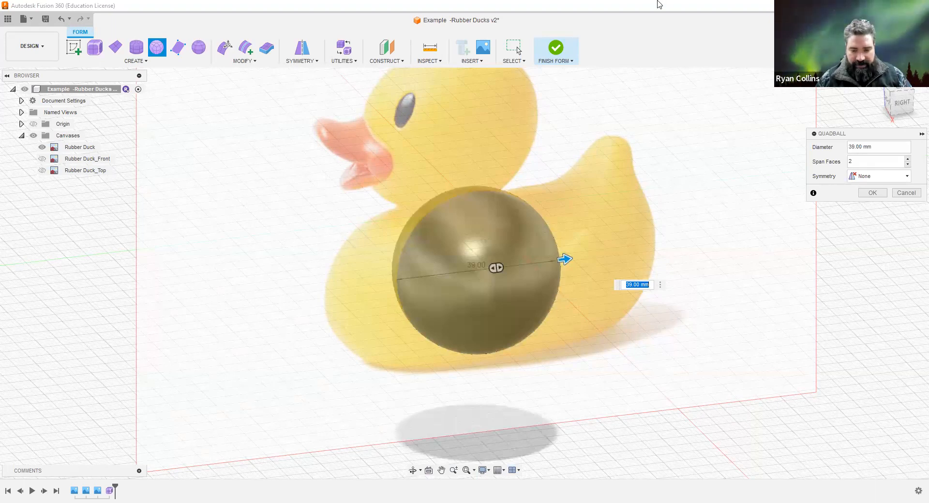
# Set the visual style to Shaded with Visible Edges Only.
pyautogui.click(483, 471)
pyautogui.moveTo(530, 400)
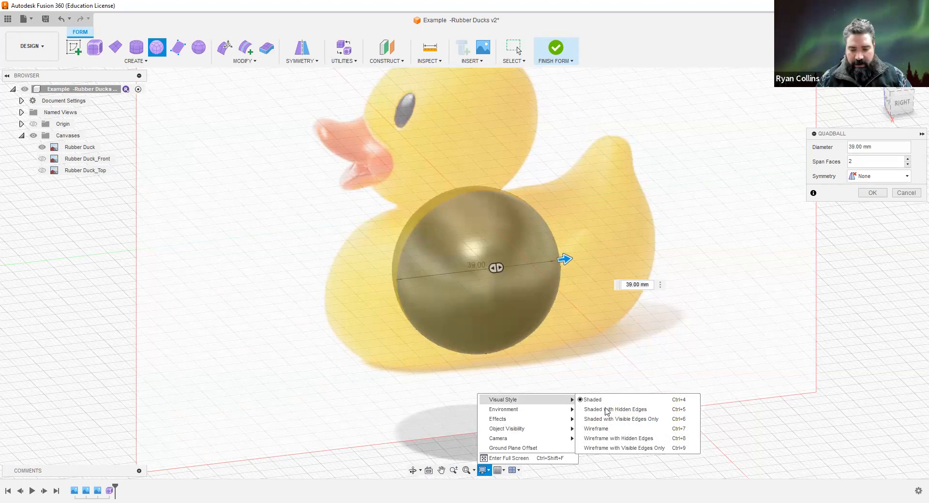
pyautogui.click(605, 419)
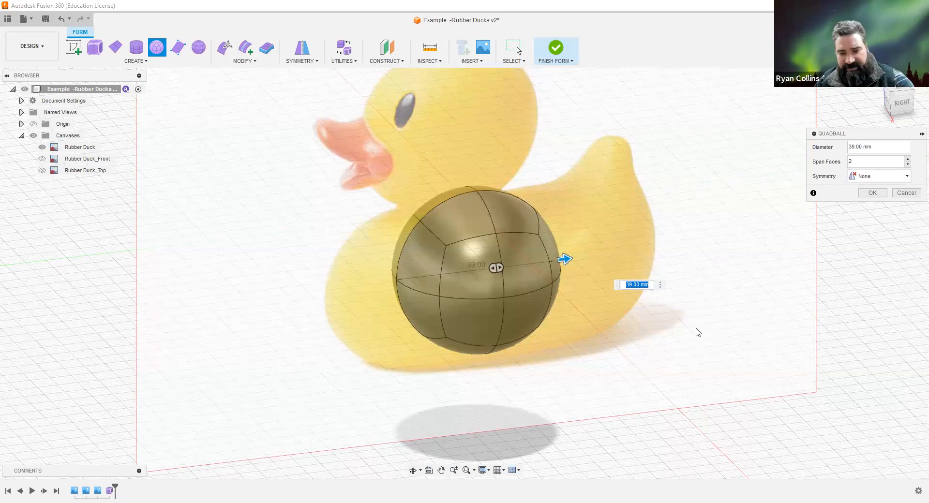
# Enlarge the quadball to 45 mm in diameter, apply Mirror symmetry with only Height Symmetry enabled, and accept it.
pyautogui.keyDown('shift'); pyautogui.moveTo(678, 303); pyautogui.dragTo(697, 321, button='middle'); pyautogui.keyUp('shift')
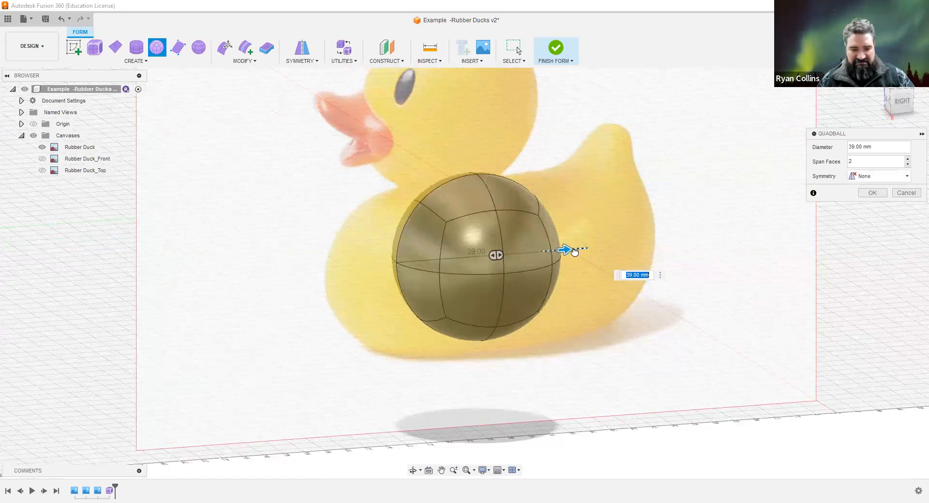
pyautogui.moveTo(580, 250); pyautogui.dragTo(590, 250)
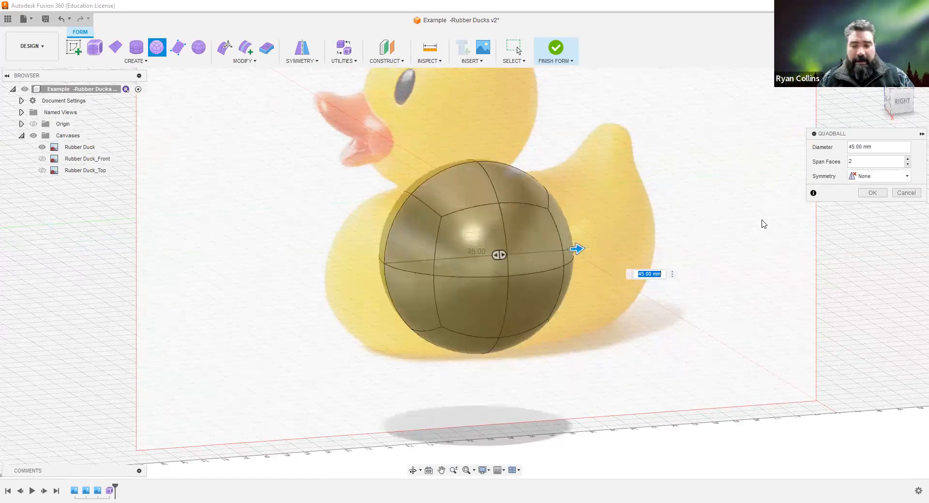
pyautogui.click(863, 177)
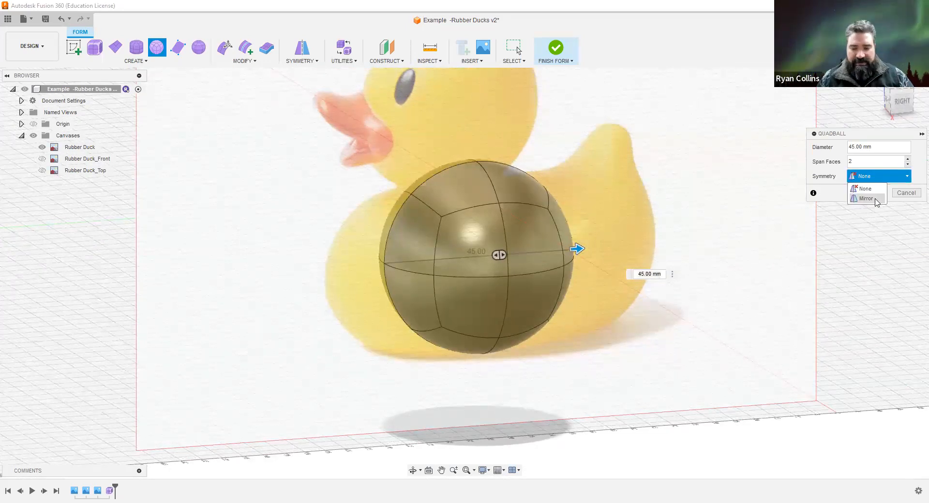
pyautogui.click(874, 198)
pyautogui.click(865, 192)
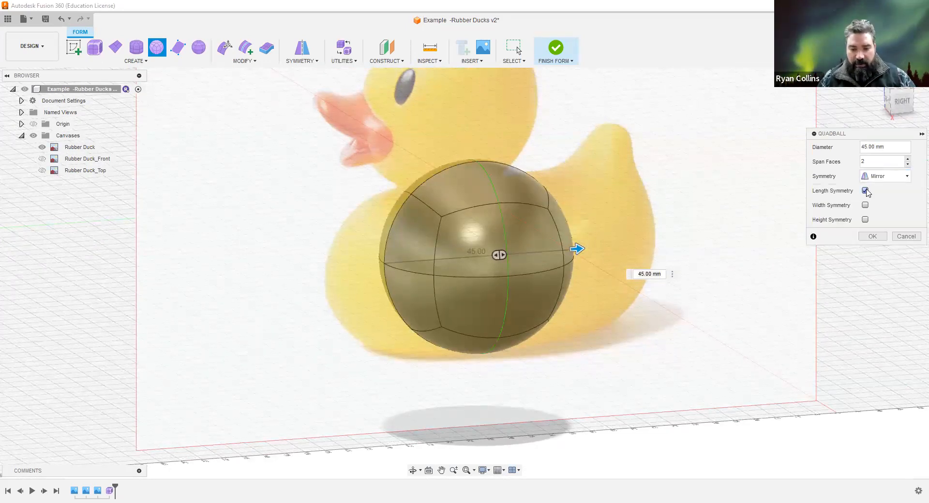
pyautogui.click(865, 191)
pyautogui.click(865, 205)
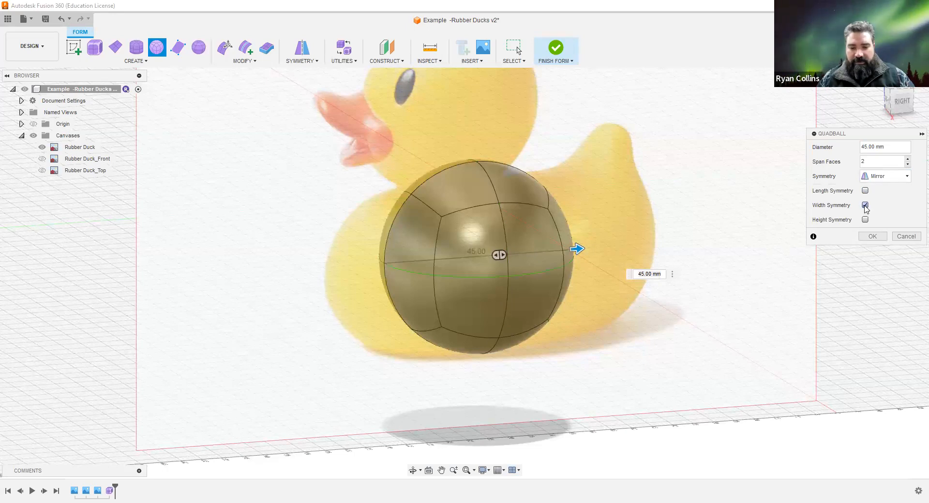
pyautogui.click(865, 220)
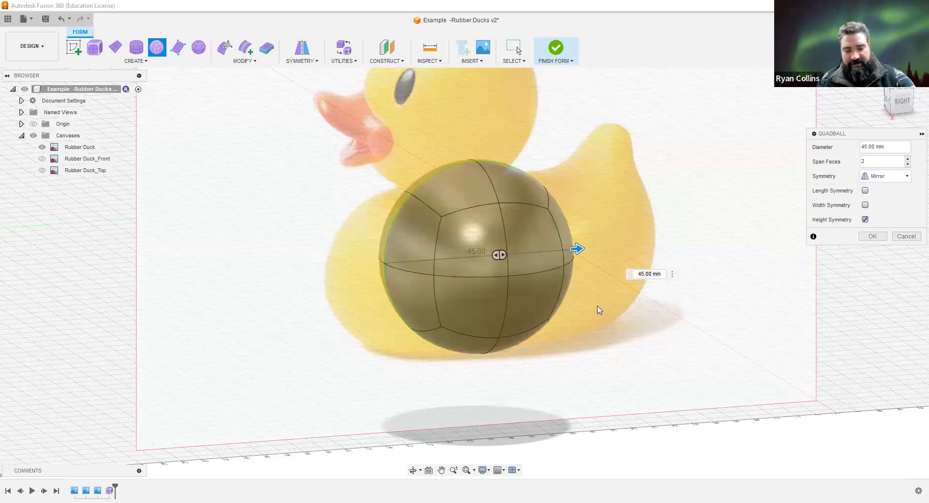
pyautogui.keyDown('shift'); pyautogui.moveTo(647, 308); pyautogui.dragTo(621, 312, button='middle'); pyautogui.keyUp('shift')
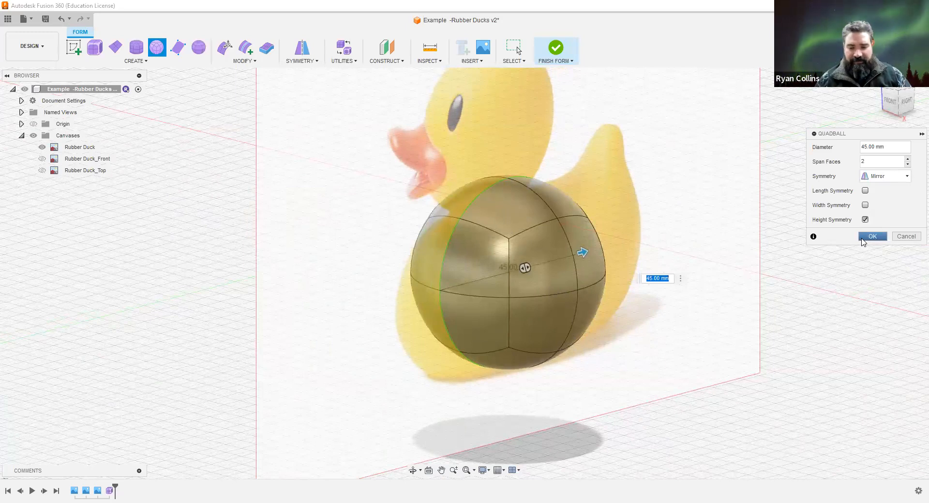
pyautogui.click(862, 239)
pyautogui.click(304, 47)
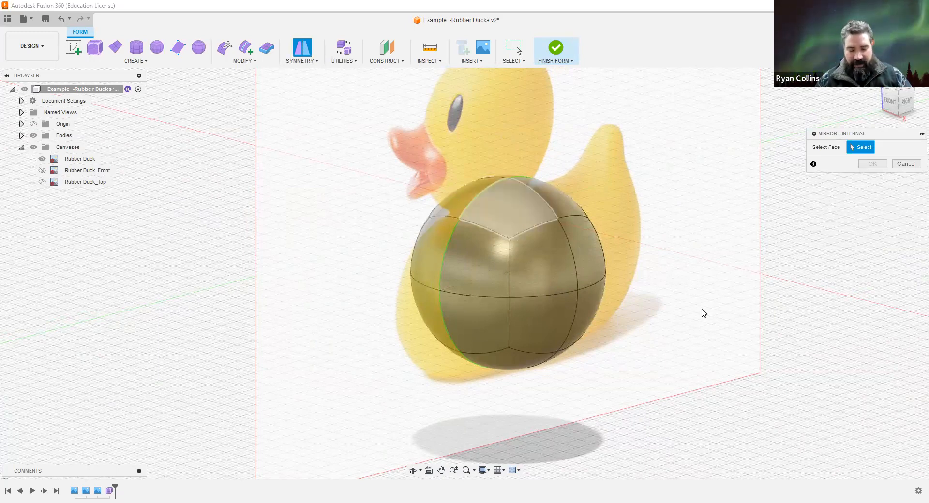
pyautogui.click(507, 285)
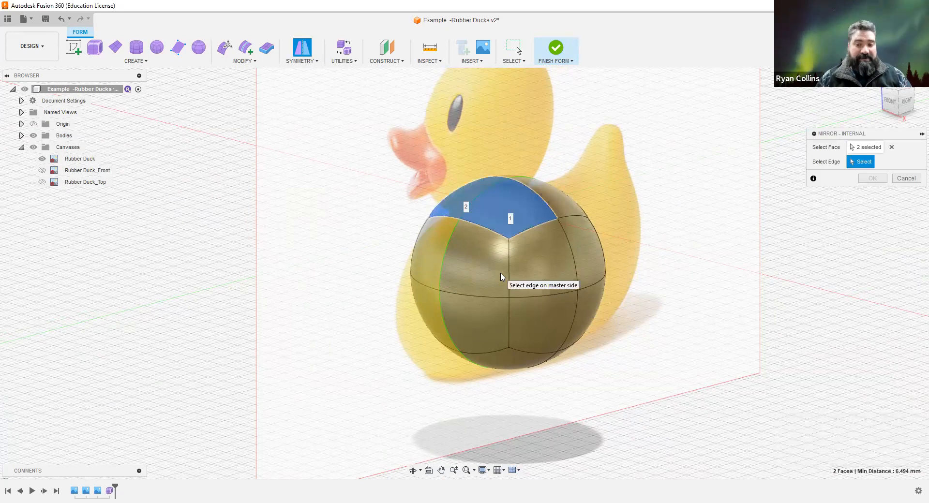
pyautogui.click(906, 178)
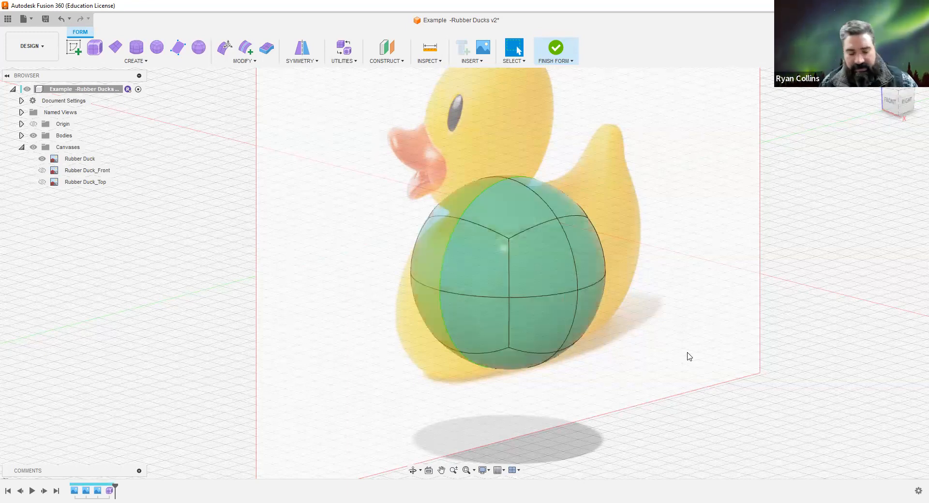
# Edit the form to lower the ball's two upper faces beside the symmetry line by 8 mm and raise them by about 3 mm.
pyautogui.moveTo(738, 320)
pyautogui.keyDown('shift'); pyautogui.mouseDown(button='middle')
pyautogui.moveTo(709, 311)
pyautogui.moveTo(722, 321)
pyautogui.mouseUp(button='middle'); pyautogui.keyUp('shift')
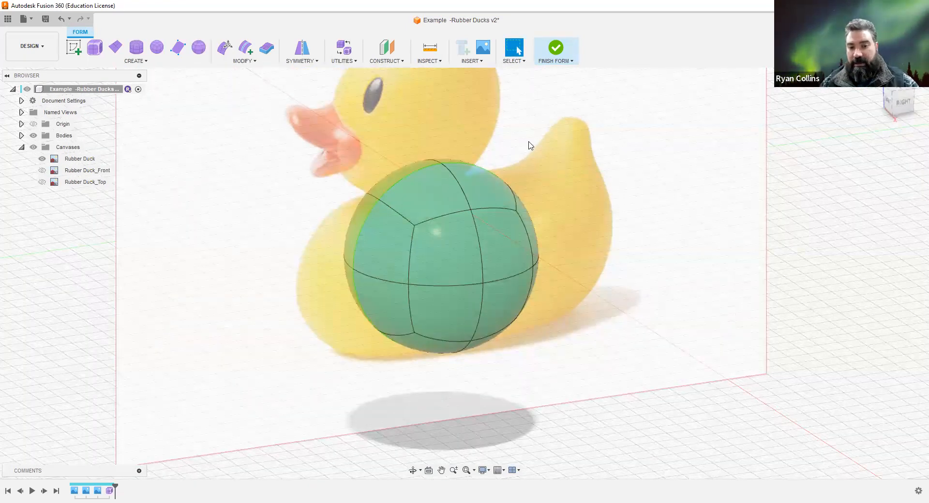
pyautogui.click(226, 57)
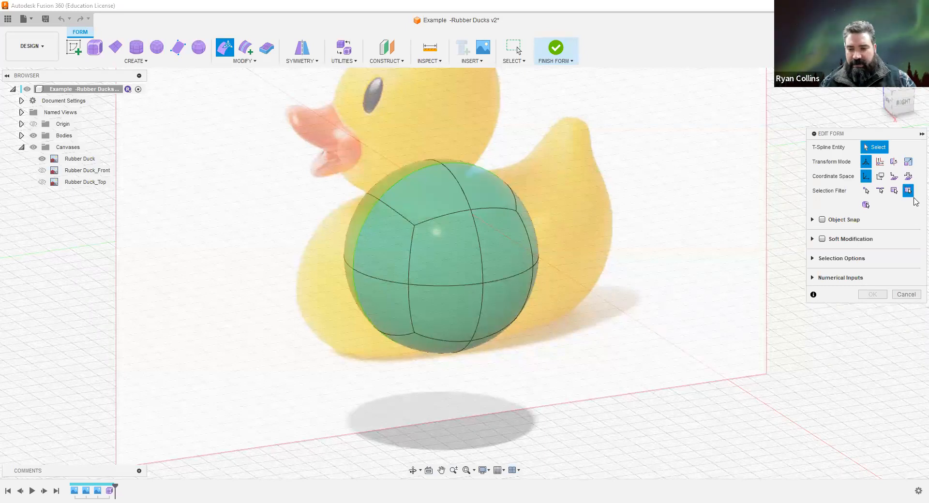
pyautogui.click(379, 199)
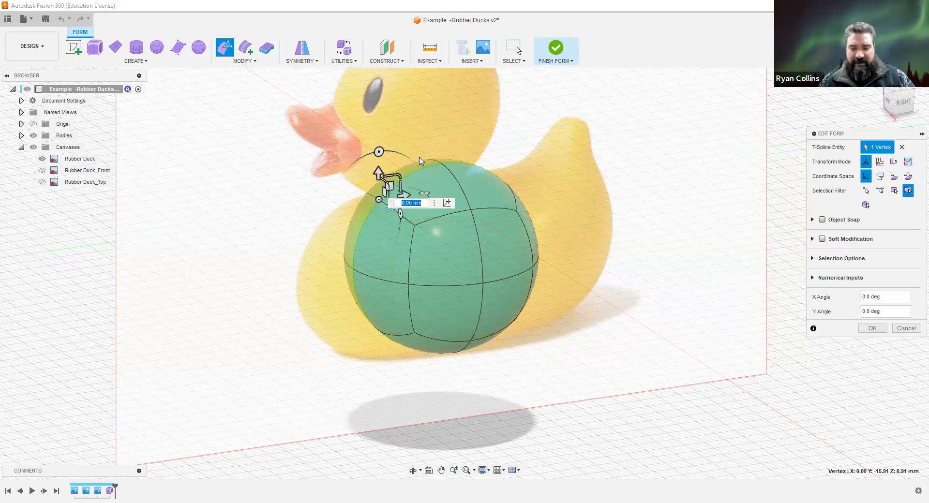
pyautogui.click(471, 185)
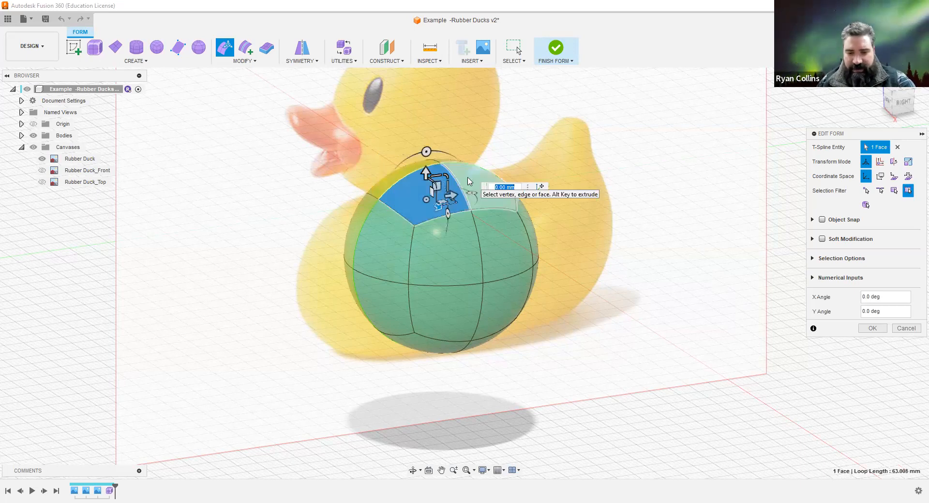
pyautogui.keyDown('shift'); pyautogui.click(460, 170); pyautogui.keyUp('shift')
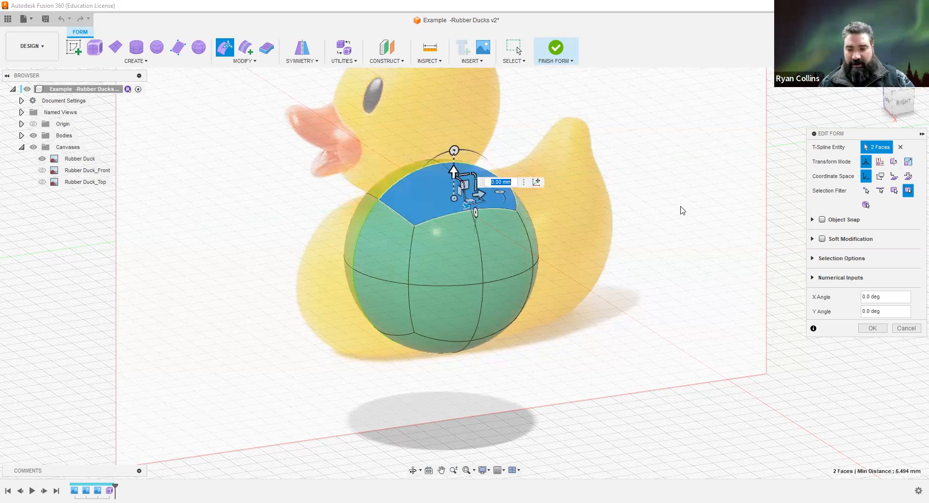
pyautogui.write('-8')
pyautogui.press('Return')
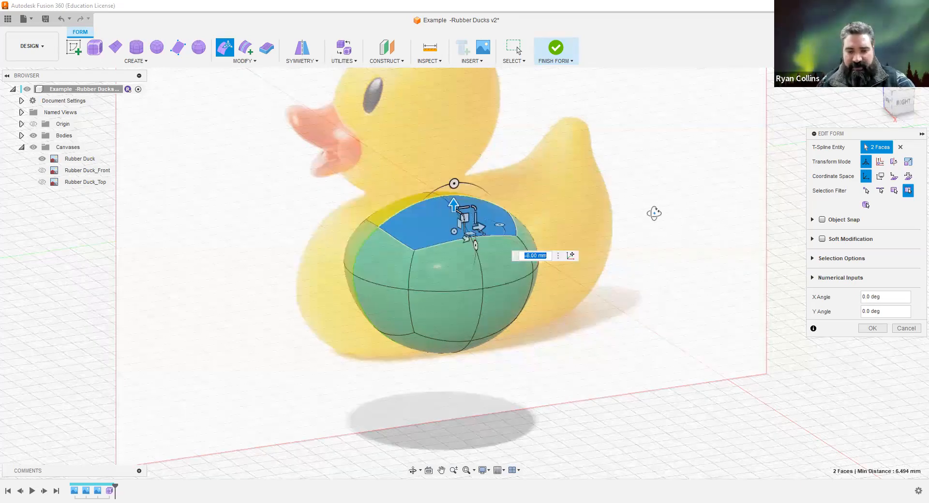
pyautogui.press('F6')
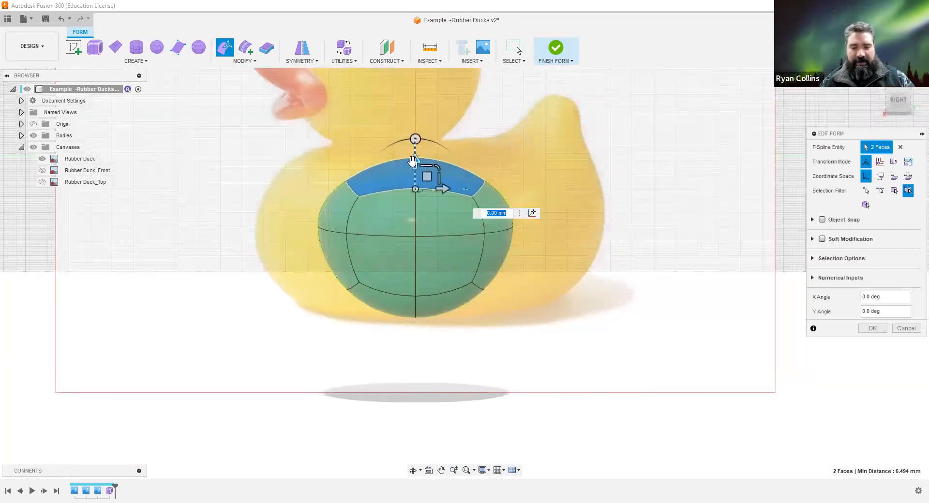
pyautogui.moveTo(414, 150); pyautogui.dragTo(415, 137)
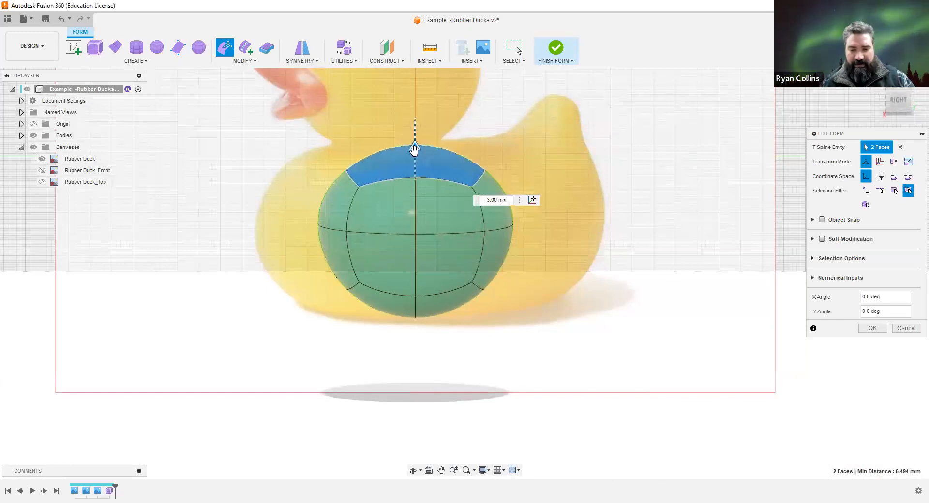
# Move the faces at the ball's tail end 21 mm outward to match the rear of the duck's body.
pyautogui.click(545, 207)
pyautogui.moveTo(544, 204); pyautogui.dragTo(511, 226)
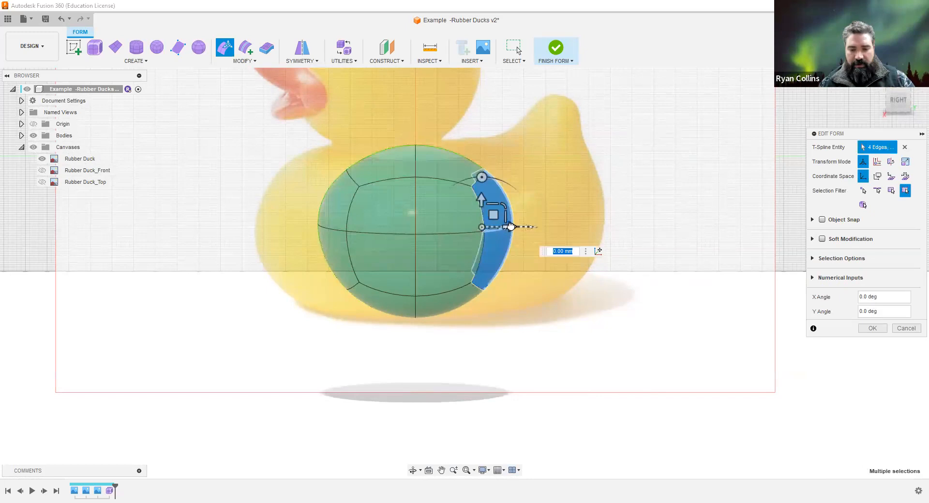
pyautogui.write('21')
pyautogui.press('Return')
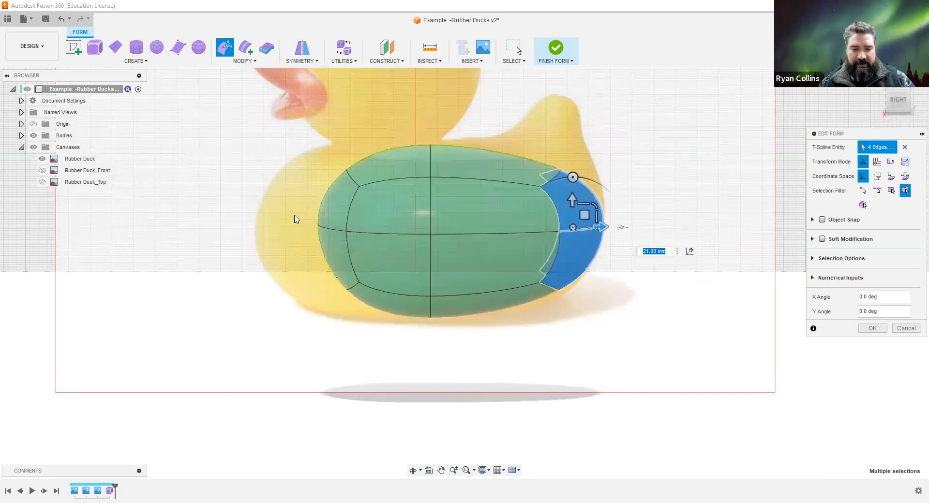
# Move the faces at the ball's chest end by -14 mm to match the front of the duck's body.
pyautogui.moveTo(300, 200); pyautogui.dragTo(333, 255)
pyautogui.moveTo(323, 180); pyautogui.dragTo(311, 260)
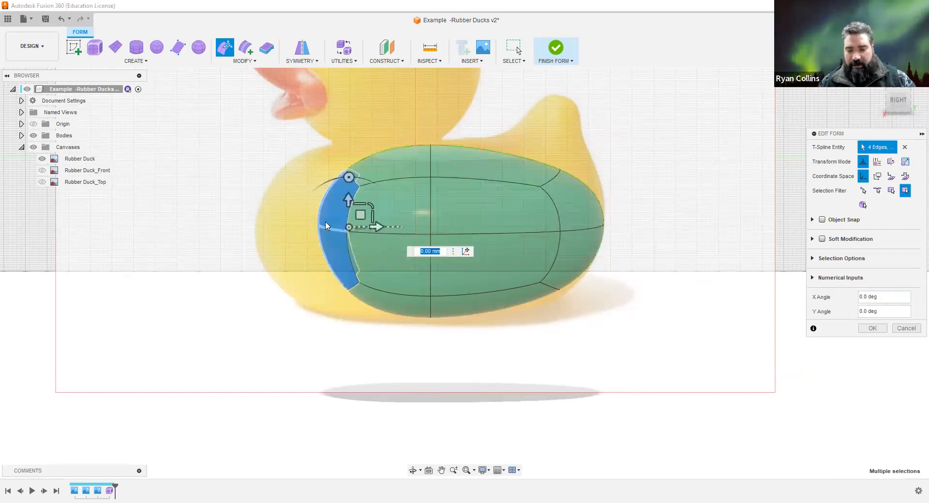
pyautogui.write('-14')
pyautogui.press('Return')
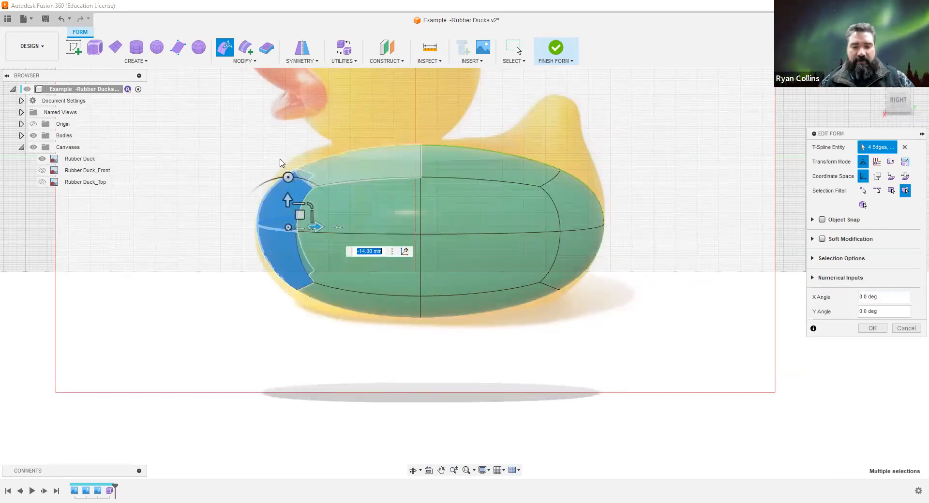
# Limit selection to vertices and move the three upper chest-end vertices about -0.2 mm horizontally and 3.3 mm up to match the canvas.
pyautogui.click(266, 187)
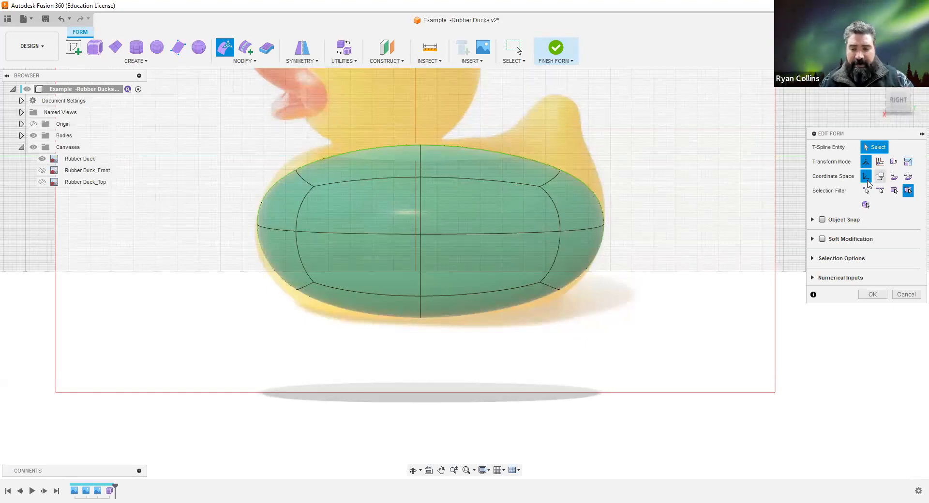
pyautogui.click(866, 191)
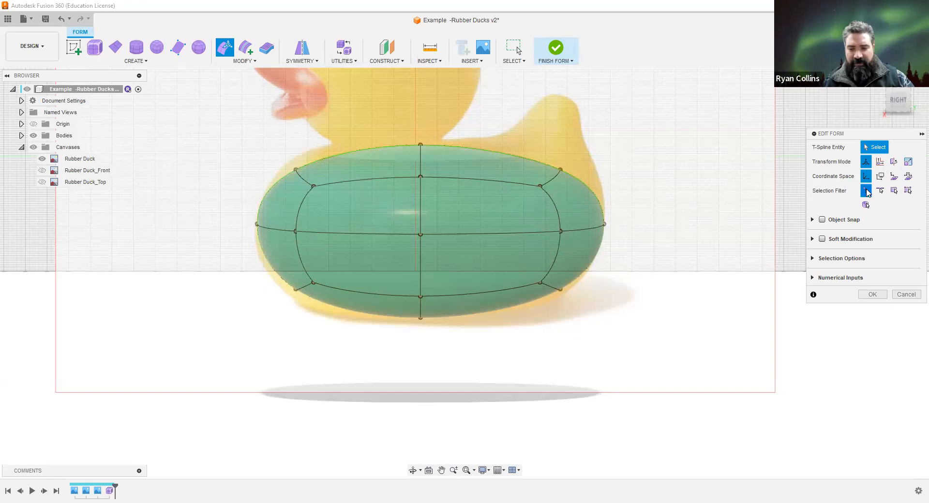
pyautogui.moveTo(271, 152); pyautogui.dragTo(333, 202)
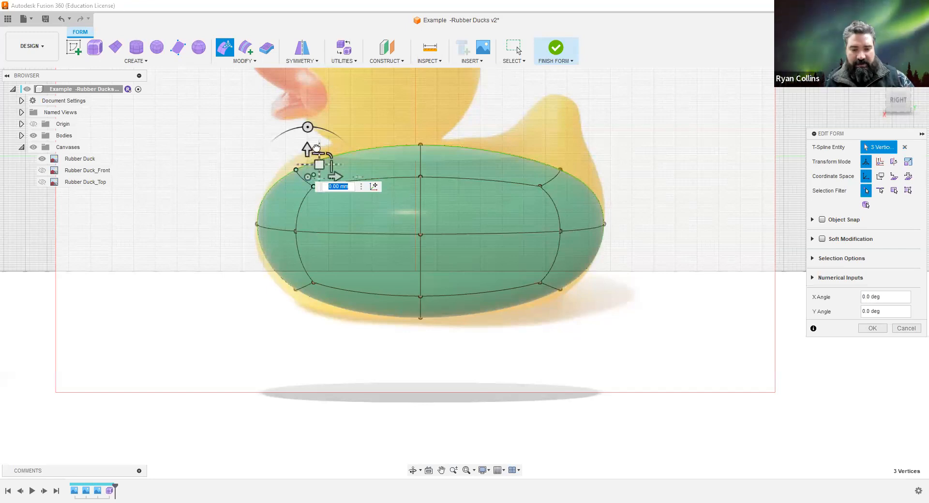
pyautogui.moveTo(320, 165); pyautogui.dragTo(319, 153)
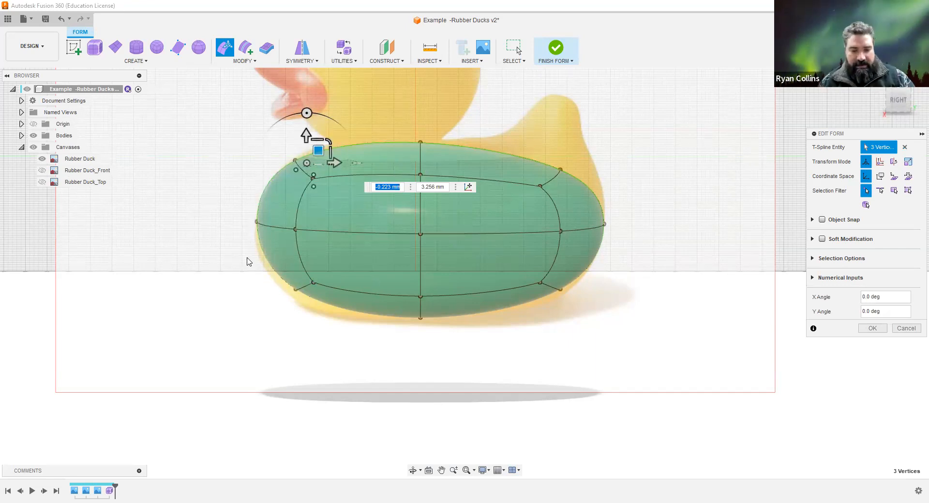
# Move the three lower chest-end vertices by about -0.9 mm horizontally and -4.3 mm vertically to follow the duck's lower front.
pyautogui.moveTo(244, 260); pyautogui.dragTo(347, 334)
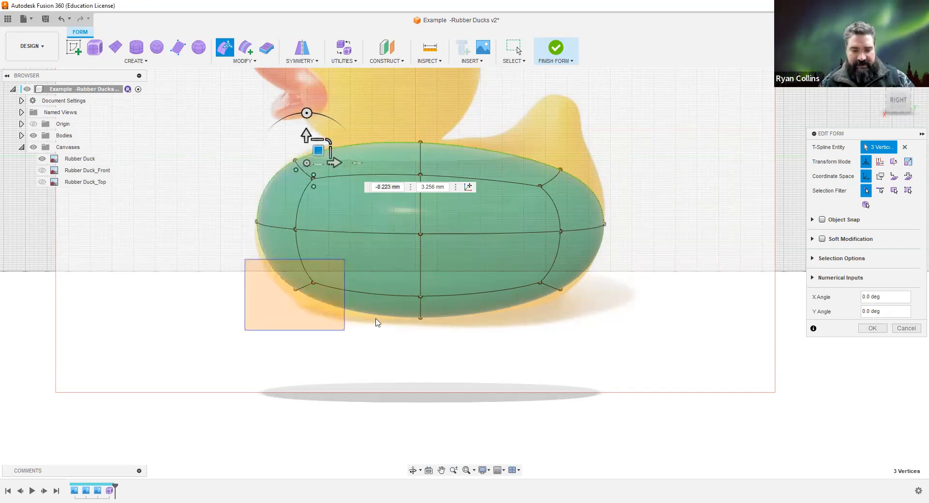
pyautogui.moveTo(321, 269); pyautogui.dragTo(316, 288)
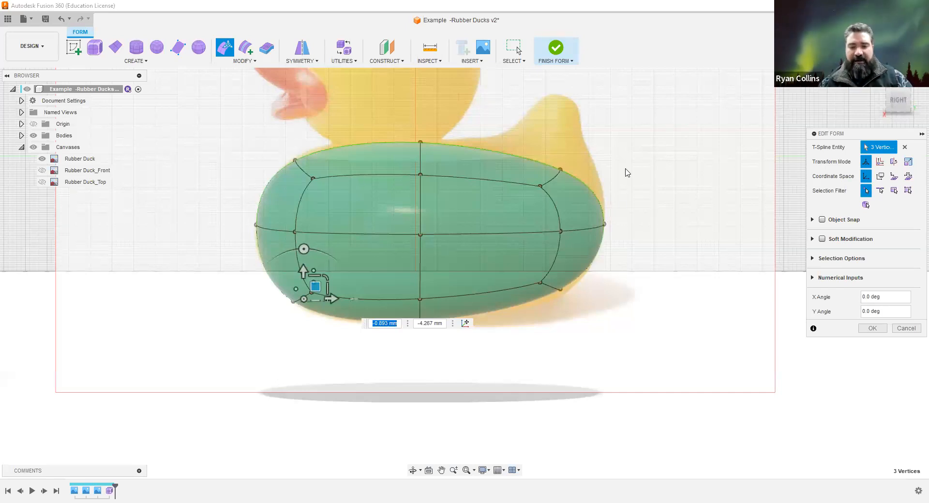
pyautogui.keyDown('shift'); pyautogui.moveTo(442, 240); pyautogui.dragTo(510, 237, button='middle'); pyautogui.keyUp('shift')
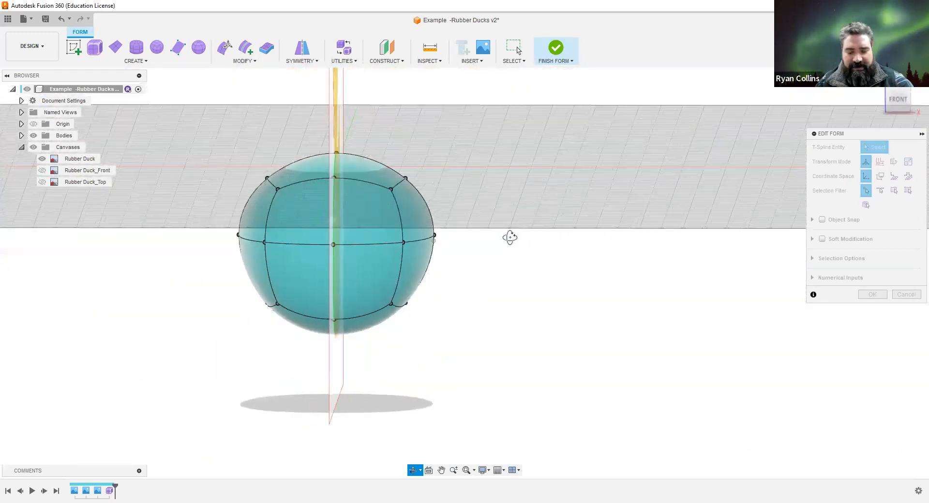
pyautogui.keyDown('shift'); pyautogui.moveTo(510, 237); pyautogui.dragTo(431, 248, button='middle'); pyautogui.keyUp('shift')
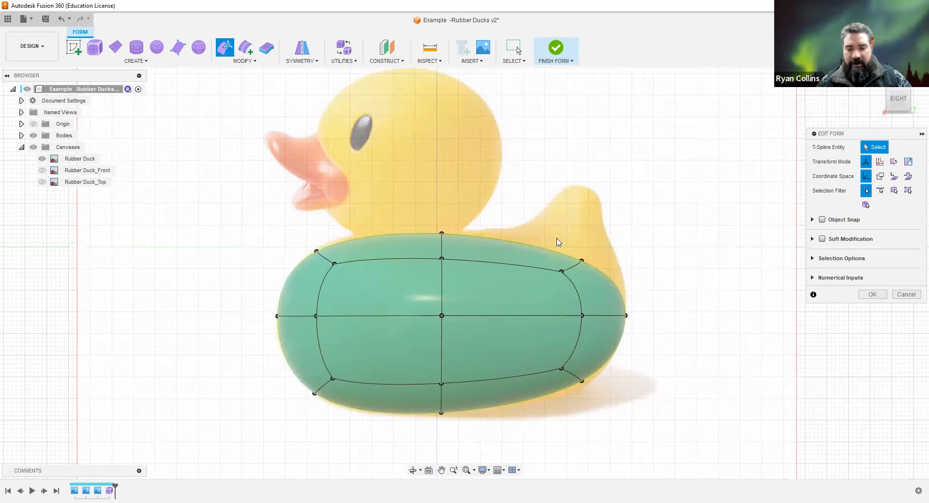
# Move the three upper tail-end vertices about 3.8 mm toward the rear and 5.8 mm up to follow the duck's back.
pyautogui.moveTo(545, 228); pyautogui.dragTo(632, 291)
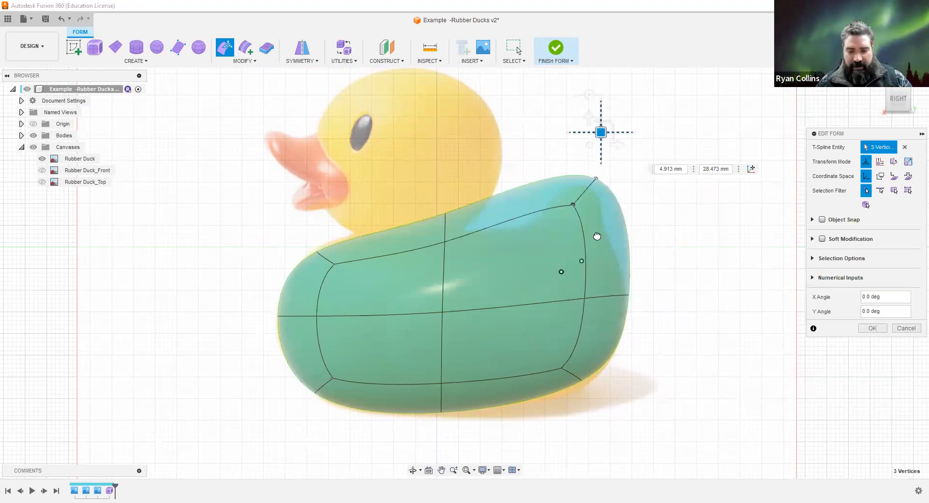
pyautogui.hotkey('ctrl', 'z')
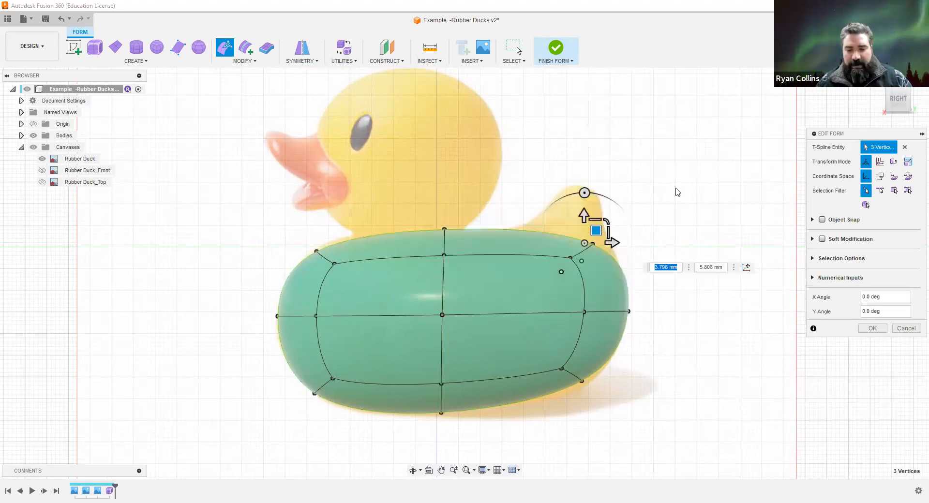
pyautogui.click(563, 235)
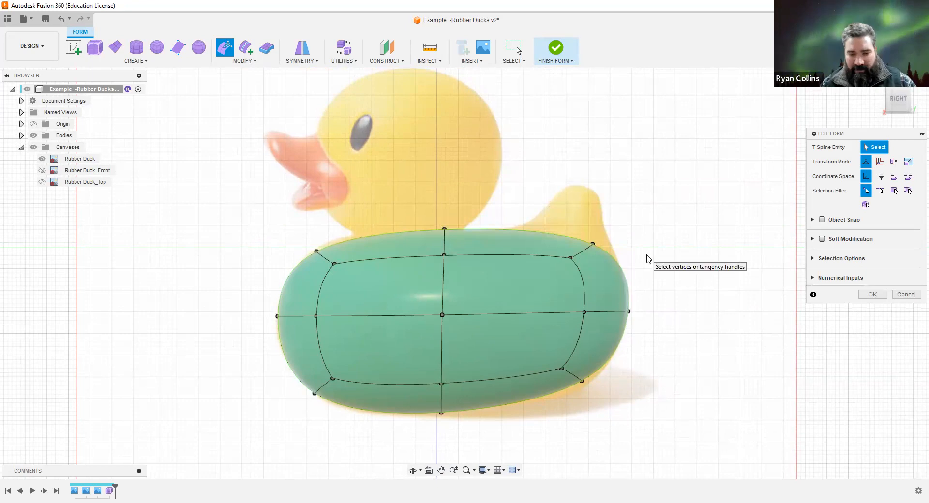
# Move the three lower tail-end vertices about 1.9 mm rearward and 1.7 mm down, and accept the form edit.
pyautogui.moveTo(538, 358); pyautogui.dragTo(616, 413)
pyautogui.moveTo(585, 366); pyautogui.dragTo(588, 373)
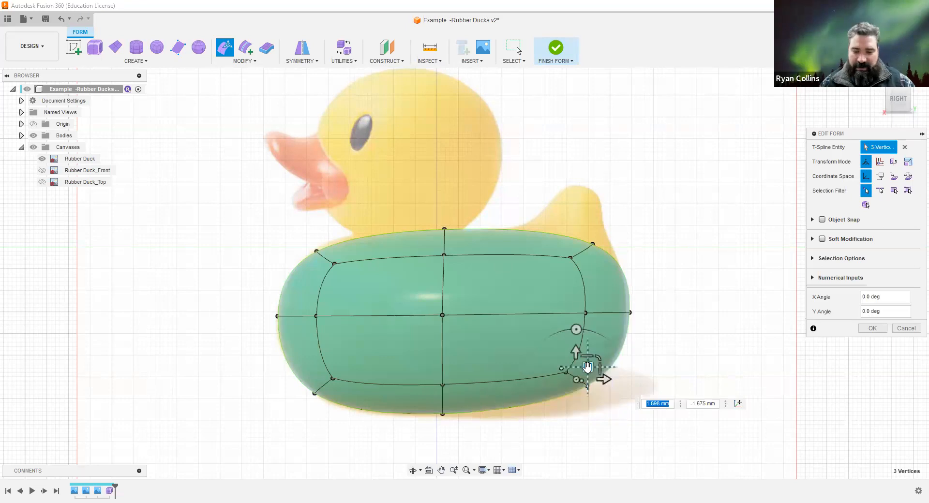
pyautogui.click(874, 328)
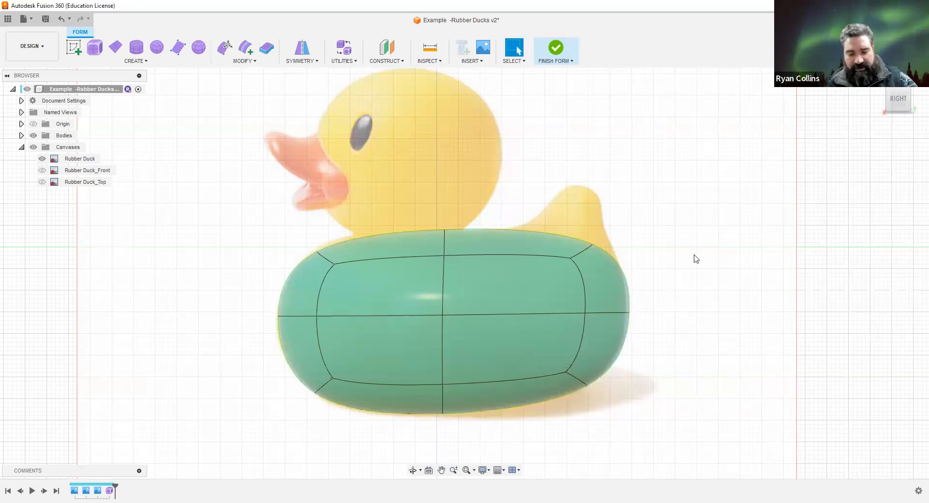
pyautogui.keyDown('shift'); pyautogui.moveTo(668, 251); pyautogui.dragTo(661, 269, button='middle'); pyautogui.keyUp('shift')
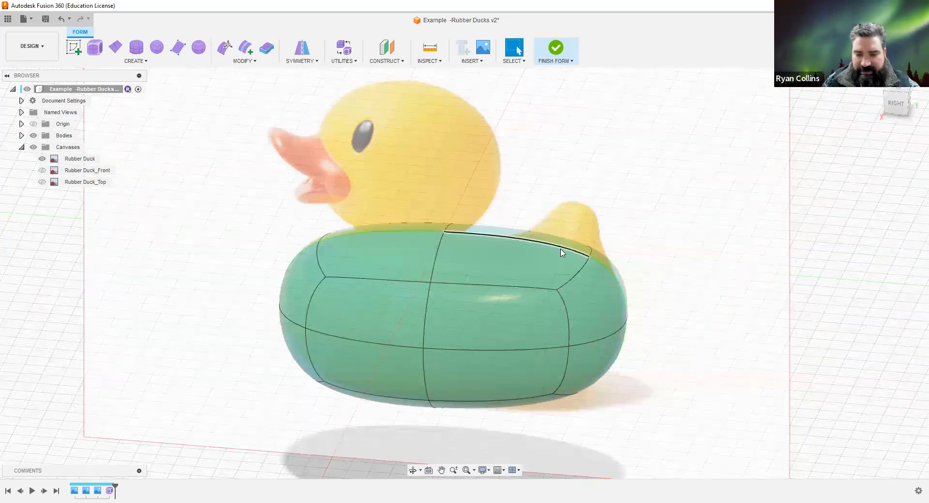
pyautogui.click(583, 273)
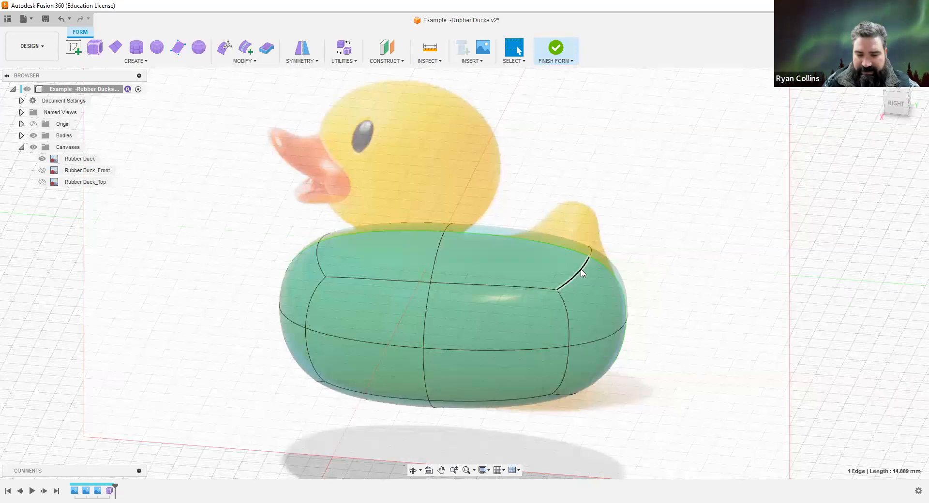
pyautogui.click(528, 270)
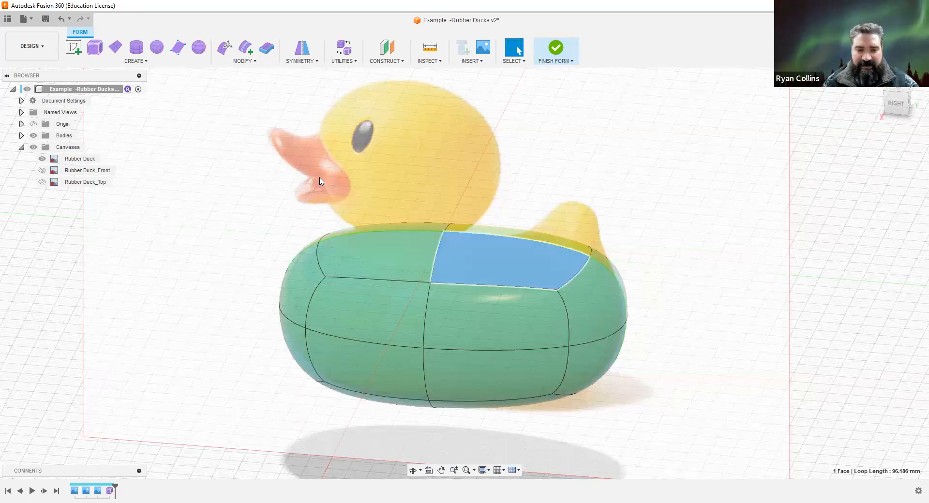
pyautogui.click(228, 109)
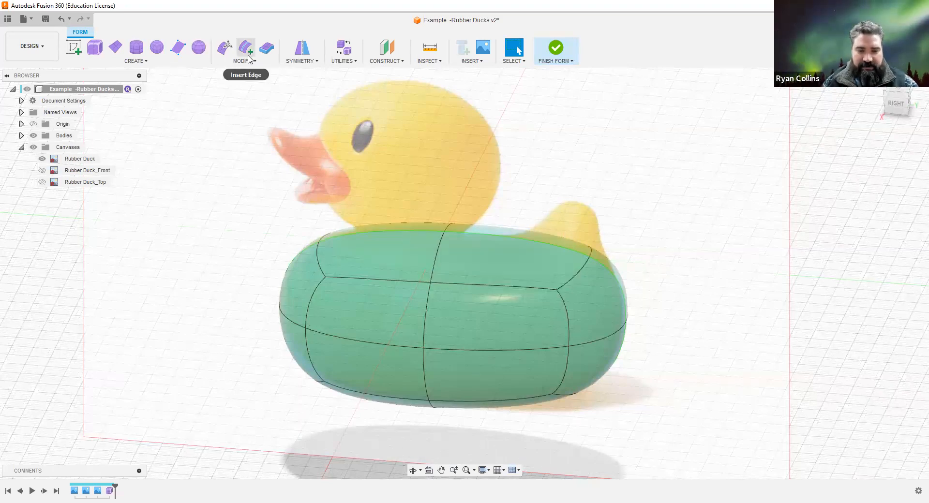
# Start Insert Edge and select the two upper tail-end edges that meet at the symmetry line.
pyautogui.click(249, 61)
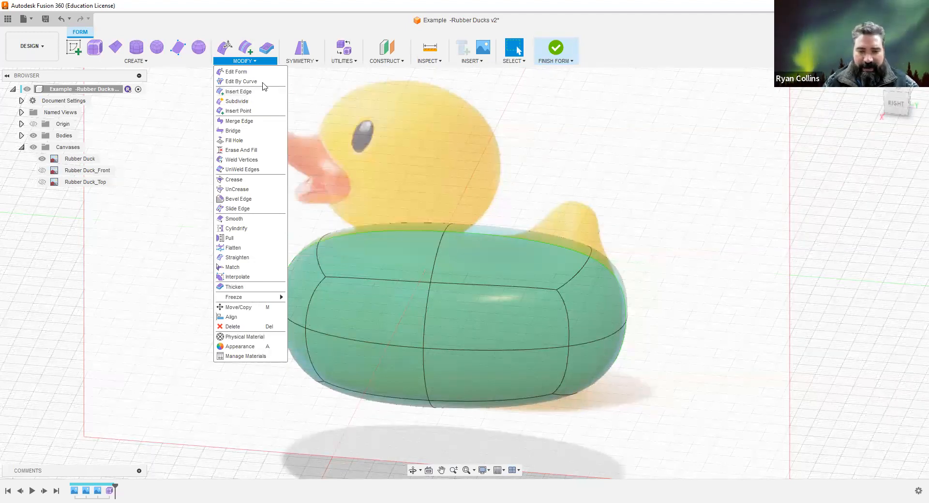
pyautogui.click(238, 92)
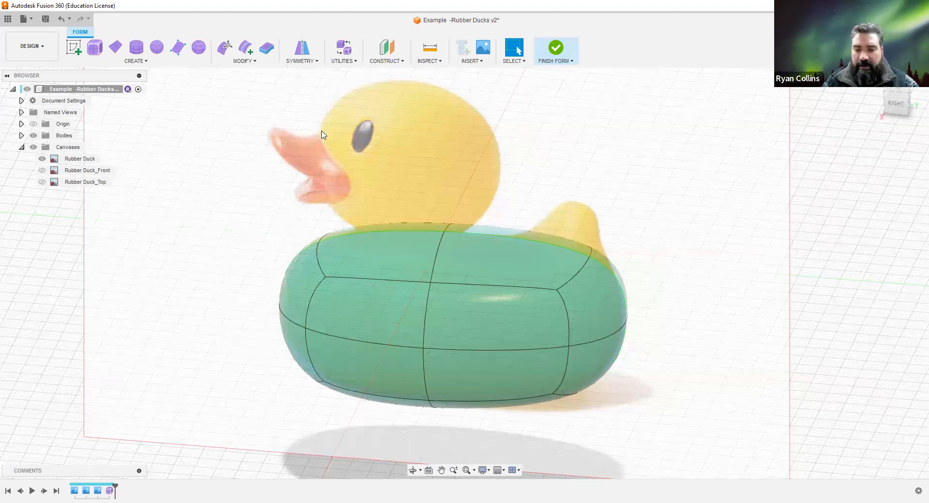
pyautogui.click(570, 278)
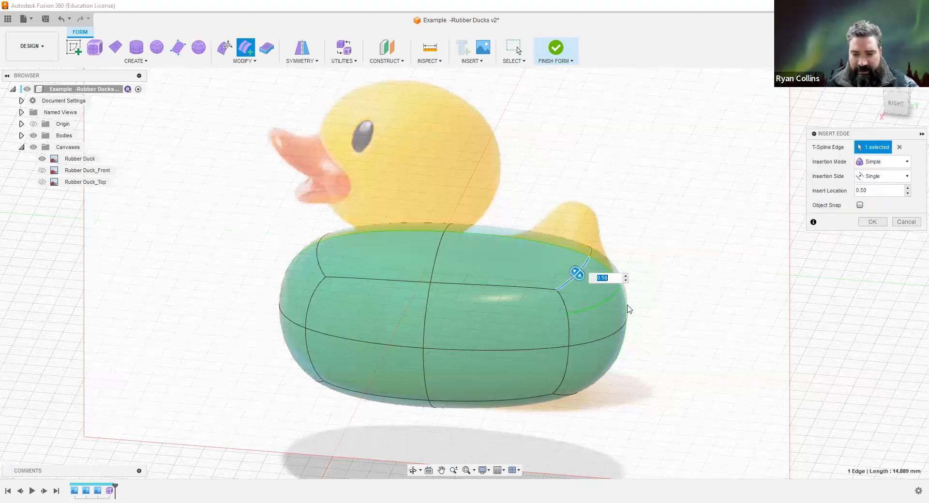
pyautogui.scroll(4, 576, 288)
pyautogui.keyDown('shift'); pyautogui.moveTo(659, 288); pyautogui.dragTo(583, 293, button='middle'); pyautogui.keyUp('shift')
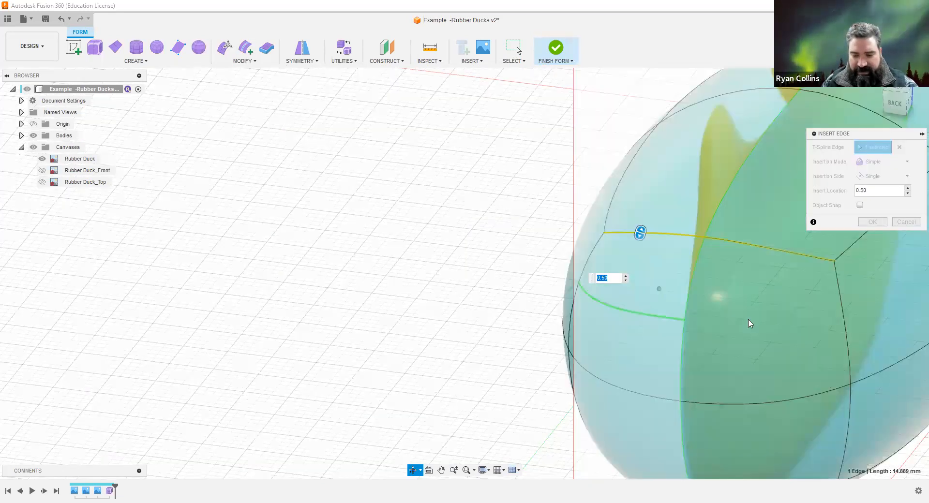
pyautogui.keyDown('shift'); pyautogui.moveTo(485, 222); pyautogui.dragTo(541, 226, button='middle'); pyautogui.keyUp('shift')
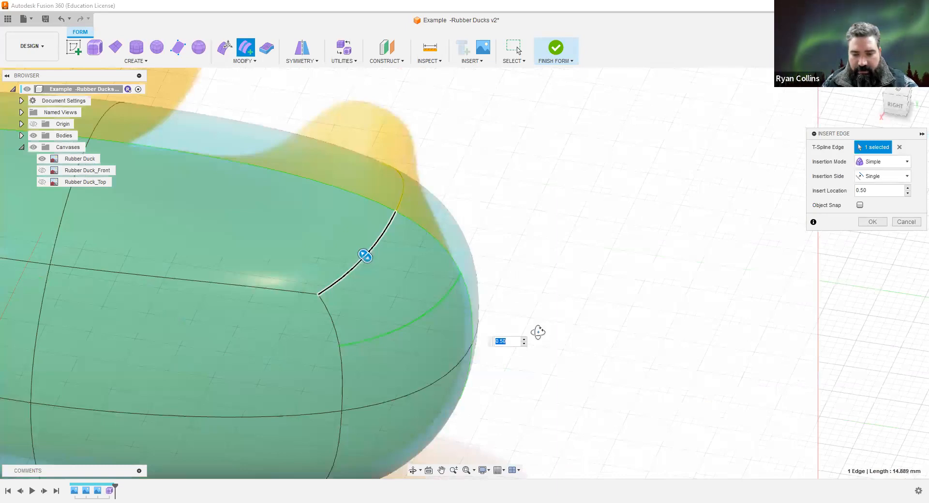
pyautogui.keyDown('shift'); pyautogui.moveTo(493, 335); pyautogui.dragTo(508, 336, button='middle'); pyautogui.keyUp('shift')
pyautogui.click(533, 218)
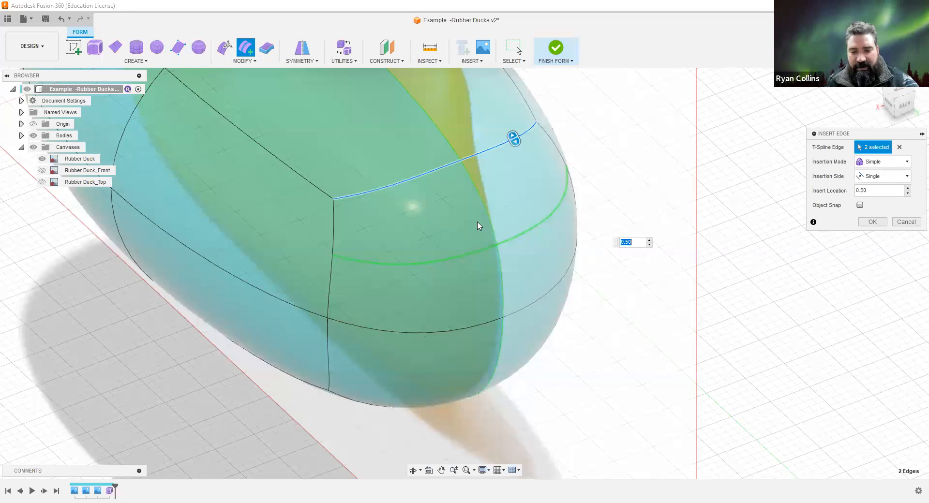
pyautogui.keyDown('shift'); pyautogui.moveTo(433, 246); pyautogui.dragTo(472, 250, button='middle'); pyautogui.keyUp('shift')
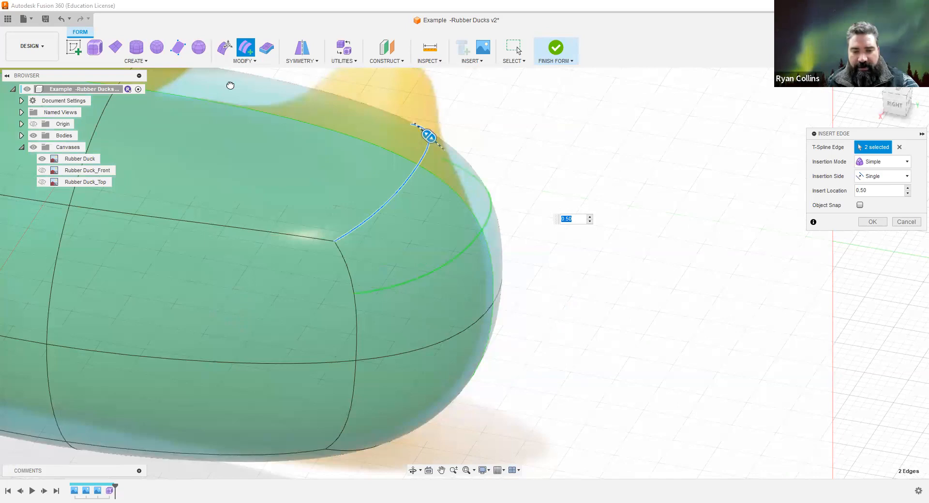
# Try inserting edges on both sides of the selected tail edges at location -0.359.
pyautogui.moveTo(406, 89); pyautogui.dragTo(312, 187)
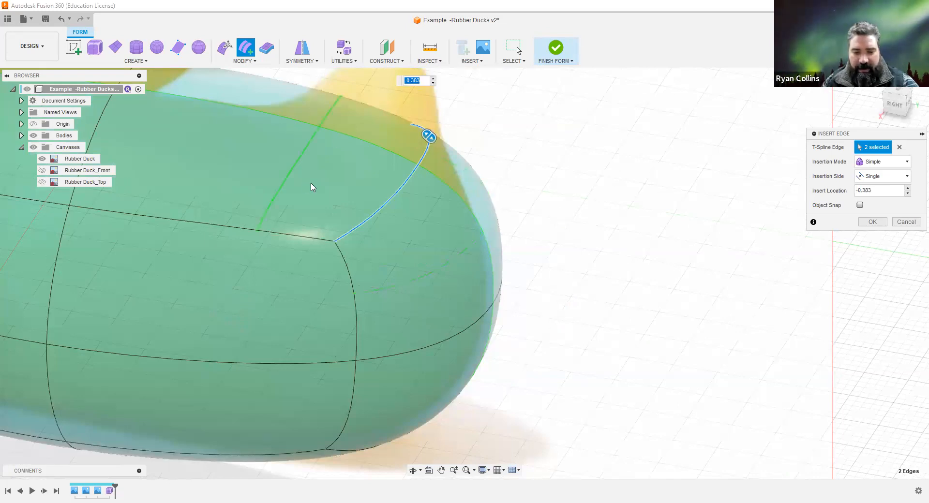
pyautogui.moveTo(419, 82); pyautogui.dragTo(460, 167, button='middle')
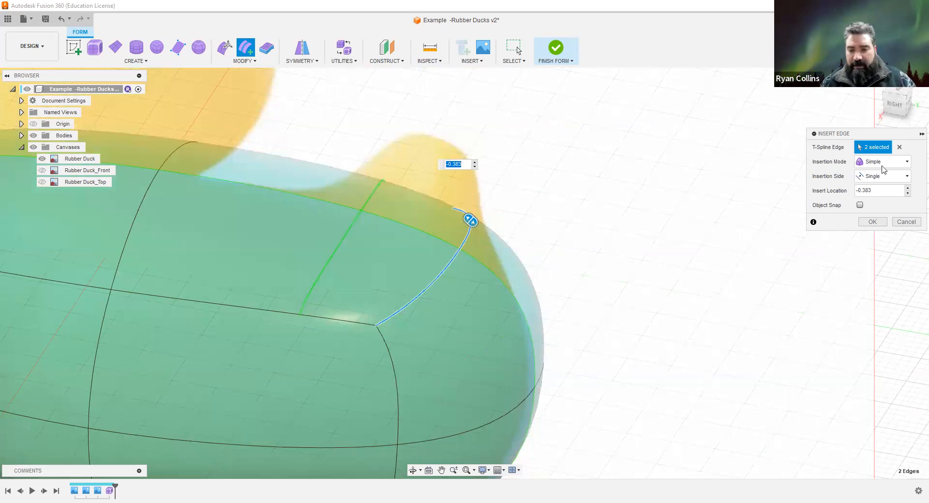
pyautogui.click(884, 178)
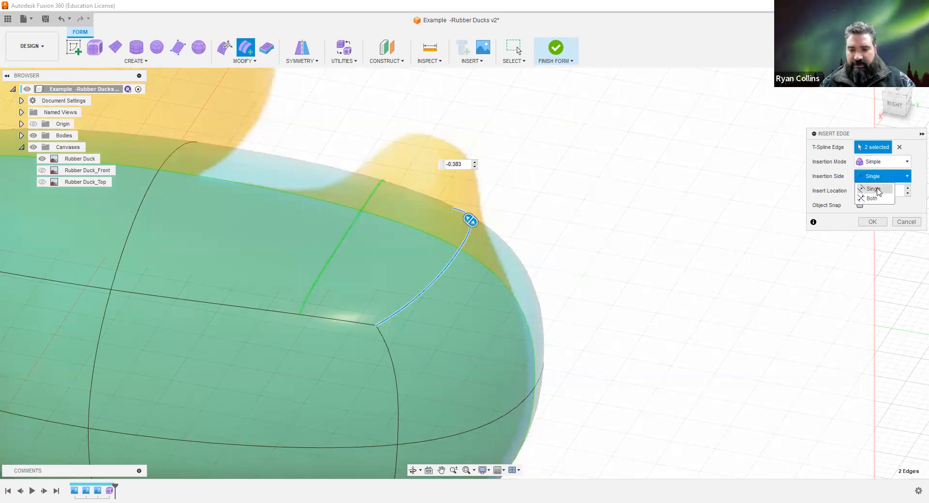
pyautogui.click(875, 199)
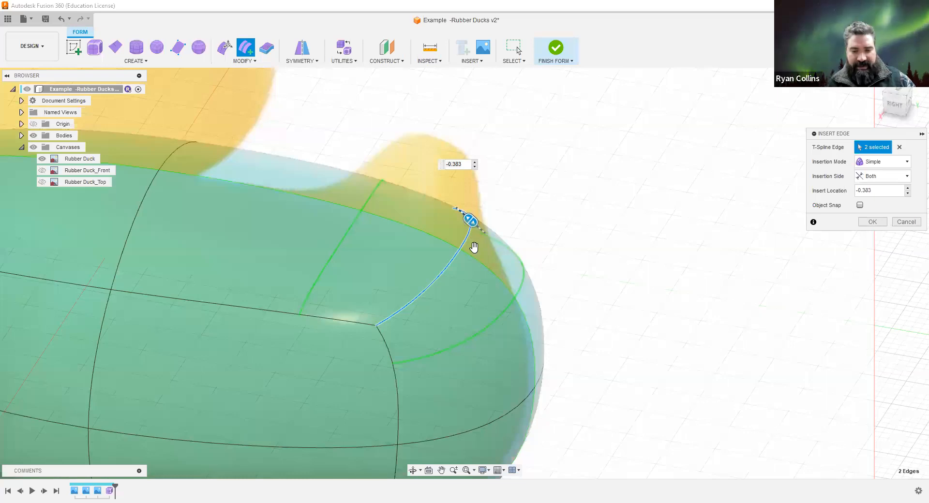
pyautogui.moveTo(474, 248); pyautogui.dragTo(476, 245)
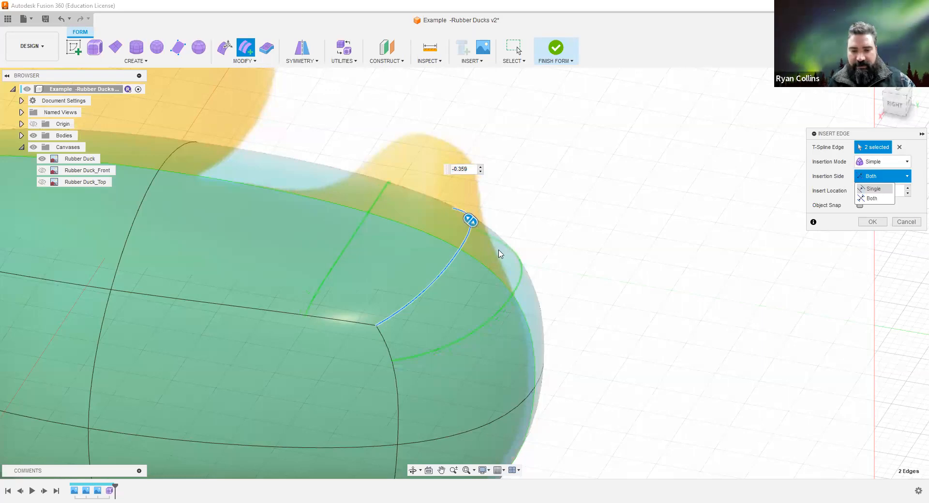
# Insert a new edge on a single side of the selected tail edges, toward the head, at location -0.5.
pyautogui.moveTo(467, 219); pyautogui.dragTo(432, 195)
pyautogui.write('-')
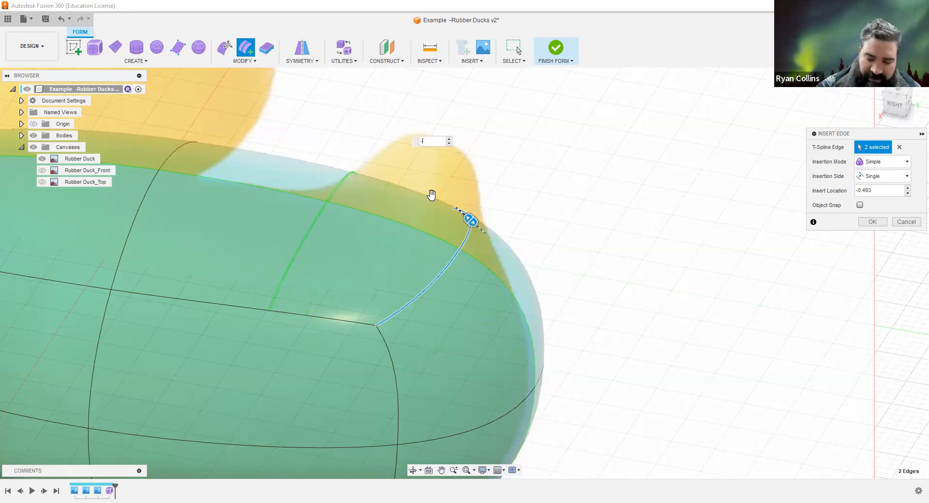
pyautogui.write('.5')
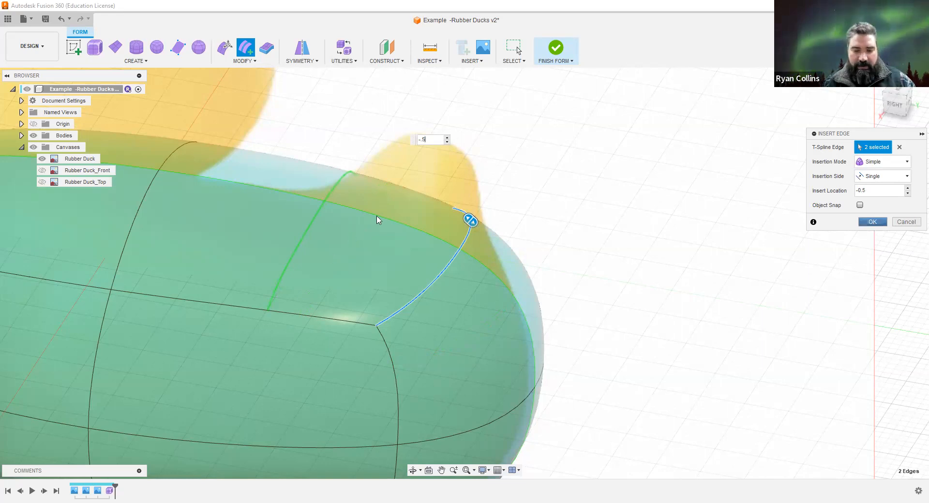
pyautogui.press('Return')
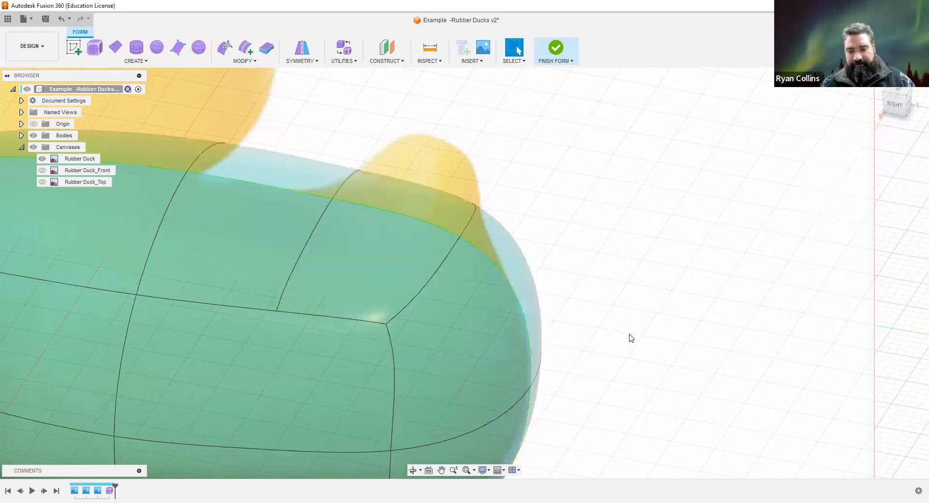
# Try extruding a single upper tail face in Edit Form, about 4.15 mm rearward and 9.39 mm up, and undo it.
pyautogui.keyDown('shift'); pyautogui.moveTo(627, 315); pyautogui.dragTo(401, 235, button='middle'); pyautogui.keyUp('shift')
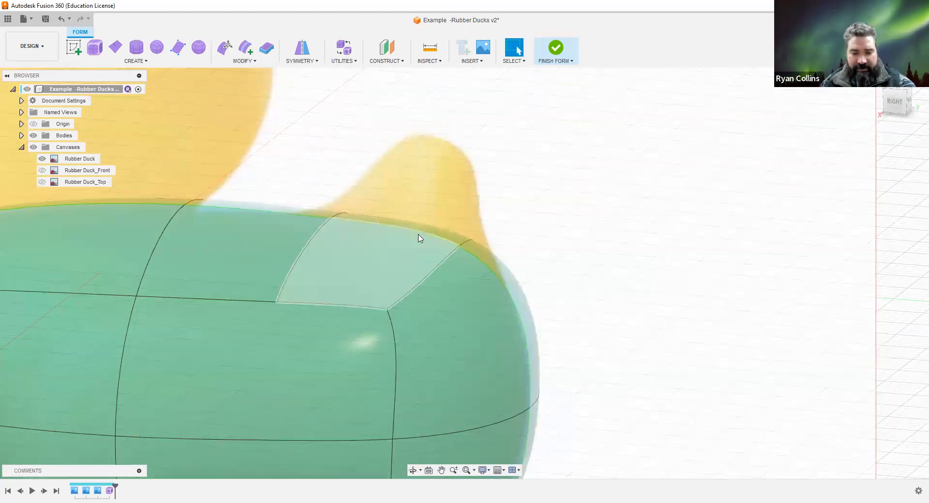
pyautogui.click(223, 47)
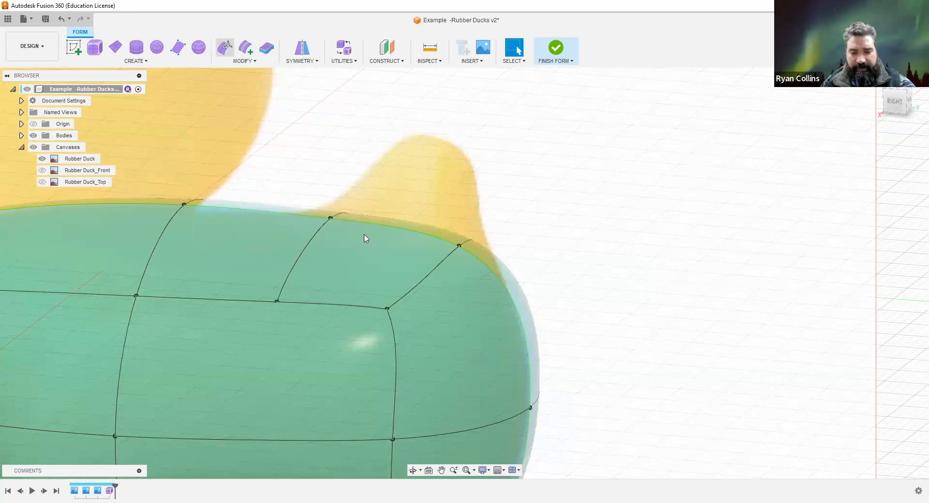
pyautogui.click(908, 190)
pyautogui.click(365, 268)
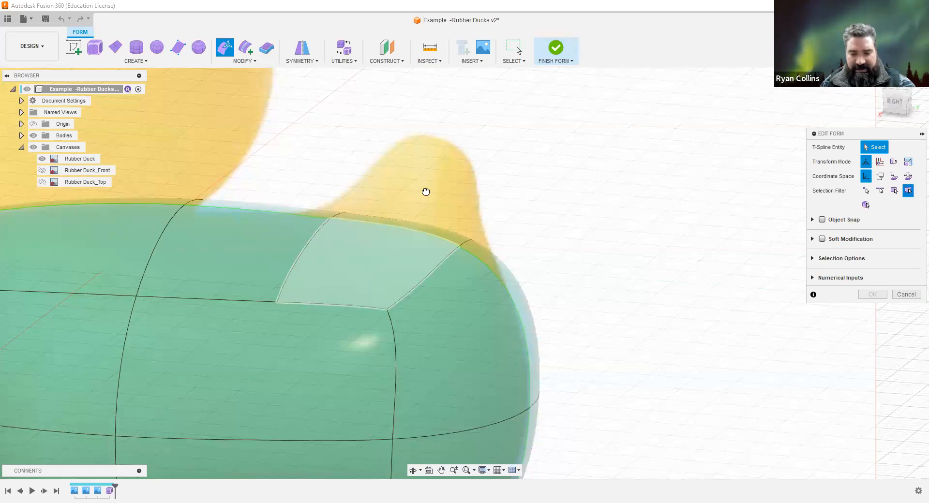
pyautogui.click(412, 224)
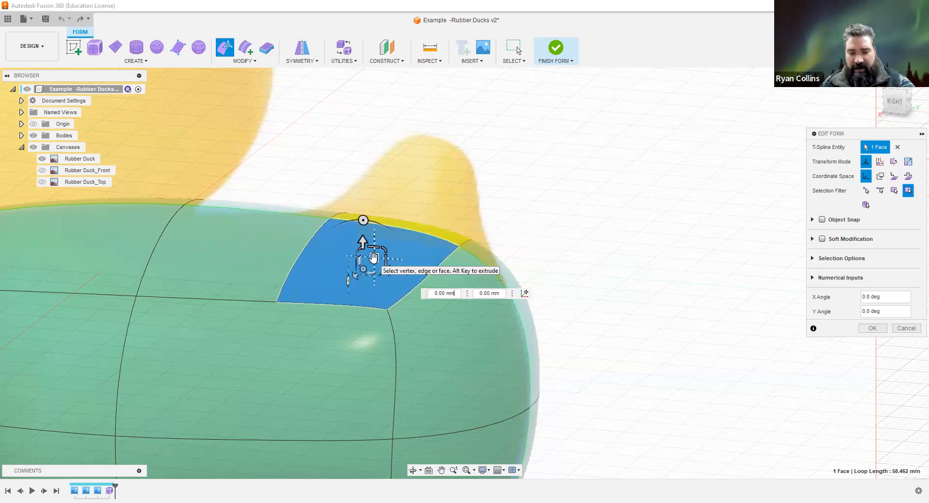
pyautogui.moveTo(374, 258); pyautogui.dragTo(410, 179)
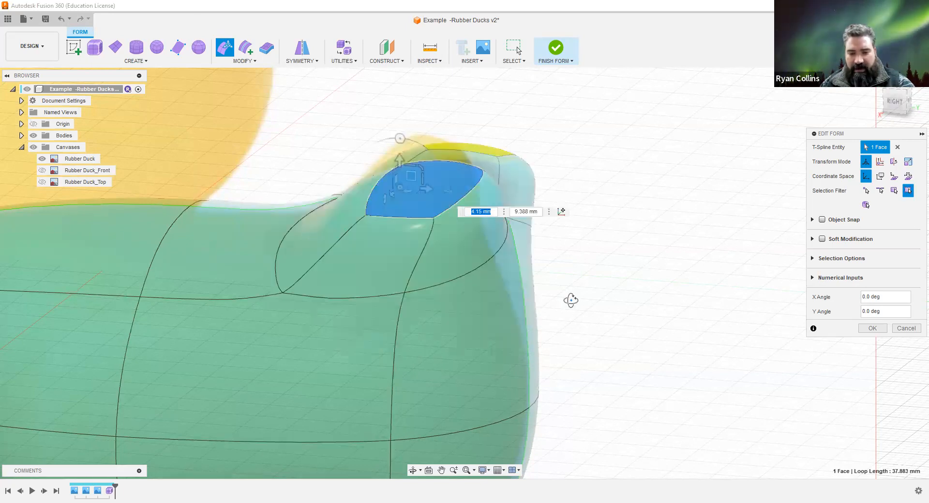
pyautogui.keyDown('shift'); pyautogui.moveTo(523, 322); pyautogui.dragTo(525, 325, button='middle'); pyautogui.keyUp('shift')
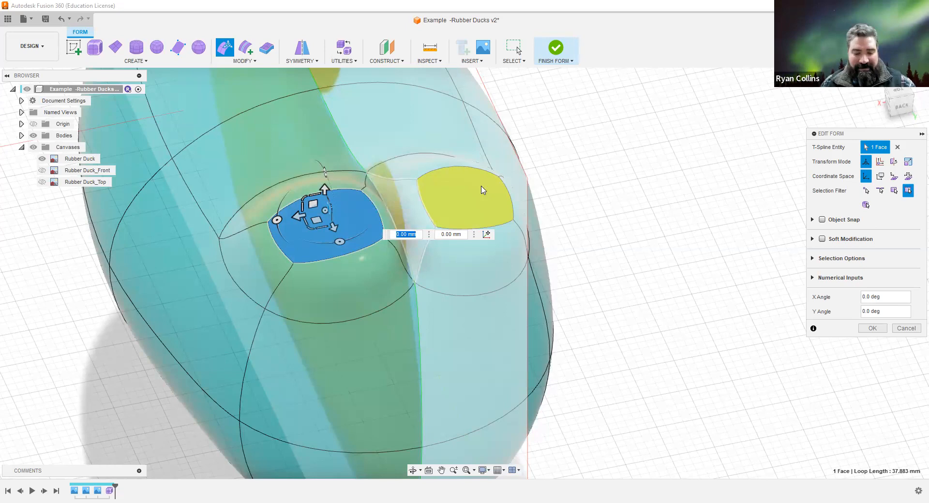
pyautogui.hotkey('alt', '2')
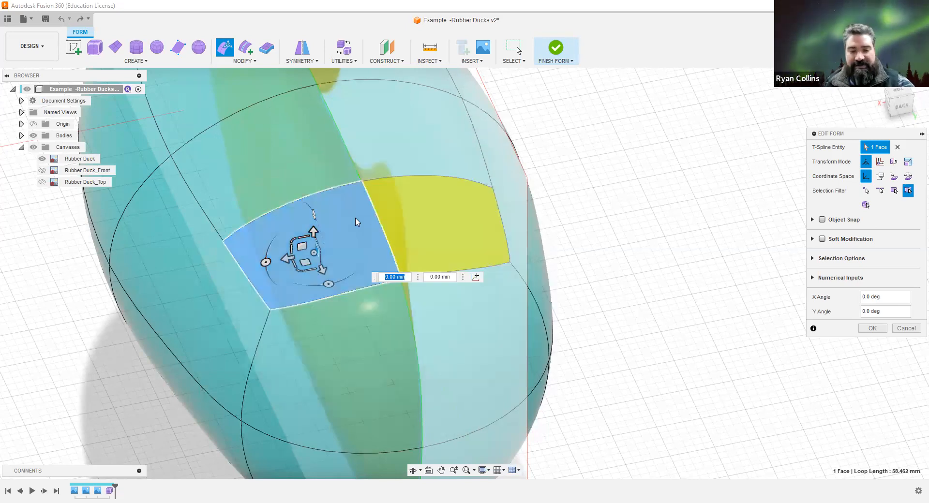
# Select the two upper tail faces with their shared symmetry edge, and extrude them about 1.8 mm rearward and 11.9 mm up.
pyautogui.click(382, 229)
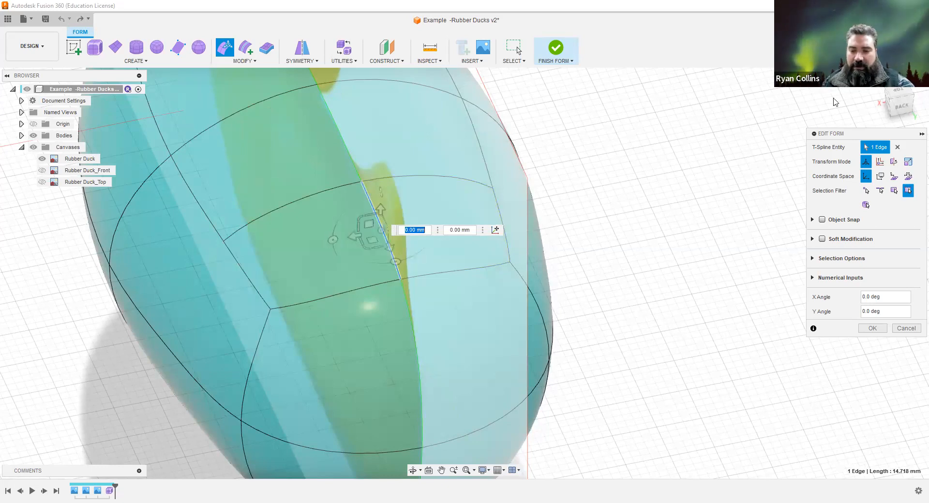
pyautogui.click(902, 109)
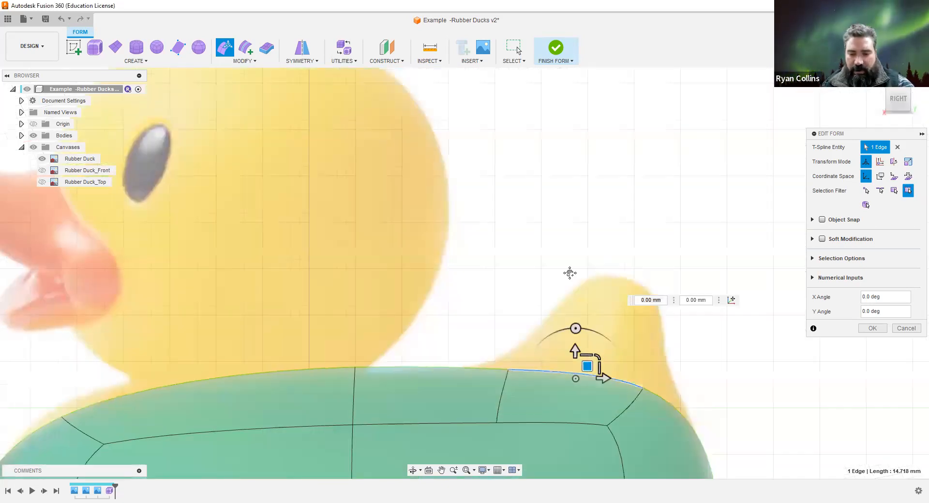
pyautogui.click(535, 333)
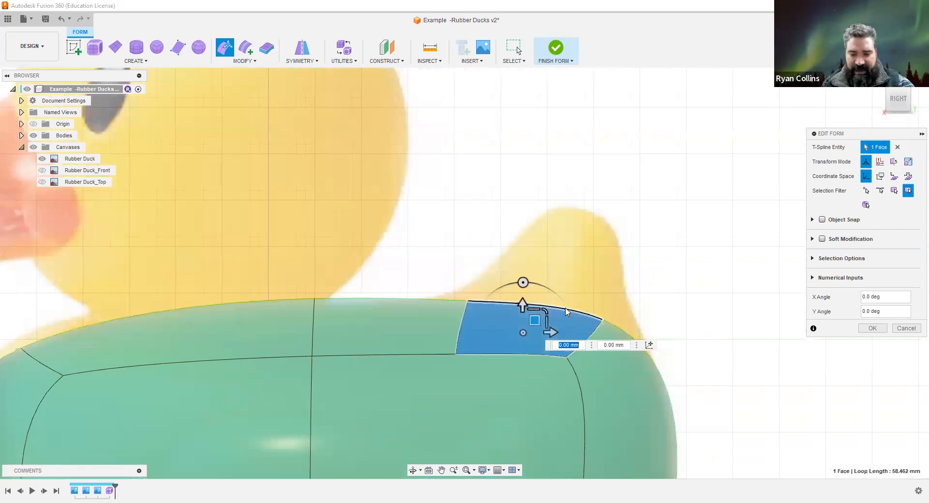
pyautogui.click(592, 266)
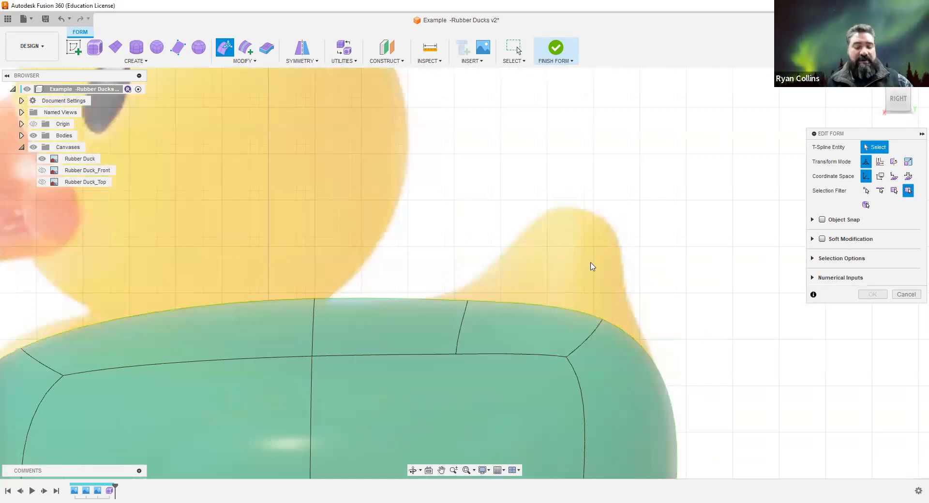
pyautogui.moveTo(577, 261); pyautogui.dragTo(512, 321)
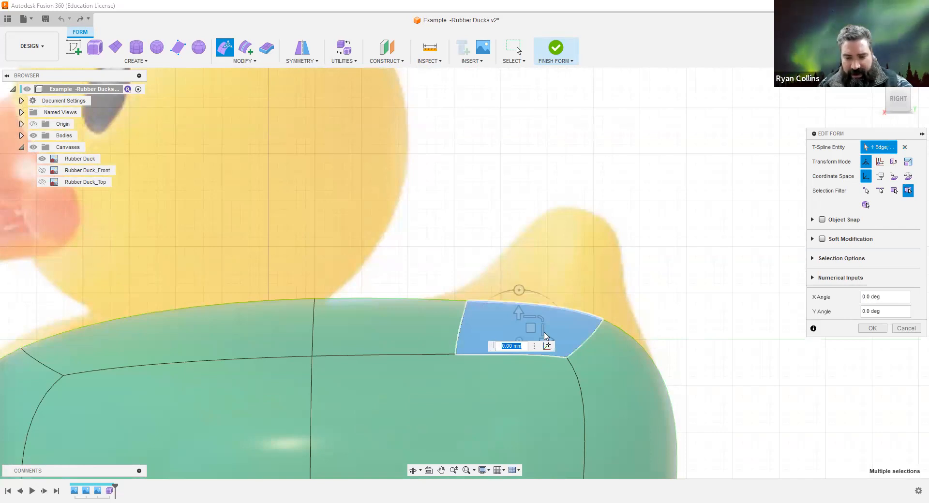
pyautogui.keyDown('shift'); pyautogui.moveTo(545, 337); pyautogui.dragTo(544, 339, button='middle'); pyautogui.keyUp('shift')
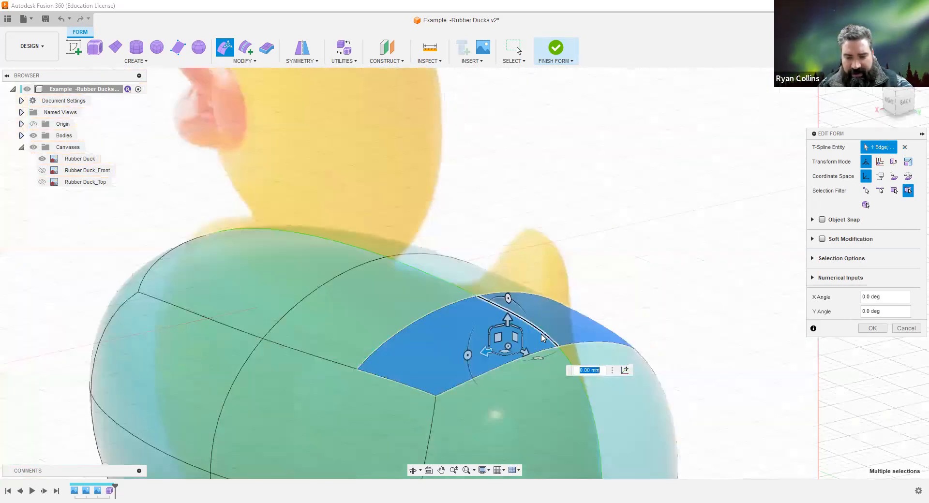
pyautogui.click(889, 102)
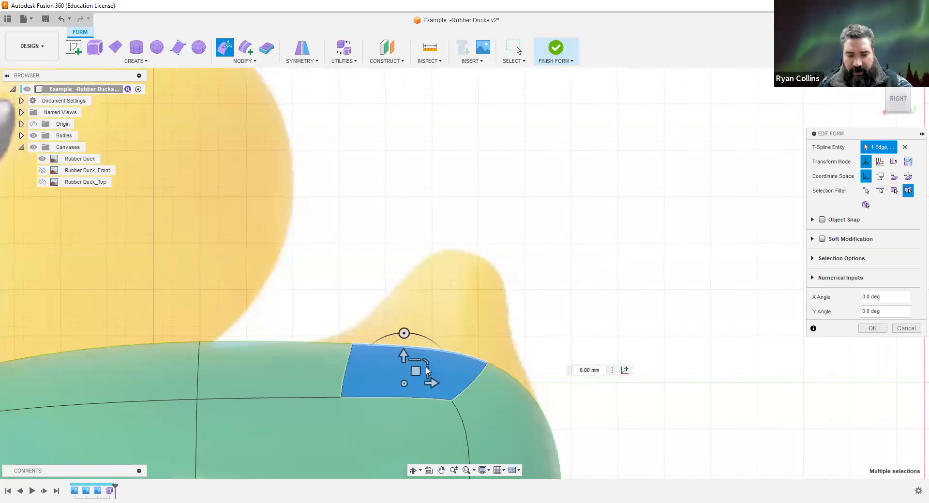
pyautogui.moveTo(436, 341); pyautogui.dragTo(431, 269)
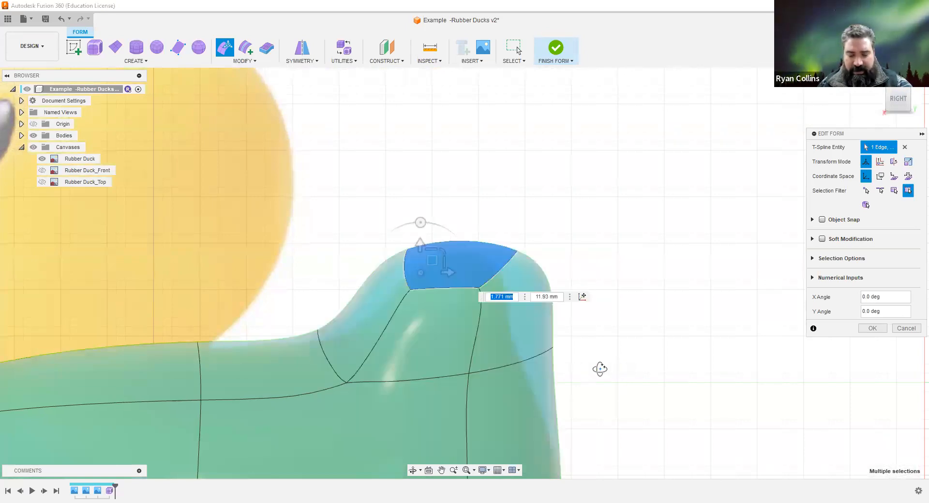
# Scale the extruded tail-tip faces by a factor of about 0.32, and tilt and raise them about 3.75 mm to follow the canvas.
pyautogui.keyDown('shift'); pyautogui.moveTo(600, 369); pyautogui.dragTo(546, 403, button='middle'); pyautogui.keyUp('shift')
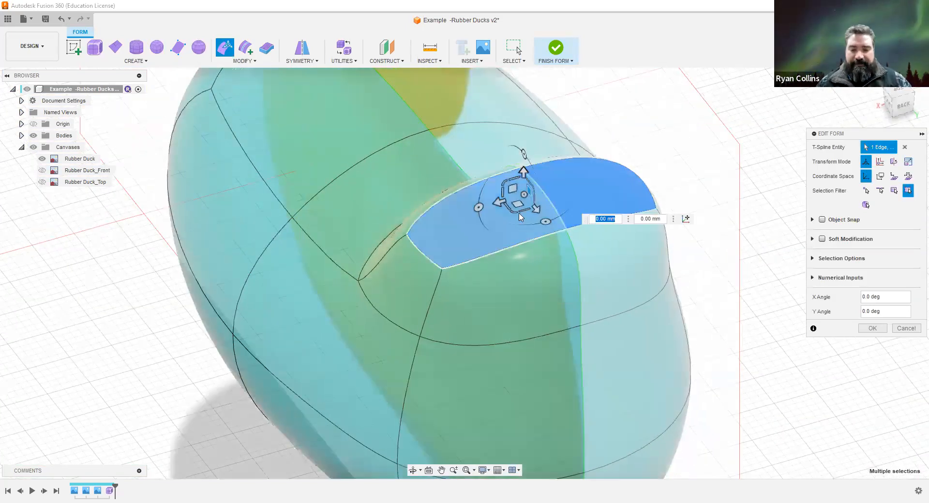
pyautogui.moveTo(507, 207); pyautogui.dragTo(414, 304)
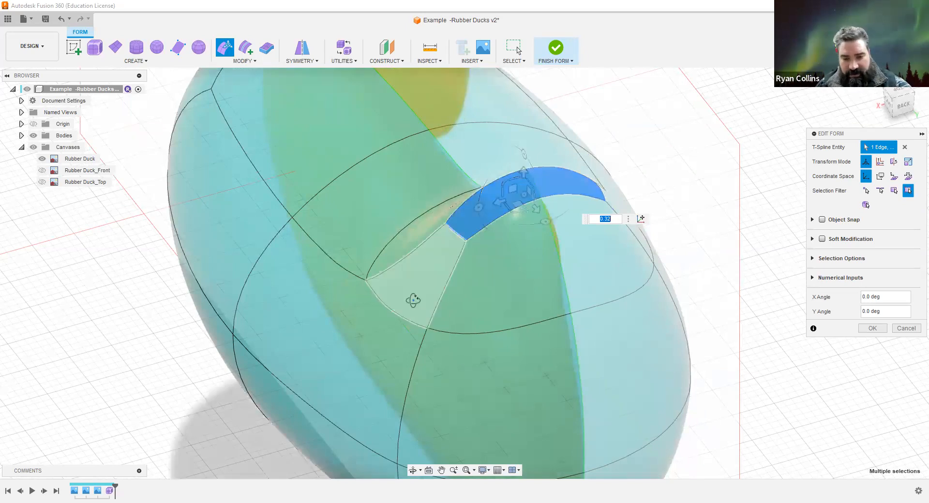
pyautogui.press('F6')
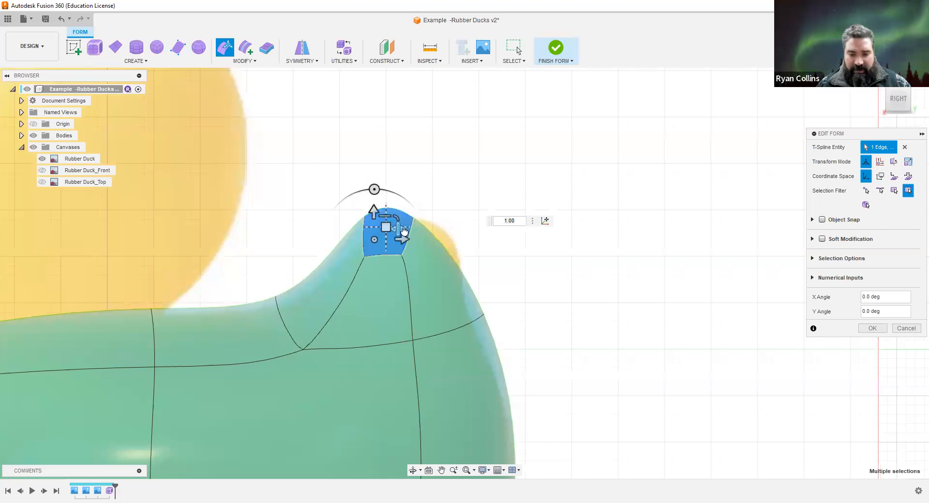
pyautogui.moveTo(374, 189); pyautogui.dragTo(406, 197)
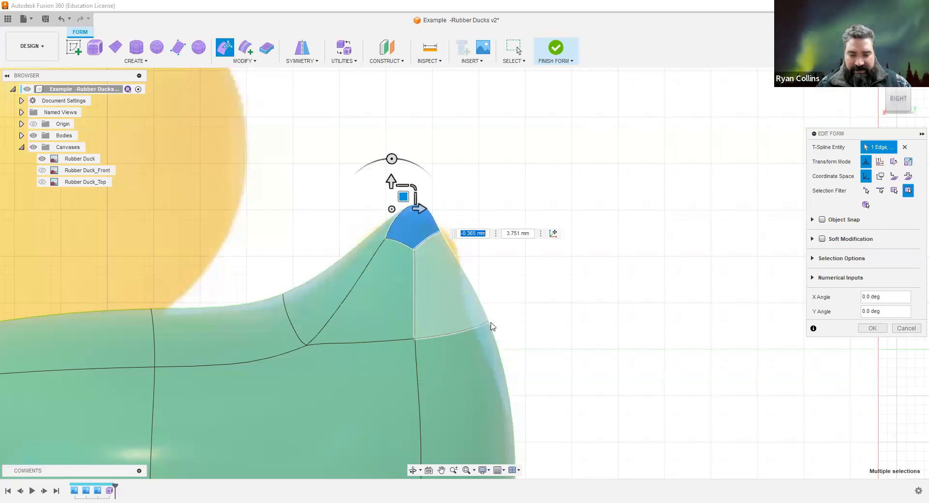
# Move the rear edge below the tail tip about 4.4 mm toward the head, scale the tip face by about 1.373, and accept the edit.
pyautogui.click(488, 324)
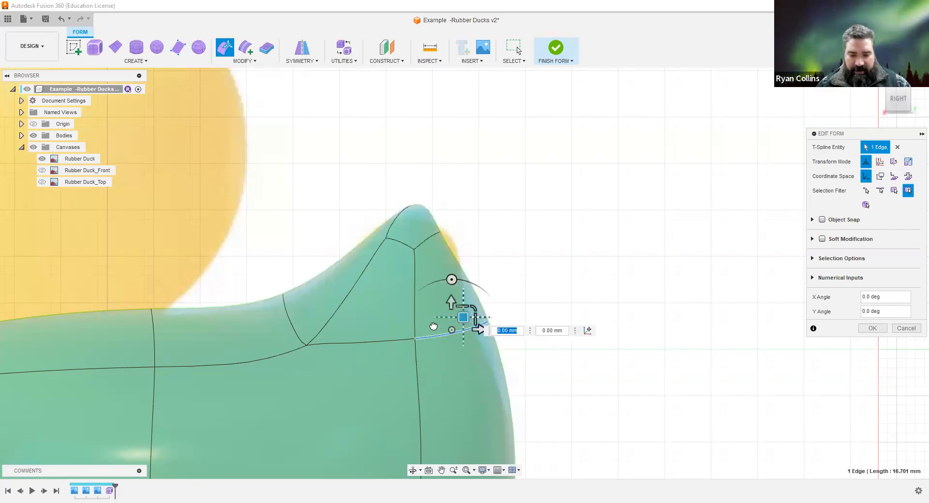
pyautogui.moveTo(423, 320); pyautogui.dragTo(382, 322)
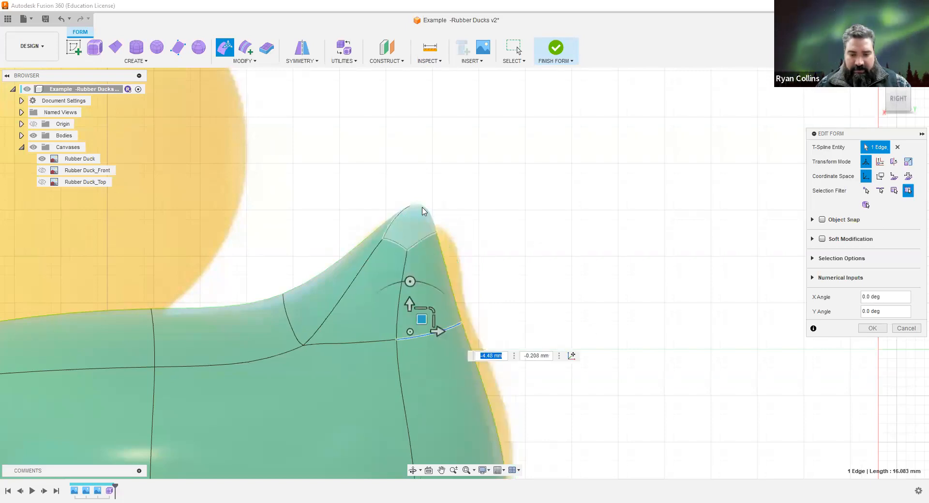
pyautogui.click(427, 223)
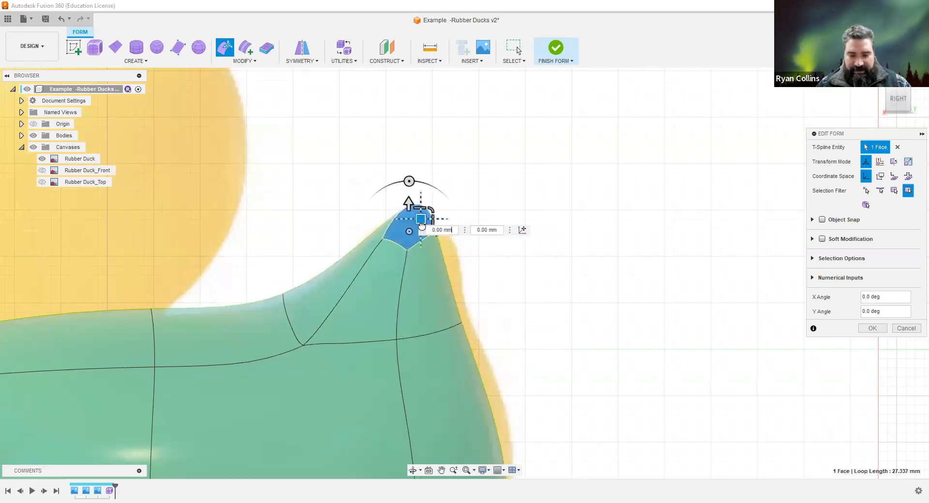
pyautogui.moveTo(422, 226); pyautogui.dragTo(391, 237)
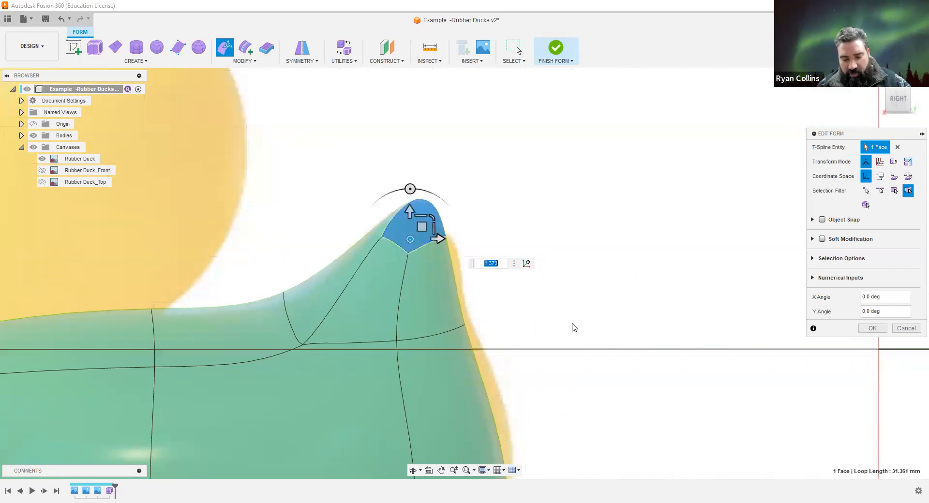
pyautogui.keyDown('shift'); pyautogui.moveTo(506, 363); pyautogui.dragTo(587, 347, button='middle'); pyautogui.keyUp('shift')
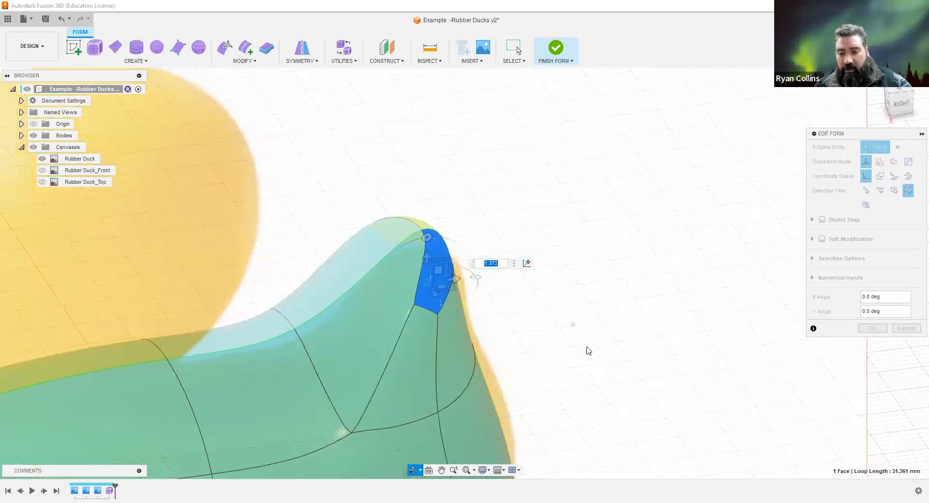
pyautogui.click(546, 234)
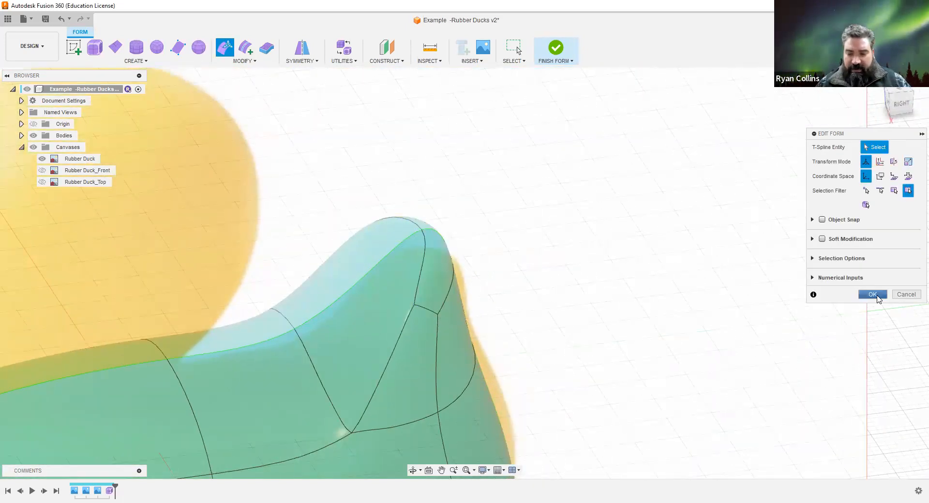
pyautogui.press('Escape')
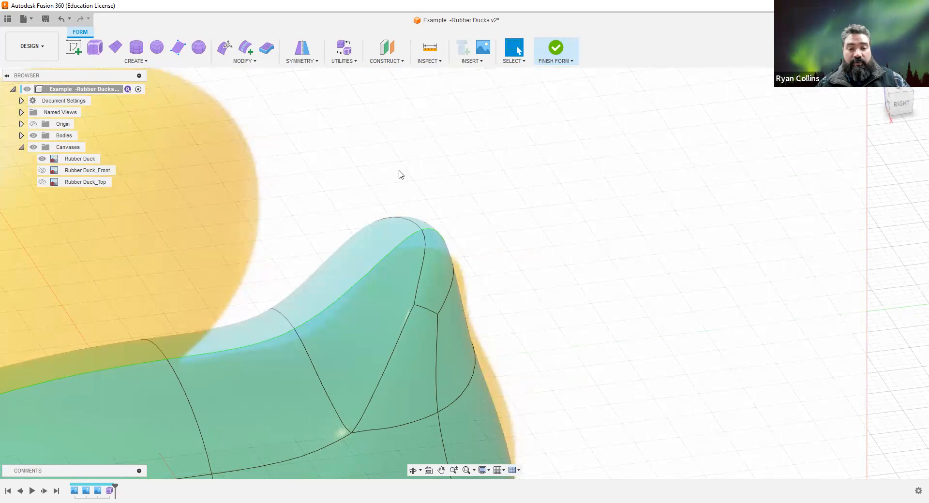
# Crease the tail tip's front edge and the adjoining edge that runs down the side of the tail.
pyautogui.click(247, 60)
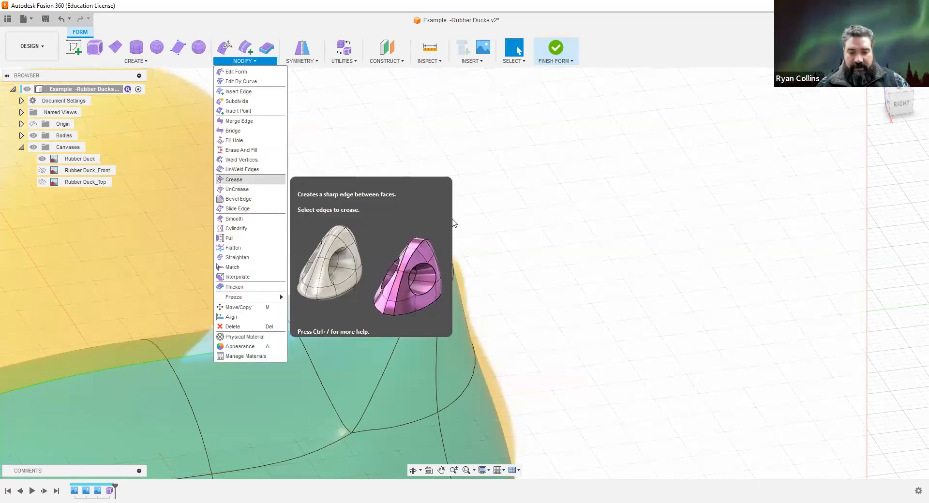
pyautogui.click(234, 180)
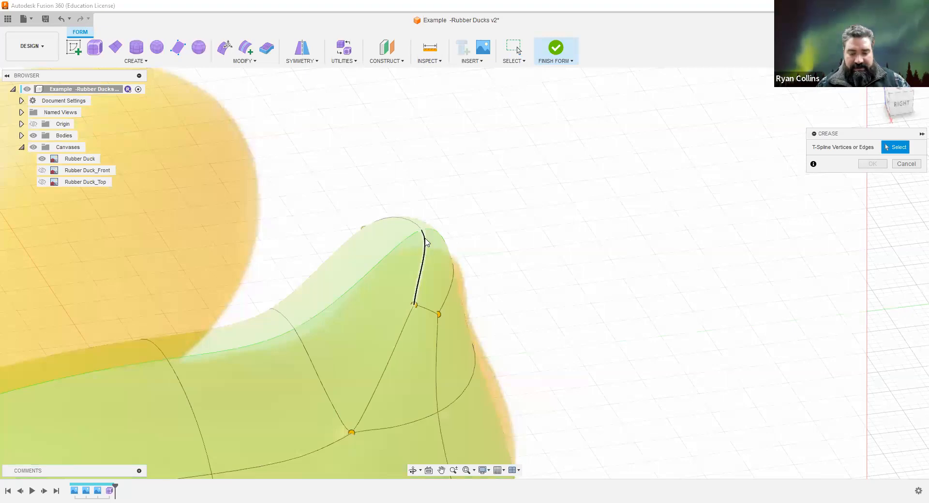
pyautogui.click(426, 237)
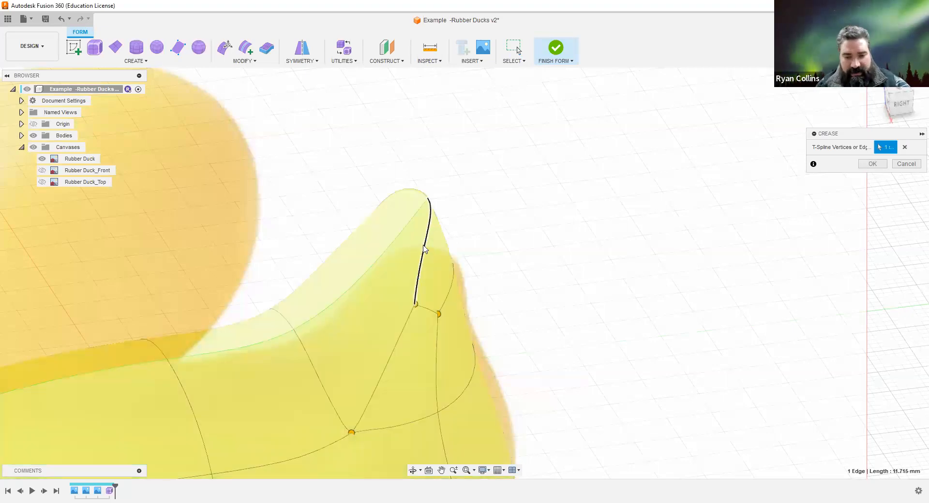
pyautogui.keyDown('shift'); pyautogui.moveTo(537, 296); pyautogui.dragTo(595, 256, button='middle'); pyautogui.keyUp('shift')
pyautogui.click(324, 248)
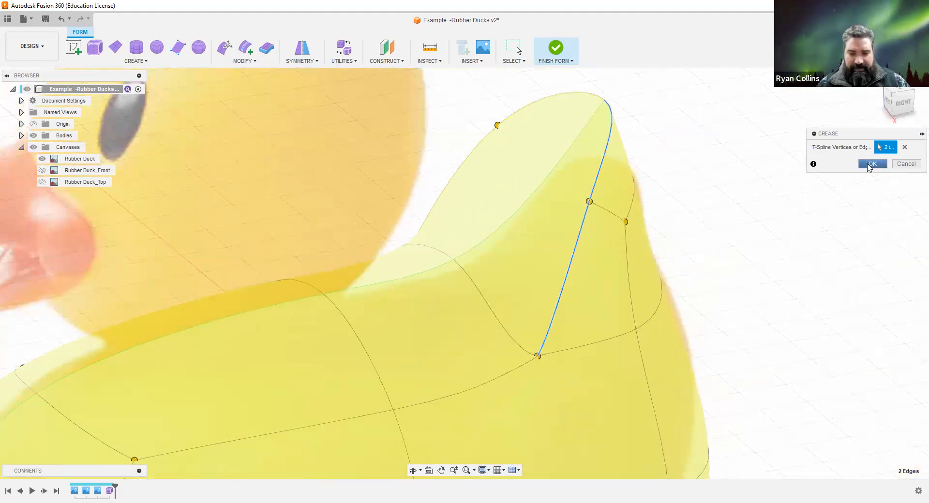
pyautogui.click(872, 164)
# UnCrease the lower edge running down the side of the tail, keeping the crease only on the tip's front edge.
pyautogui.moveTo(725, 209)
pyautogui.keyDown('shift'); pyautogui.mouseDown(button='middle')
pyautogui.moveTo(701, 209)
pyautogui.moveTo(728, 215)
pyautogui.moveTo(718, 217)
pyautogui.moveTo(716, 189)
pyautogui.moveTo(718, 210)
pyautogui.mouseUp(button='middle'); pyautogui.keyUp('shift')
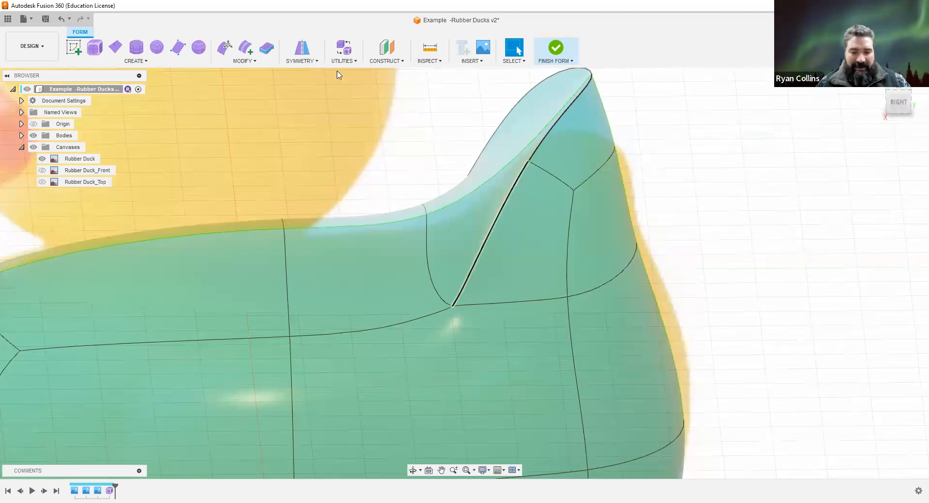
pyautogui.click(244, 61)
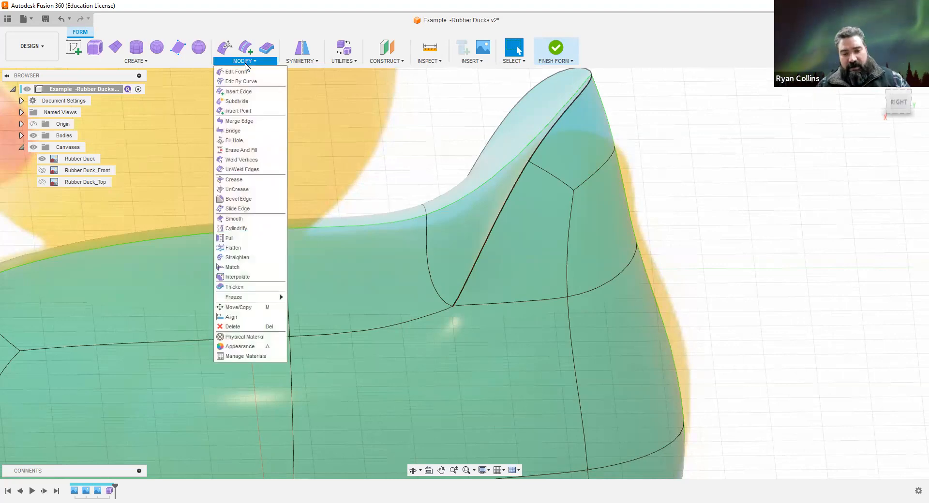
pyautogui.click(237, 189)
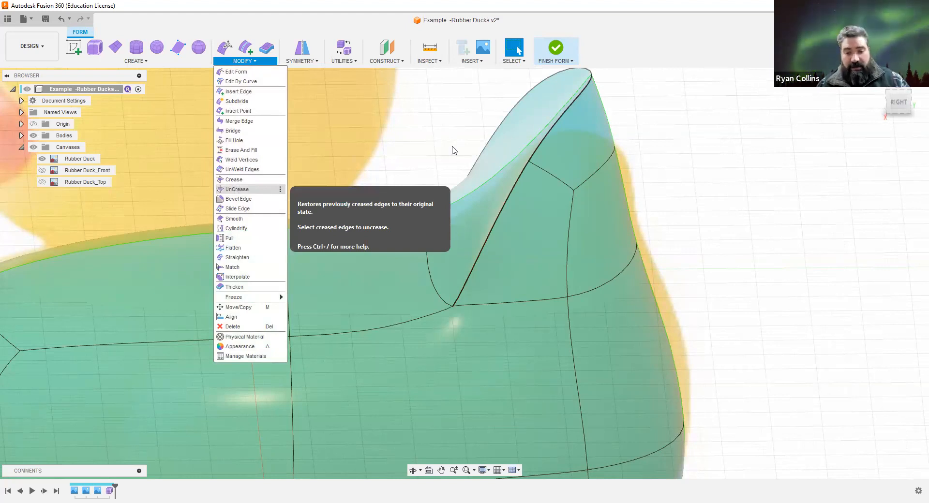
pyautogui.click(506, 211)
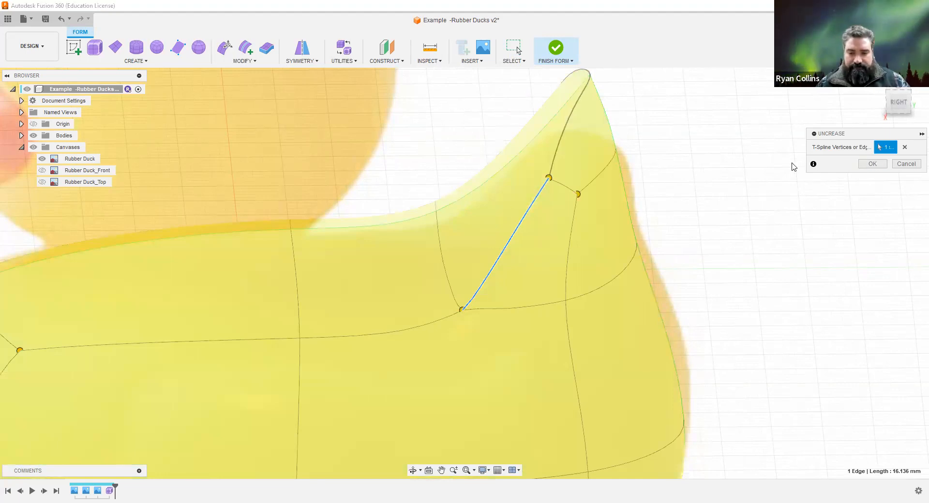
pyautogui.click(872, 165)
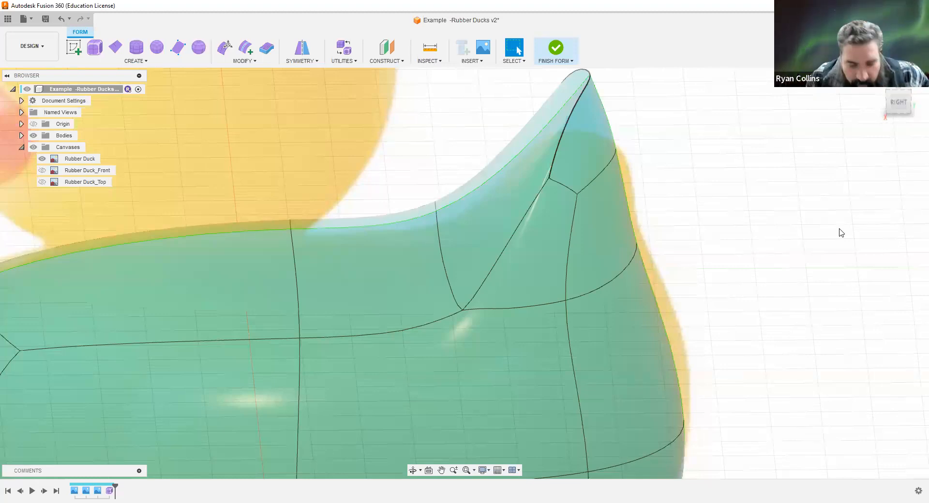
# Save a new version of the design with the version description "Duck Body".
pyautogui.press('F6')
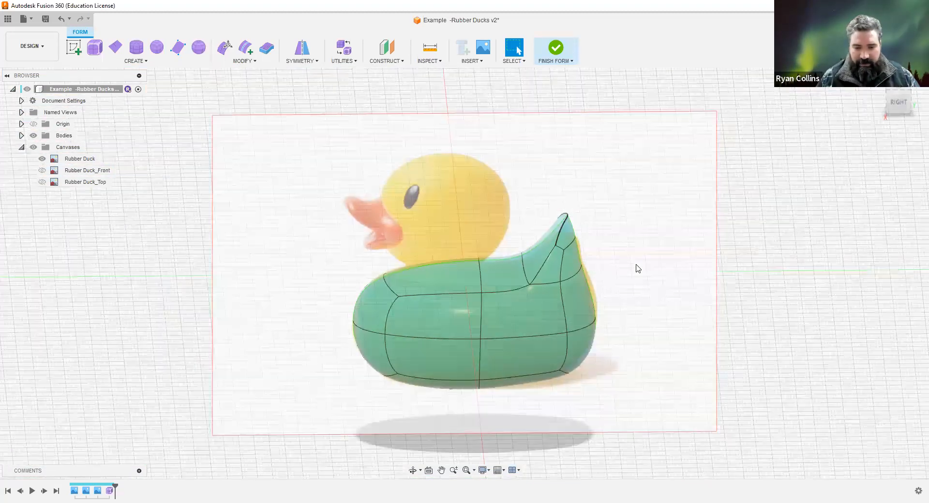
pyautogui.keyDown('shift'); pyautogui.moveTo(631, 276); pyautogui.dragTo(653, 278, button='middle'); pyautogui.keyUp('shift')
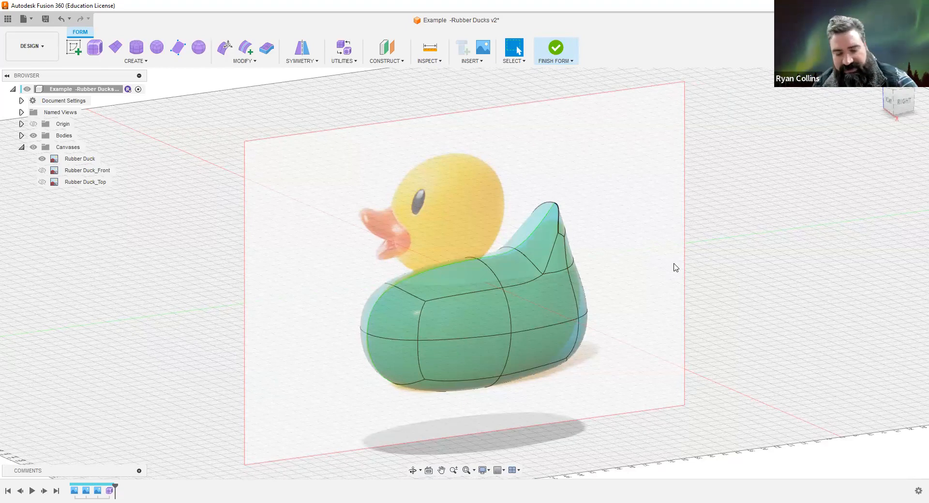
pyautogui.hotkey('ctrl', 's')
pyautogui.write('Duck Body')
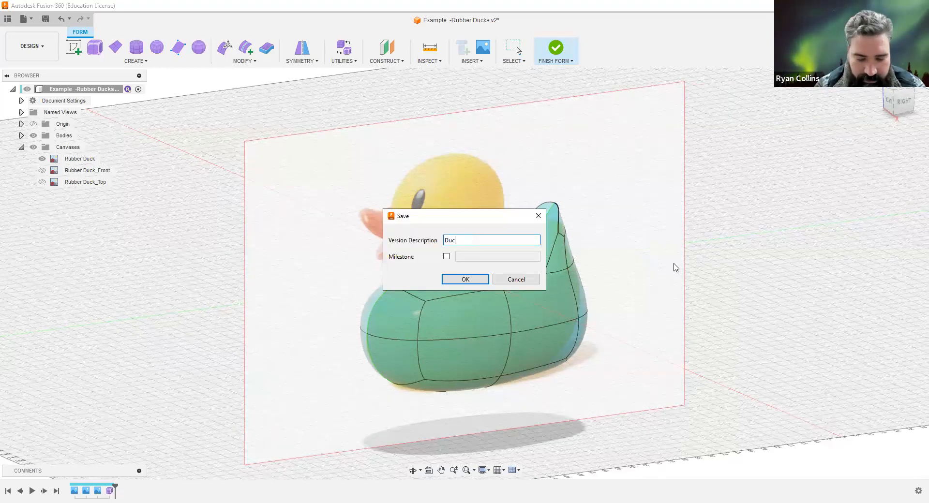
pyautogui.press('Return')
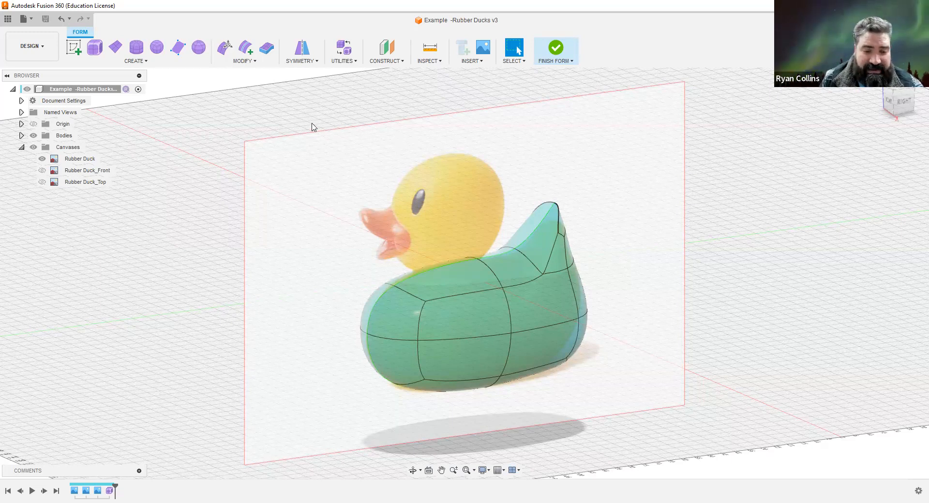
# Place a form sphere on the side canvas plane over the duck's head and size it to a 36 mm diameter.
pyautogui.click(199, 48)
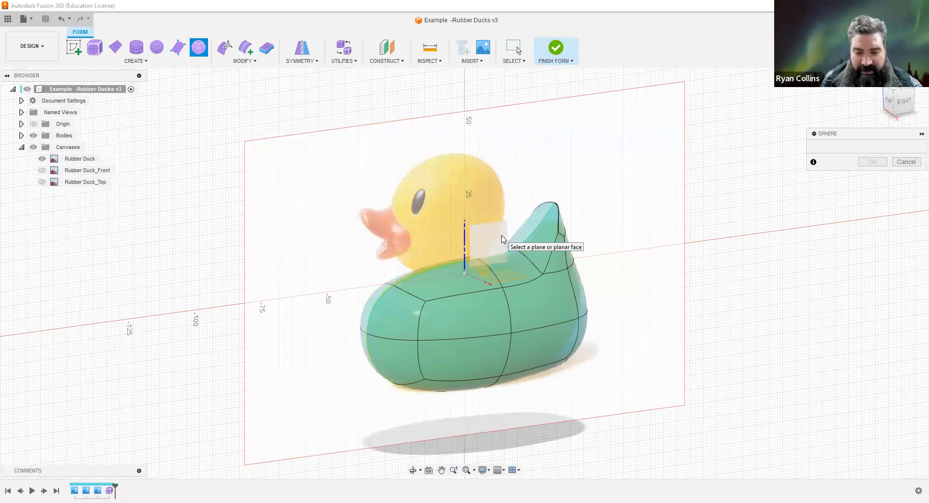
pyautogui.click(902, 99)
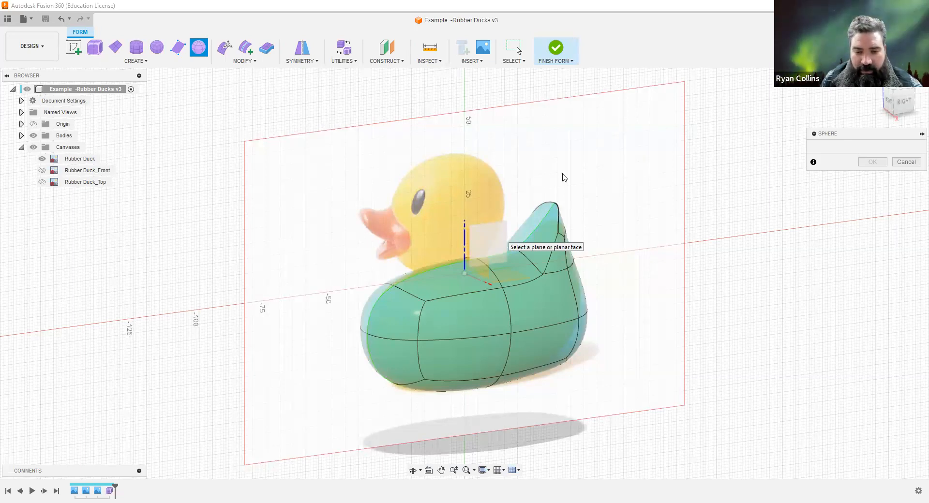
pyautogui.click(438, 198)
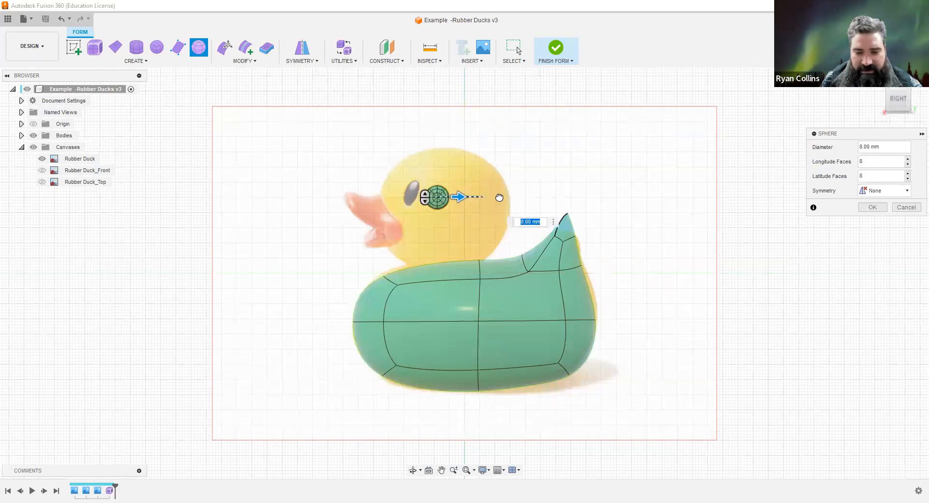
pyautogui.moveTo(500, 197); pyautogui.dragTo(499, 197)
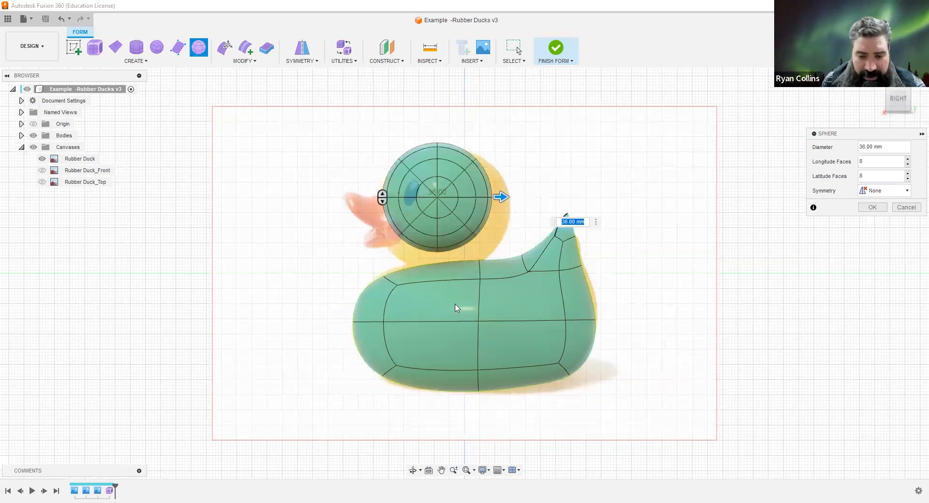
pyautogui.keyDown('shift'); pyautogui.moveTo(491, 313); pyautogui.dragTo(543, 291, button='middle'); pyautogui.keyUp('shift')
pyautogui.keyDown('shift'); pyautogui.moveTo(514, 336); pyautogui.dragTo(521, 340, button='middle'); pyautogui.keyUp('shift')
pyautogui.keyDown('shift'); pyautogui.moveTo(759, 234); pyautogui.dragTo(432, 258, button='middle'); pyautogui.keyUp('shift')
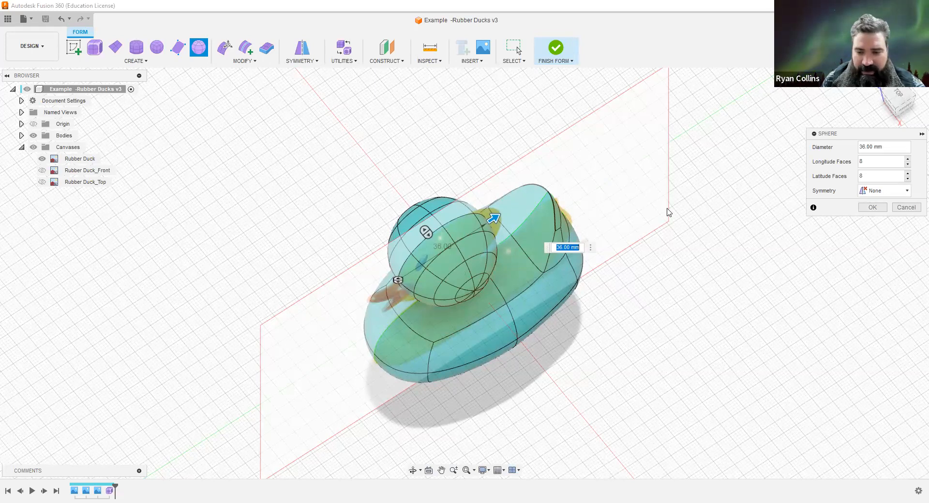
pyautogui.moveTo(606, 286)
pyautogui.keyDown('shift'); pyautogui.mouseDown(button='middle')
pyautogui.moveTo(658, 286)
pyautogui.moveTo(610, 291)
pyautogui.moveTo(619, 297)
pyautogui.mouseUp(button='middle'); pyautogui.keyUp('shift')
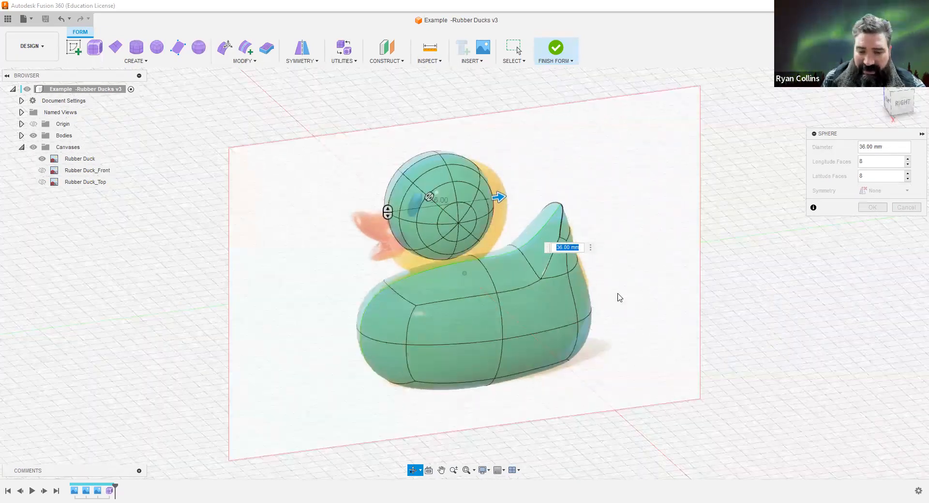
# Set the head sphere to 6 longitude faces and 6 latitude faces.
pyautogui.press('Tab')
pyautogui.write('6')
pyautogui.press('Tab')
pyautogui.press('Tab')
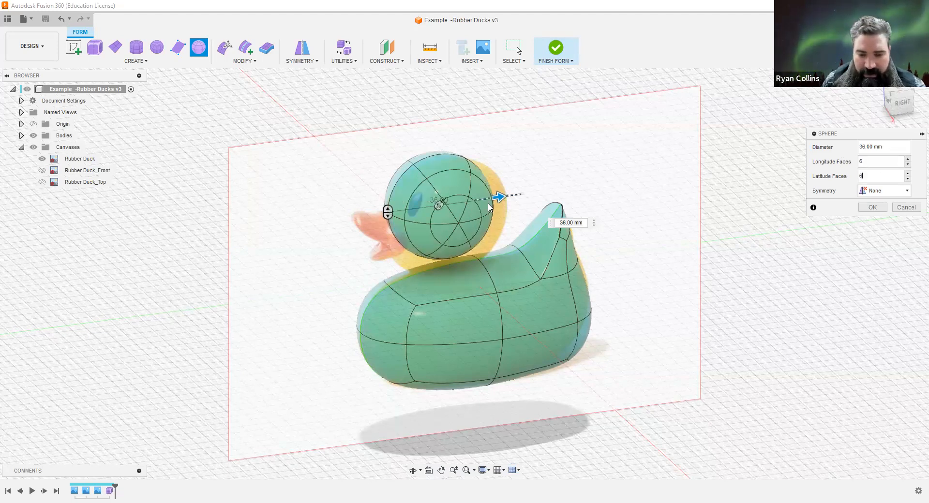
# Give the head sphere Mirror symmetry with only Height Symmetry enabled.
pyautogui.keyDown('shift'); pyautogui.moveTo(551, 198); pyautogui.dragTo(476, 192, button='middle'); pyautogui.keyUp('shift')
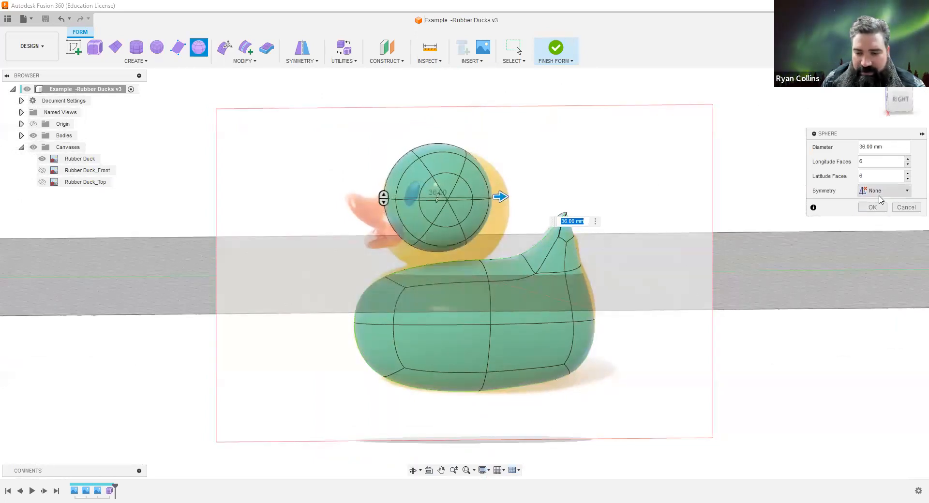
pyautogui.click(879, 199)
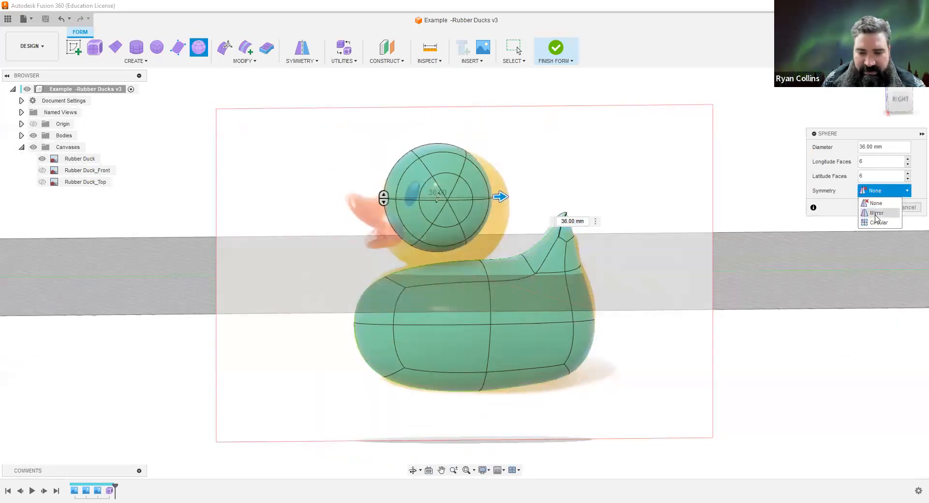
pyautogui.click(877, 213)
pyautogui.click(865, 234)
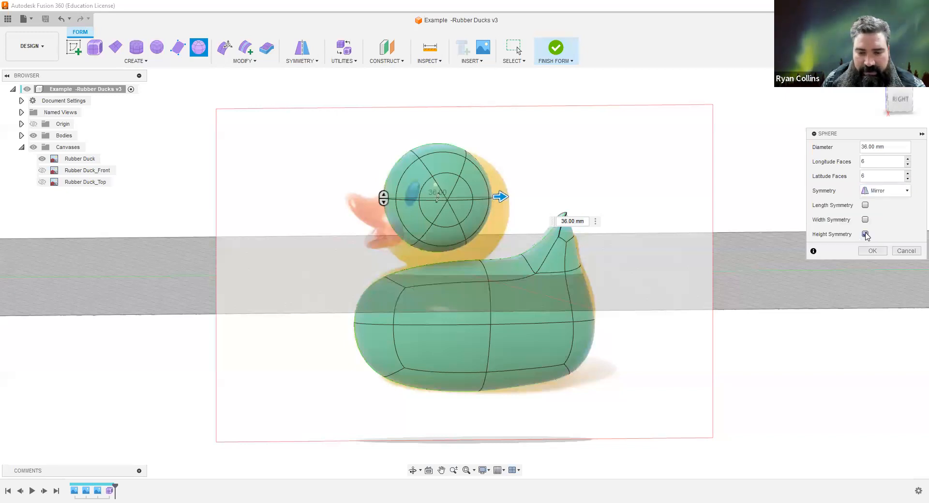
pyautogui.keyDown('shift'); pyautogui.moveTo(495, 246); pyautogui.dragTo(523, 251, button='middle'); pyautogui.keyUp('shift')
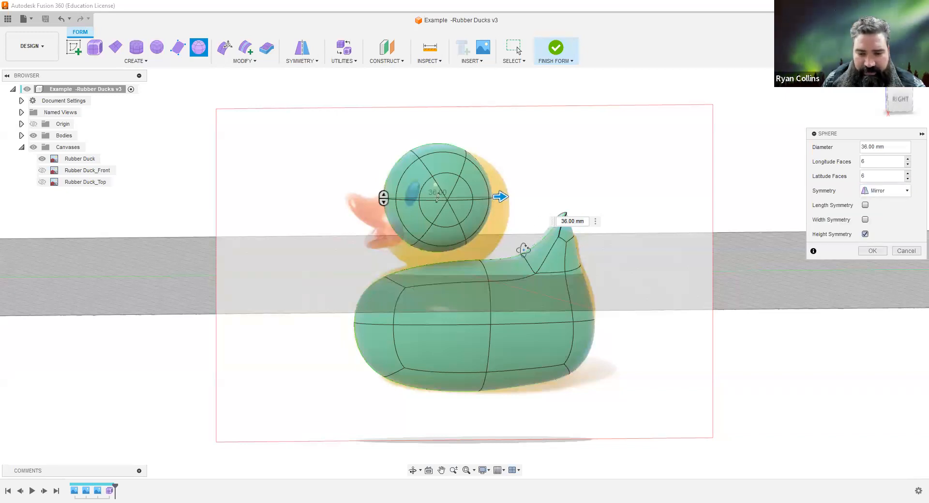
pyautogui.scroll(5, 441, 221)
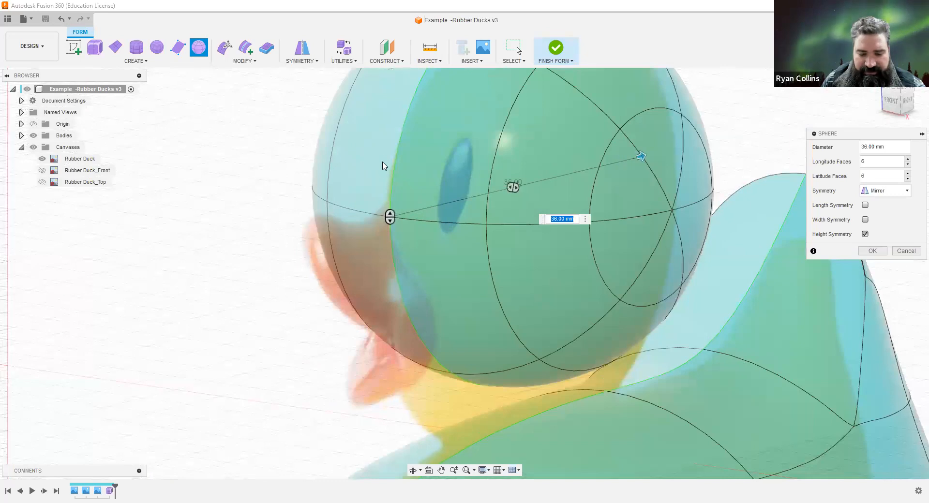
# Re-enter 36 mm as the head sphere's diameter and create the sphere.
pyautogui.write('N')
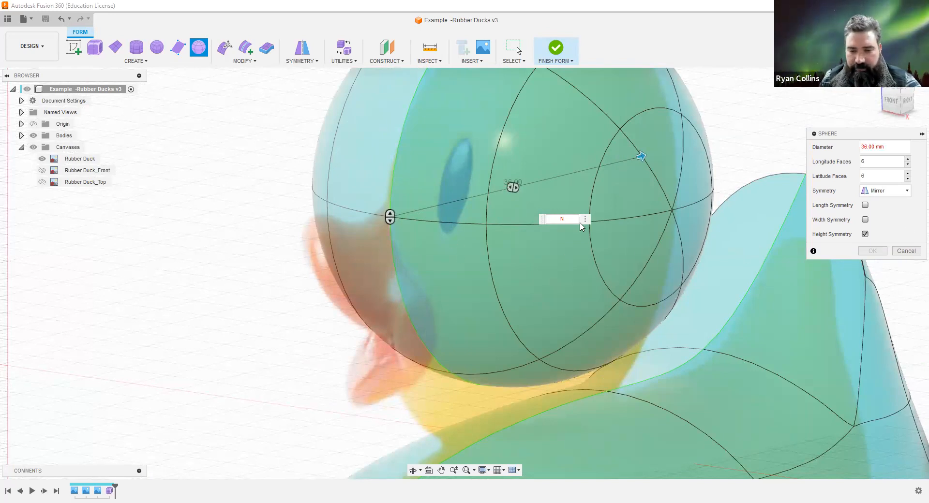
pyautogui.press('BackSpace')
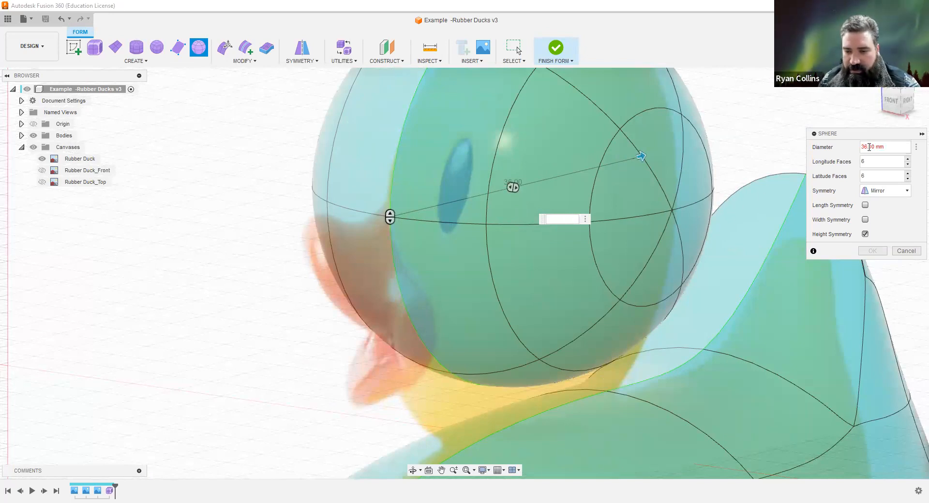
pyautogui.click(890, 146)
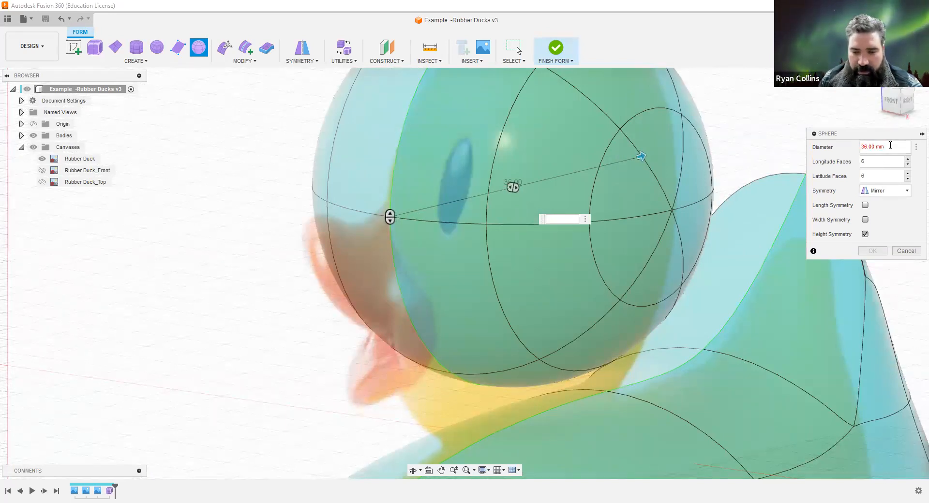
pyautogui.tripleClick(890, 147)
pyautogui.write('36')
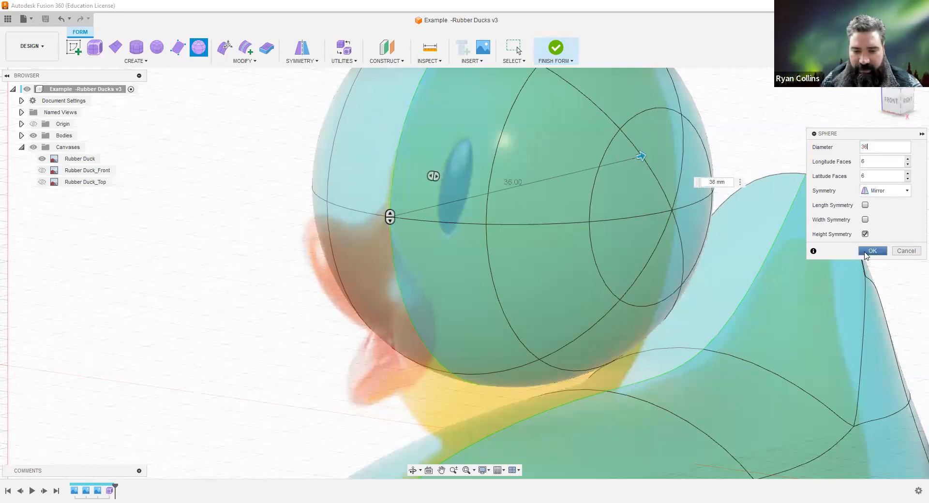
pyautogui.click(872, 251)
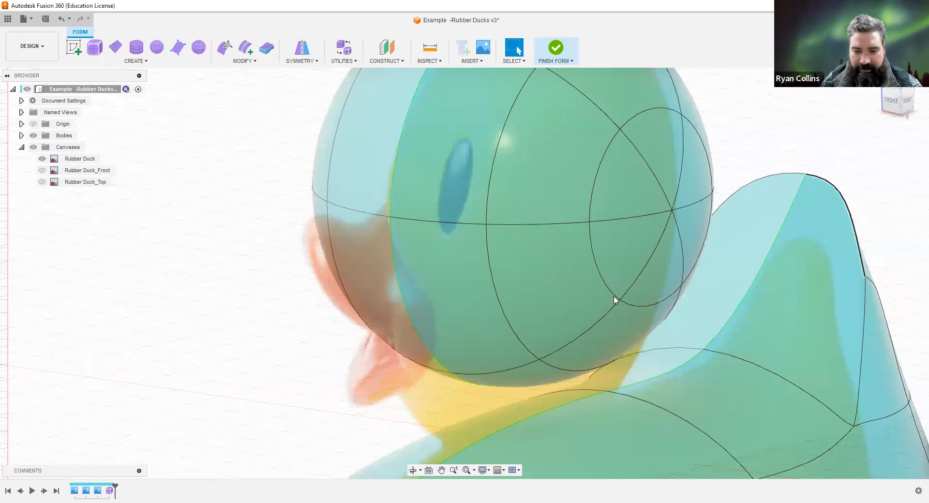
# Try to rotate the head sphere body 250 degrees about its Z axis with Move/Copy.
pyautogui.scroll(-5, 617, 299)
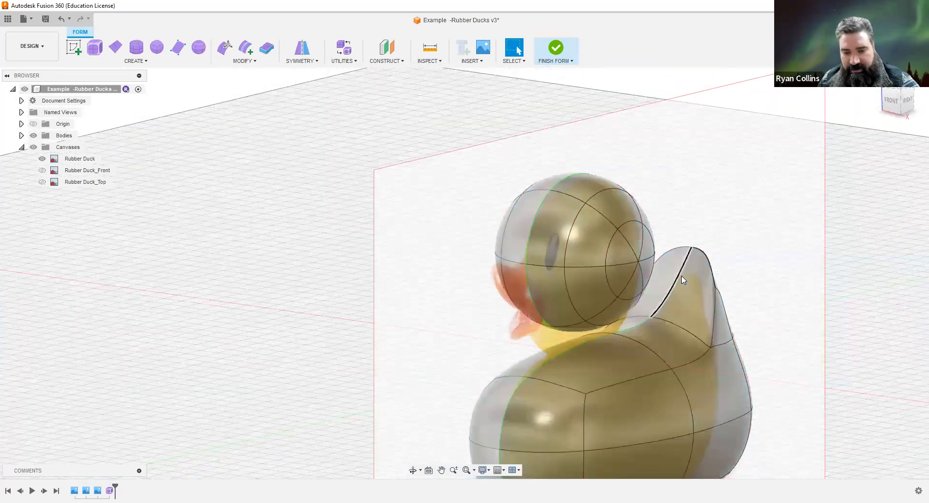
pyautogui.moveTo(701, 245)
pyautogui.keyDown('shift'); pyautogui.mouseDown(button='middle')
pyautogui.moveTo(742, 242)
pyautogui.moveTo(686, 255)
pyautogui.moveTo(734, 251)
pyautogui.mouseUp(button='middle'); pyautogui.keyUp('shift')
pyautogui.press('Escape')
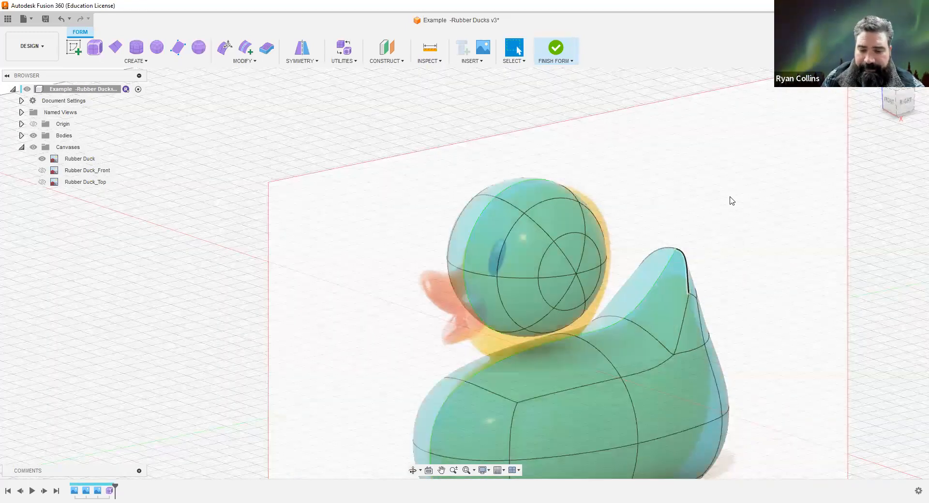
pyautogui.moveTo(698, 266); pyautogui.dragTo(680, 182, button='middle')
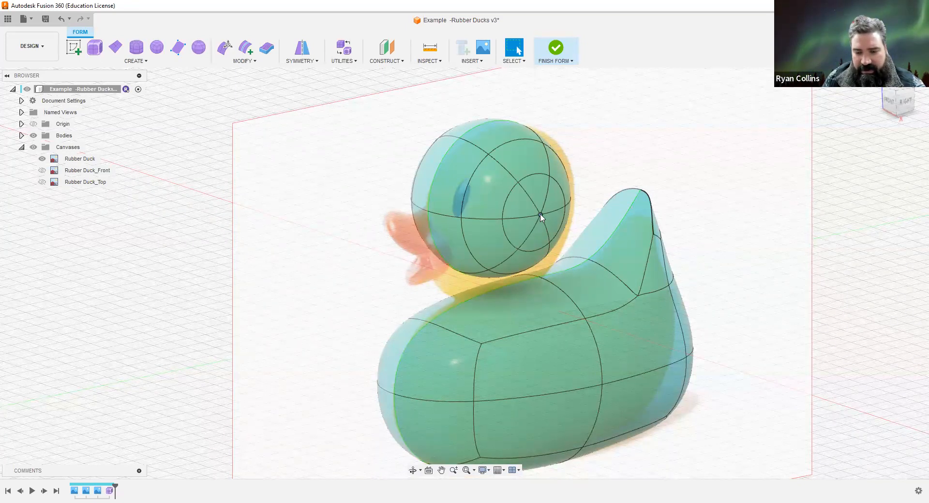
pyautogui.moveTo(488, 216)
pyautogui.keyDown('shift'); pyautogui.mouseDown(button='middle')
pyautogui.moveTo(538, 212)
pyautogui.moveTo(478, 221)
pyautogui.mouseUp(button='middle'); pyautogui.keyUp('shift')
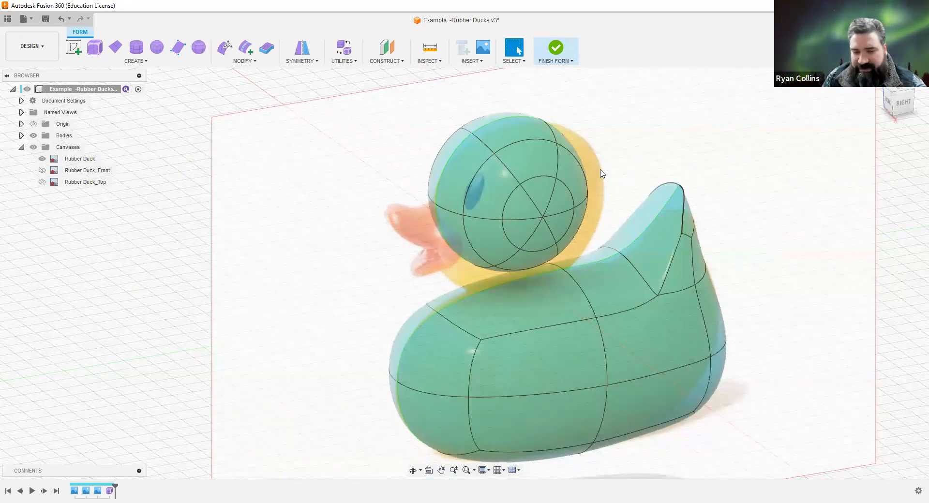
pyautogui.click(534, 168)
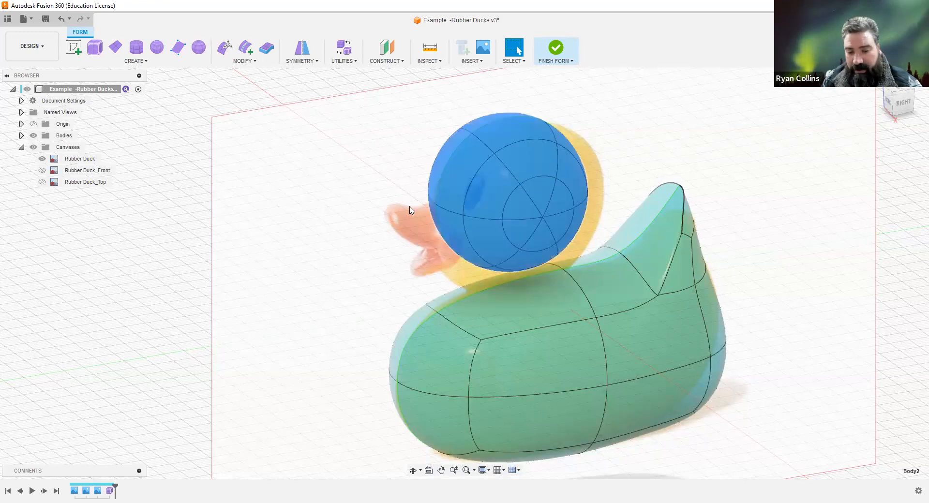
pyautogui.press('m')
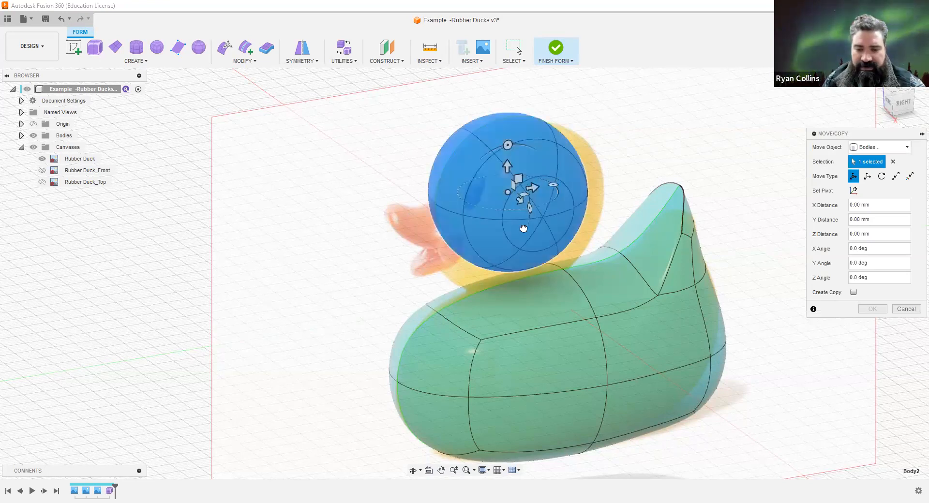
pyautogui.moveTo(465, 242); pyautogui.dragTo(519, 239)
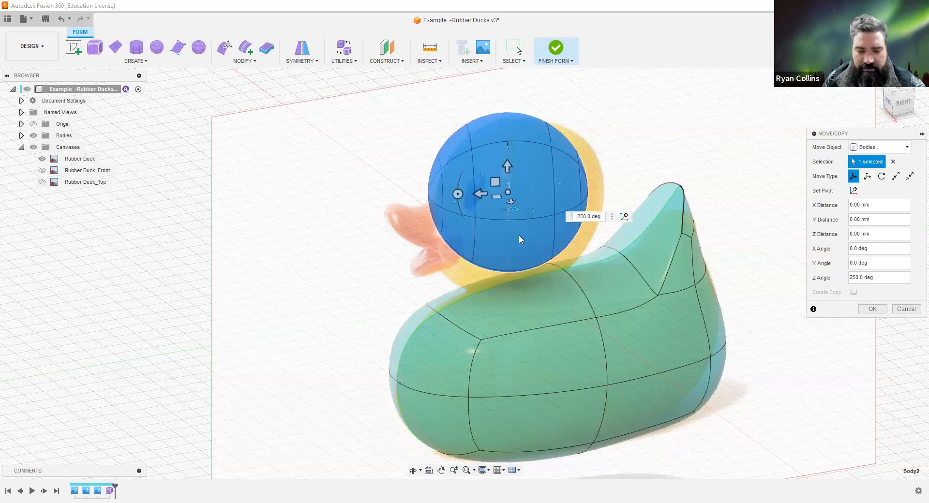
pyautogui.press('Return')
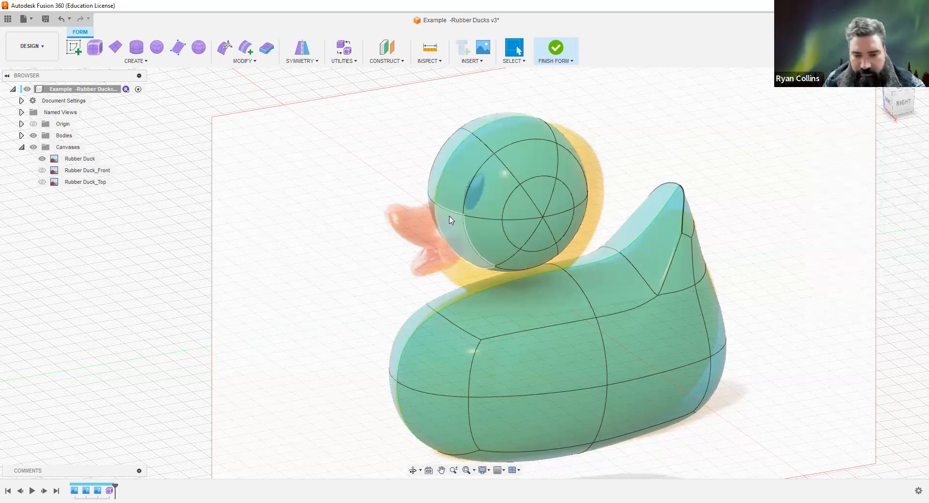
# Pull the head sphere's lower front faces outward about 20 mm along the canvas's bill with Edit Form.
pyautogui.scroll(5, 462, 230)
pyautogui.keyDown('shift'); pyautogui.moveTo(590, 222); pyautogui.dragTo(677, 175, button='middle'); pyautogui.keyUp('shift')
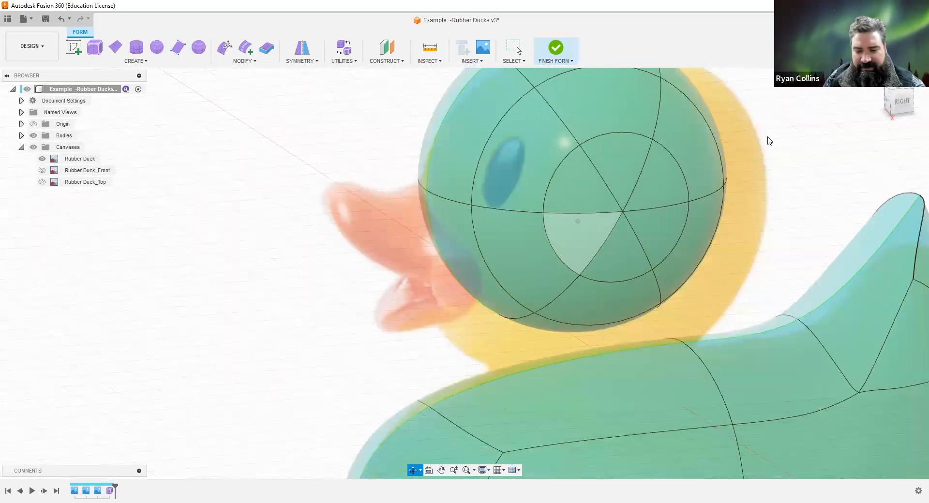
pyautogui.click(902, 102)
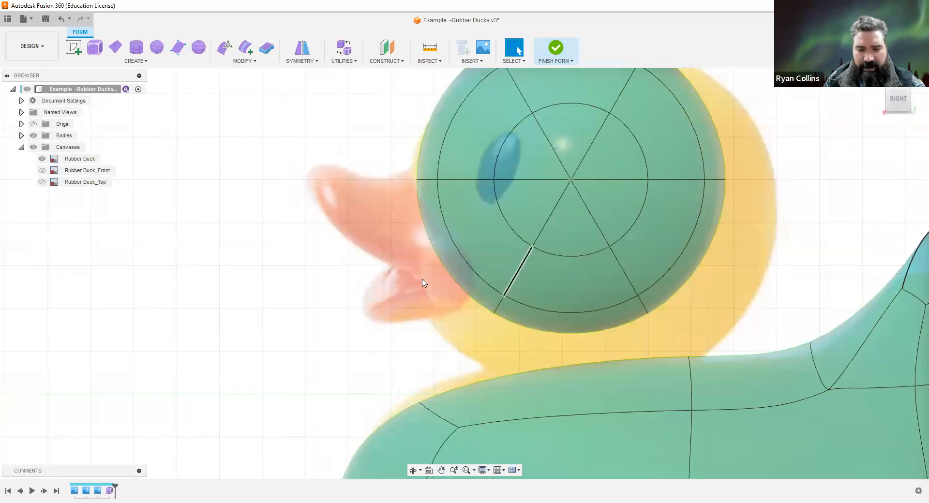
pyautogui.click(226, 48)
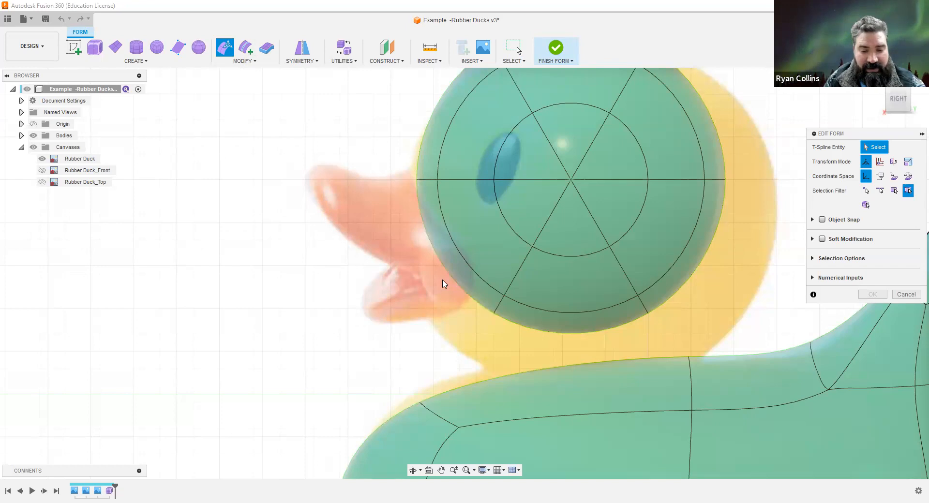
pyautogui.moveTo(442, 283); pyautogui.dragTo(404, 242)
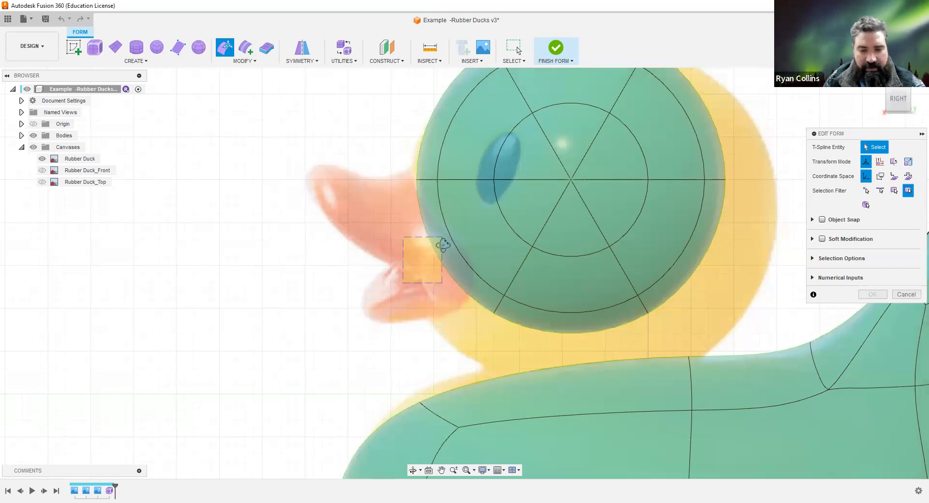
pyautogui.keyDown('shift'); pyautogui.moveTo(382, 220); pyautogui.dragTo(391, 211, button='middle'); pyautogui.keyUp('shift')
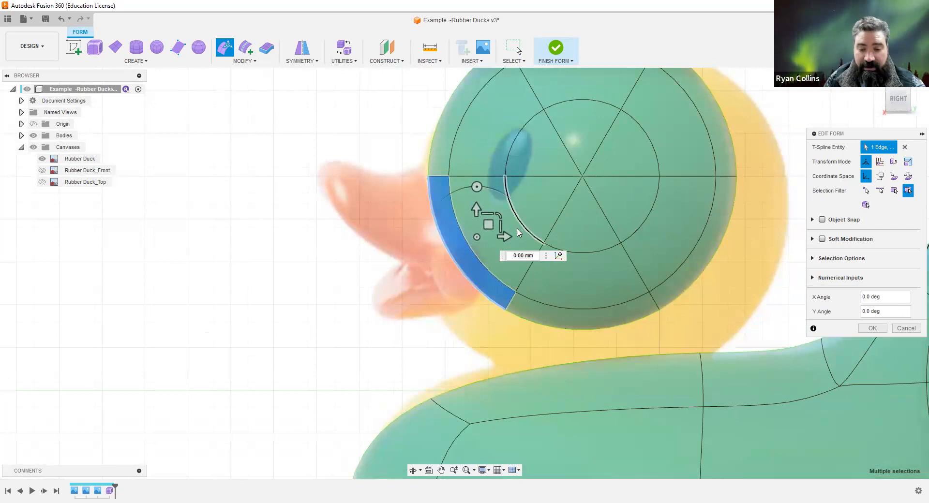
pyautogui.click(488, 225)
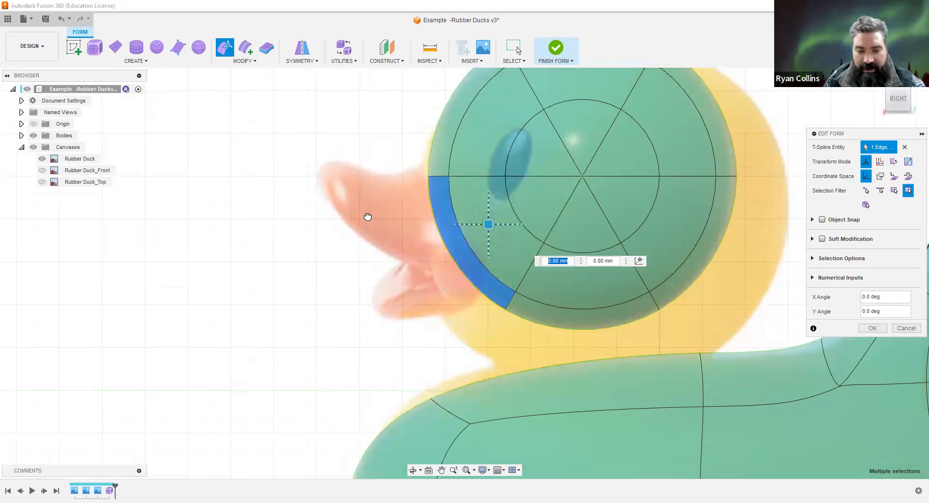
pyautogui.moveTo(342, 217); pyautogui.dragTo(314, 216)
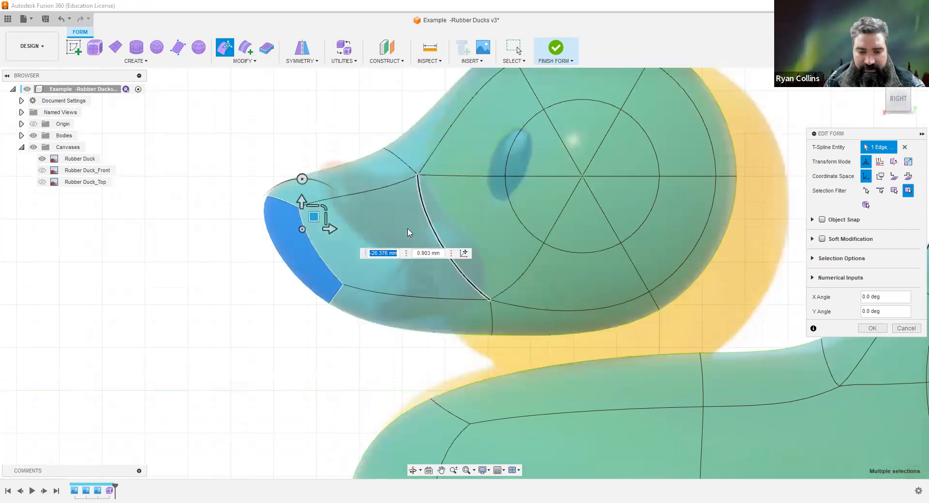
# Select all the extended bill faces and flatten them vertically to a scale of about 0.454.
pyautogui.moveTo(354, 116); pyautogui.dragTo(239, 352)
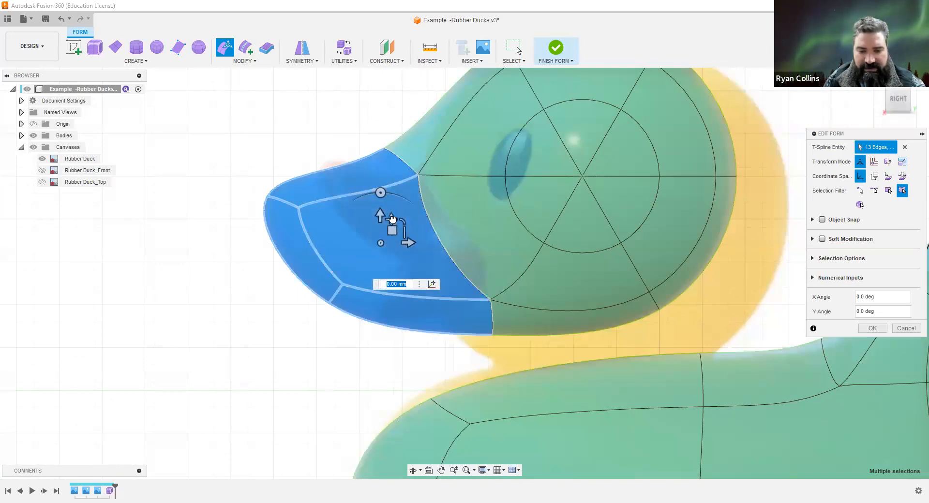
pyautogui.moveTo(392, 220); pyautogui.dragTo(425, 232)
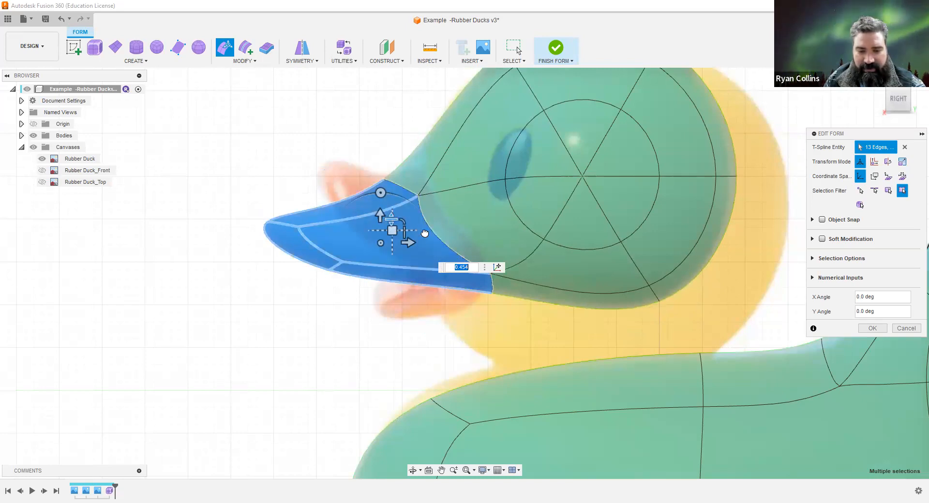
# Rotate the bill faces -25 degrees and shift them up about 1.6 mm onto the canvas's upper bill.
pyautogui.moveTo(414, 194); pyautogui.dragTo(434, 197)
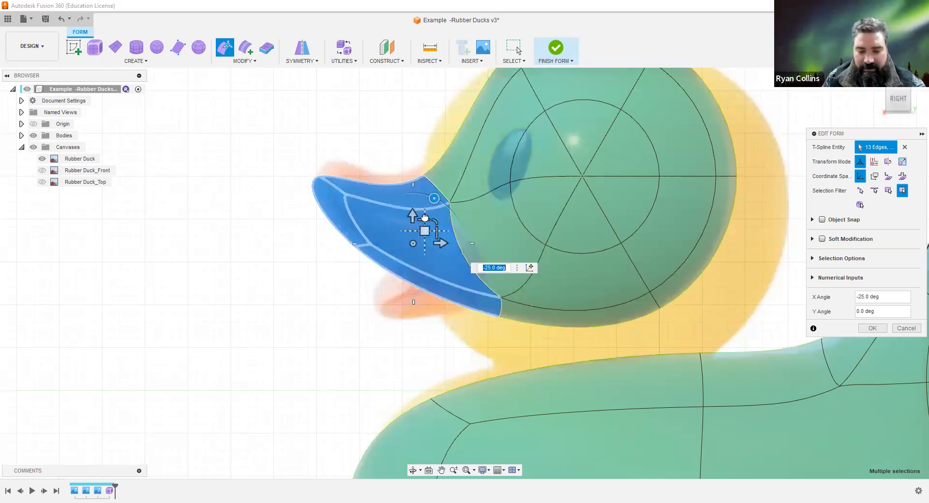
pyautogui.moveTo(424, 231); pyautogui.dragTo(424, 218)
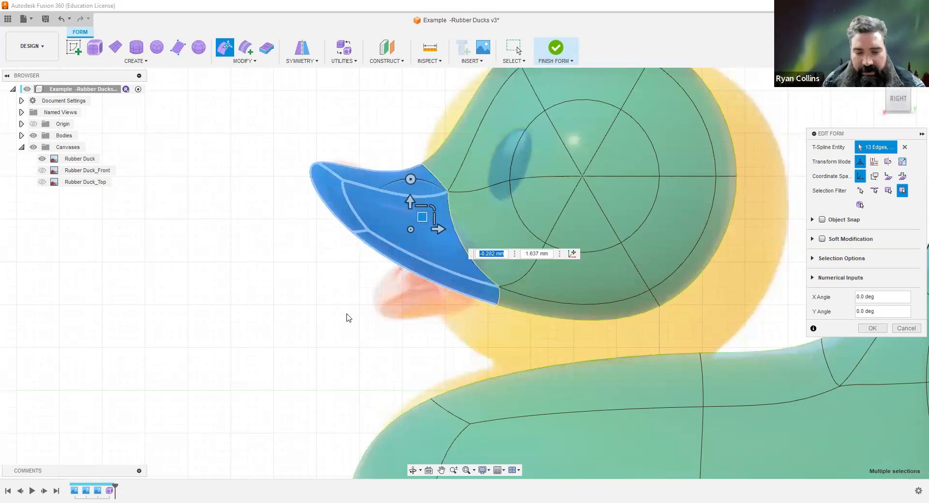
pyautogui.click(374, 289)
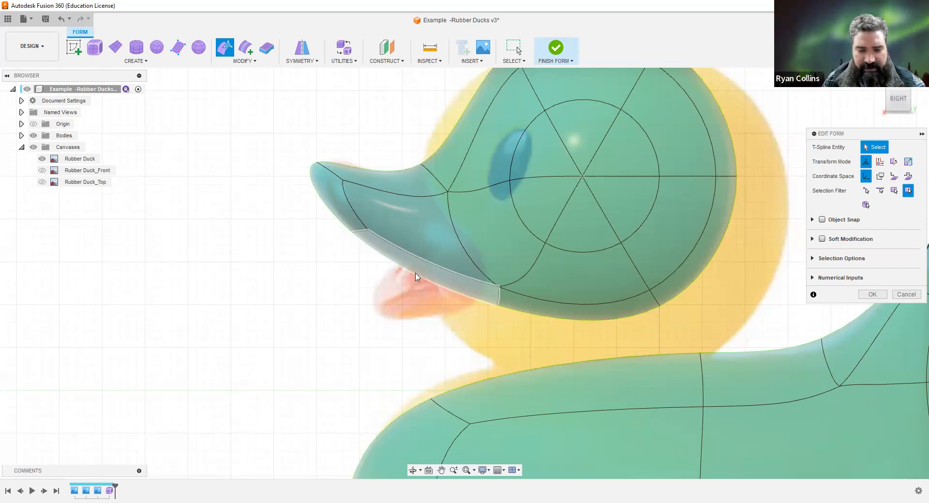
# Insert a simple single-sided edge on the underside of the bill, at location -0.293 from the lower tip edge.
pyautogui.keyDown('shift'); pyautogui.moveTo(437, 261); pyautogui.dragTo(442, 263, button='middle'); pyautogui.keyUp('shift')
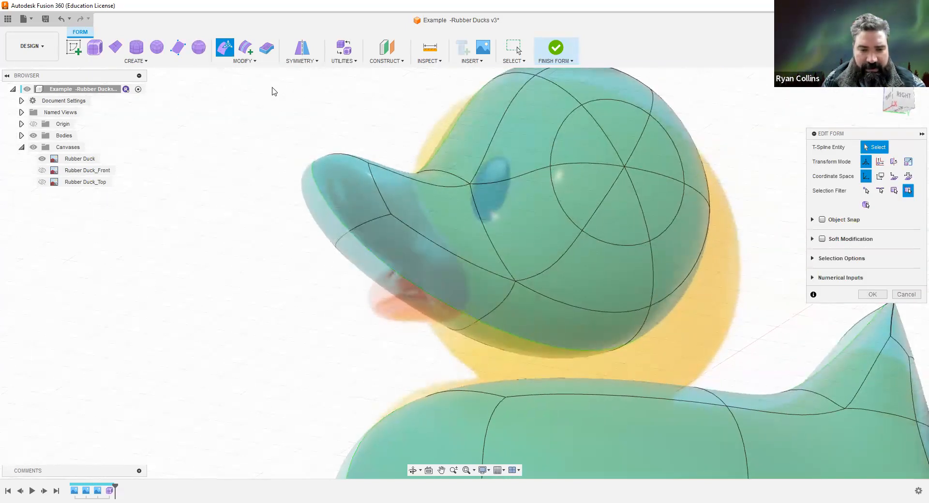
pyautogui.click(245, 47)
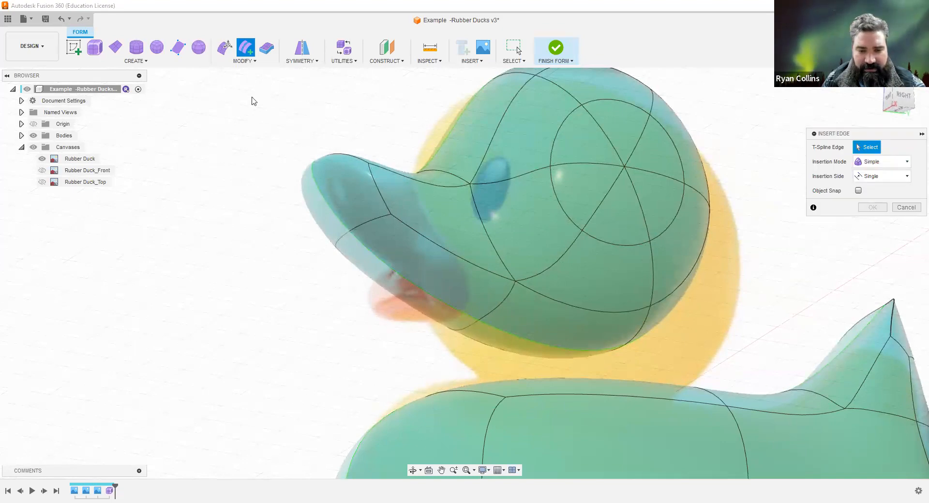
pyautogui.click(371, 222)
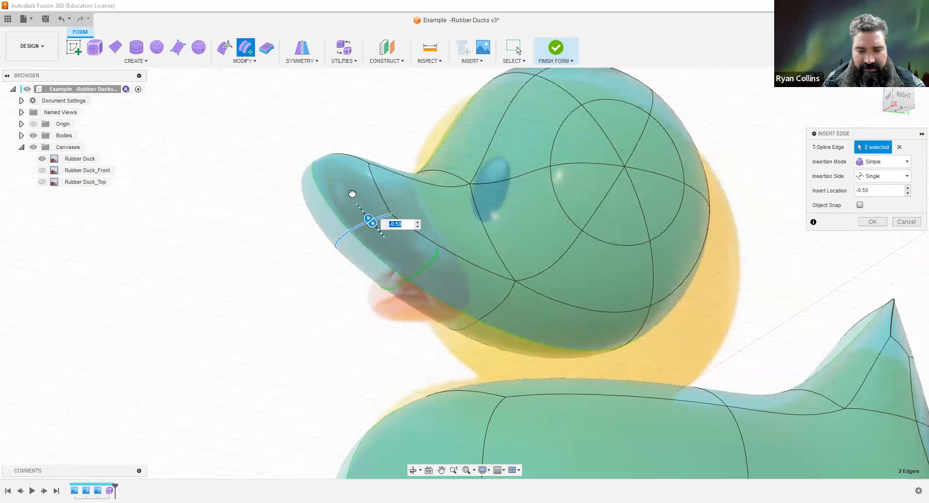
pyautogui.click(871, 222)
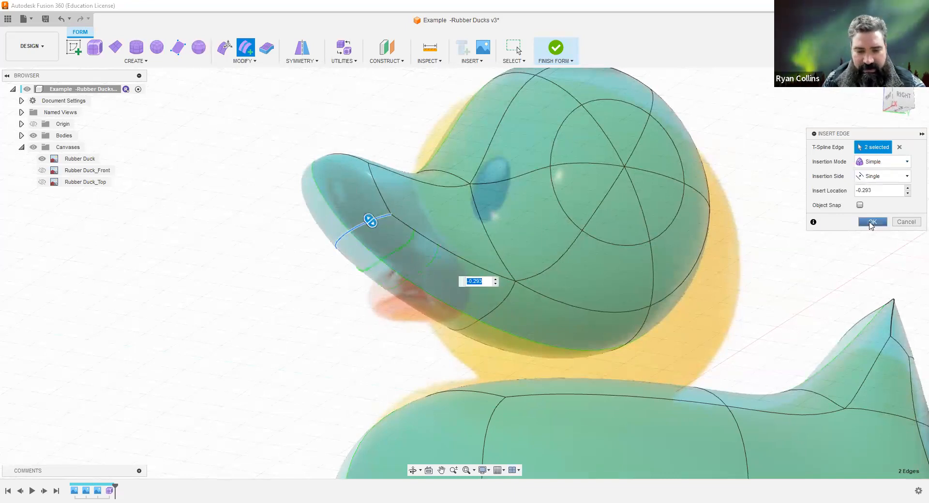
# Move the newly inserted underside edge pair down to the tip of the canvas's lower bill with Edit Form.
pyautogui.keyDown('shift'); pyautogui.moveTo(460, 275); pyautogui.dragTo(437, 294, button='middle'); pyautogui.keyUp('shift')
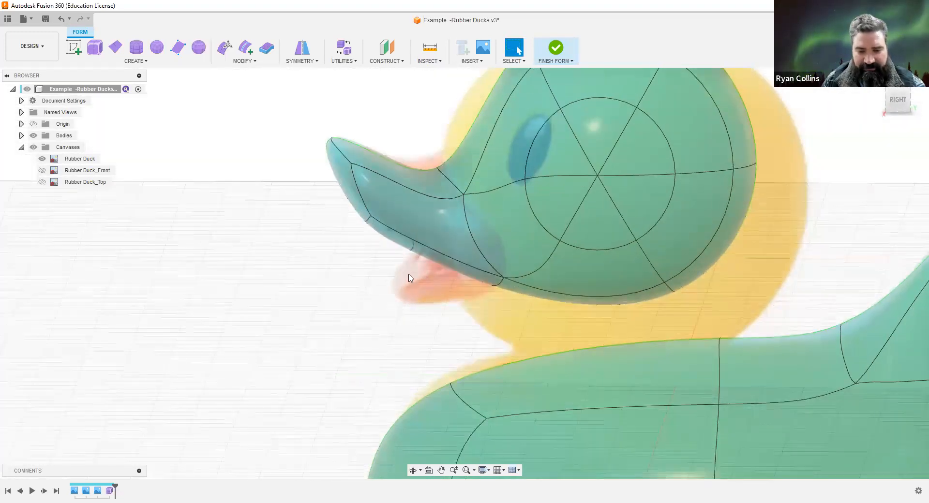
pyautogui.click(898, 100)
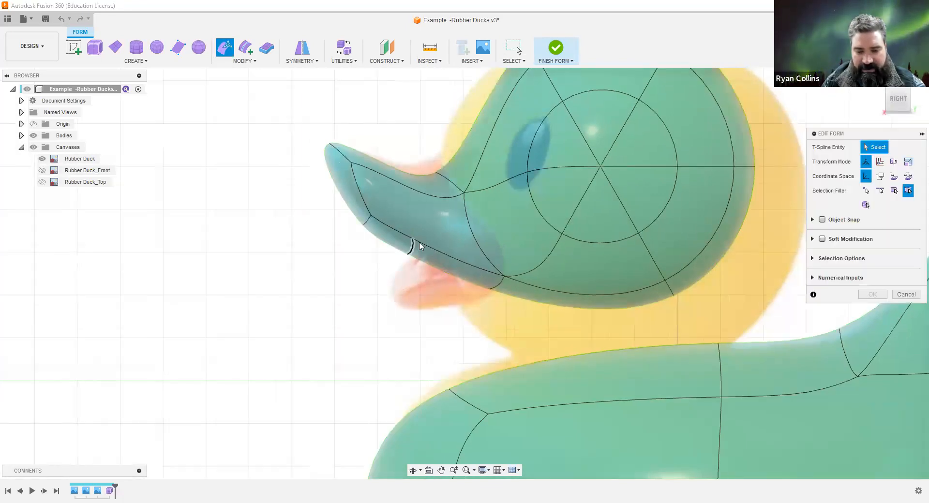
pyautogui.moveTo(426, 304); pyautogui.dragTo(426, 303)
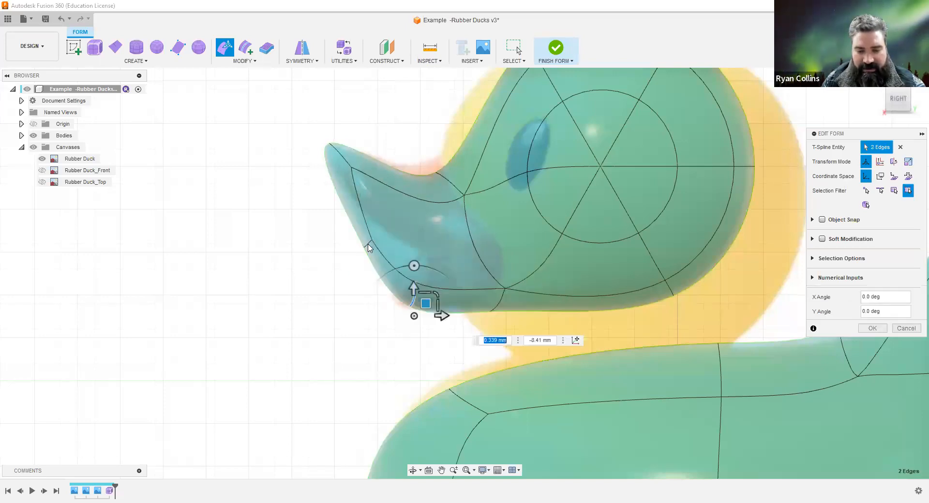
# Try to push the edge pair between upper and lower bill 13 mm inward to open the mouth, and undo it.
pyautogui.keyDown('shift'); pyautogui.moveTo(369, 276); pyautogui.dragTo(365, 279, button='middle'); pyautogui.keyUp('shift')
pyautogui.click(901, 102)
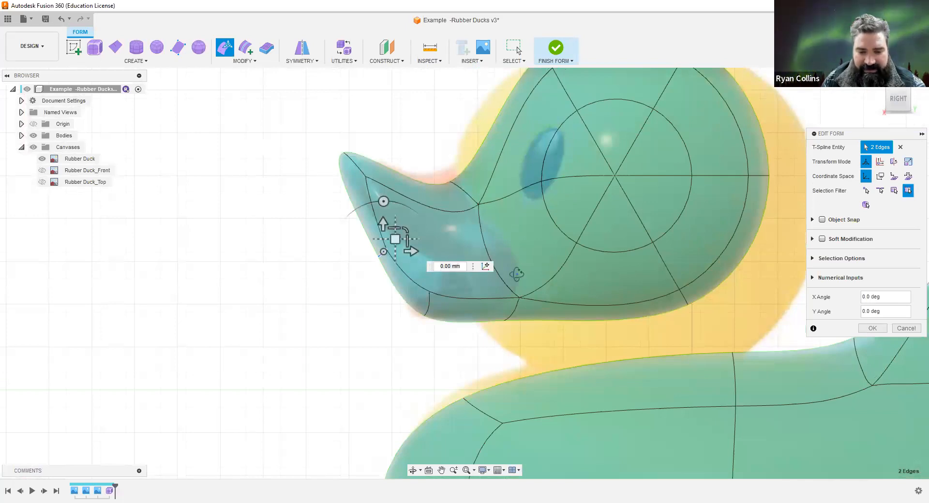
pyautogui.keyDown('shift'); pyautogui.moveTo(517, 274); pyautogui.dragTo(394, 283, button='middle'); pyautogui.keyUp('shift')
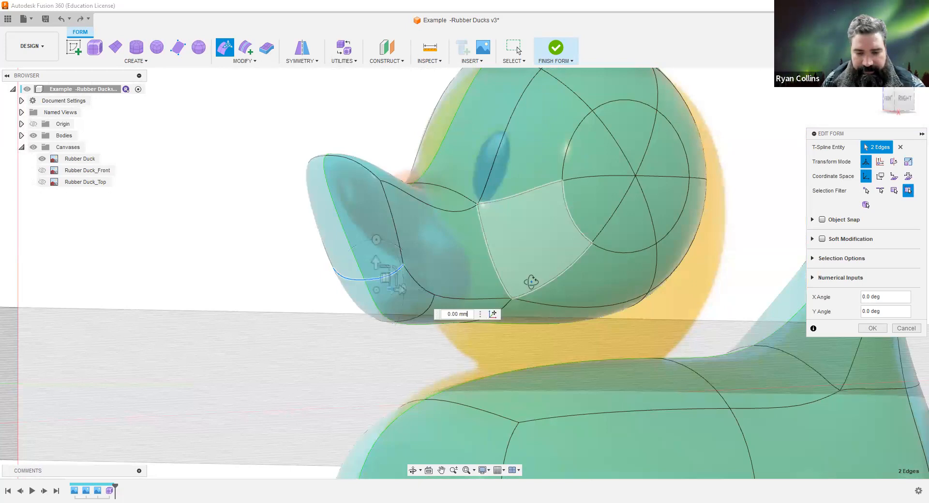
pyautogui.keyDown('shift'); pyautogui.moveTo(459, 282); pyautogui.dragTo(441, 264, button='middle'); pyautogui.keyUp('shift')
pyautogui.moveTo(441, 266); pyautogui.dragTo(556, 270)
pyautogui.keyDown('shift'); pyautogui.moveTo(422, 349); pyautogui.dragTo(363, 350, button='middle'); pyautogui.keyUp('shift')
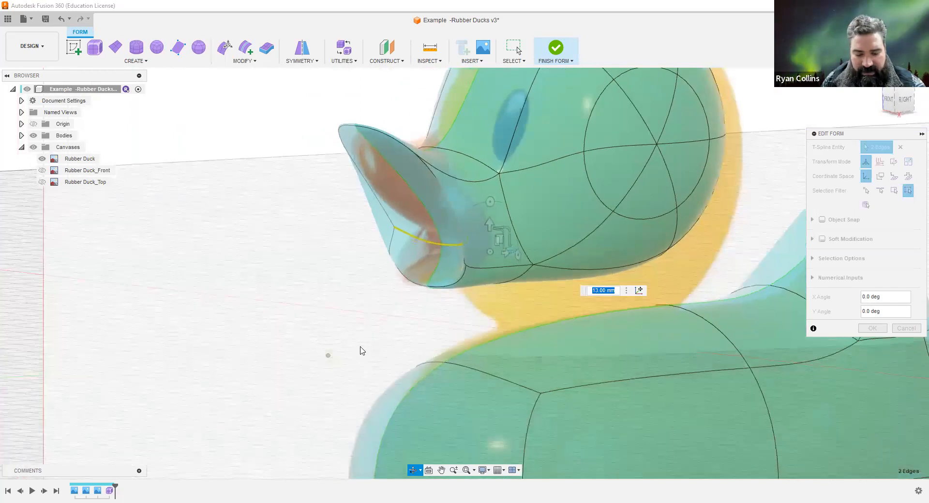
pyautogui.hotkey('ctrl', 'z')
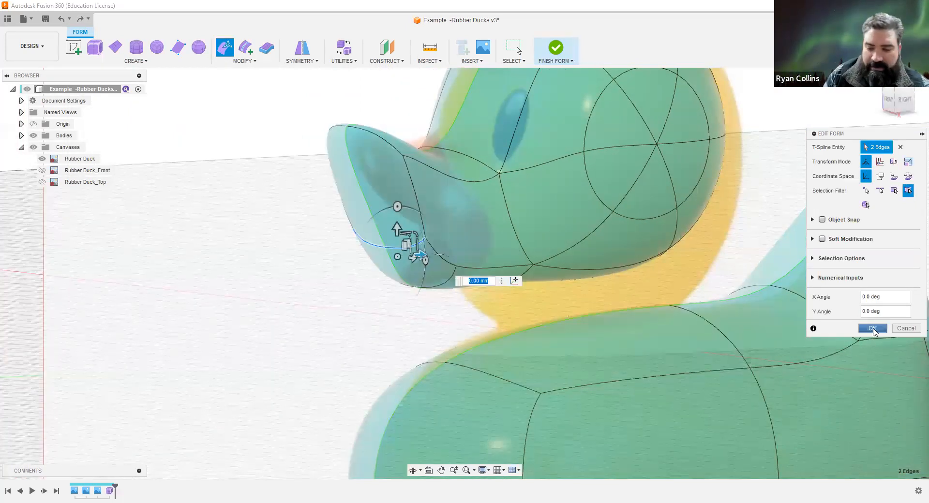
pyautogui.click(873, 331)
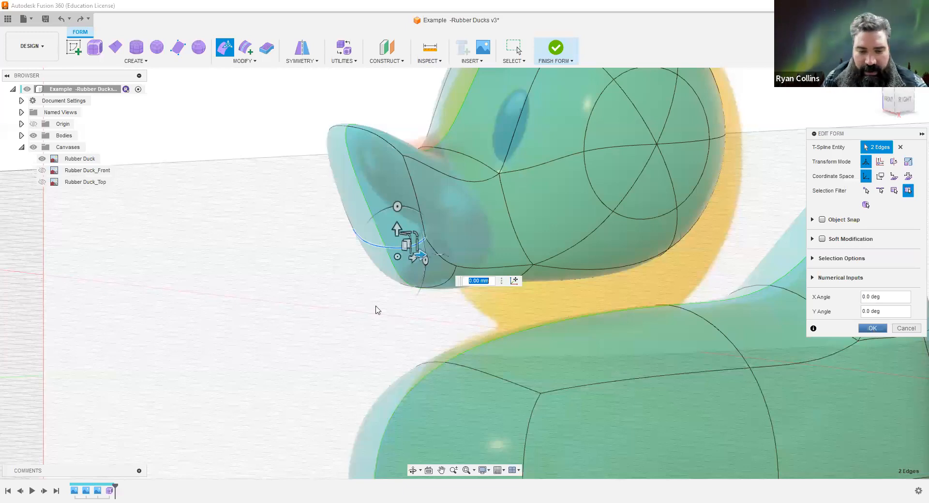
# Crease the edge pair across the front of the bill between its upper and lower parts.
pyautogui.click(255, 61)
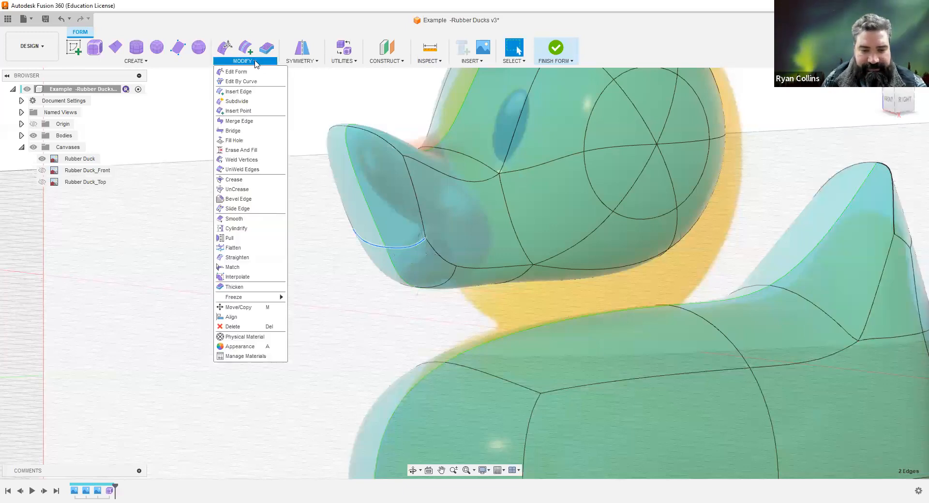
pyautogui.click(244, 183)
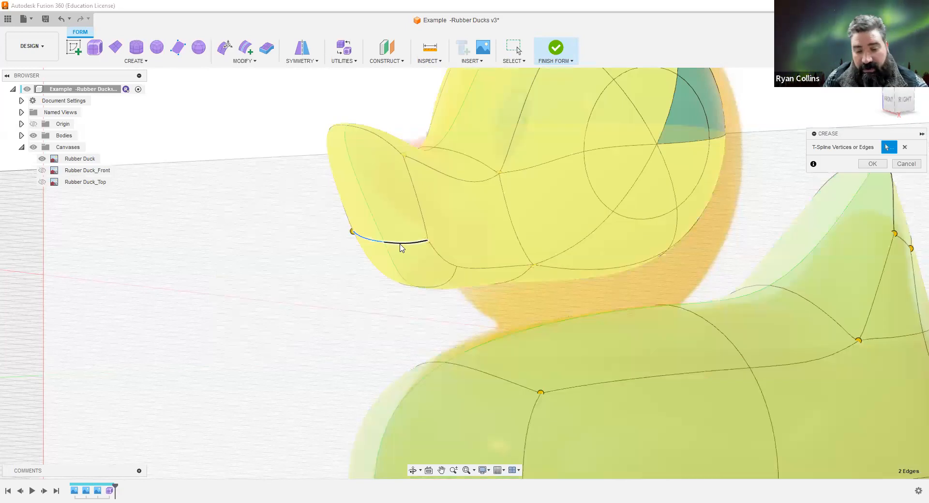
pyautogui.moveTo(350, 243)
pyautogui.keyDown('shift'); pyautogui.mouseDown(button='middle')
pyautogui.moveTo(332, 245)
pyautogui.moveTo(343, 245)
pyautogui.mouseUp(button='middle'); pyautogui.keyUp('shift')
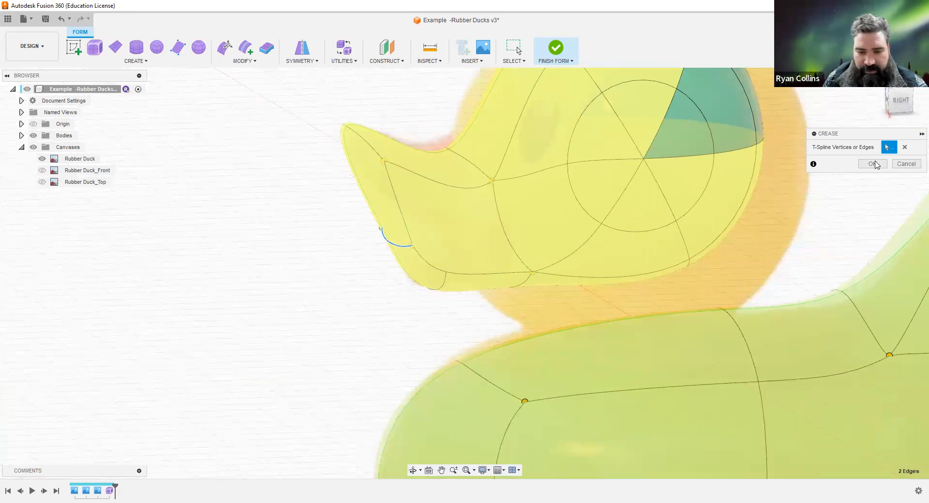
pyautogui.click(873, 164)
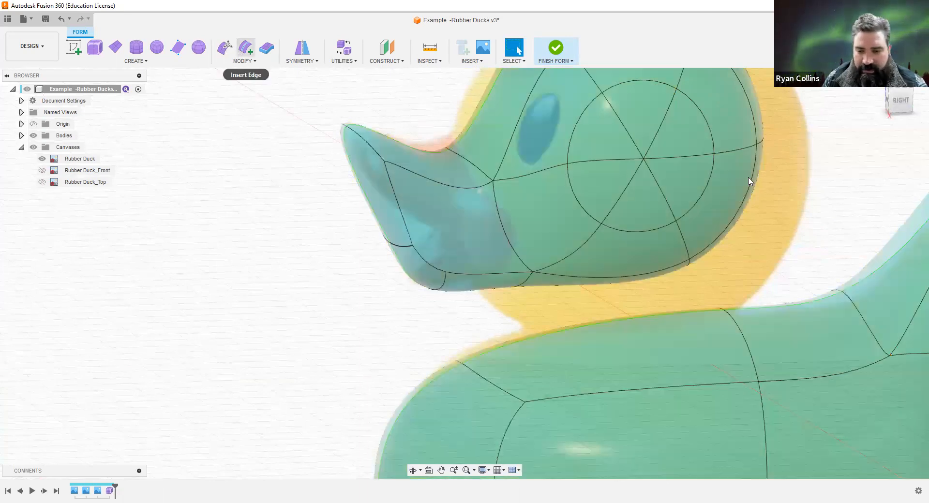
# Try to move the creased mouth edges by -1 mm with Edit Form.
pyautogui.press('e')
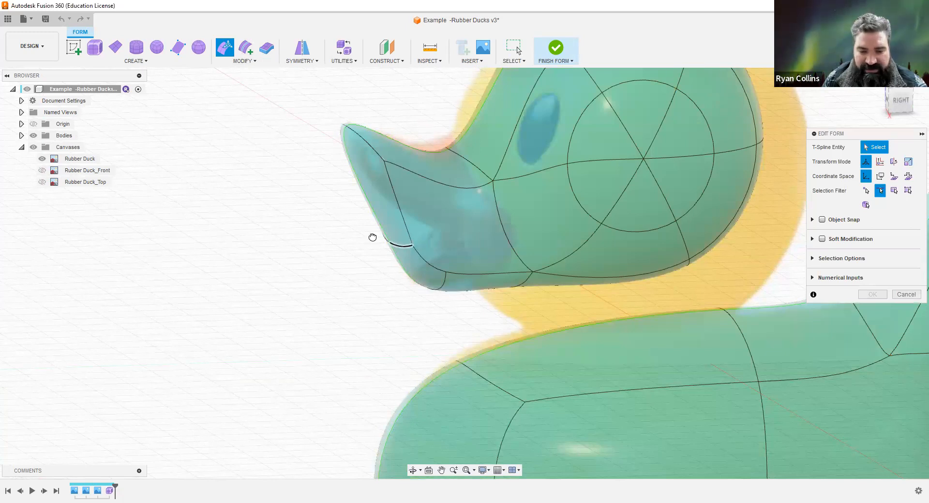
pyautogui.click(415, 245)
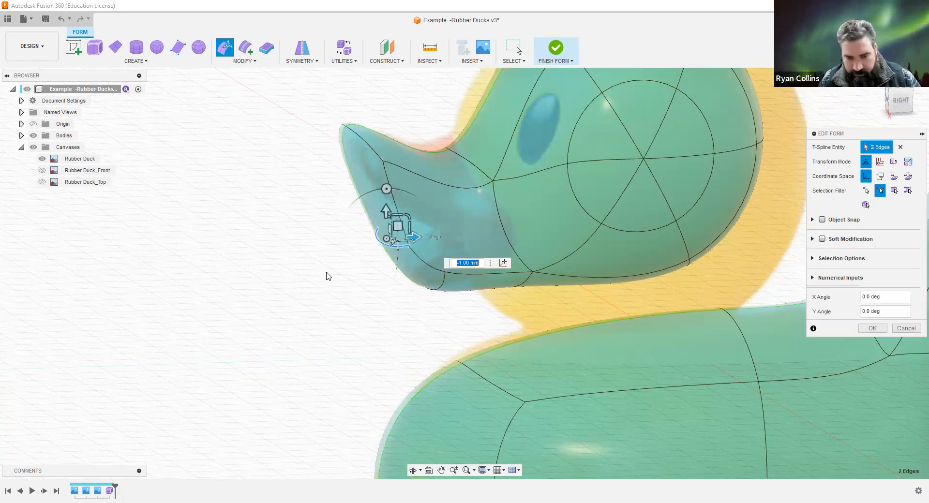
pyautogui.press('Escape')
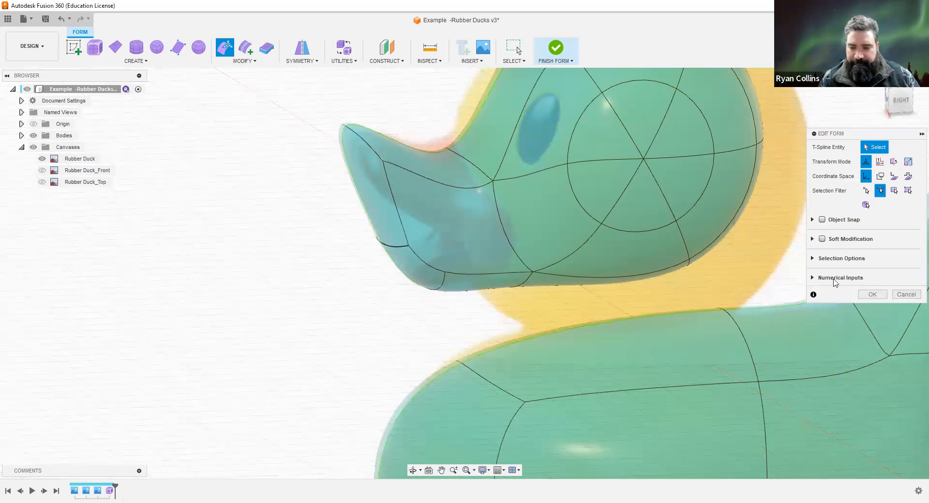
# Insert a simple single-sided edge across the bill's front face, above the mouth edge pair.
pyautogui.click(245, 47)
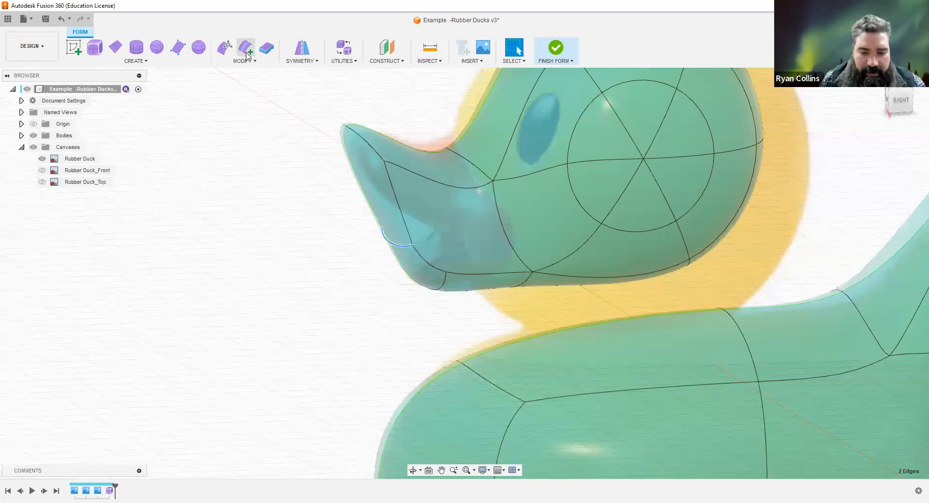
pyautogui.click(381, 234)
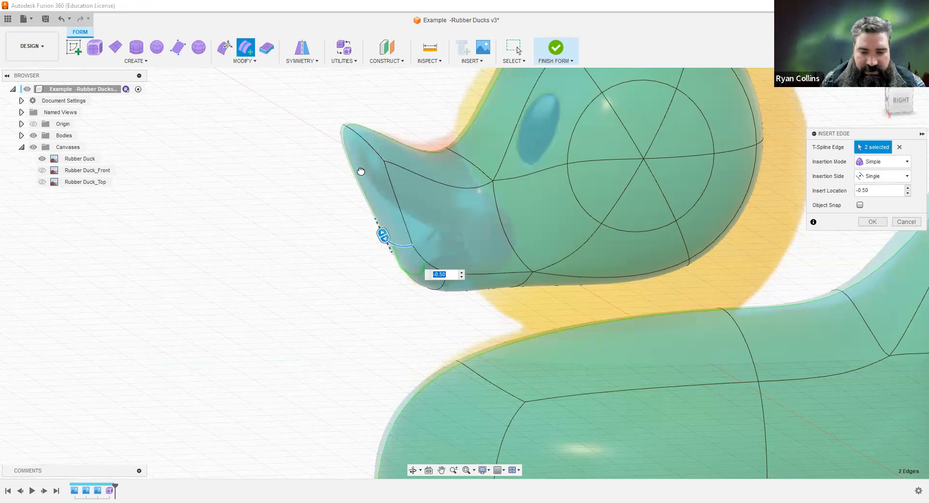
pyautogui.click(872, 222)
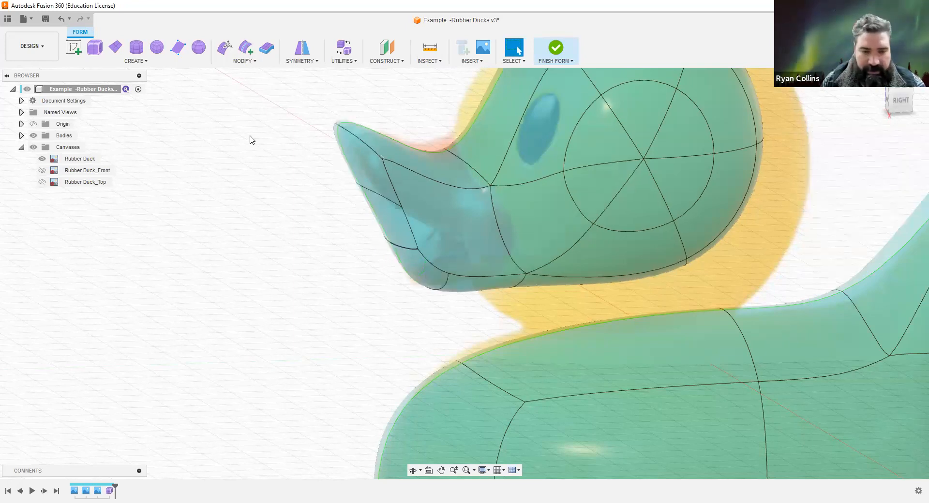
pyautogui.click(225, 49)
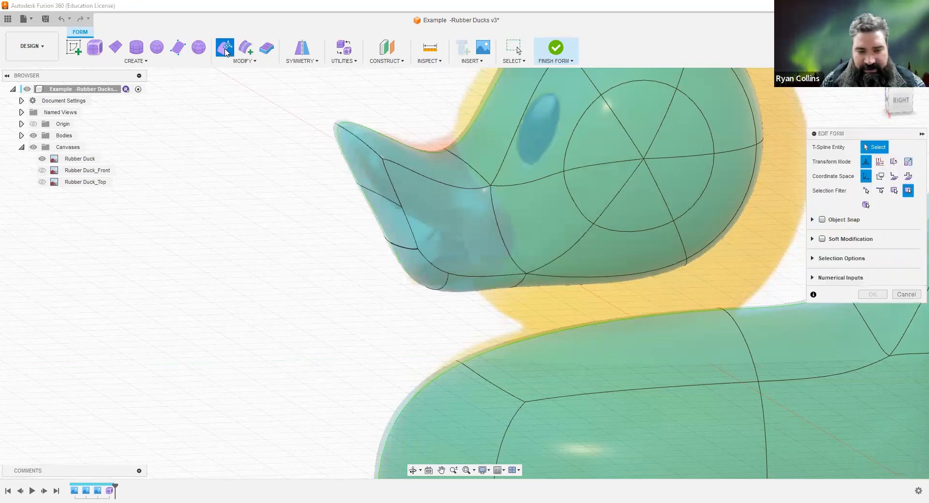
pyautogui.click(376, 233)
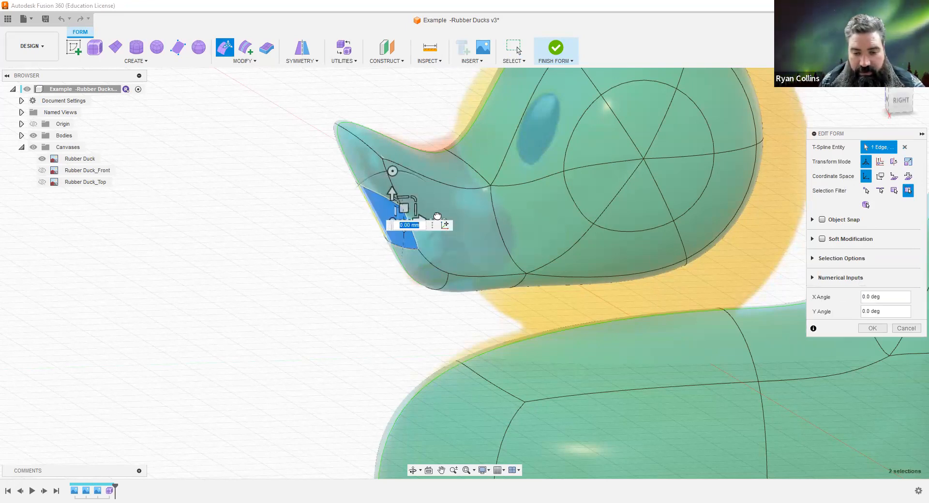
pyautogui.write('10')
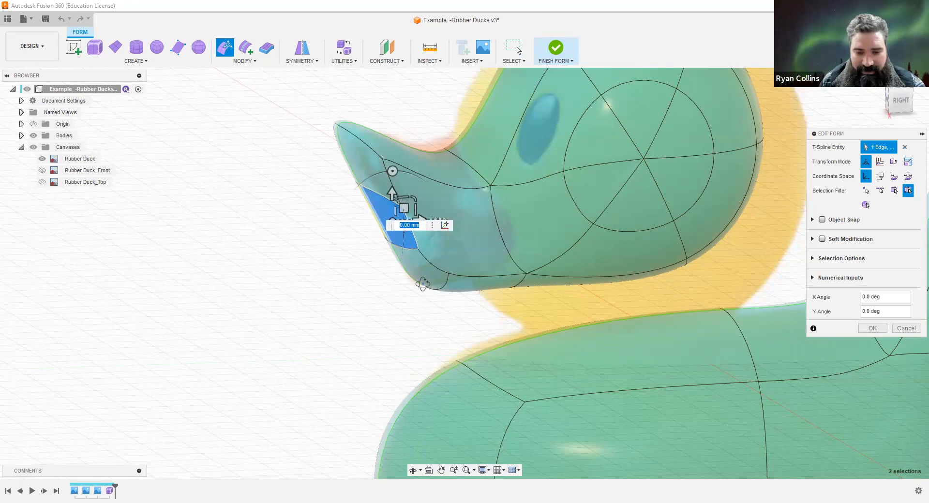
pyautogui.press('Tab')
pyautogui.click(892, 97)
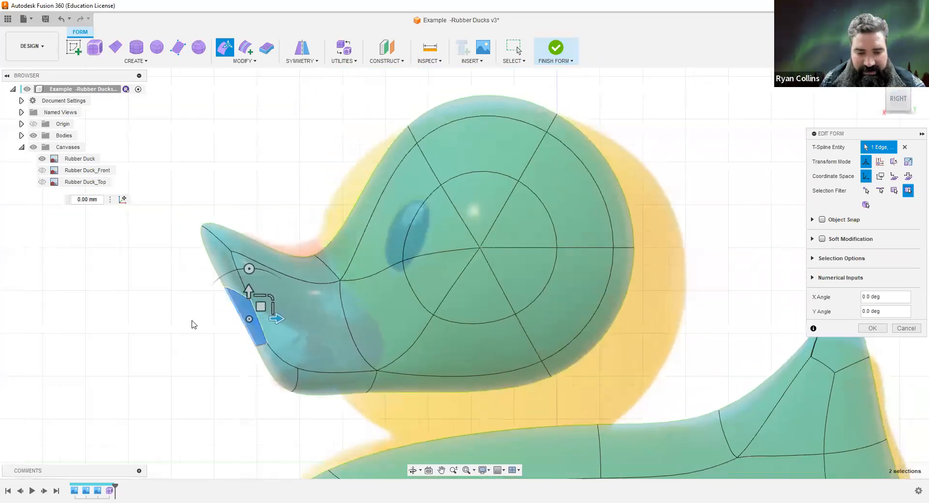
pyautogui.moveTo(239, 353); pyautogui.dragTo(219, 312)
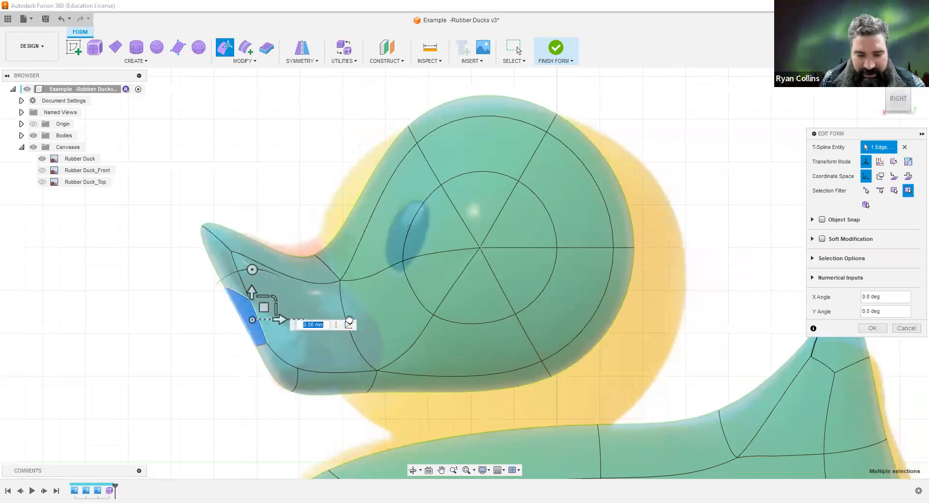
pyautogui.keyDown('shift'); pyautogui.moveTo(325, 356); pyautogui.dragTo(304, 373, button='middle'); pyautogui.keyUp('shift')
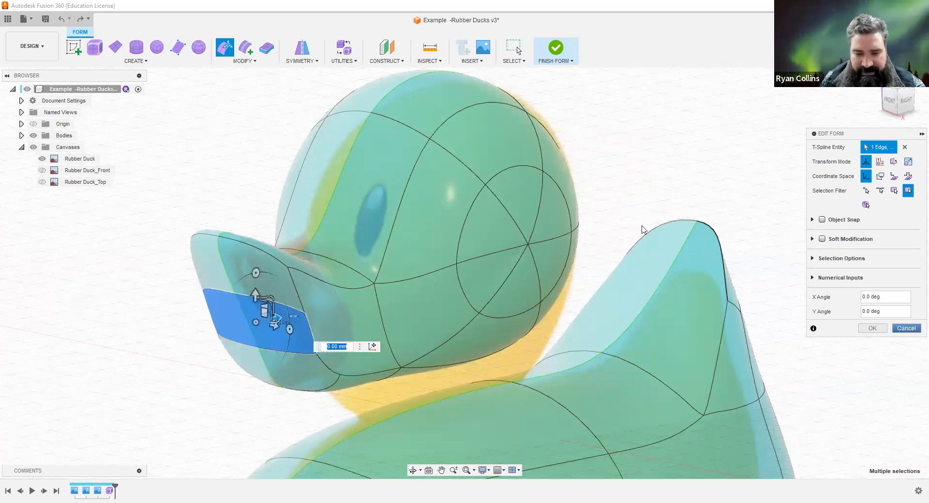
pyautogui.press('Escape')
# Move the vertex where the top of the bill meets the forehead about 0.9 mm forward and 3.6 mm up with Edit Form.
pyautogui.keyDown('shift'); pyautogui.moveTo(644, 230); pyautogui.dragTo(769, 172, button='middle'); pyautogui.keyUp('shift')
pyautogui.click(899, 110)
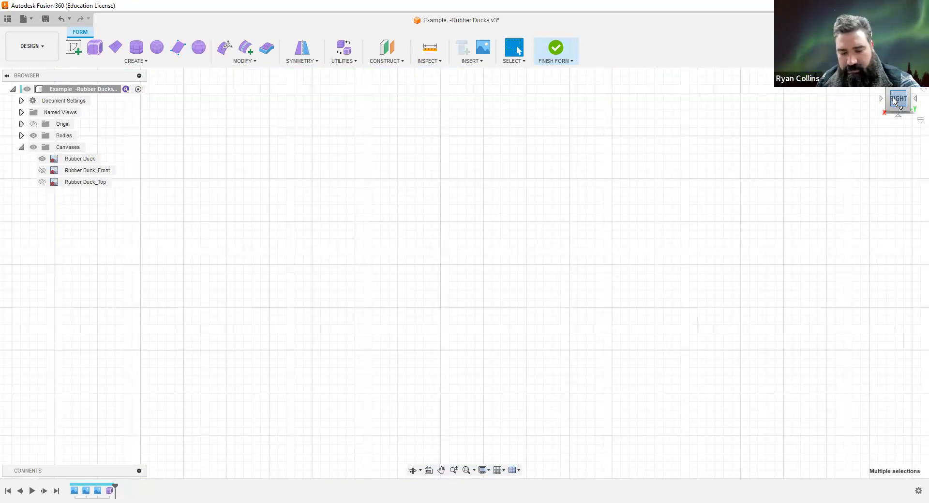
pyautogui.scroll(6, 352, 263)
pyautogui.moveTo(337, 237); pyautogui.dragTo(298, 363, button='middle')
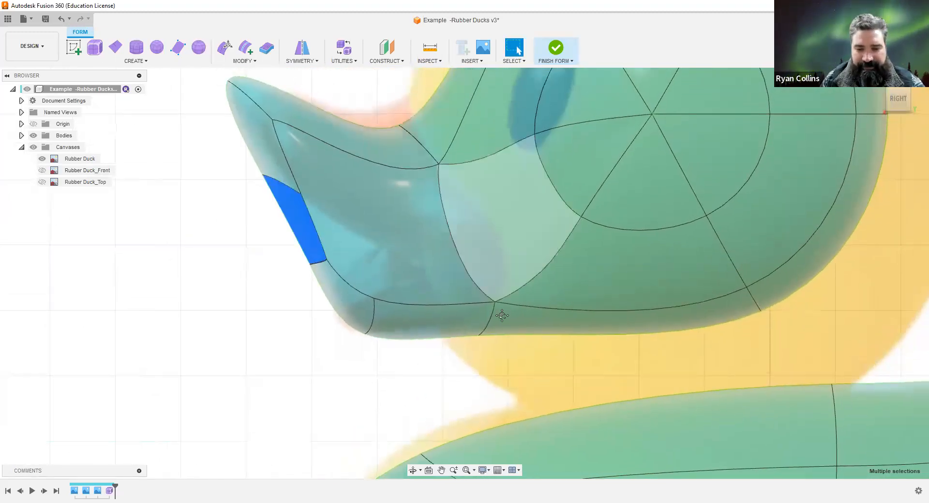
pyautogui.scroll(-4, 502, 315)
pyautogui.click(225, 47)
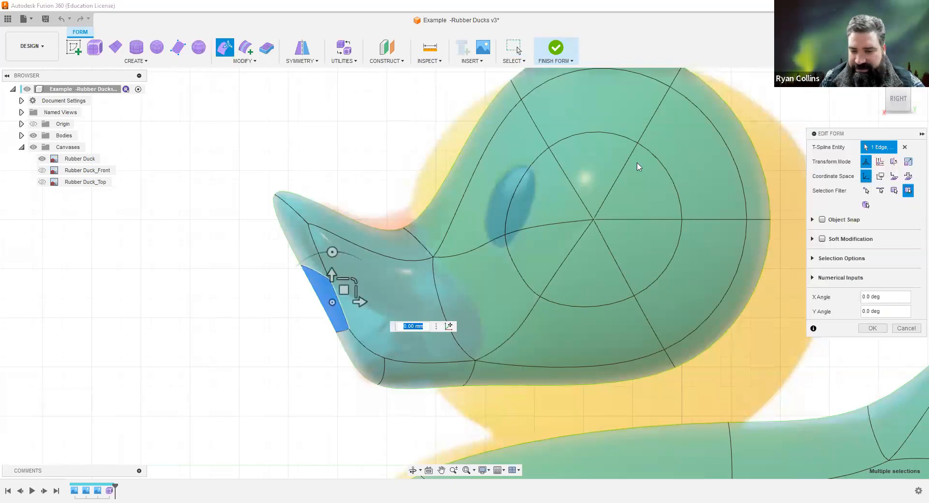
pyautogui.click(904, 147)
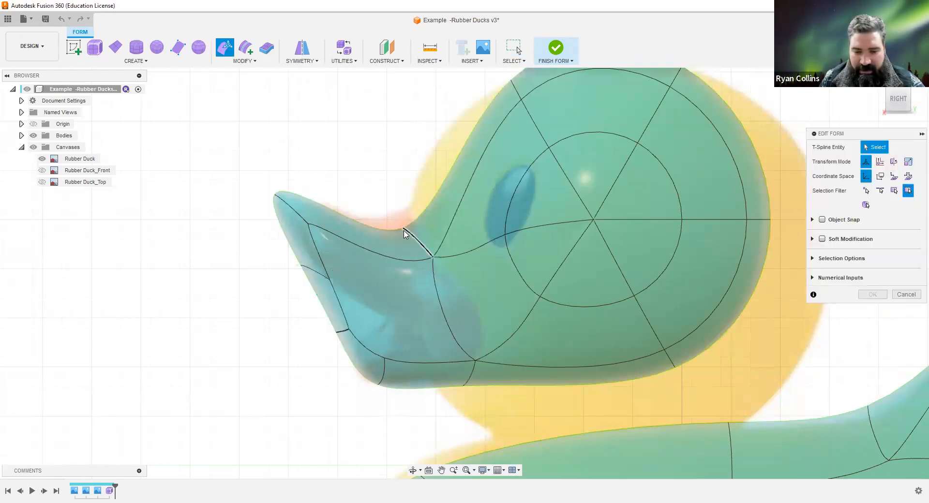
pyautogui.click(414, 216)
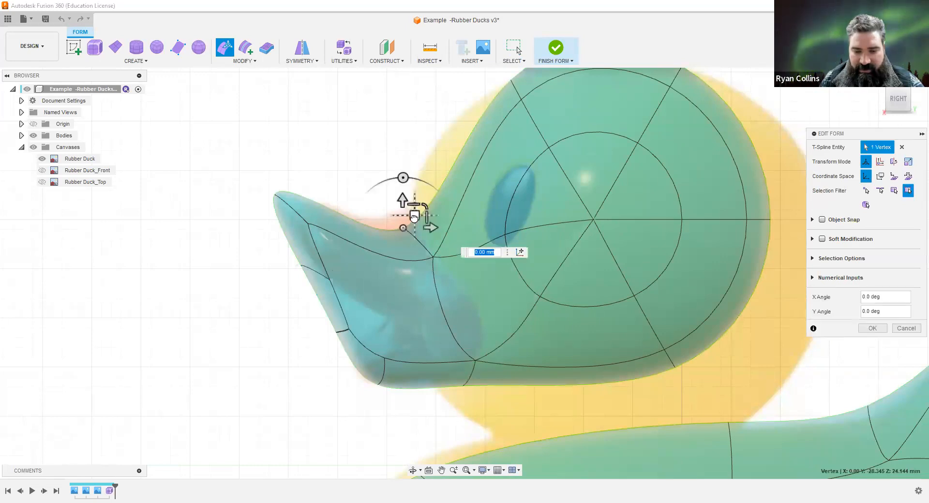
pyautogui.moveTo(415, 217); pyautogui.dragTo(405, 179)
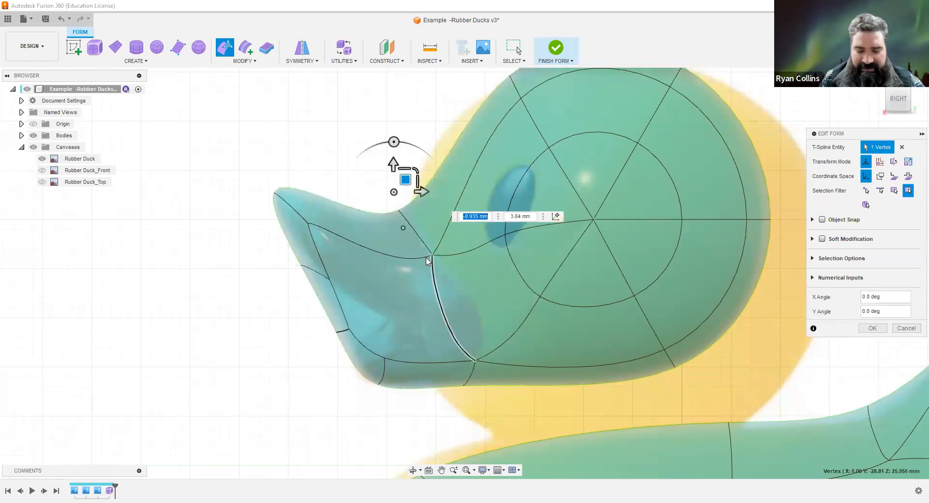
pyautogui.keyDown('shift'); pyautogui.moveTo(387, 246); pyautogui.dragTo(418, 266, button='middle'); pyautogui.keyUp('shift')
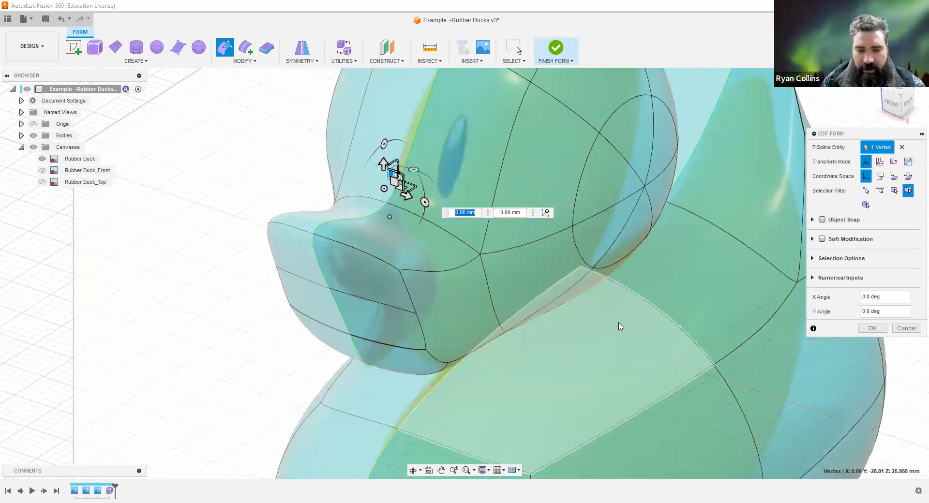
pyautogui.click(902, 103)
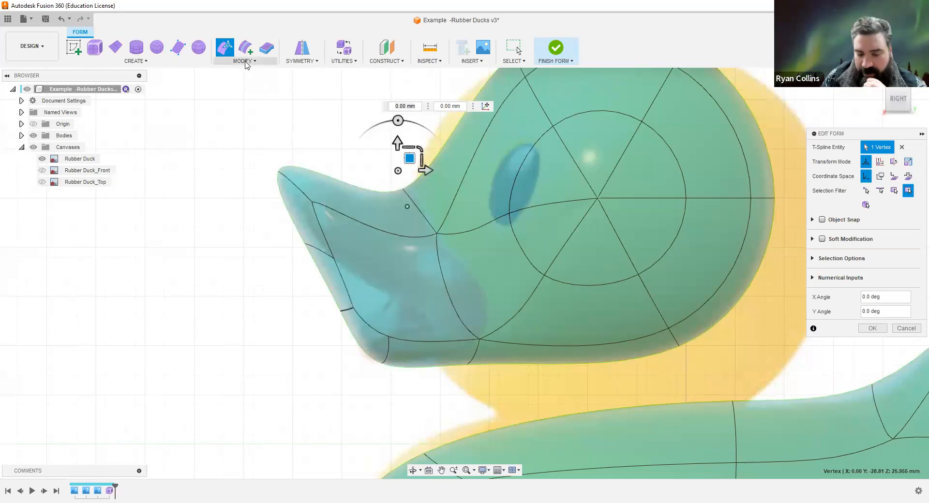
pyautogui.click(265, 111)
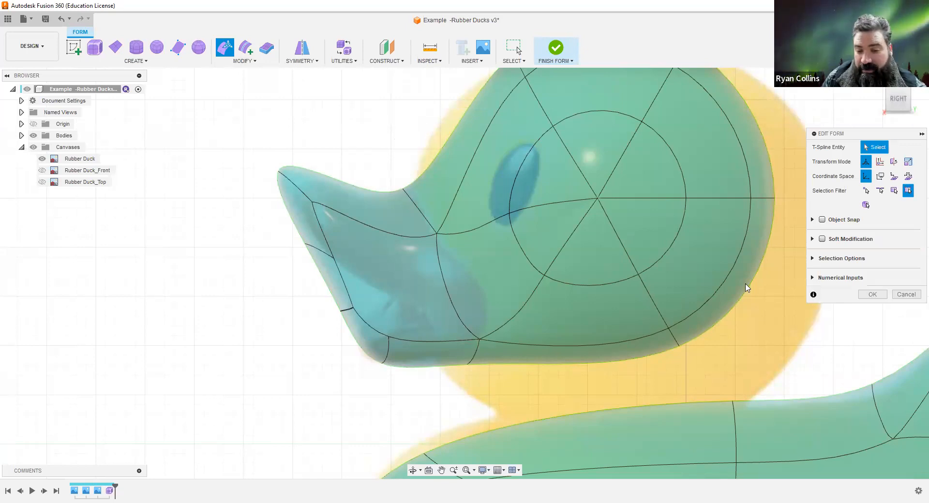
# Move the faces at the back of the head about 6.9 mm backward and 2.7 mm down to follow the canvas.
pyautogui.moveTo(683, 324); pyautogui.dragTo(550, 326, button='middle')
pyautogui.scroll(-3, 619, 332)
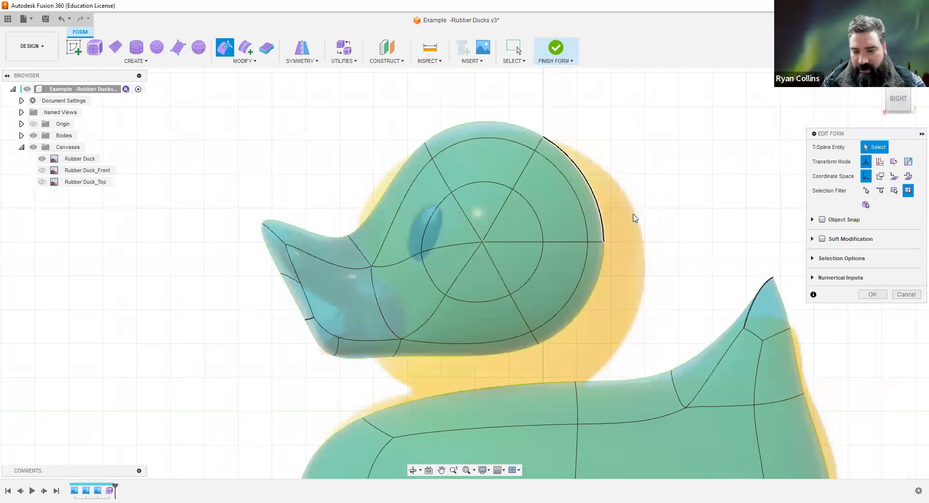
pyautogui.moveTo(656, 211); pyautogui.dragTo(566, 226)
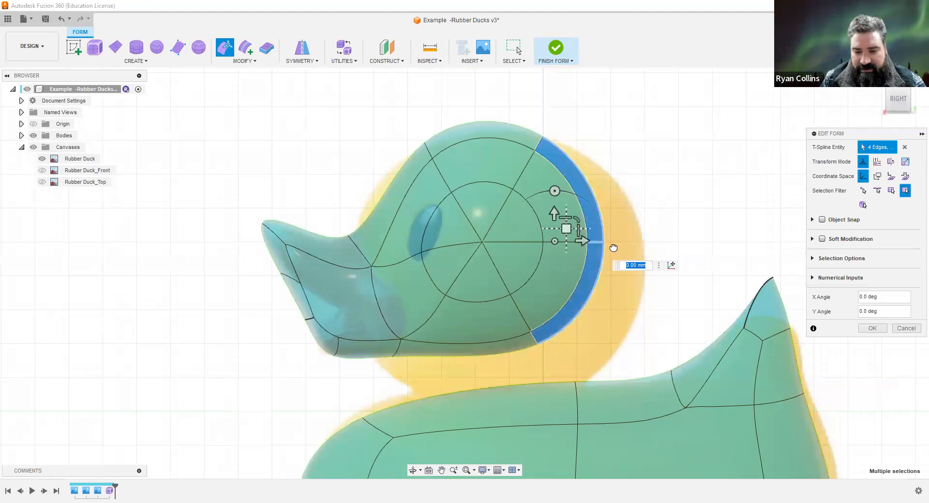
pyautogui.moveTo(613, 248); pyautogui.dragTo(660, 266)
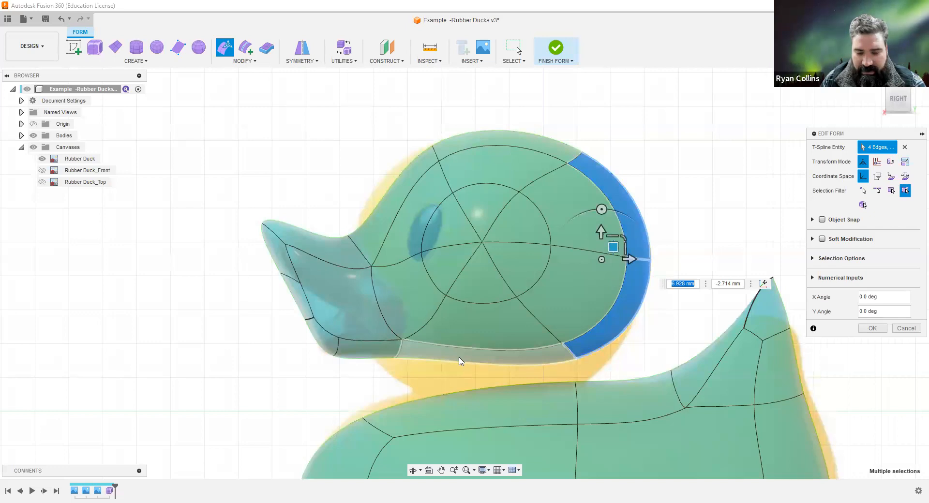
# Lower the head's underside faces by 2 mm and move the forehead faces about 1.1 mm forward and 1.6 mm up.
pyautogui.click(486, 338)
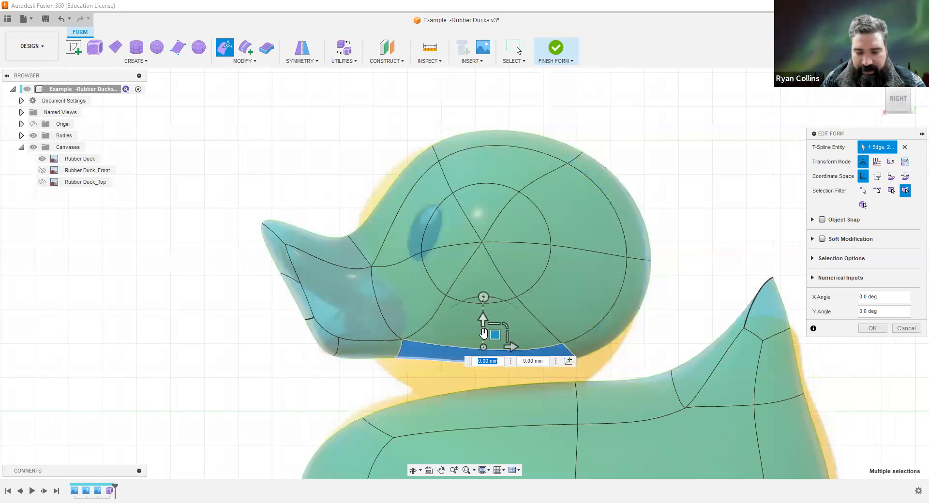
pyautogui.moveTo(484, 333); pyautogui.dragTo(483, 347)
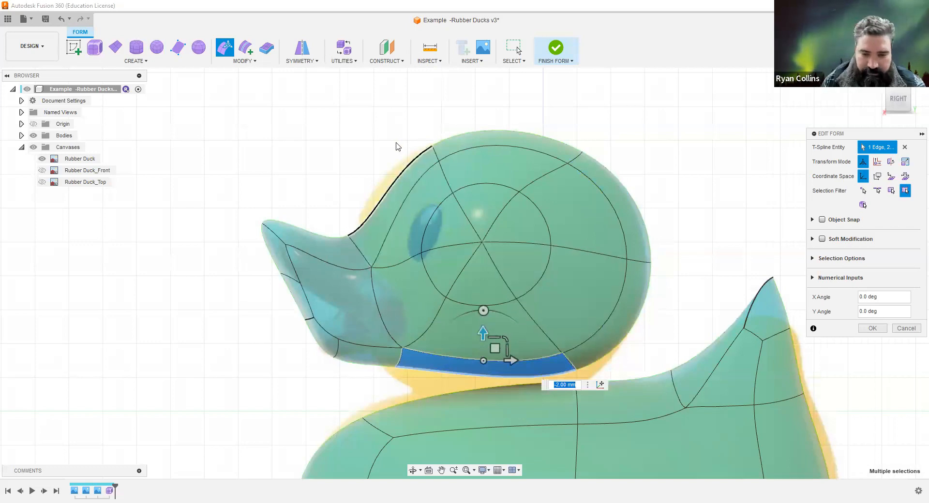
pyautogui.click(407, 185)
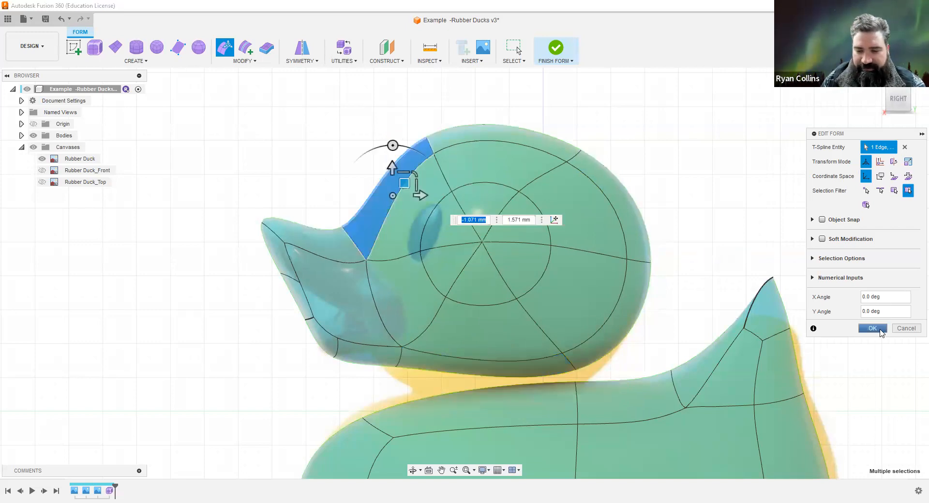
pyautogui.press('Return')
# Clear the selection and save the design with the version description "Head Modeled".
pyautogui.moveTo(662, 333); pyautogui.dragTo(641, 218, button='middle')
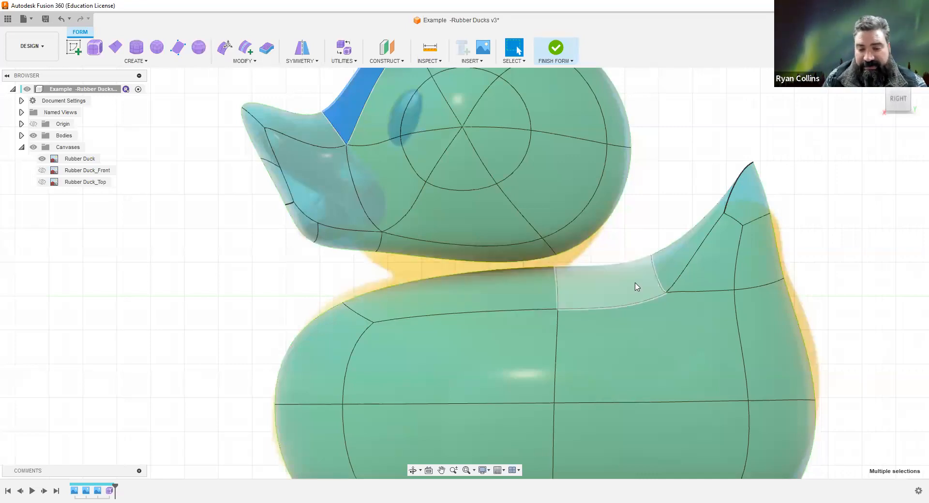
pyautogui.click(665, 165)
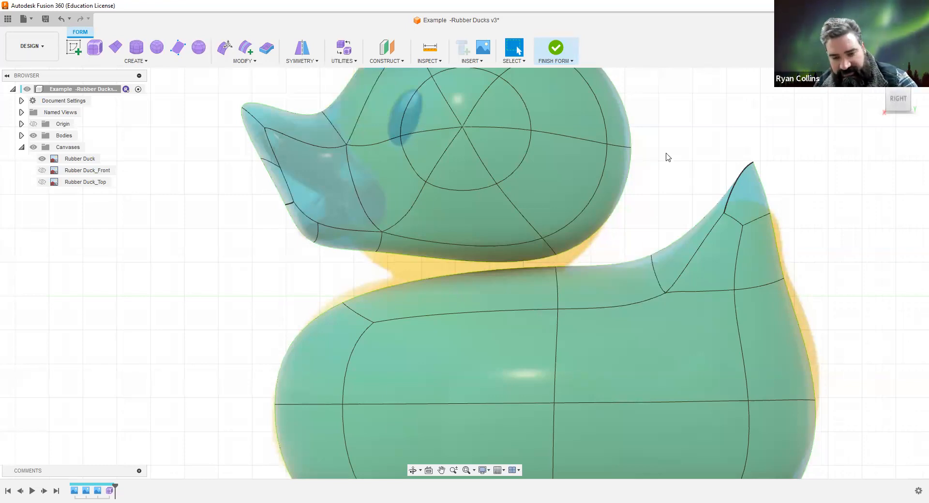
pyautogui.hotkey('ctrl', 's')
pyautogui.write('Head Modeled')
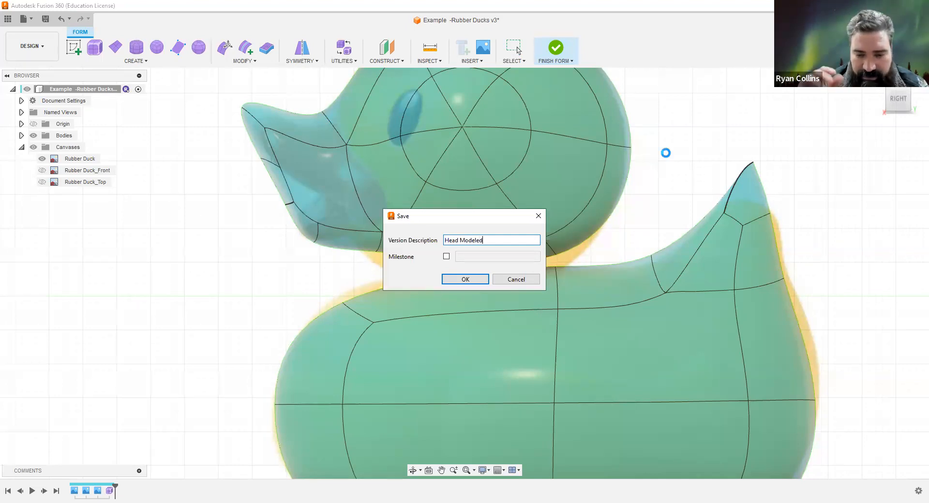
pyautogui.press('Return')
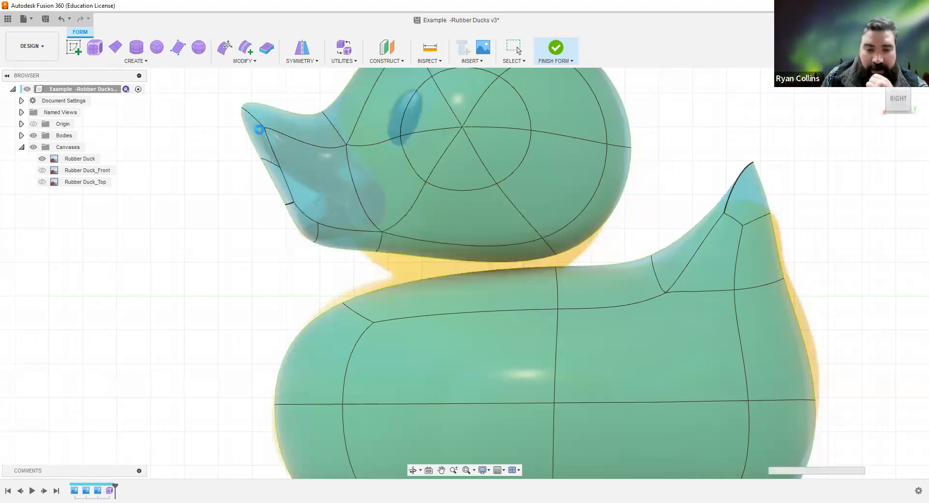
# Delete the face on the underside of the head, above the body.
pyautogui.click(252, 62)
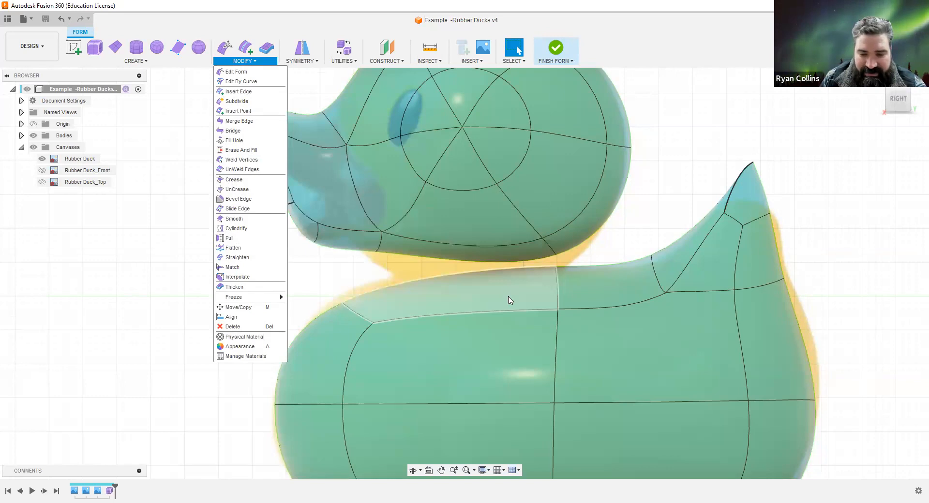
pyautogui.click(776, 131)
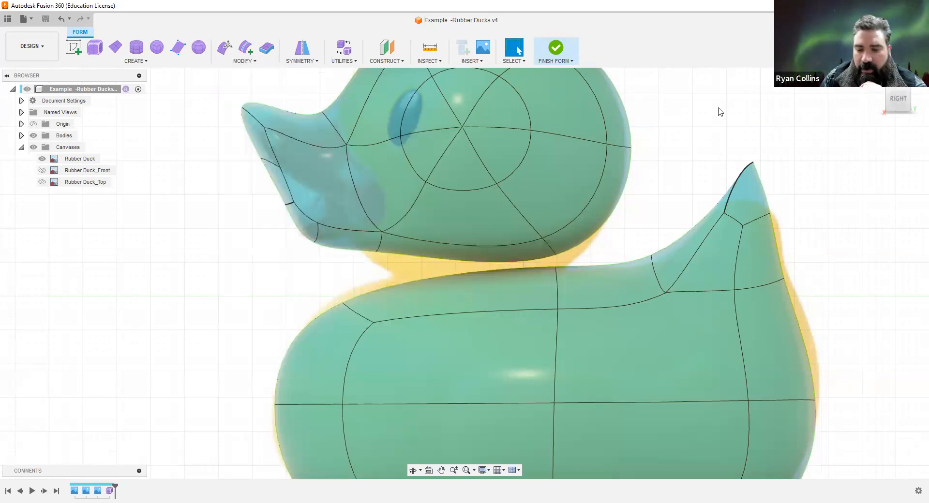
pyautogui.keyDown('shift'); pyautogui.moveTo(491, 234); pyautogui.dragTo(581, 220, button='middle'); pyautogui.keyUp('shift')
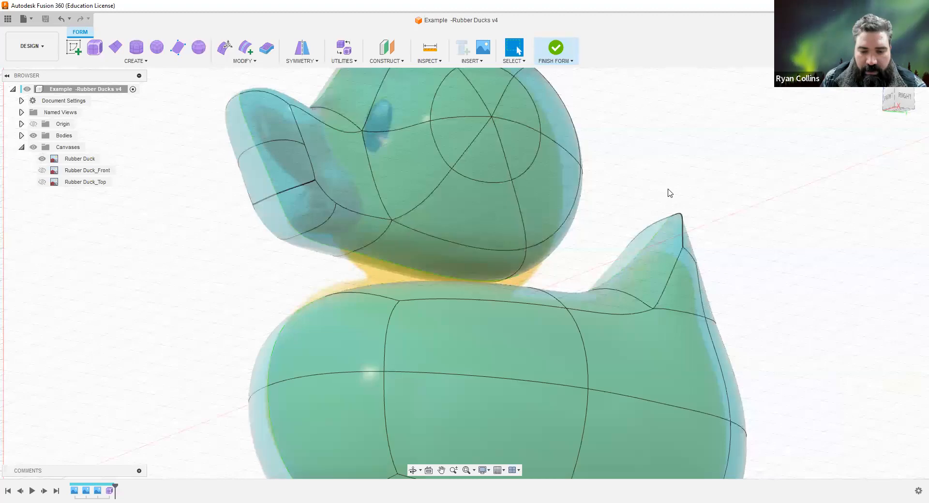
pyautogui.click(444, 266)
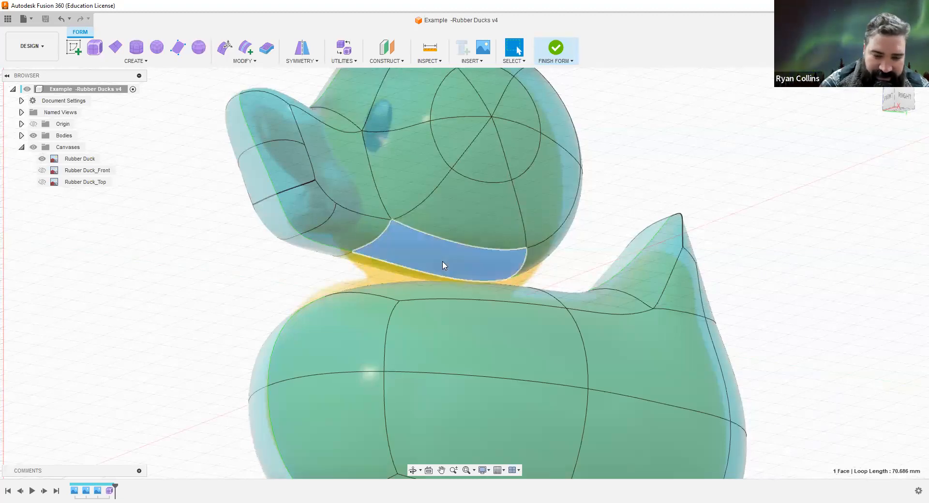
pyautogui.press('Delete')
# Try to delete the body's top face directly beneath the head.
pyautogui.moveTo(549, 267); pyautogui.dragTo(515, 257, button='middle')
pyautogui.keyDown('shift'); pyautogui.moveTo(718, 217); pyautogui.dragTo(590, 180, button='middle'); pyautogui.keyUp('shift')
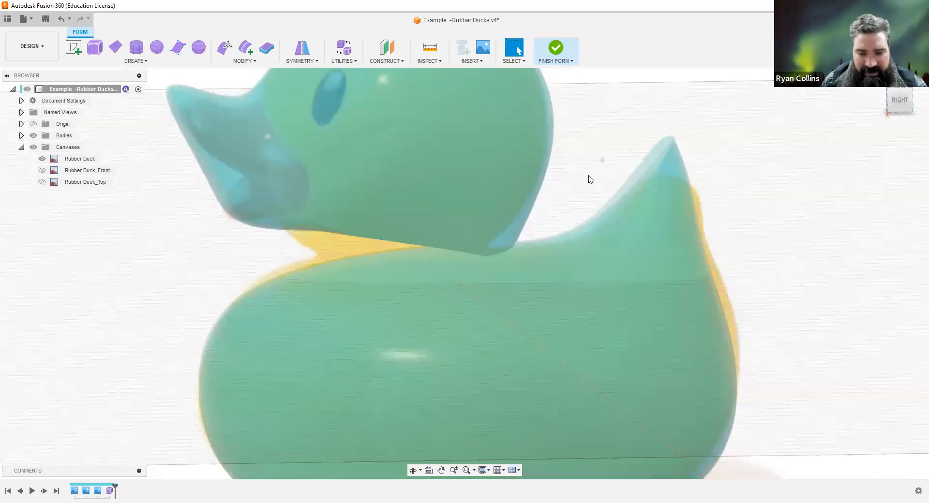
pyautogui.click(398, 291)
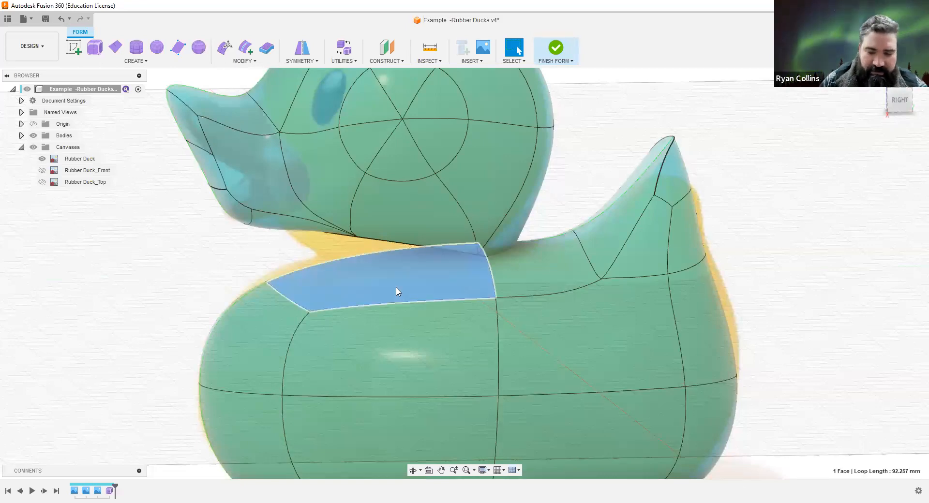
pyautogui.press('Delete')
# Insert a single edge in Simple mode across the body's top face beneath the head, at insert location 0.429.
pyautogui.moveTo(491, 347)
pyautogui.keyDown('shift'); pyautogui.mouseDown(button='middle')
pyautogui.moveTo(483, 333)
pyautogui.moveTo(508, 336)
pyautogui.moveTo(516, 351)
pyautogui.moveTo(491, 358)
pyautogui.mouseUp(button='middle'); pyautogui.keyUp('shift')
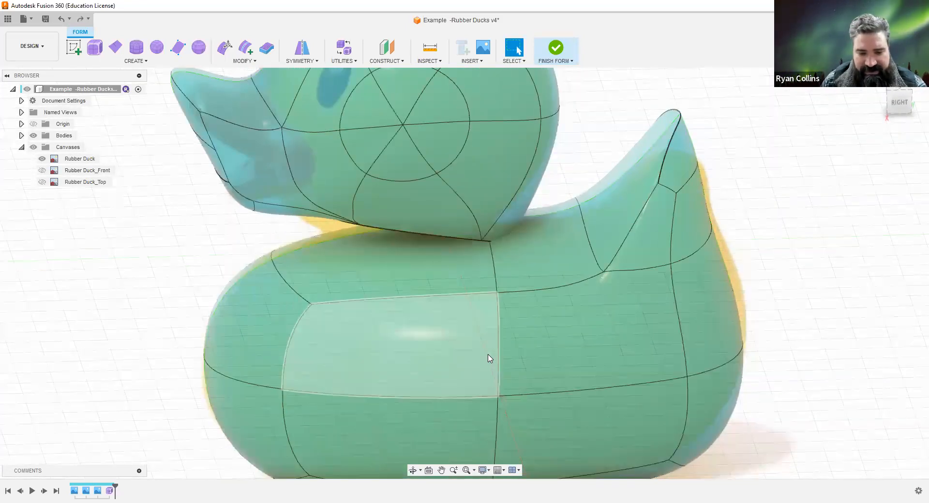
pyautogui.click(247, 52)
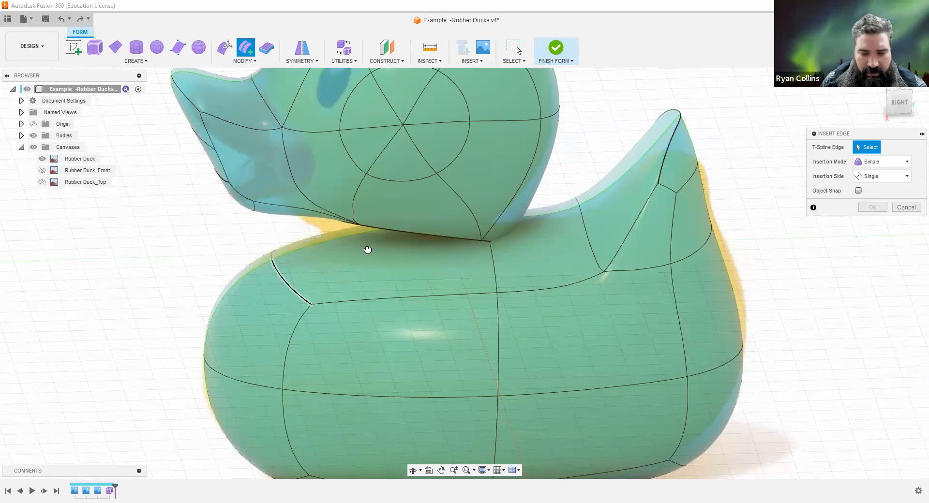
pyautogui.click(439, 239)
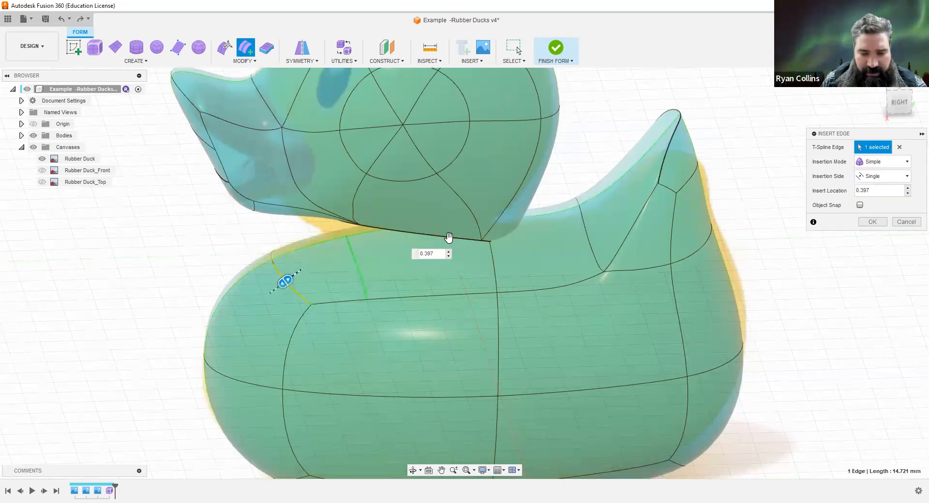
pyautogui.click(449, 237)
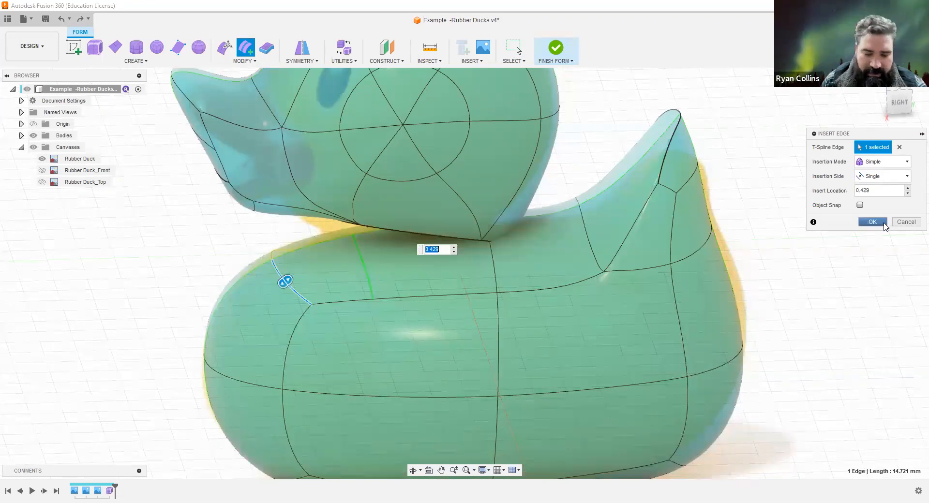
pyautogui.click(884, 223)
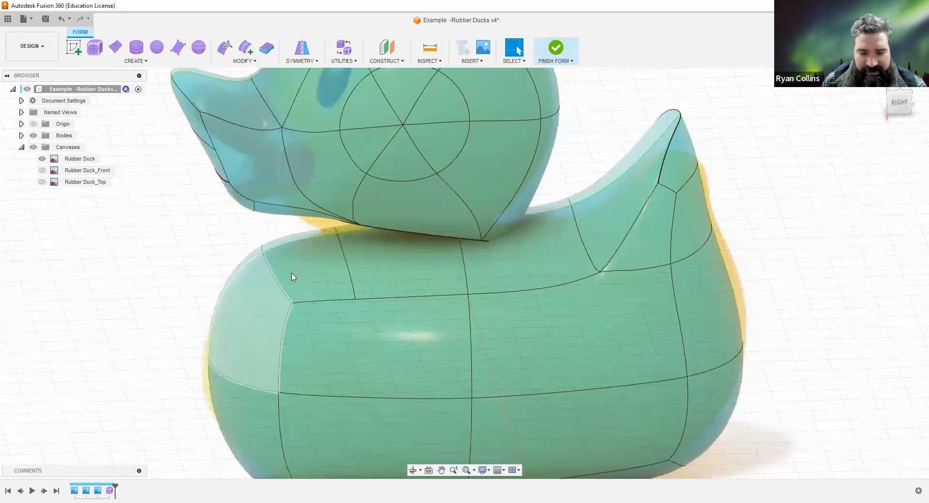
# Delete the body's top face between the front edge and the middle edge directly beneath the head.
pyautogui.click(399, 272)
pyautogui.press('Delete')
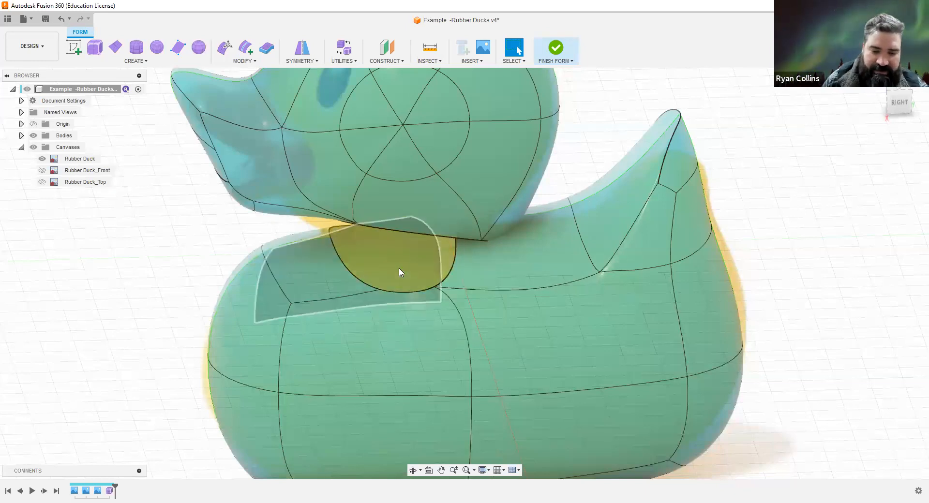
pyautogui.keyDown('shift'); pyautogui.moveTo(510, 313); pyautogui.dragTo(489, 252, button='middle'); pyautogui.keyUp('shift')
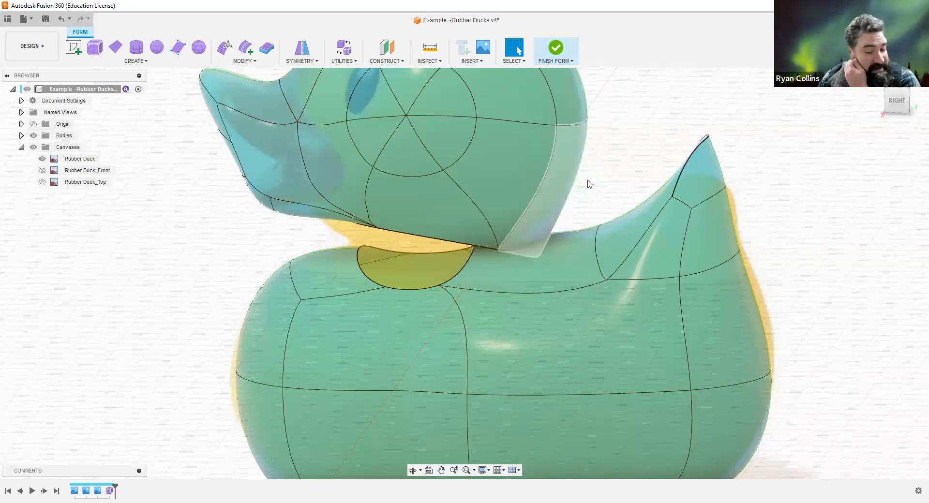
# Select the head's whole opening edge loop and scale it down uniformly with Edit Form to about 59.9 mm total length.
pyautogui.keyDown('shift'); pyautogui.moveTo(589, 183); pyautogui.dragTo(344, 266, button='middle'); pyautogui.keyUp('shift')
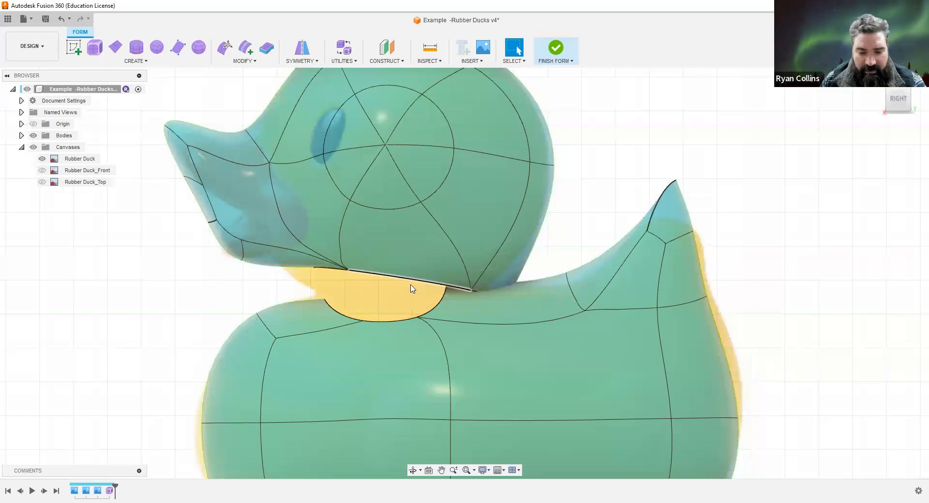
pyautogui.keyDown('shift'); pyautogui.moveTo(409, 283); pyautogui.dragTo(408, 280, button='middle'); pyautogui.keyUp('shift')
pyautogui.keyDown('shift'); pyautogui.moveTo(412, 274); pyautogui.dragTo(397, 265, button='middle'); pyautogui.keyUp('shift')
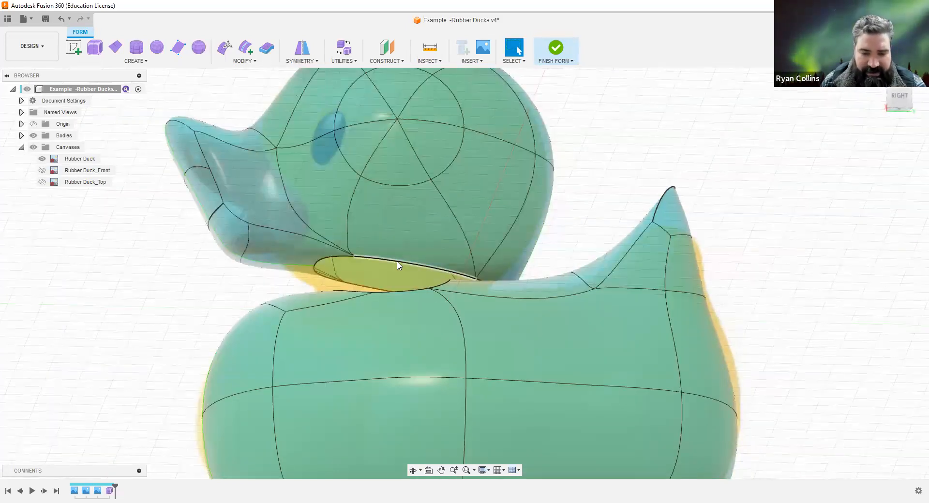
pyautogui.doubleClick(398, 292)
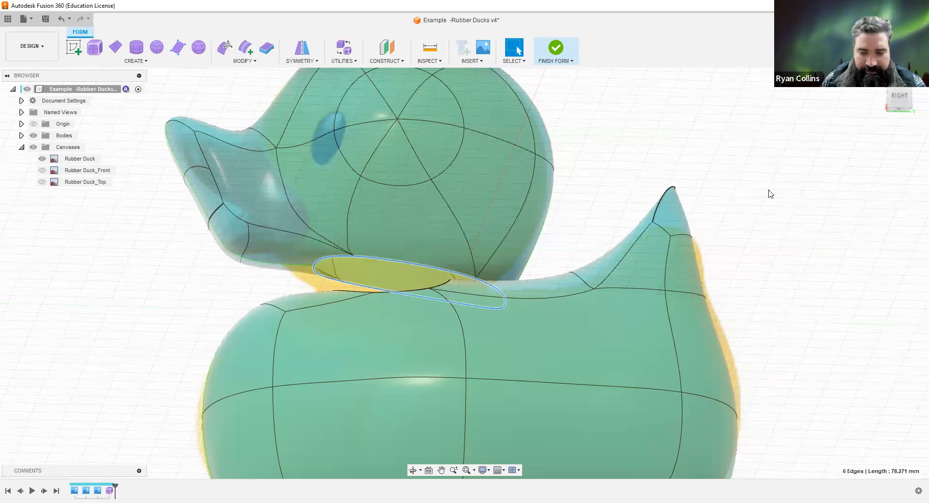
pyautogui.click(904, 97)
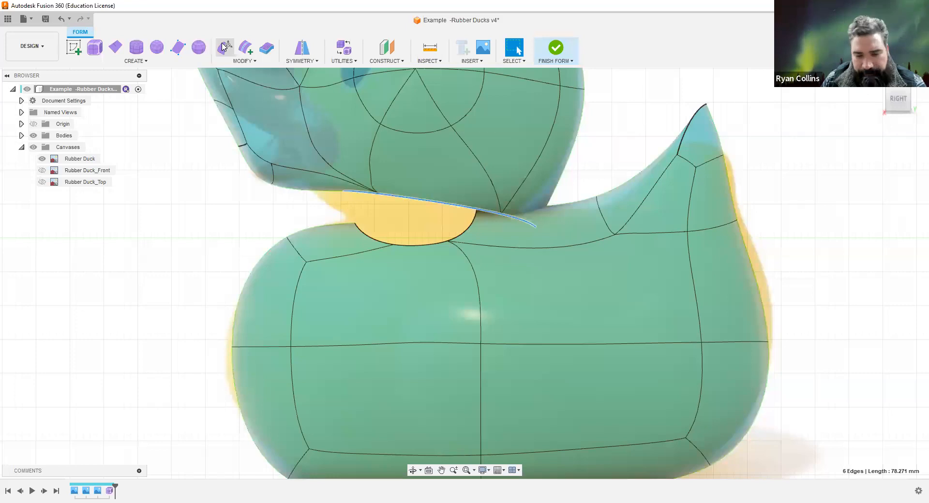
pyautogui.click(224, 47)
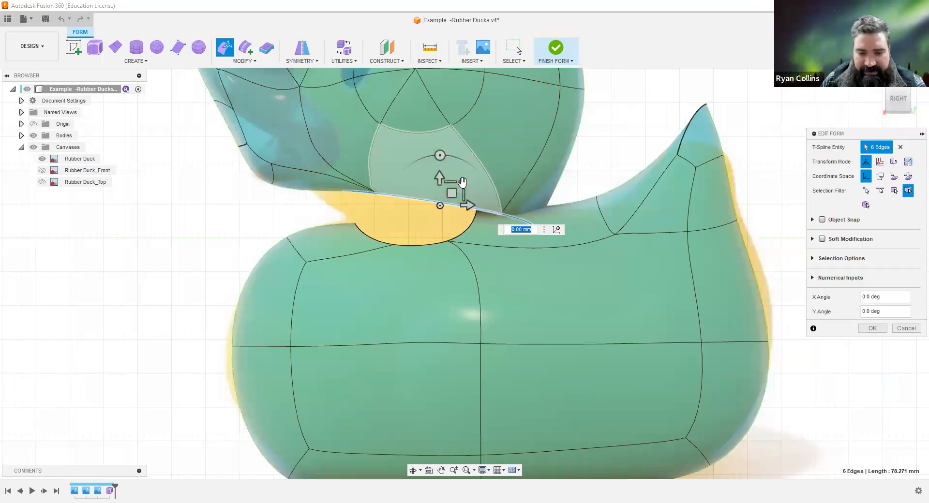
pyautogui.moveTo(461, 183); pyautogui.dragTo(414, 213)
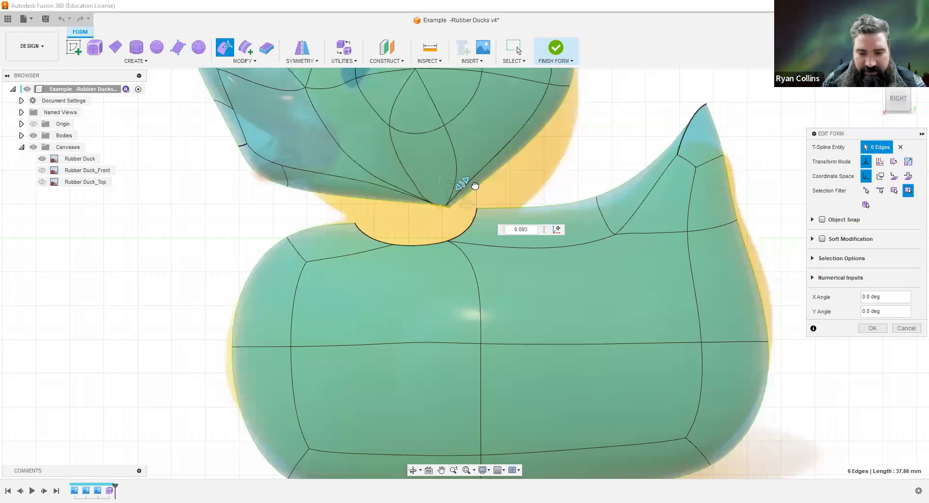
pyautogui.moveTo(470, 186); pyautogui.dragTo(453, 201)
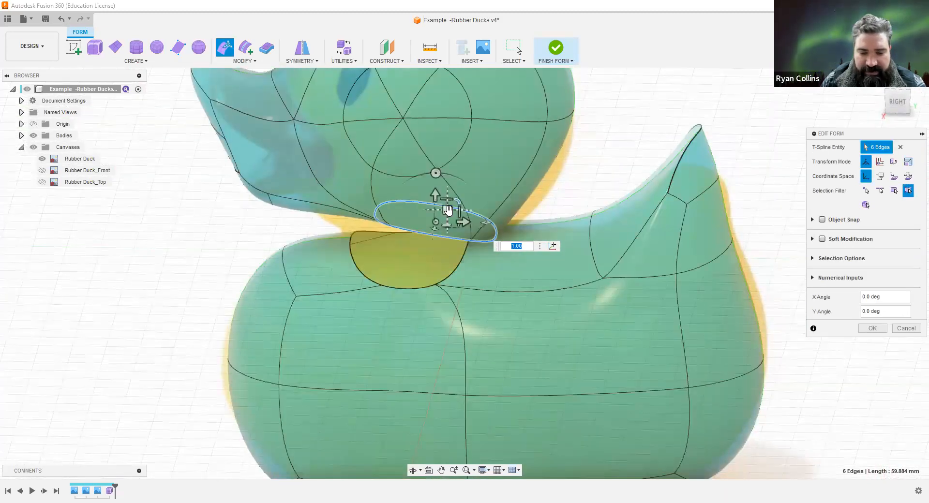
# Move the head's opening loop about 4 mm forward and 0.4 mm up, tilt it 15 degrees about X, and clear the selection.
pyautogui.moveTo(421, 209); pyautogui.dragTo(394, 206)
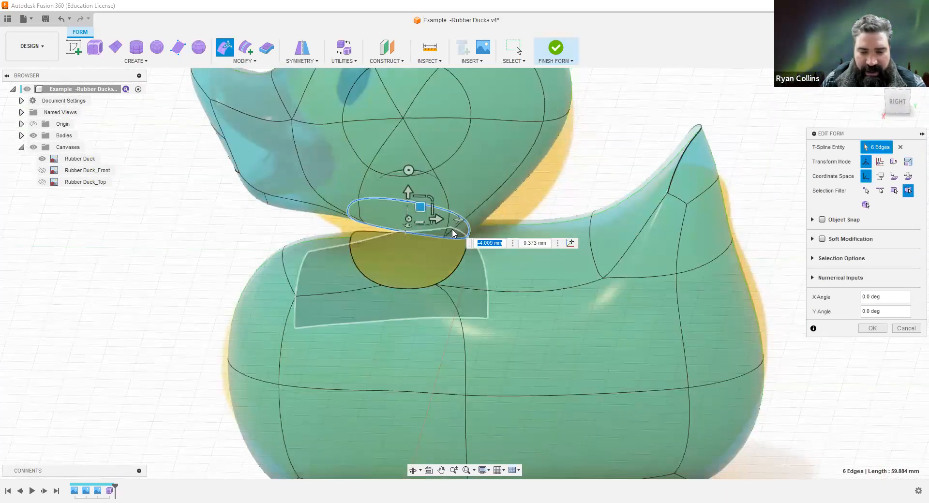
pyautogui.moveTo(476, 284)
pyautogui.keyDown('shift'); pyautogui.mouseDown(button='middle')
pyautogui.moveTo(493, 280)
pyautogui.moveTo(479, 299)
pyautogui.mouseUp(button='middle'); pyautogui.keyUp('shift')
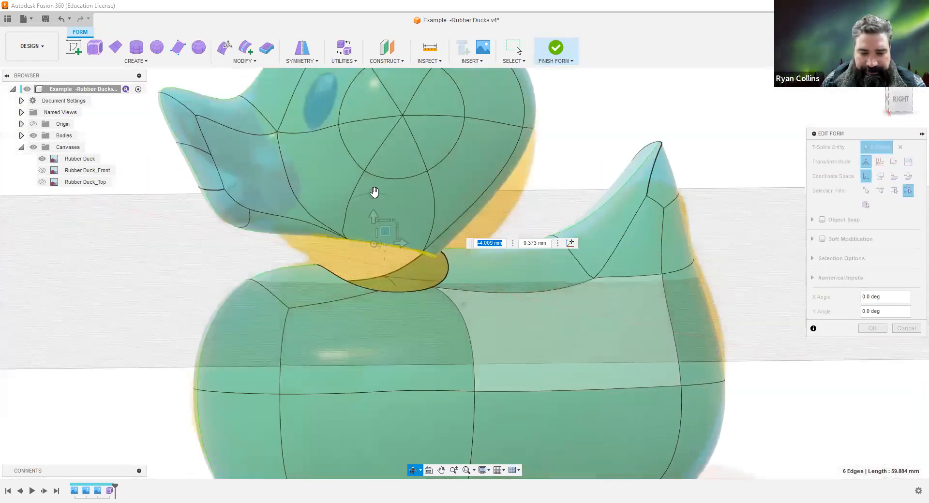
pyautogui.moveTo(374, 194)
pyautogui.mouseDown()
pyautogui.moveTo(350, 195)
pyautogui.moveTo(373, 197)
pyautogui.mouseUp()
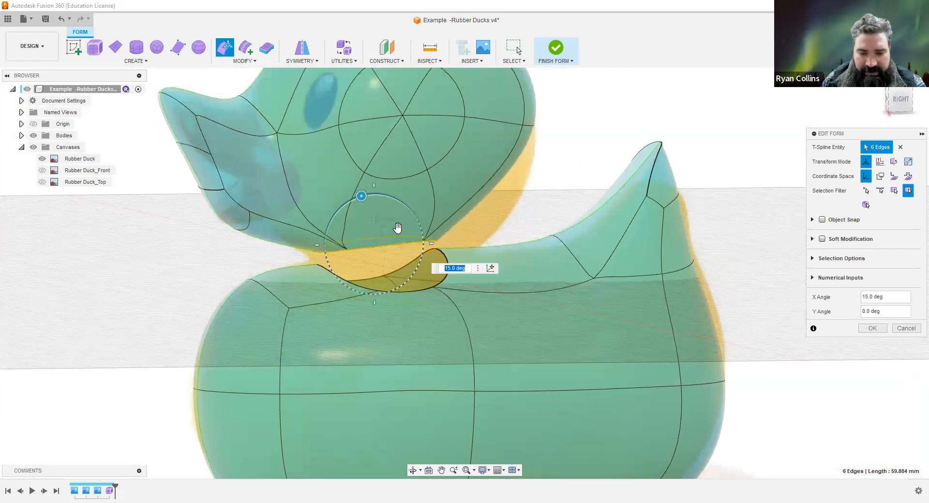
pyautogui.keyDown('shift'); pyautogui.moveTo(457, 324); pyautogui.dragTo(476, 340, button='middle'); pyautogui.keyUp('shift')
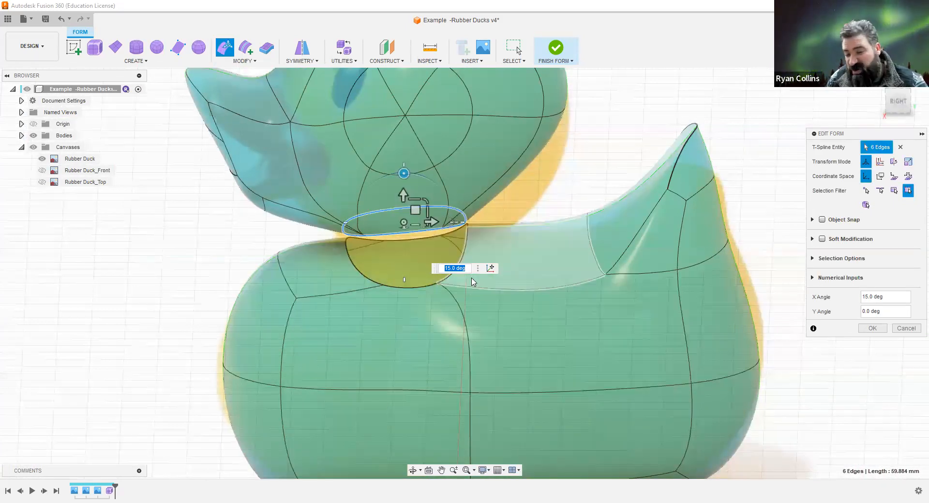
pyautogui.scroll(-3, 493, 298)
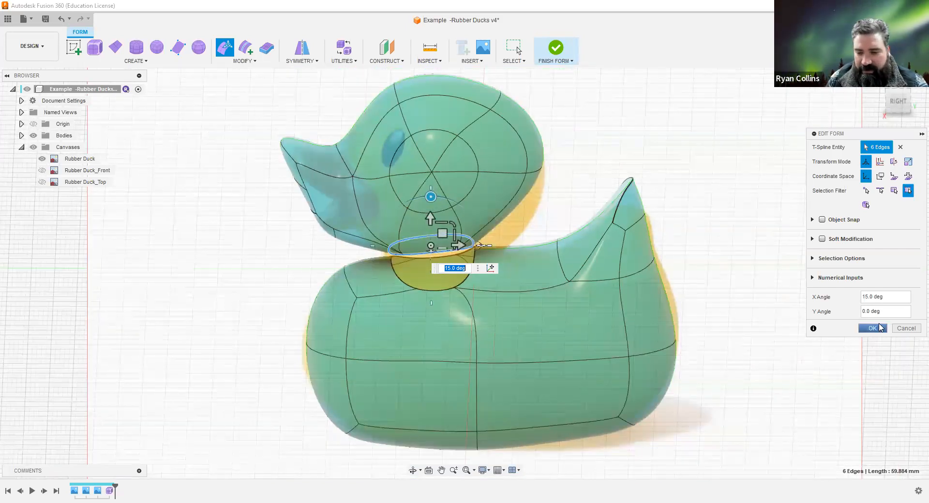
pyautogui.click(876, 330)
pyautogui.moveTo(756, 346)
pyautogui.keyDown('shift'); pyautogui.mouseDown(button='middle')
pyautogui.moveTo(755, 314)
pyautogui.moveTo(767, 350)
pyautogui.moveTo(754, 348)
pyautogui.mouseUp(button='middle'); pyautogui.keyUp('shift')
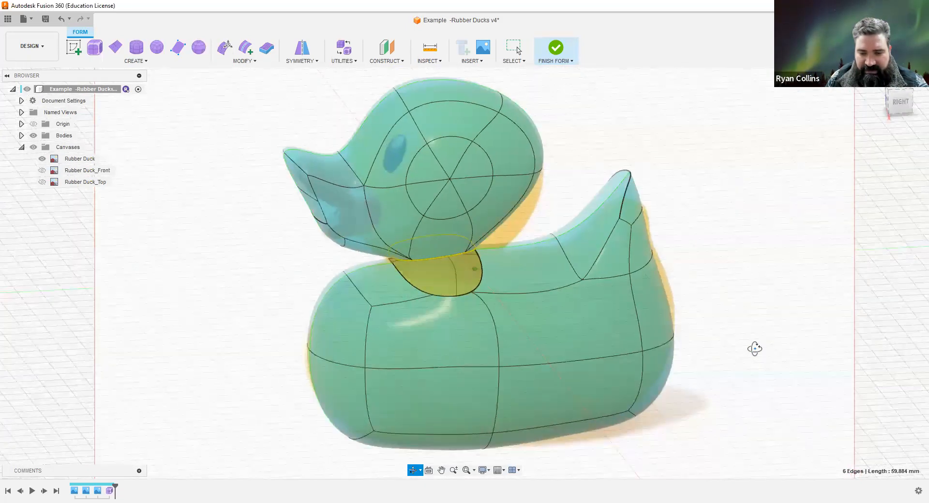
pyautogui.click(767, 294)
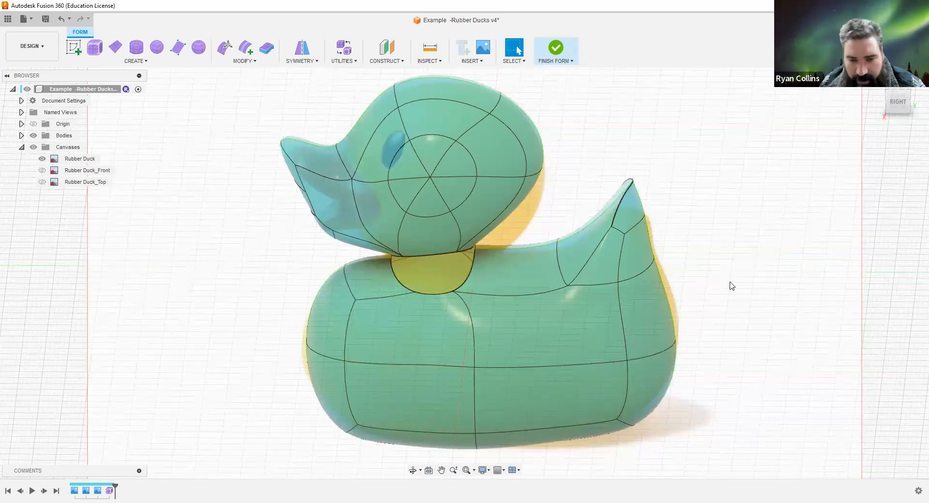
# Save the design with the version description "Bridge".
pyautogui.hotkey('ctrl', 's')
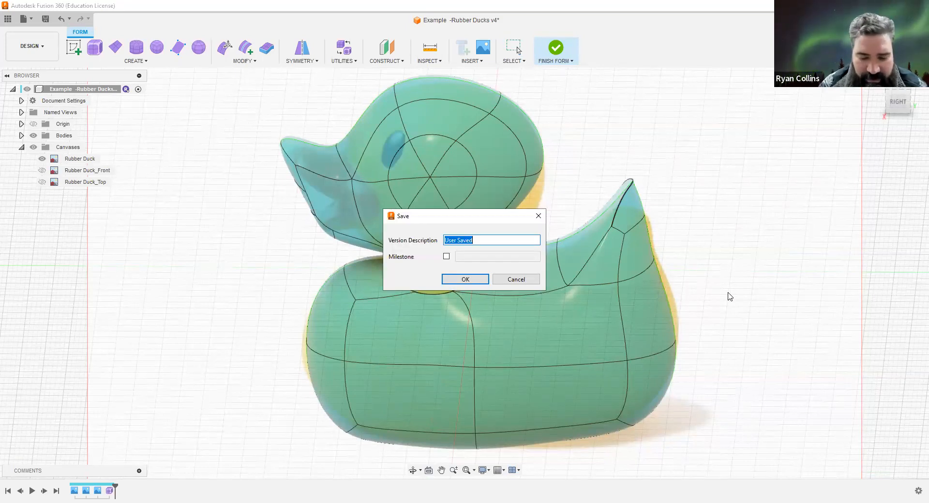
pyautogui.write('Bridge')
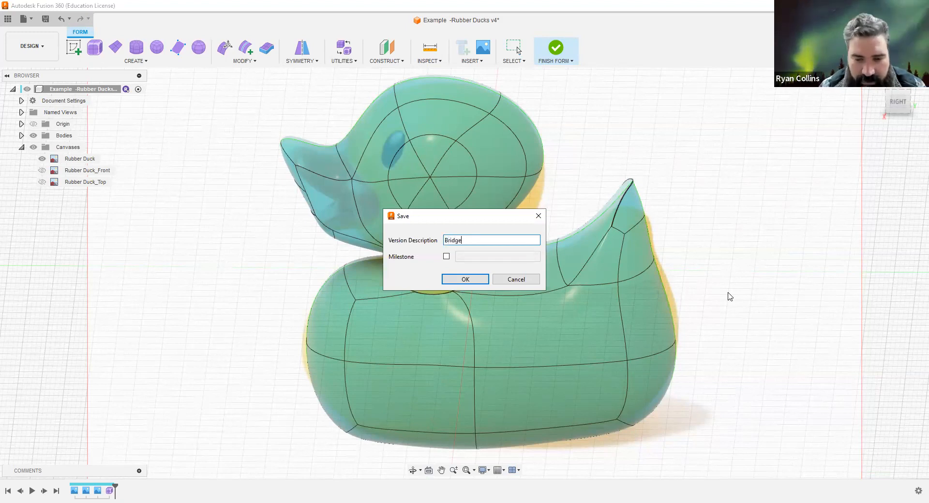
pyautogui.press('Return')
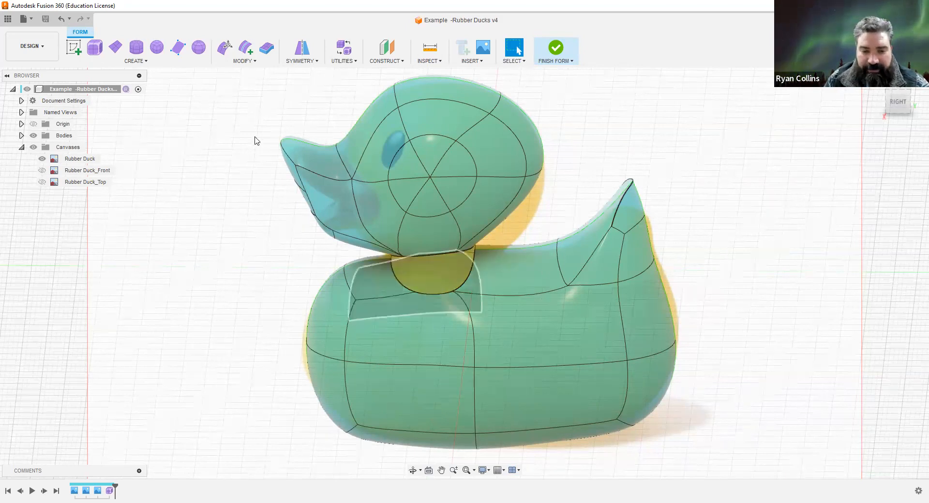
# Start a Bridge between the two openings, taking the head's opening edge loop as side one.
pyautogui.click(243, 62)
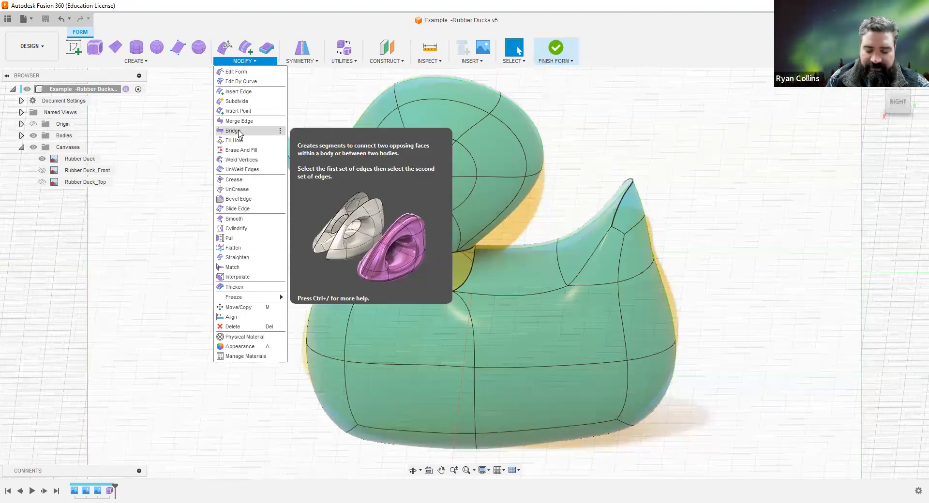
pyautogui.press('Return')
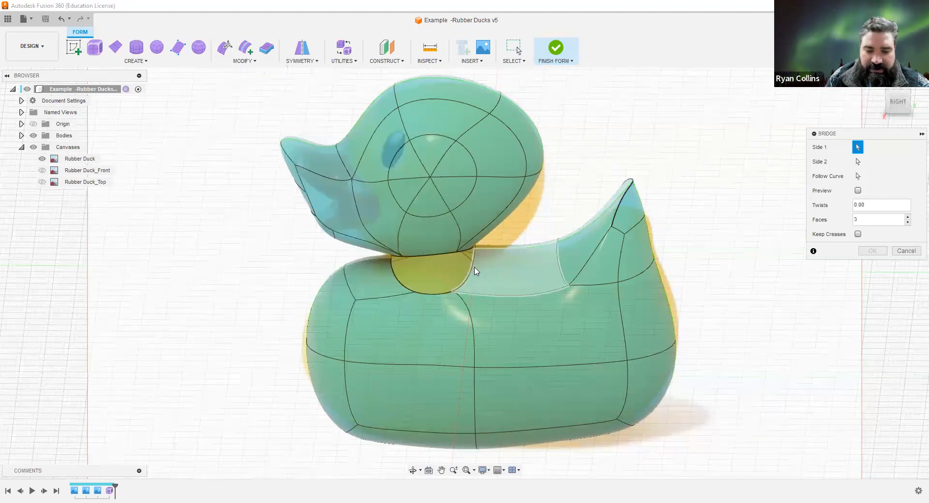
pyautogui.scroll(2, 406, 290)
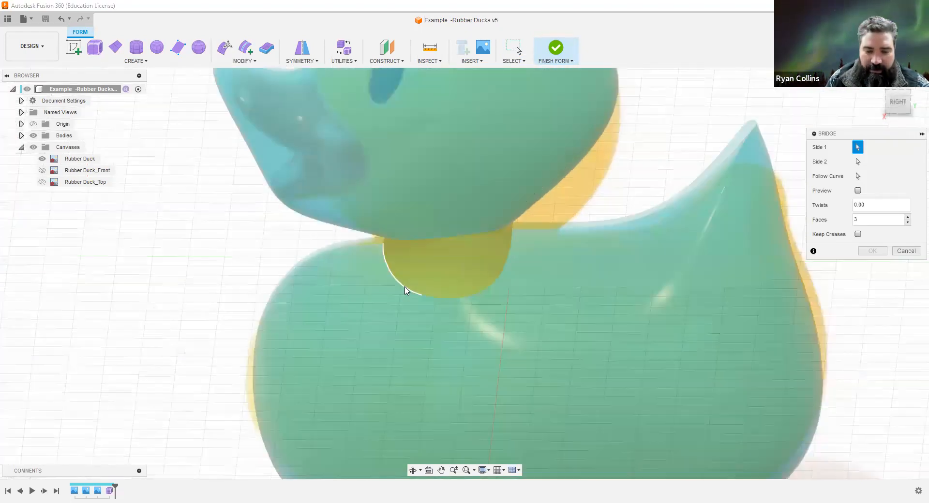
pyautogui.scroll(3, 368, 274)
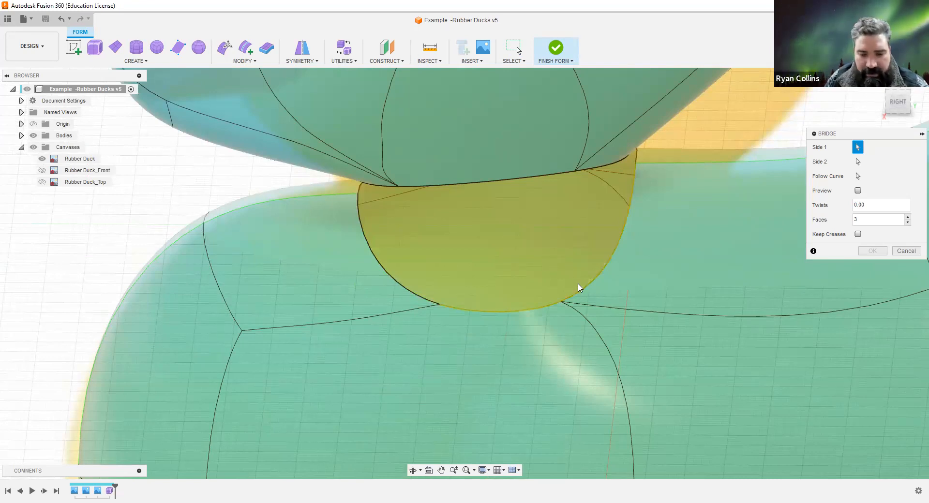
pyautogui.keyDown('shift'); pyautogui.moveTo(514, 274); pyautogui.dragTo(516, 245, button='middle'); pyautogui.keyUp('shift')
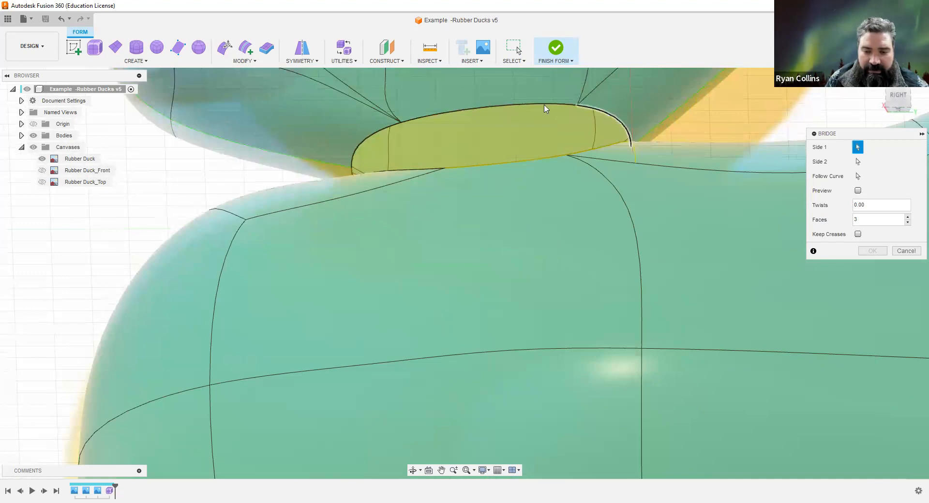
pyautogui.keyDown('shift'); pyautogui.moveTo(473, 228); pyautogui.dragTo(411, 187, button='middle'); pyautogui.keyUp('shift')
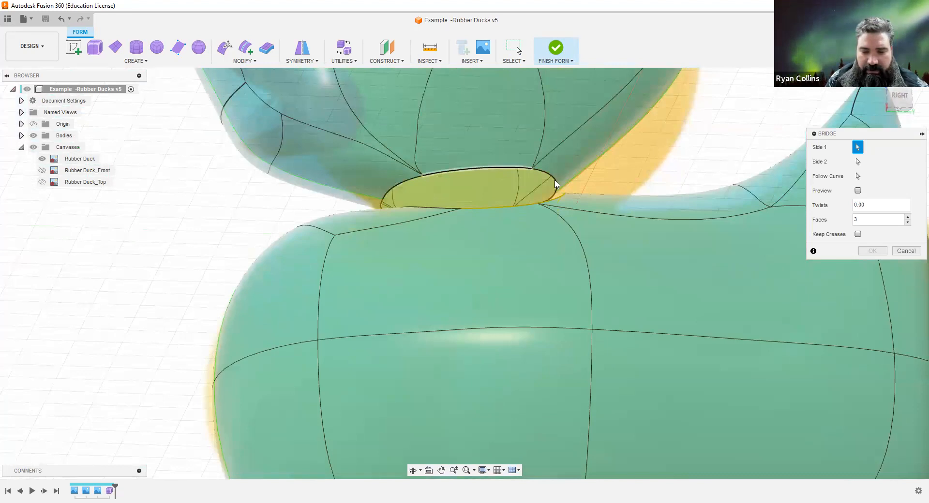
pyautogui.keyDown('shift'); pyautogui.moveTo(555, 184); pyautogui.dragTo(569, 217, button='middle'); pyautogui.keyUp('shift')
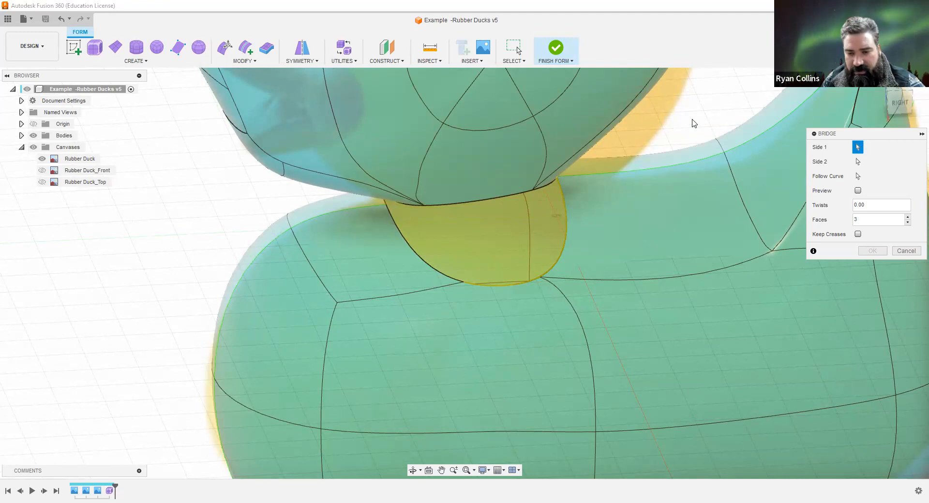
pyautogui.click(513, 200)
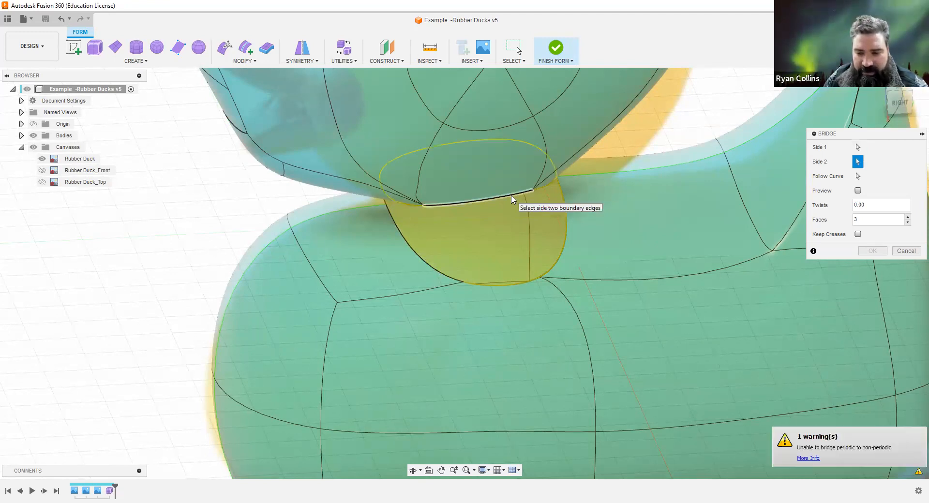
# Select the body's opening edge loop as the bridge's side two and turn on the preview.
pyautogui.click(521, 287)
pyautogui.moveTo(605, 230)
pyautogui.keyDown('shift'); pyautogui.mouseDown(button='middle')
pyautogui.moveTo(610, 214)
pyautogui.moveTo(626, 223)
pyautogui.moveTo(612, 240)
pyautogui.mouseUp(button='middle'); pyautogui.keyUp('shift')
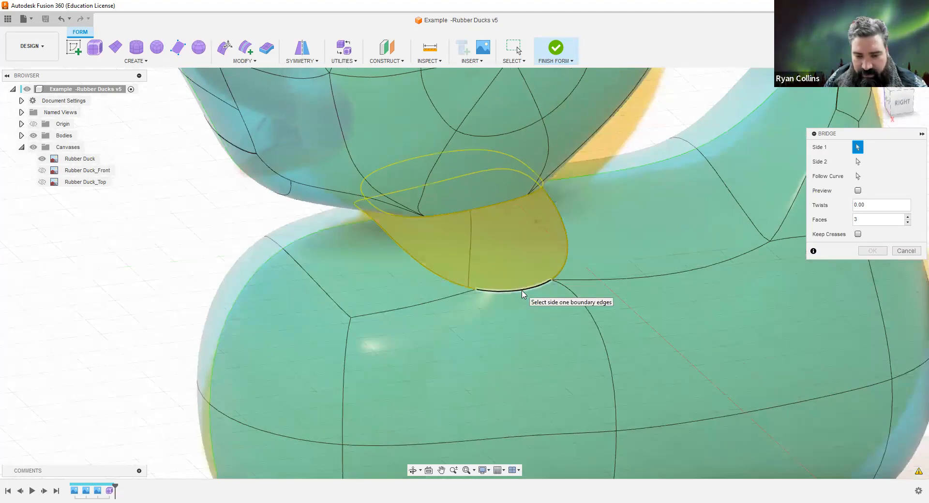
pyautogui.click(522, 292)
pyautogui.keyDown('shift'); pyautogui.moveTo(599, 266); pyautogui.dragTo(481, 253, button='middle'); pyautogui.keyUp('shift')
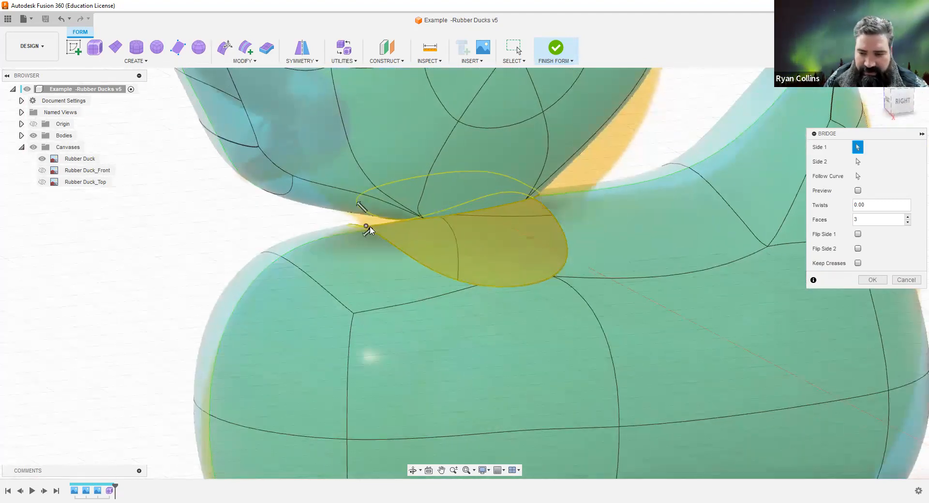
pyautogui.click(857, 191)
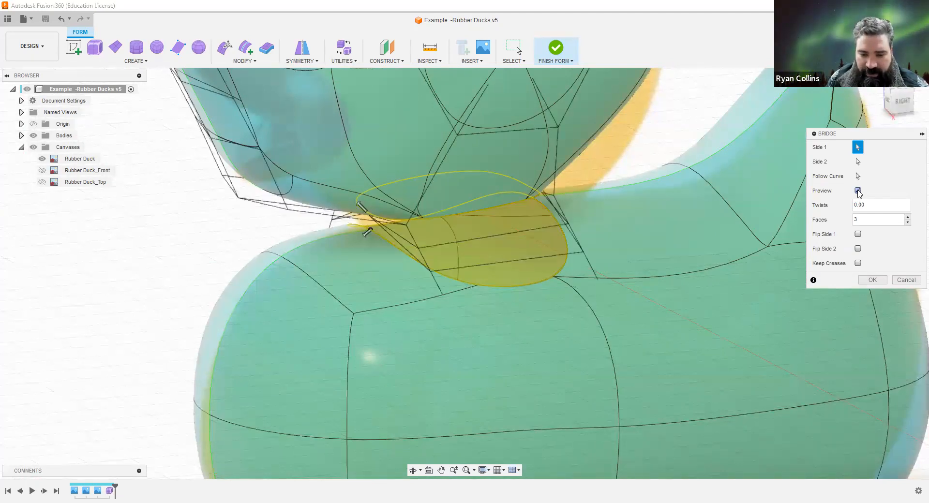
pyautogui.scroll(-3, 699, 352)
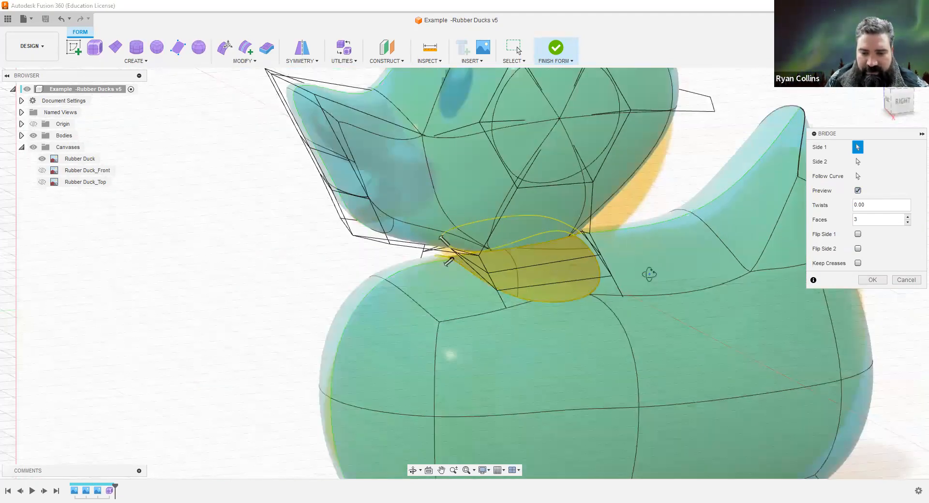
pyautogui.keyDown('shift'); pyautogui.moveTo(629, 272); pyautogui.dragTo(575, 288, button='middle'); pyautogui.keyUp('shift')
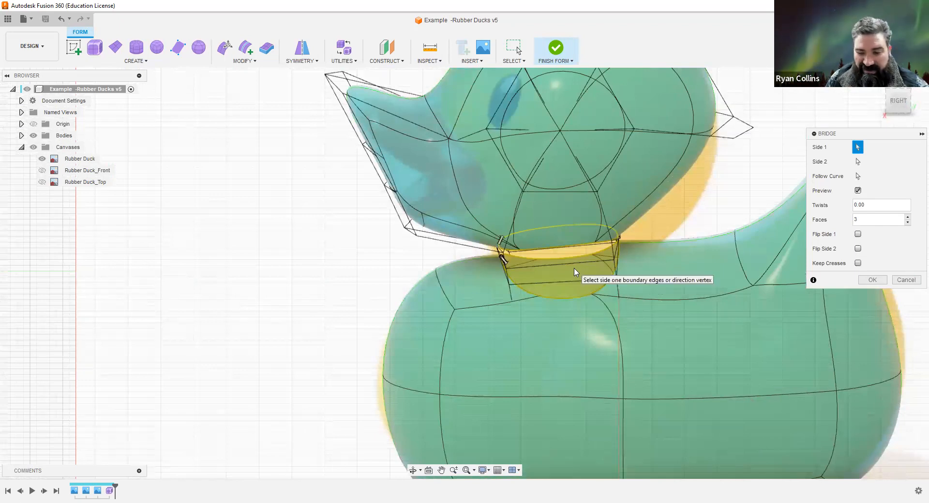
# Try the bridge between head and body with 1 face, and undo it.
pyautogui.click(909, 216)
pyautogui.click(908, 223)
pyautogui.click(908, 223)
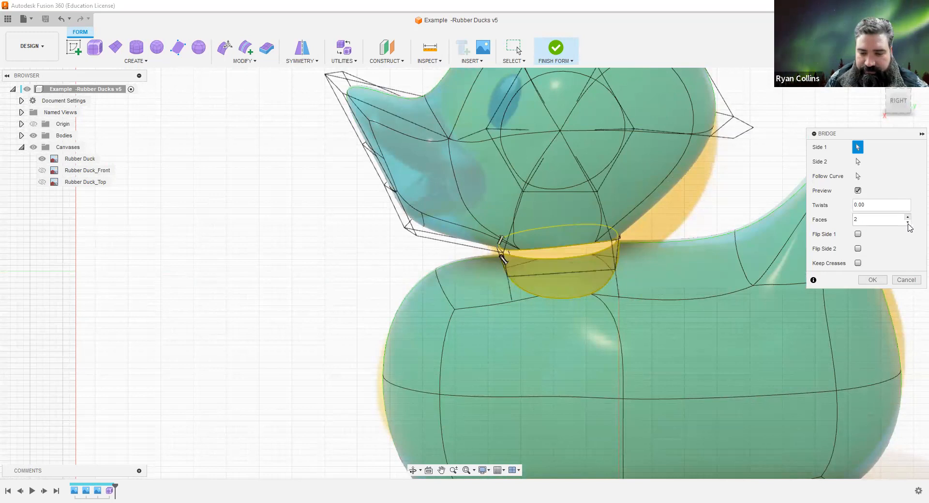
pyautogui.click(908, 223)
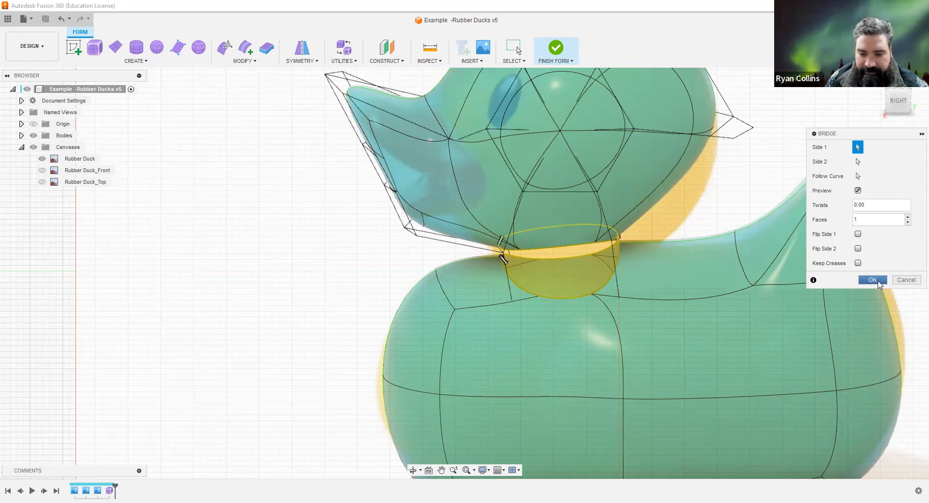
pyautogui.click(880, 285)
pyautogui.moveTo(678, 272)
pyautogui.keyDown('shift'); pyautogui.mouseDown(button='middle')
pyautogui.moveTo(704, 251)
pyautogui.moveTo(681, 264)
pyautogui.mouseUp(button='middle'); pyautogui.keyUp('shift')
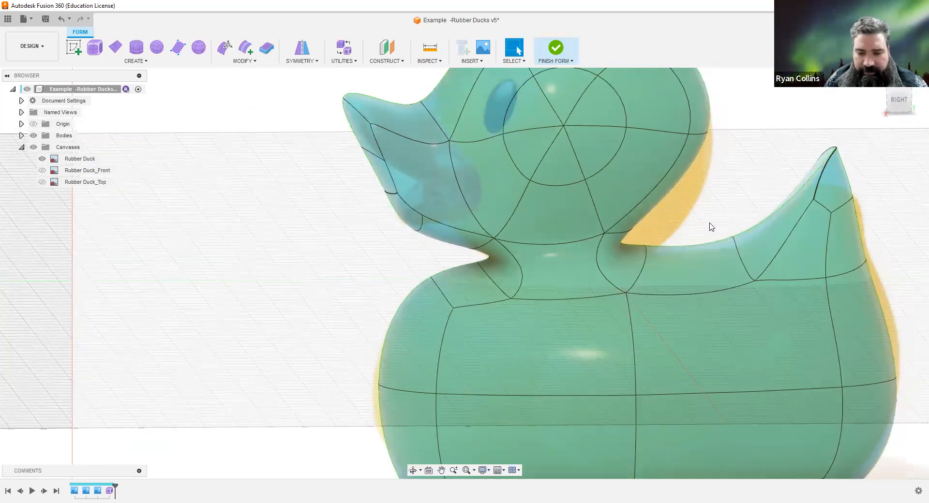
pyautogui.hotkey('ctrl', 'z')
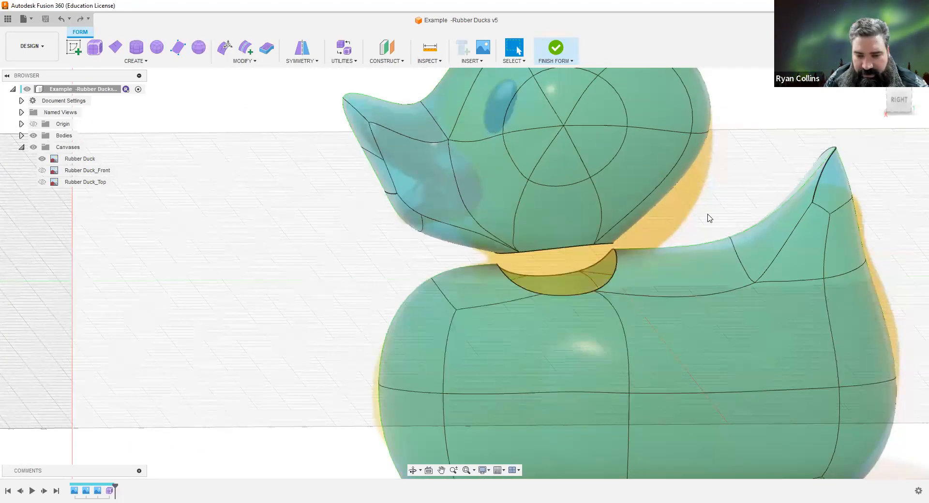
# Bridge the head's opening edge loop to the body's opening edge loop with 2 faces.
pyautogui.rightClick(719, 215)
pyautogui.click(721, 188)
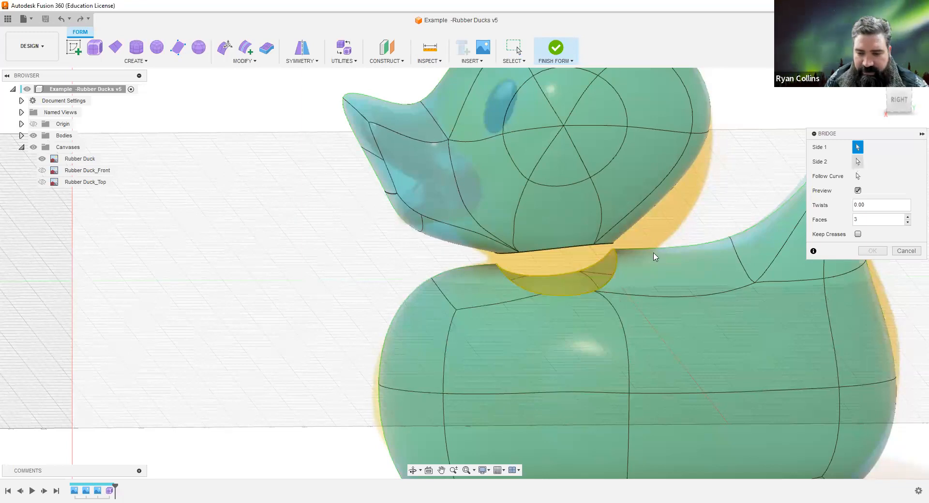
pyautogui.click(586, 247)
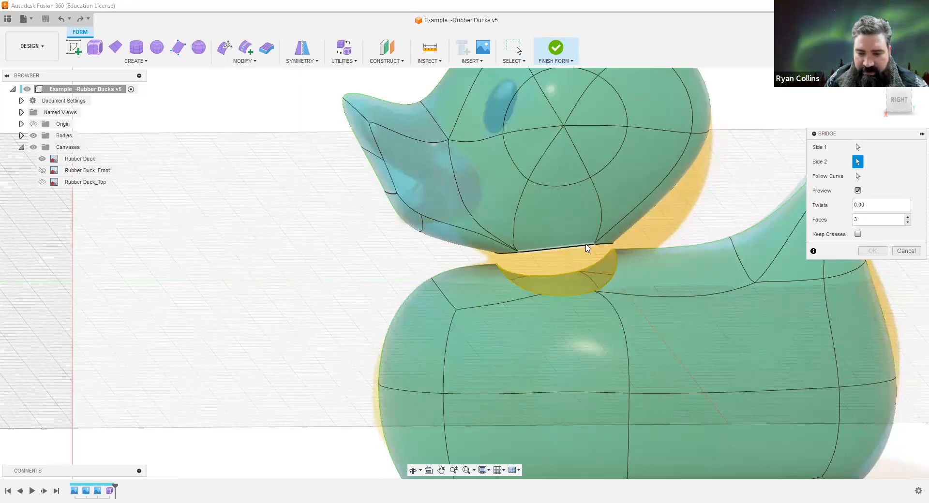
pyautogui.doubleClick(883, 219)
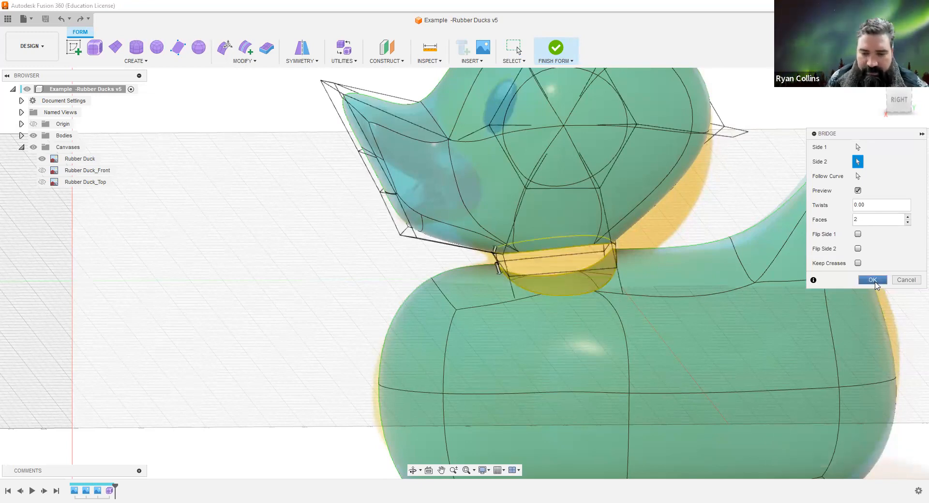
pyautogui.click(872, 280)
pyautogui.moveTo(616, 284)
pyautogui.keyDown('shift'); pyautogui.mouseDown(button='middle')
pyautogui.moveTo(645, 277)
pyautogui.moveTo(659, 286)
pyautogui.moveTo(622, 282)
pyautogui.moveTo(625, 290)
pyautogui.mouseUp(button='middle'); pyautogui.keyUp('shift')
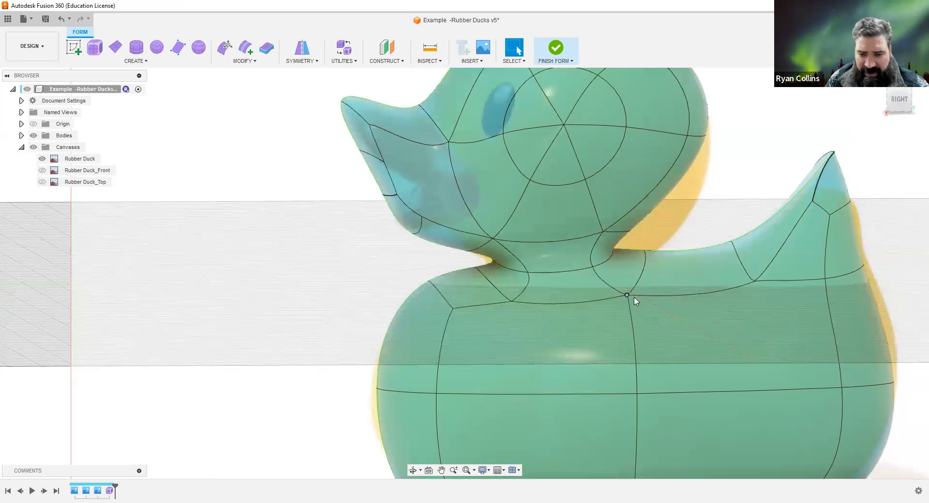
pyautogui.scroll(-3, 633, 303)
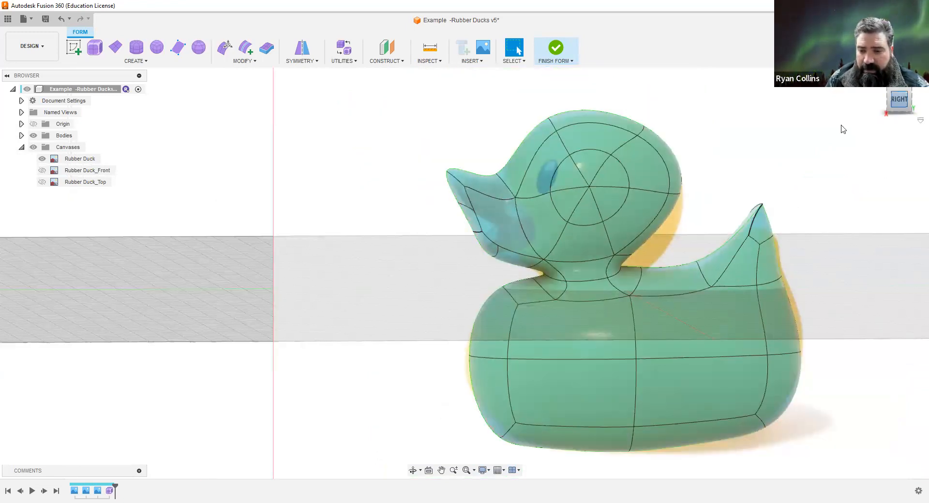
pyautogui.moveTo(812, 176)
pyautogui.keyDown('shift'); pyautogui.mouseDown(button='middle')
pyautogui.moveTo(883, 179)
pyautogui.moveTo(806, 182)
pyautogui.mouseUp(button='middle'); pyautogui.keyUp('shift')
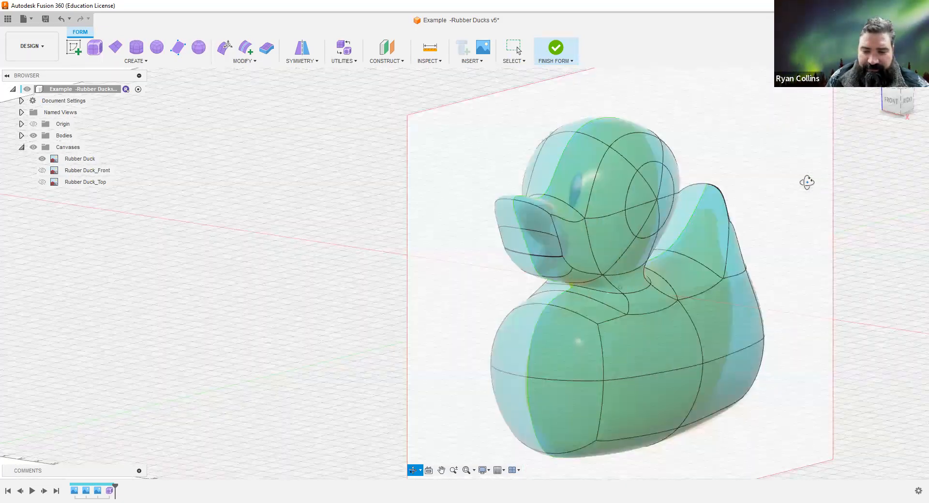
pyautogui.press('Escape')
pyautogui.moveTo(788, 329); pyautogui.dragTo(708, 267, button='middle')
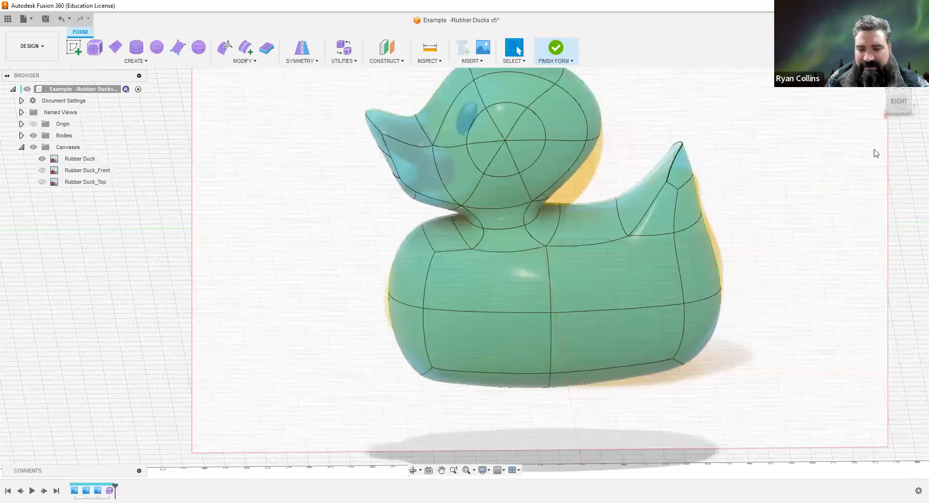
# Return to an isometric view and save the design with the version description "Neck Bridge Done".
pyautogui.click(883, 89)
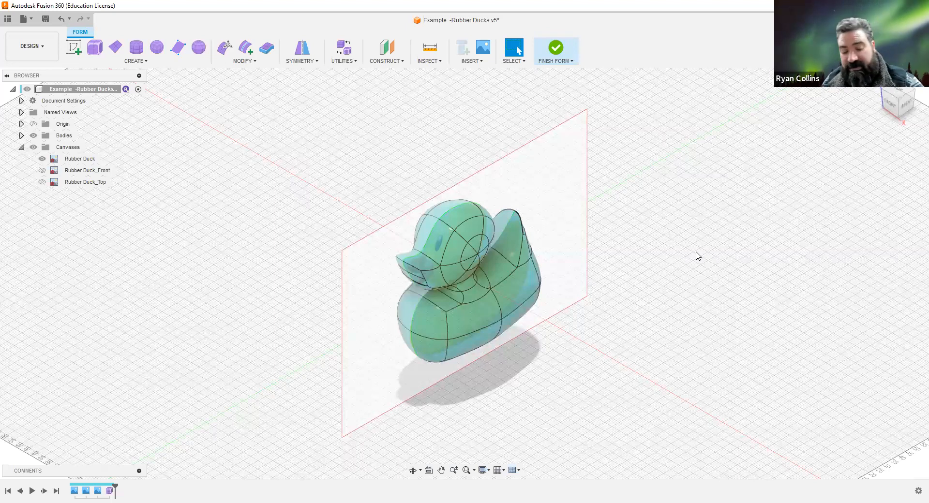
pyautogui.hotkey('ctrl', 's')
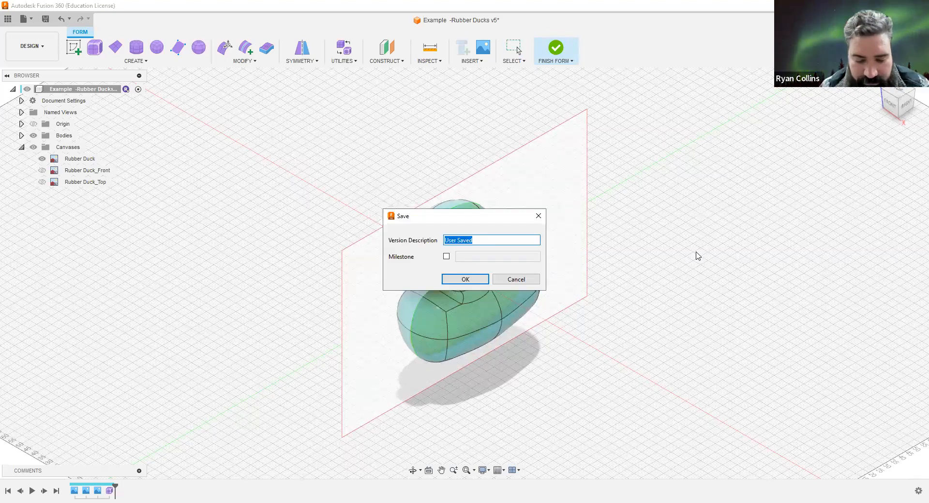
pyautogui.write('Br')
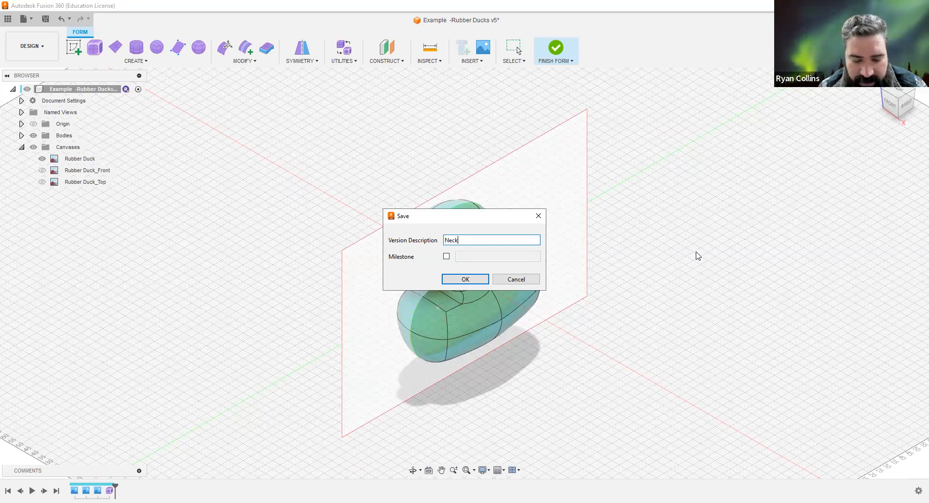
pyautogui.write('idge Done')
pyautogui.press('Return')
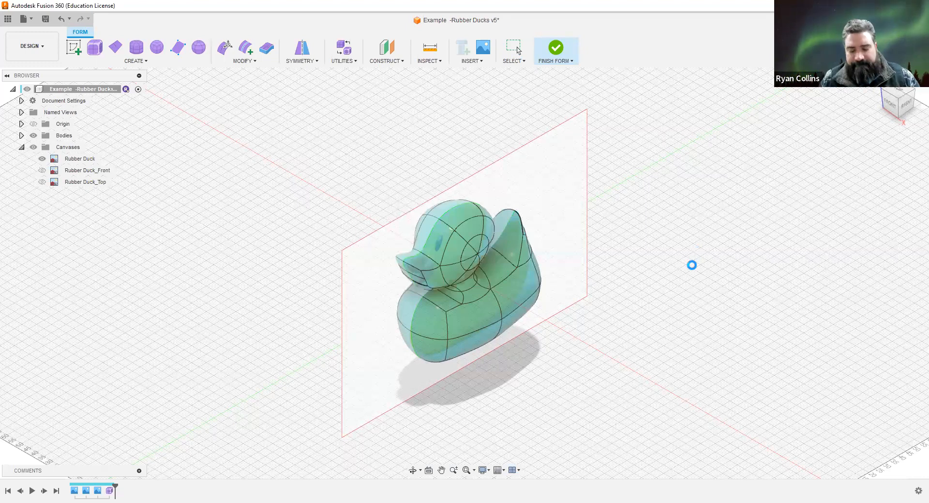
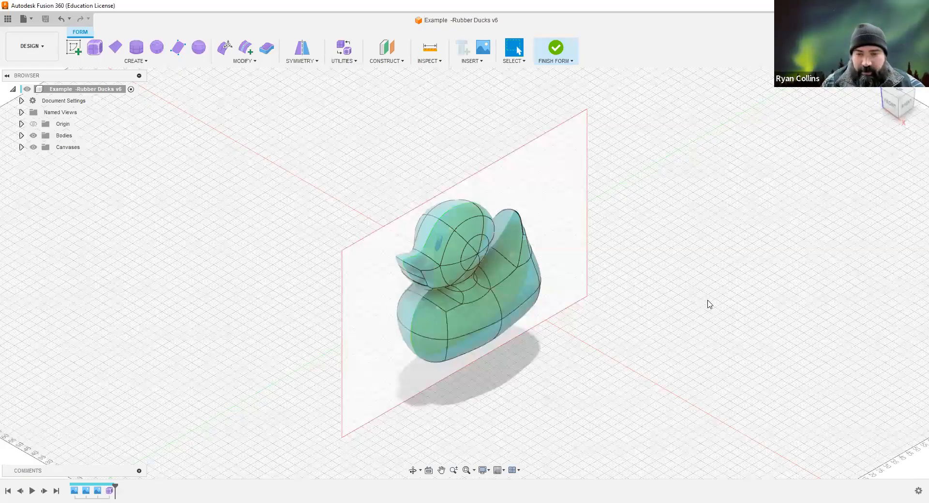
# In the right side view, reshape the back of the duck's head with Edit Form, moving its faces about 4.07 mm back and 1.92 mm down.
pyautogui.press('F4')
pyautogui.moveTo(705, 320); pyautogui.dragTo(674, 303)
pyautogui.press('Escape')
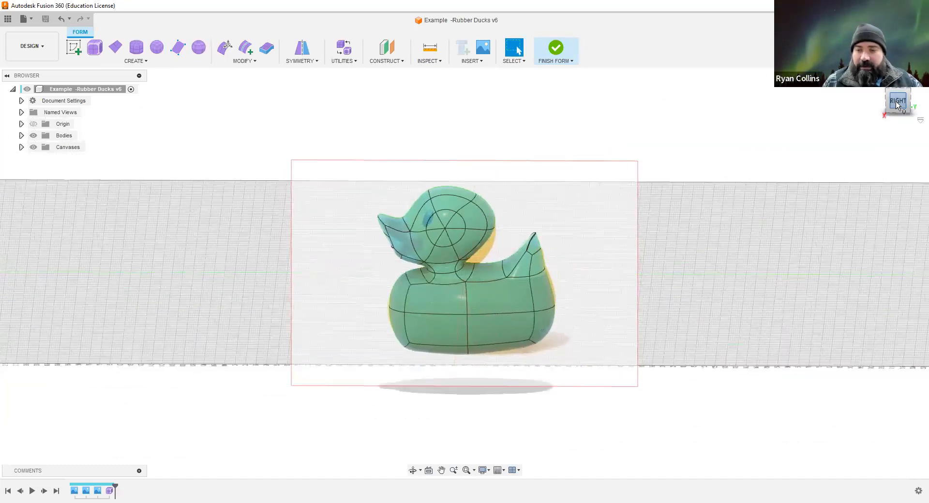
pyautogui.click(897, 102)
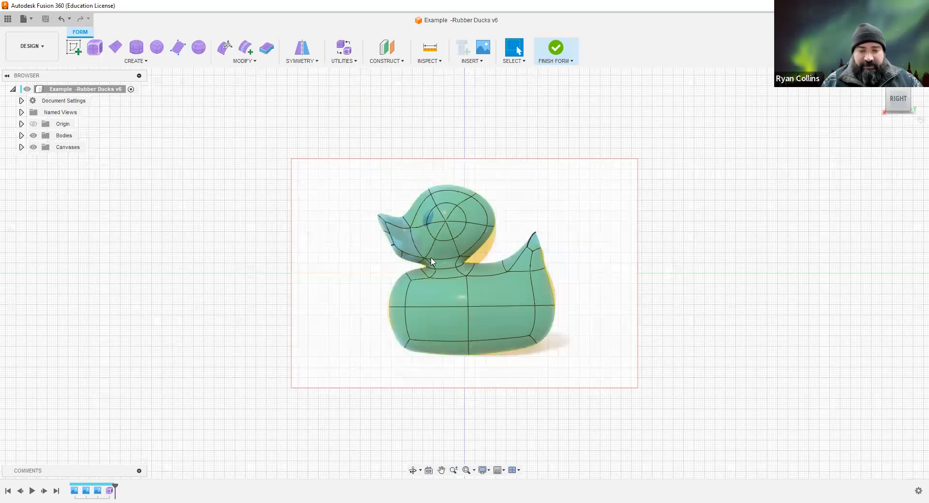
pyautogui.scroll(3, 438, 263)
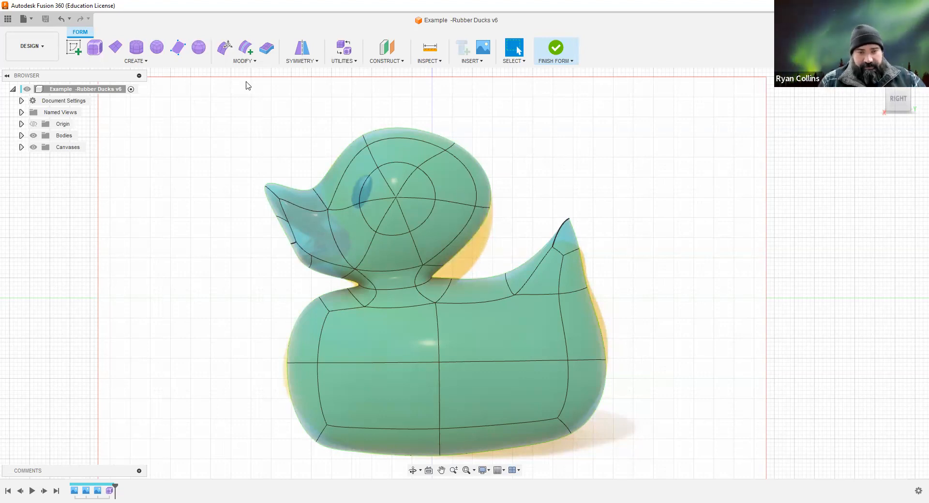
pyautogui.click(229, 52)
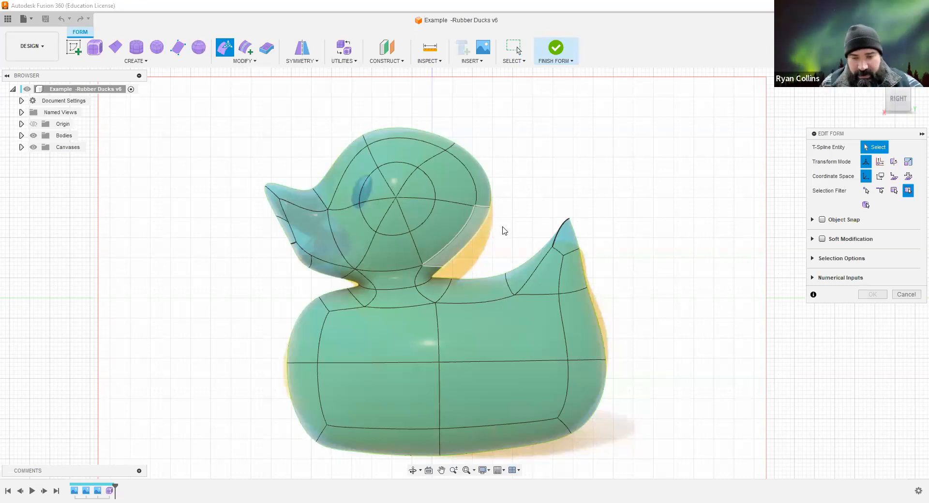
pyautogui.click(475, 220)
pyautogui.moveTo(471, 225); pyautogui.dragTo(470, 227)
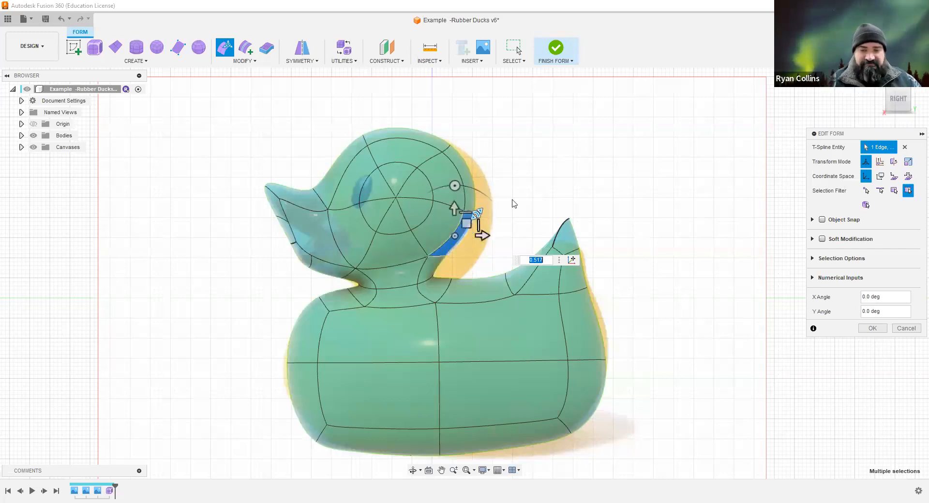
pyautogui.moveTo(516, 183); pyautogui.dragTo(471, 242)
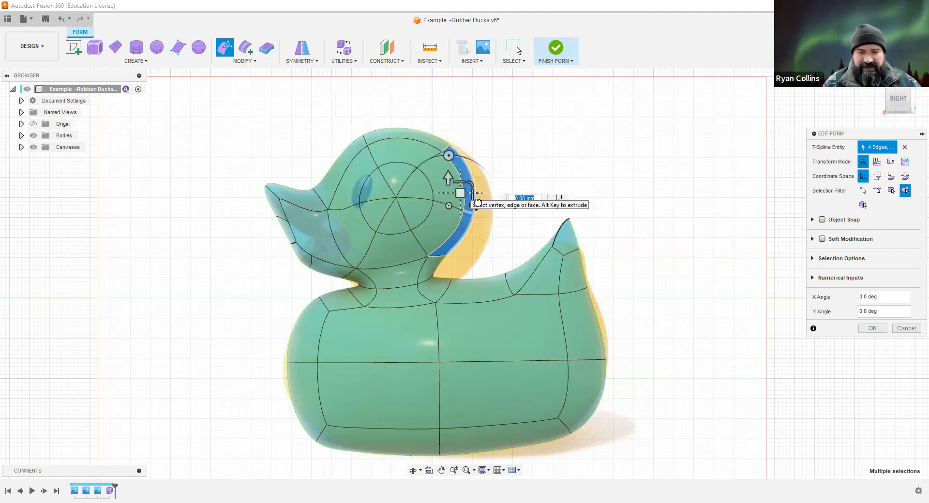
pyautogui.moveTo(477, 202); pyautogui.dragTo(493, 209)
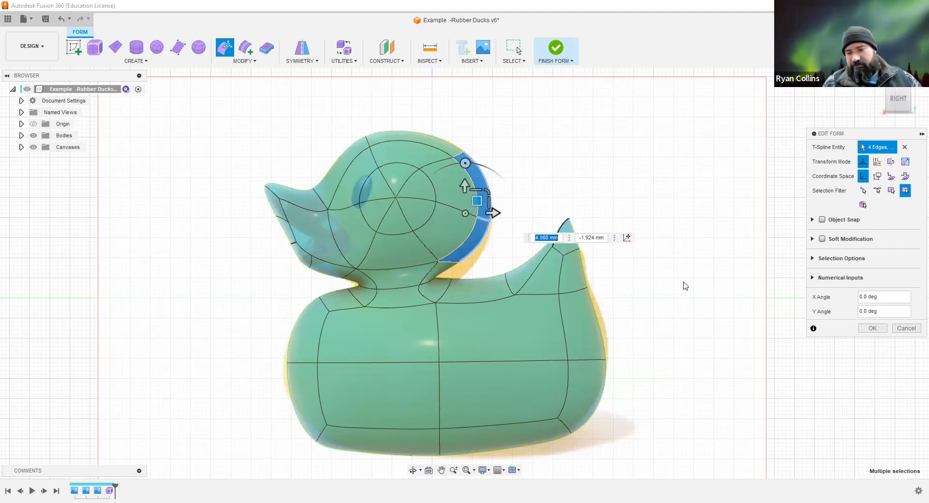
pyautogui.press('Escape')
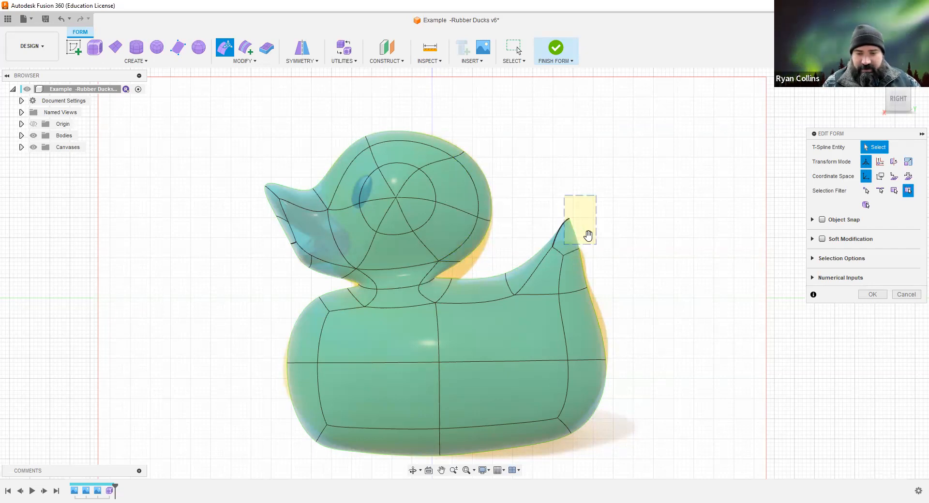
# Reposition the tip of the tail backward to follow the side reference image and finish the form edit.
pyautogui.click(588, 235)
pyautogui.moveTo(573, 196)
pyautogui.mouseDown()
pyautogui.moveTo(588, 200)
pyautogui.moveTo(572, 197)
pyautogui.mouseUp()
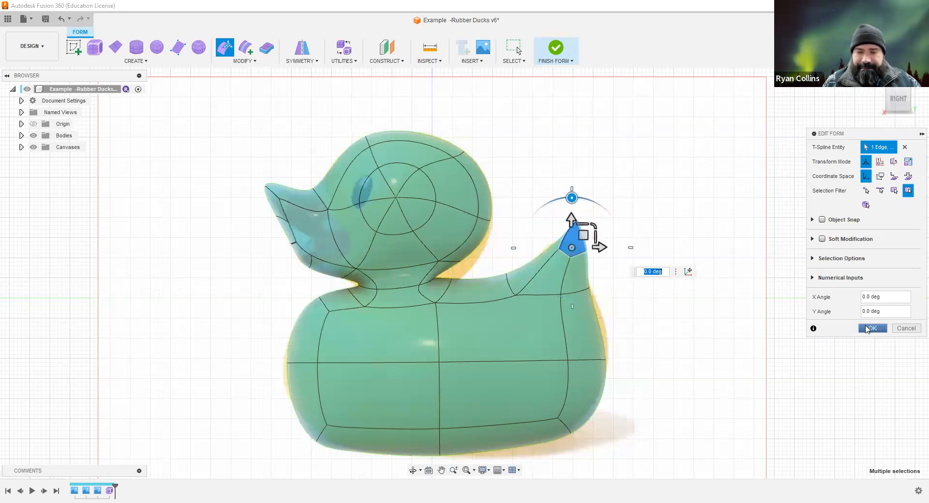
pyautogui.press('Return')
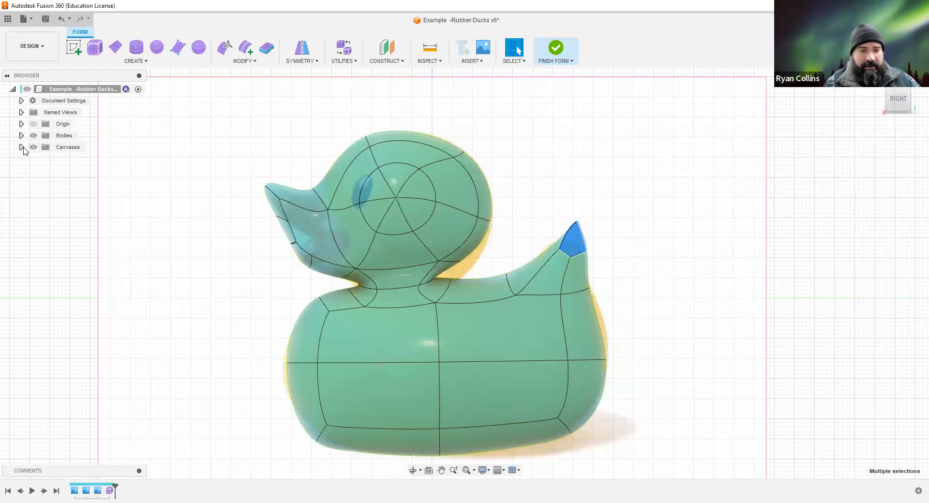
# Display the Rubber Duck_Top canvas and look at the duck from the top.
pyautogui.click(21, 147)
pyautogui.click(41, 184)
pyautogui.click(42, 183)
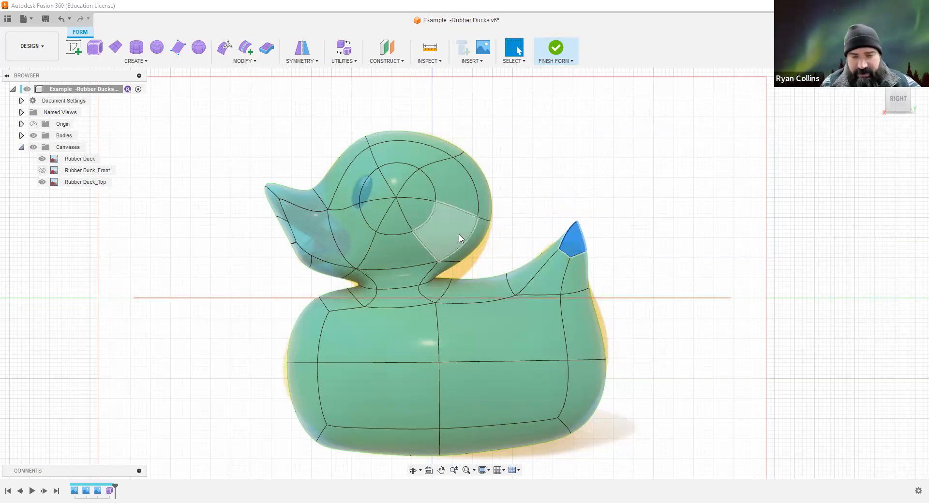
pyautogui.keyDown('shift'); pyautogui.moveTo(509, 247); pyautogui.dragTo(895, 140, button='middle'); pyautogui.keyUp('shift')
pyautogui.click(901, 101)
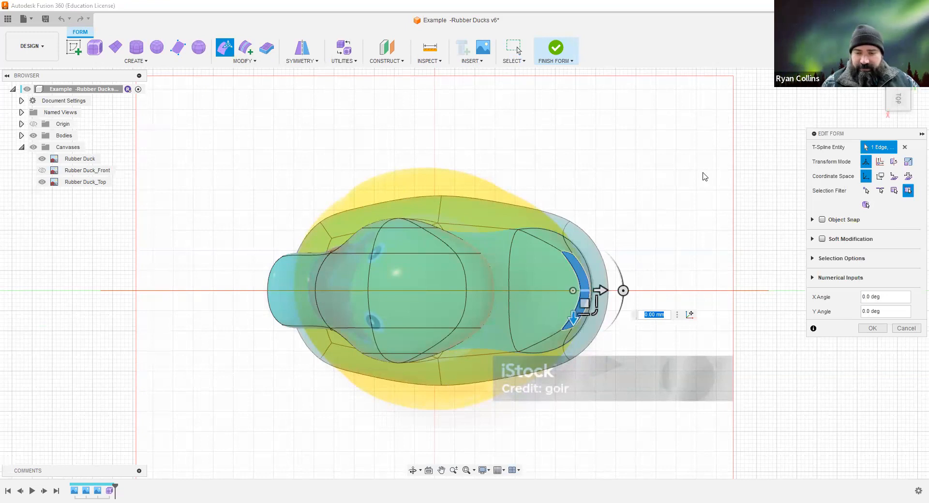
# Limit the selection to vertices and pull the body's middle side vertex about 9.62 mm outward and 5.53 mm toward the beak.
pyautogui.click(866, 192)
pyautogui.click(866, 191)
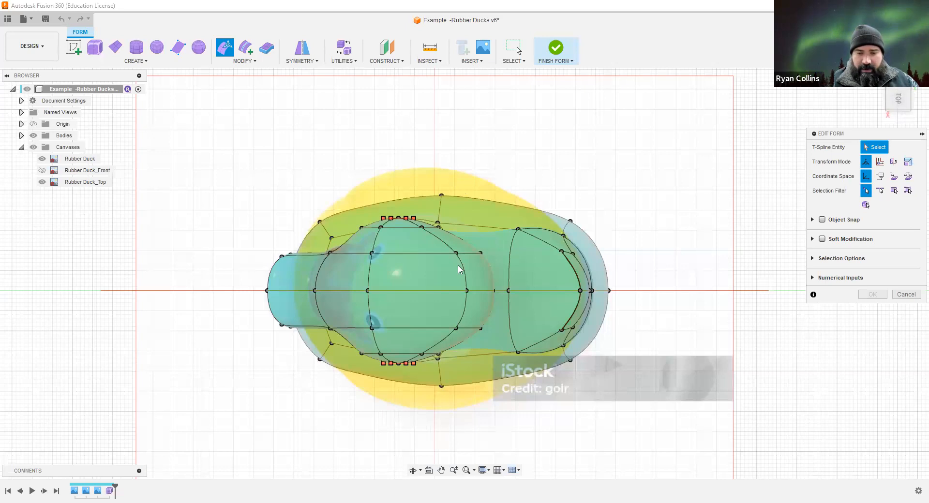
pyautogui.moveTo(428, 163); pyautogui.dragTo(454, 208)
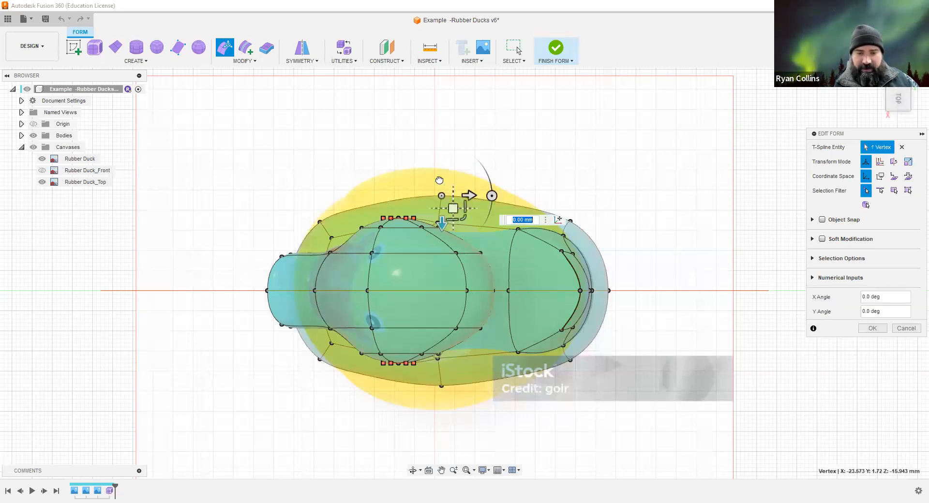
pyautogui.moveTo(453, 208); pyautogui.dragTo(430, 169)
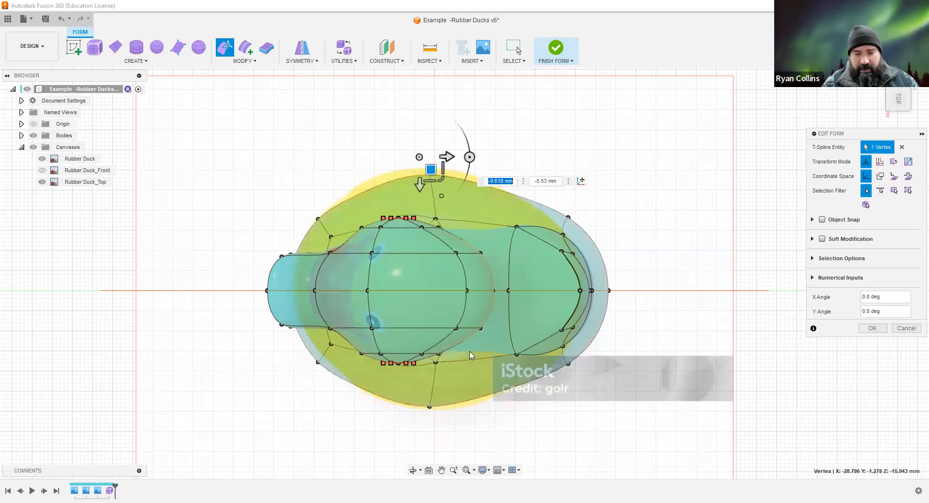
# Switch to the front view and display the Rubber Duck_Front canvas behind the duck.
pyautogui.keyDown('shift'); pyautogui.moveTo(481, 296); pyautogui.dragTo(536, 312, button='middle'); pyautogui.keyUp('shift')
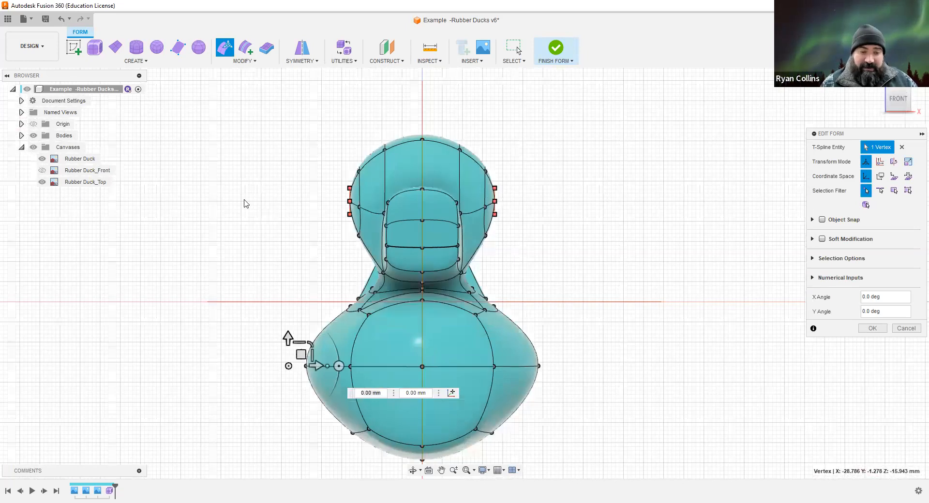
pyautogui.click(39, 169)
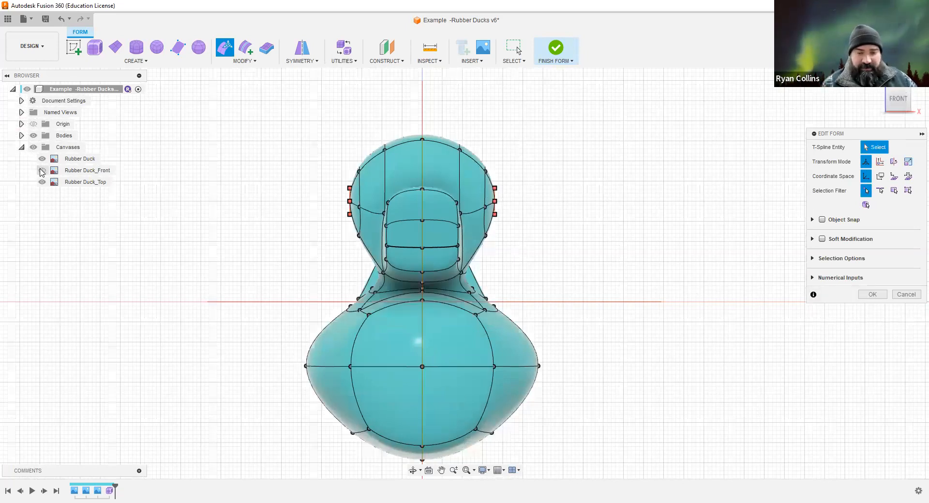
pyautogui.click(42, 170)
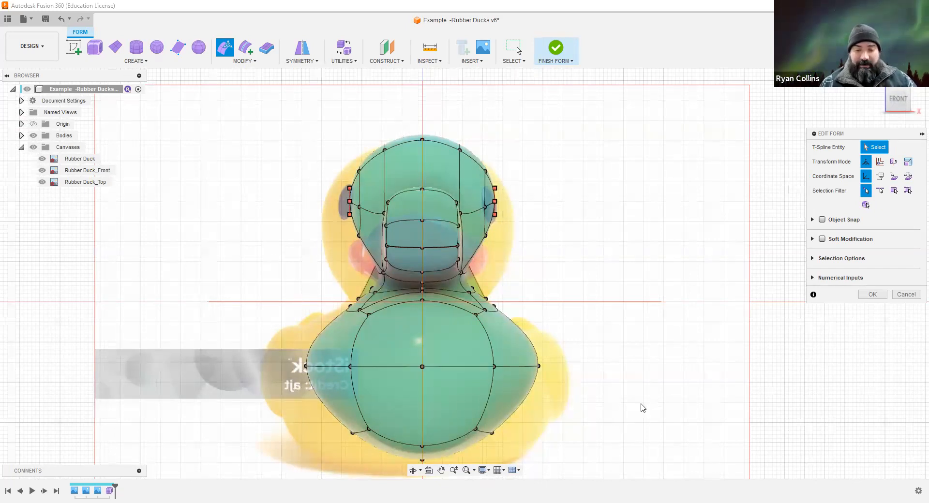
pyautogui.moveTo(643, 408); pyautogui.dragTo(657, 338, button='middle')
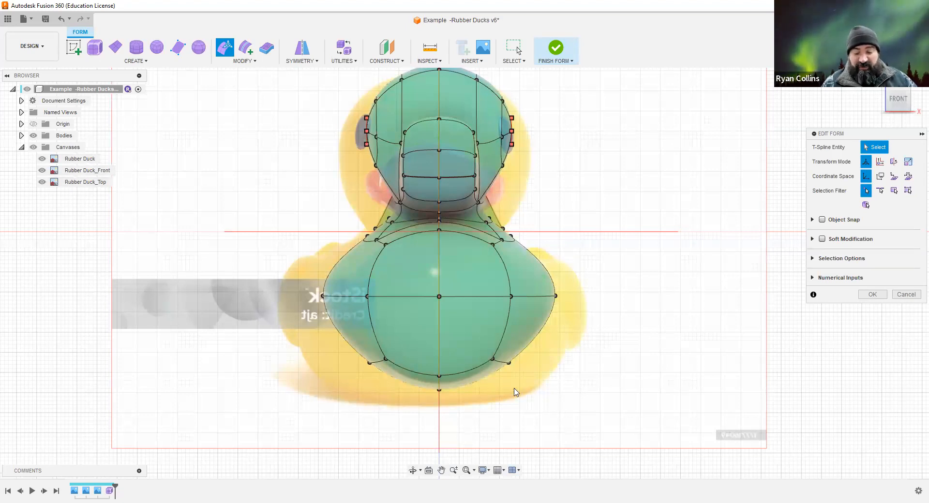
# Widen the body by moving its lower side vertices about 12.98 mm outward and 6.25 mm down, and its mid-height side vertices 4.21 mm outward.
pyautogui.moveTo(466, 335); pyautogui.dragTo(536, 387)
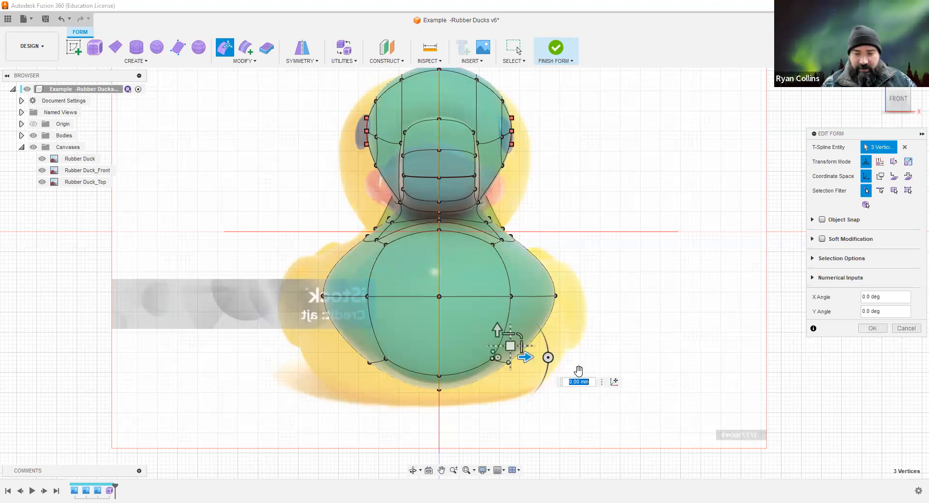
pyautogui.moveTo(556, 279); pyautogui.dragTo(547, 279)
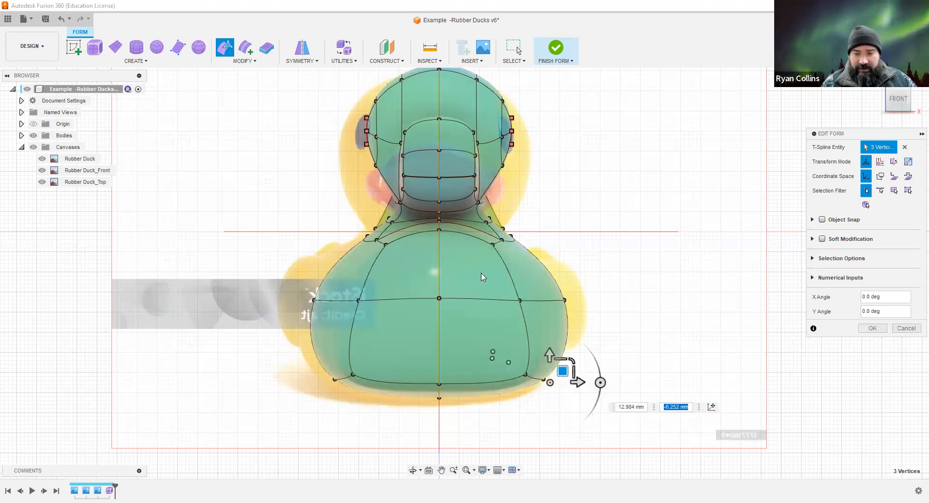
pyautogui.moveTo(481, 273); pyautogui.dragTo(602, 321)
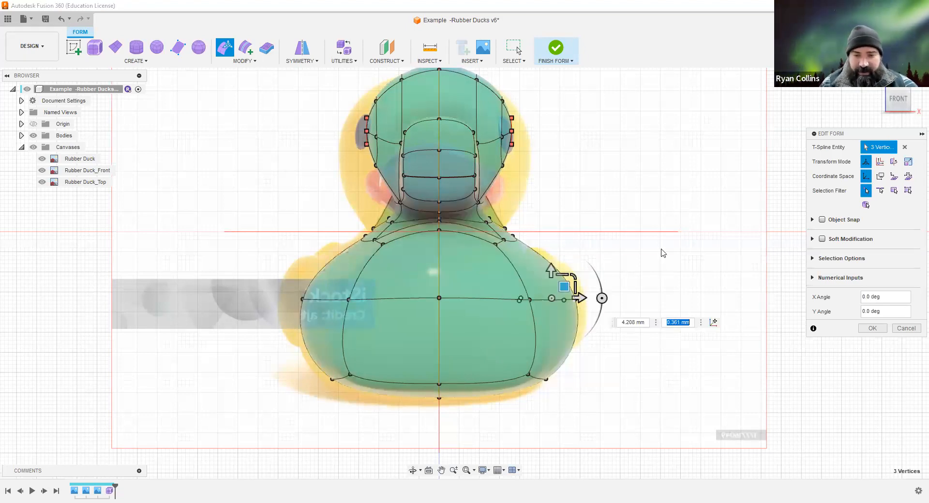
pyautogui.keyDown('shift'); pyautogui.moveTo(572, 253); pyautogui.dragTo(605, 273, button='middle'); pyautogui.keyUp('shift')
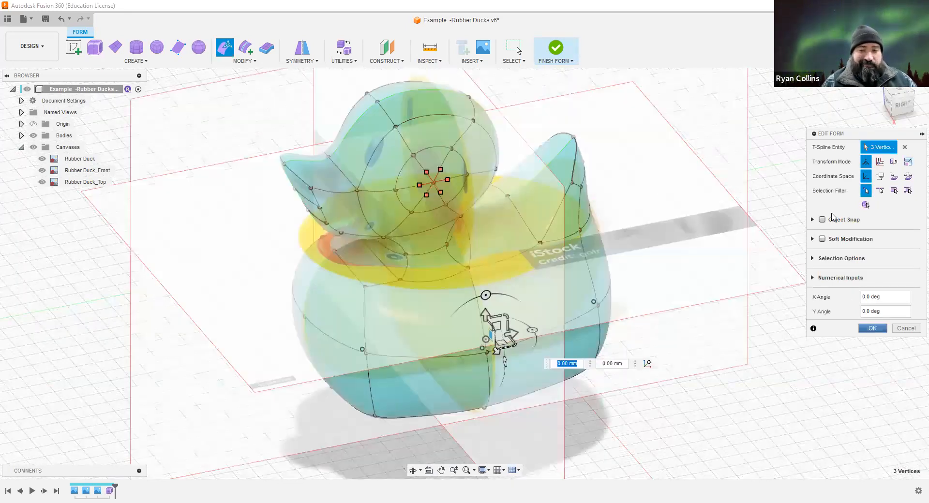
pyautogui.press('Escape')
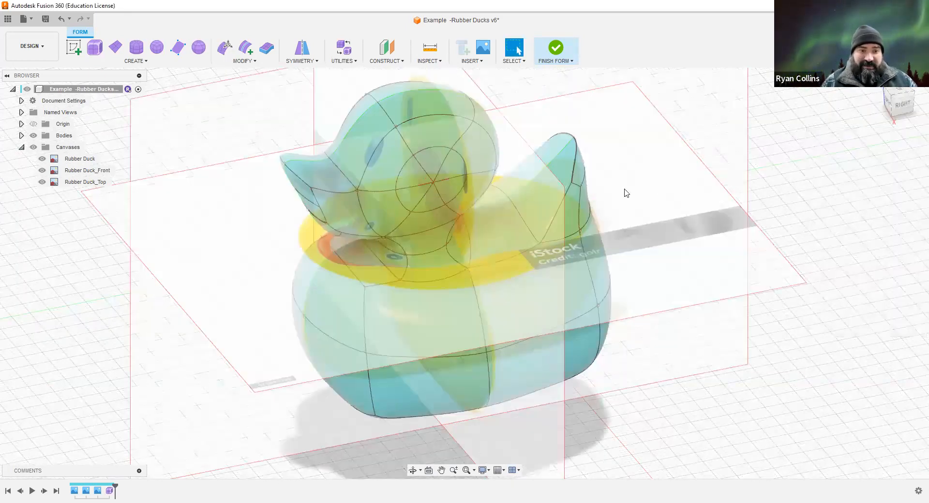
# View the duck from the right side and select all the faces of its head down to the neck.
pyautogui.click(42, 184)
pyautogui.press('Escape')
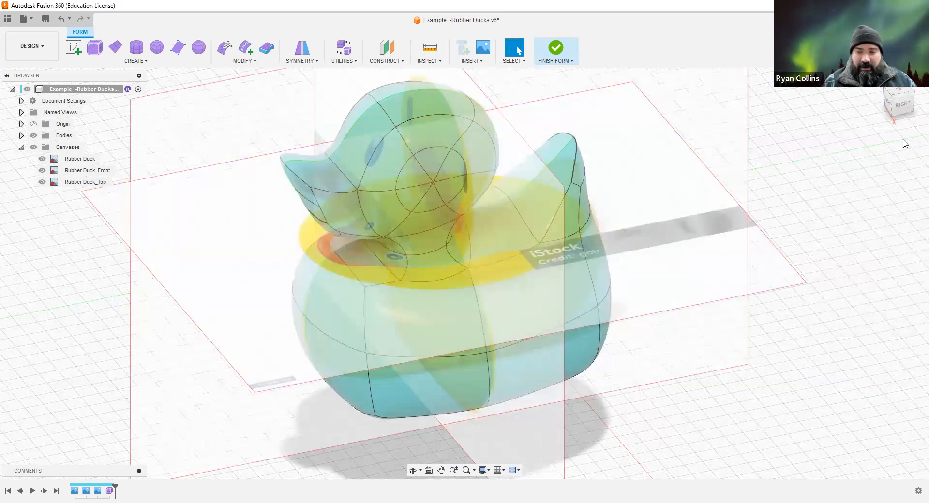
pyautogui.click(893, 112)
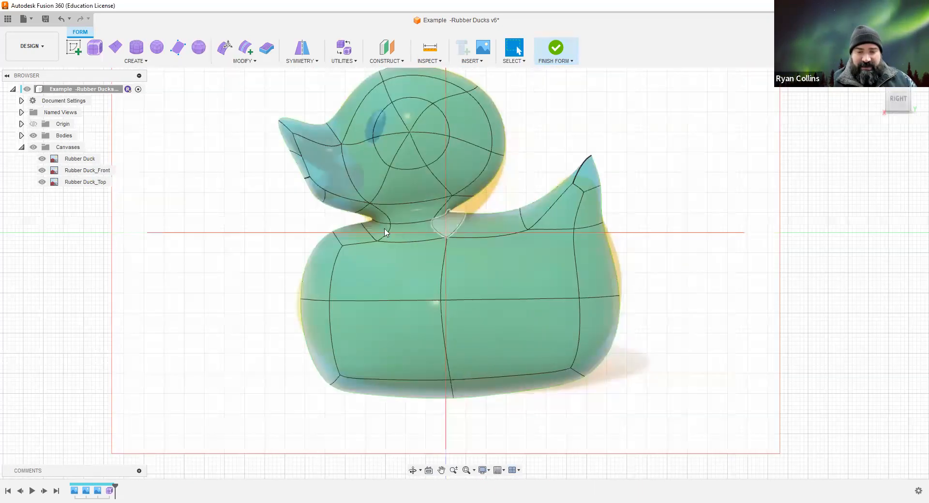
pyautogui.scroll(-2, 270, 126)
pyautogui.moveTo(237, 113); pyautogui.dragTo(451, 227)
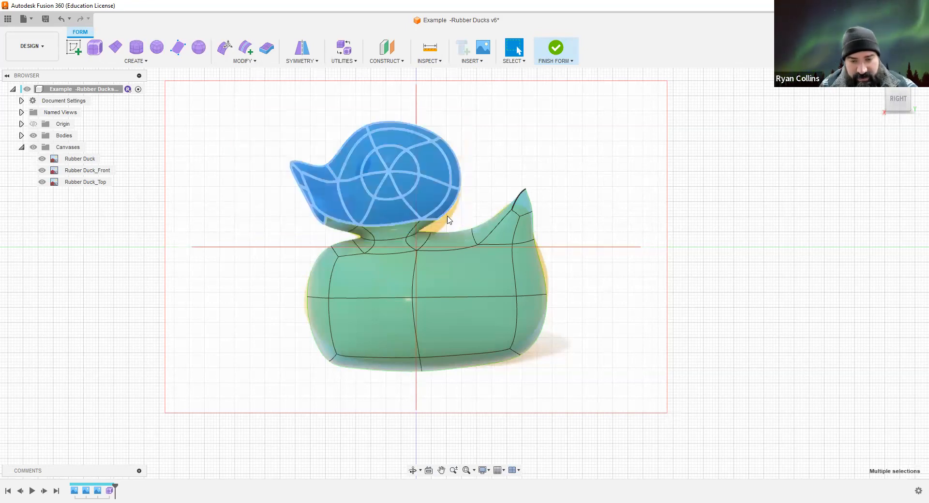
pyautogui.scroll(5, 510, 220)
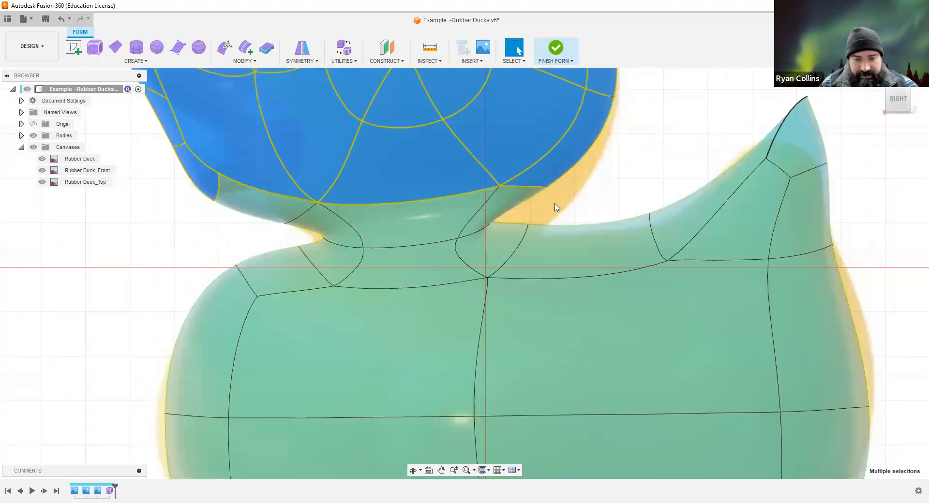
pyautogui.moveTo(599, 166); pyautogui.dragTo(172, 205)
pyautogui.scroll(-6, 454, 249)
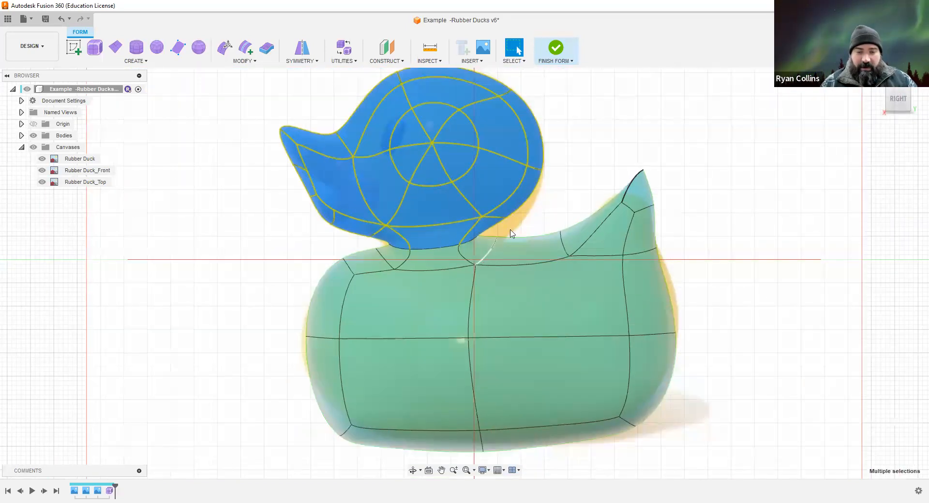
# Start Edit Form, try moving the head's vertices 21.84 mm forward and 31.698 mm up, and undo the move.
pyautogui.click(224, 47)
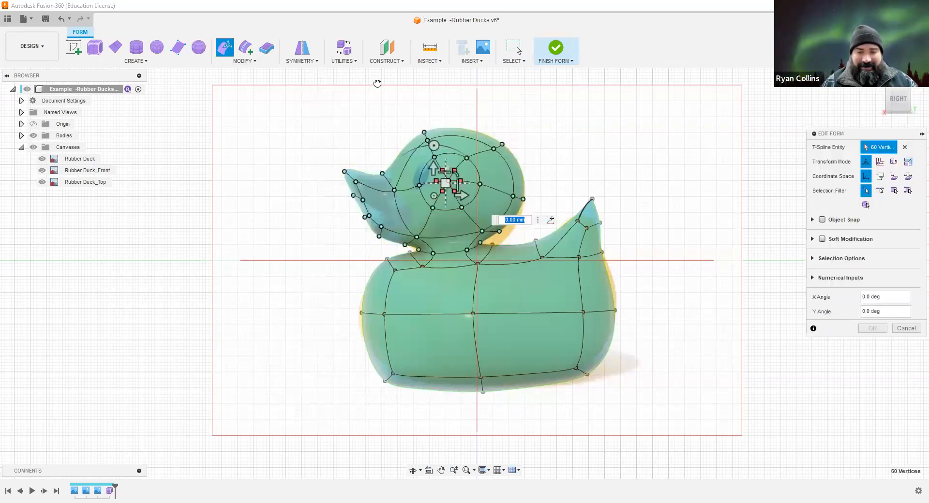
pyautogui.moveTo(378, 85); pyautogui.dragTo(500, 222)
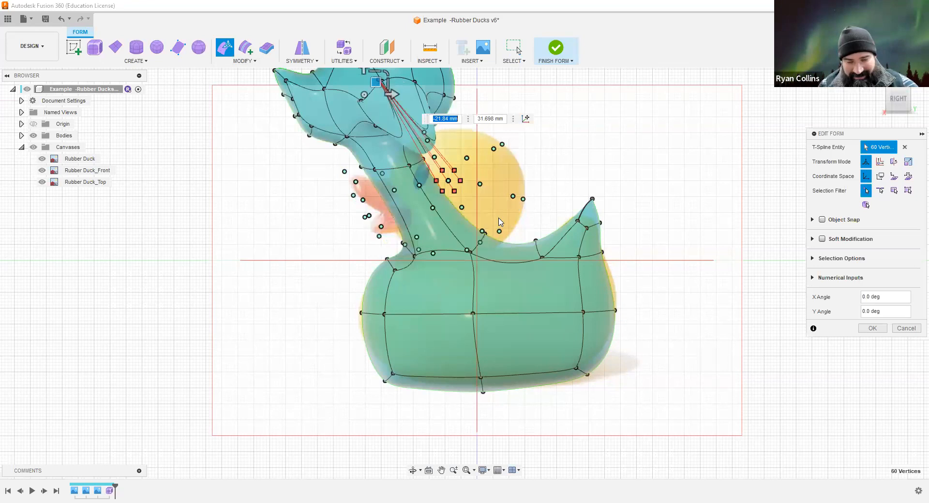
pyautogui.hotkey('ctrl', 'z')
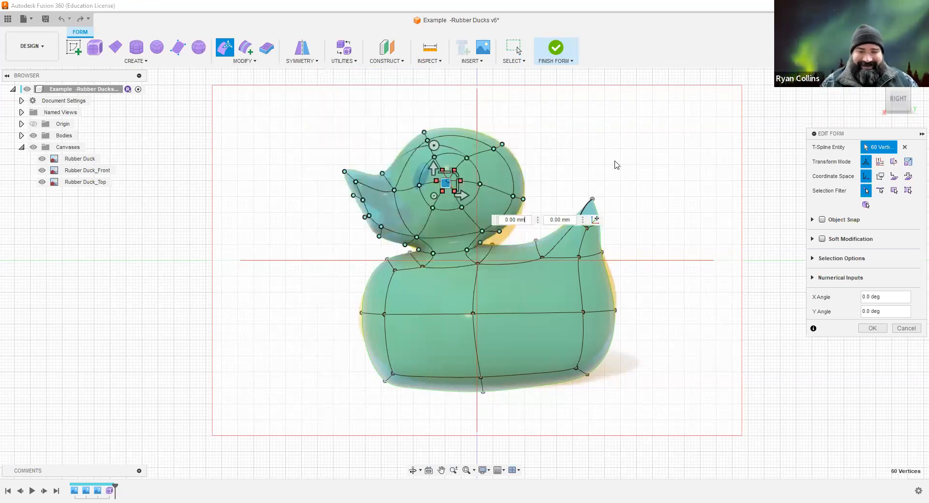
# Limit the selection to faces and pull all the head faces 15.47 mm forward and 25.024 mm up to stretch the neck.
pyautogui.click(894, 191)
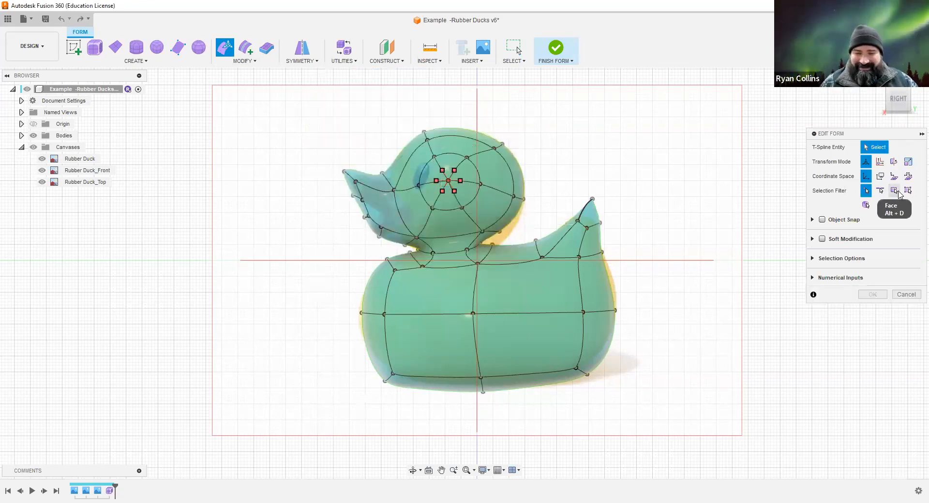
pyautogui.click(897, 192)
pyautogui.moveTo(306, 112); pyautogui.dragTo(540, 237)
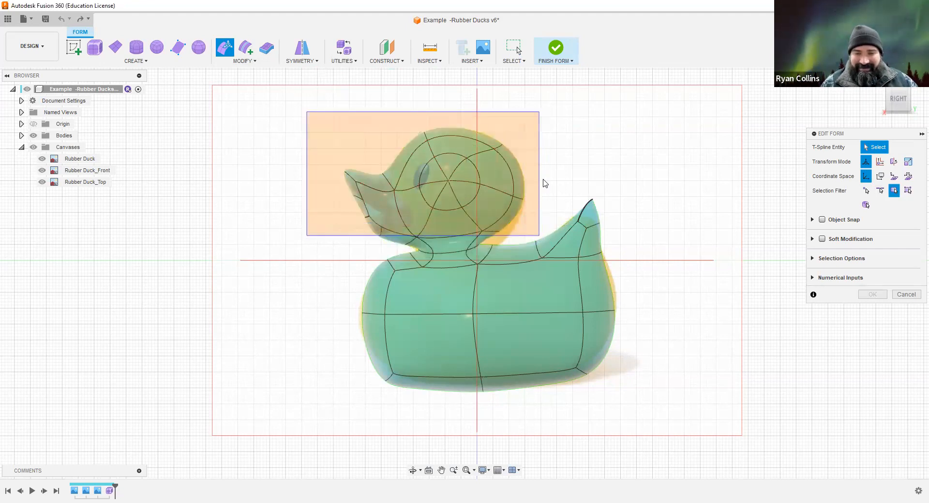
pyautogui.moveTo(559, 120); pyautogui.dragTo(339, 233)
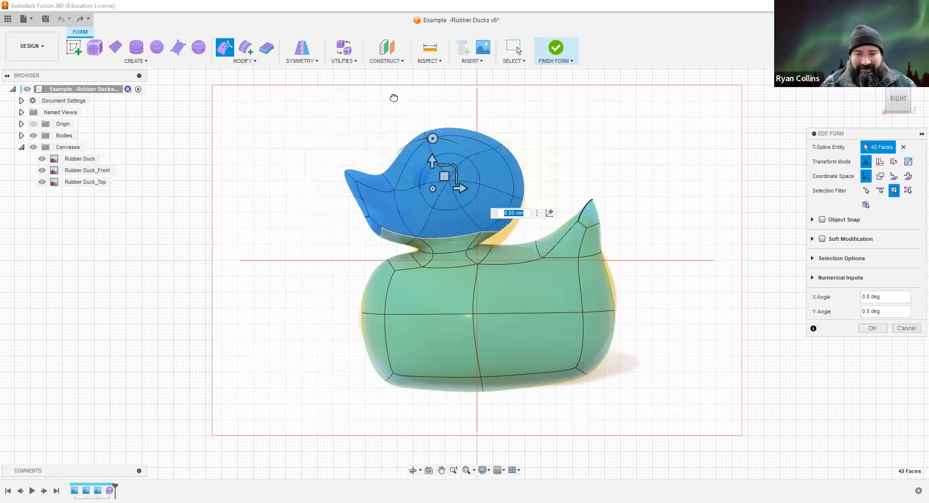
pyautogui.moveTo(394, 97); pyautogui.dragTo(389, 94)
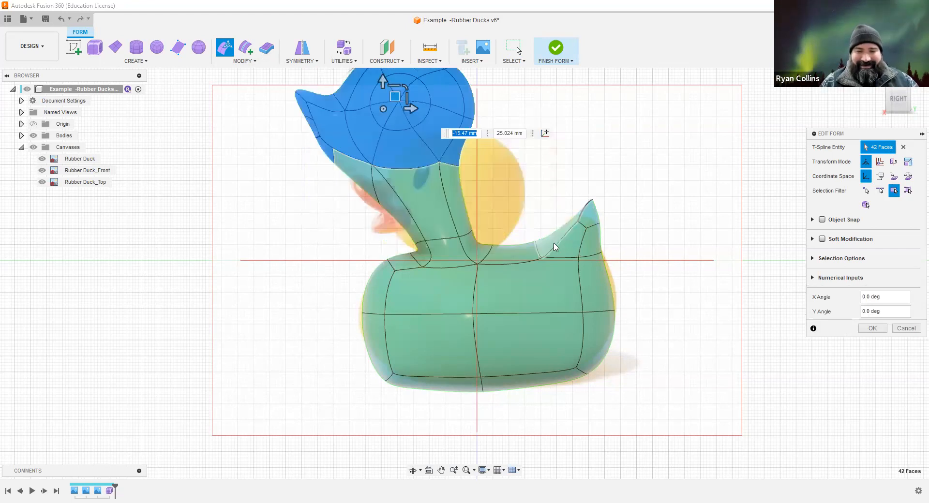
# Tilt the head faces 15 degrees so the beak dips, and shift them farther forward and 14.094 mm up.
pyautogui.scroll(-3, 551, 187)
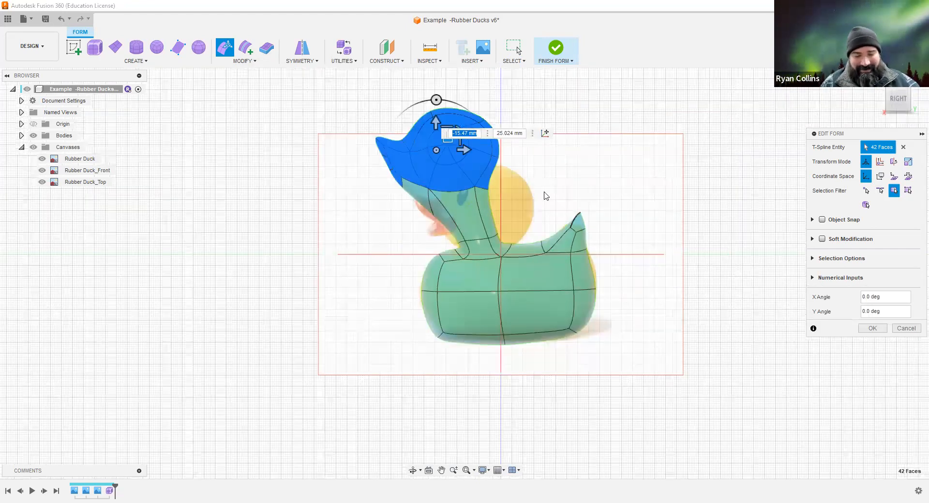
pyautogui.moveTo(499, 191); pyautogui.dragTo(498, 210, button='middle')
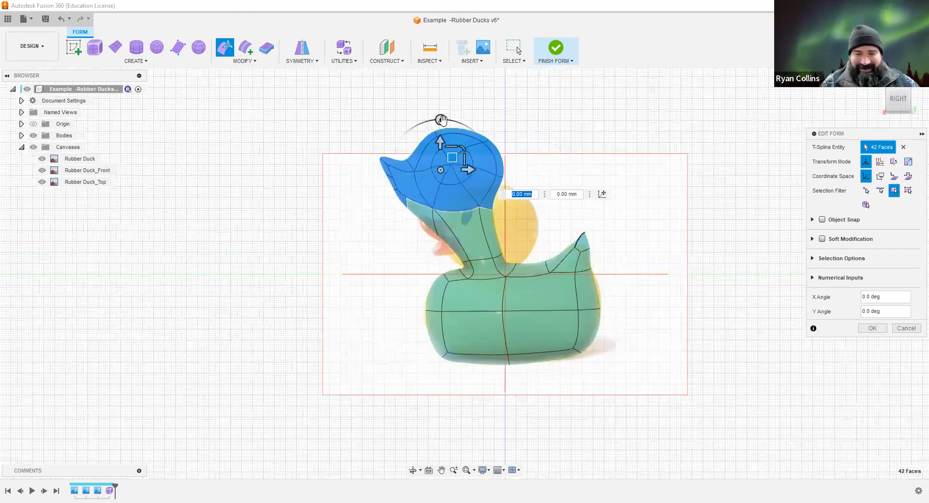
pyautogui.moveTo(425, 125); pyautogui.dragTo(416, 134)
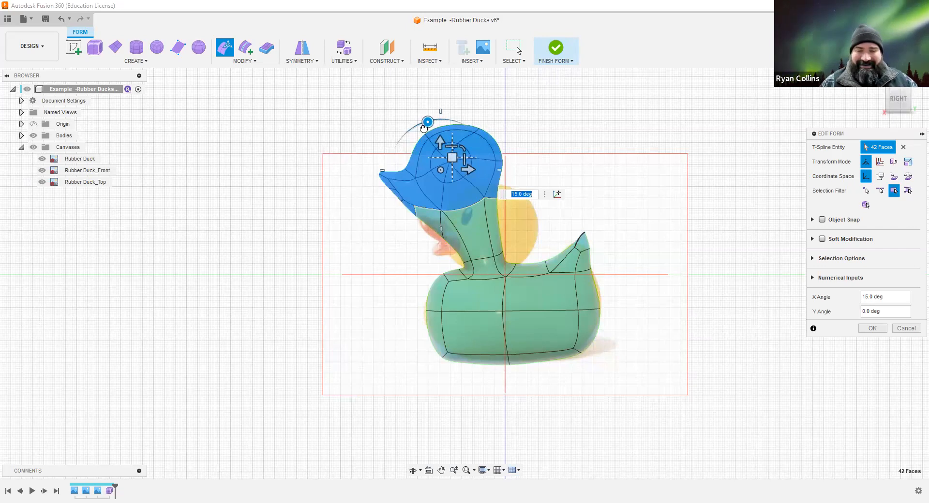
pyautogui.moveTo(452, 159); pyautogui.dragTo(424, 129)
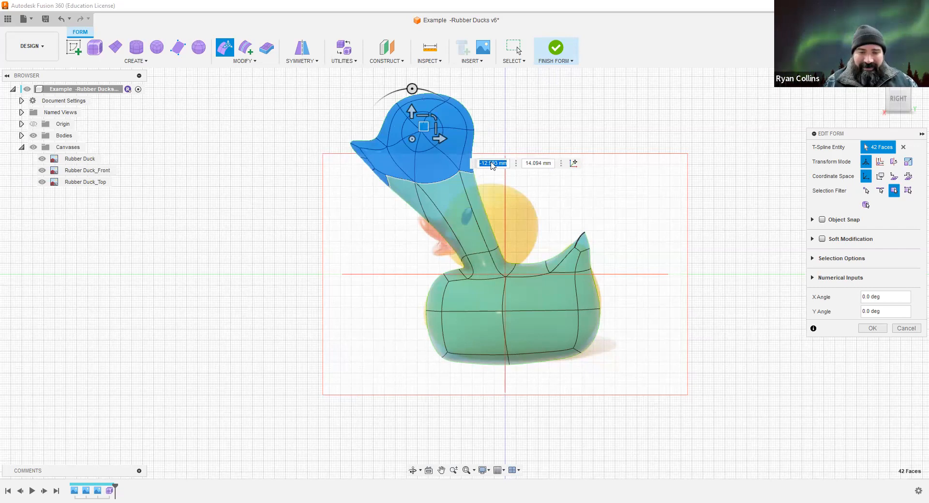
pyautogui.click(383, 191)
# Limit the selection to edges and rotate the two edges under the beak by 5 degrees.
pyautogui.scroll(3, 383, 188)
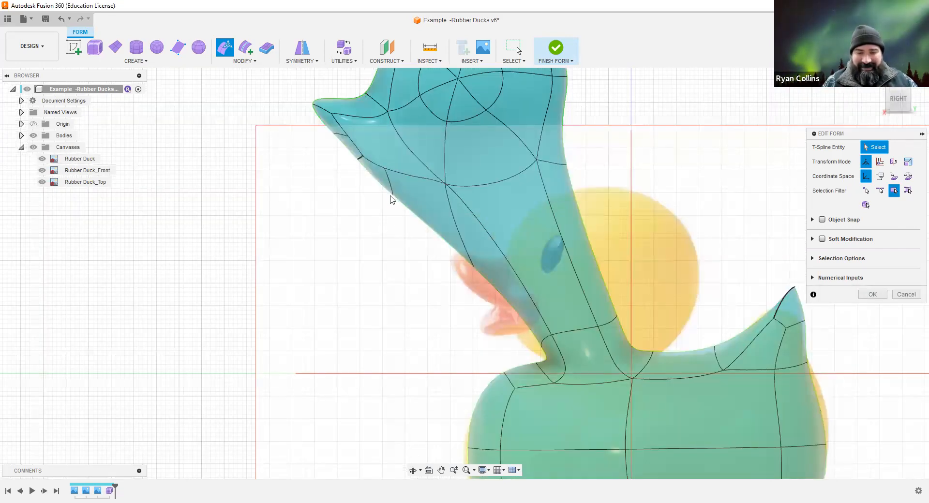
pyautogui.click(879, 191)
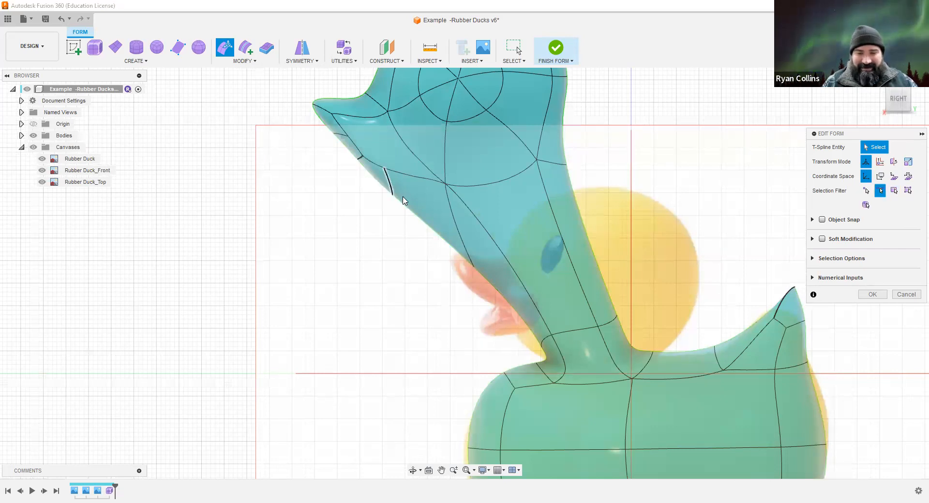
pyautogui.doubleClick(427, 159)
pyautogui.moveTo(415, 121); pyautogui.dragTo(473, 151)
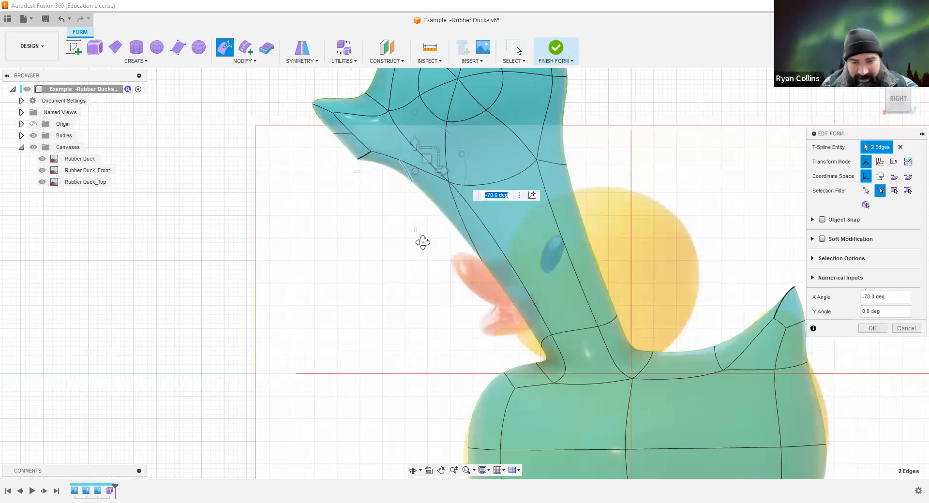
pyautogui.keyDown('shift'); pyautogui.moveTo(478, 243); pyautogui.dragTo(407, 250, button='middle'); pyautogui.keyUp('shift')
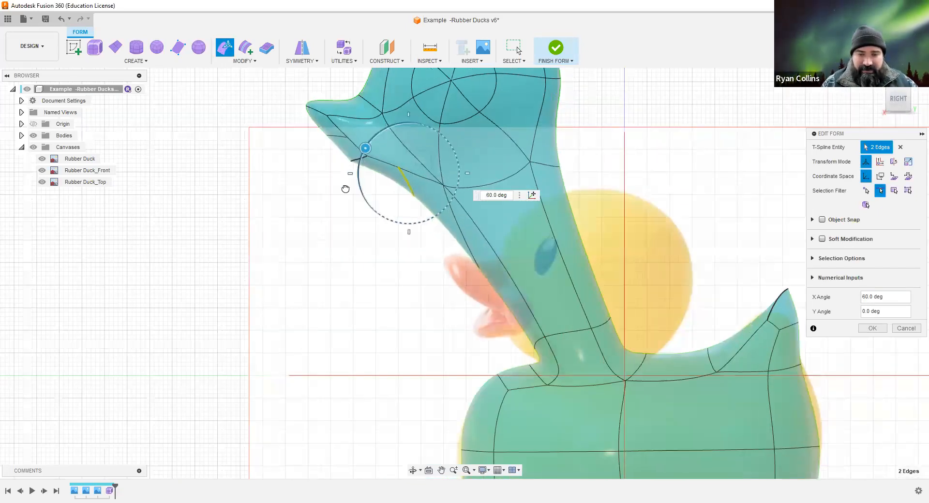
pyautogui.moveTo(345, 189); pyautogui.dragTo(399, 95)
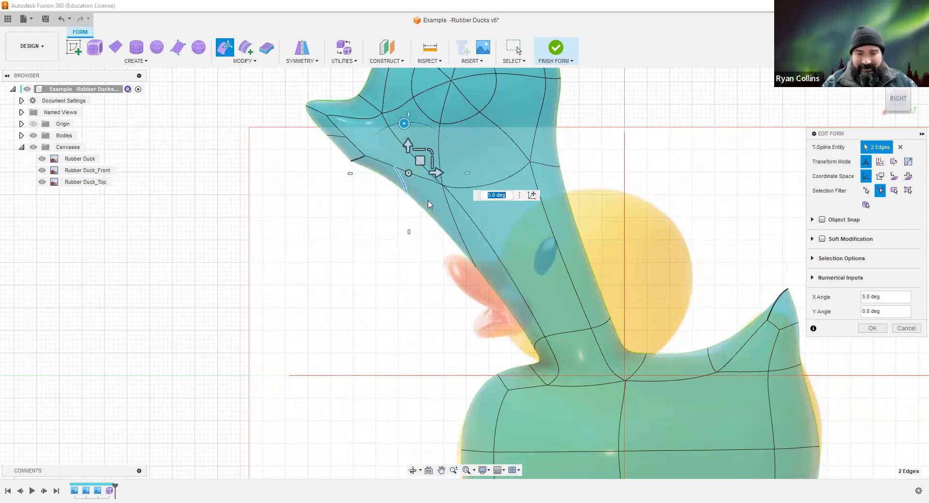
pyautogui.click(790, 227)
# Move the throat face below the beak 1.605 mm forward and 3.211 mm up, and finish the form edit.
pyautogui.click(894, 190)
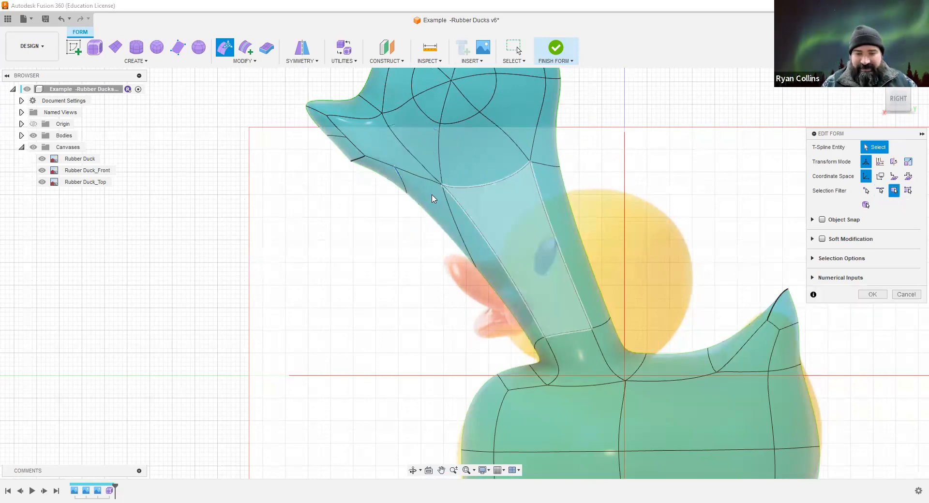
pyautogui.click(434, 200)
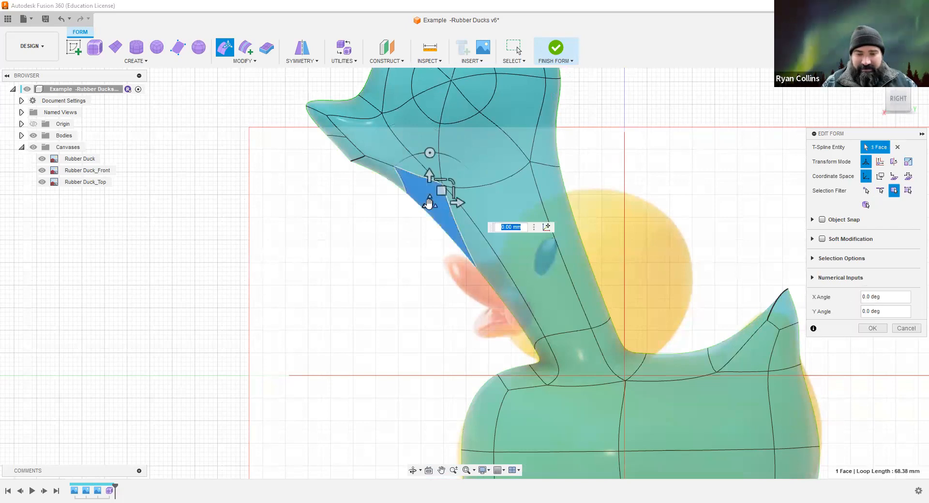
pyautogui.moveTo(437, 192)
pyautogui.mouseDown()
pyautogui.moveTo(445, 198)
pyautogui.moveTo(442, 189)
pyautogui.mouseUp()
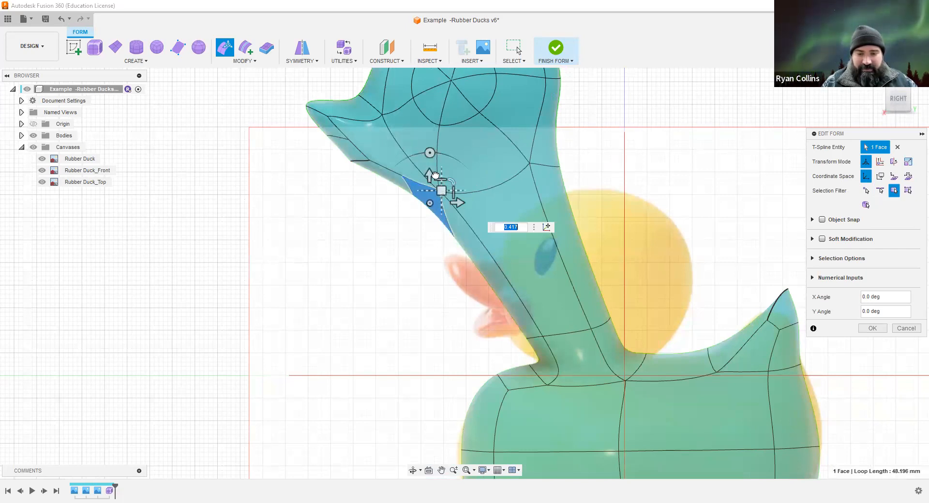
pyautogui.moveTo(435, 175); pyautogui.dragTo(427, 161)
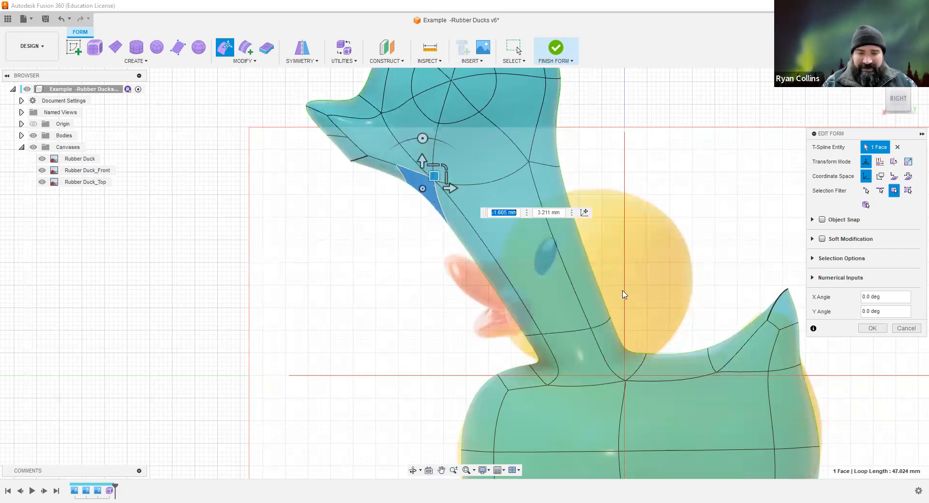
pyautogui.scroll(-1, 663, 290)
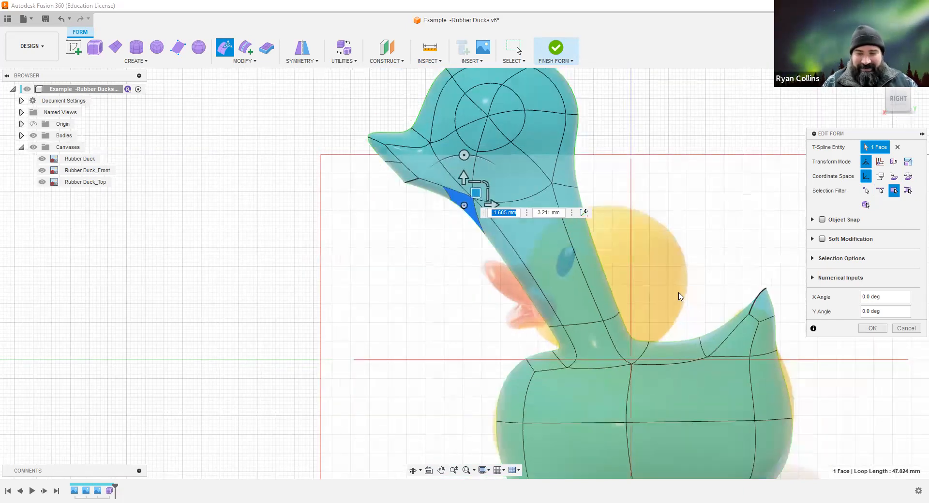
pyautogui.scroll(-2, 680, 297)
pyautogui.click(629, 228)
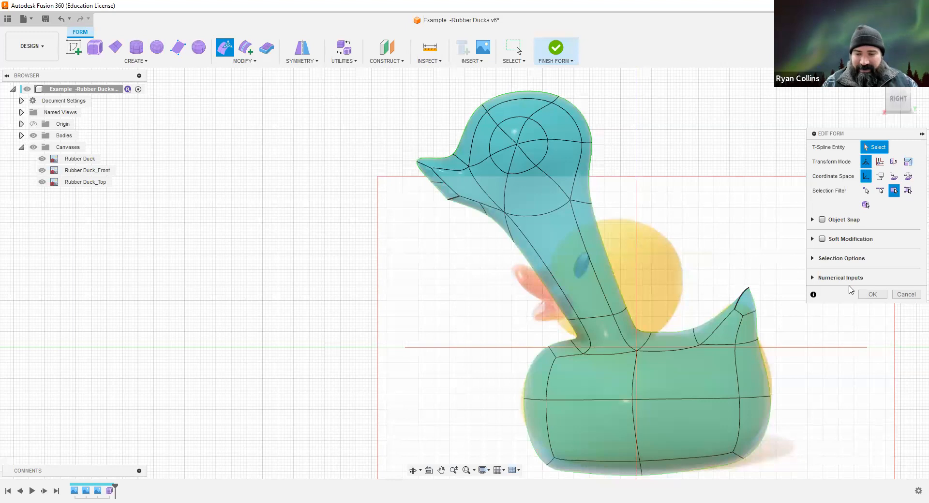
pyautogui.click(872, 294)
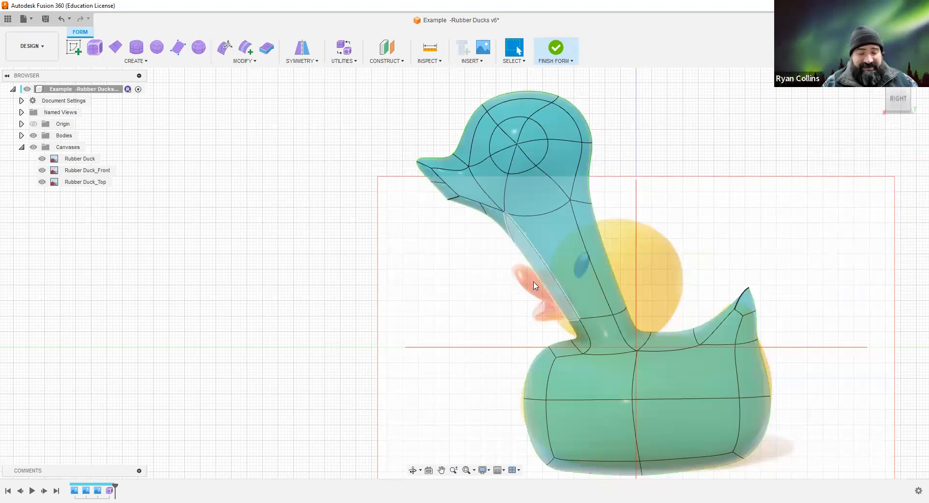
# Restart Edit Form in the right side view and nudge the face at the front base of the neck 0.336 mm forward and 0.671 mm up.
pyautogui.moveTo(519, 294)
pyautogui.keyDown('shift'); pyautogui.mouseDown(button='middle')
pyautogui.moveTo(583, 294)
pyautogui.moveTo(502, 295)
pyautogui.mouseUp(button='middle'); pyautogui.keyUp('shift')
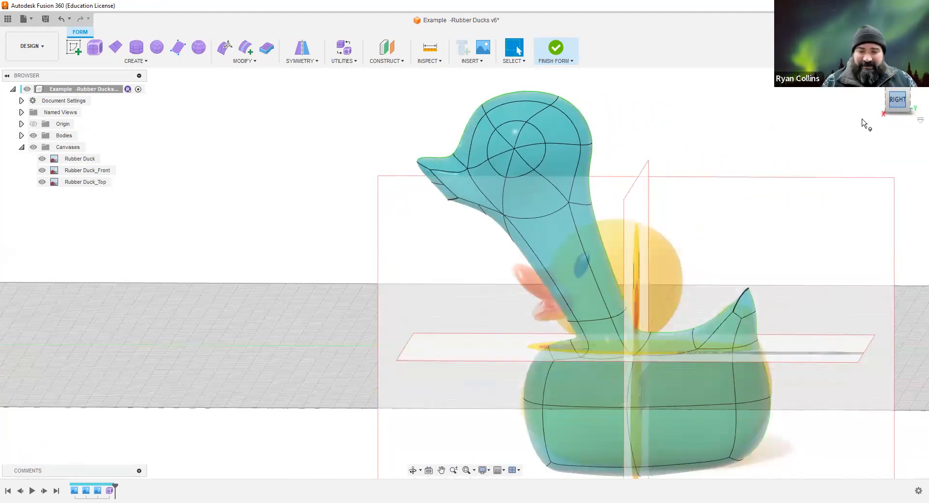
pyautogui.click(897, 100)
pyautogui.scroll(5, 643, 295)
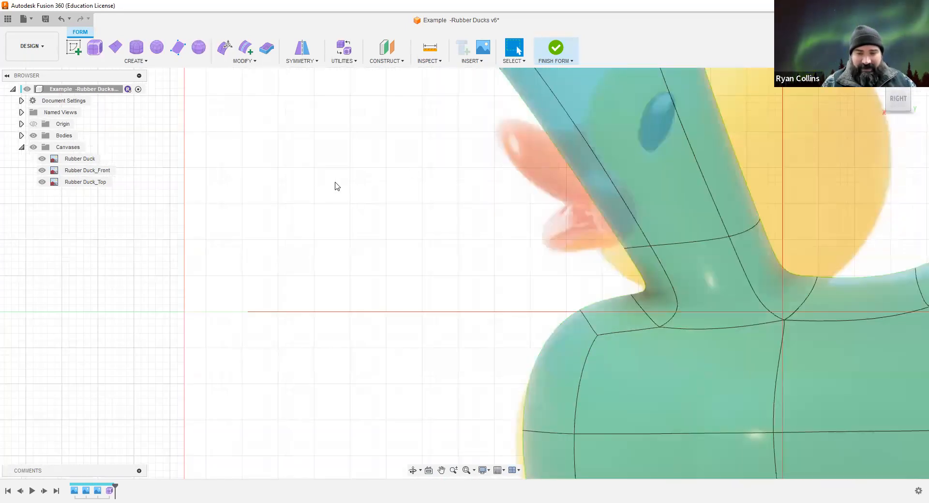
pyautogui.click(224, 47)
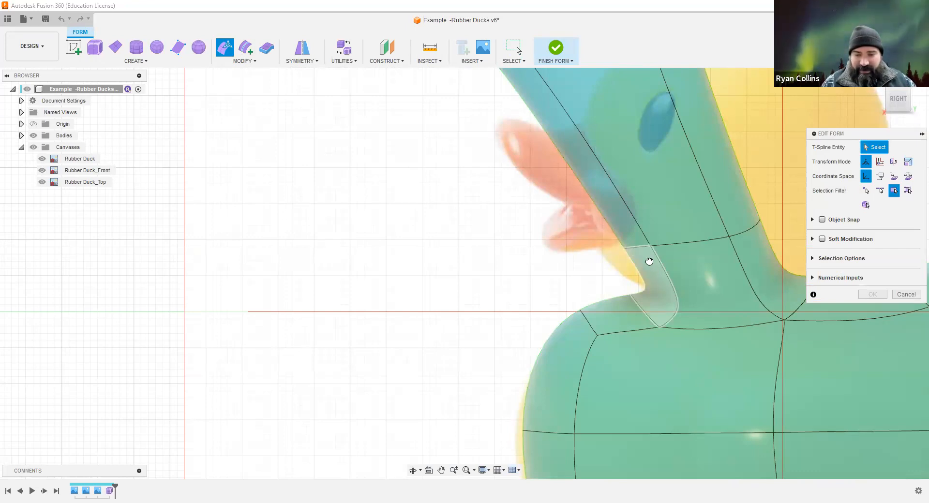
pyautogui.click(644, 296)
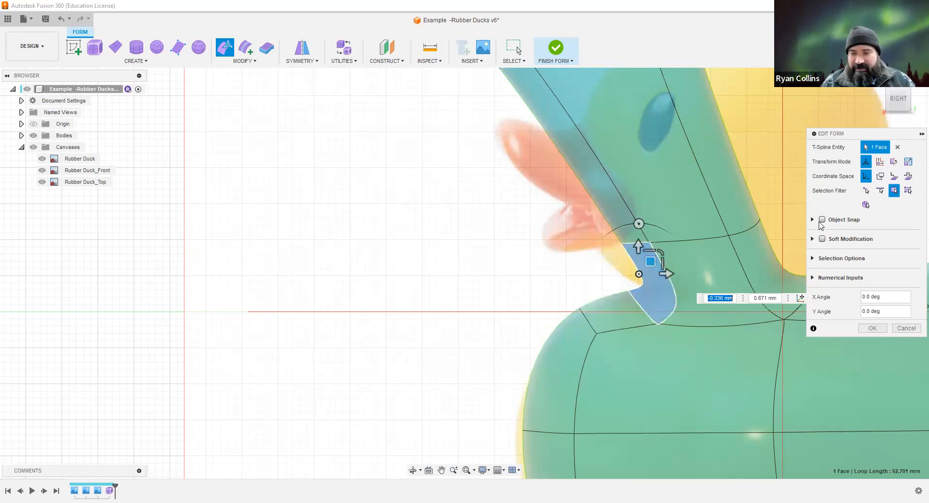
# Move the edge where the front of the neck meets the body 3.961 mm forward and 0.269 mm down.
pyautogui.click(646, 309)
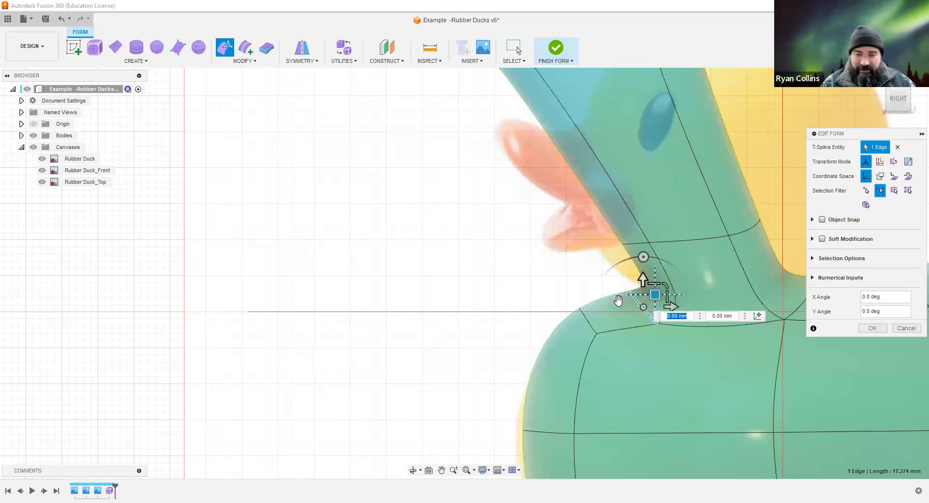
pyautogui.moveTo(618, 301); pyautogui.dragTo(614, 394)
pyautogui.scroll(-1, 596, 397)
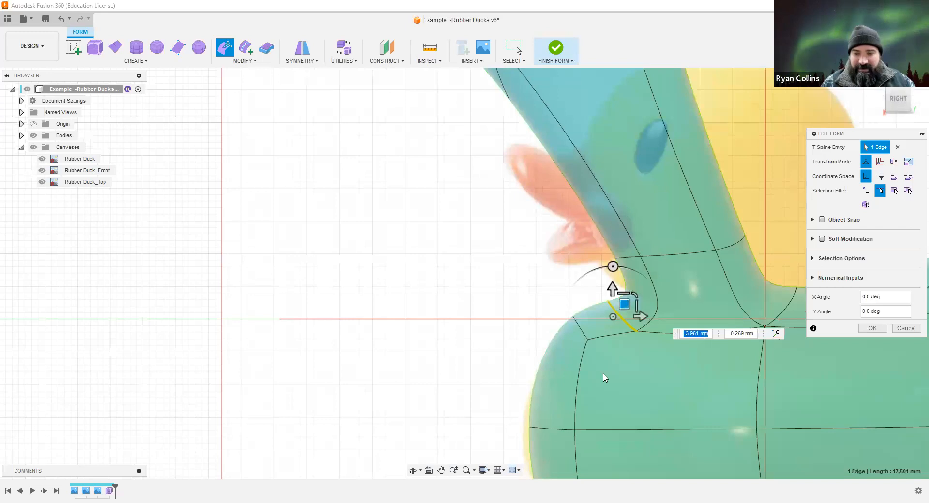
pyautogui.scroll(-3, 725, 231)
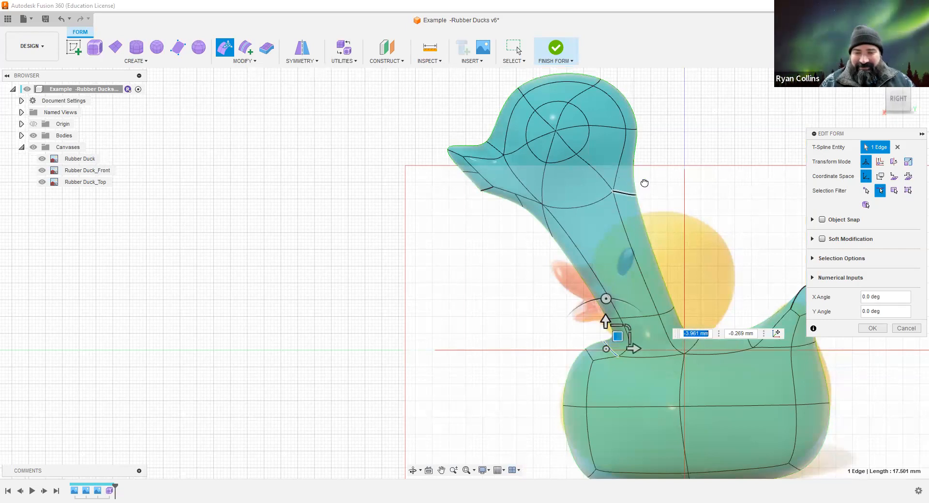
# Nudge the edge at the back of the neck below the head 0.144 mm forward and 0.288 mm up, and finish the form edit.
pyautogui.press('Up')
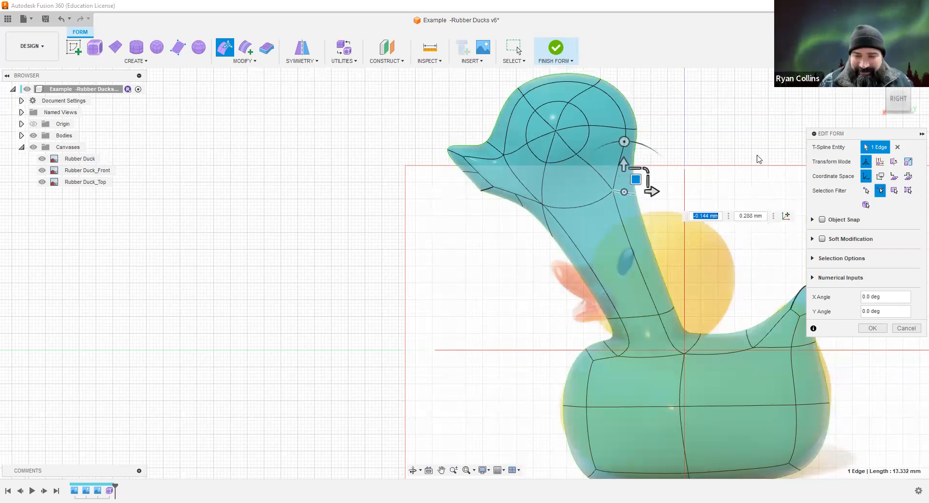
pyautogui.click(750, 193)
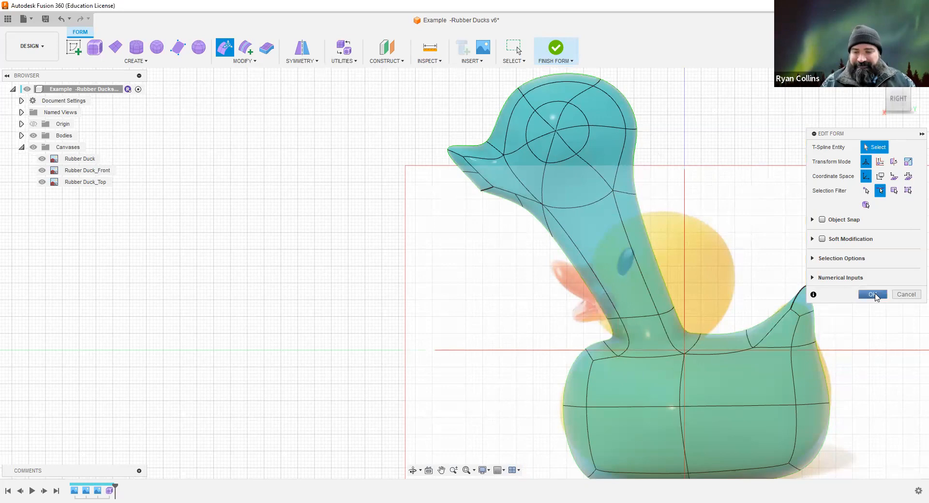
pyautogui.press('Escape')
# Hide all the reference canvases and look over the whole long-necked duck.
pyautogui.keyDown('shift'); pyautogui.moveTo(626, 274); pyautogui.dragTo(629, 300, button='middle'); pyautogui.keyUp('shift')
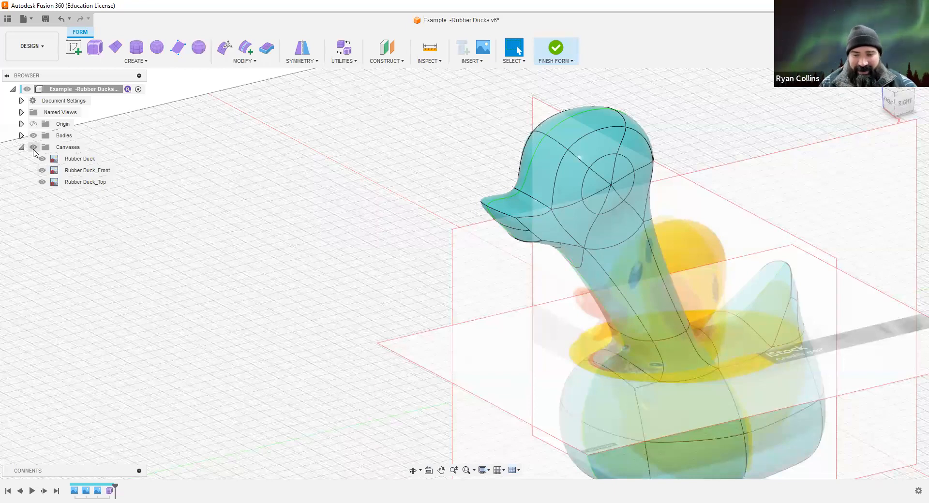
pyautogui.click(34, 147)
pyautogui.moveTo(529, 330); pyautogui.dragTo(442, 234, button='middle')
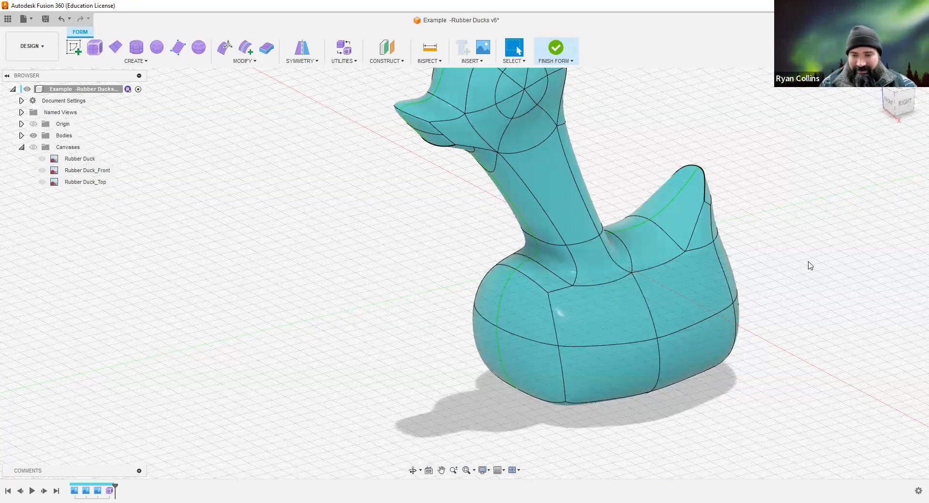
pyautogui.scroll(-3, 778, 207)
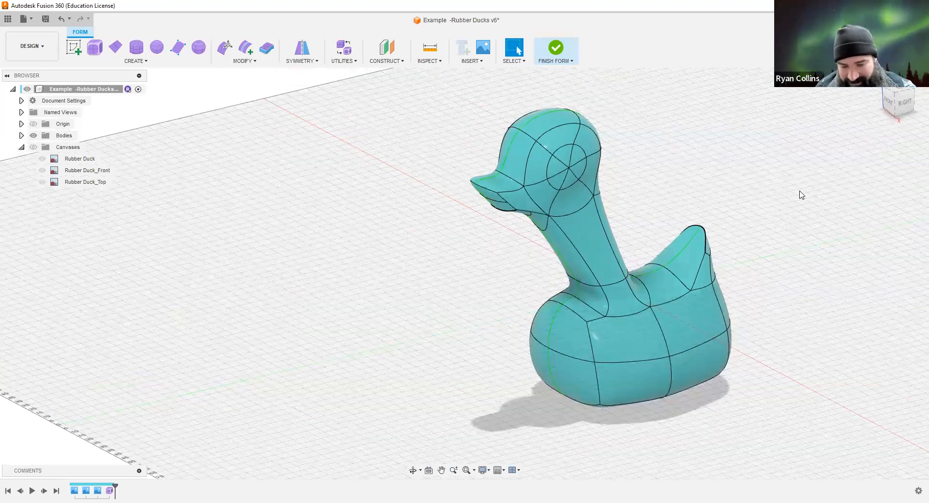
pyautogui.keyDown('shift'); pyautogui.moveTo(801, 194); pyautogui.dragTo(614, 245, button='middle'); pyautogui.keyUp('shift')
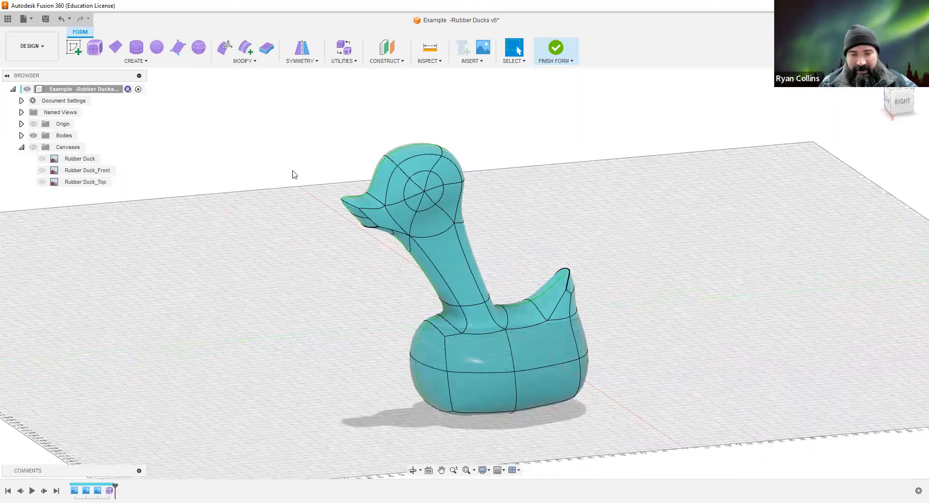
# Display only the Rubber Duck side canvas, without the front and top canvases or the bodies, and examine the original duck's shape.
pyautogui.click(33, 147)
pyautogui.click(42, 170)
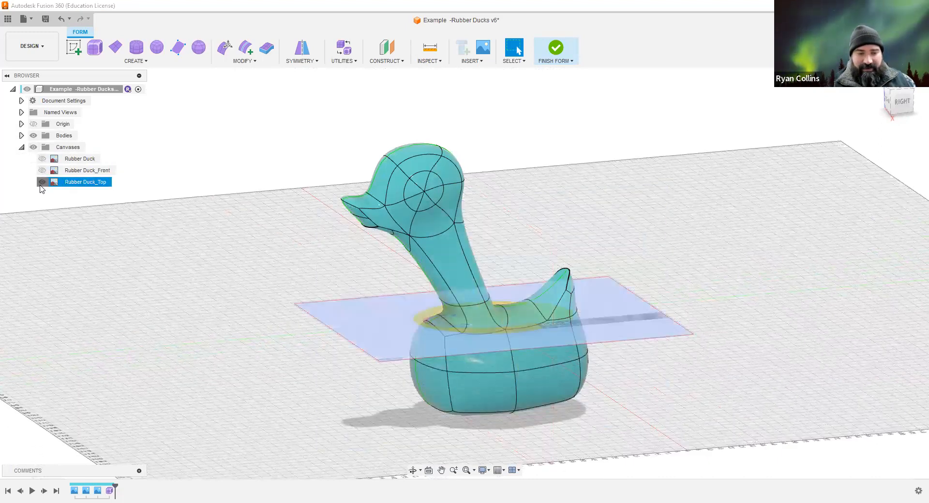
pyautogui.click(42, 181)
pyautogui.click(42, 158)
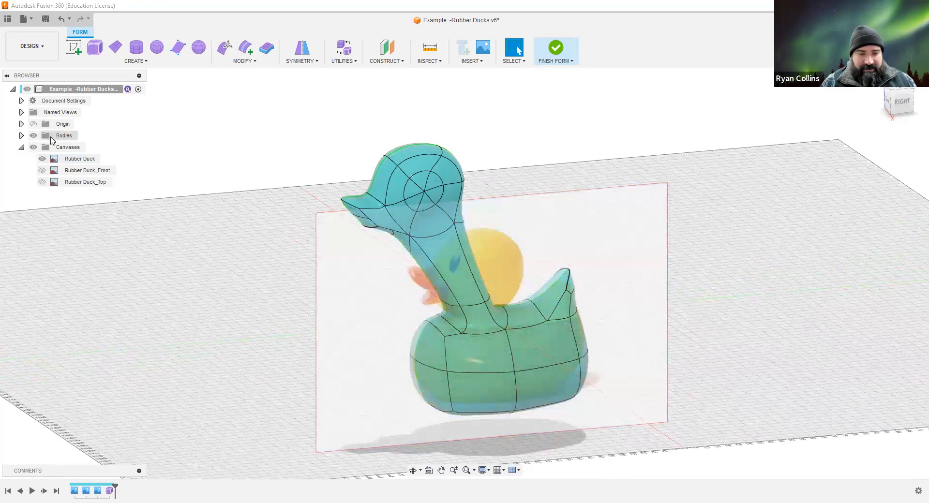
pyautogui.click(33, 136)
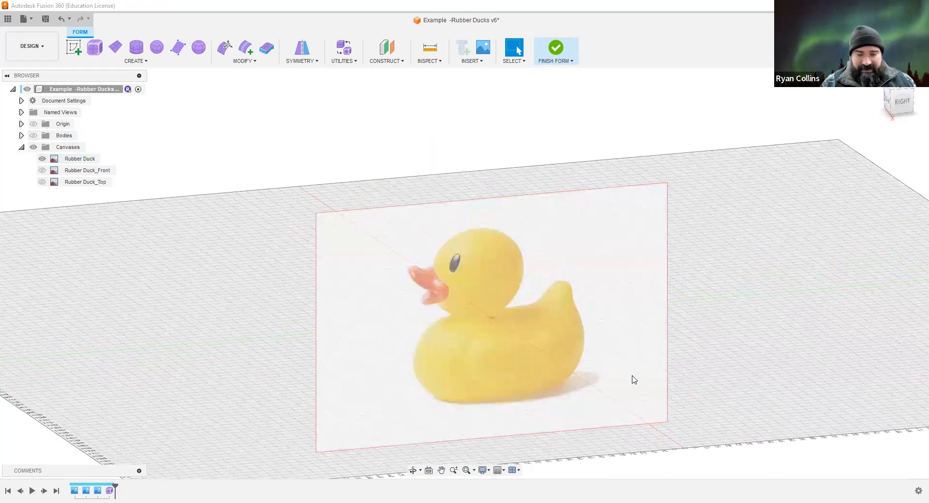
pyautogui.scroll(5, 539, 367)
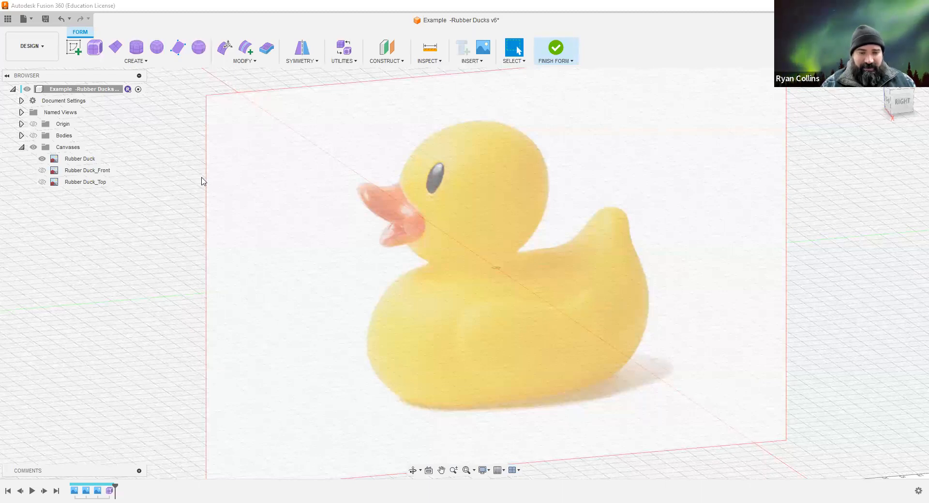
# Show the bodies again and hide the Rubber Duck side canvas.
pyautogui.click(34, 136)
pyautogui.click(43, 160)
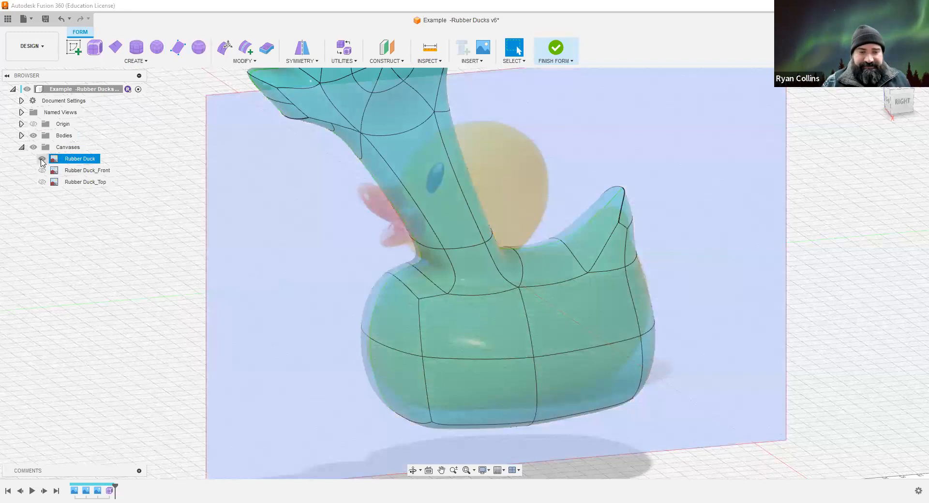
pyautogui.click(42, 158)
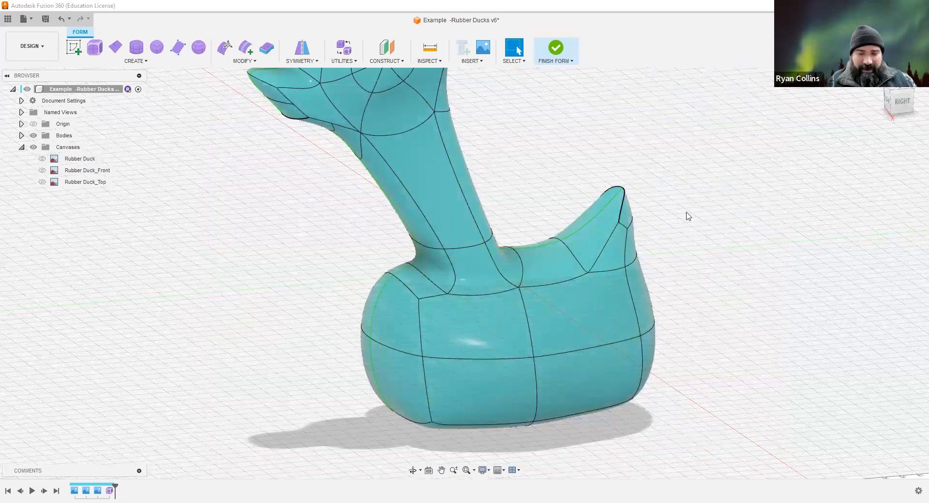
# Examine the duck's body, neck and head from the side and in the front view.
pyautogui.click(581, 314)
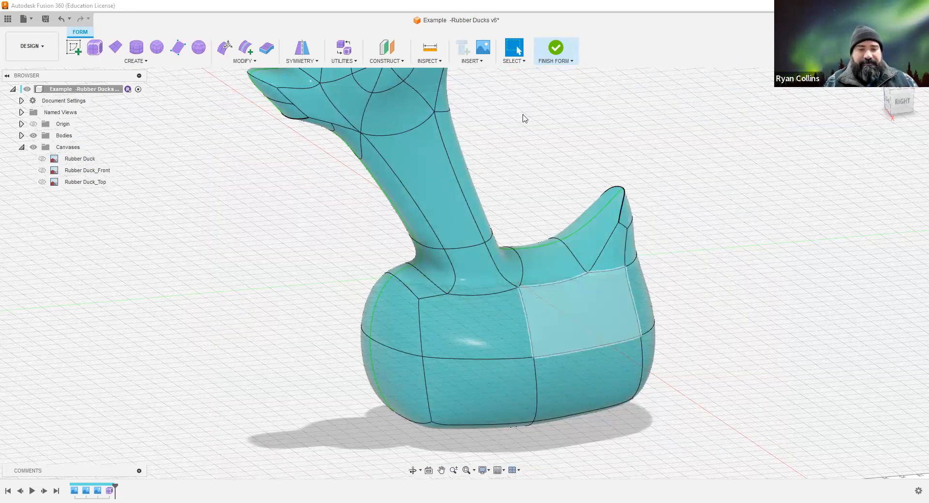
pyautogui.scroll(-3, 652, 265)
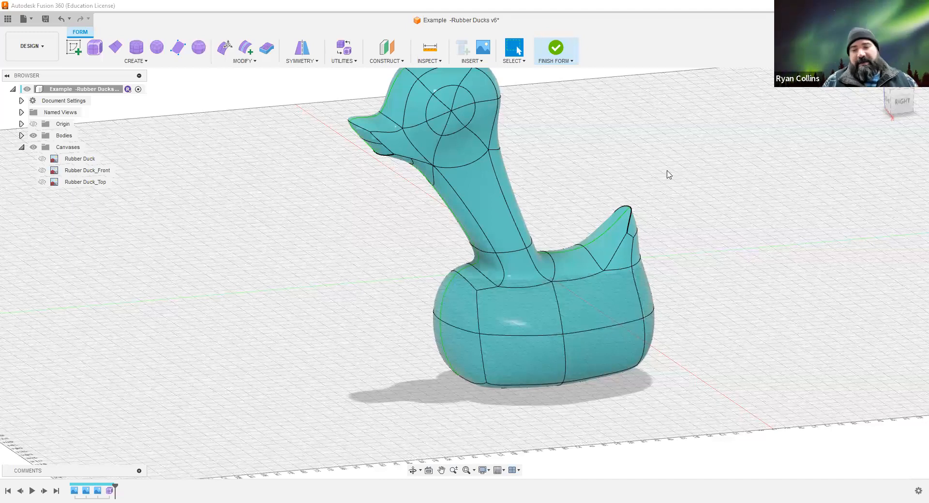
pyautogui.keyDown('shift'); pyautogui.moveTo(599, 172); pyautogui.dragTo(562, 178, button='middle'); pyautogui.keyUp('shift')
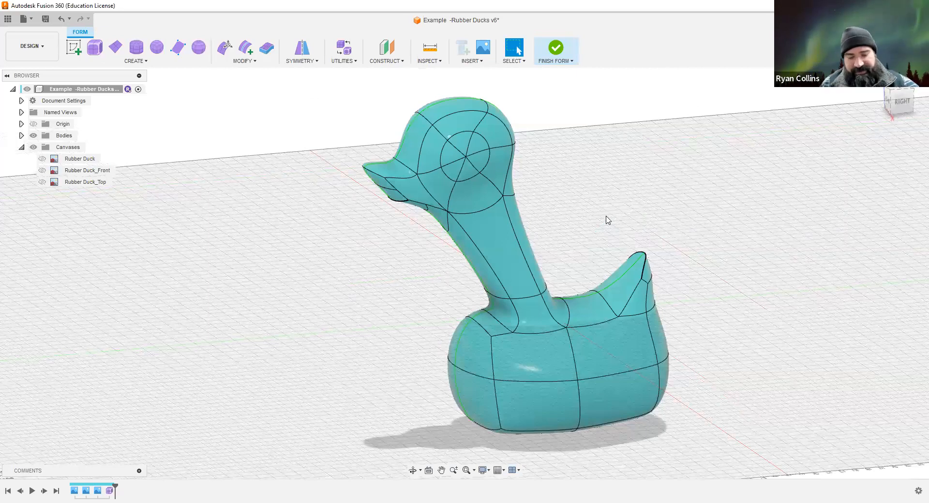
pyautogui.keyDown('shift'); pyautogui.moveTo(626, 218); pyautogui.dragTo(895, 106, button='middle'); pyautogui.keyUp('shift')
pyautogui.click(895, 105)
pyautogui.moveTo(662, 220); pyautogui.dragTo(662, 244, button='middle')
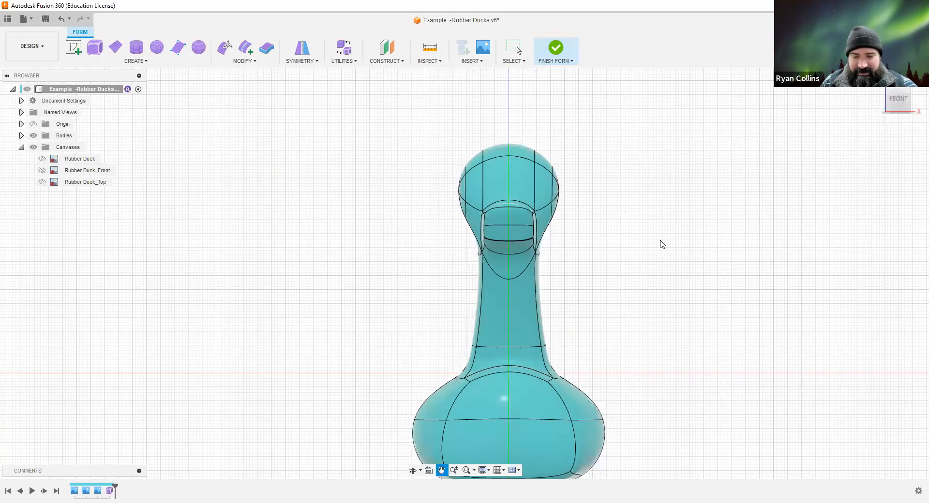
pyautogui.scroll(3, 616, 228)
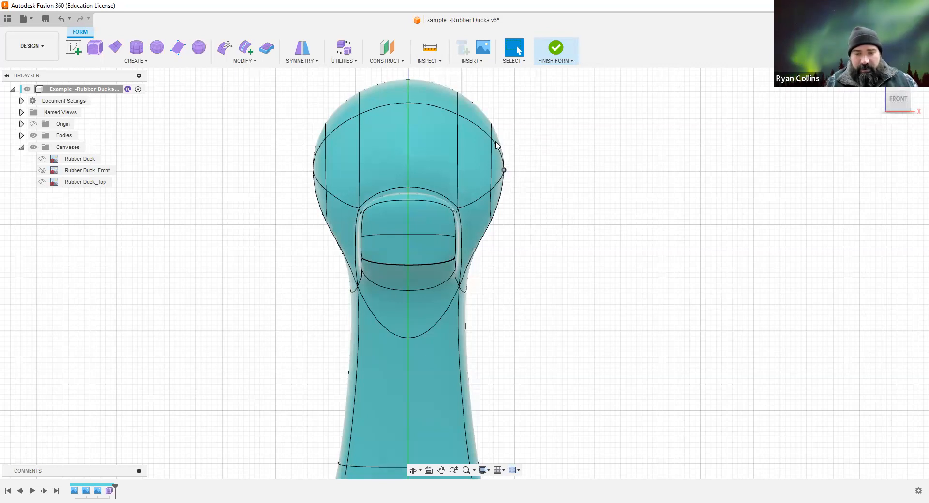
# Insert an edge loop inside the circular loop on the side of the head, with Simple mode, a single side and location -0.50.
pyautogui.keyDown('shift'); pyautogui.moveTo(600, 234); pyautogui.dragTo(514, 166, button='middle'); pyautogui.keyUp('shift')
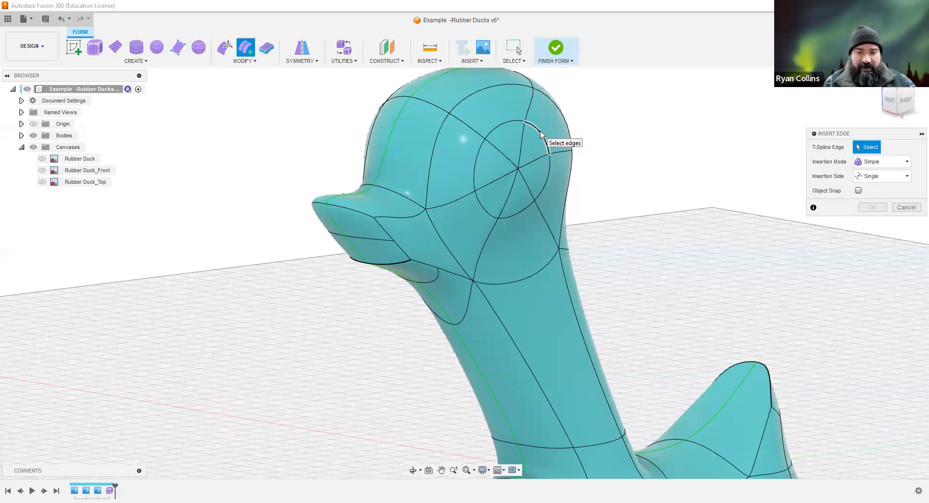
pyautogui.doubleClick(554, 162)
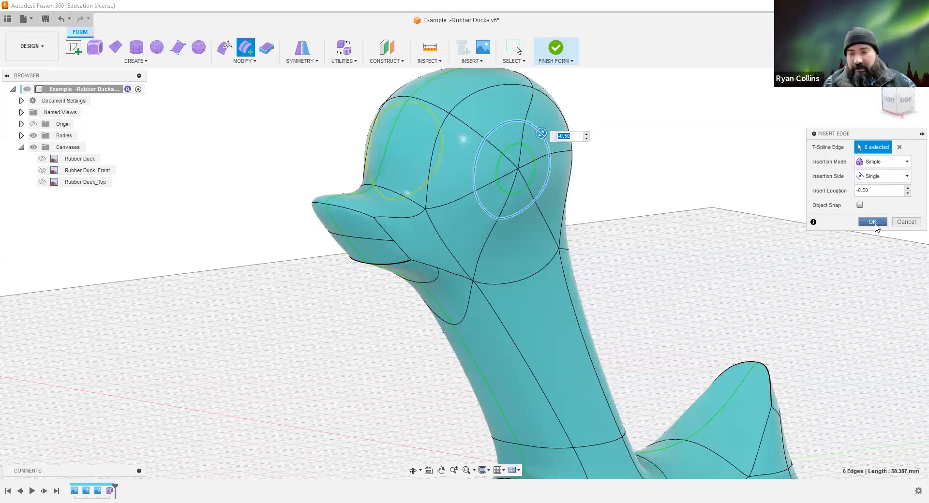
pyautogui.press('Return')
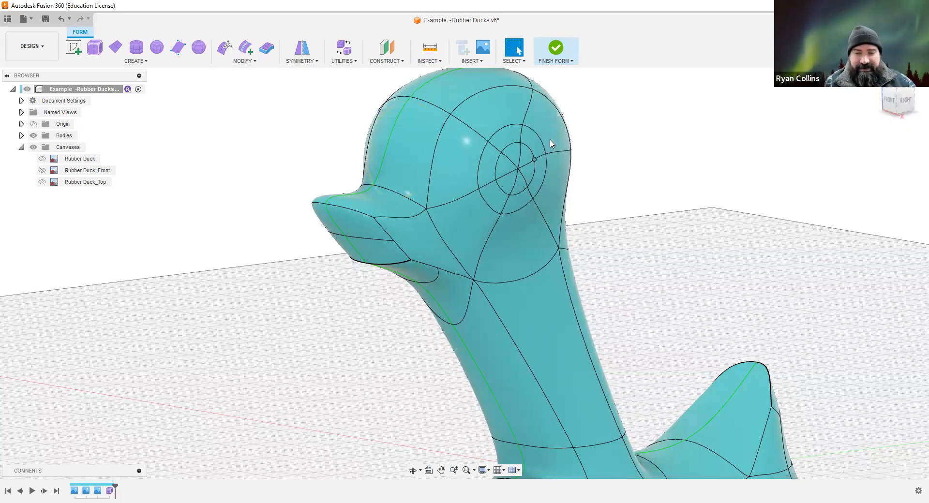
# Crease all six edges of the outer circular loop around the eye area on the side of the head.
pyautogui.scroll(5, 533, 145)
pyautogui.click(504, 172)
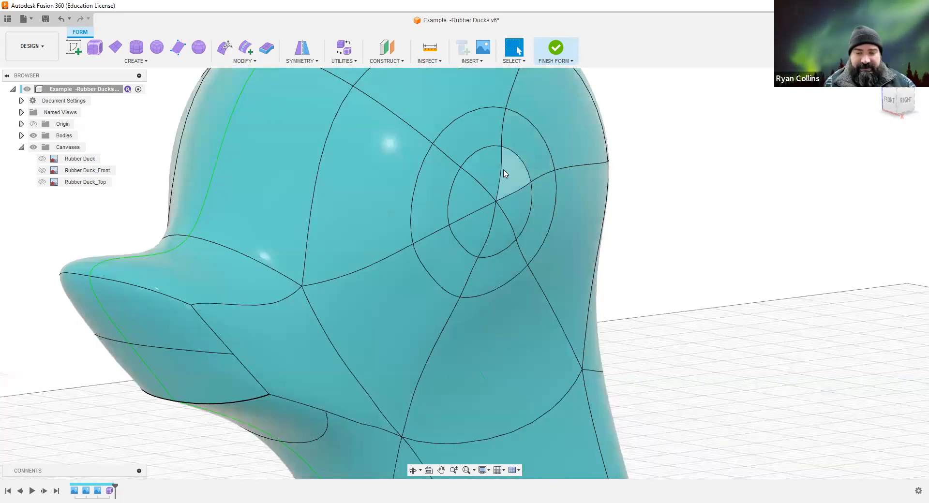
pyautogui.click(543, 146)
pyautogui.click(245, 61)
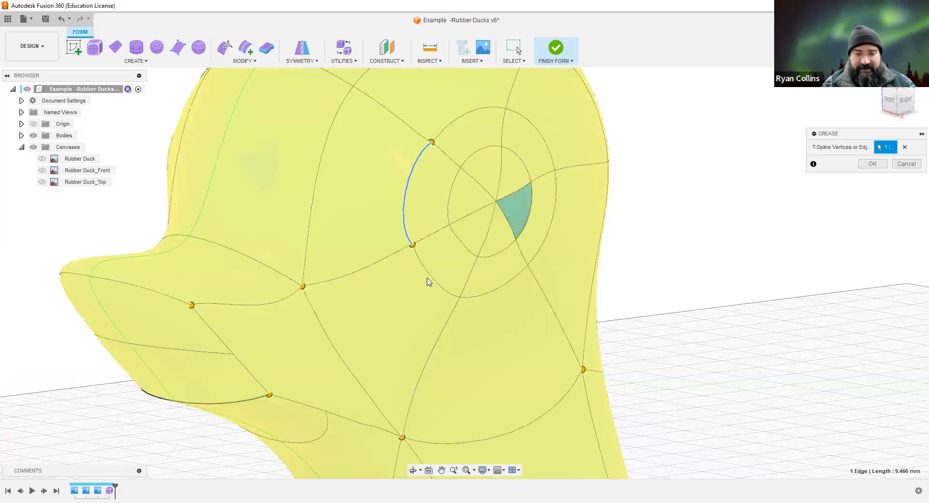
pyautogui.click(509, 287)
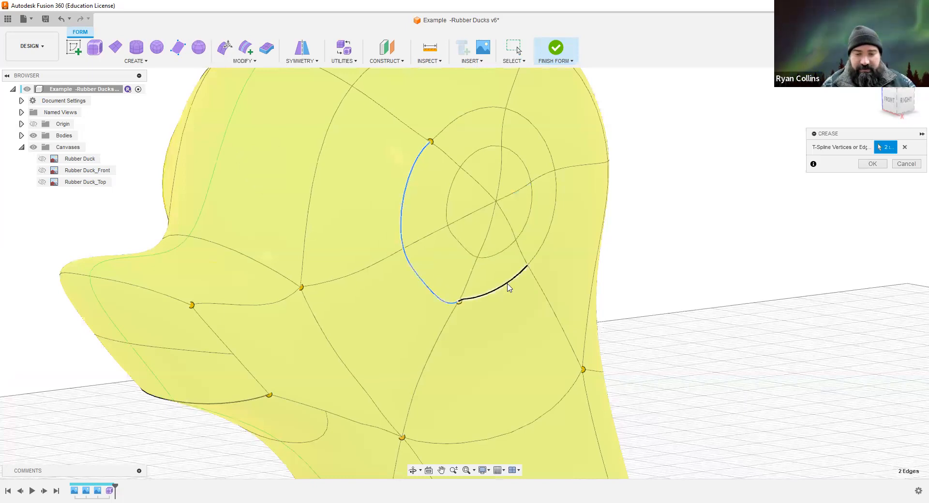
pyautogui.click(550, 224)
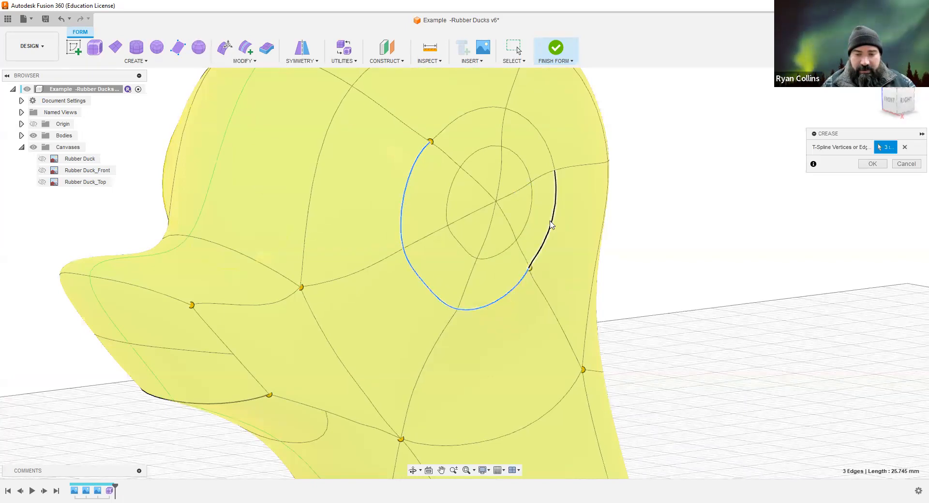
pyautogui.click(548, 145)
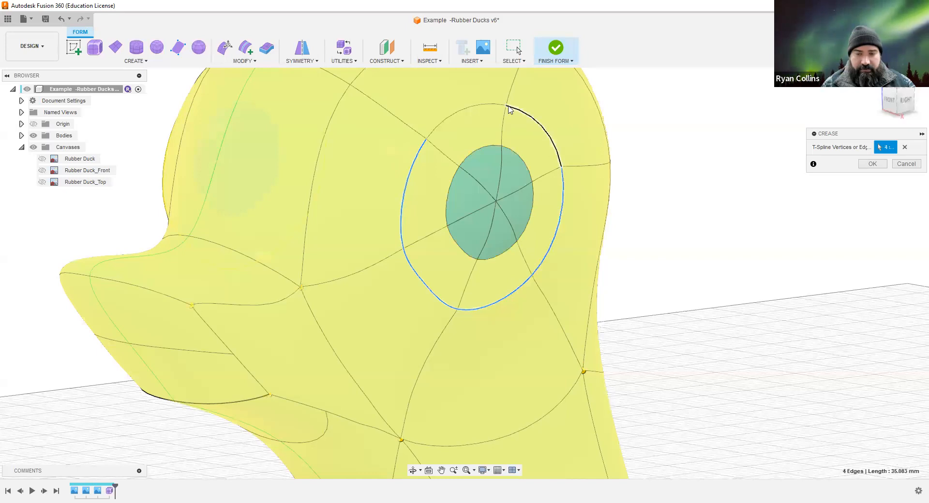
pyautogui.click(476, 114)
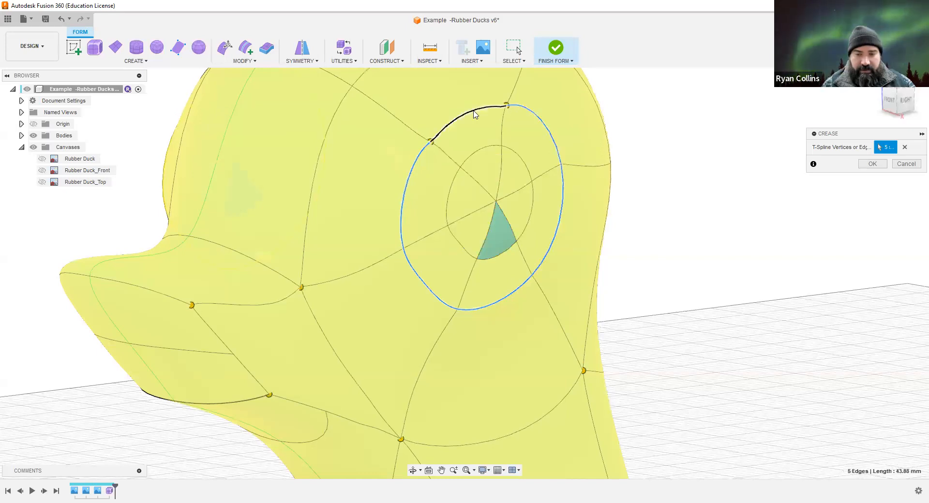
pyautogui.click(474, 115)
pyautogui.keyDown('shift'); pyautogui.moveTo(455, 194); pyautogui.dragTo(488, 184, button='middle'); pyautogui.keyUp('shift')
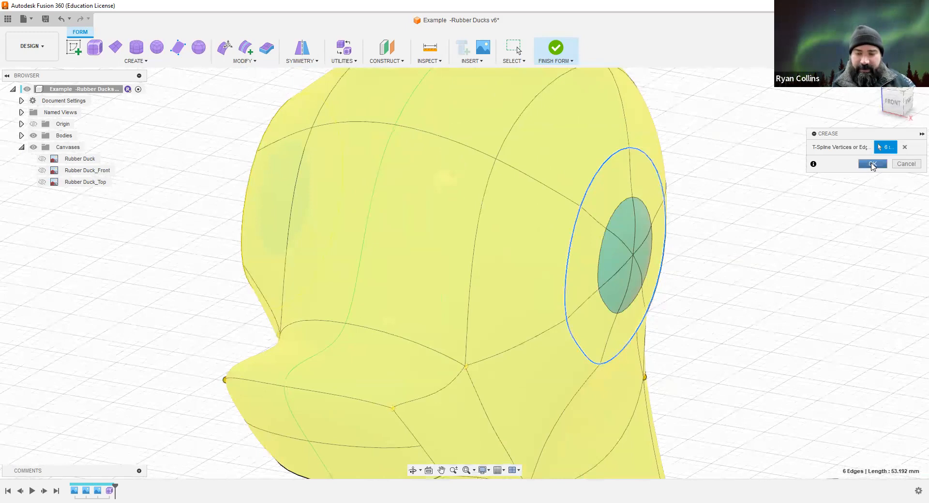
pyautogui.click(872, 165)
# In Edit Form with the all-entities filter, window-select the creased eye disc from the front view and extrude it 1.00 mm outward.
pyautogui.keyDown('shift'); pyautogui.moveTo(755, 221); pyautogui.dragTo(569, 99, button='middle'); pyautogui.keyUp('shift')
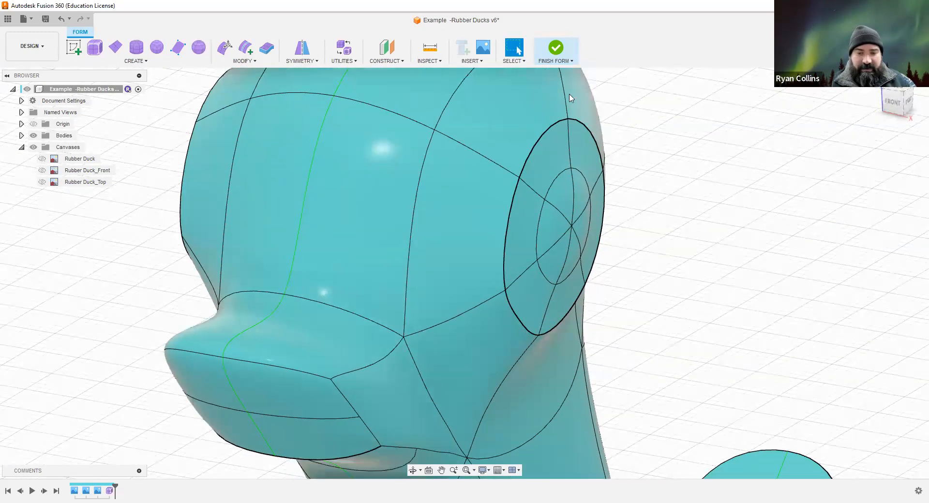
pyautogui.click(225, 48)
pyautogui.click(894, 190)
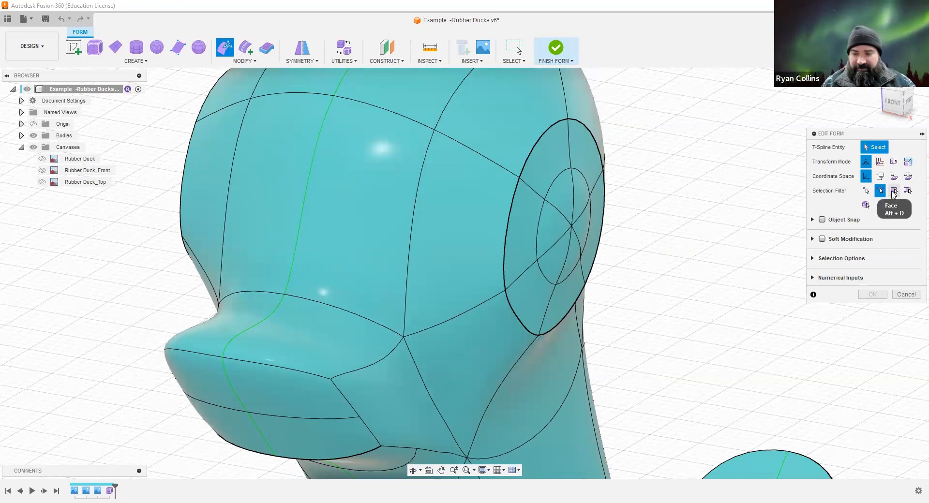
pyautogui.click(585, 154)
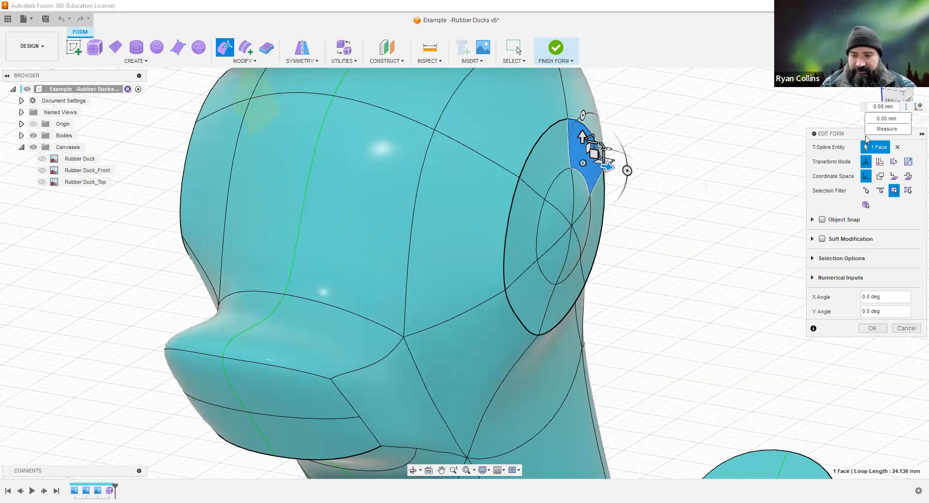
pyautogui.click(908, 191)
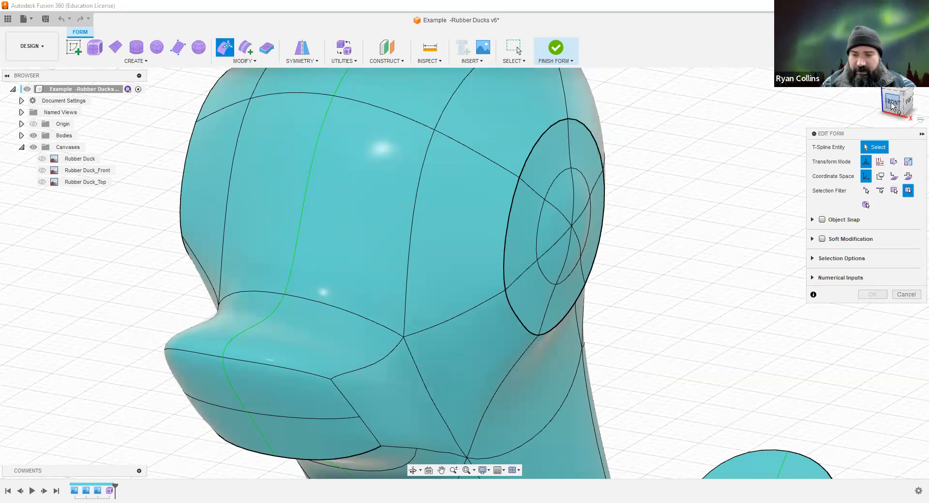
pyautogui.moveTo(679, 103); pyautogui.dragTo(613, 270)
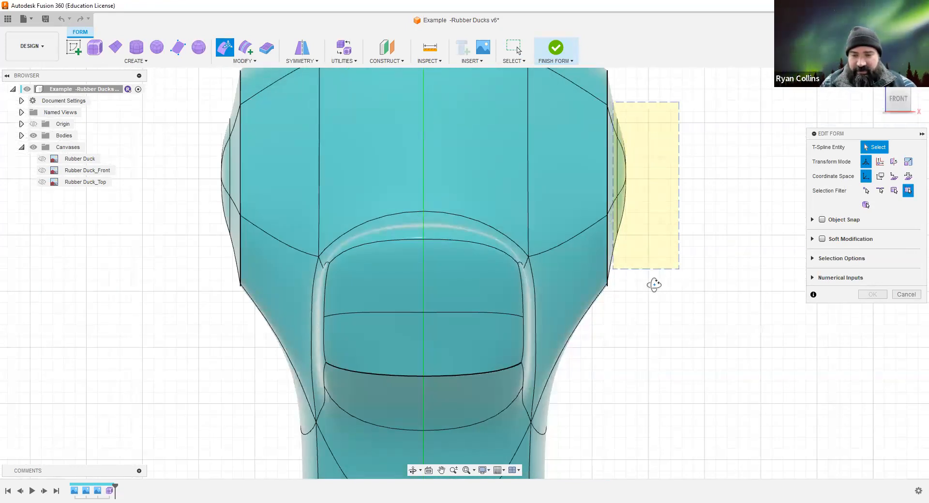
pyautogui.moveTo(620, 221); pyautogui.dragTo(613, 269)
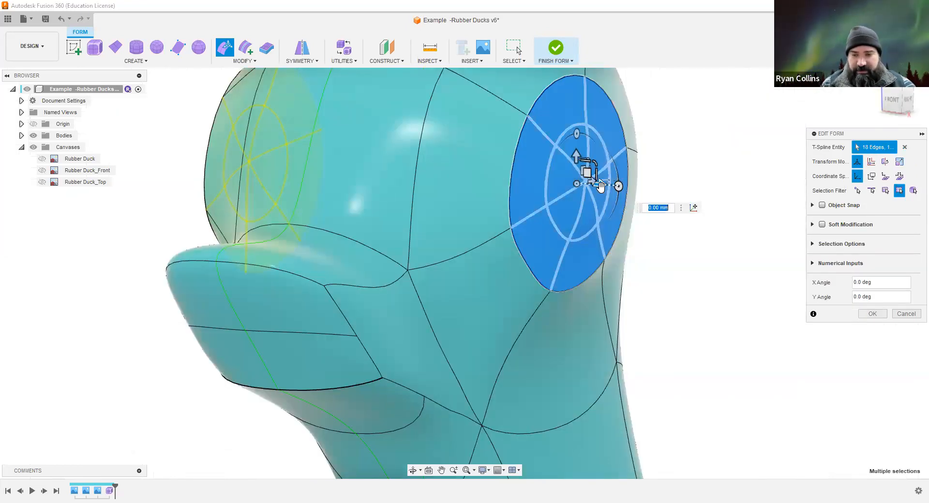
pyautogui.moveTo(600, 188); pyautogui.dragTo(630, 194)
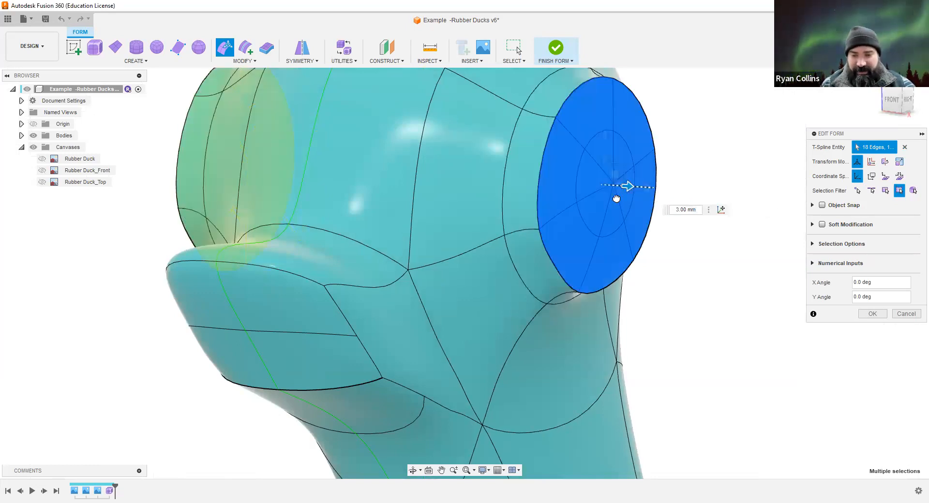
pyautogui.moveTo(610, 199); pyautogui.dragTo(609, 198)
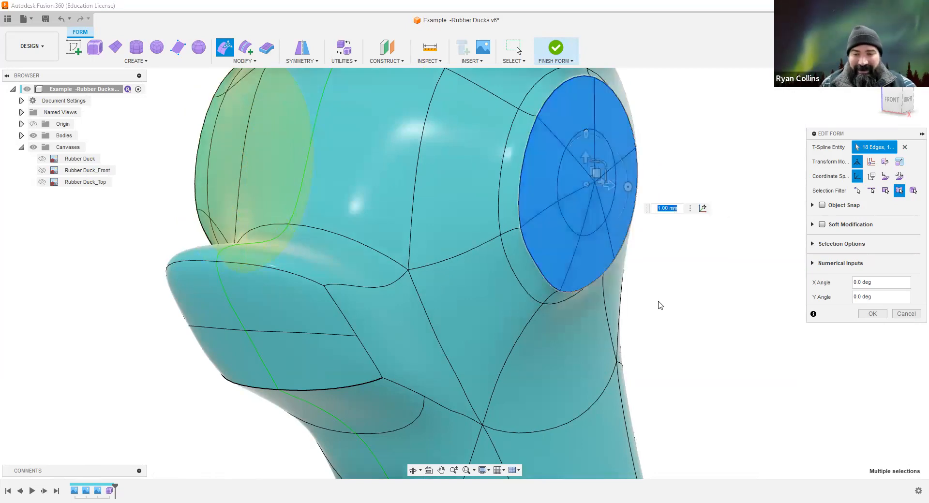
# Undo the last outward extrusion of the eye disc and clear the selection.
pyautogui.keyDown('shift'); pyautogui.moveTo(695, 299); pyautogui.dragTo(679, 306, button='middle'); pyautogui.keyUp('shift')
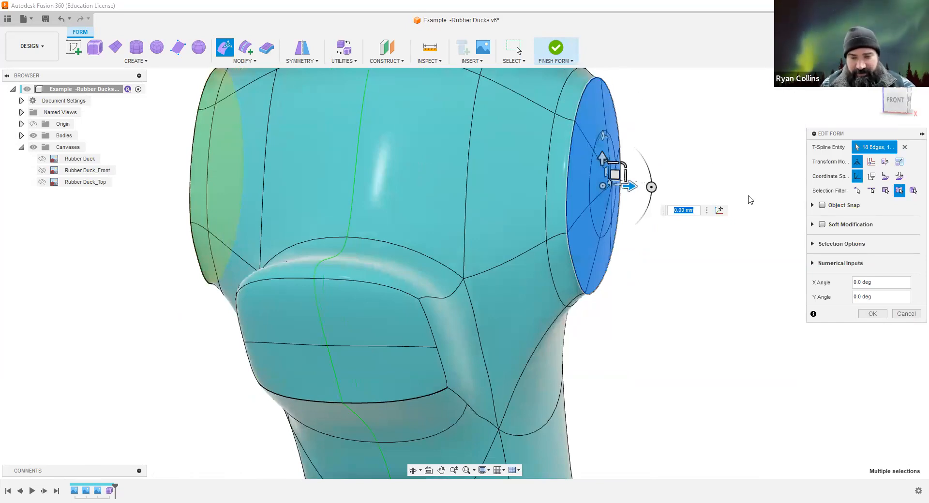
pyautogui.keyDown('shift'); pyautogui.moveTo(751, 202); pyautogui.dragTo(751, 202, button='middle'); pyautogui.keyUp('shift')
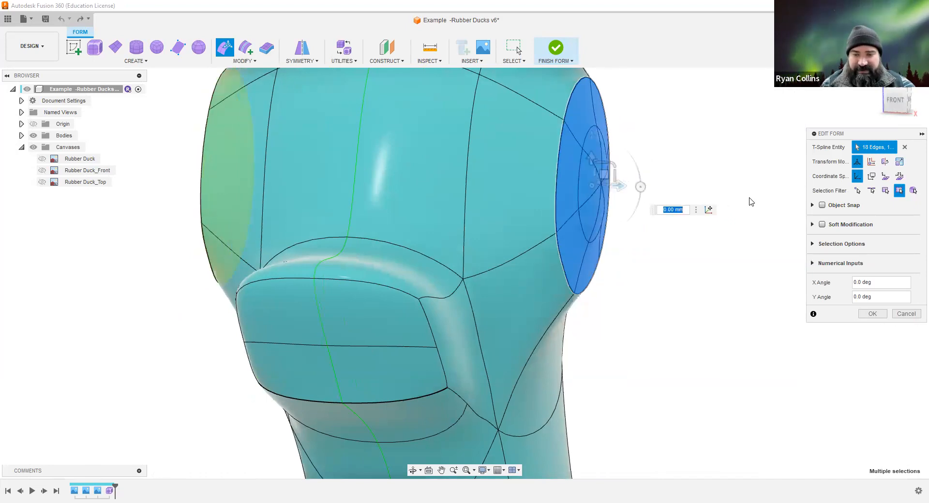
pyautogui.click(635, 174)
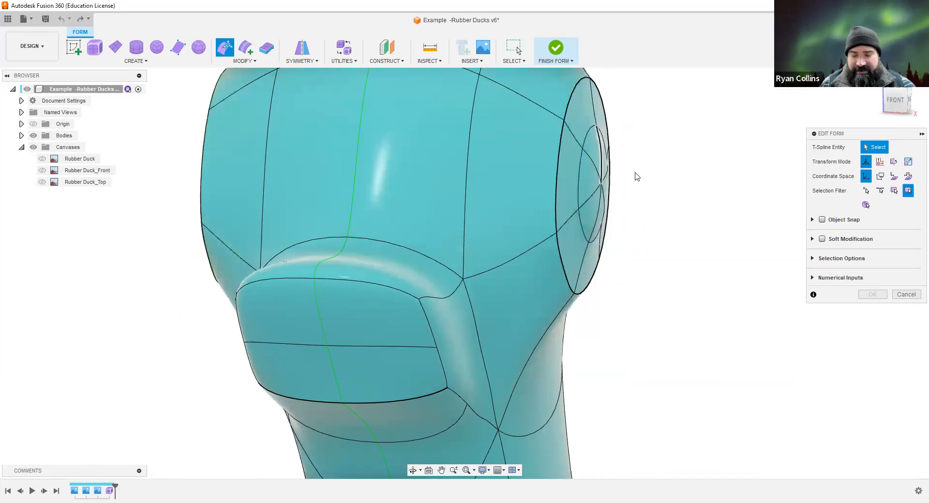
# Window-select the inner disc of the eye from the front view and extrude it 2.00 mm outward.
pyautogui.click(895, 101)
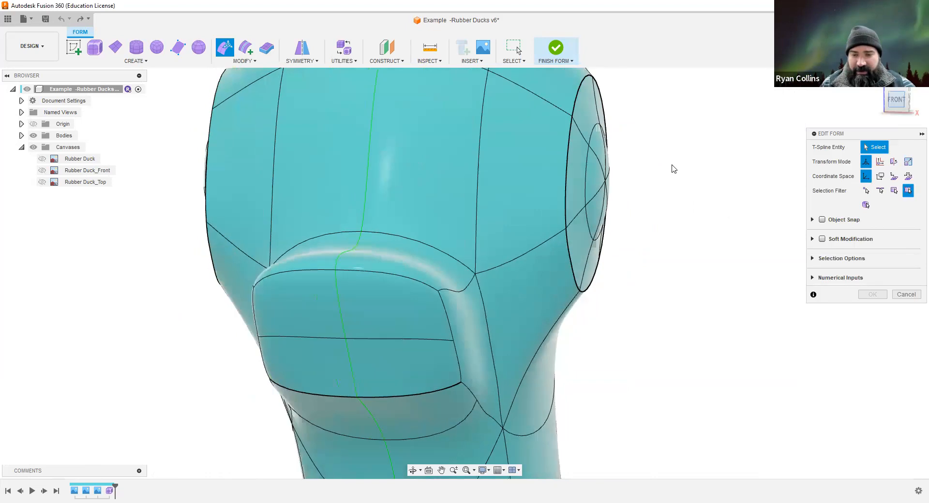
pyautogui.moveTo(609, 222); pyautogui.dragTo(607, 222)
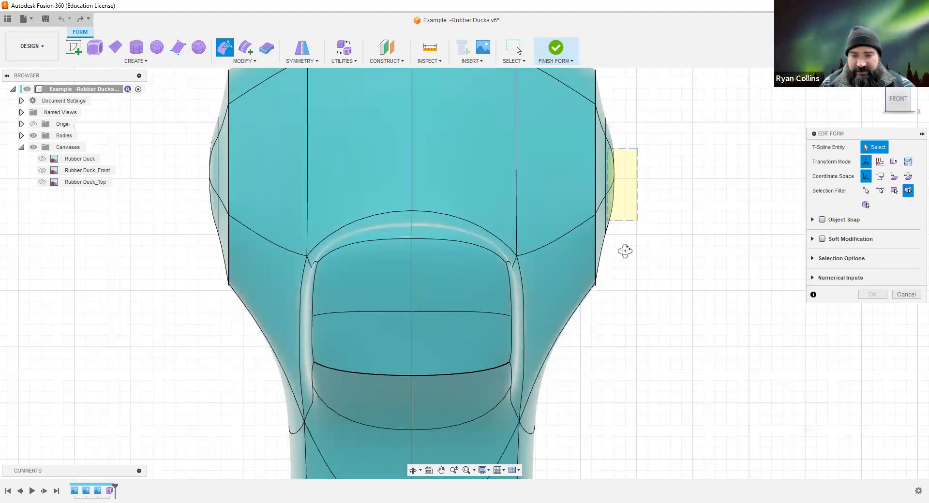
pyautogui.keyDown('shift'); pyautogui.moveTo(651, 248); pyautogui.dragTo(657, 234, button='middle'); pyautogui.keyUp('shift')
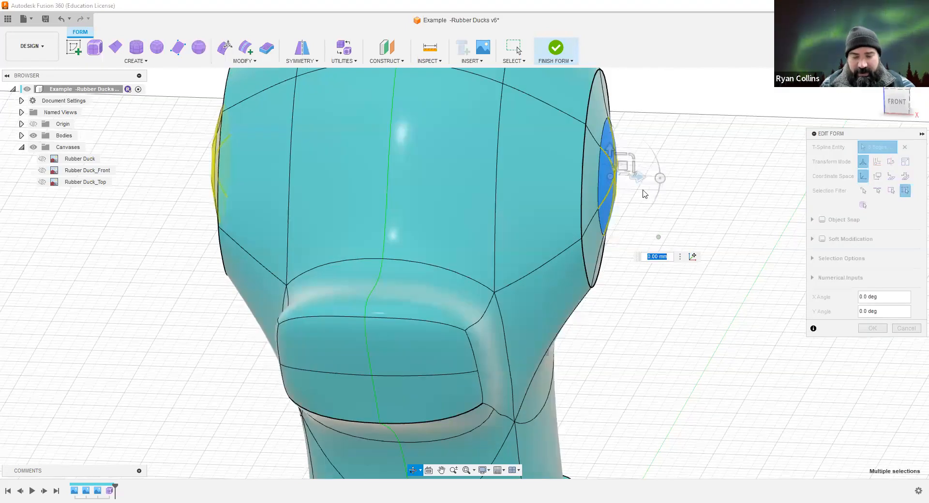
pyautogui.moveTo(637, 178); pyautogui.dragTo(659, 181)
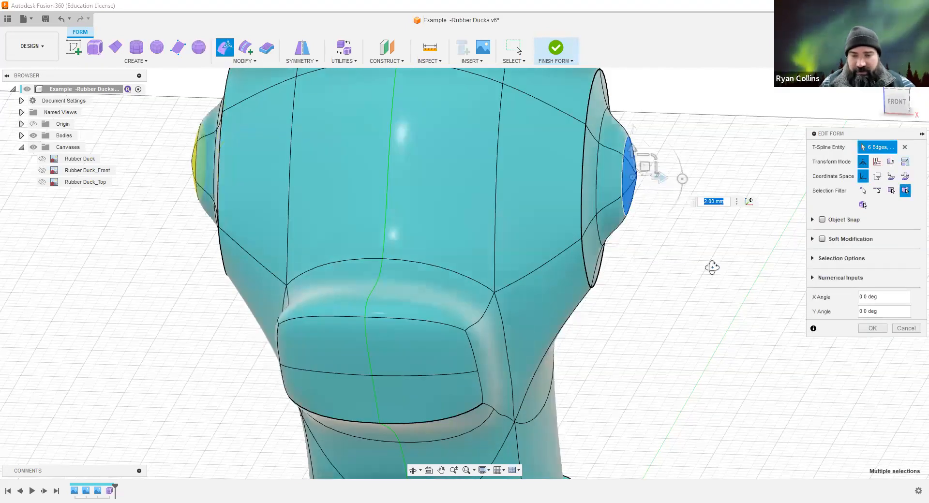
pyautogui.moveTo(682, 269)
pyautogui.keyDown('shift'); pyautogui.mouseDown(button='middle')
pyautogui.moveTo(711, 259)
pyautogui.moveTo(688, 259)
pyautogui.moveTo(699, 263)
pyautogui.mouseUp(button='middle'); pyautogui.keyUp('shift')
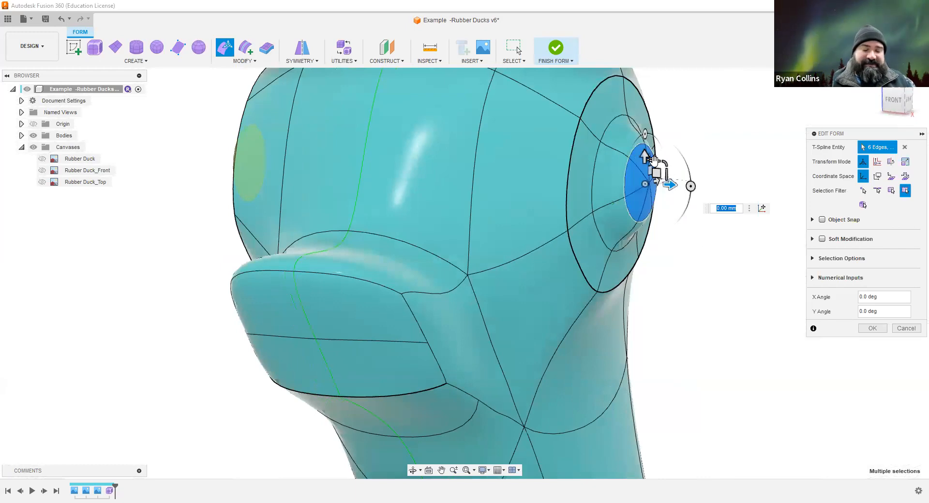
# With the edge filter, select the creased outer loop of the eye and move it 2.00 mm inward toward the head.
pyautogui.click(893, 100)
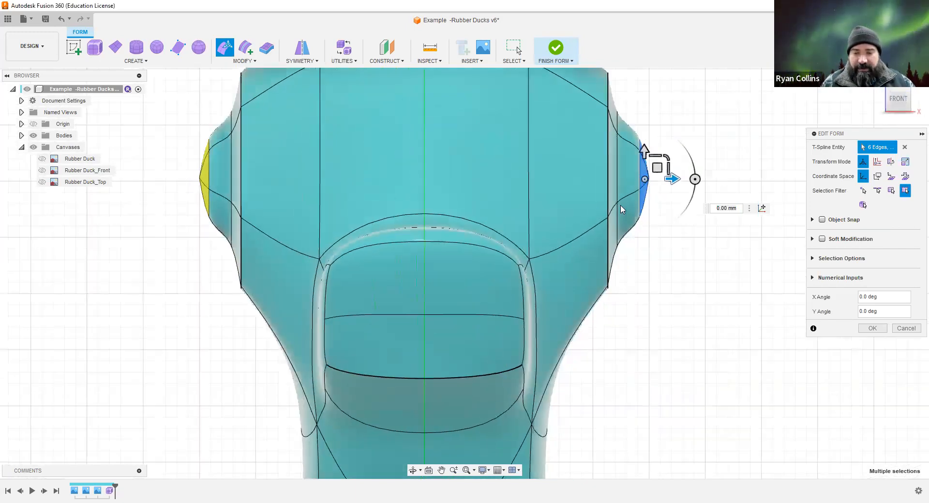
pyautogui.moveTo(614, 202); pyautogui.dragTo(562, 259, button='middle')
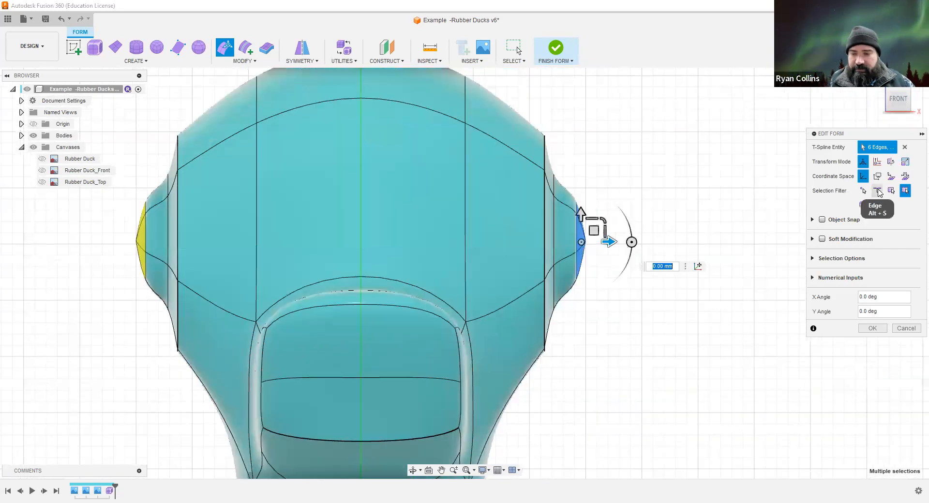
pyautogui.doubleClick(578, 216)
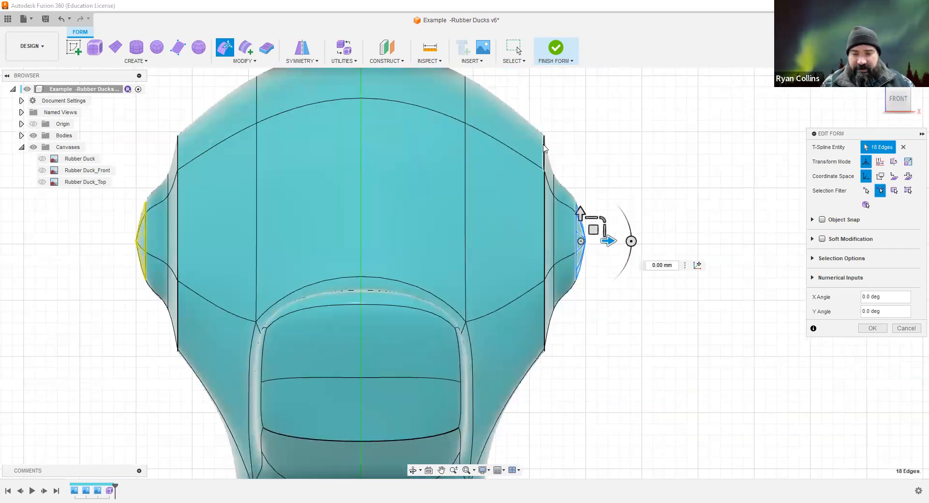
pyautogui.hotkey('ctrl', 'z')
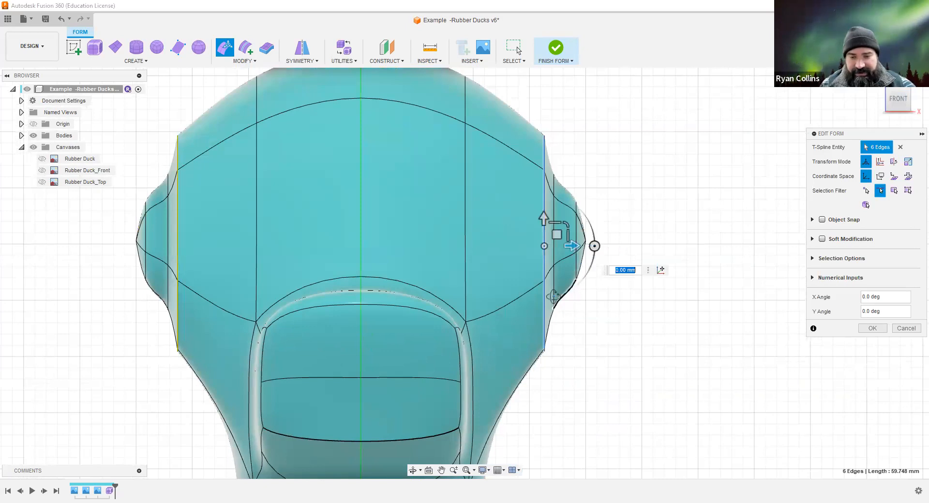
pyautogui.keyDown('shift'); pyautogui.moveTo(569, 267); pyautogui.dragTo(552, 247, button='middle'); pyautogui.keyUp('shift')
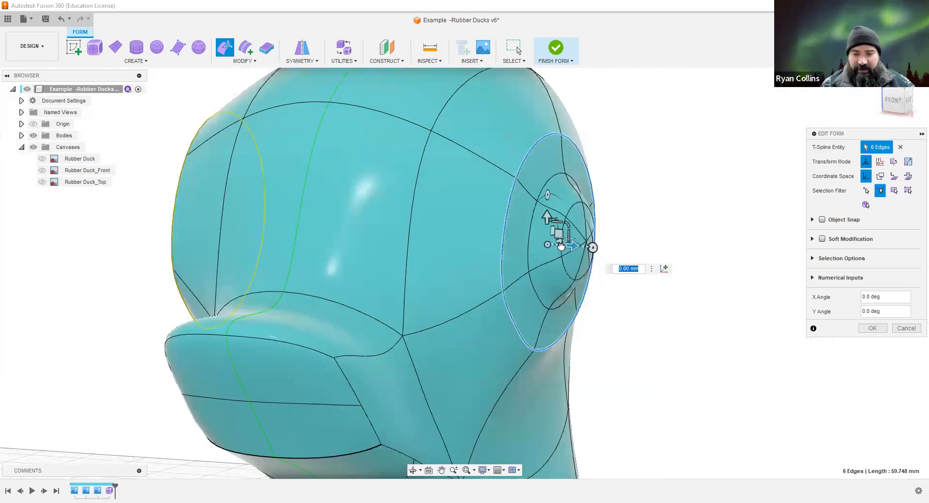
pyautogui.moveTo(552, 245); pyautogui.dragTo(560, 245)
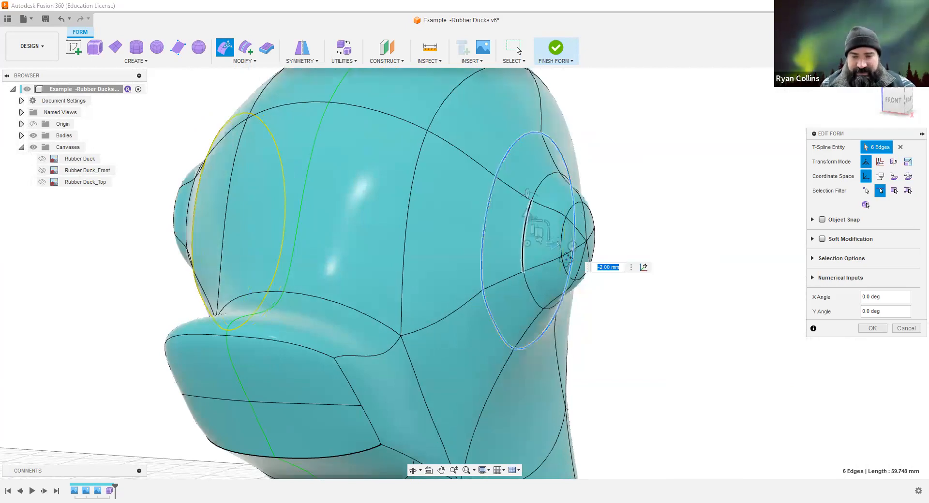
pyautogui.keyDown('shift'); pyautogui.moveTo(540, 259); pyautogui.dragTo(509, 269, button='middle'); pyautogui.keyUp('shift')
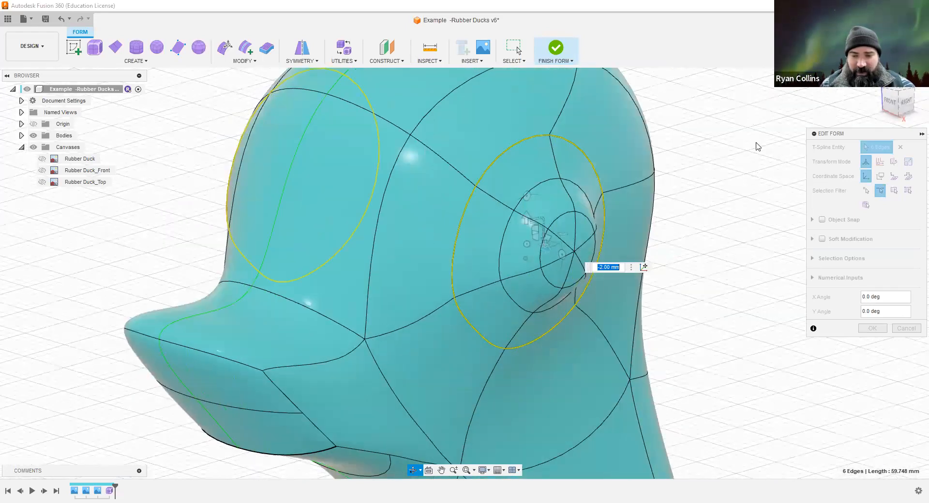
pyautogui.click(702, 260)
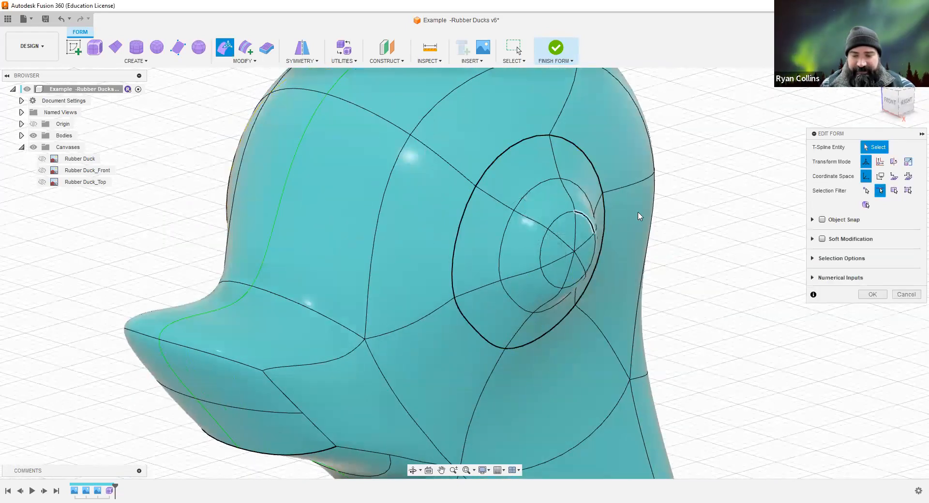
# Scale the eye's middle edge loop up uniformly until it is nearly as large as the creased outer loop, and clear the selection.
pyautogui.moveTo(684, 227)
pyautogui.keyDown('shift'); pyautogui.mouseDown(button='middle')
pyautogui.moveTo(638, 240)
pyautogui.moveTo(697, 238)
pyautogui.moveTo(680, 242)
pyautogui.mouseUp(button='middle'); pyautogui.keyUp('shift')
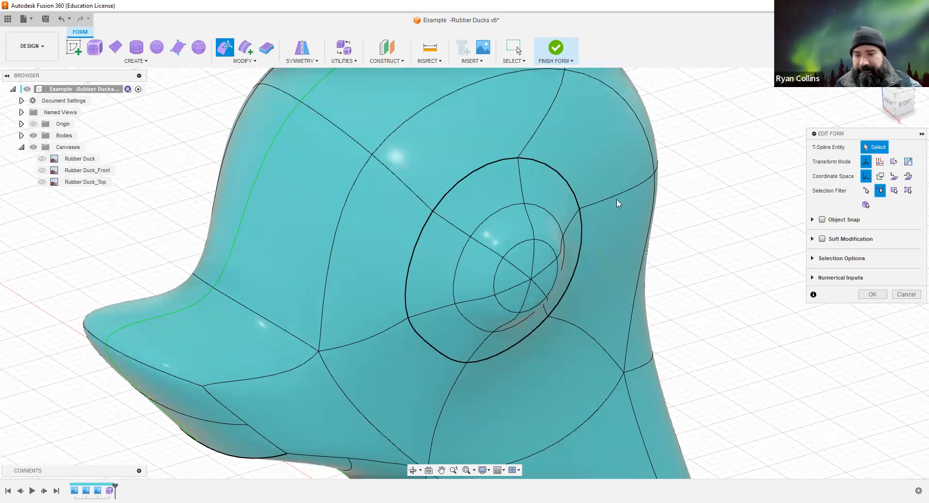
pyautogui.doubleClick(541, 210)
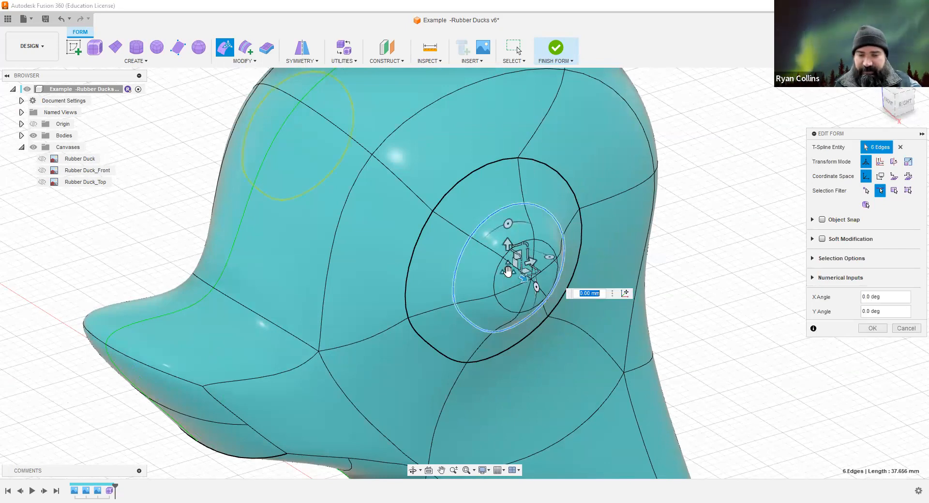
pyautogui.moveTo(508, 267); pyautogui.dragTo(460, 289)
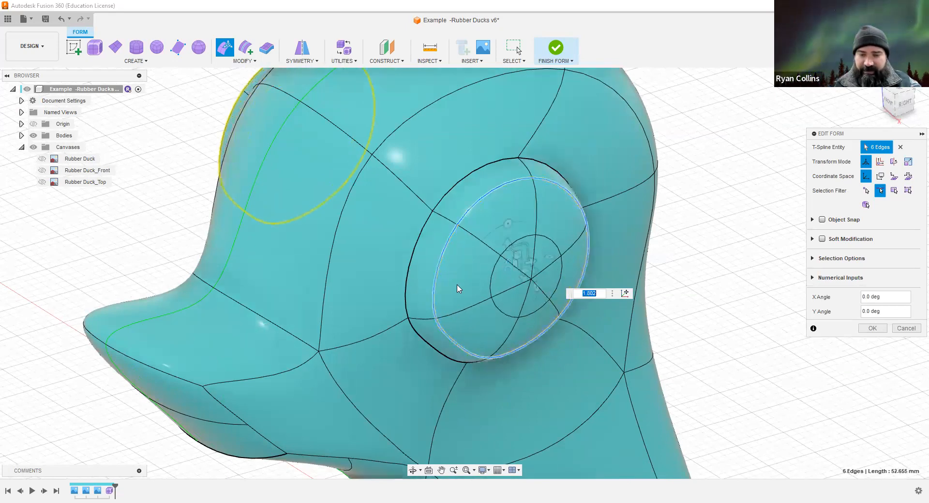
pyautogui.keyDown('shift'); pyautogui.moveTo(459, 289); pyautogui.dragTo(493, 149, button='middle'); pyautogui.keyUp('shift')
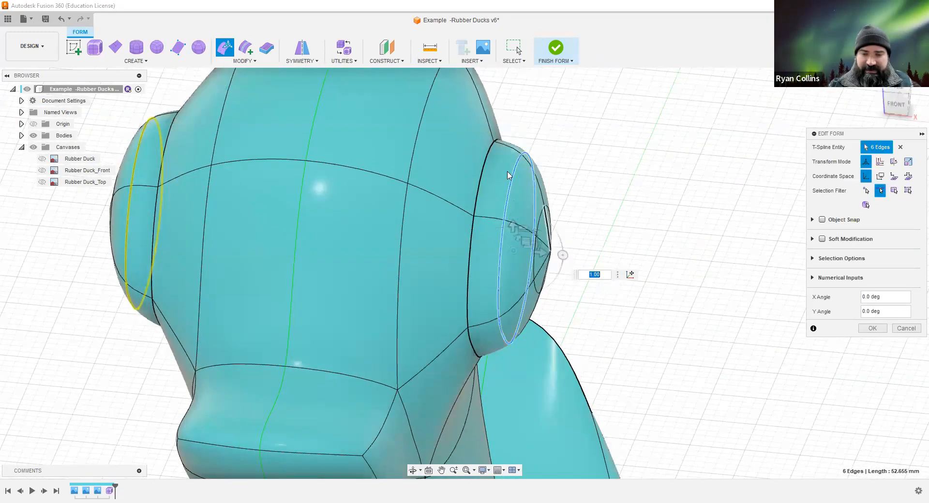
pyautogui.keyDown('shift'); pyautogui.moveTo(616, 207); pyautogui.dragTo(634, 233, button='middle'); pyautogui.keyUp('shift')
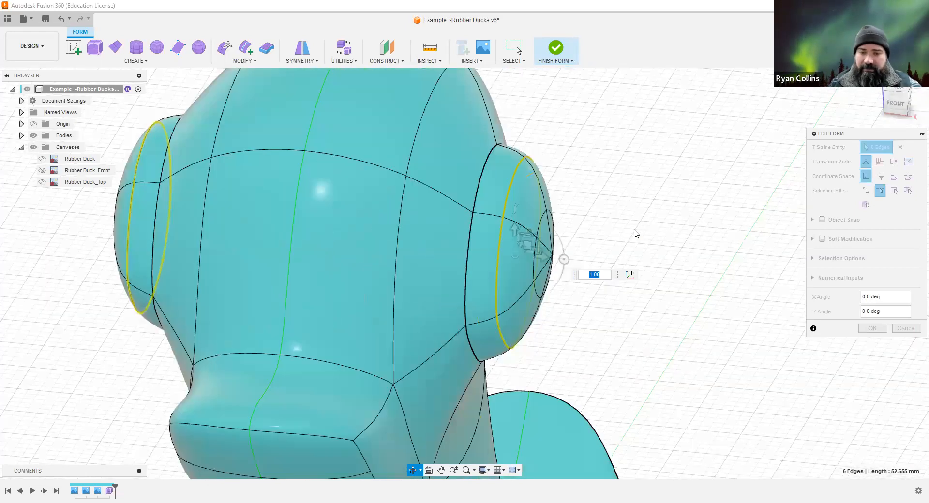
pyautogui.click(881, 99)
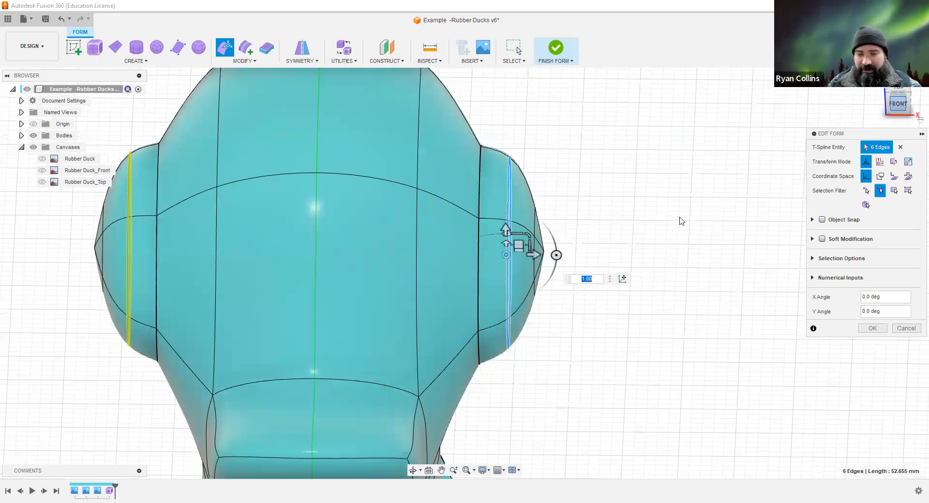
pyautogui.click(608, 200)
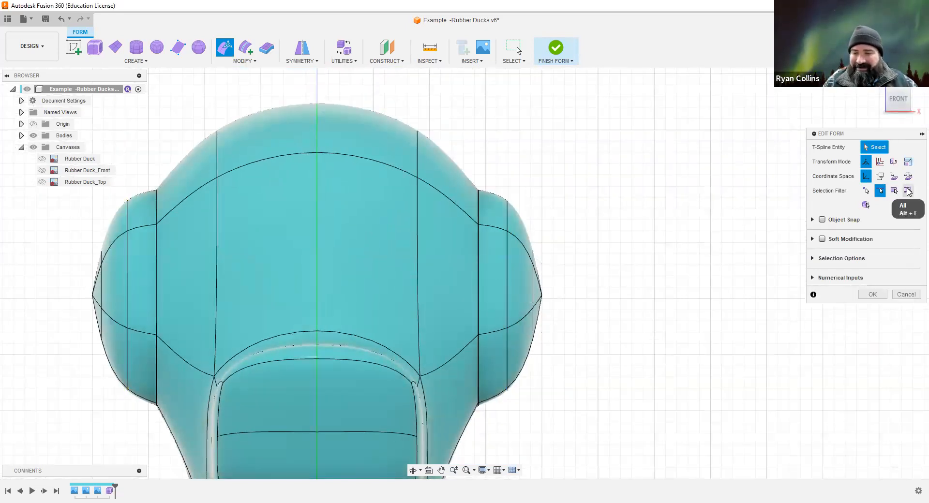
# With the all-entities filter, window-select the eye's dome from the middle loop outward and move it 1.00 mm inward.
pyautogui.click(908, 190)
pyautogui.moveTo(601, 174); pyautogui.dragTo(601, 314)
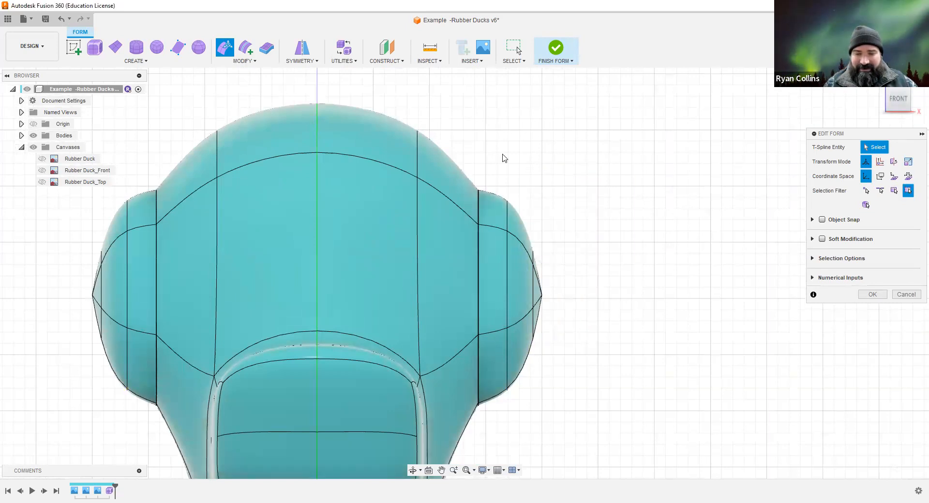
pyautogui.moveTo(496, 144); pyautogui.dragTo(597, 423)
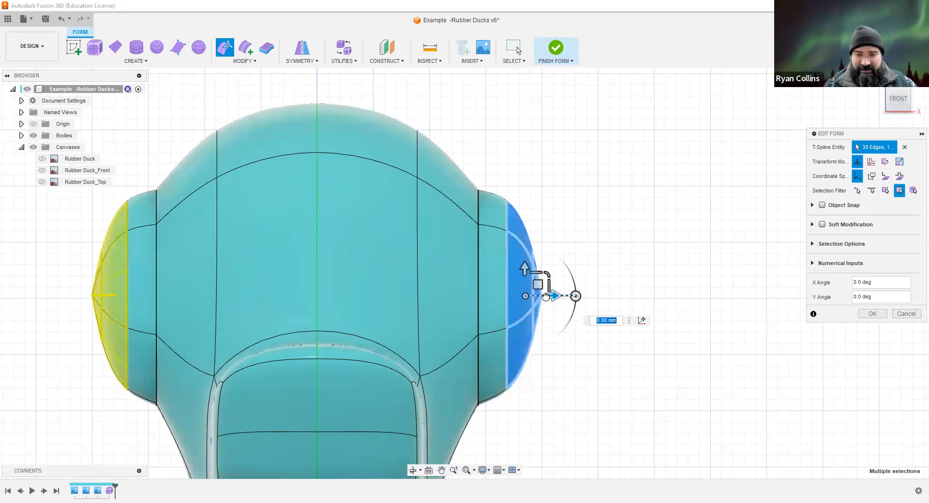
pyautogui.moveTo(542, 297)
pyautogui.mouseDown()
pyautogui.moveTo(531, 296)
pyautogui.moveTo(540, 295)
pyautogui.mouseUp()
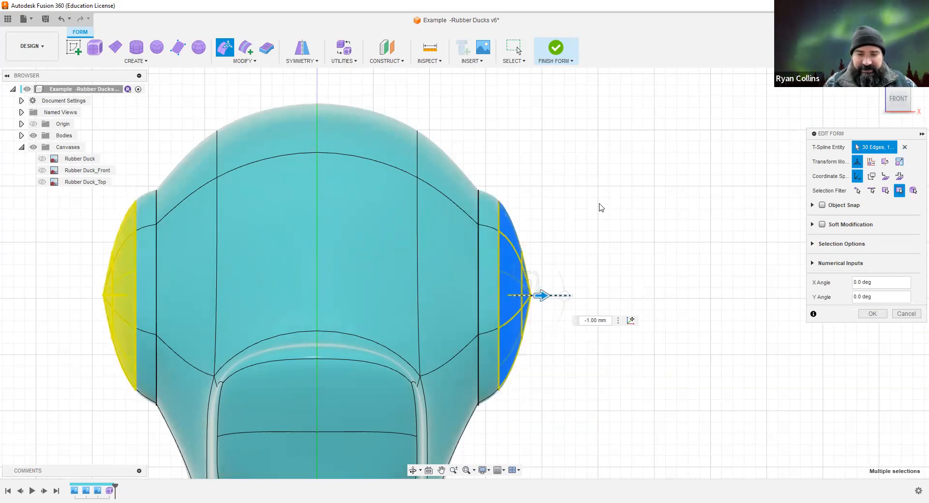
pyautogui.click(626, 268)
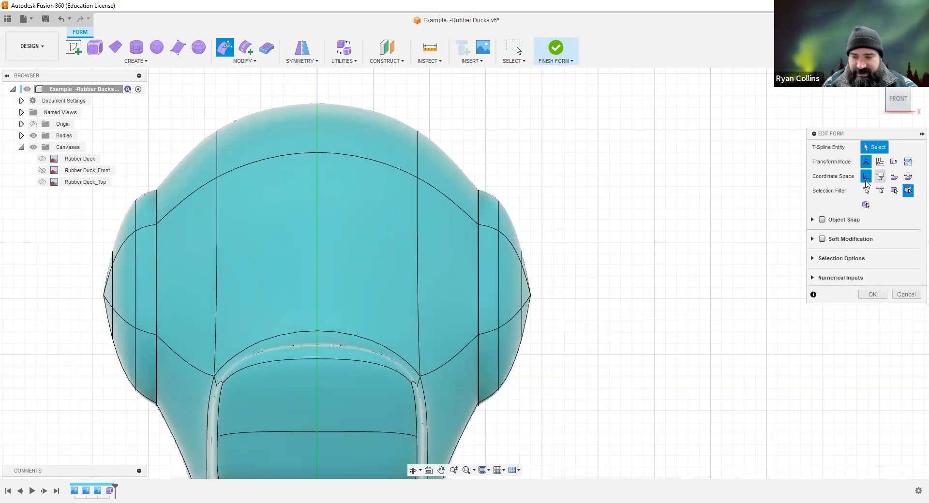
# Try to flatten the eye's pointed tip by moving its center vertex 1.00 mm inward with the vertex filter.
pyautogui.hotkey('alt', 'a')
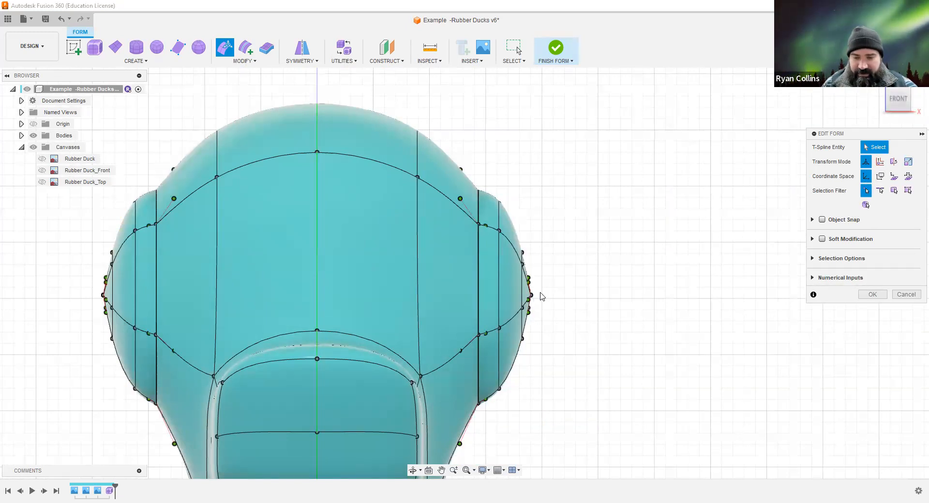
pyautogui.scroll(5, 542, 296)
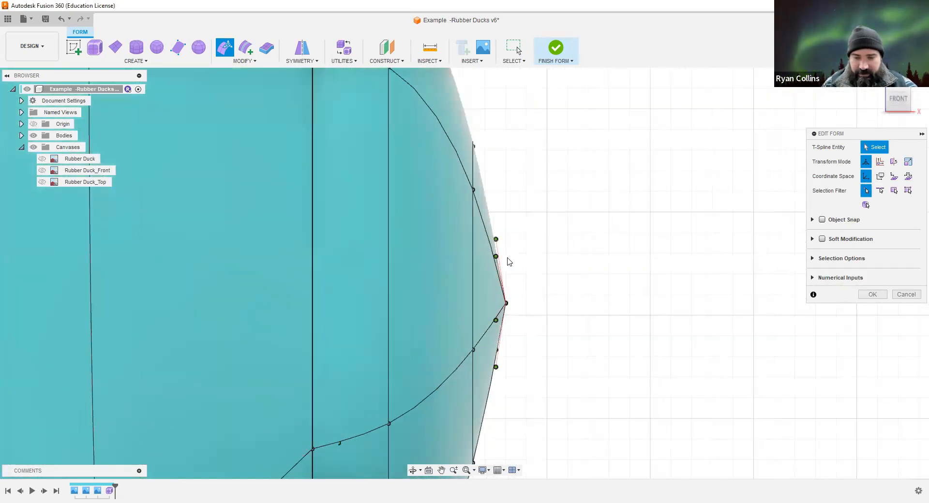
pyautogui.moveTo(502, 254); pyautogui.dragTo(529, 349)
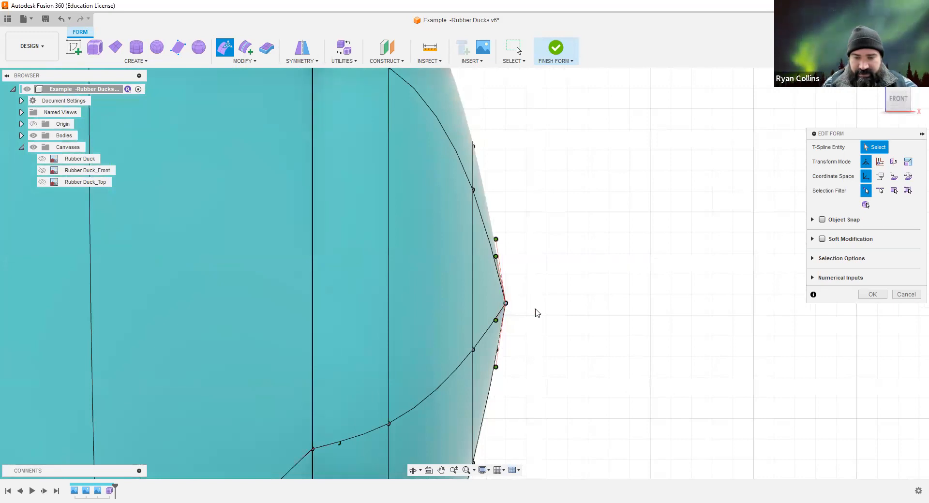
pyautogui.click(506, 304)
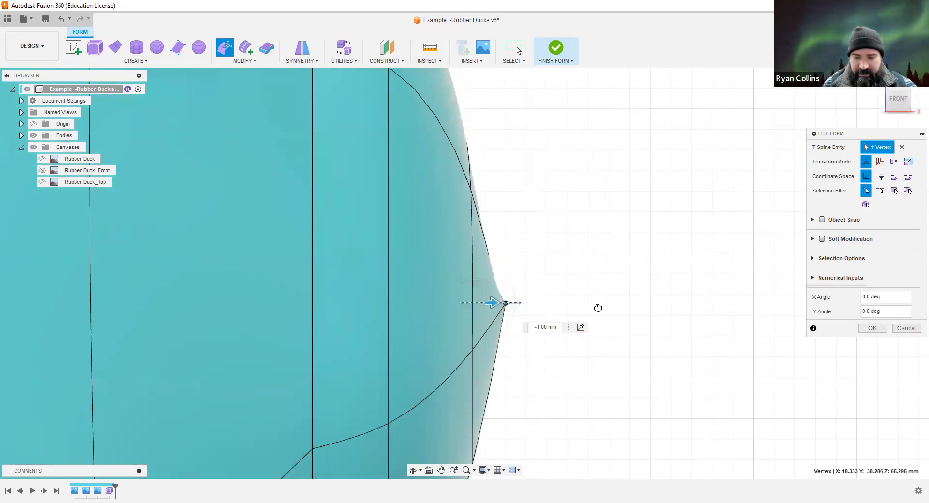
pyautogui.press('Return')
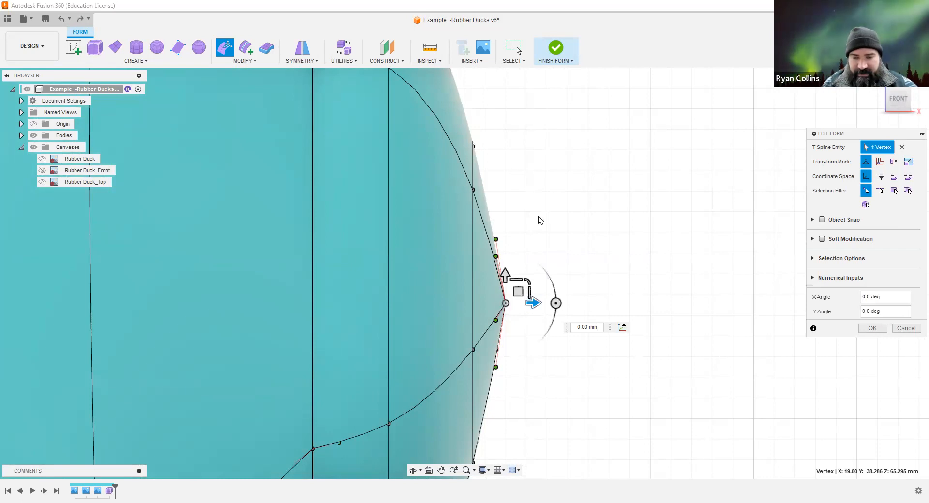
# Window-select the eye's pointed tip in the front view and try moving its tangency handles 1.00 mm inward.
pyautogui.moveTo(489, 180); pyautogui.dragTo(555, 440)
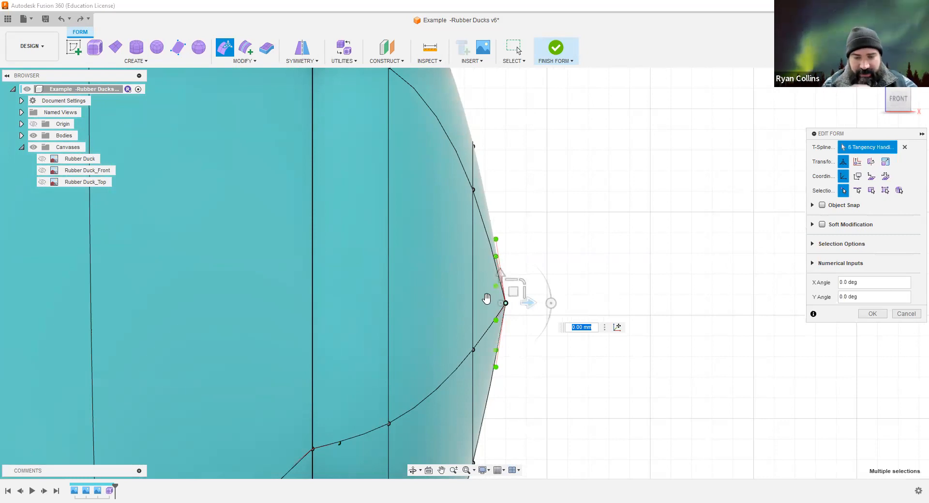
pyautogui.keyDown('shift'); pyautogui.moveTo(487, 297); pyautogui.dragTo(484, 295, button='middle'); pyautogui.keyUp('shift')
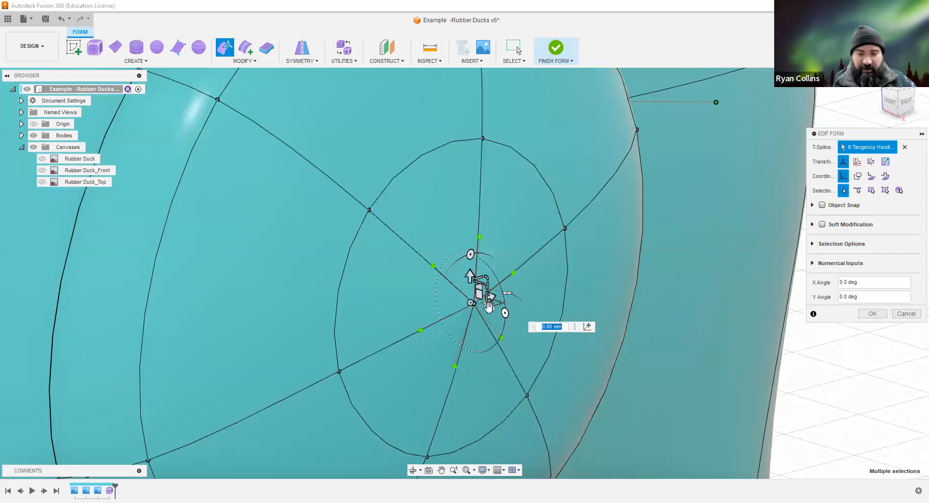
pyautogui.click(892, 104)
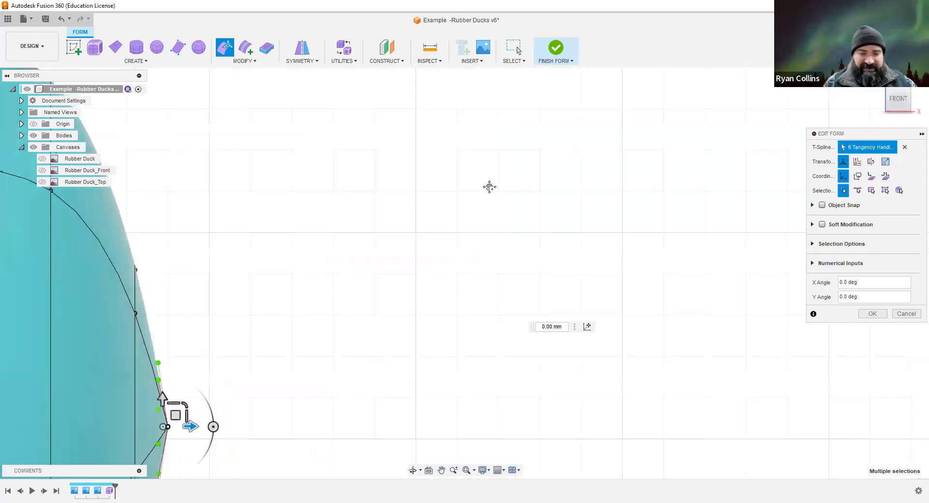
pyautogui.moveTo(490, 187); pyautogui.dragTo(491, 190, button='middle')
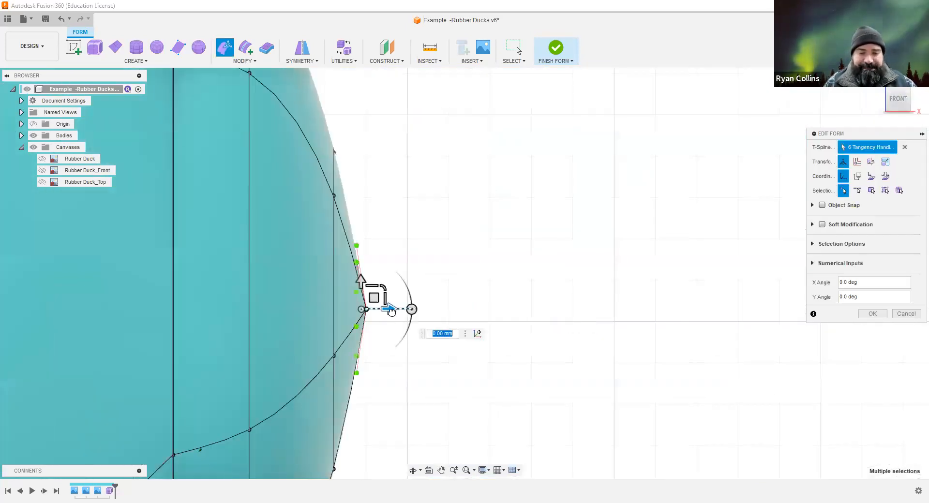
pyautogui.moveTo(391, 312); pyautogui.dragTo(379, 311)
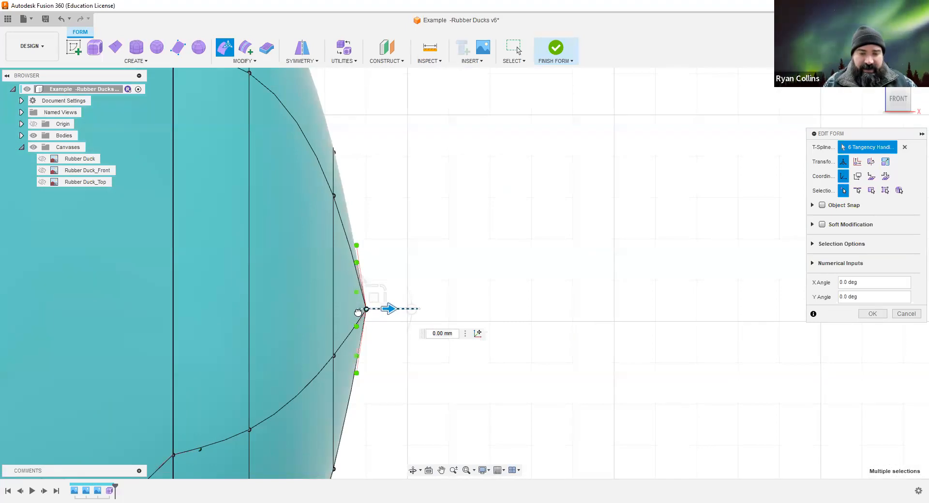
pyautogui.write('-1')
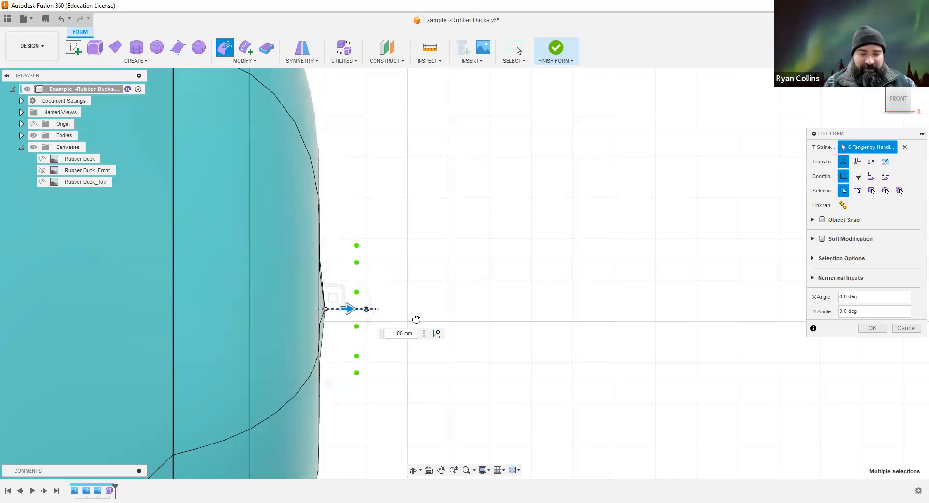
# Try offsets of 0.5 mm and -0.5 mm on the tip's tangency handles, undo the last move and clear the selection.
pyautogui.moveTo(363, 322)
pyautogui.mouseDown()
pyautogui.moveTo(373, 321)
pyautogui.moveTo(364, 323)
pyautogui.mouseUp()
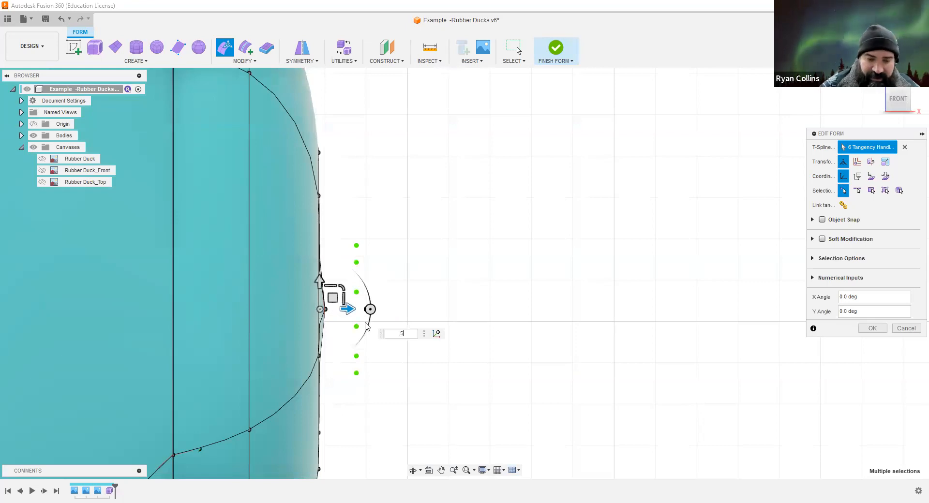
pyautogui.write('.5')
pyautogui.press('Return')
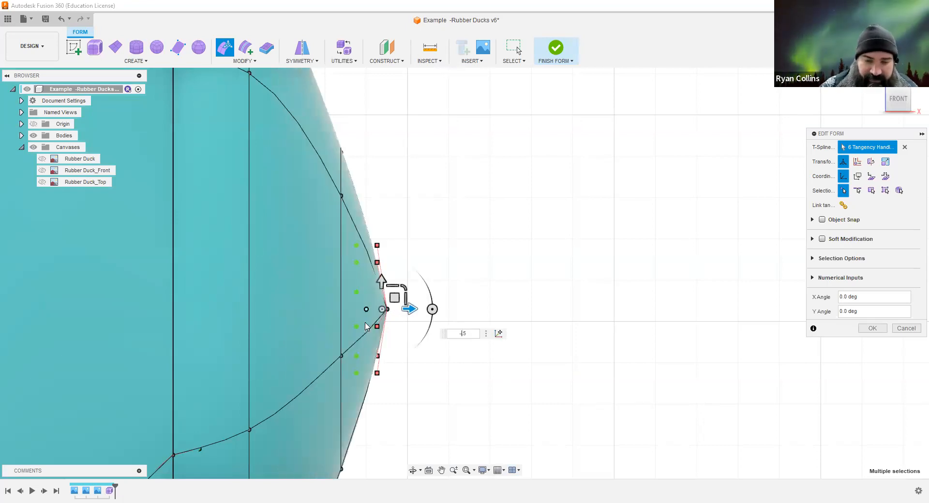
pyautogui.press('Return')
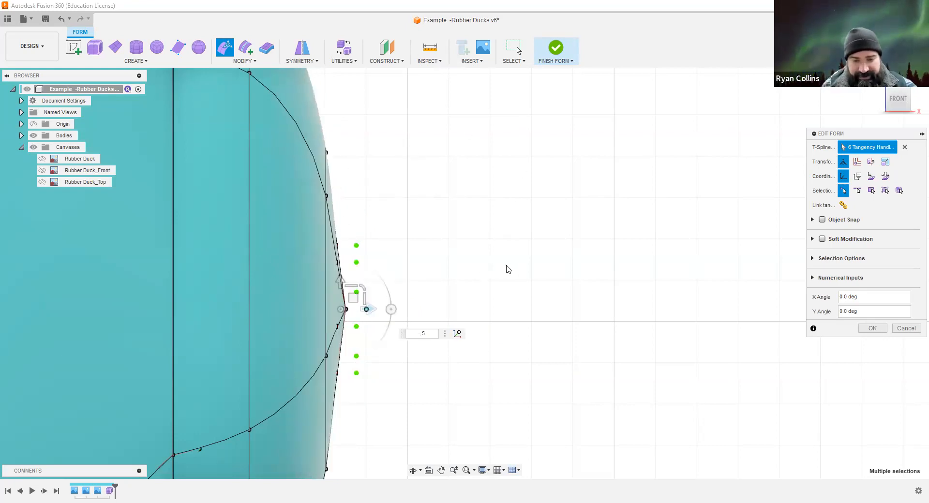
pyautogui.keyDown('shift'); pyautogui.moveTo(483, 278); pyautogui.dragTo(491, 283, button='middle'); pyautogui.keyUp('shift')
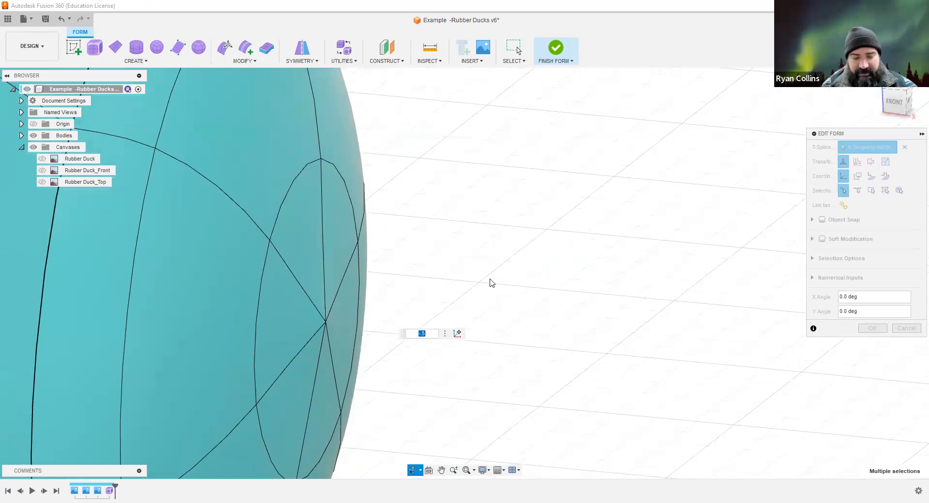
pyautogui.hotkey('ctrl', 'z')
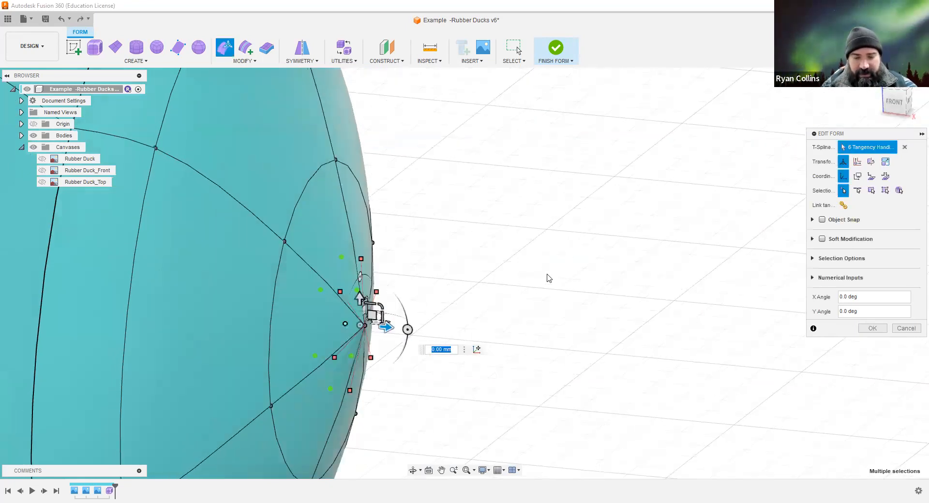
pyautogui.press('Escape')
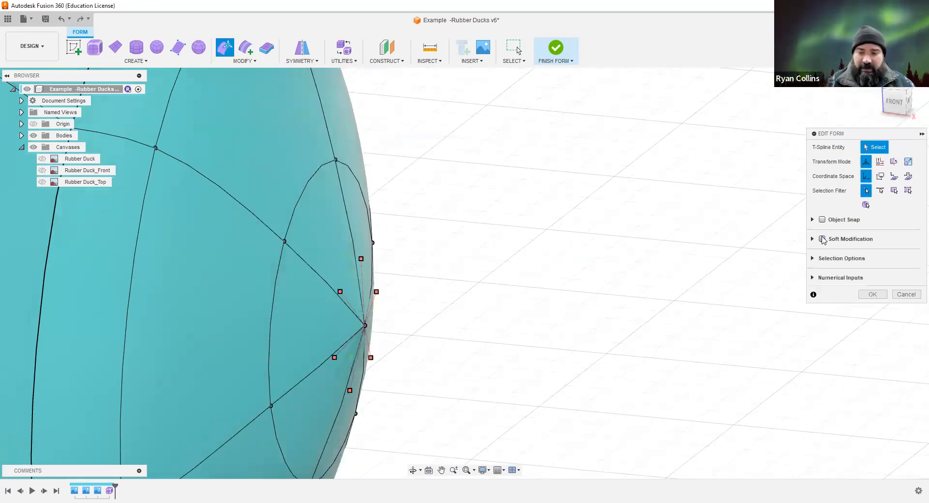
# Turn on Soft Modification, set its distance to 5 mm for the vertices at the eye's tip, and clear the selection.
pyautogui.click(822, 239)
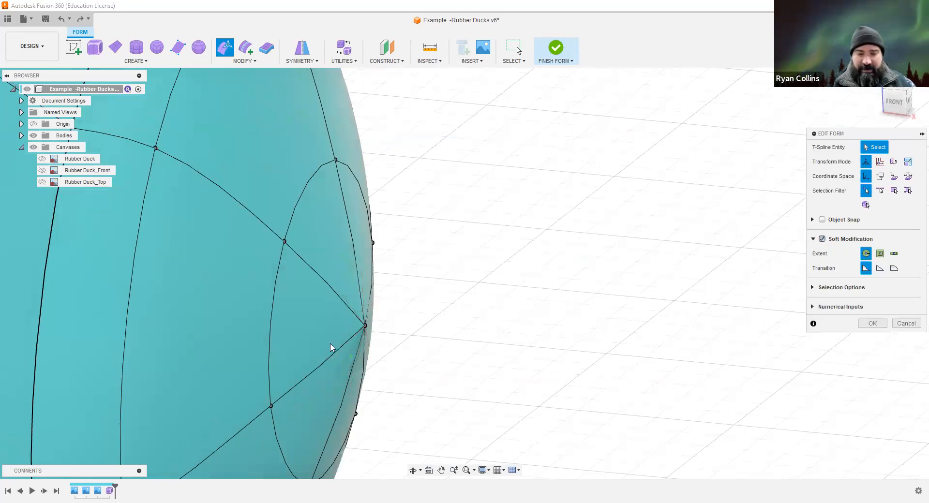
pyautogui.click(892, 106)
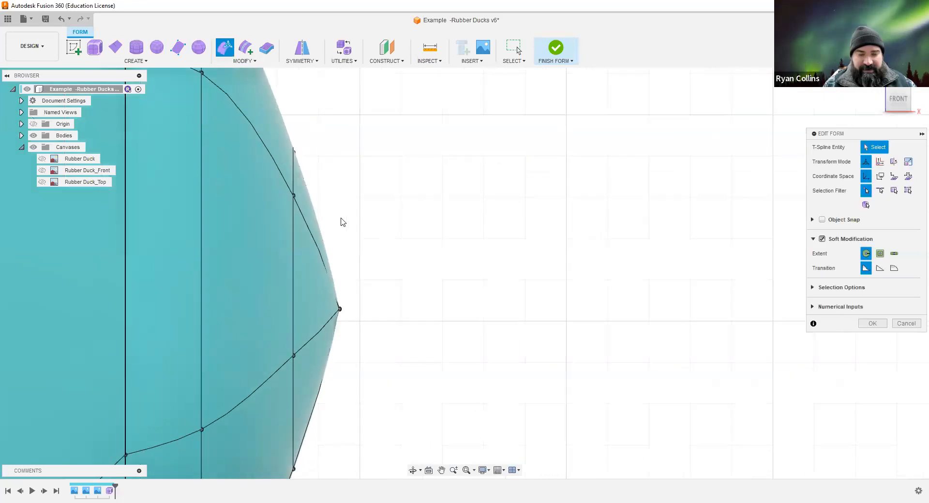
pyautogui.moveTo(319, 179); pyautogui.dragTo(409, 422)
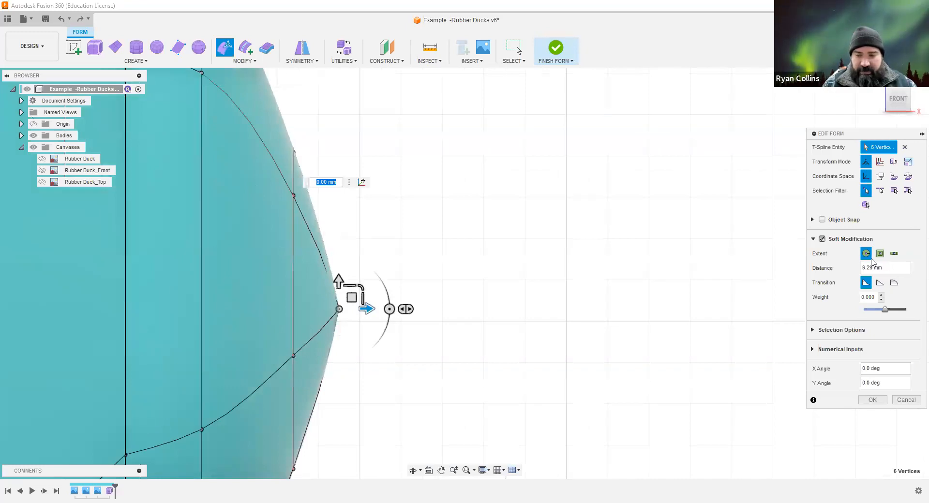
pyautogui.click(897, 267)
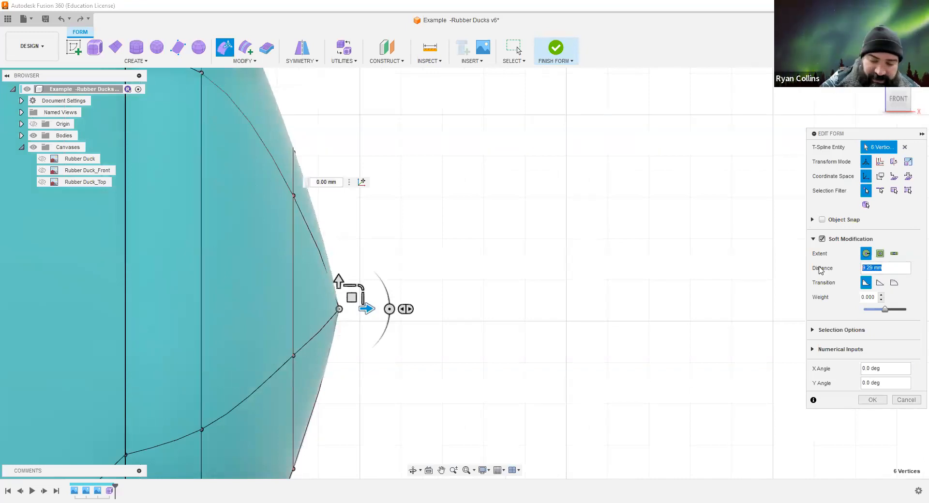
pyautogui.write('5')
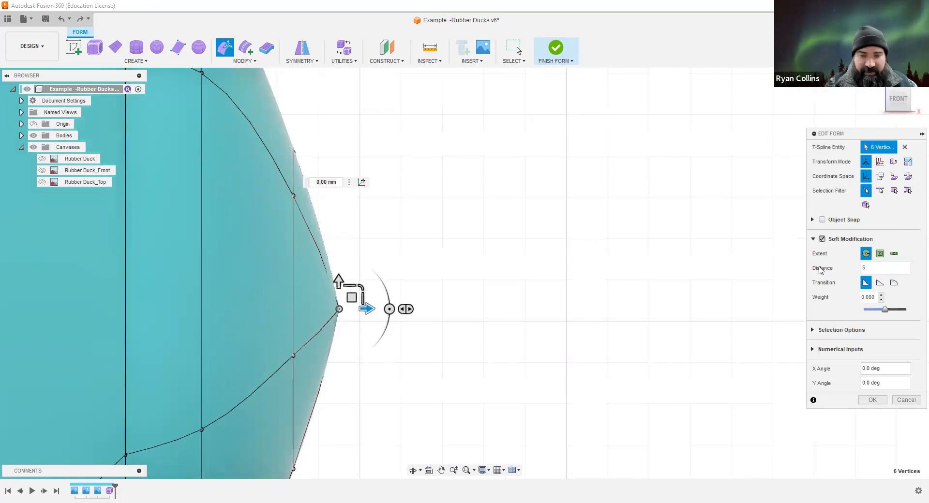
pyautogui.scroll(3, 329, 274)
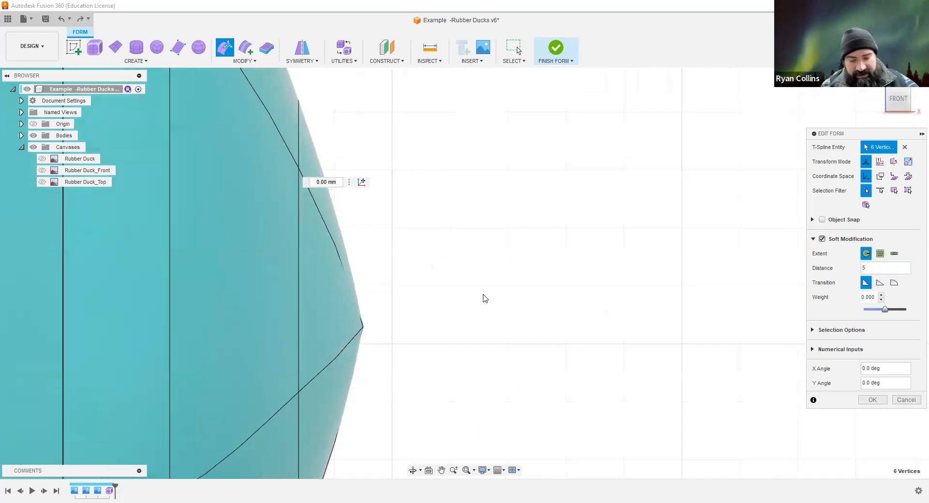
pyautogui.scroll(-2, 485, 299)
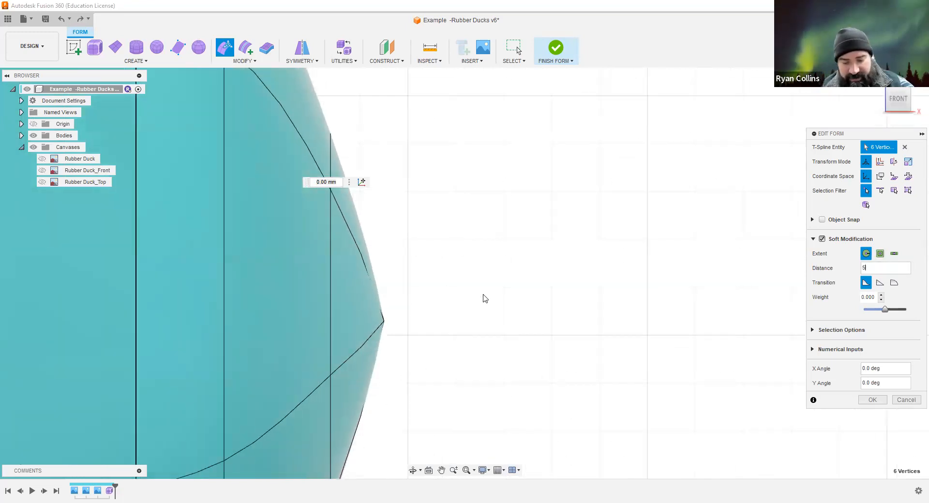
pyautogui.click(546, 282)
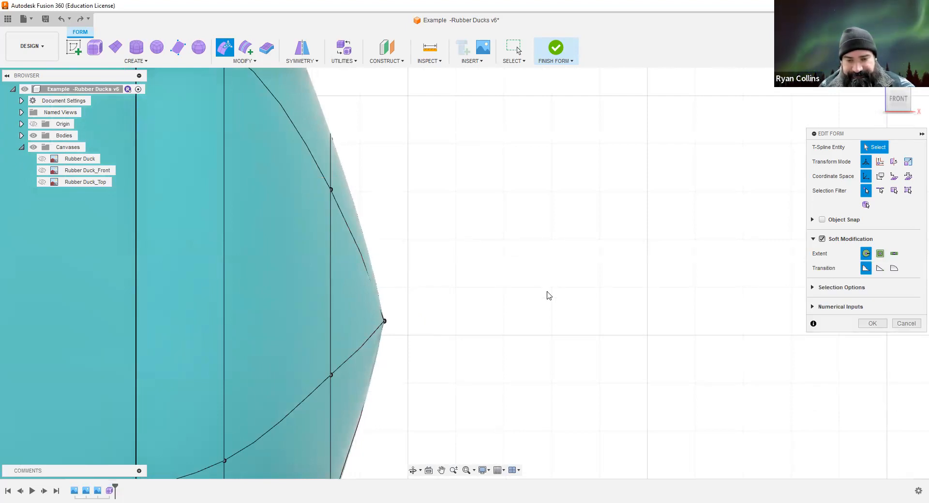
# Window-select the eye's tip, set the soft modification distance to 8 mm, move the tip 1.00 mm inward and finish editing the form.
pyautogui.scroll(2, 503, 293)
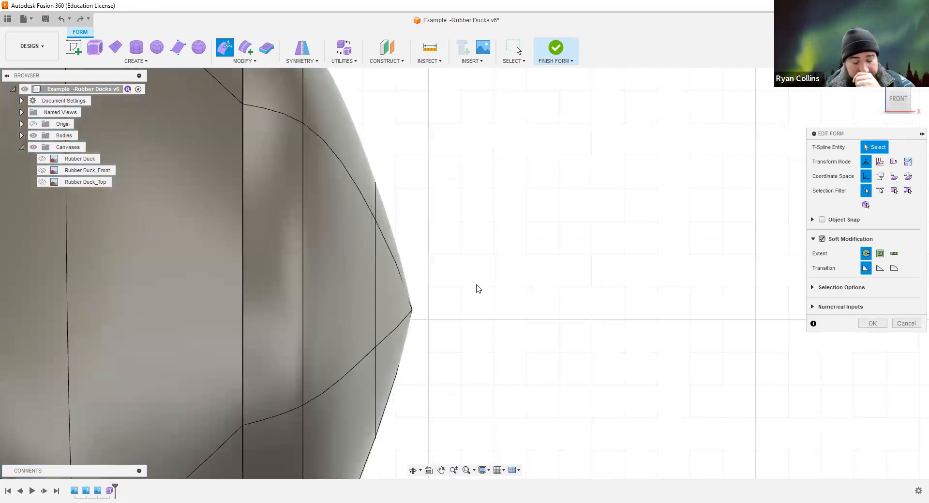
pyautogui.scroll(-1, 478, 288)
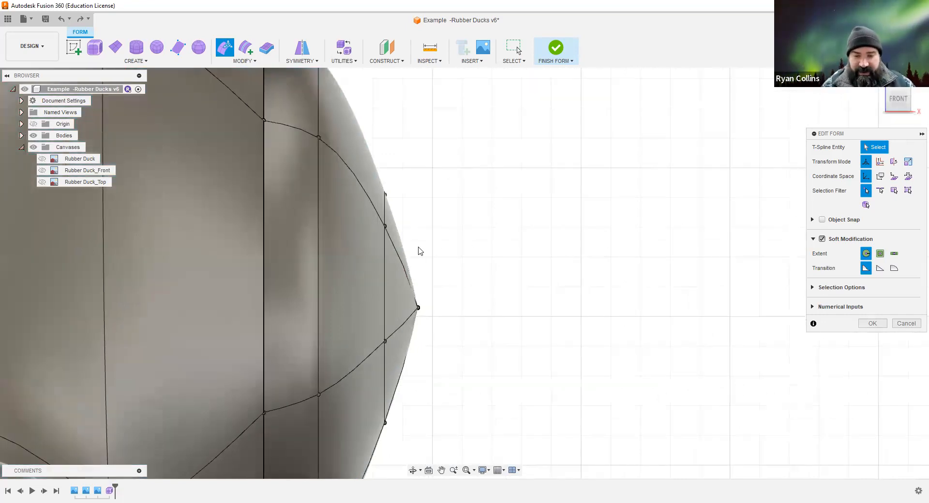
pyautogui.moveTo(406, 211); pyautogui.dragTo(458, 392)
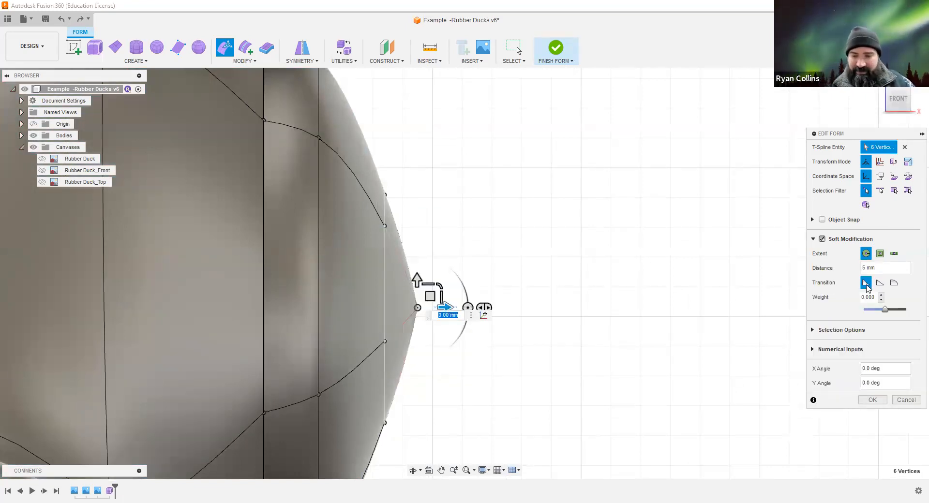
pyautogui.press('Tab')
pyautogui.write('8')
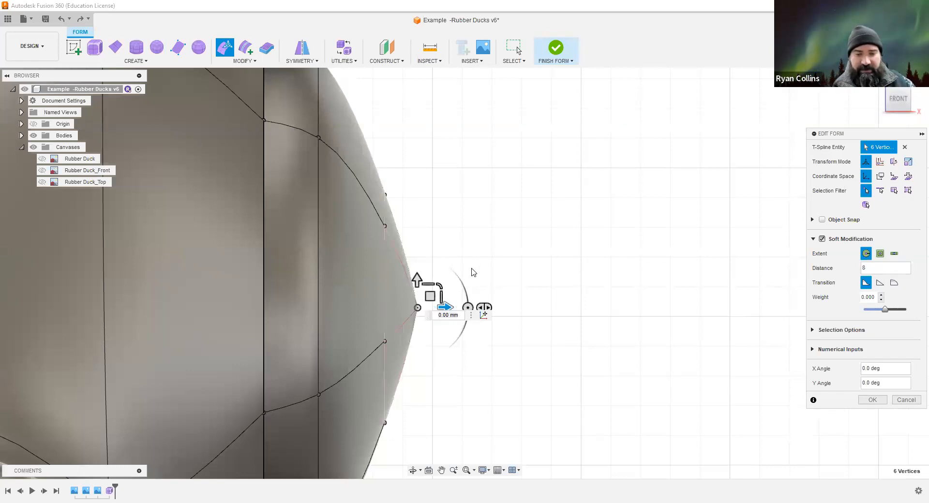
pyautogui.moveTo(446, 307); pyautogui.dragTo(403, 307)
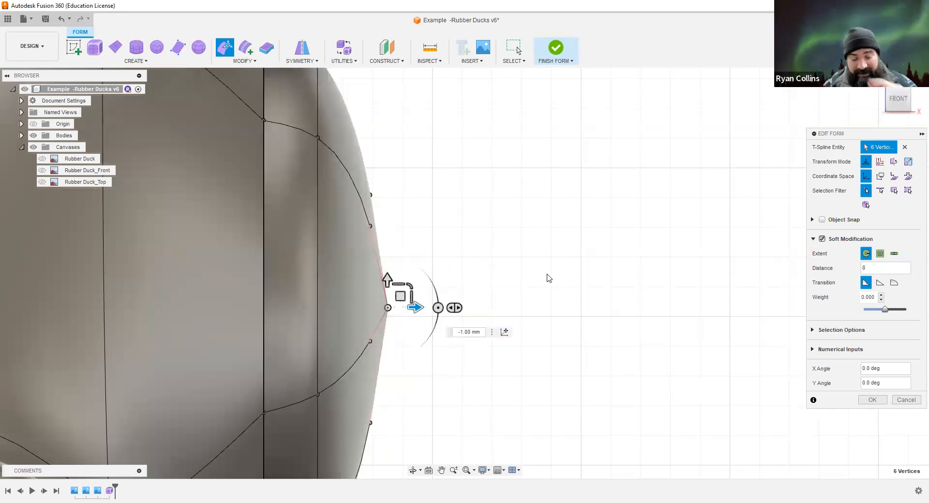
pyautogui.keyDown('shift'); pyautogui.moveTo(587, 284); pyautogui.dragTo(560, 300, button='middle'); pyautogui.keyUp('shift')
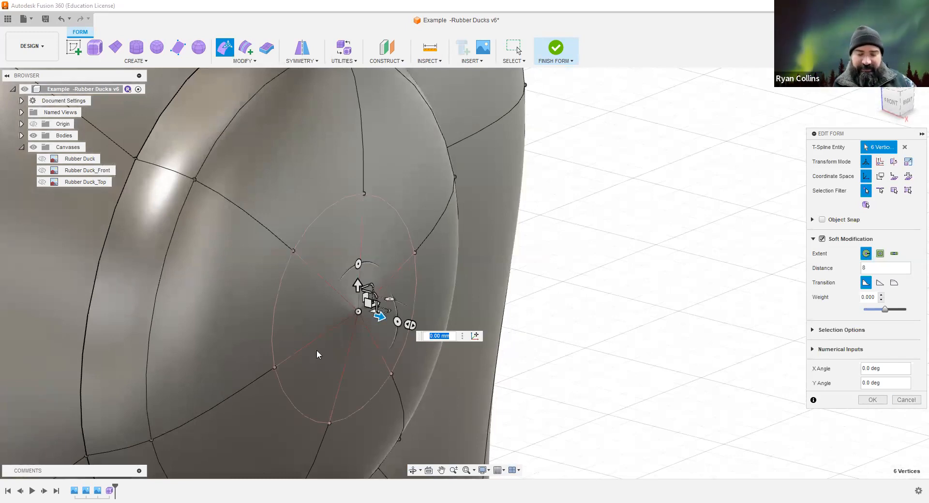
pyautogui.keyDown('shift'); pyautogui.moveTo(359, 348); pyautogui.dragTo(336, 354, button='middle'); pyautogui.keyUp('shift')
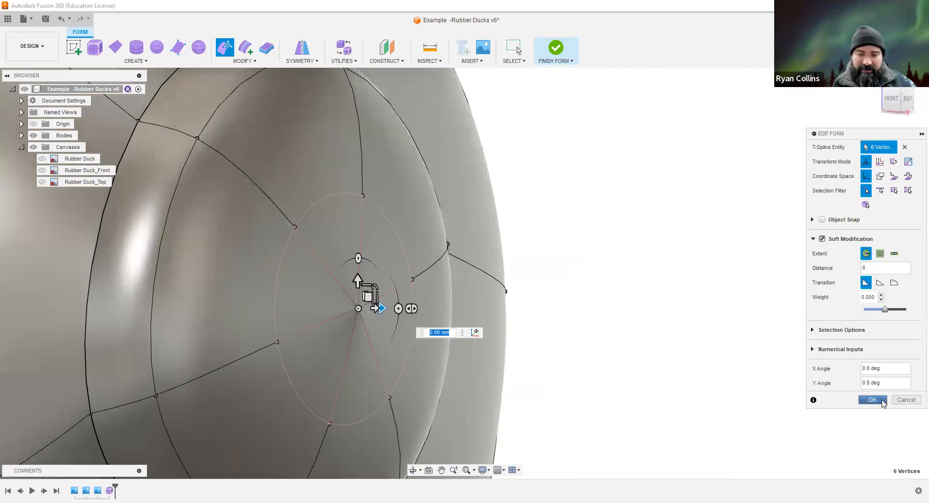
pyautogui.press('Escape')
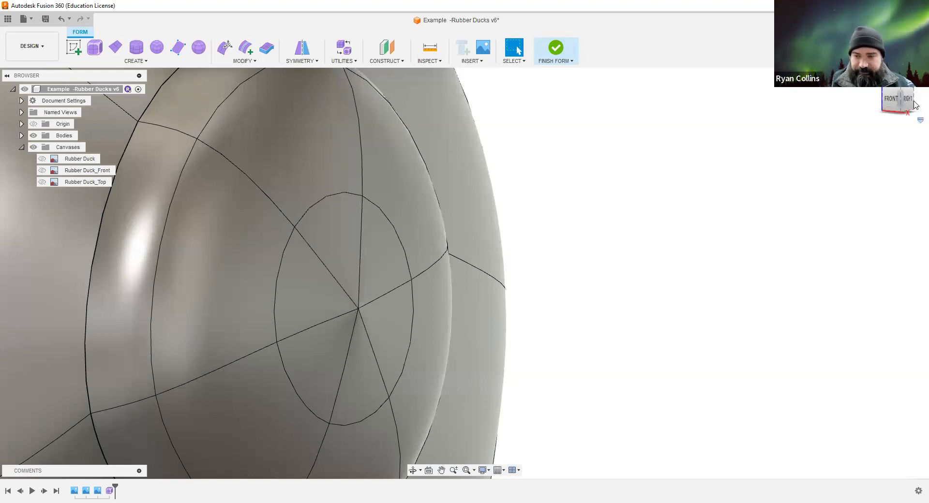
# Try to delete the six triangular faces inside the eye's innermost edge loop.
pyautogui.click(305, 291)
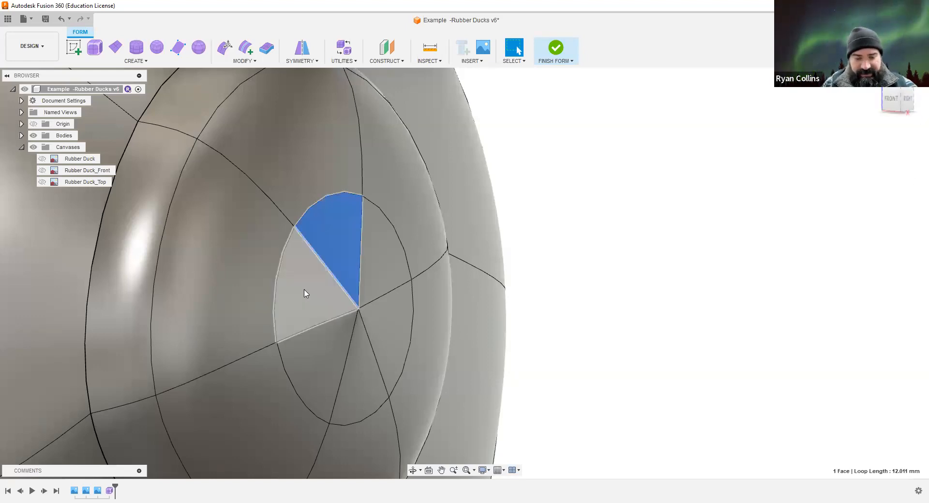
pyautogui.keyDown('shift'); pyautogui.click(309, 324); pyautogui.keyUp('shift')
pyautogui.keyDown('shift'); pyautogui.click(372, 366); pyautogui.keyUp('shift')
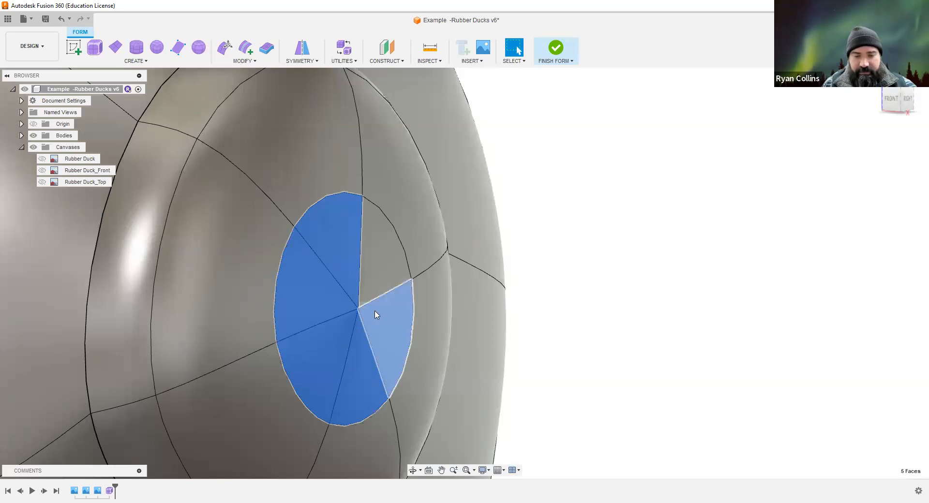
pyautogui.keyDown('shift'); pyautogui.click(375, 313); pyautogui.keyUp('shift')
pyautogui.keyDown('shift'); pyautogui.click(394, 311); pyautogui.keyUp('shift')
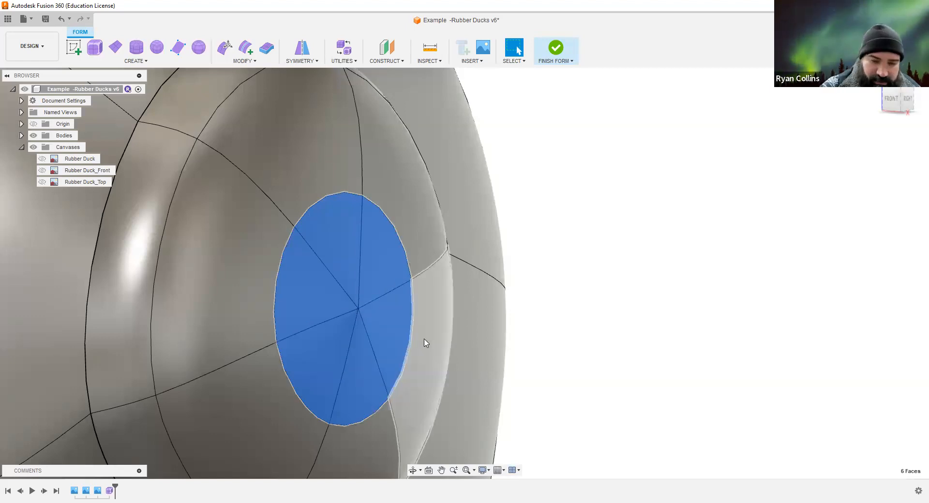
pyautogui.press('Delete')
pyautogui.keyDown('shift'); pyautogui.moveTo(776, 382); pyautogui.dragTo(721, 337, button='middle'); pyautogui.keyUp('shift')
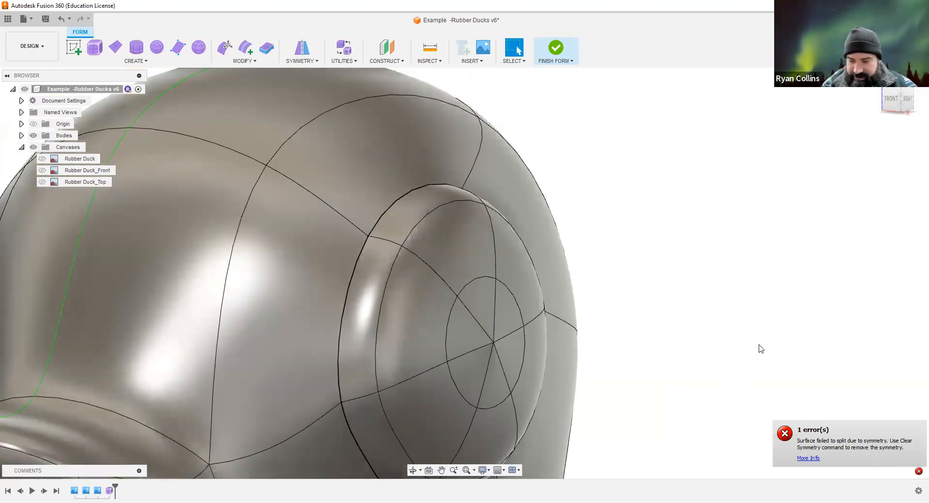
# From the right side view, window-select the faces and edges inside the eye's innermost loop and delete them.
pyautogui.scroll(-3, 643, 345)
pyautogui.keyDown('shift'); pyautogui.moveTo(697, 310); pyautogui.dragTo(904, 111, button='middle'); pyautogui.keyUp('shift')
pyautogui.click(901, 107)
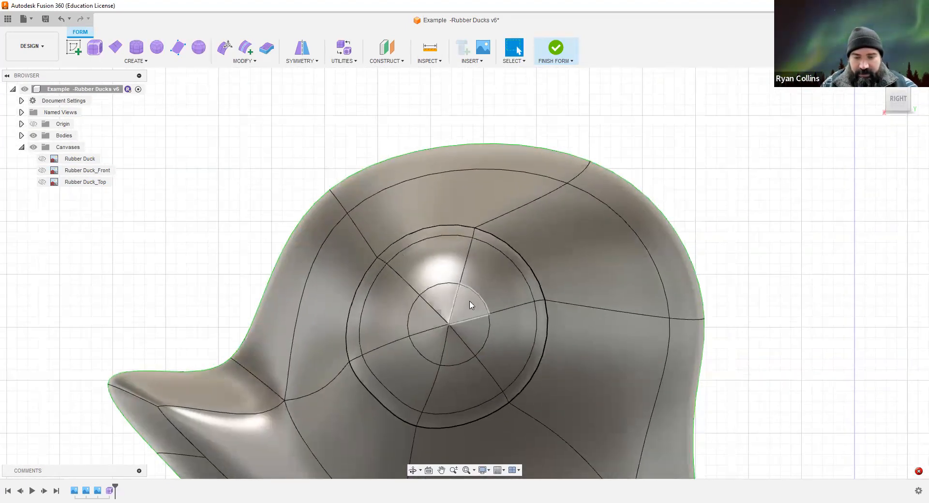
pyautogui.moveTo(466, 305); pyautogui.dragTo(437, 345)
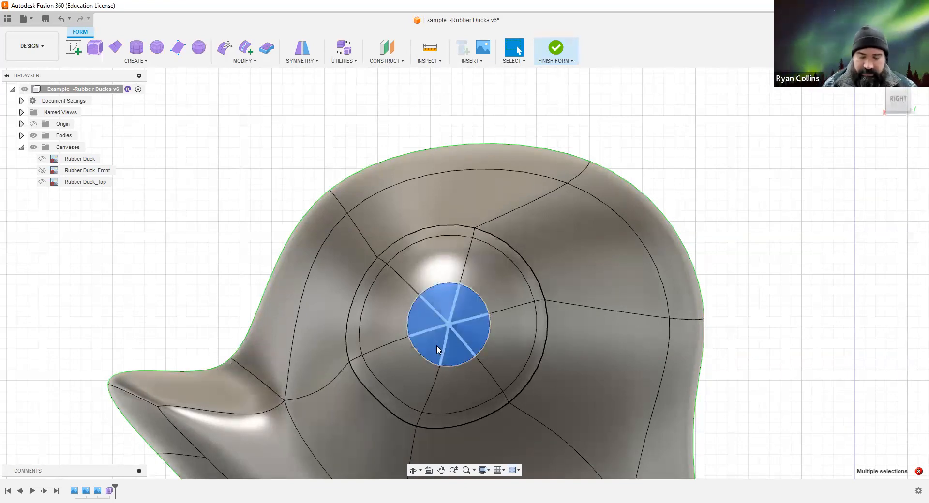
pyautogui.press('Delete')
pyautogui.keyDown('shift'); pyautogui.moveTo(439, 348); pyautogui.dragTo(472, 353, button='middle'); pyautogui.keyUp('shift')
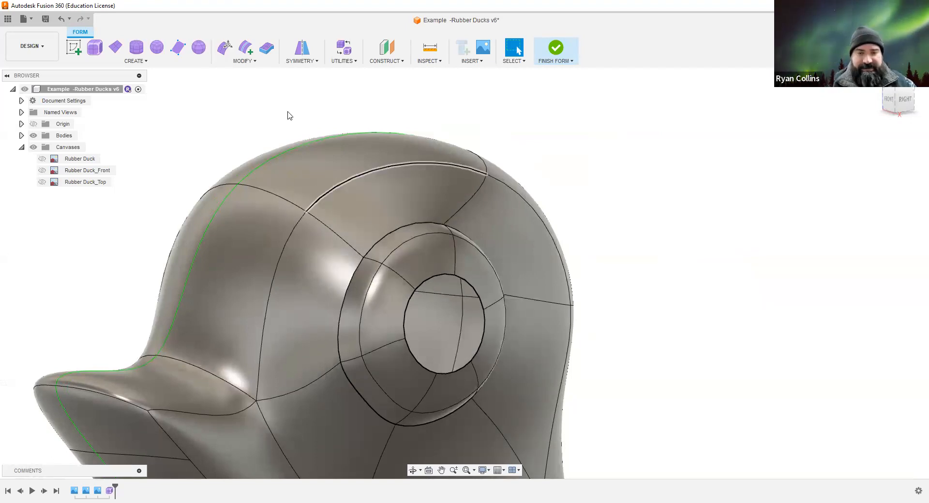
# Start a Fill Hole on the eye's inner opening, try the Reduced Star and Fill Star modes, and set the mode to Collapse.
pyautogui.click(245, 62)
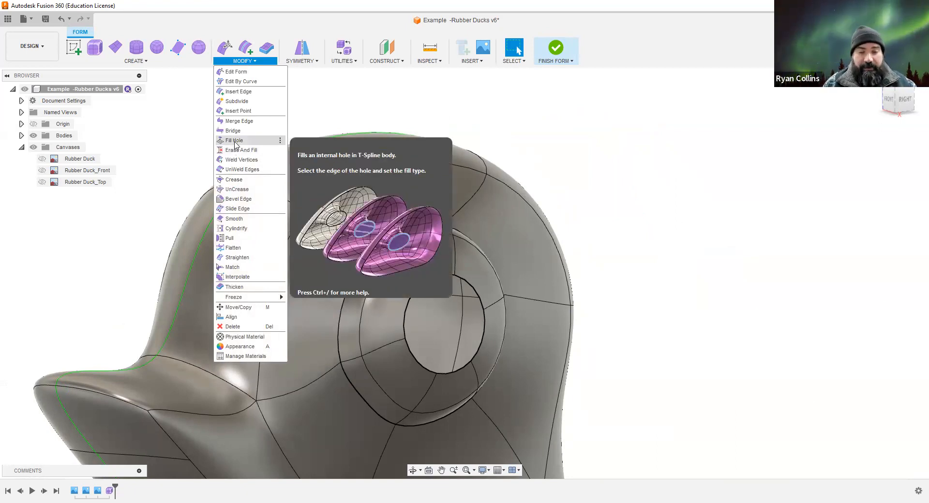
pyautogui.click(476, 297)
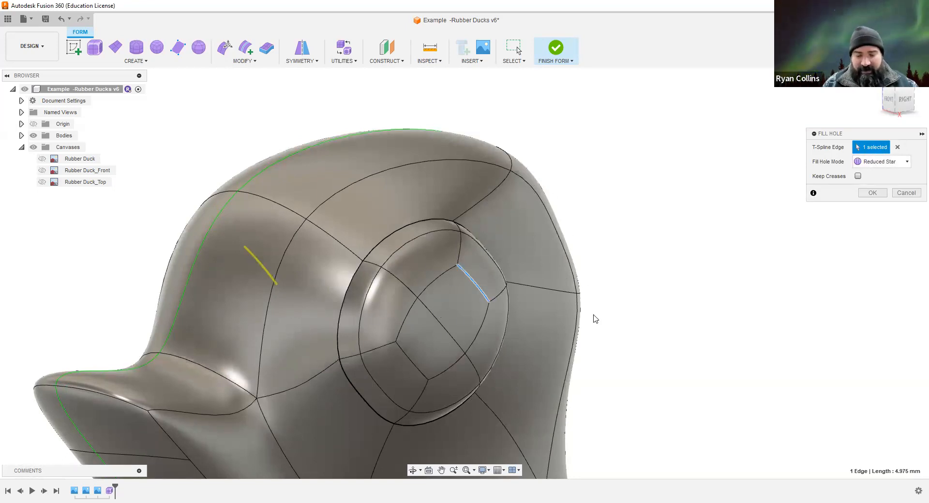
pyautogui.click(877, 166)
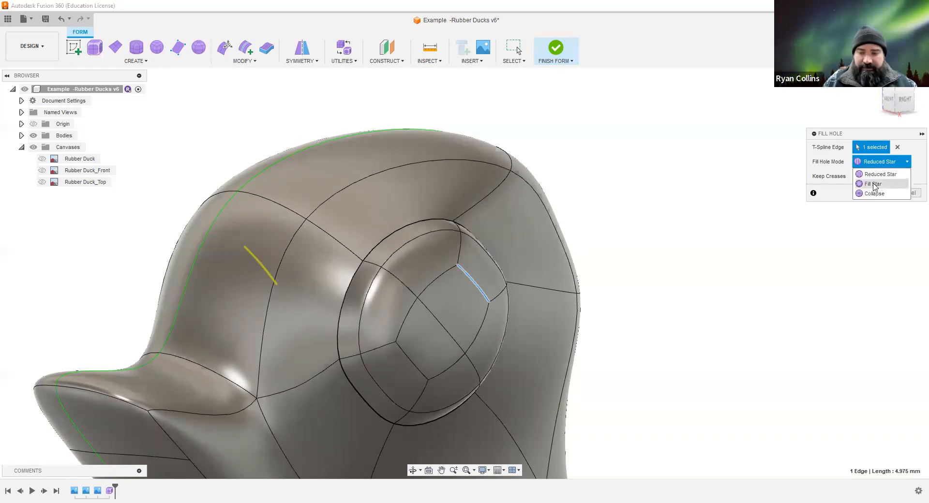
pyautogui.click(875, 185)
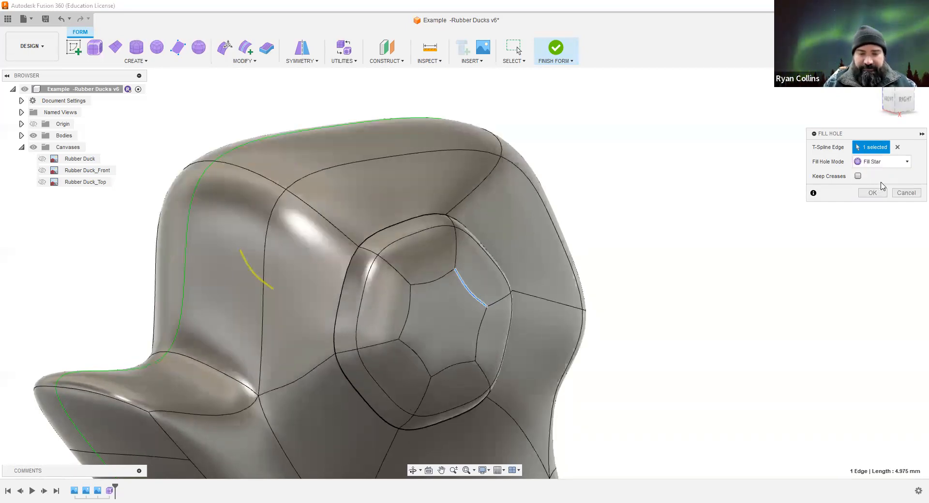
pyautogui.click(888, 163)
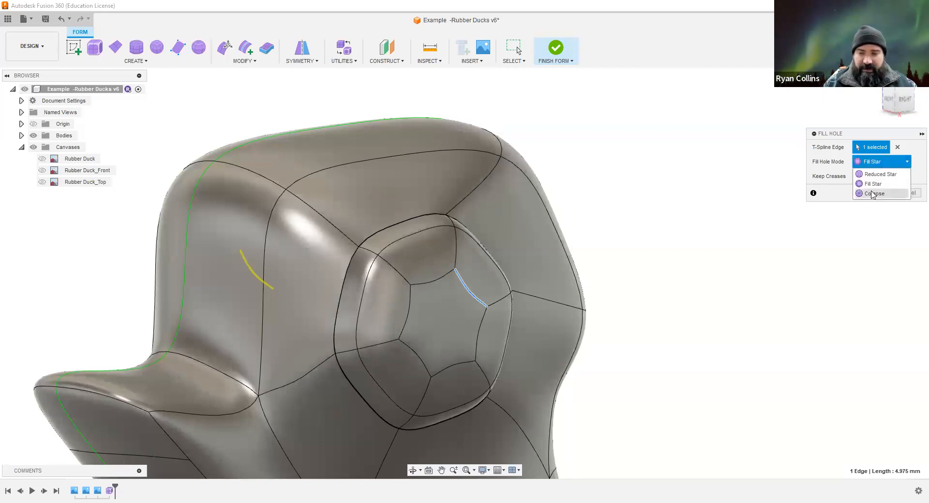
pyautogui.click(873, 193)
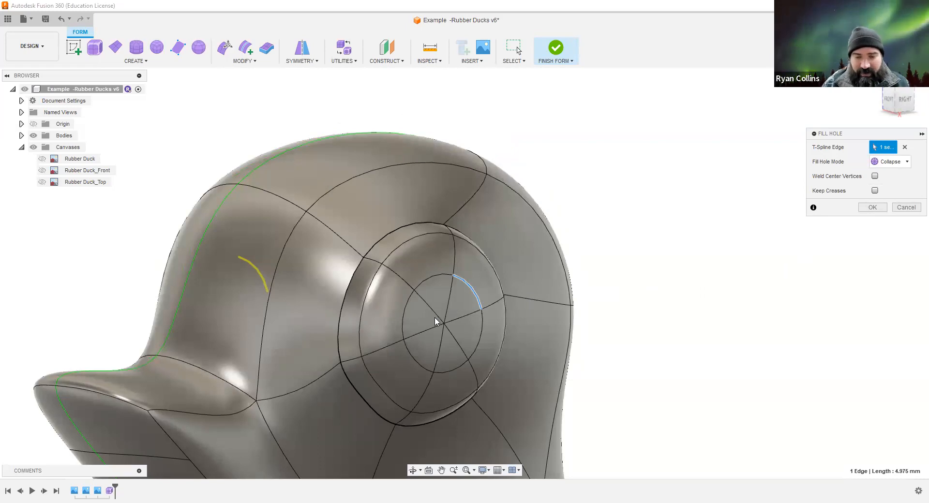
# Compare the collapsed eye fill with and without welded center vertices, and accept it with Weld Center Vertices off.
pyautogui.scroll(4, 438, 321)
pyautogui.moveTo(529, 343)
pyautogui.keyDown('shift'); pyautogui.mouseDown(button='middle')
pyautogui.moveTo(539, 342)
pyautogui.moveTo(531, 342)
pyautogui.mouseUp(button='middle'); pyautogui.keyUp('shift')
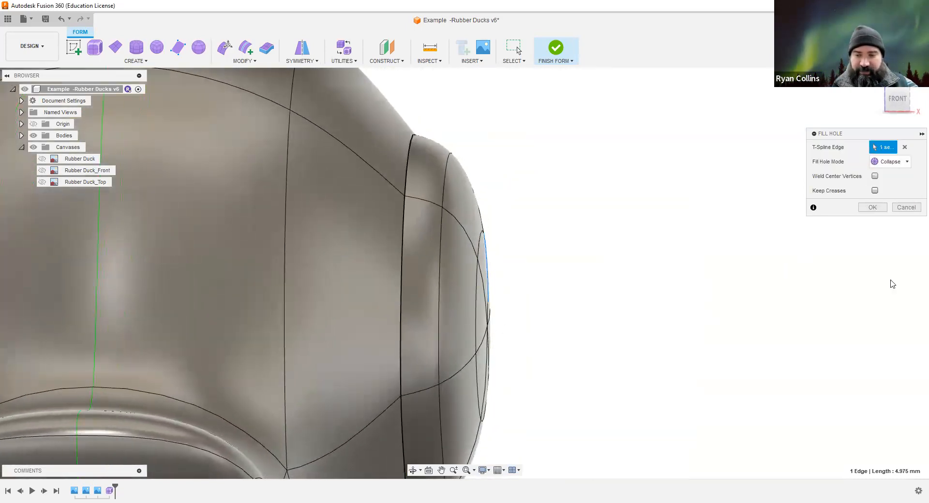
pyautogui.click(875, 176)
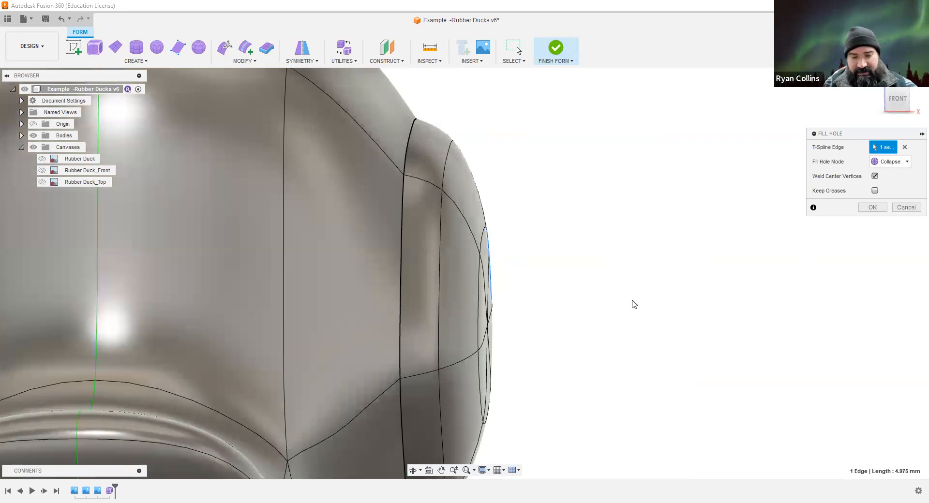
pyautogui.keyDown('shift'); pyautogui.moveTo(595, 307); pyautogui.dragTo(590, 311, button='middle'); pyautogui.keyUp('shift')
pyautogui.scroll(-3, 522, 338)
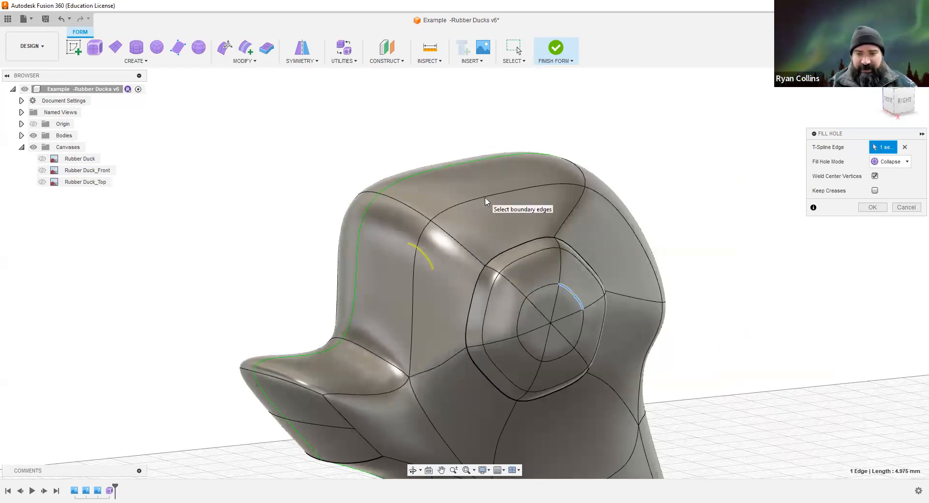
pyautogui.click(875, 176)
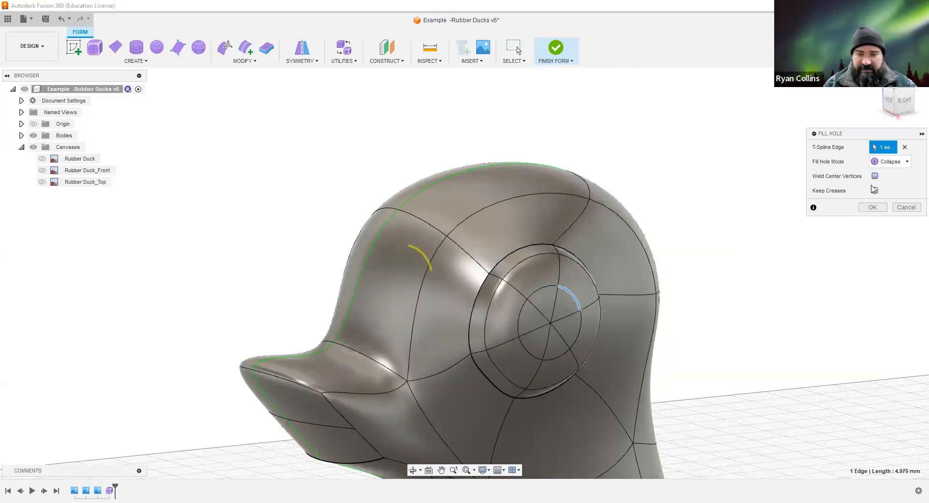
pyautogui.click(872, 207)
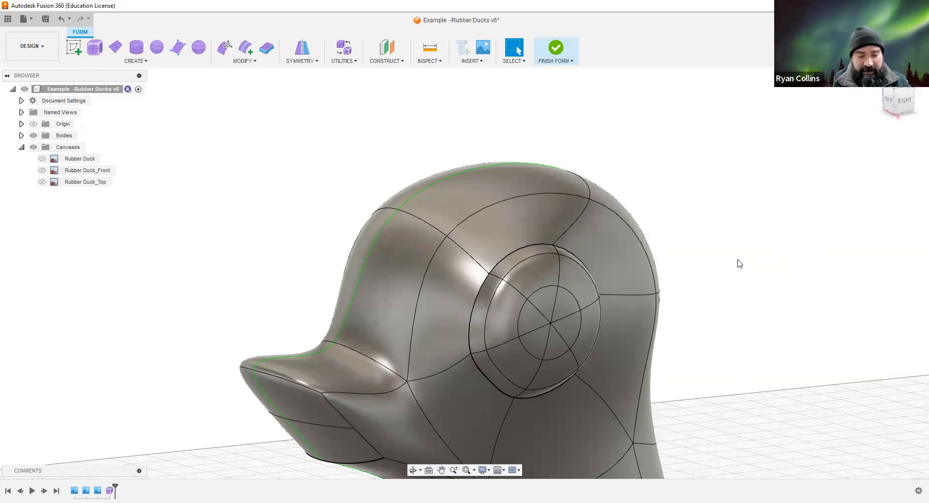
# Examine the filled eyes and the head's shape from the front and from the side.
pyautogui.keyDown('shift'); pyautogui.moveTo(622, 307); pyautogui.dragTo(644, 303, button='middle'); pyautogui.keyUp('shift')
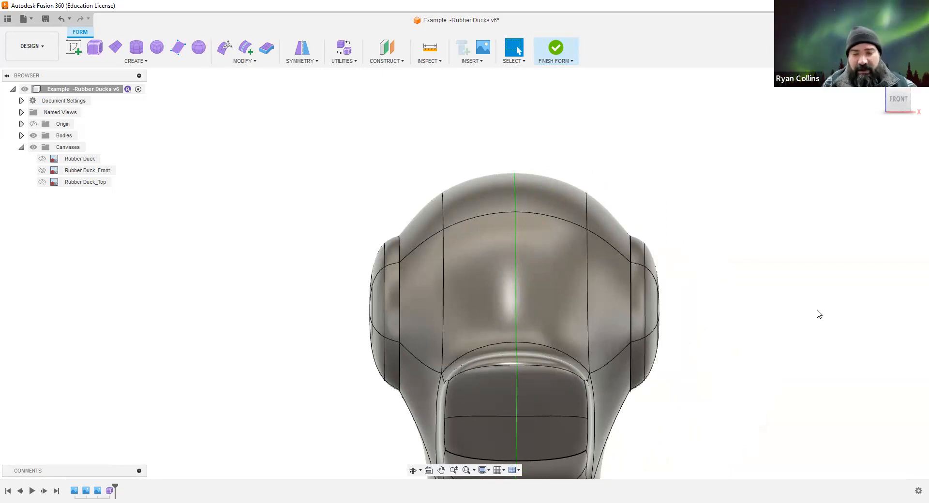
pyautogui.keyDown('shift'); pyautogui.moveTo(817, 311); pyautogui.dragTo(758, 288, button='middle'); pyautogui.keyUp('shift')
pyautogui.scroll(4, 808, 288)
pyautogui.scroll(-3, 816, 291)
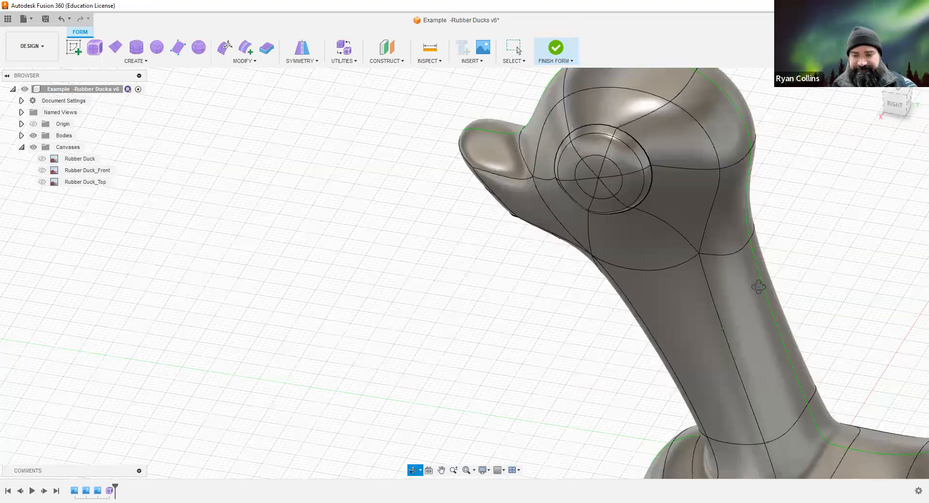
pyautogui.scroll(3, 778, 284)
pyautogui.scroll(-3, 780, 284)
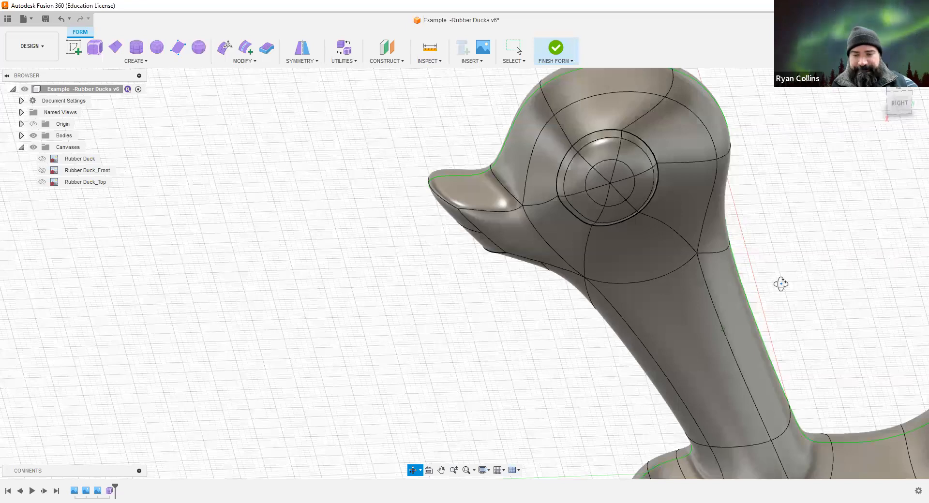
pyautogui.scroll(-1, 776, 289)
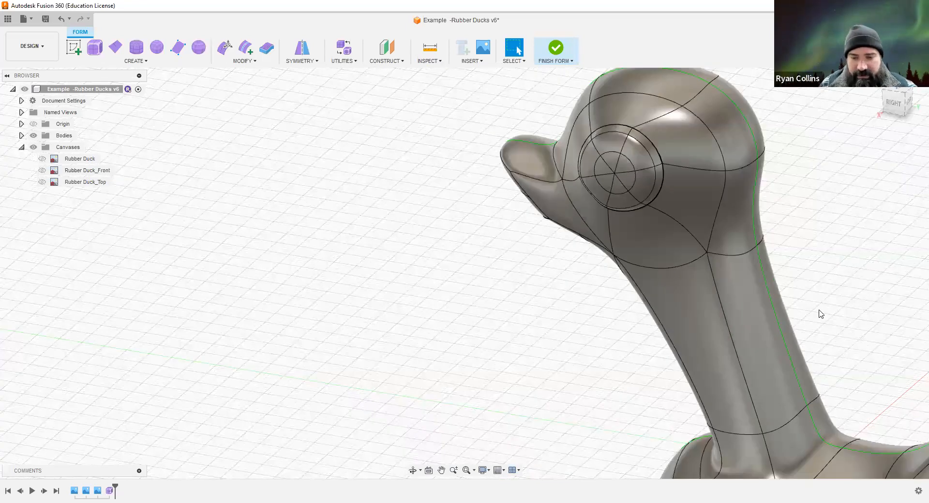
# Save the design with the version description "Eyes Modeled".
pyautogui.hotkey('ctrl', 's')
pyautogui.write('Eye')
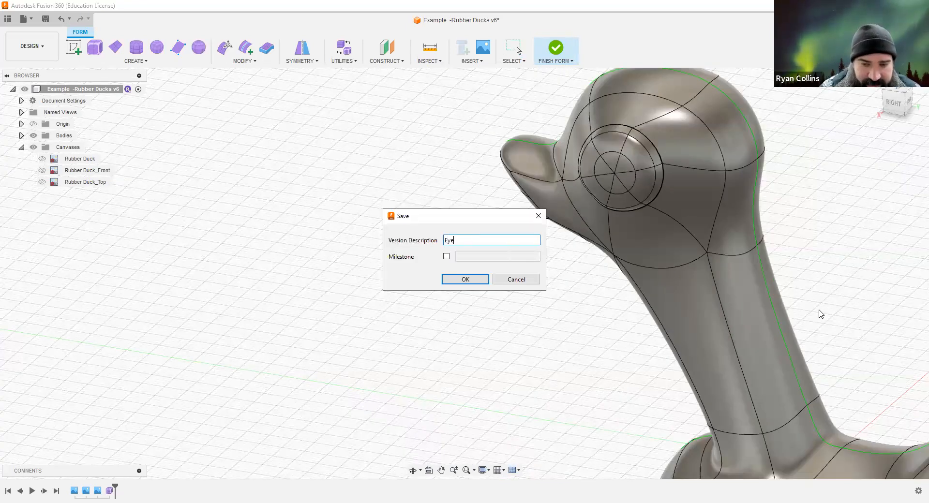
pyautogui.write('s Modeled')
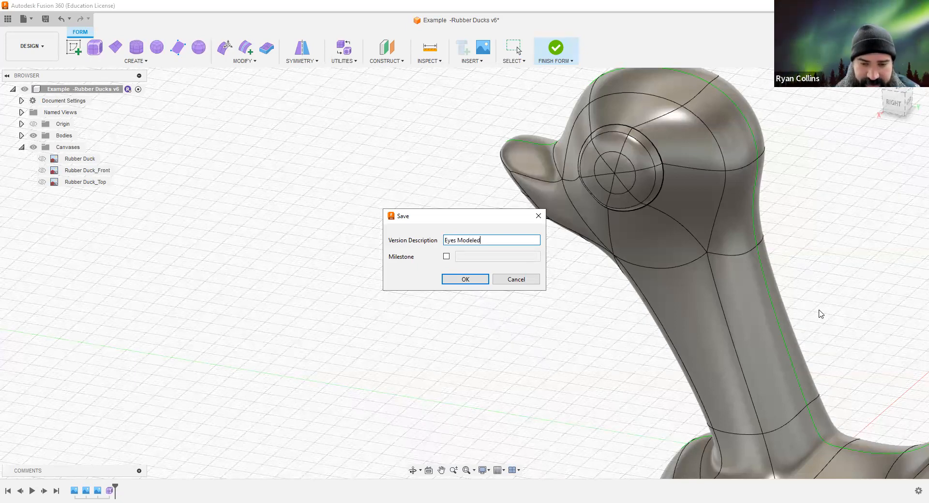
pyautogui.press('Return')
# Insert edges on both sides of the four symmetry edges over the head and down the back of the neck, at location -0.143.
pyautogui.moveTo(762, 227); pyautogui.dragTo(745, 308, button='middle')
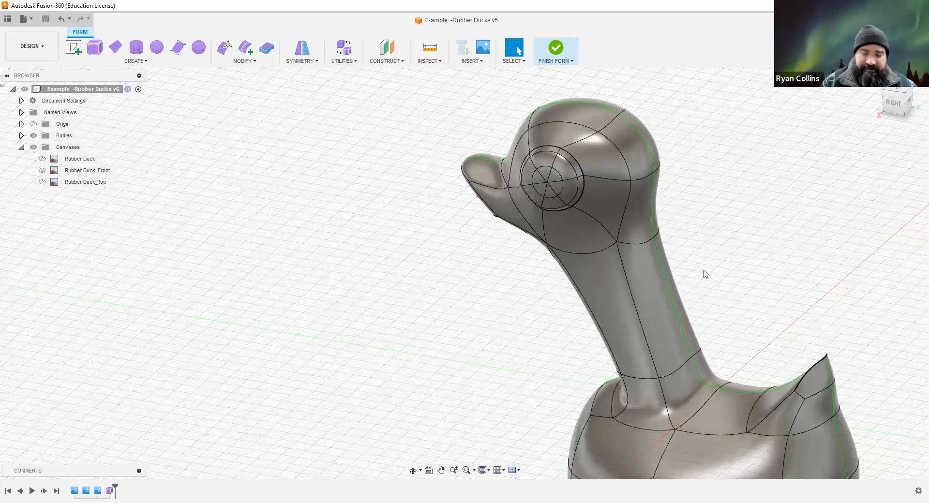
pyautogui.click(655, 203)
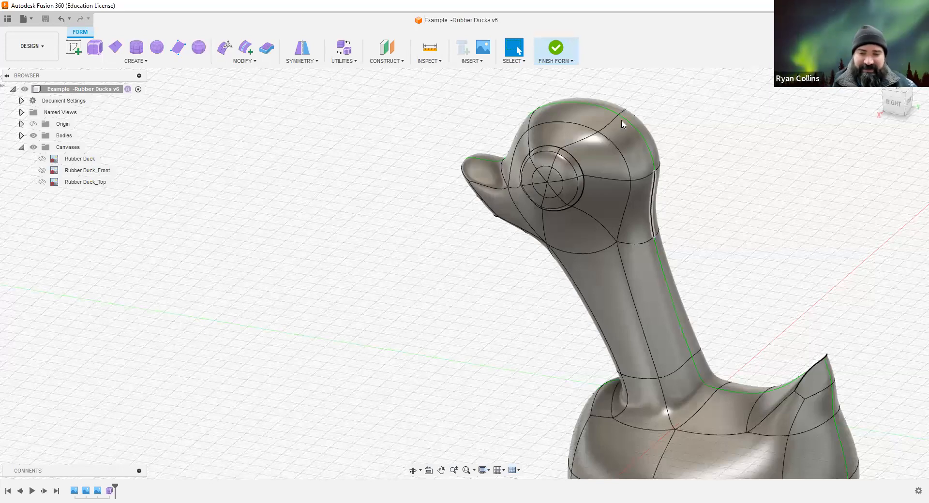
pyautogui.click(720, 173)
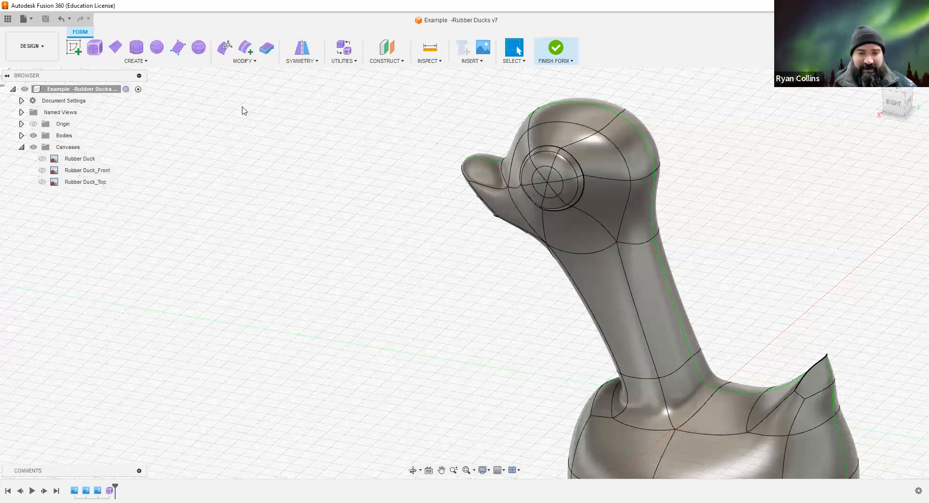
pyautogui.click(245, 46)
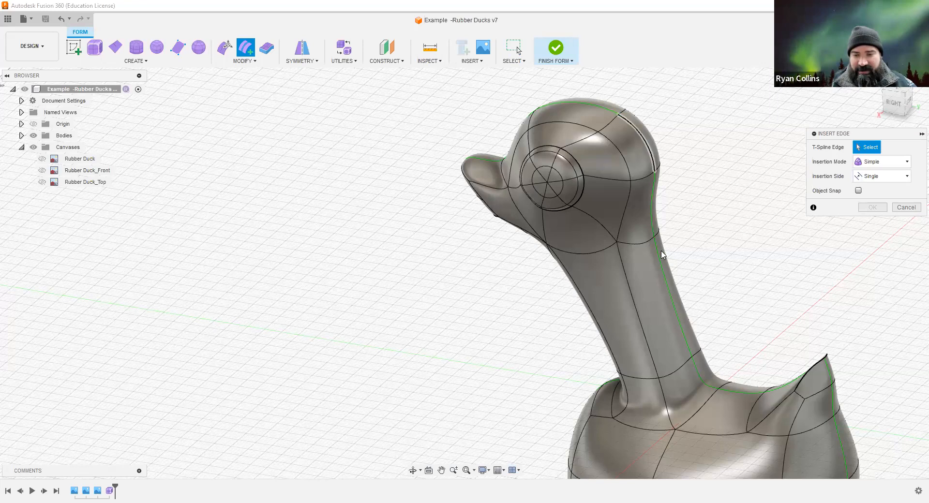
pyautogui.doubleClick(660, 262)
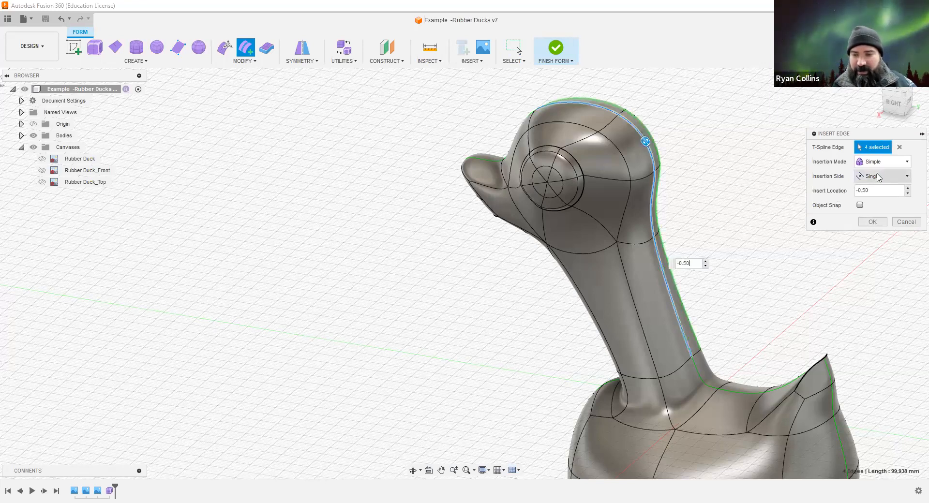
pyautogui.click(878, 176)
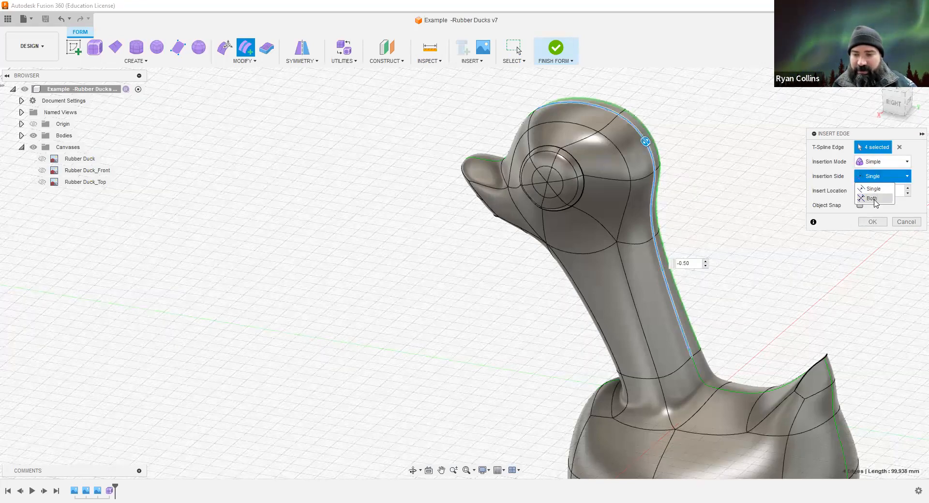
pyautogui.click(870, 198)
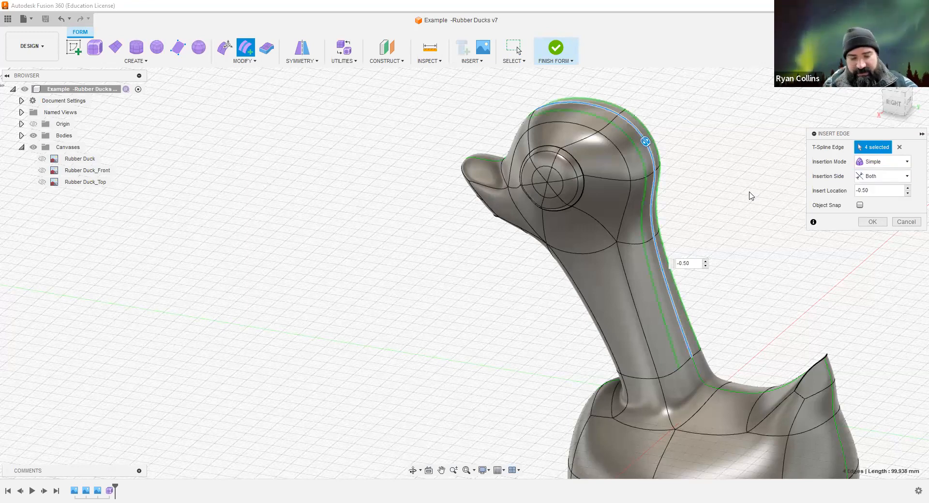
pyautogui.keyDown('shift'); pyautogui.moveTo(653, 161); pyautogui.dragTo(627, 140, button='middle'); pyautogui.keyUp('shift')
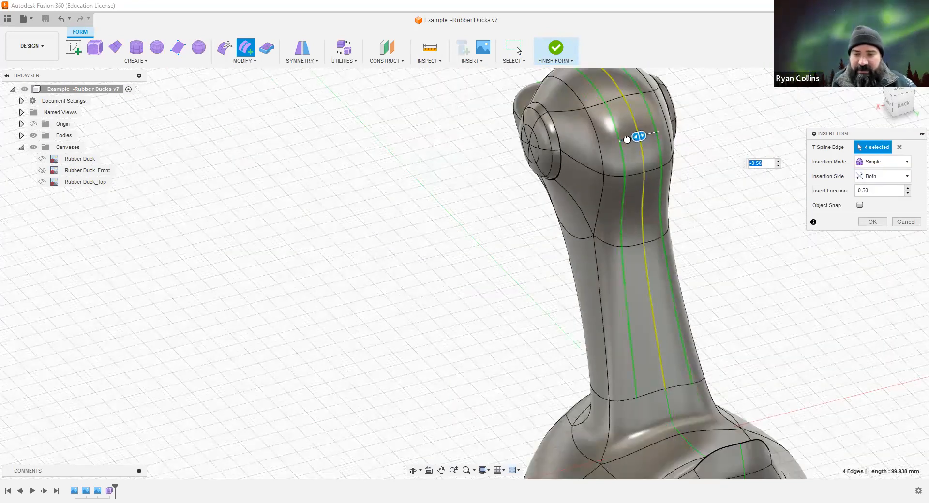
pyautogui.moveTo(627, 140); pyautogui.dragTo(618, 142)
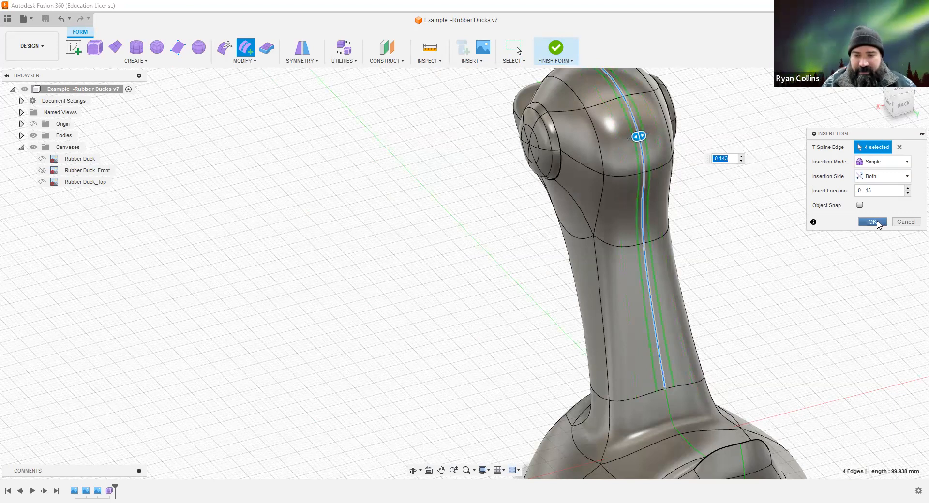
pyautogui.click(873, 221)
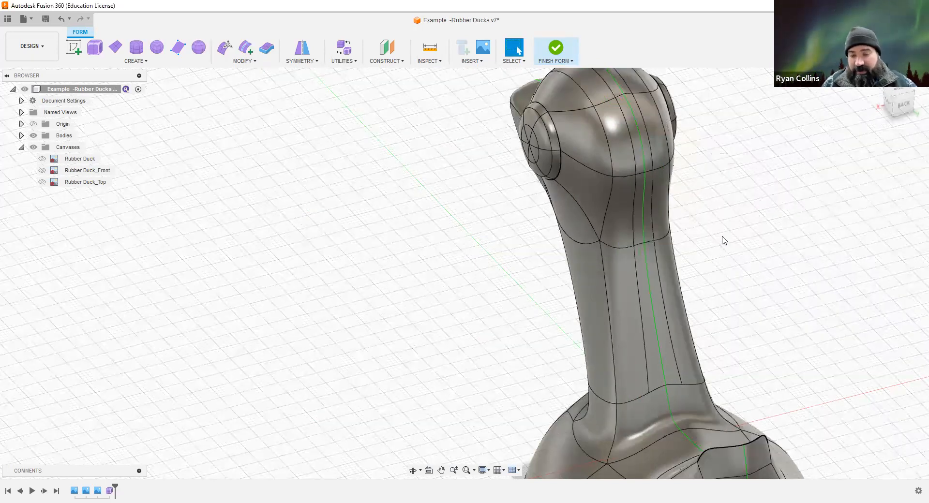
# Using the edge selection filter, move the four center edges along the head and neck about 19.15 mm backward and 10.48 mm upward.
pyautogui.click(226, 48)
pyautogui.click(882, 192)
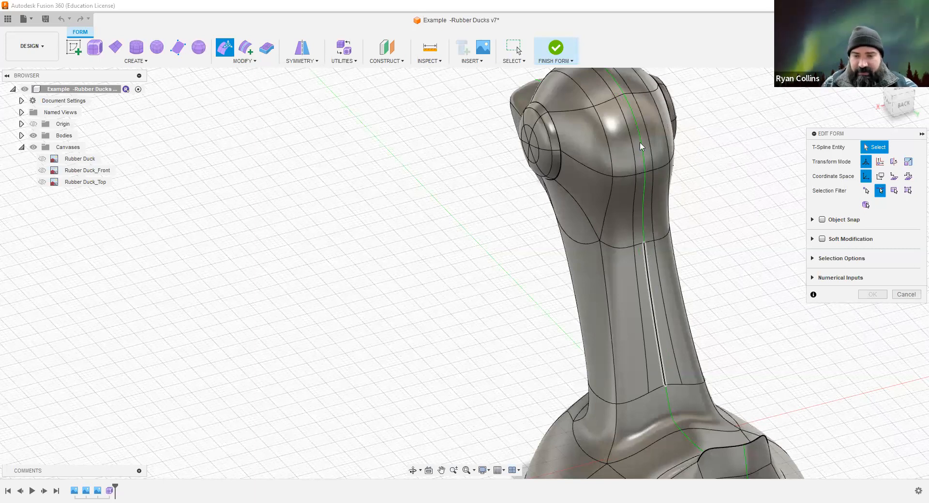
pyautogui.doubleClick(640, 173)
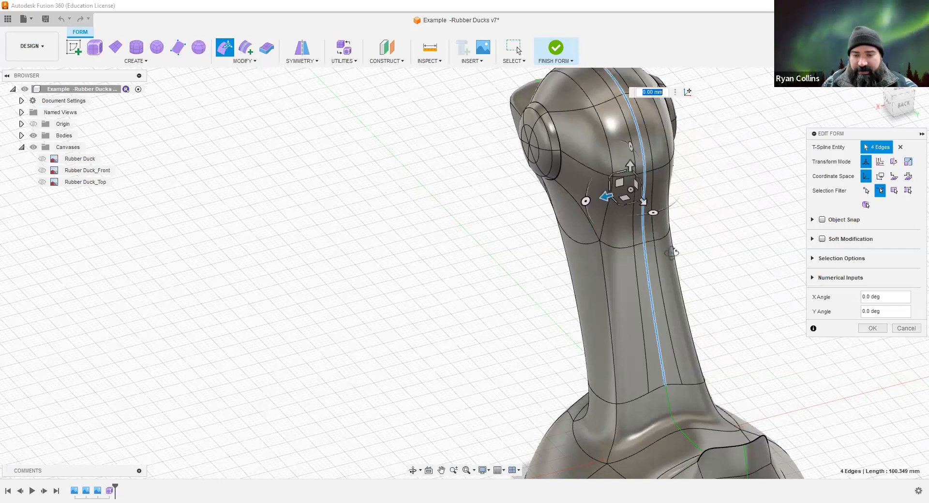
pyautogui.keyDown('shift'); pyautogui.moveTo(609, 236); pyautogui.dragTo(532, 227, button='middle'); pyautogui.keyUp('shift')
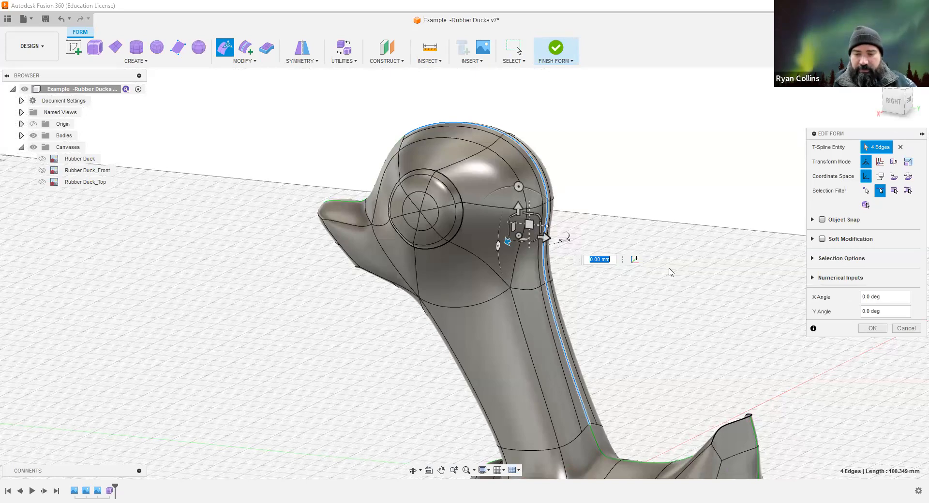
pyautogui.keyDown('shift'); pyautogui.moveTo(619, 284); pyautogui.dragTo(614, 266, button='middle'); pyautogui.keyUp('shift')
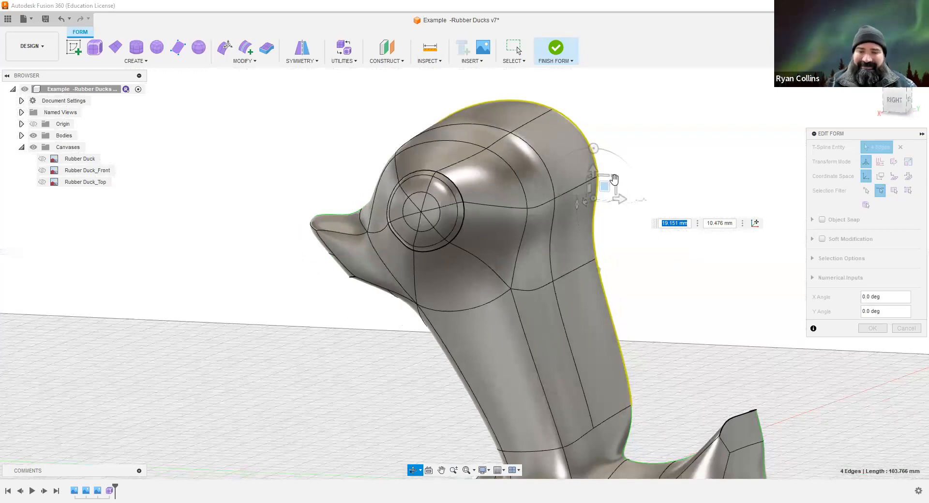
pyautogui.click(617, 197)
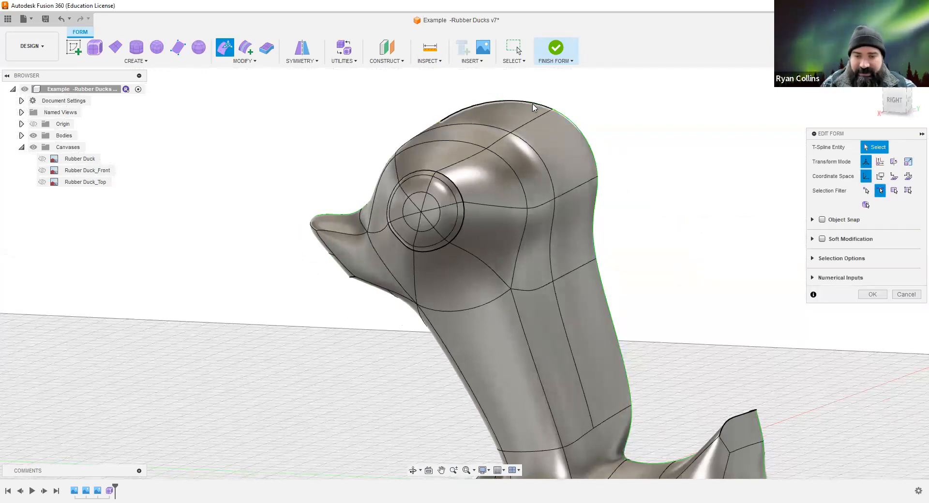
# Move the crosswise edge on the raised back of the head about 3.18 mm forward and 1.79 mm upward.
pyautogui.doubleClick(587, 204)
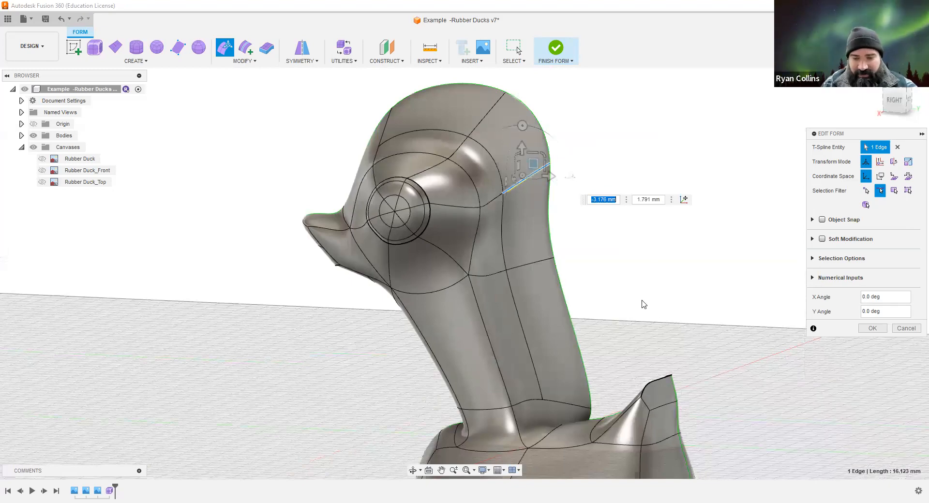
pyautogui.keyDown('shift'); pyautogui.moveTo(566, 318); pyautogui.dragTo(633, 319, button='middle'); pyautogui.keyUp('shift')
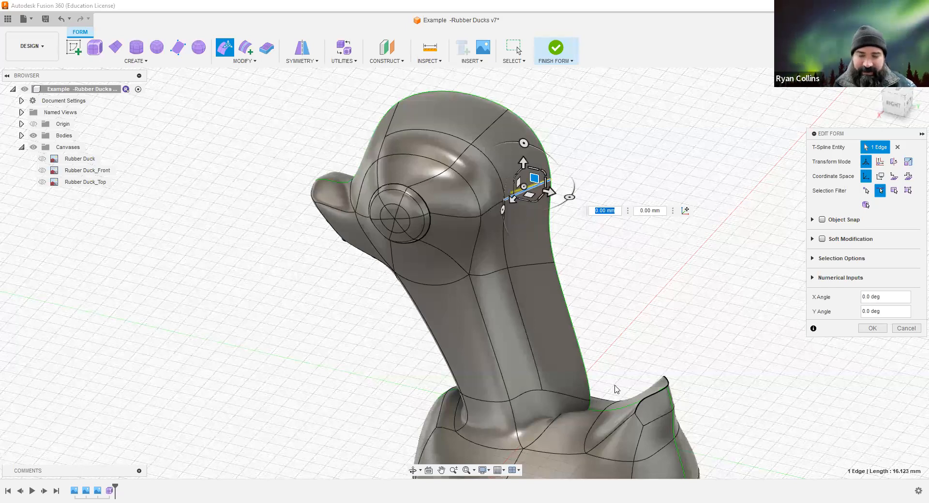
pyautogui.moveTo(577, 417); pyautogui.dragTo(568, 345, button='middle')
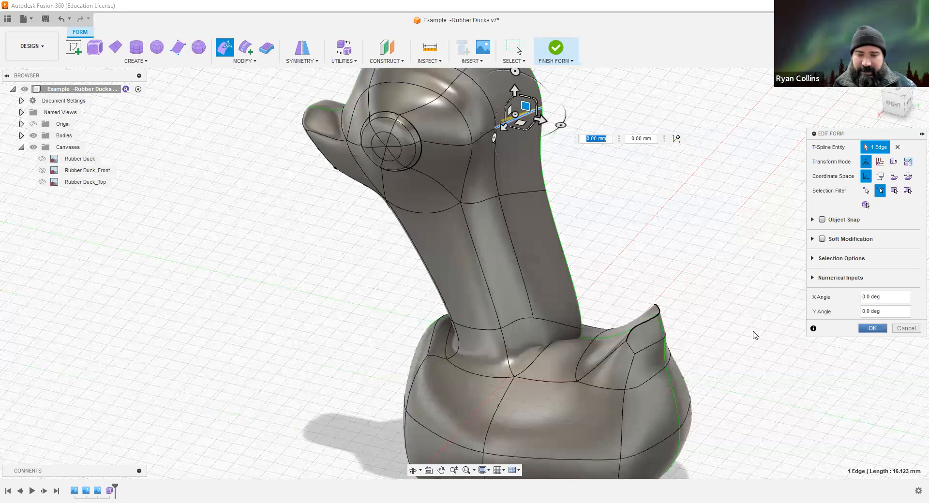
# Close the form edit and examine the raised crest along the head and neck from several angles.
pyautogui.press('Return')
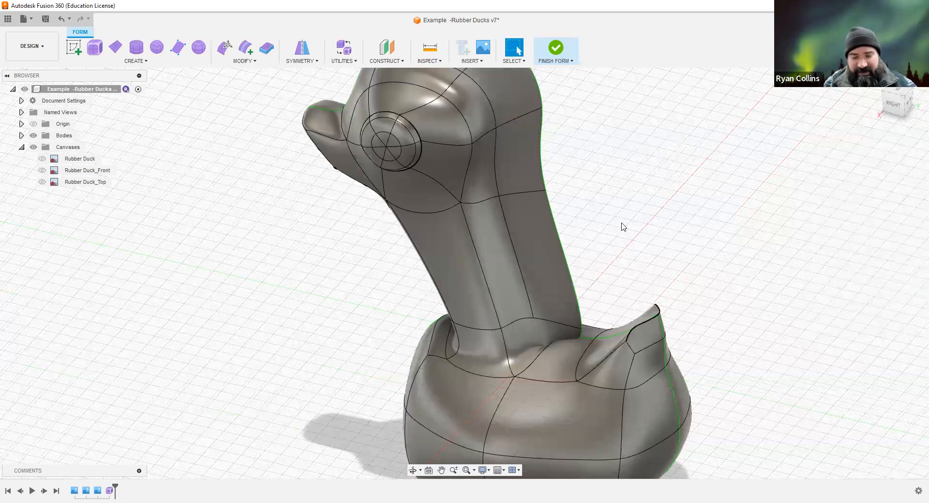
pyautogui.scroll(-5, 623, 226)
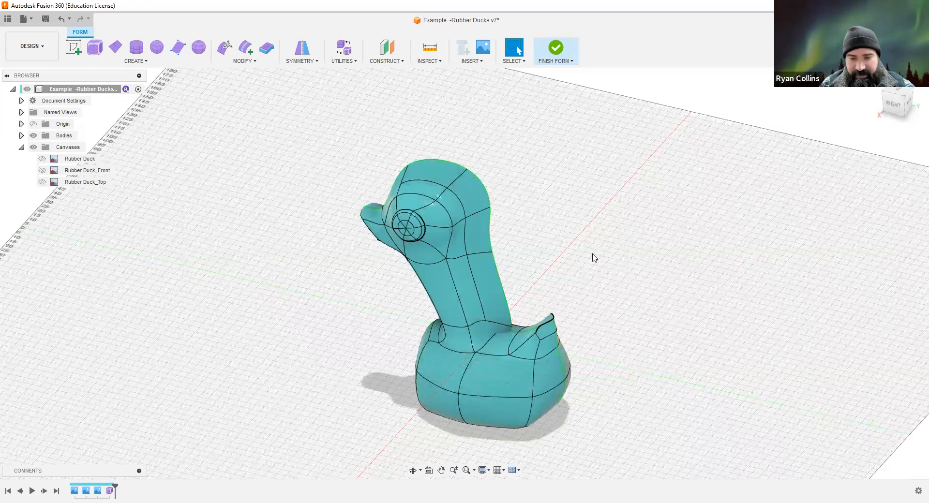
pyautogui.scroll(3, 506, 189)
pyautogui.scroll(2, 569, 316)
pyautogui.moveTo(569, 316); pyautogui.dragTo(577, 260, button='middle')
pyautogui.keyDown('shift'); pyautogui.moveTo(558, 265); pyautogui.dragTo(638, 293, button='middle'); pyautogui.keyUp('shift')
pyautogui.scroll(3, 529, 324)
pyautogui.scroll(3, 525, 332)
pyautogui.scroll(-5, 805, 219)
pyautogui.moveTo(767, 218); pyautogui.dragTo(745, 243, button='middle')
# Save the design with the version description "Head Crest".
pyautogui.hotkey('ctrl', 's')
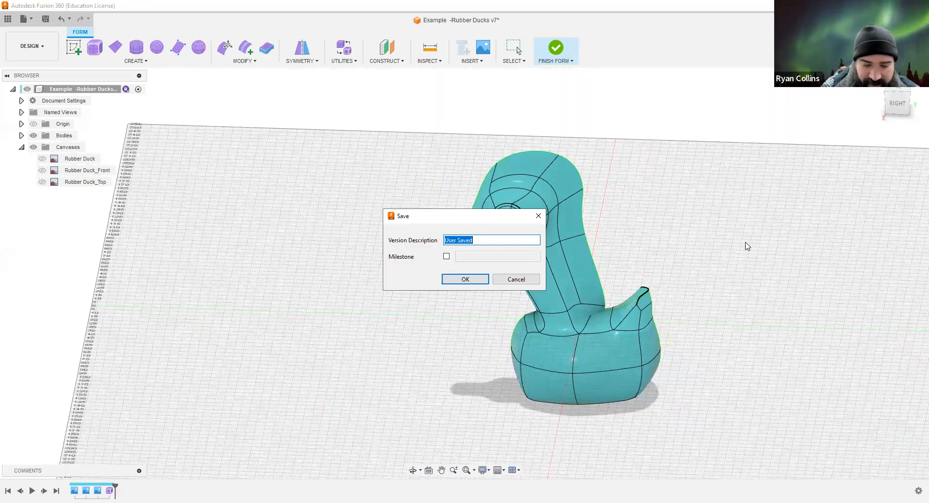
pyautogui.write('Head Crest')
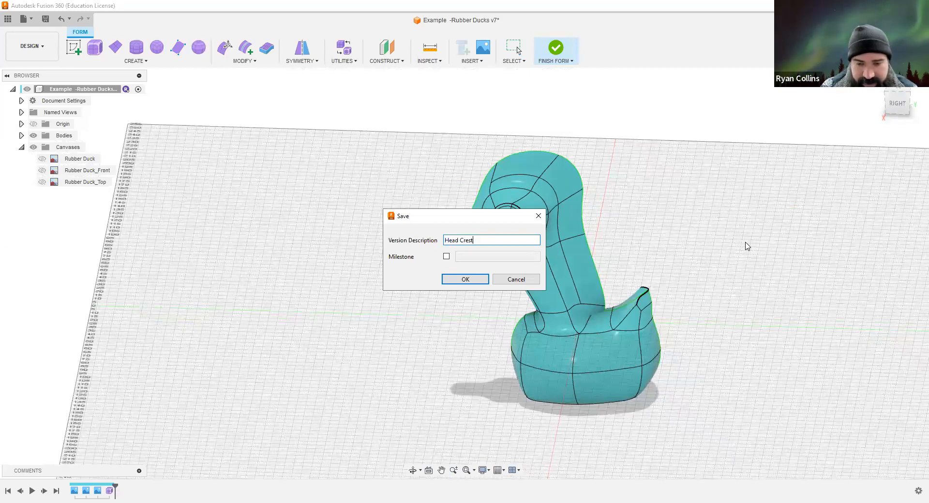
pyautogui.press('Return')
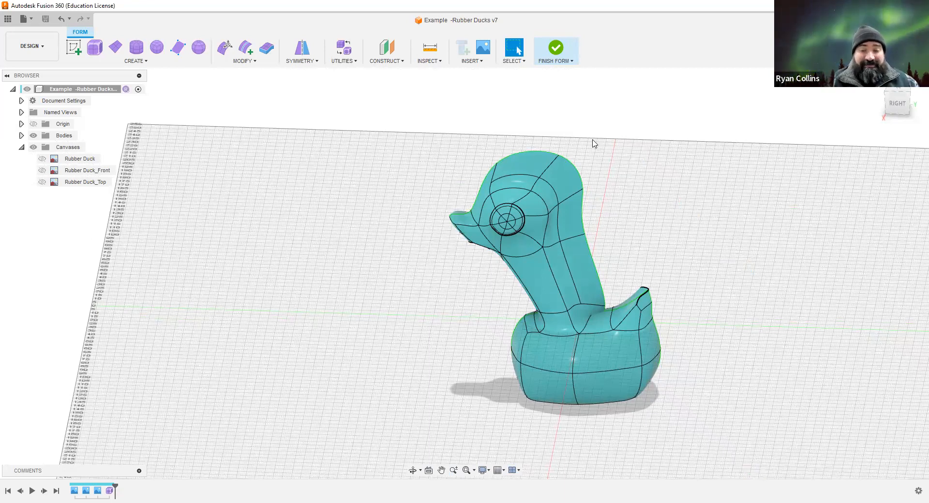
# Try to finish the form, return to form editing and dismiss the conversion error report.
pyautogui.click(563, 54)
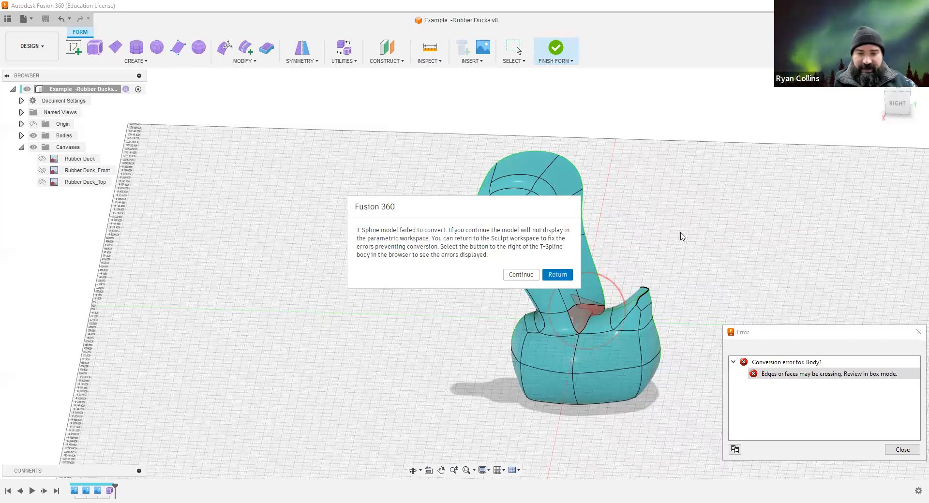
pyautogui.click(557, 274)
pyautogui.click(903, 450)
pyautogui.moveTo(652, 241); pyautogui.dragTo(650, 242, button='middle')
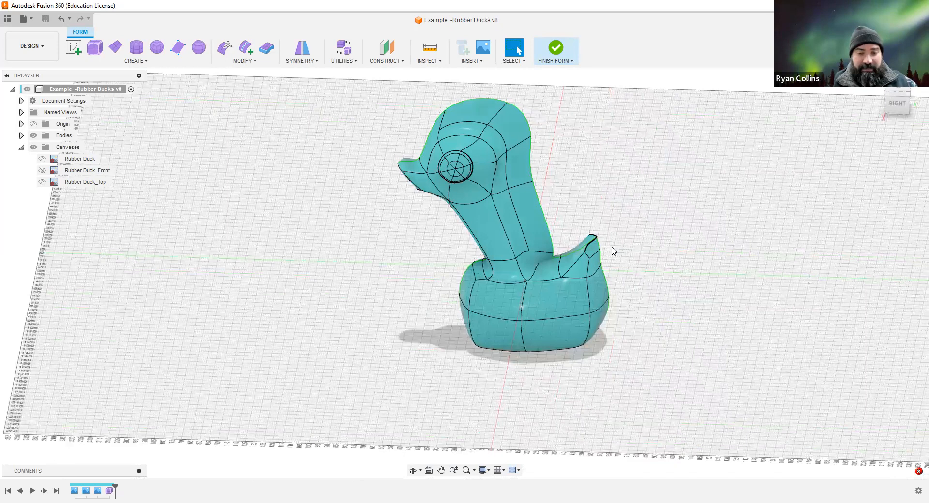
pyautogui.click(546, 228)
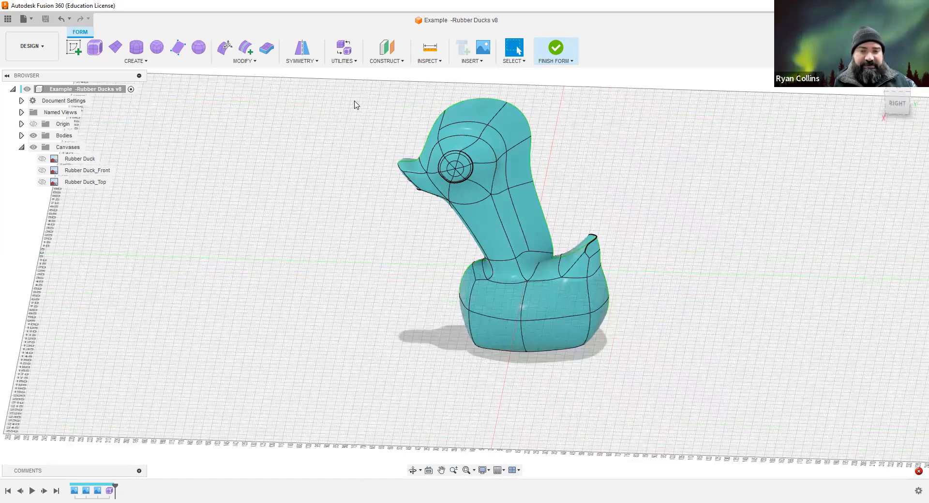
# Using Display Mode, select the whole duck body and show it in box display.
pyautogui.click(345, 49)
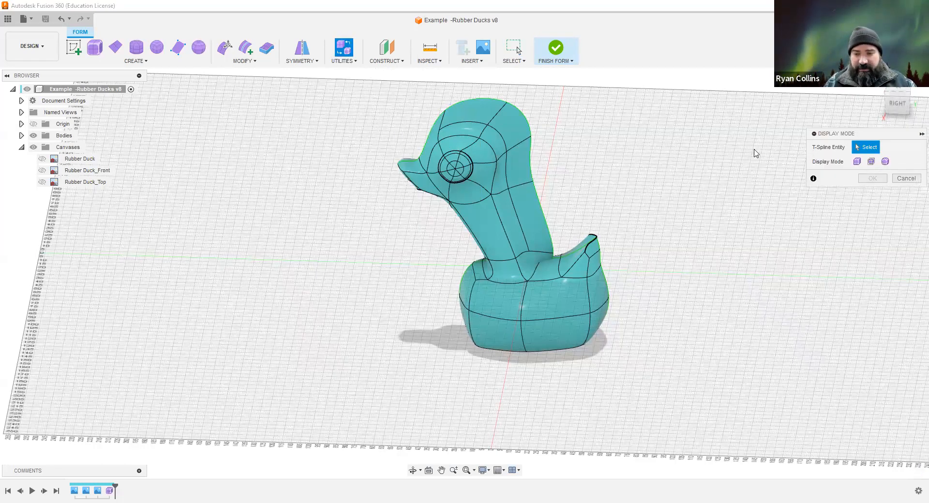
pyautogui.click(474, 115)
pyautogui.hotkey('ctrl', 'a')
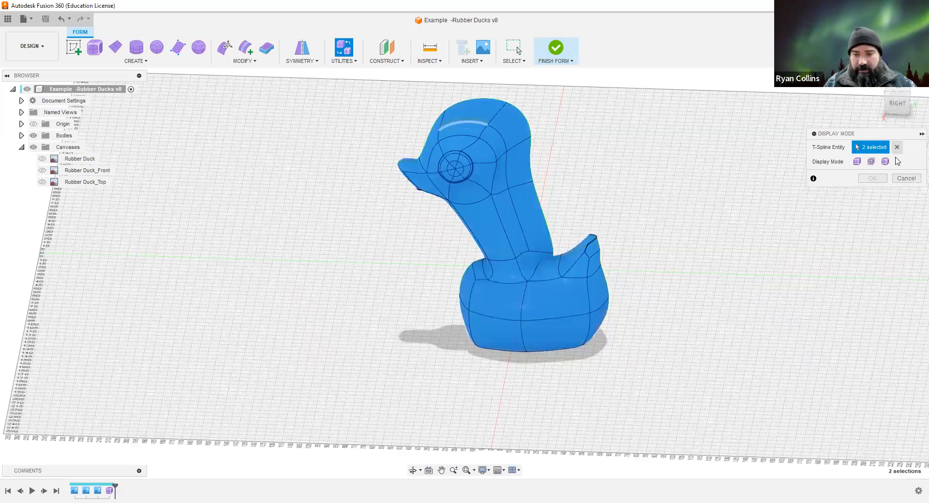
pyautogui.click(896, 147)
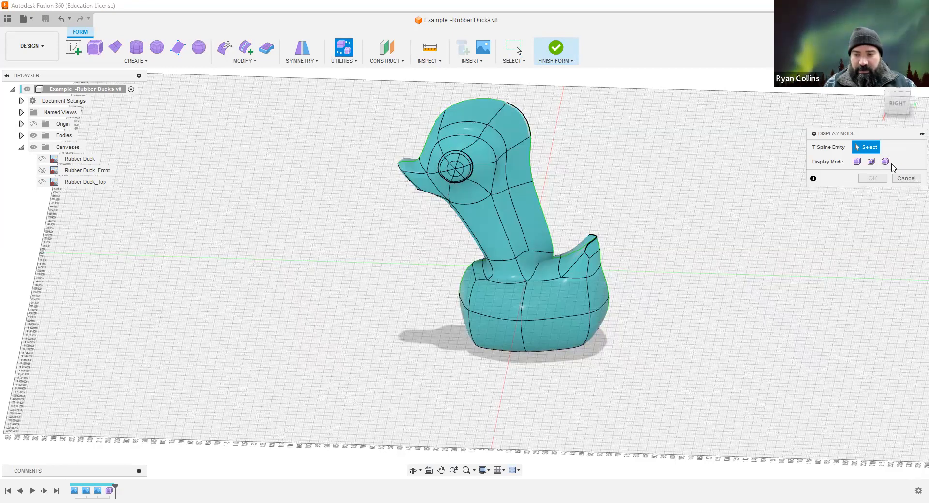
pyautogui.hotkey('ctrl', 'a')
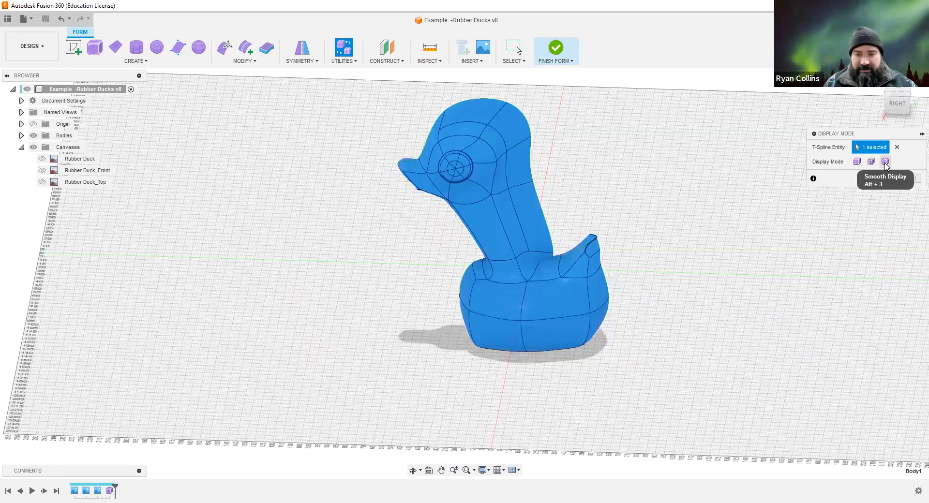
pyautogui.click(857, 162)
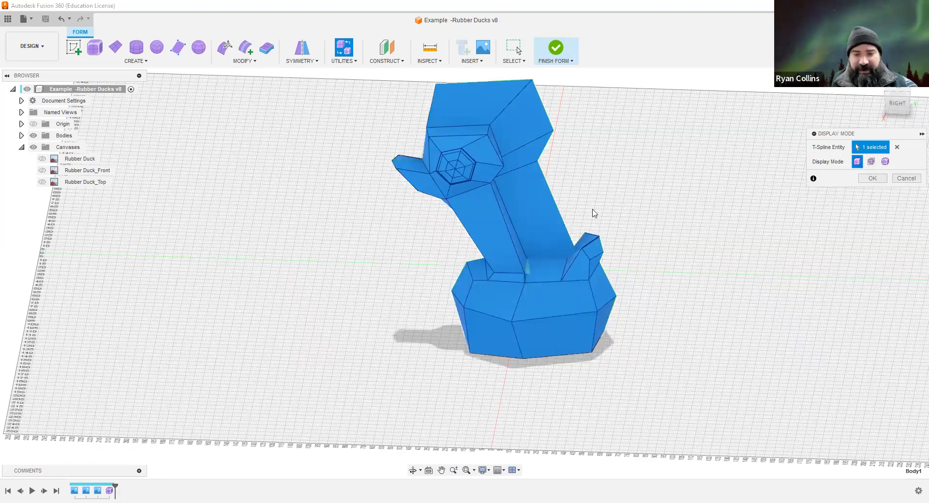
# Compare the control frame and box displays around the base of the neck, and apply the box display.
pyautogui.keyDown('shift'); pyautogui.moveTo(611, 214); pyautogui.dragTo(603, 247, button='middle'); pyautogui.keyUp('shift')
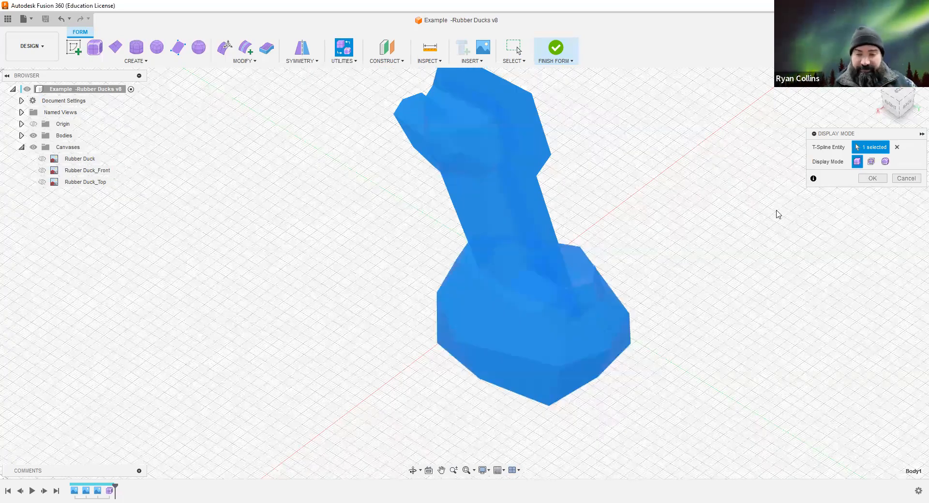
pyautogui.scroll(2, 778, 214)
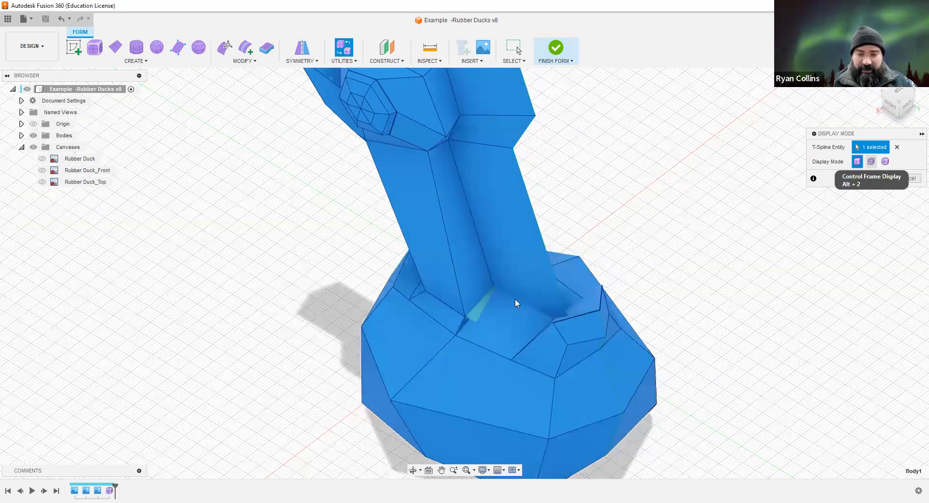
pyautogui.click(872, 162)
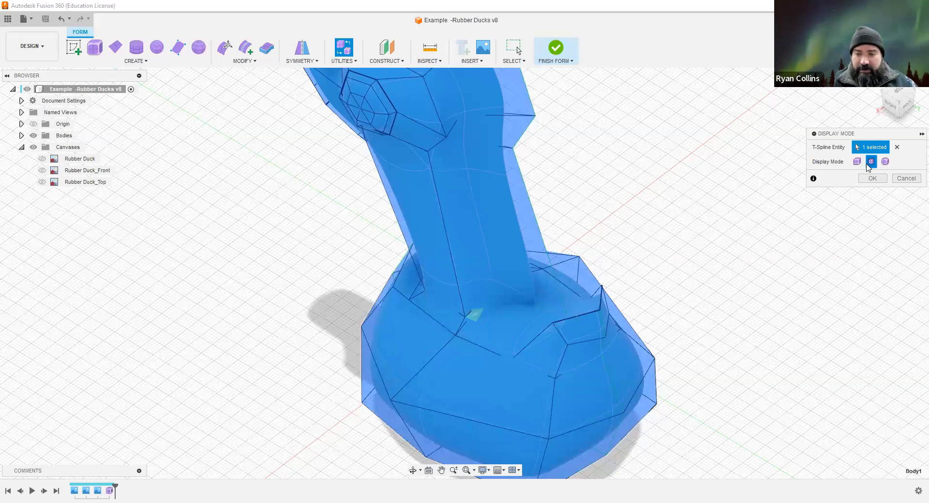
pyautogui.click(857, 162)
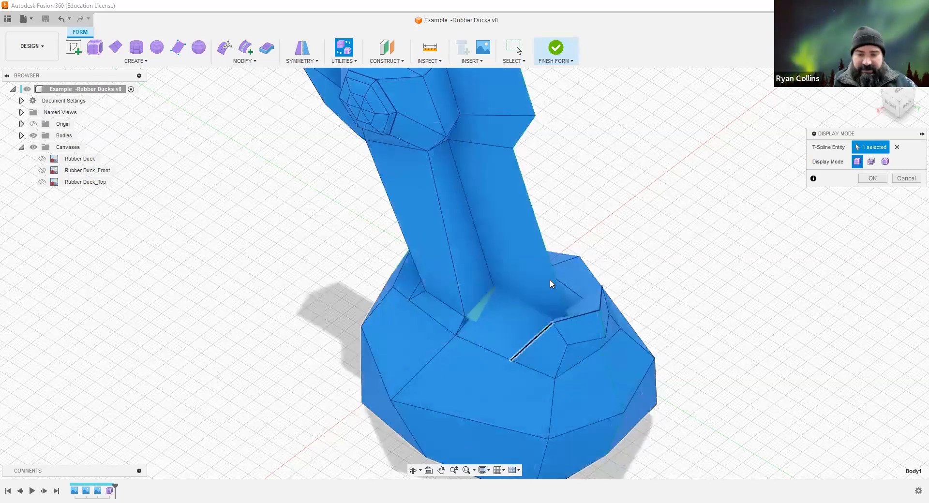
pyautogui.click(545, 259)
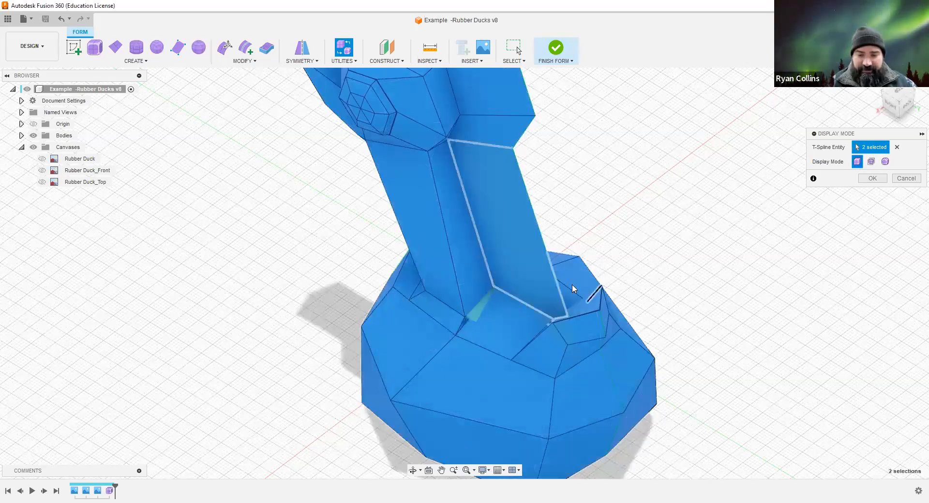
pyautogui.click(565, 304)
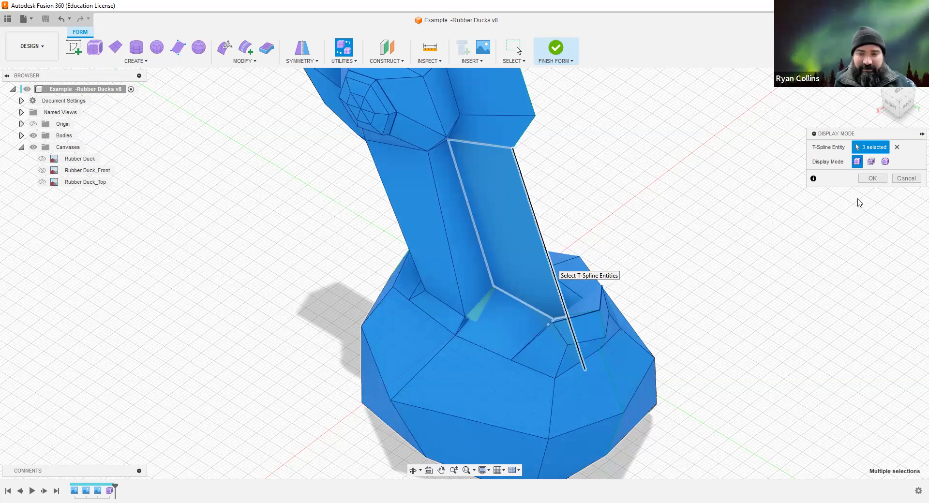
pyautogui.click(872, 179)
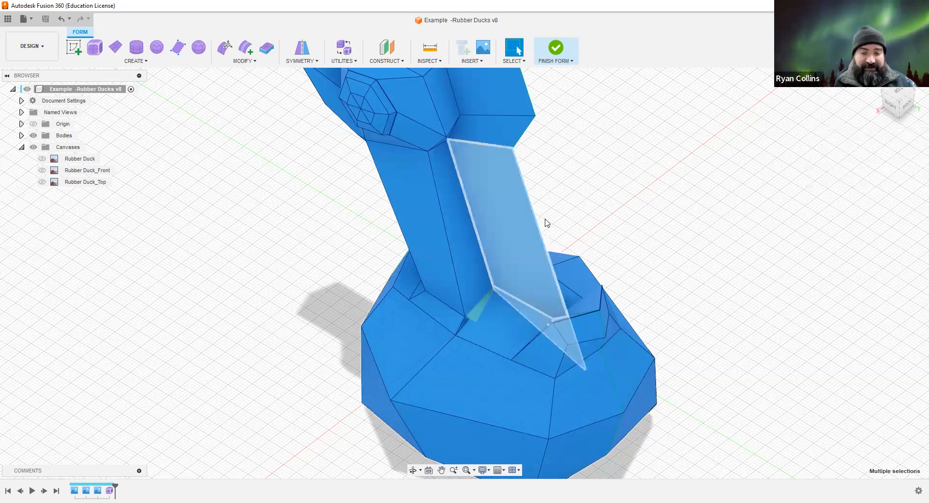
# With Edit Form, scale the lower center edge down the back of the neck by a factor of about 0.239.
pyautogui.keyDown('shift'); pyautogui.moveTo(595, 297); pyautogui.dragTo(618, 220, button='middle'); pyautogui.keyUp('shift')
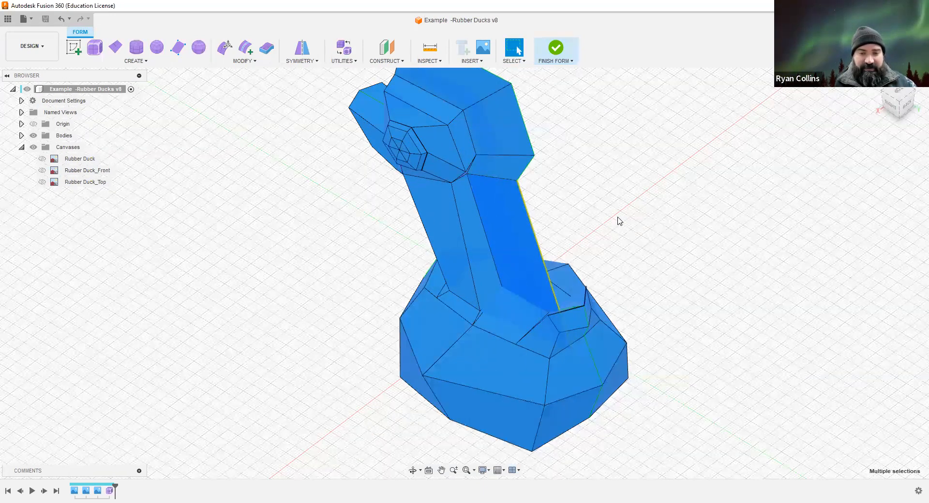
pyautogui.click(225, 47)
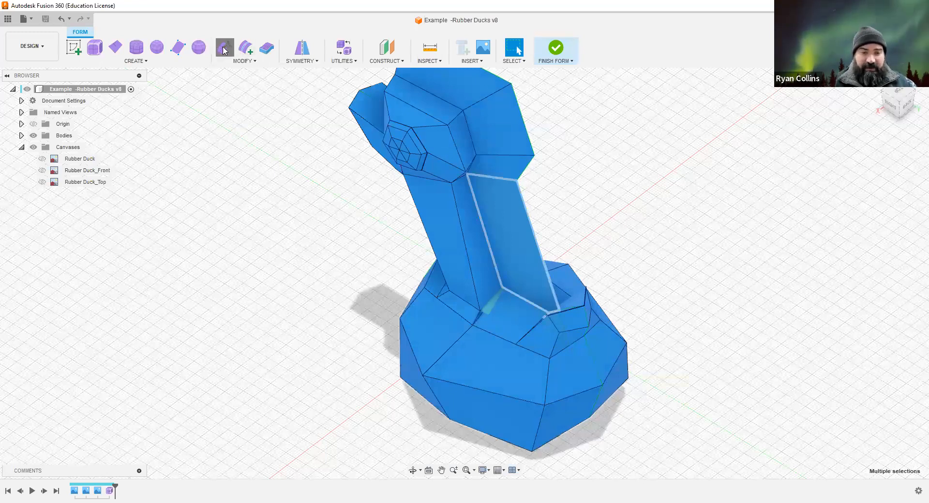
pyautogui.hotkey('ctrl', 'a')
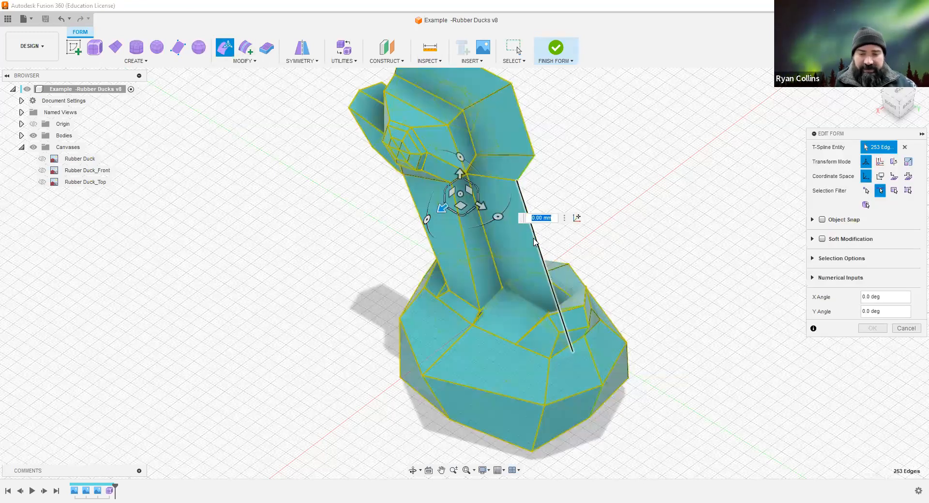
pyautogui.click(559, 286)
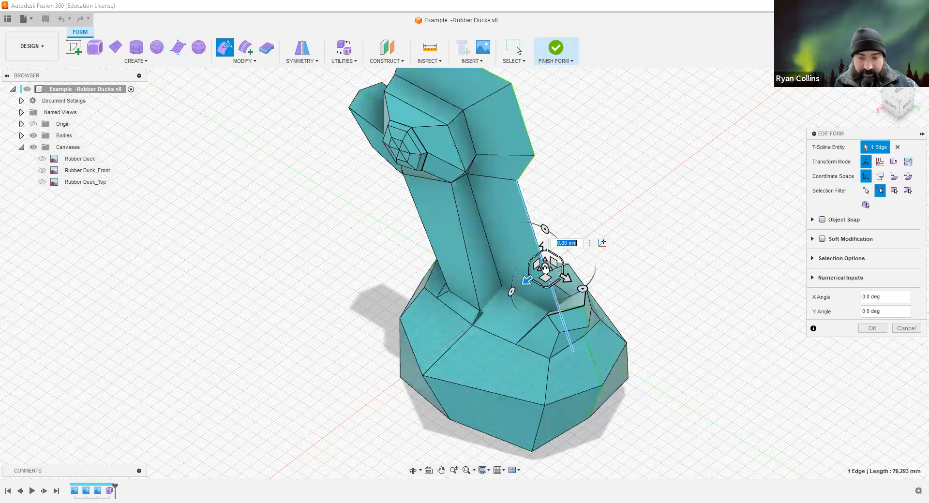
pyautogui.moveTo(544, 263); pyautogui.dragTo(514, 180)
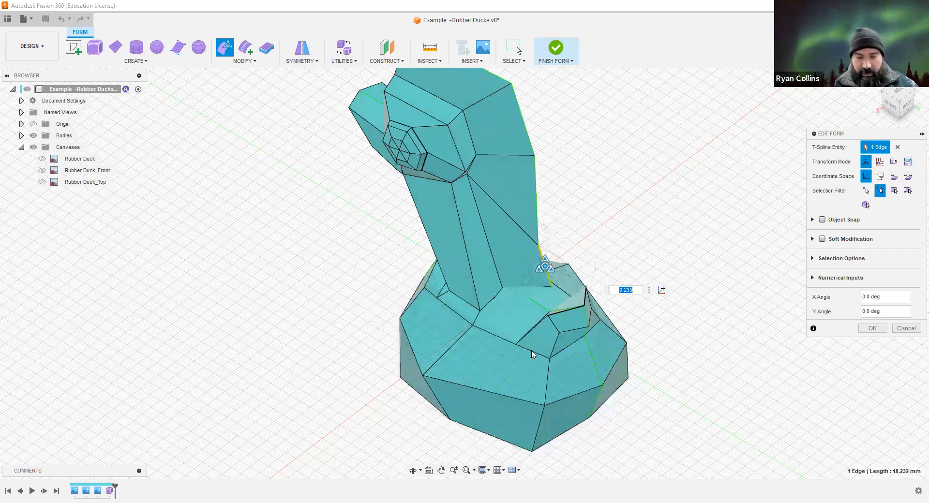
# Move the shortened center edge at the back of the neck about 3.03 mm forward and 9.23 mm upward.
pyautogui.keyDown('shift'); pyautogui.moveTo(563, 341); pyautogui.dragTo(536, 346, button='middle'); pyautogui.keyUp('shift')
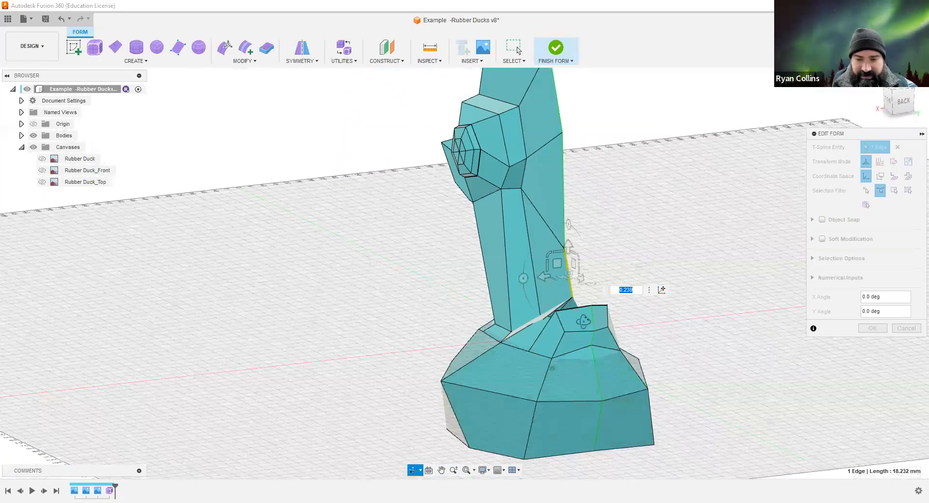
pyautogui.scroll(5, 600, 325)
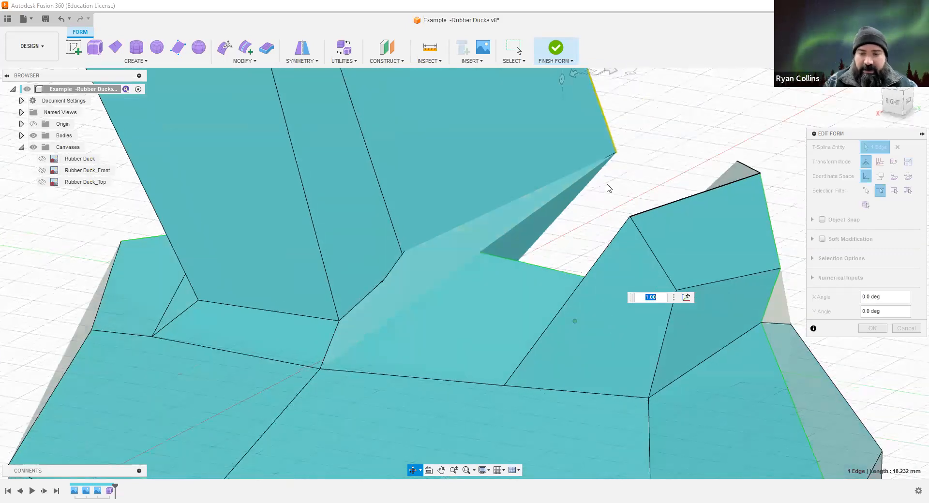
pyautogui.scroll(-3, 607, 310)
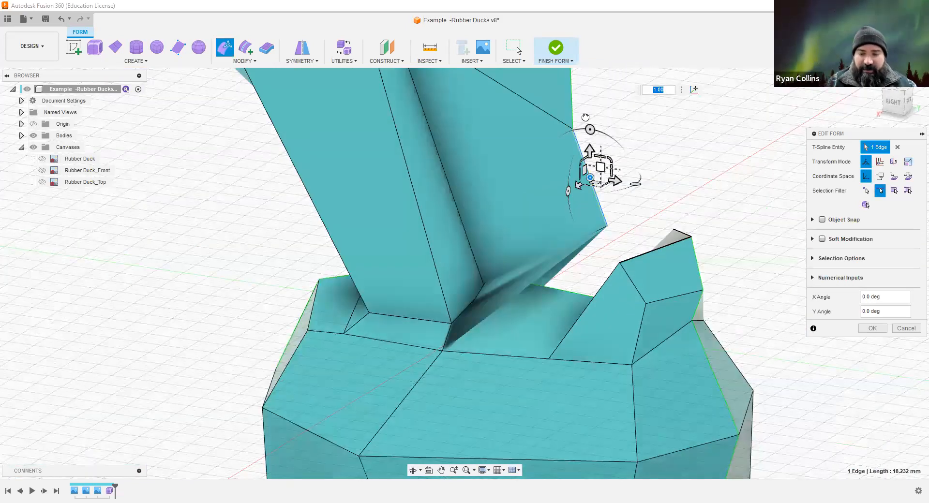
pyautogui.scroll(-3, 605, 198)
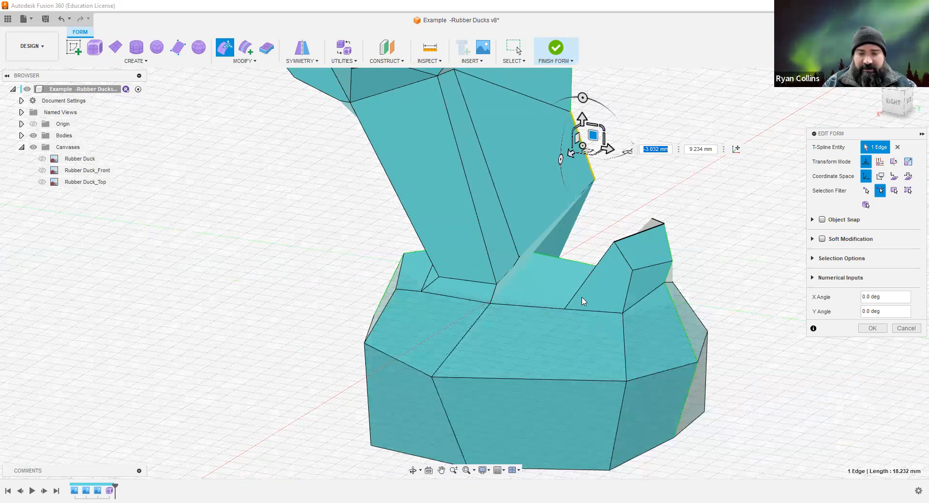
pyautogui.moveTo(605, 314); pyautogui.dragTo(554, 316, button='middle')
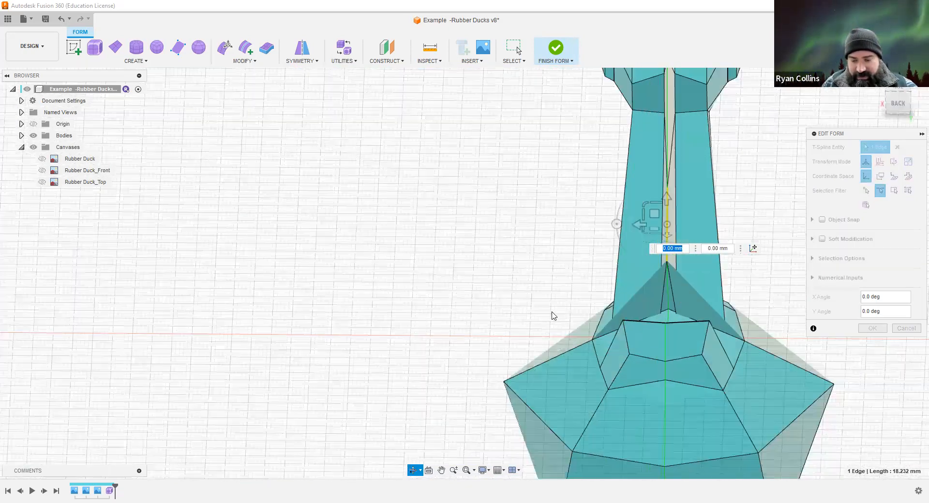
pyautogui.keyDown('shift'); pyautogui.moveTo(674, 298); pyautogui.dragTo(676, 328, button='middle'); pyautogui.keyUp('shift')
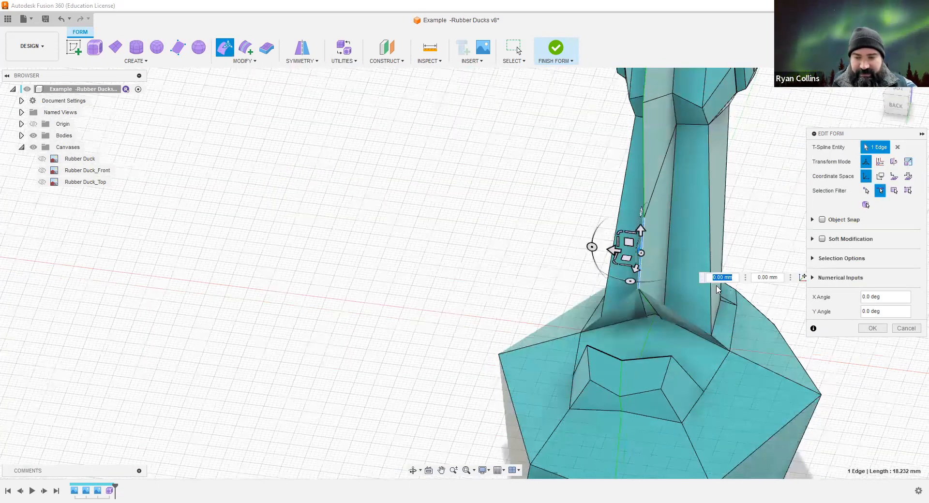
pyautogui.click(669, 307)
pyautogui.keyDown('shift'); pyautogui.moveTo(668, 317); pyautogui.dragTo(651, 314, button='middle'); pyautogui.keyUp('shift')
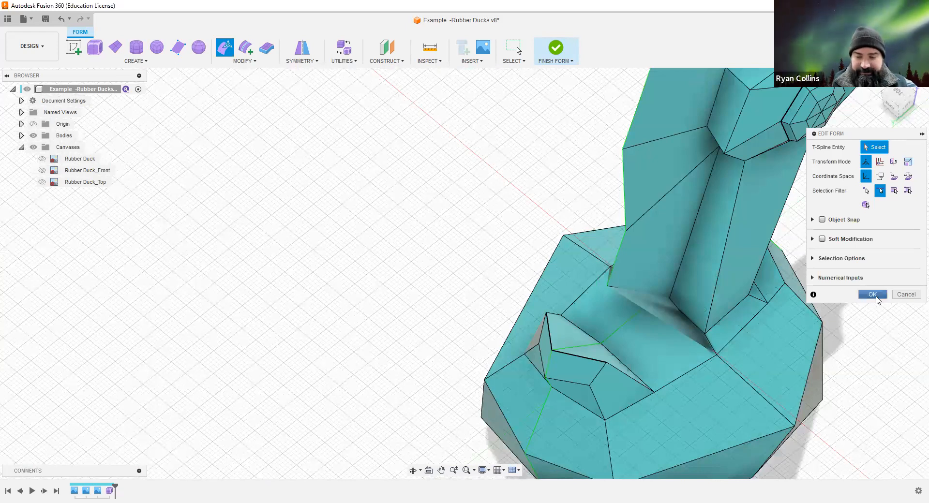
pyautogui.click(873, 294)
# Delete the stretched symmetric faces that join the back of the neck base to the duck's body.
pyautogui.moveTo(537, 275); pyautogui.dragTo(582, 261, button='middle')
pyautogui.scroll(5, 545, 223)
pyautogui.click(544, 223)
pyautogui.press('Escape')
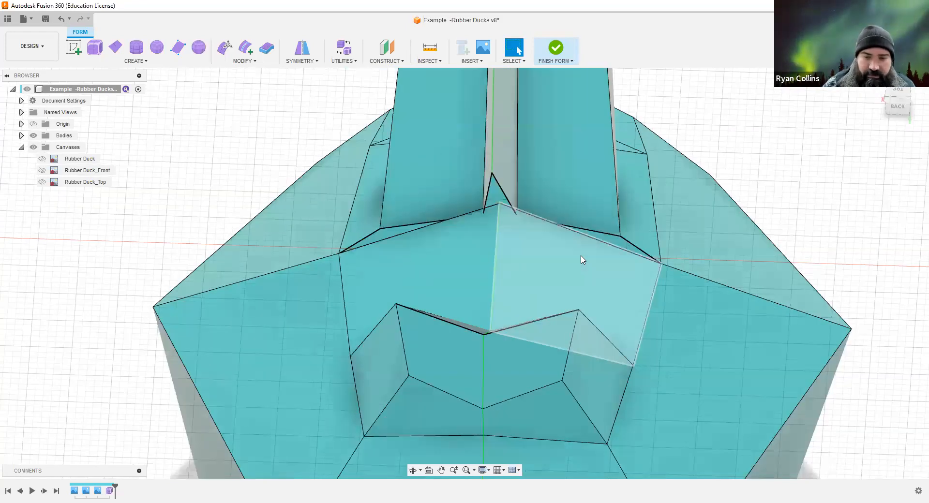
# Switch the form to smooth display and examine the open gap between the back of the neck and the duck's body.
pyautogui.keyDown('shift'); pyautogui.moveTo(520, 221); pyautogui.dragTo(422, 262, button='middle'); pyautogui.keyUp('shift')
pyautogui.keyDown('shift'); pyautogui.moveTo(555, 244); pyautogui.dragTo(343, 59, button='middle'); pyautogui.keyUp('shift')
pyautogui.scroll(4, 549, 249)
pyautogui.click(343, 47)
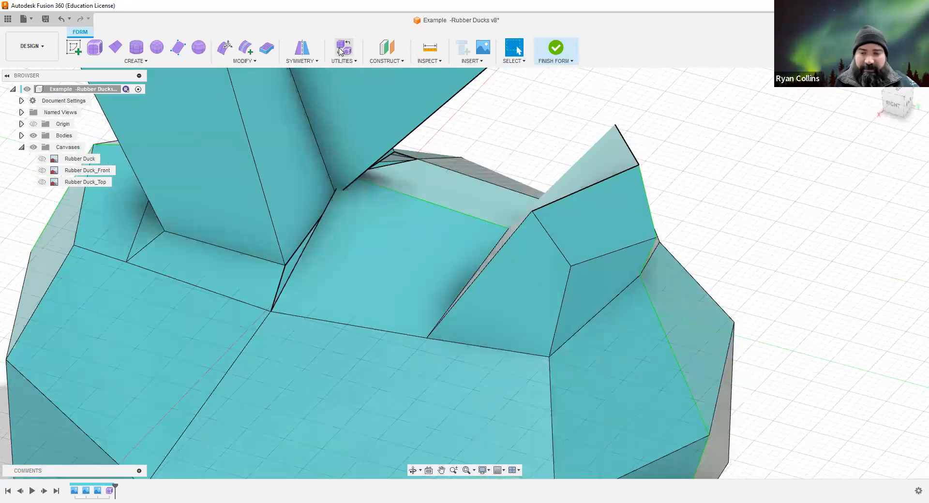
pyautogui.click(886, 161)
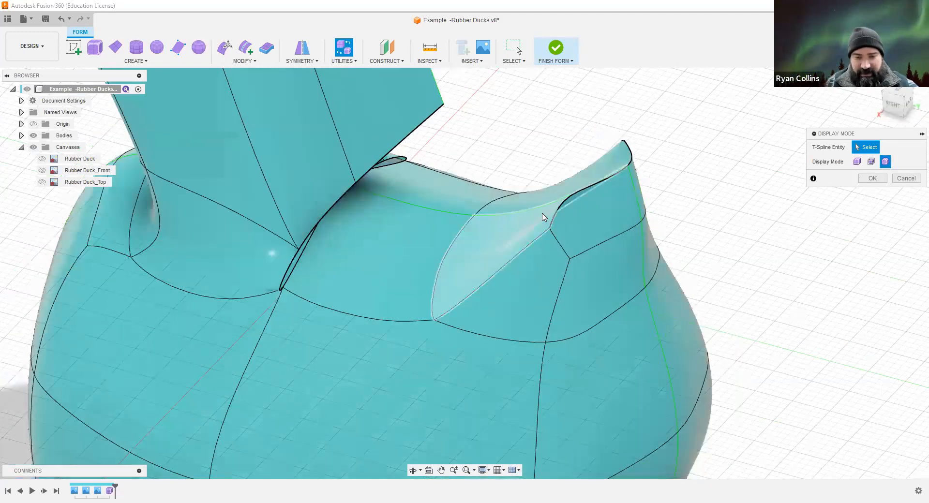
pyautogui.keyDown('shift'); pyautogui.moveTo(489, 201); pyautogui.dragTo(509, 209, button='middle'); pyautogui.keyUp('shift')
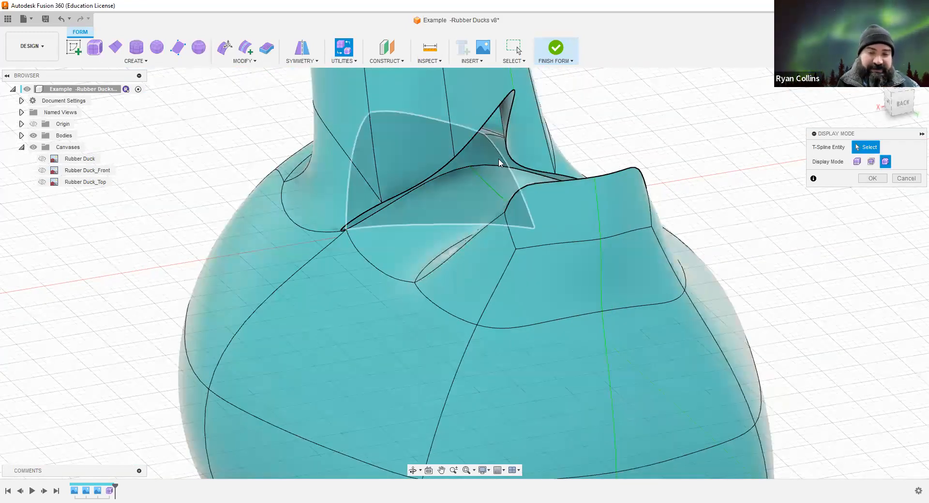
pyautogui.moveTo(504, 257); pyautogui.dragTo(570, 337, button='middle')
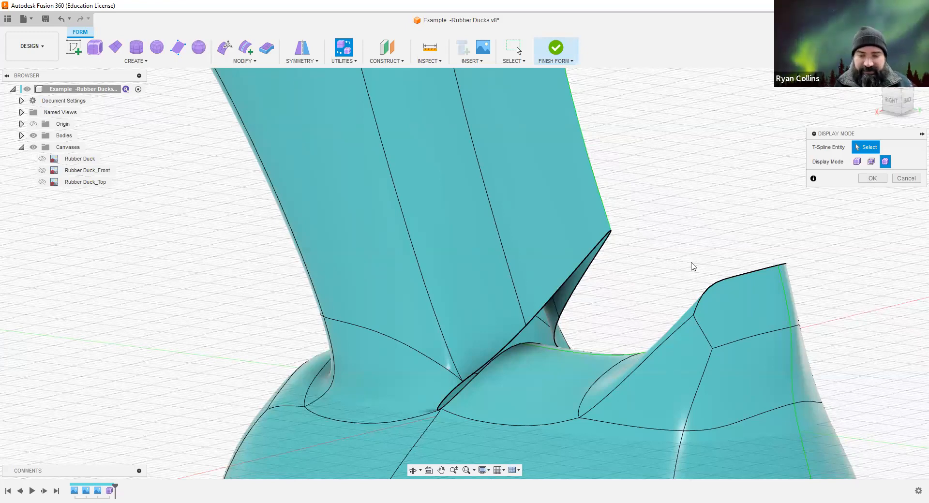
pyautogui.press('Escape')
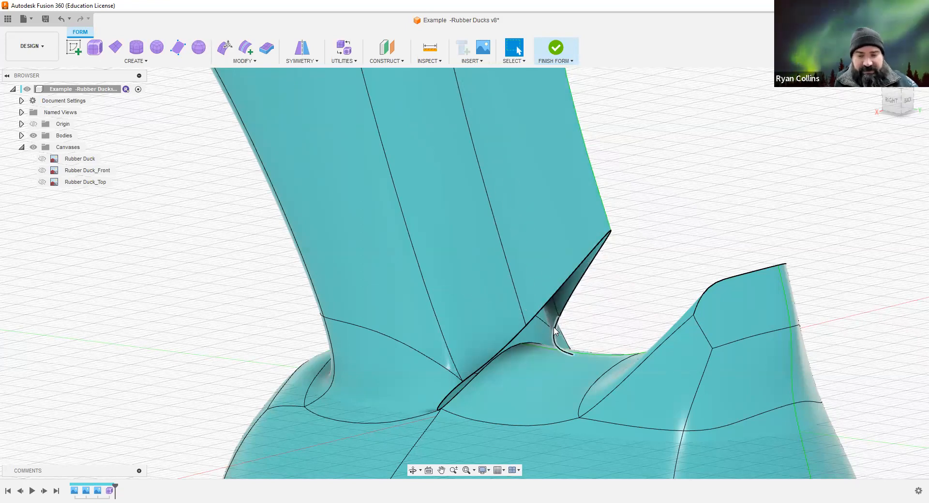
# Weld the two mirrored vertices at the lower back of the neck vertex to vertex, and return to box display.
pyautogui.scroll(3, 556, 330)
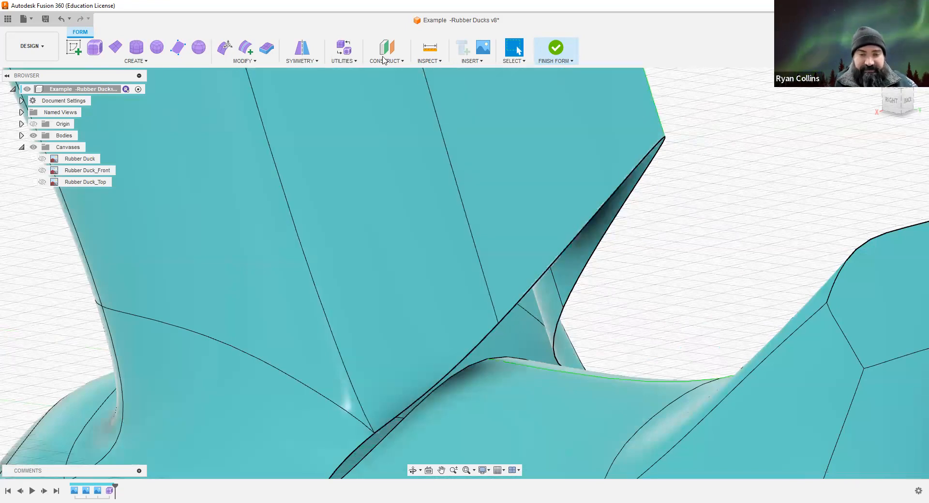
pyautogui.click(246, 62)
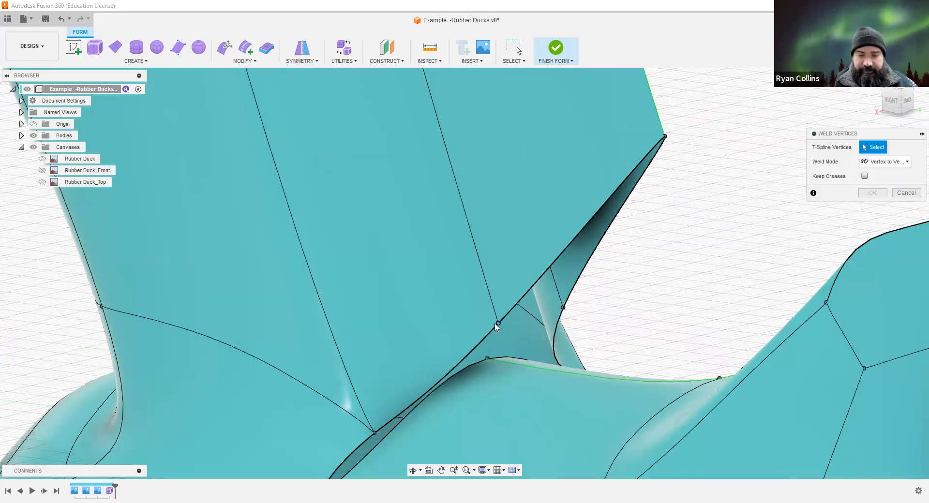
pyautogui.click(563, 308)
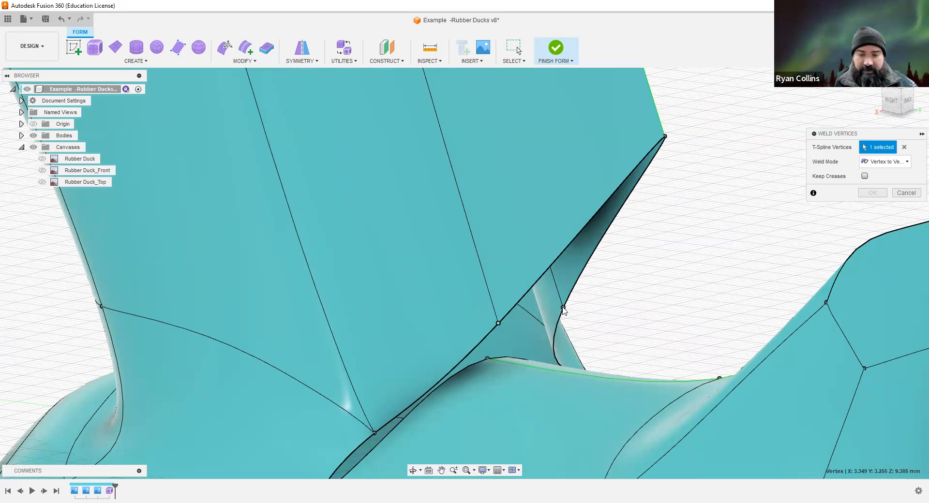
pyautogui.hotkey('alt', '1')
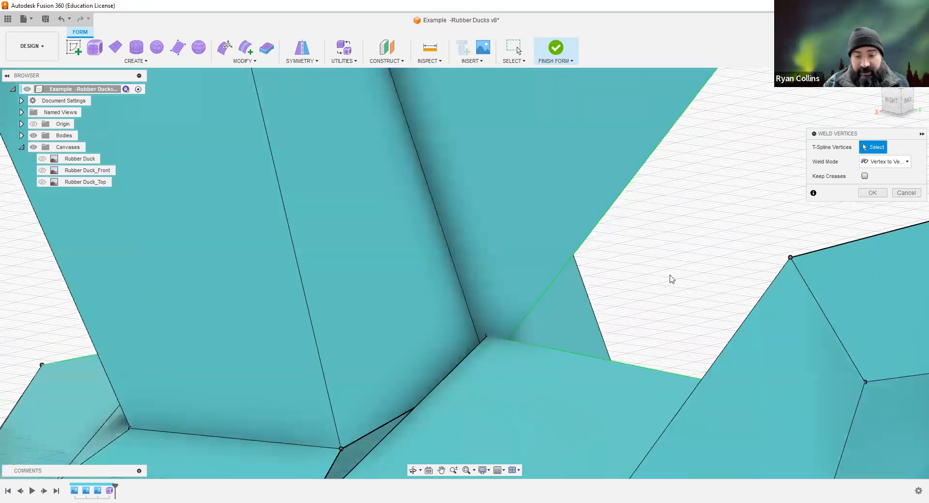
# Check the weld at the neck base, set the weld mode to Vertex to Midpoint, and finish Weld Vertices.
pyautogui.scroll(-3, 672, 279)
pyautogui.keyDown('shift'); pyautogui.moveTo(643, 296); pyautogui.dragTo(690, 303, button='middle'); pyautogui.keyUp('shift')
pyautogui.scroll(6, 488, 274)
pyautogui.scroll(-5, 518, 252)
pyautogui.keyDown('shift'); pyautogui.moveTo(611, 242); pyautogui.dragTo(454, 306, button='middle'); pyautogui.keyUp('shift')
pyautogui.keyDown('shift'); pyautogui.moveTo(446, 276); pyautogui.dragTo(469, 272, button='middle'); pyautogui.keyUp('shift')
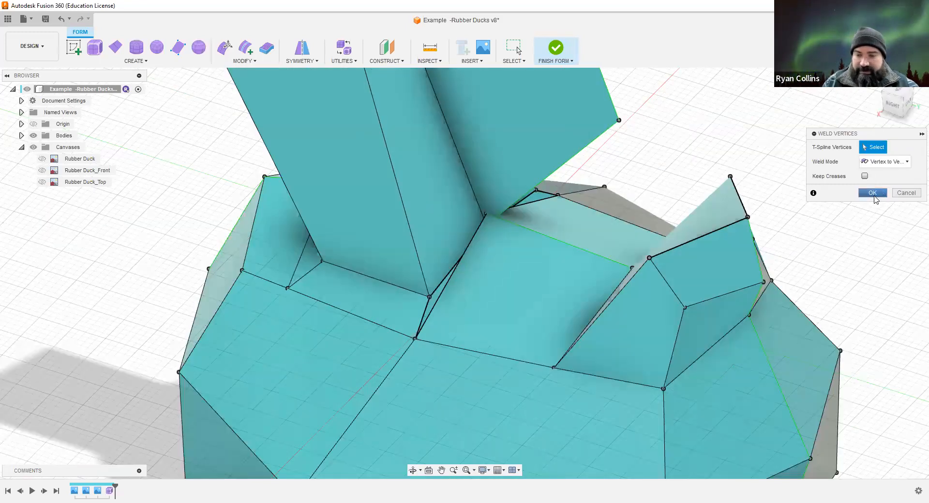
pyautogui.click(884, 163)
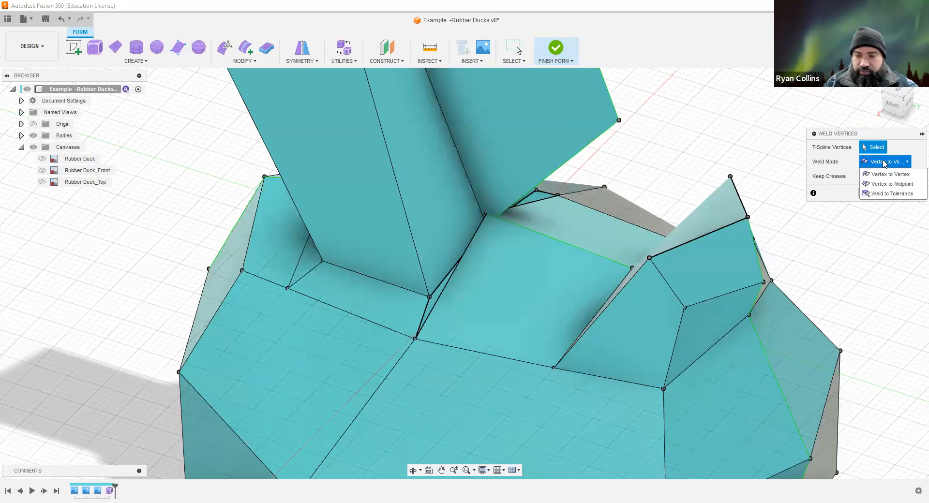
pyautogui.click(883, 185)
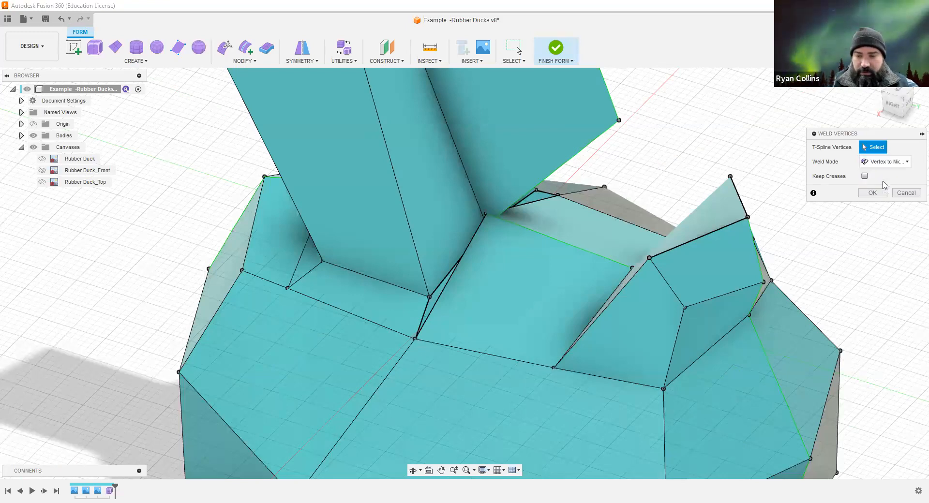
pyautogui.click(881, 193)
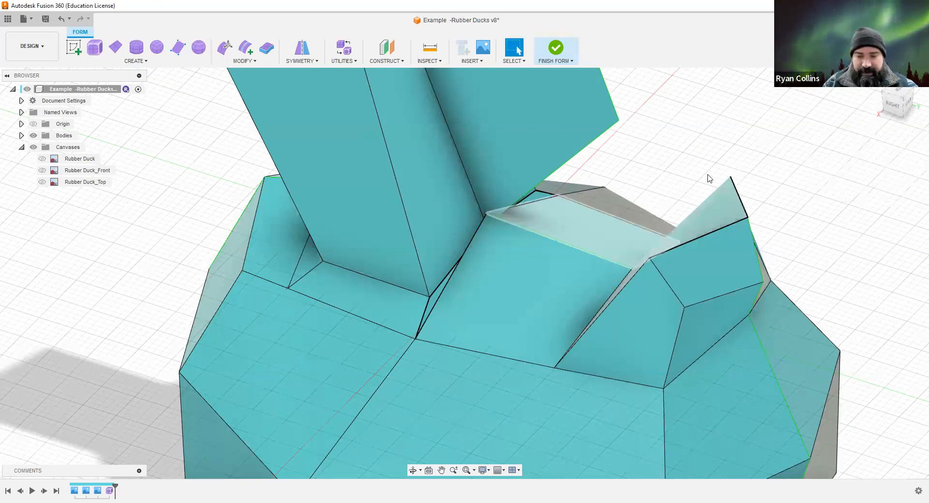
# Try to switch the whole duck form to smooth display, testing the available display modes.
pyautogui.scroll(-3, 710, 178)
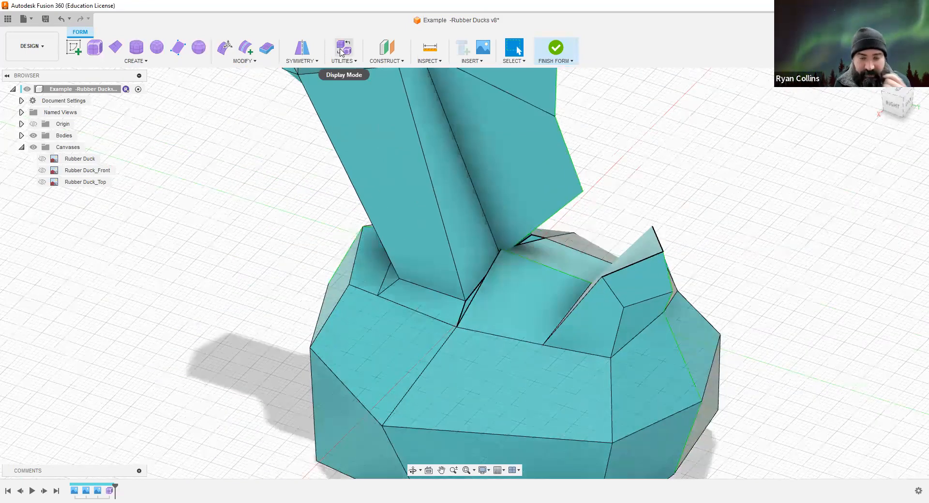
pyautogui.click(342, 53)
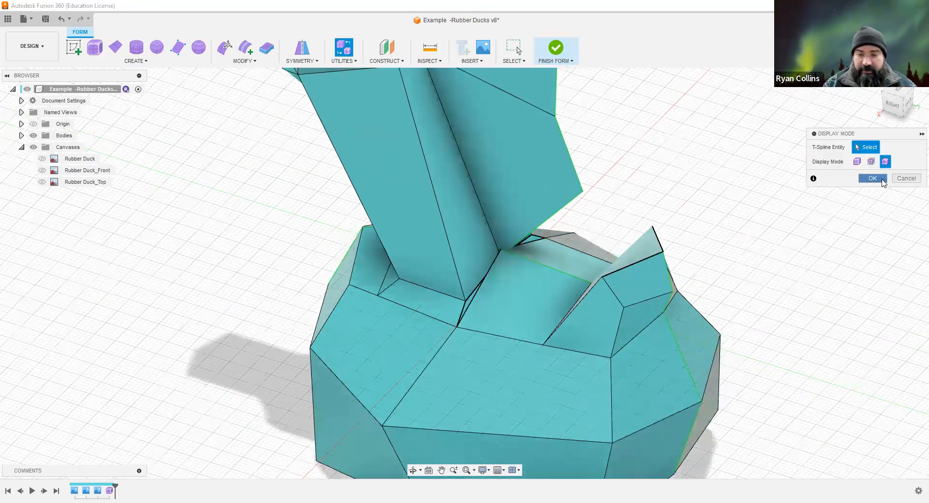
pyautogui.scroll(-3, 679, 192)
pyautogui.moveTo(650, 197); pyautogui.dragTo(625, 248, button='middle')
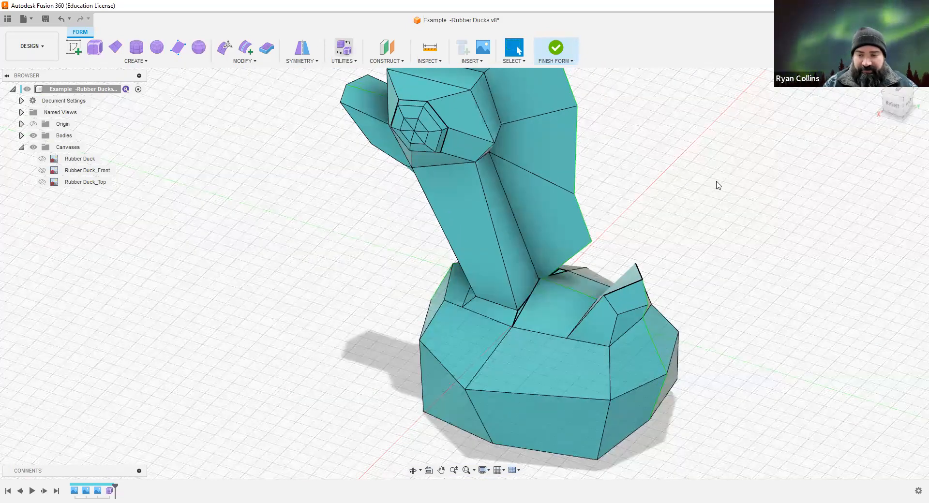
pyautogui.click(858, 164)
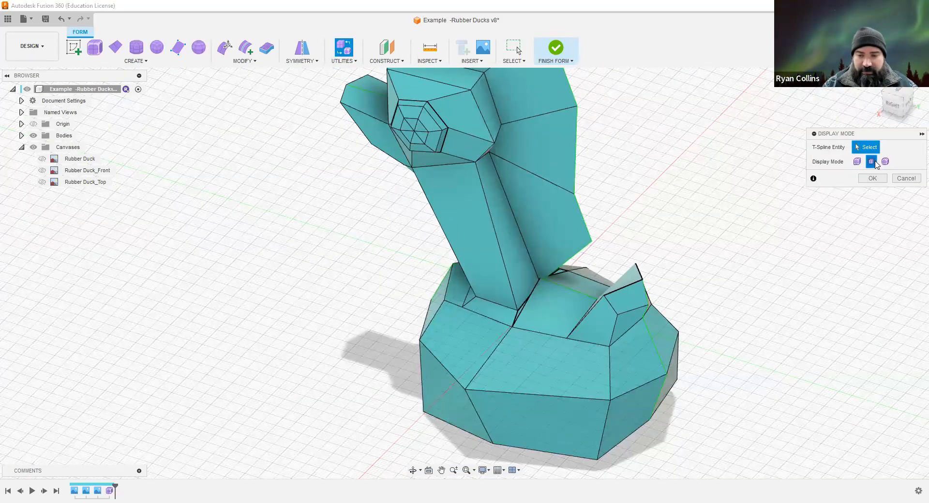
pyautogui.click(886, 163)
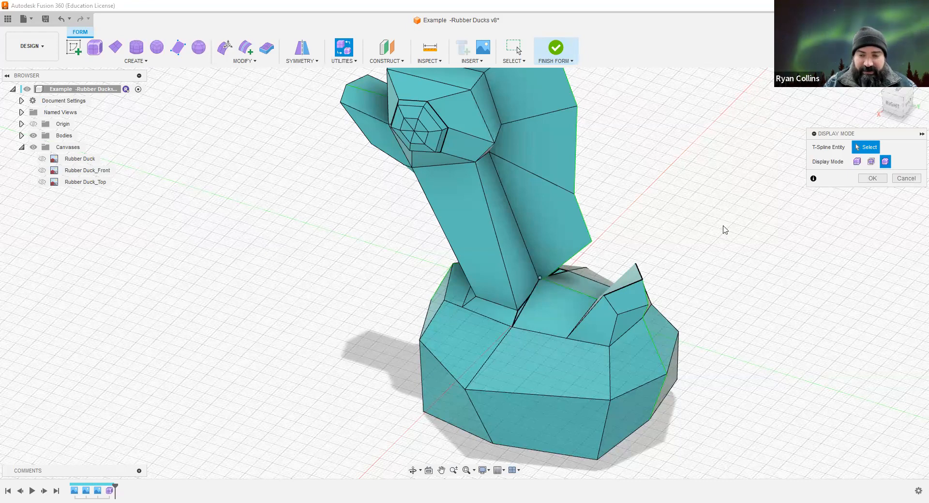
pyautogui.click(871, 180)
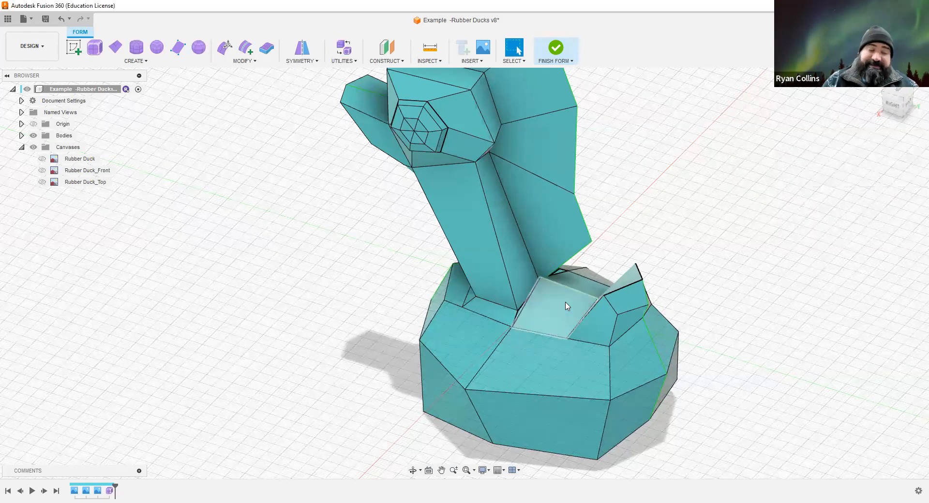
pyautogui.scroll(5, 568, 303)
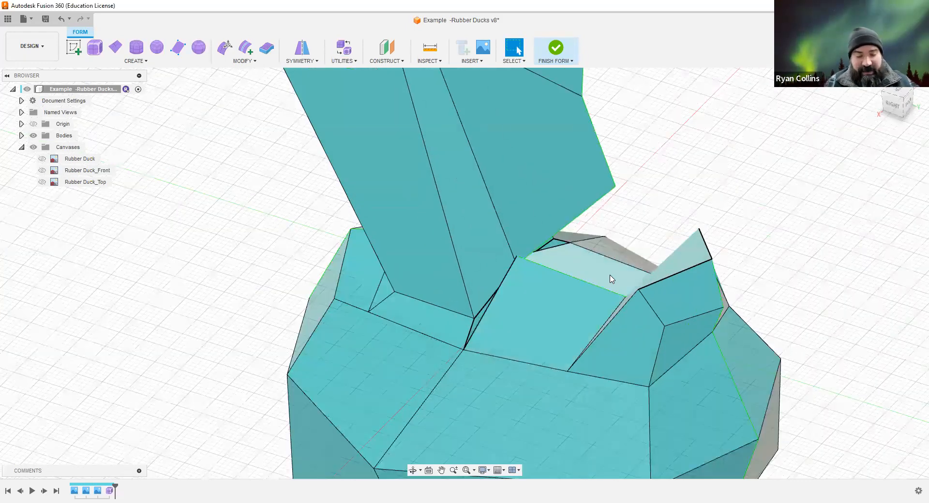
pyautogui.keyDown('shift'); pyautogui.moveTo(594, 256); pyautogui.dragTo(518, 271, button='middle'); pyautogui.keyUp('shift')
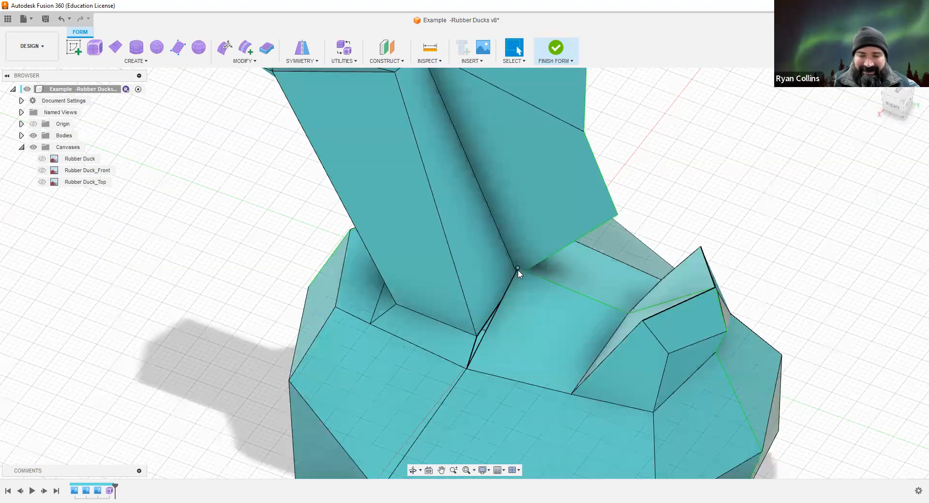
pyautogui.click(519, 265)
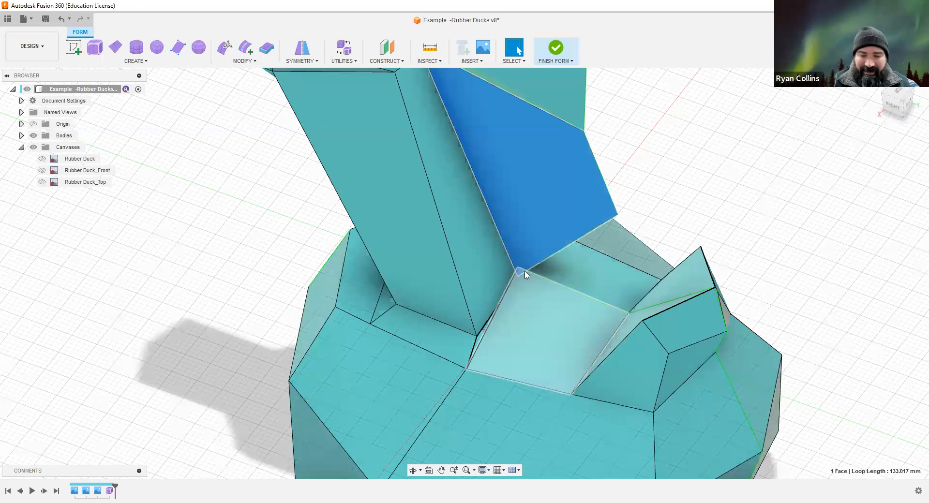
pyautogui.click(525, 275)
pyautogui.click(517, 268)
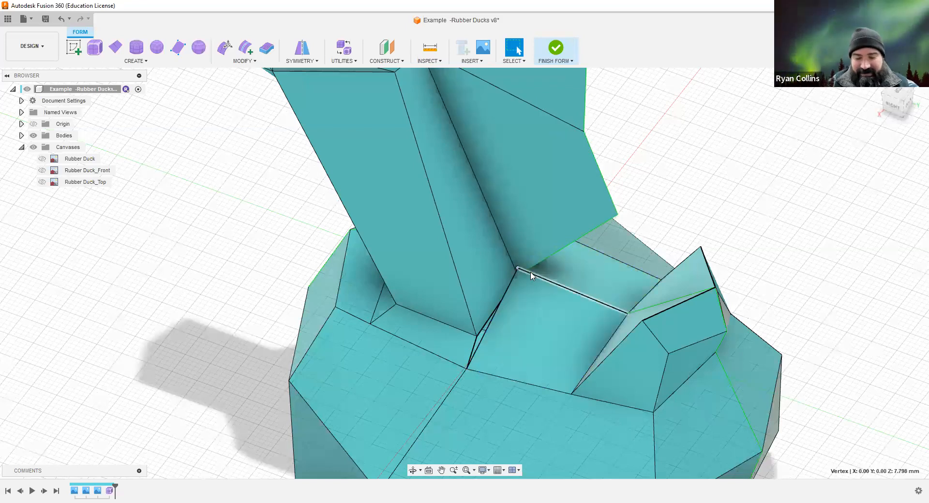
pyautogui.press('m')
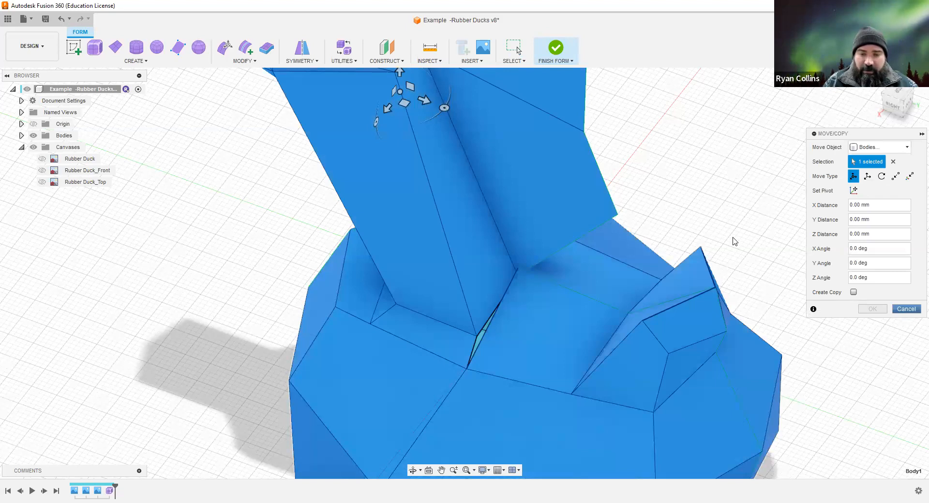
pyautogui.press('Escape')
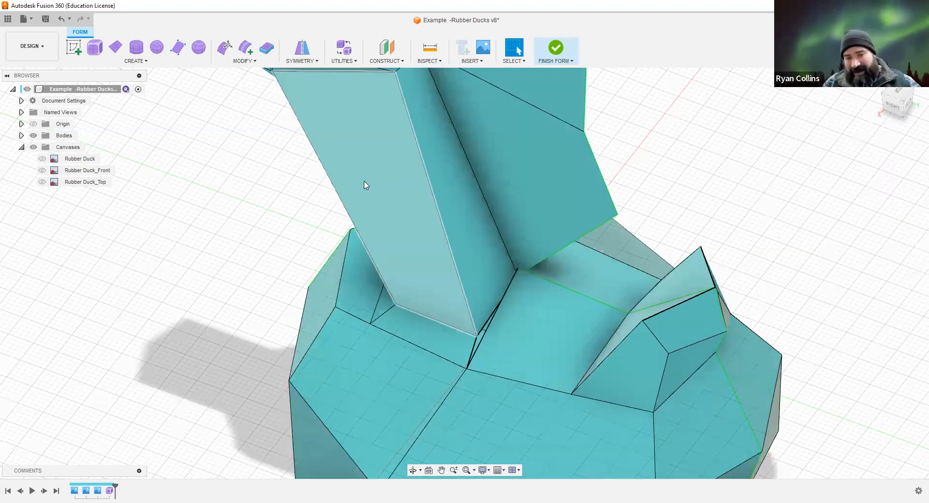
# With Edit Form, move the body's center vertex behind the neck base 13 mm toward the tail along Y.
pyautogui.click(231, 48)
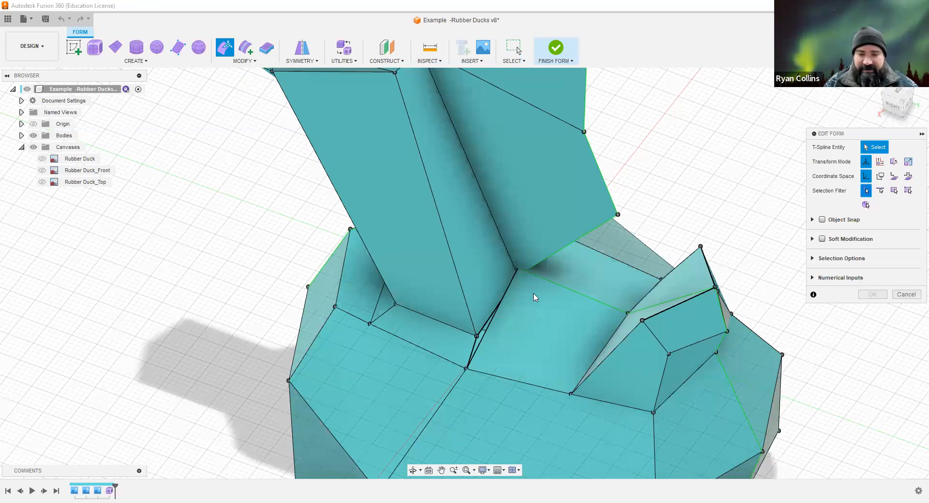
pyautogui.click(517, 269)
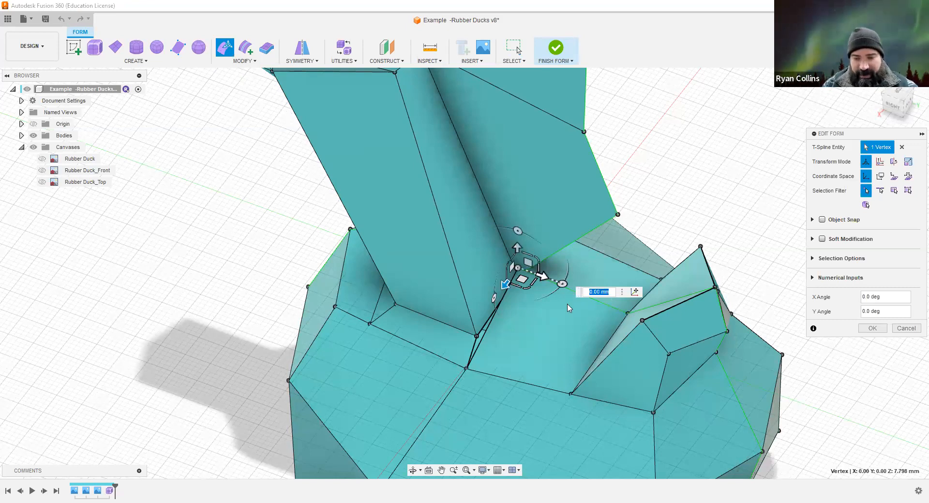
pyautogui.write('13')
pyautogui.press('Return')
pyautogui.moveTo(552, 301)
pyautogui.keyDown('shift'); pyautogui.mouseDown(button='middle')
pyautogui.moveTo(537, 296)
pyautogui.moveTo(579, 303)
pyautogui.moveTo(556, 315)
pyautogui.mouseUp(button='middle'); pyautogui.keyUp('shift')
pyautogui.scroll(5, 529, 271)
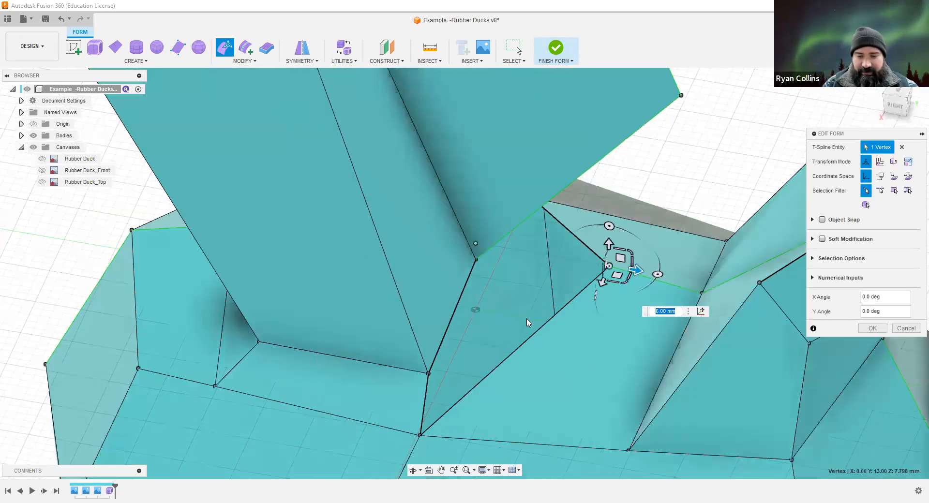
pyautogui.keyDown('shift'); pyautogui.moveTo(500, 318); pyautogui.dragTo(504, 324, button='middle'); pyautogui.keyUp('shift')
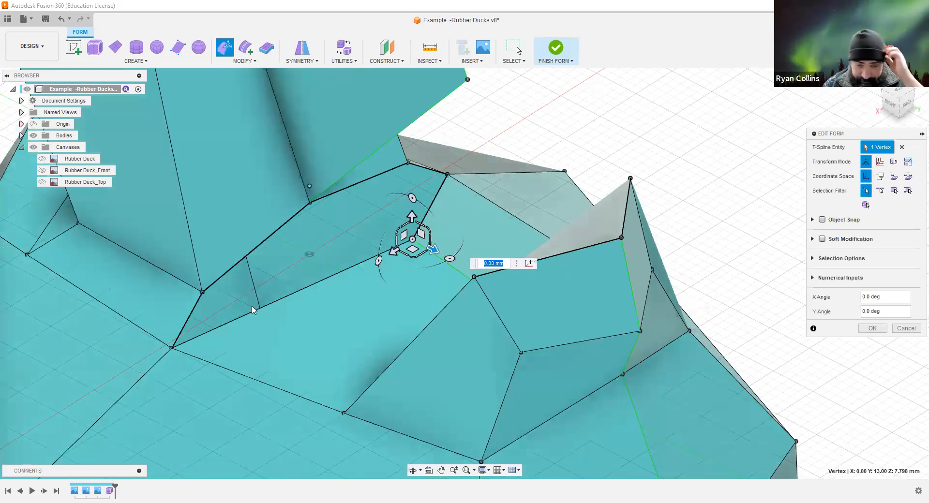
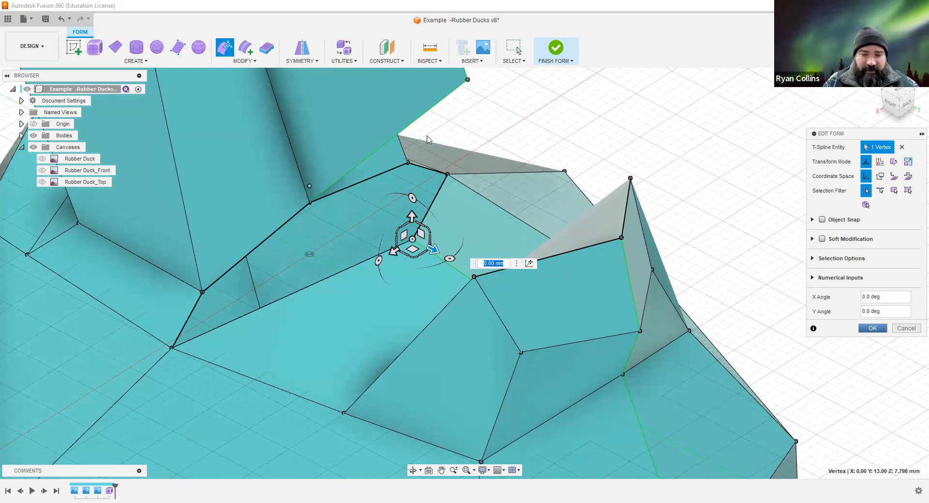
pyautogui.press('Escape')
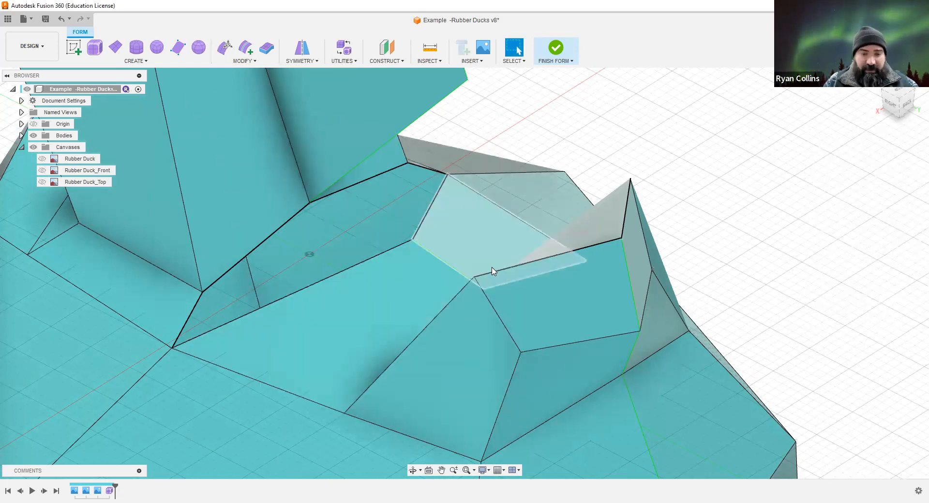
# Start Fill Hole from the open boundary edge behind the duck's neck base and set the fill hole mode to Reduced Star.
pyautogui.click(248, 60)
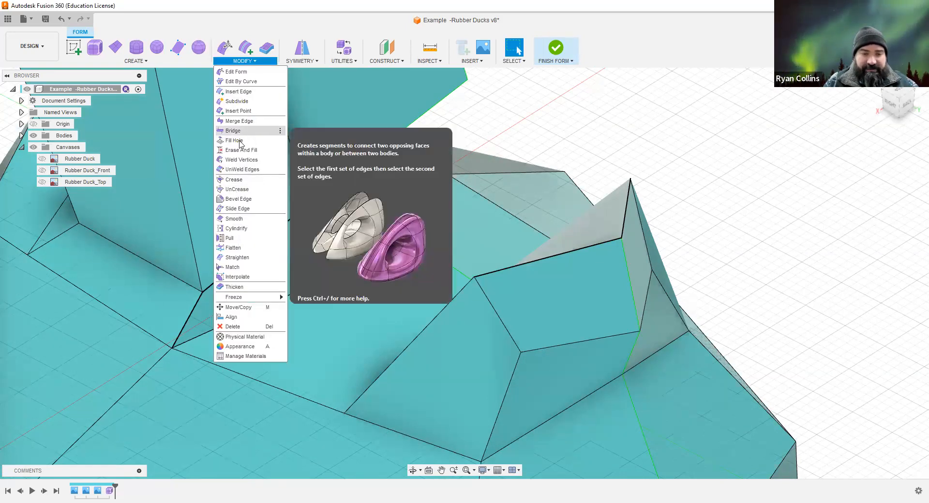
pyautogui.click(242, 141)
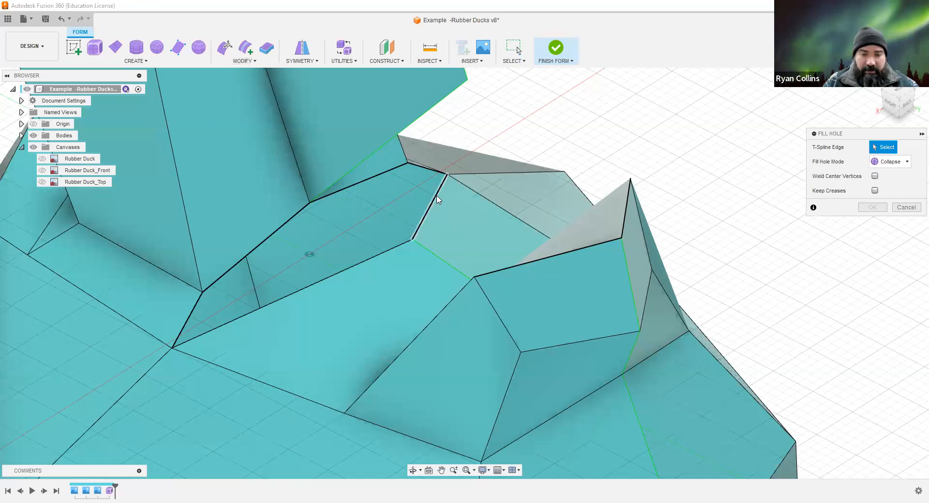
pyautogui.click(438, 200)
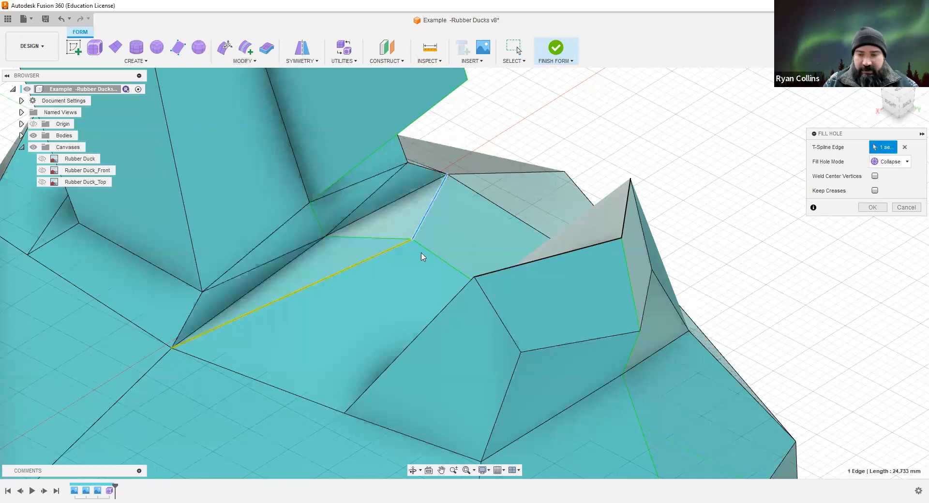
pyautogui.keyDown('shift'); pyautogui.moveTo(337, 261); pyautogui.dragTo(358, 242, button='middle'); pyautogui.keyUp('shift')
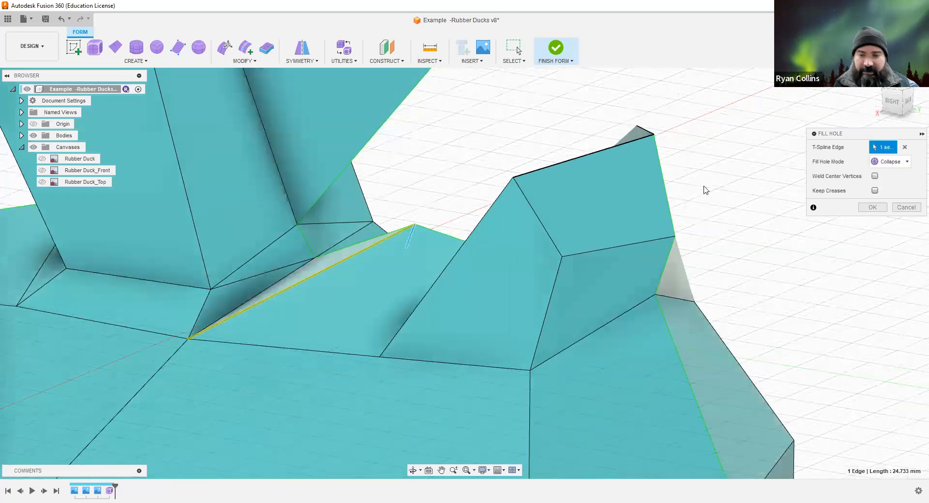
pyautogui.click(893, 165)
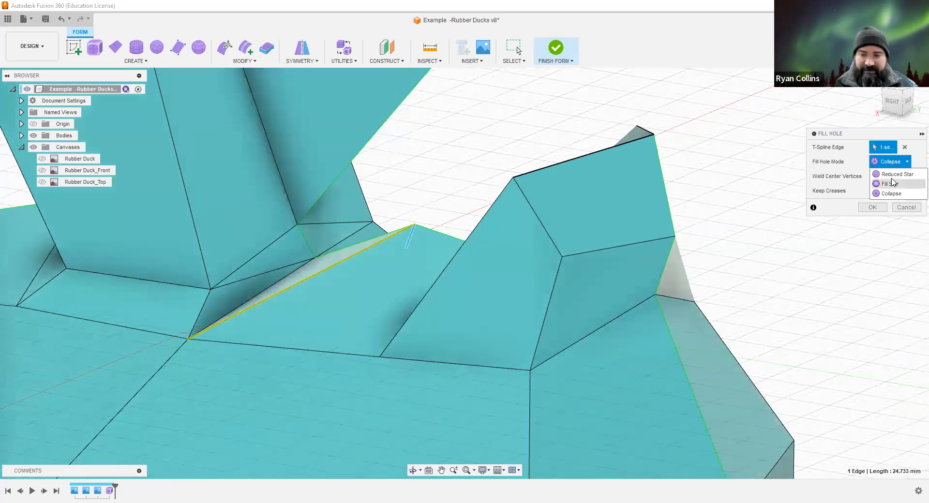
pyautogui.click(893, 181)
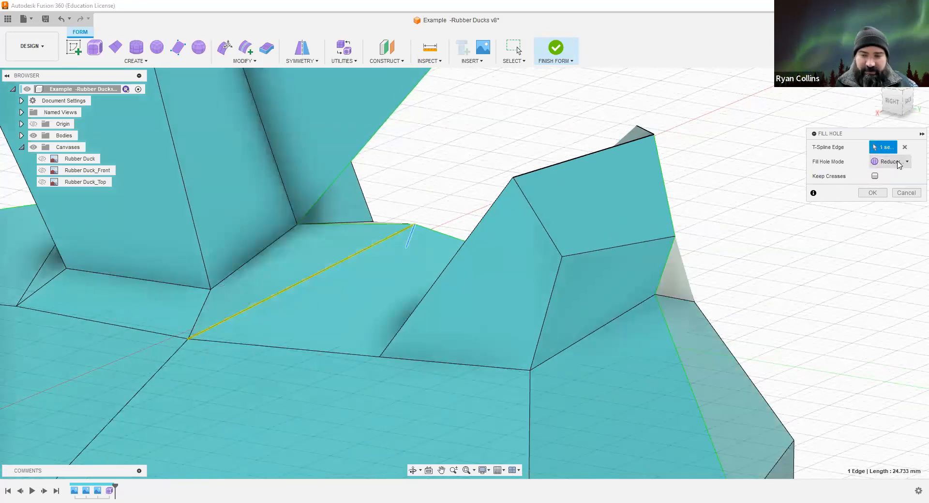
# Compare the Fill Star mode on the neck base hole, and complete the fill with Reduced Star and Keep Creases off.
pyautogui.click(899, 164)
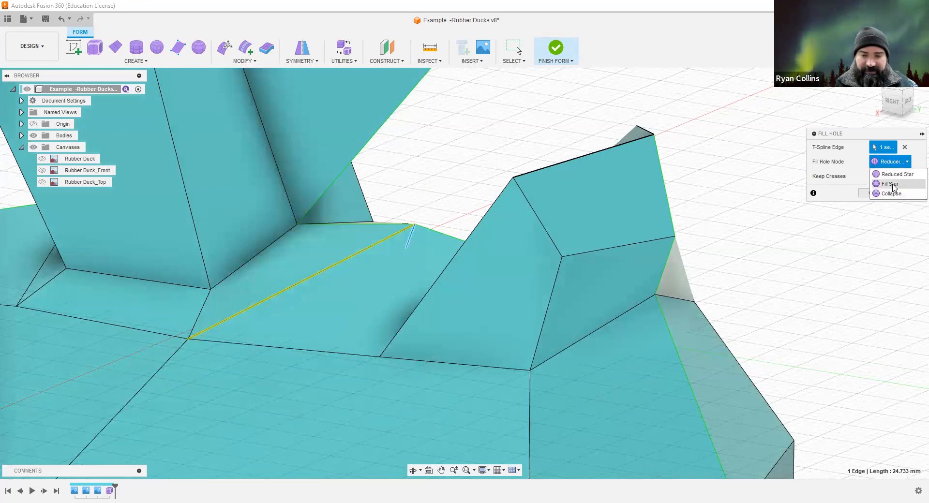
pyautogui.click(890, 184)
pyautogui.click(900, 163)
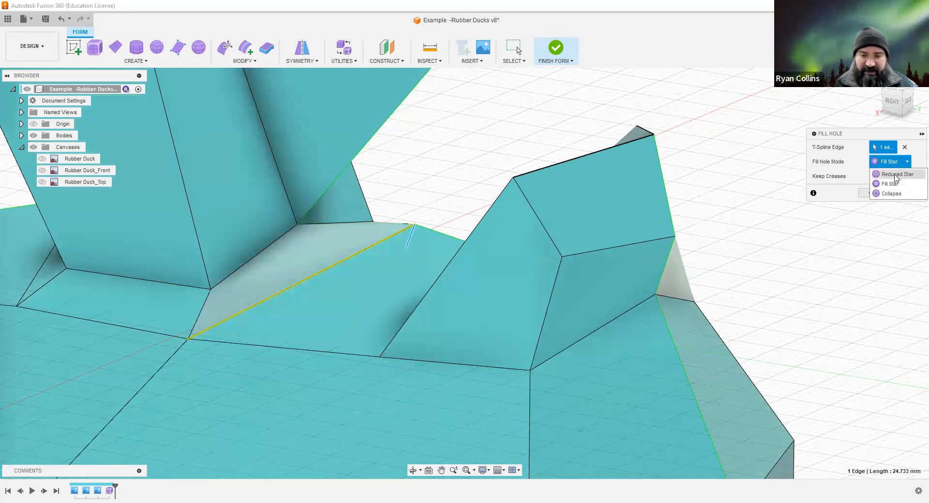
pyautogui.keyDown('shift'); pyautogui.moveTo(465, 231); pyautogui.dragTo(527, 235, button='middle'); pyautogui.keyUp('shift')
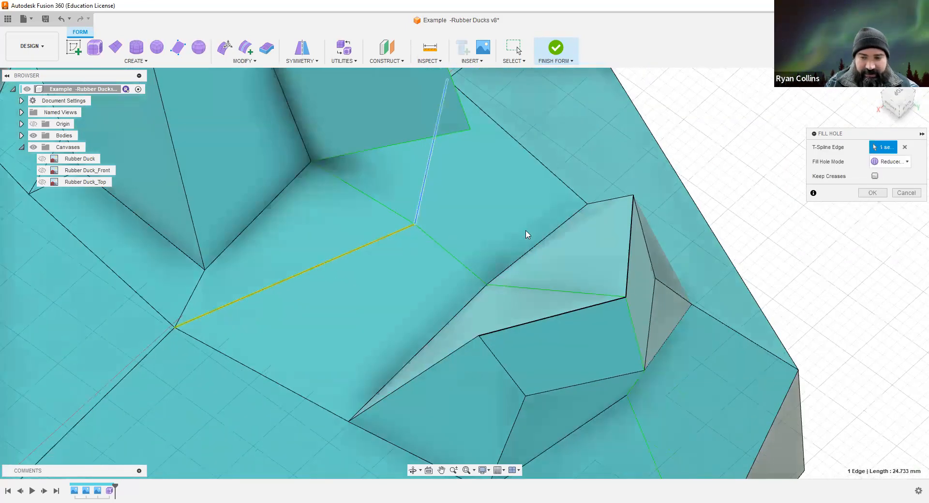
pyautogui.click(874, 177)
pyautogui.click(875, 177)
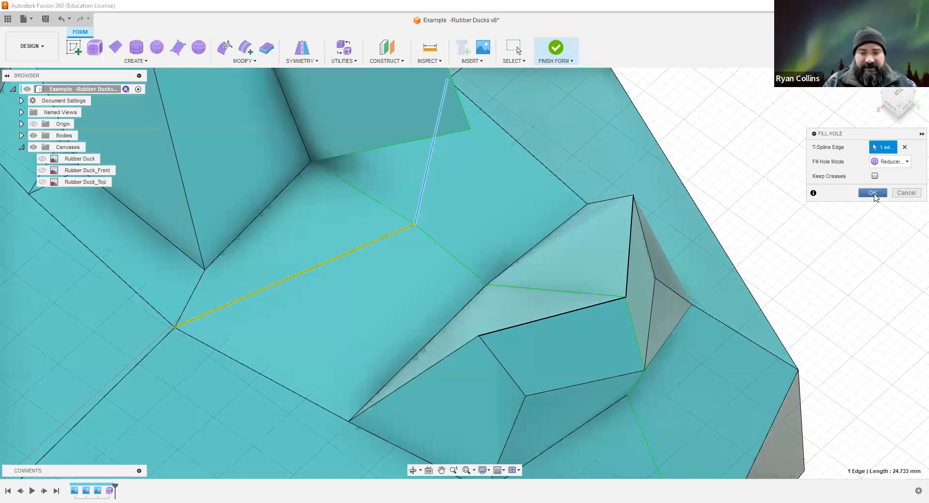
pyautogui.click(873, 193)
pyautogui.scroll(-2, 818, 261)
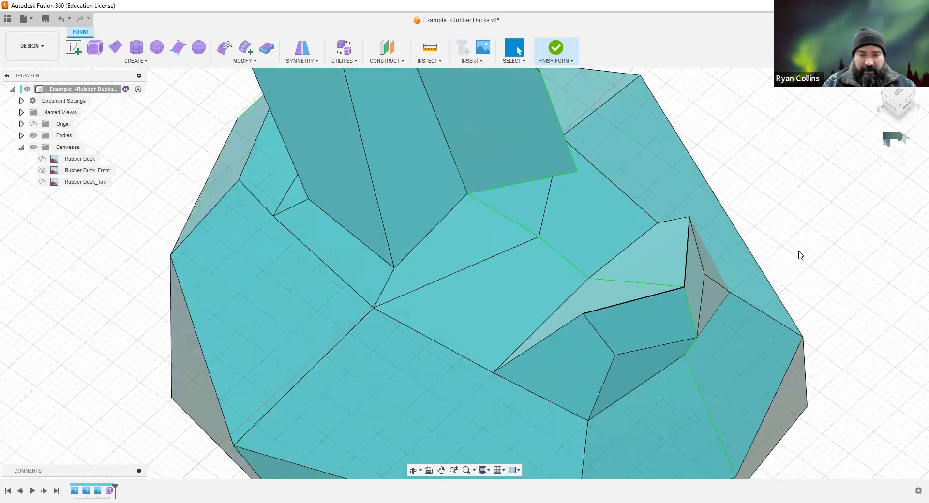
# Try to finish the form, return to form editing and close the conversion error report.
pyautogui.keyDown('shift'); pyautogui.moveTo(783, 242); pyautogui.dragTo(697, 201, button='middle'); pyautogui.keyUp('shift')
pyautogui.scroll(-2, 816, 226)
pyautogui.click(551, 48)
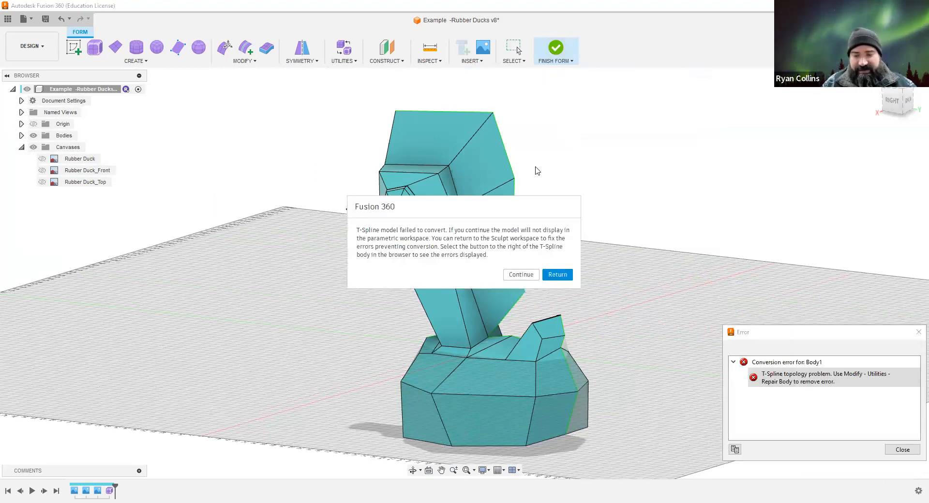
pyautogui.click(557, 275)
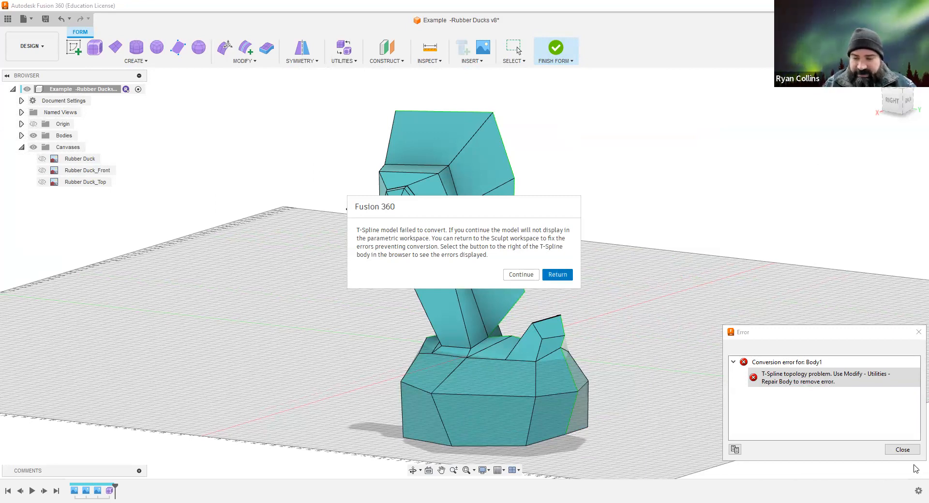
pyautogui.click(902, 450)
pyautogui.scroll(5, 493, 335)
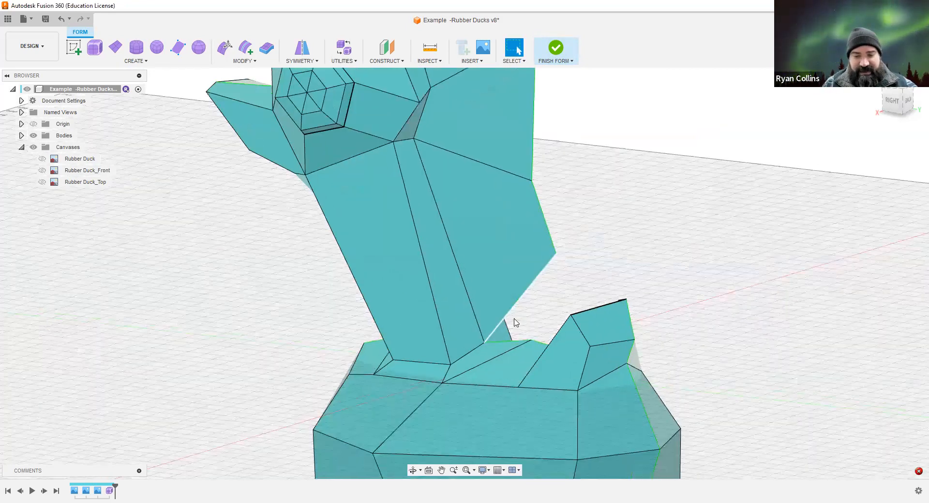
pyautogui.scroll(-5, 668, 278)
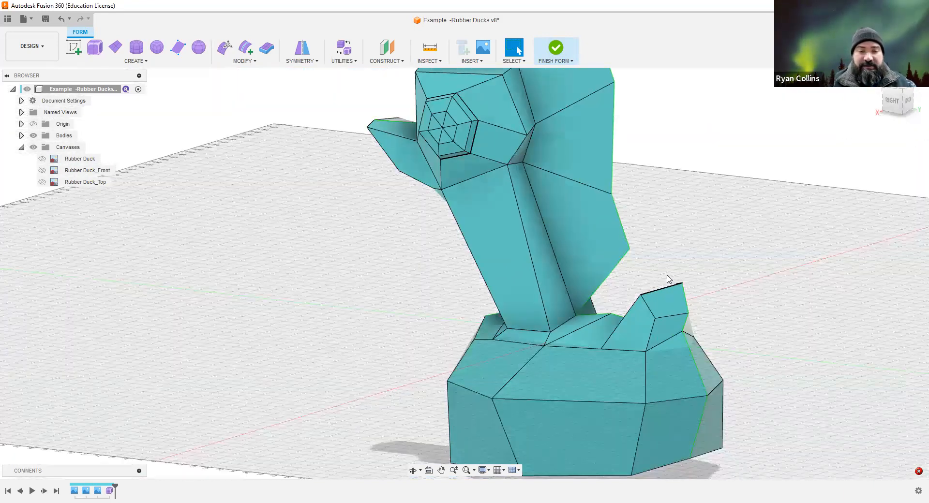
# Repair the duck's T-Spline body using Repair Body with AutoRepair and accept the repaired shape.
pyautogui.click(351, 60)
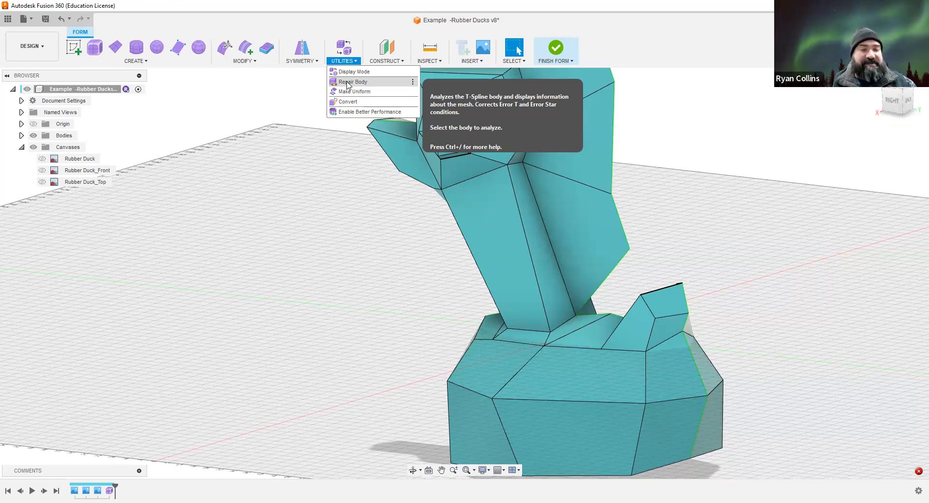
pyautogui.click(404, 83)
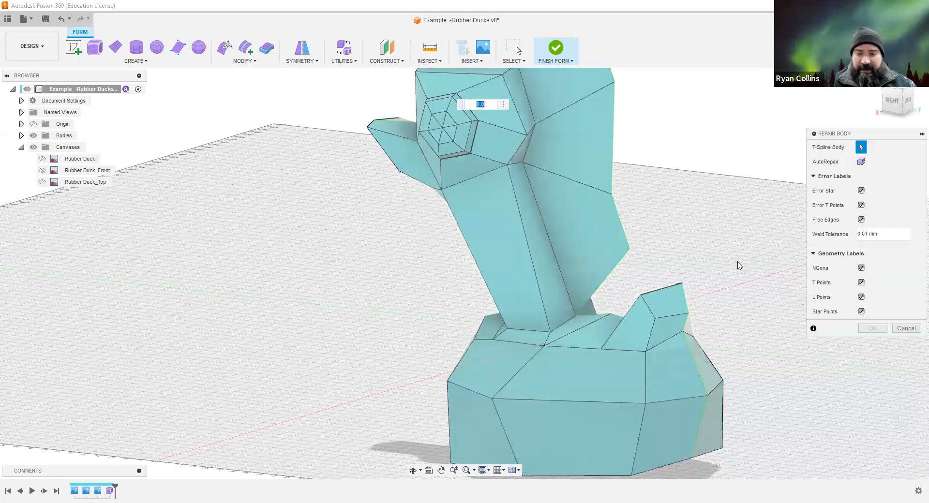
pyautogui.scroll(-3, 633, 252)
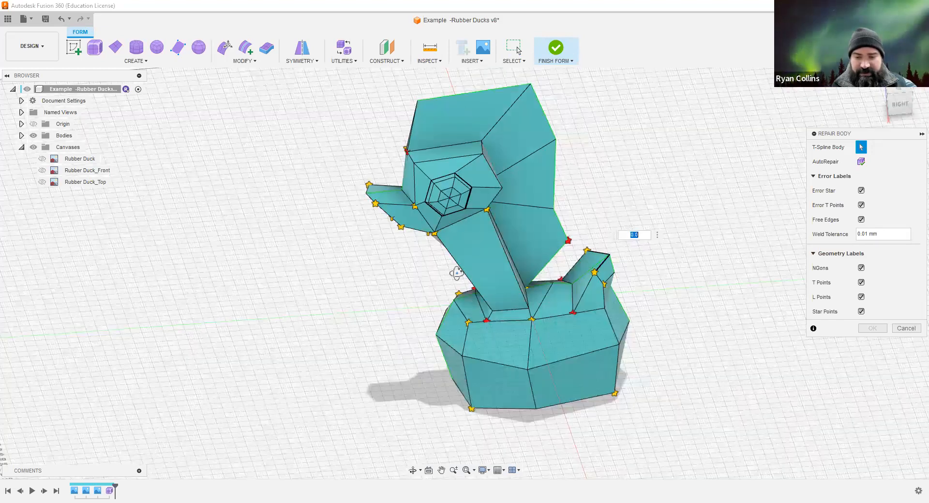
pyautogui.keyDown('shift'); pyautogui.moveTo(456, 271); pyautogui.dragTo(536, 288, button='middle'); pyautogui.keyUp('shift')
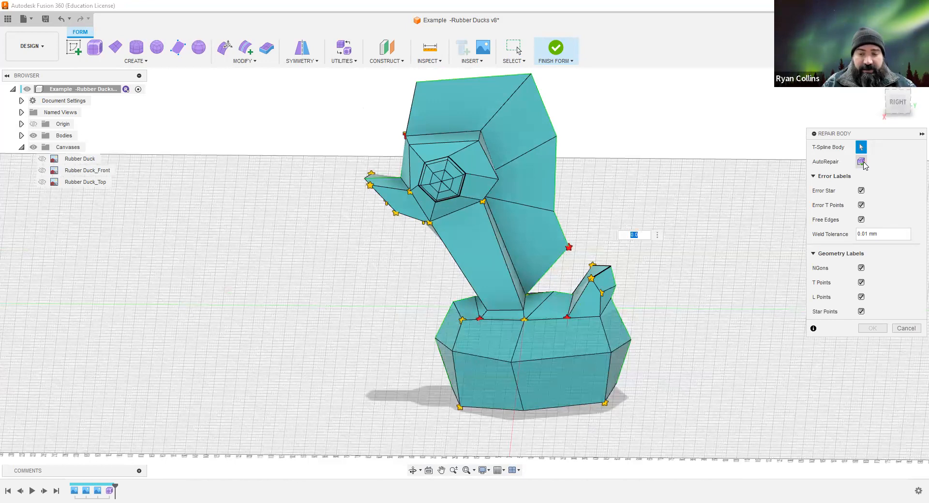
pyautogui.click(862, 162)
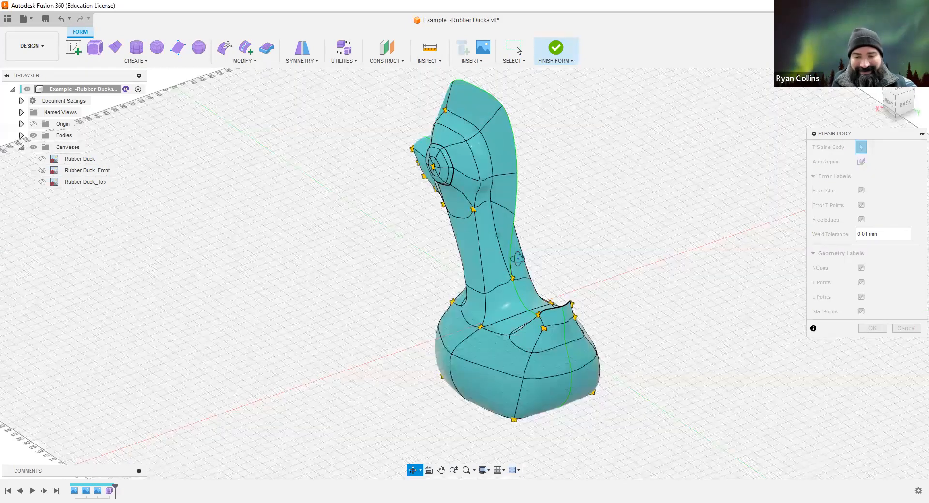
pyautogui.keyDown('shift'); pyautogui.moveTo(508, 259); pyautogui.dragTo(506, 286, button='middle'); pyautogui.keyUp('shift')
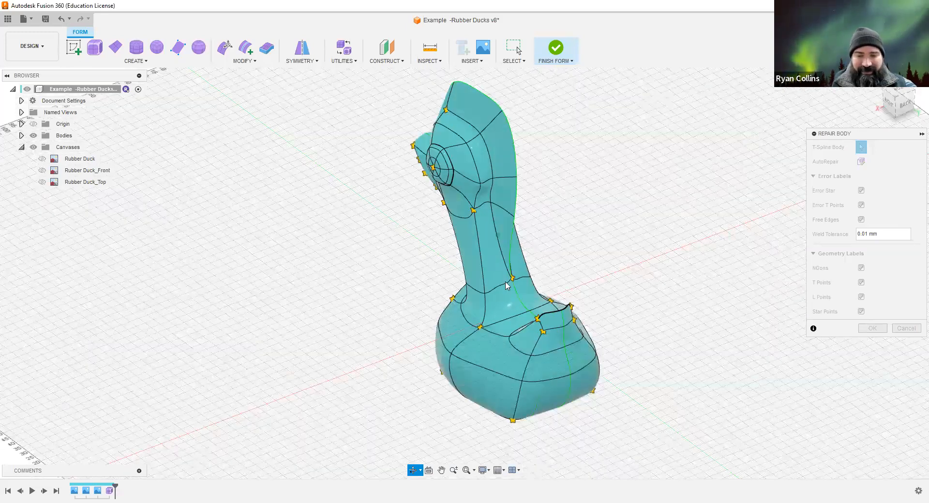
pyautogui.scroll(5, 535, 271)
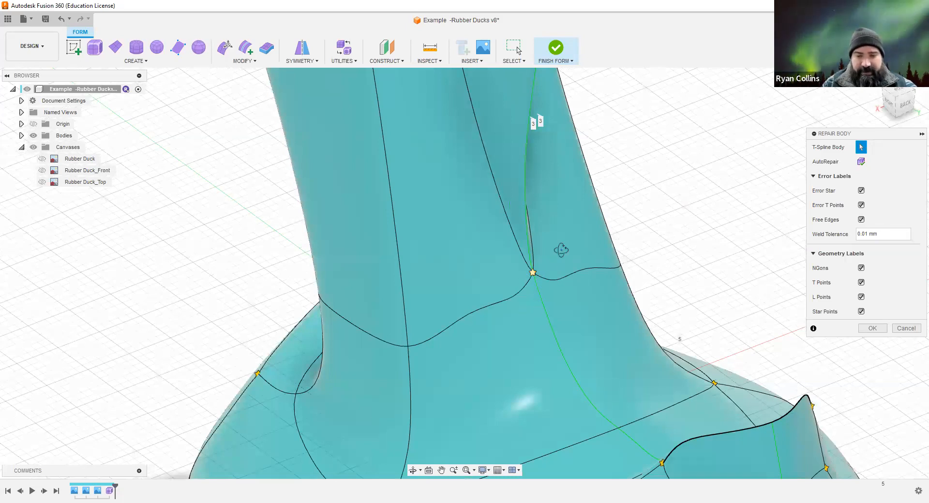
pyautogui.scroll(-5, 561, 250)
pyautogui.keyDown('shift'); pyautogui.moveTo(562, 250); pyautogui.dragTo(532, 270, button='middle'); pyautogui.keyUp('shift')
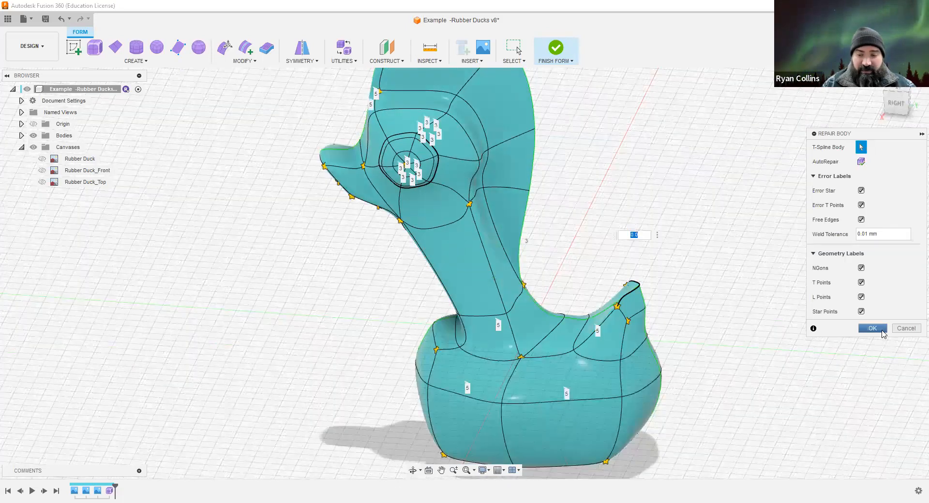
pyautogui.click(881, 332)
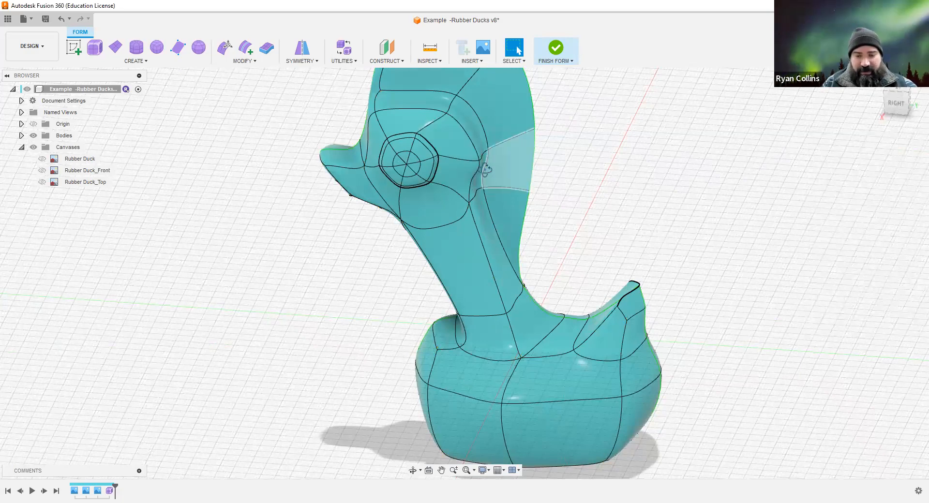
# Finish the form to convert the repaired duck into a solid body.
pyautogui.keyDown('shift'); pyautogui.moveTo(451, 186); pyautogui.dragTo(585, 153, button='middle'); pyautogui.keyUp('shift')
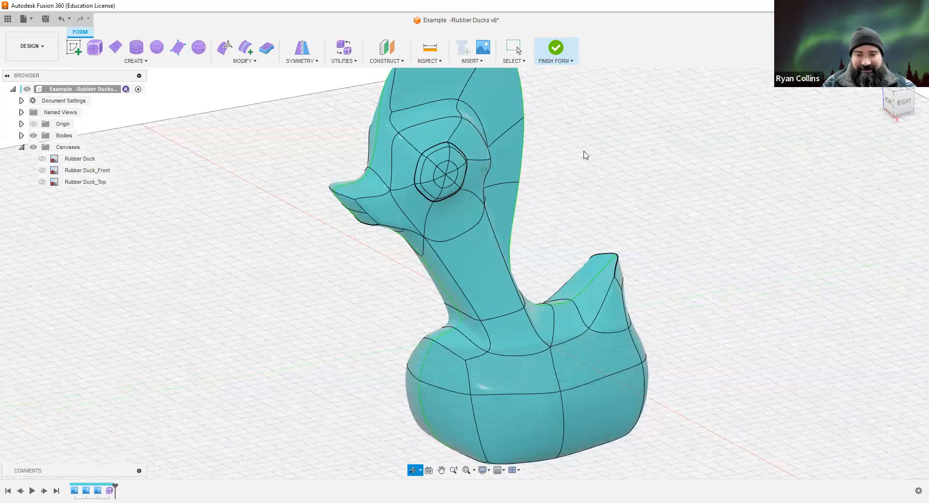
pyautogui.click(560, 52)
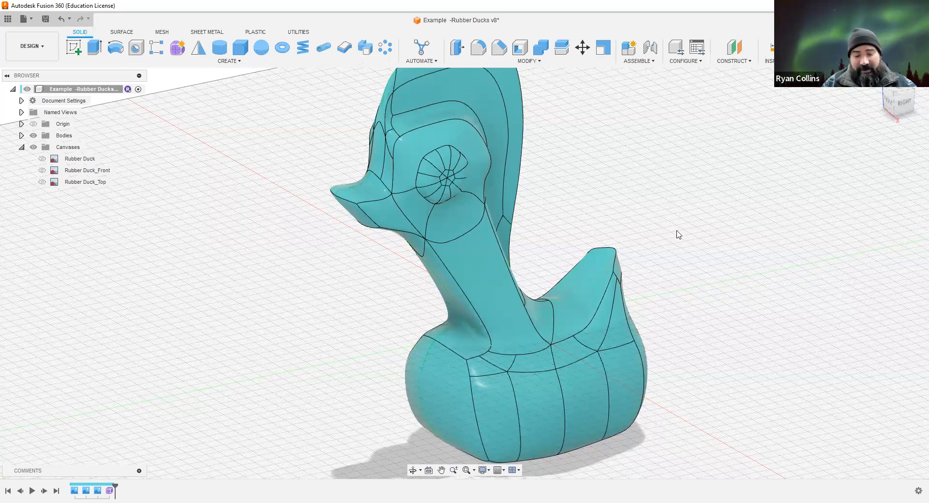
pyautogui.keyDown('shift'); pyautogui.moveTo(669, 245); pyautogui.dragTo(567, 204, button='middle'); pyautogui.keyUp('shift')
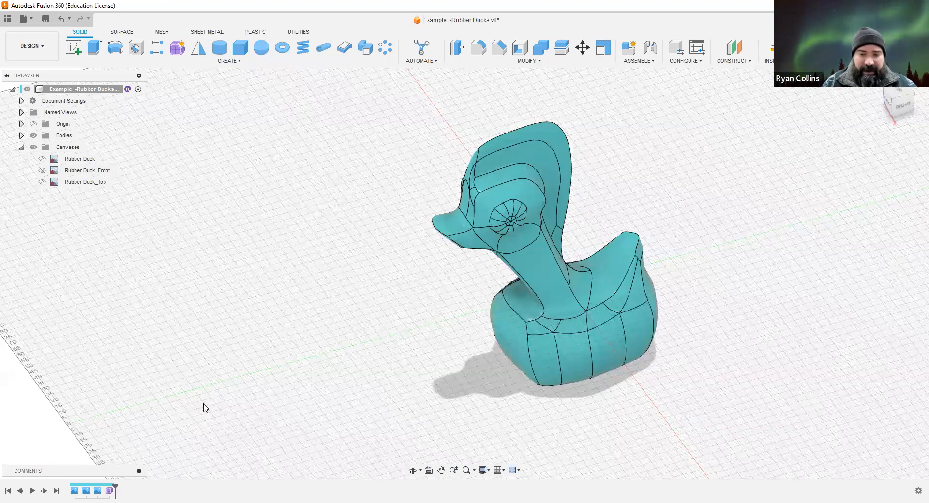
# Reopen the duck form for editing and move the crease vertex behind the eye about 1.07 mm and 6.35 mm in plane, towards the eye.
pyautogui.rightClick(111, 491)
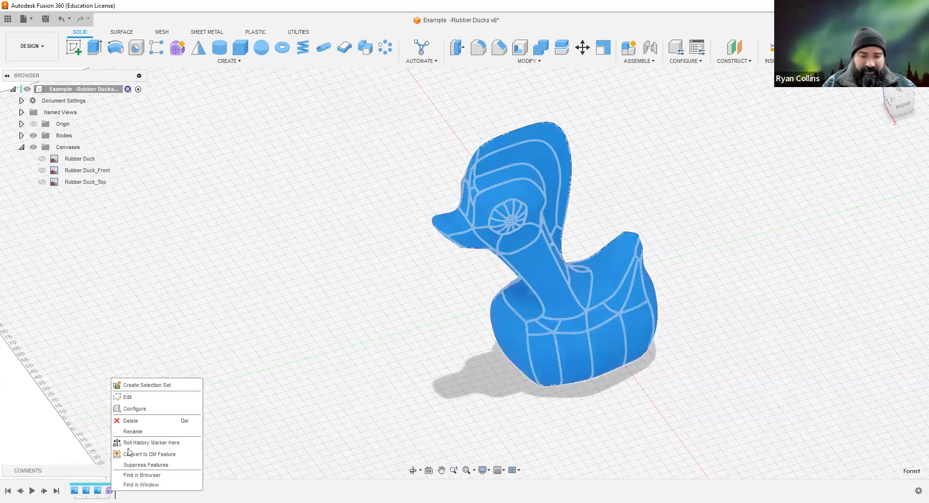
pyautogui.click(128, 397)
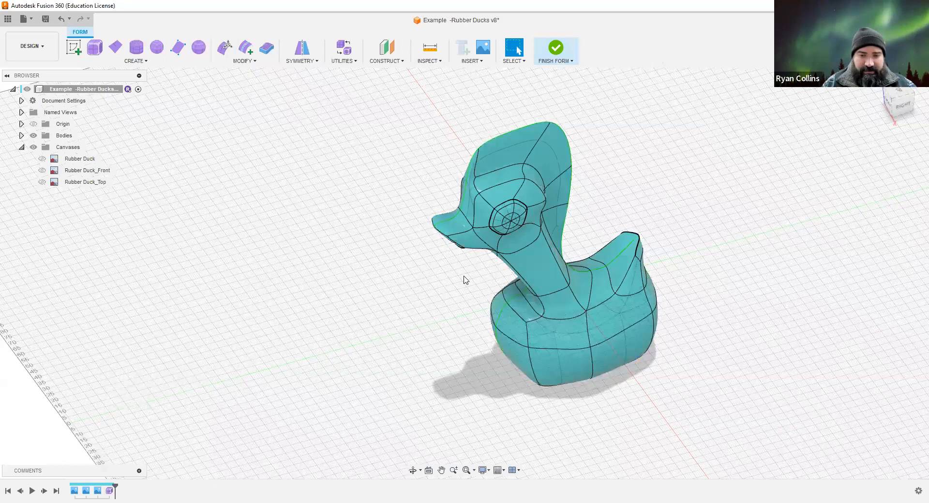
pyautogui.scroll(5, 554, 213)
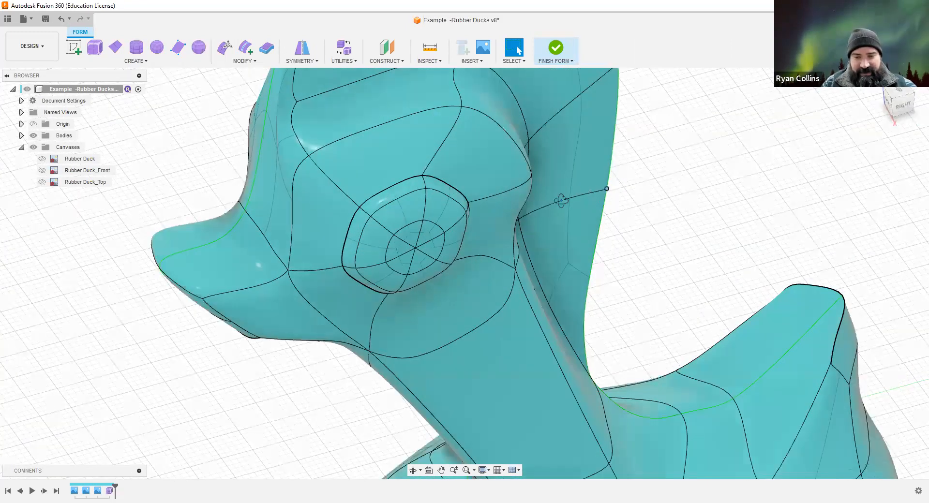
pyautogui.keyDown('shift'); pyautogui.moveTo(531, 159); pyautogui.dragTo(459, 140, button='middle'); pyautogui.keyUp('shift')
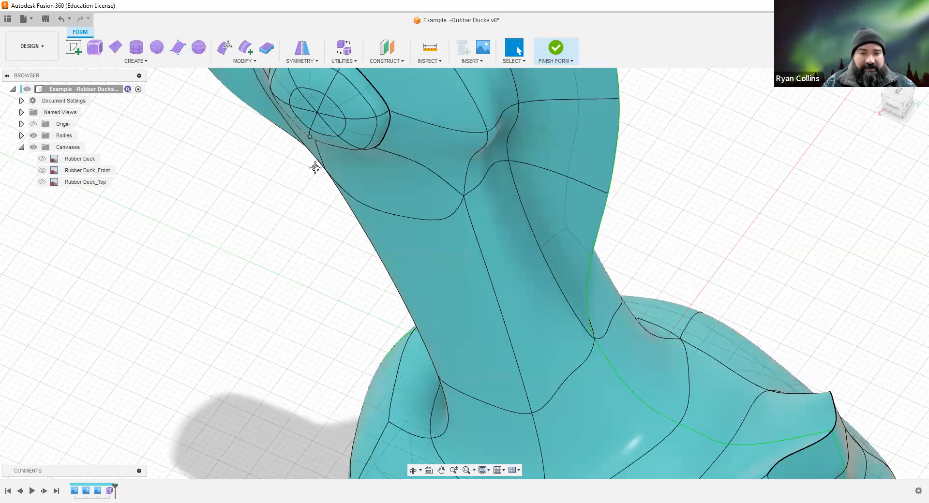
pyautogui.click(224, 47)
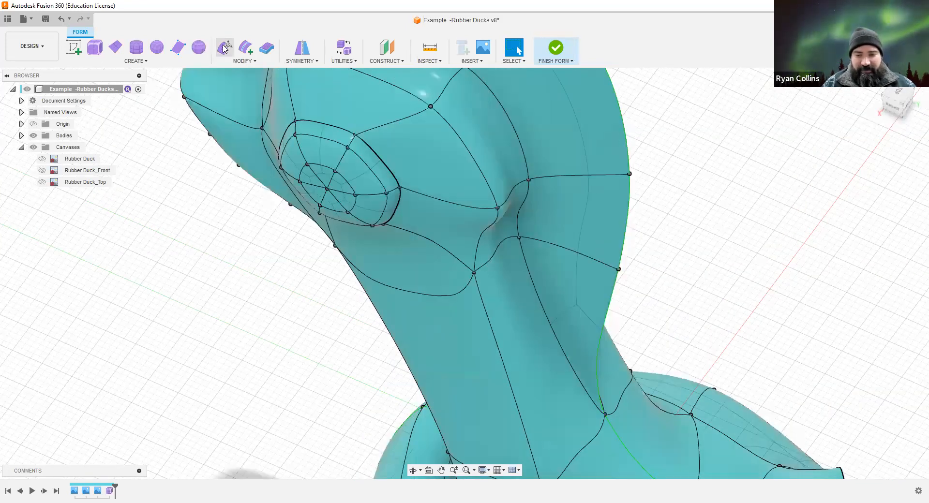
pyautogui.click(499, 209)
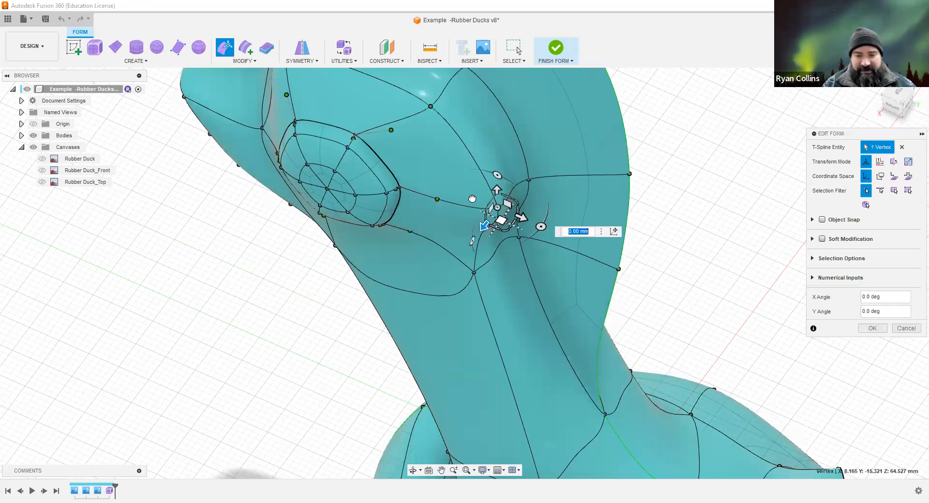
pyautogui.moveTo(500, 220); pyautogui.dragTo(470, 195)
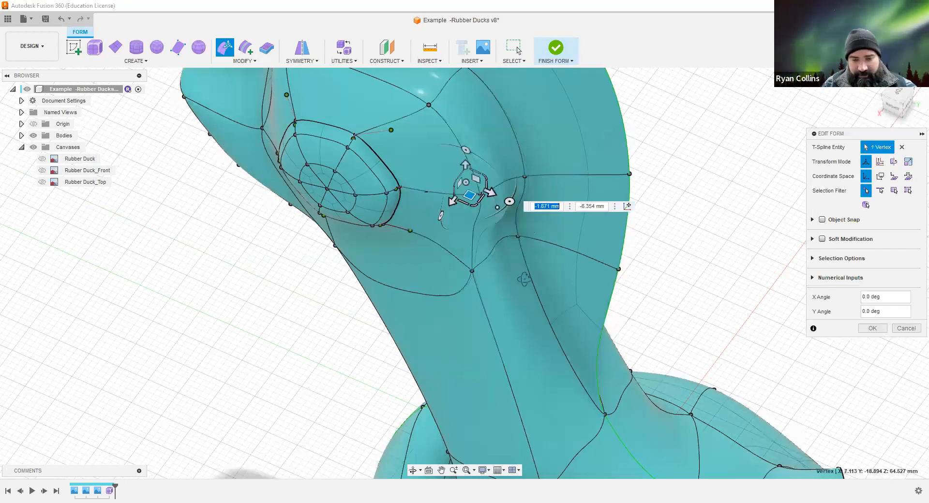
pyautogui.keyDown('shift'); pyautogui.moveTo(541, 225); pyautogui.dragTo(539, 277, button='middle'); pyautogui.keyUp('shift')
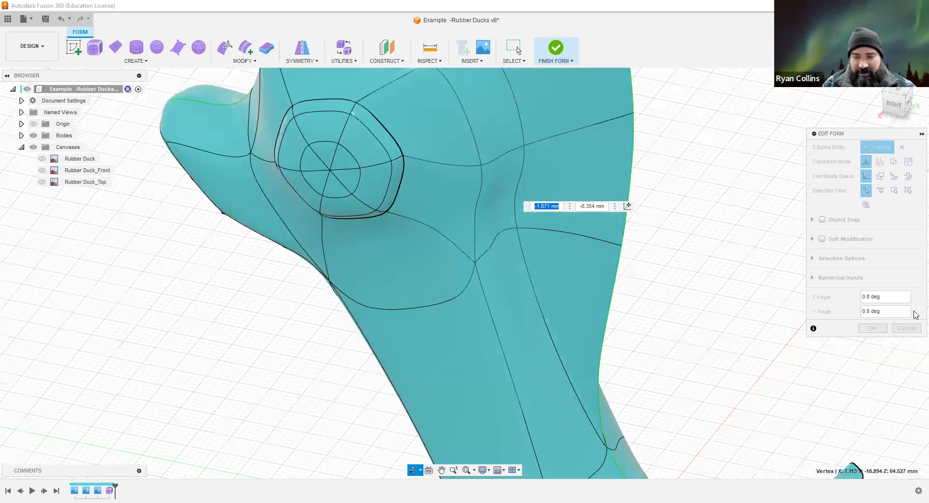
# Accept the vertex edit and finish the form again to update the solid duck.
pyautogui.keyDown('shift'); pyautogui.moveTo(585, 87); pyautogui.dragTo(590, 86, button='middle'); pyautogui.keyUp('shift')
pyautogui.press('Escape')
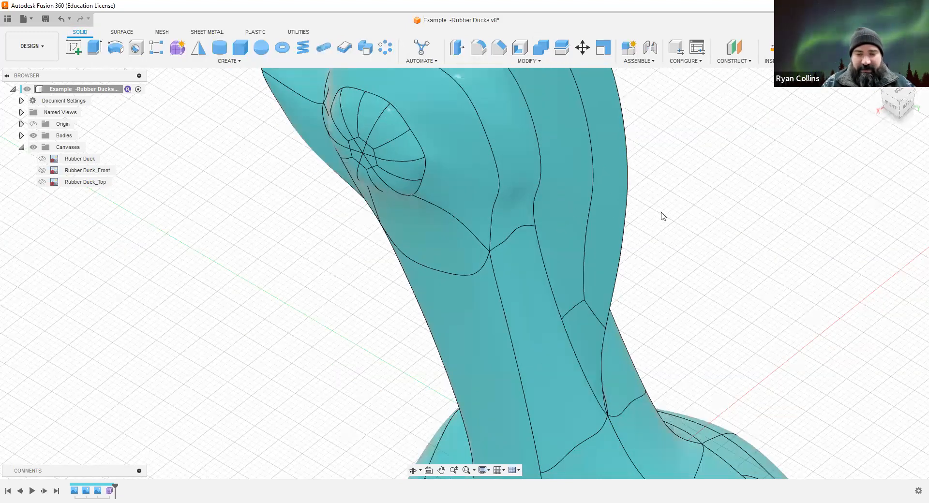
pyautogui.scroll(-3, 687, 242)
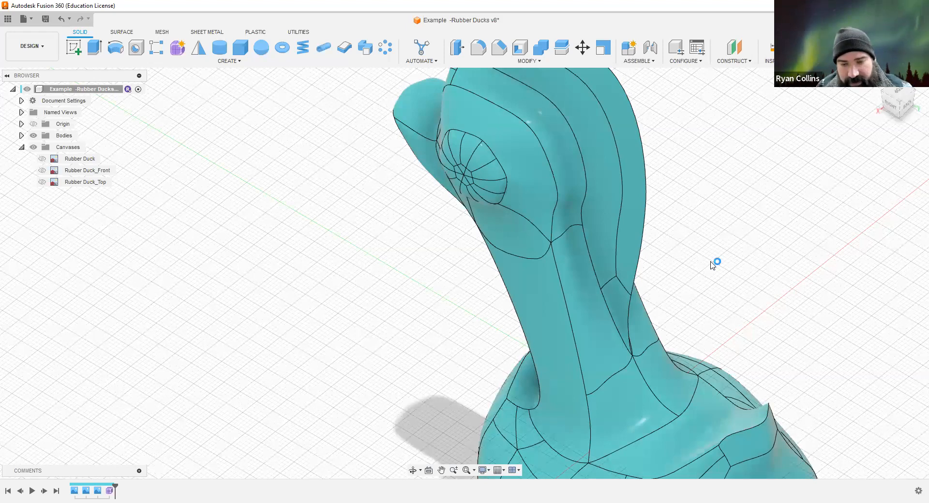
pyautogui.scroll(-5, 630, 251)
pyautogui.keyDown('shift'); pyautogui.moveTo(663, 223); pyautogui.dragTo(618, 262, button='middle'); pyautogui.keyUp('shift')
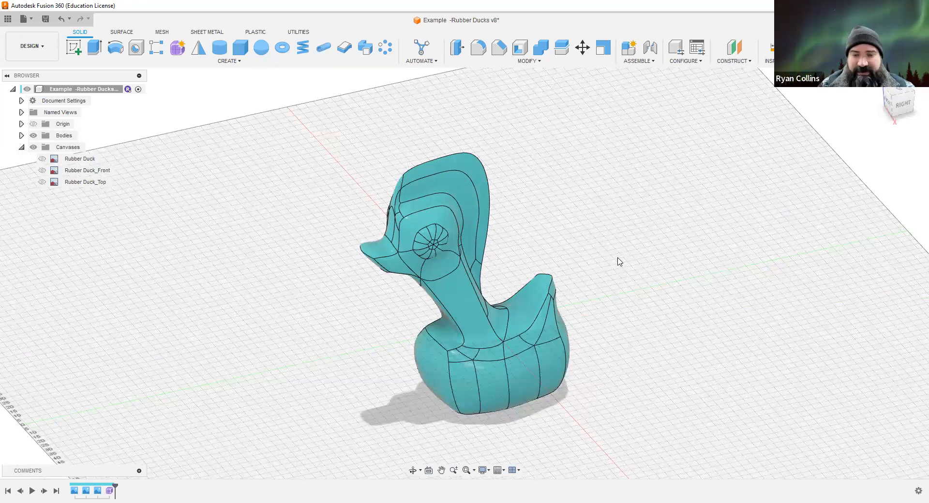
# Save a new version of the design with the description "Exit Finish Form".
pyautogui.hotkey('ctrl', 's')
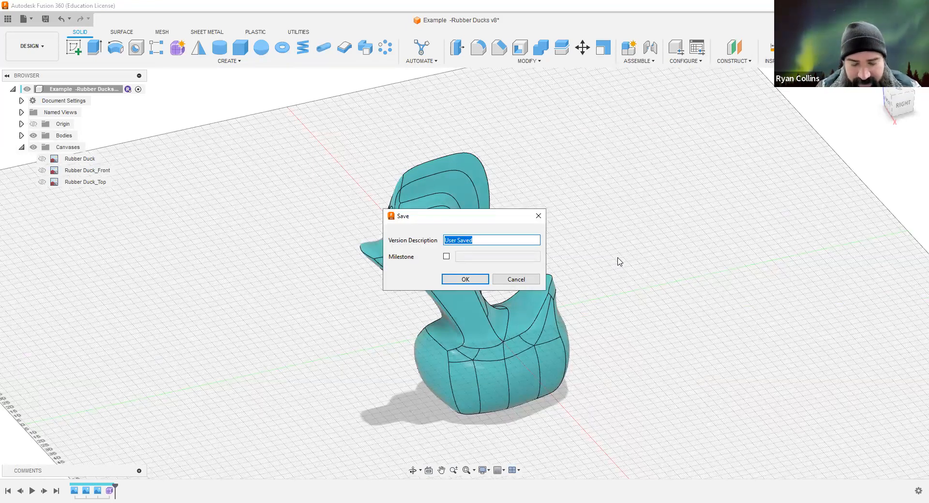
pyautogui.write('Exit Finish Form')
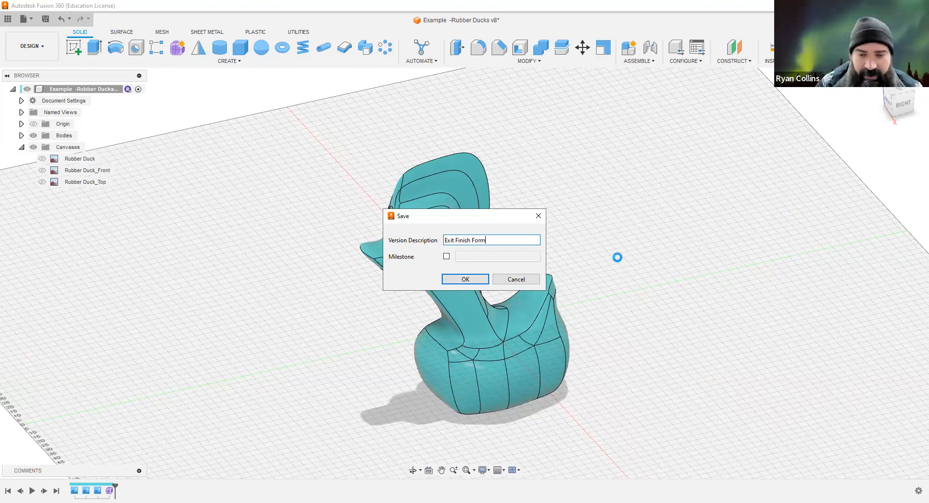
pyautogui.press('Return')
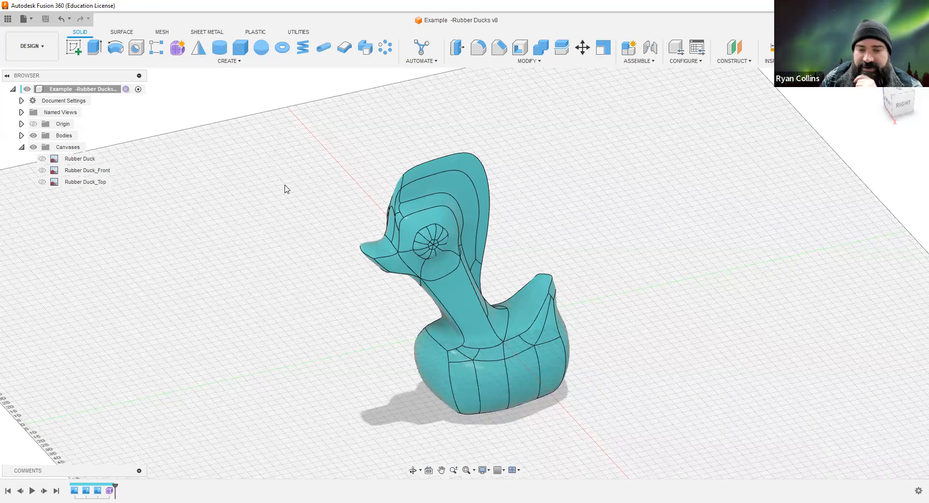
# Collapse the canvases list, expand the bodies list and rename the duck body as Duck 01.
pyautogui.click(21, 147)
pyautogui.click(21, 136)
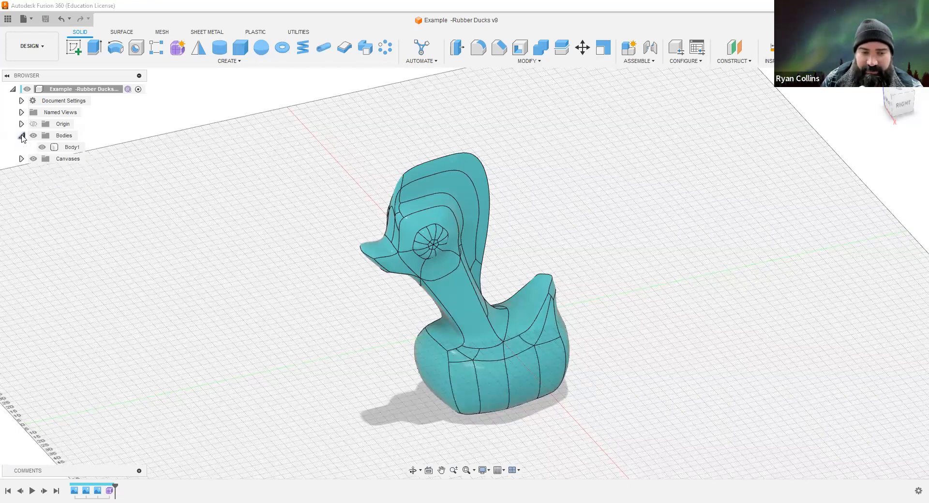
pyautogui.doubleClick(71, 147)
pyautogui.write('Duck')
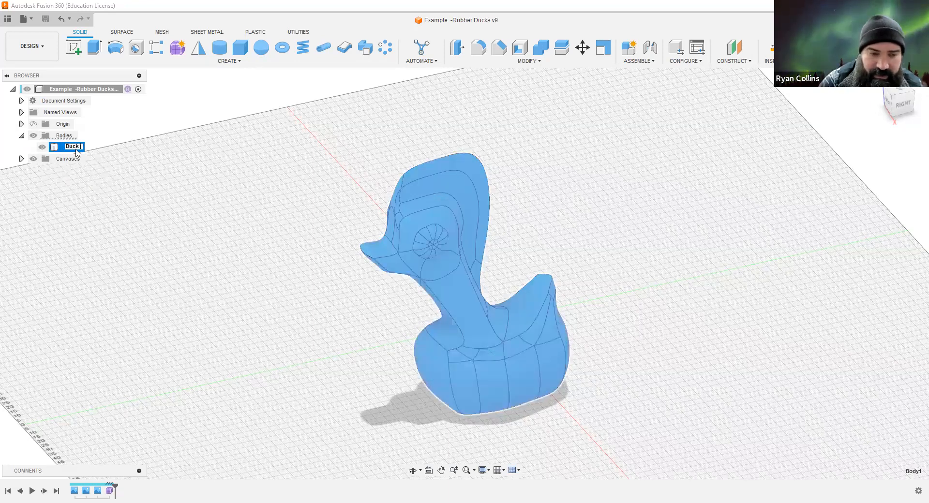
pyautogui.write(' 01')
pyautogui.press('Return')
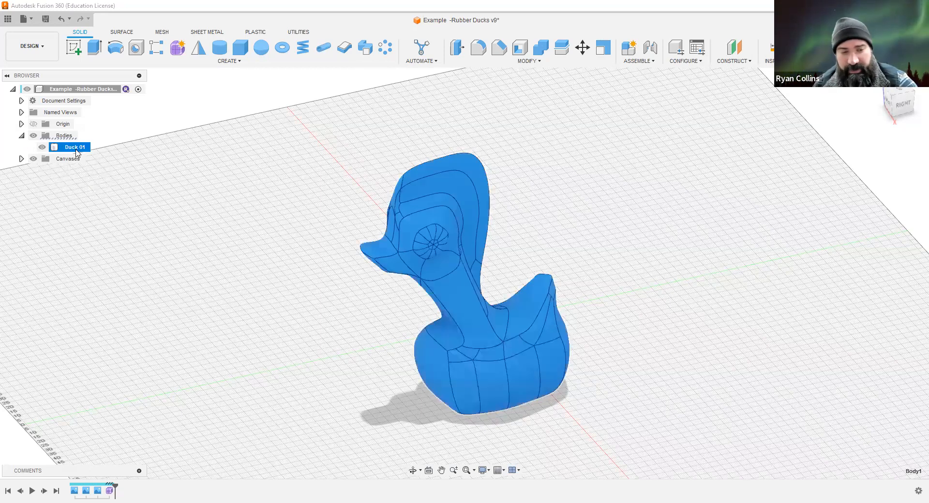
# Paste a copy of the Duck 01 body in place, without moving or rotating it.
pyautogui.hotkey('ctrl', 'v')
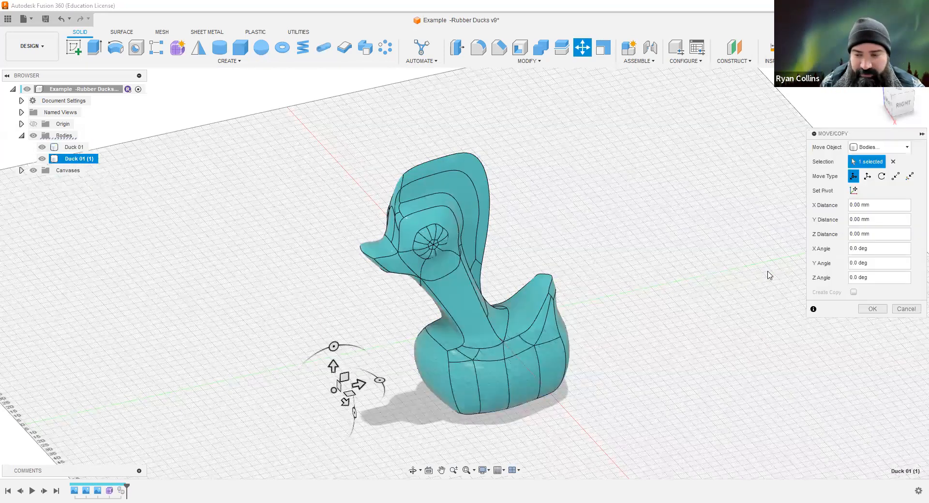
pyautogui.click(881, 312)
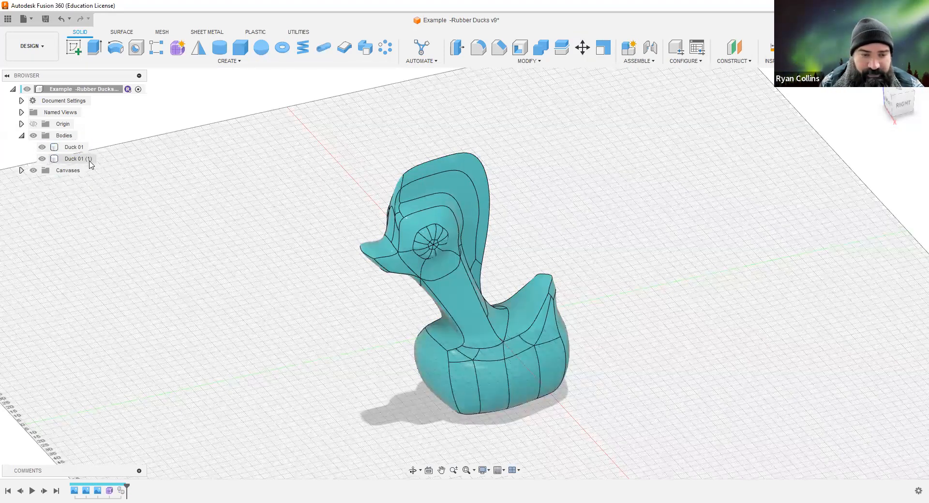
# Rename the pasted duck body copy as Duck 02 and hide it.
pyautogui.doubleClick(89, 163)
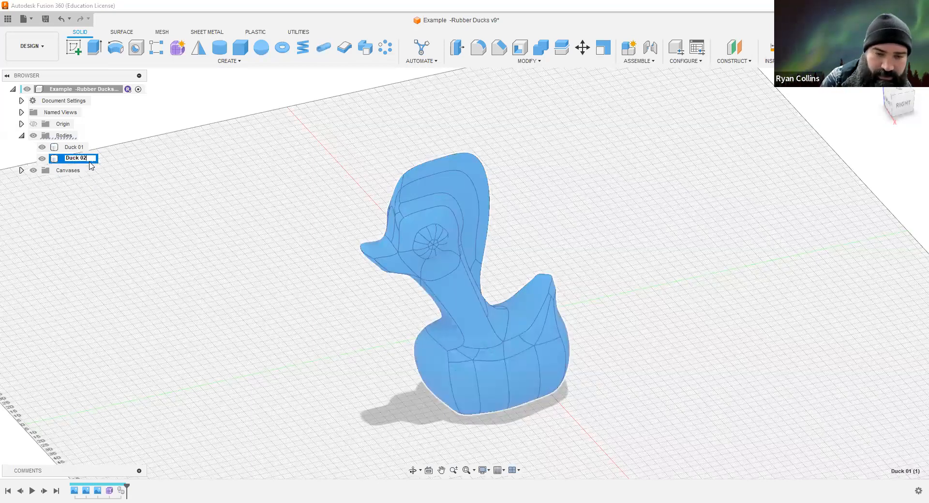
pyautogui.press('Return')
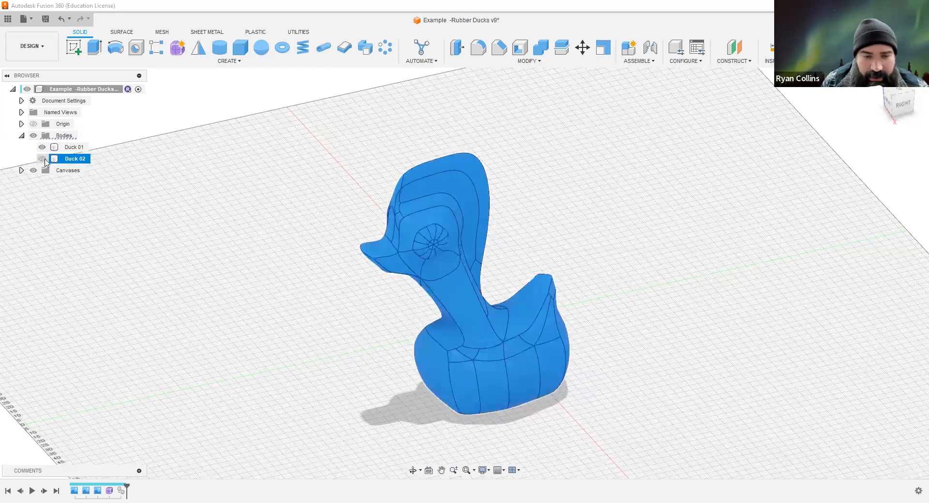
pyautogui.click(120, 490)
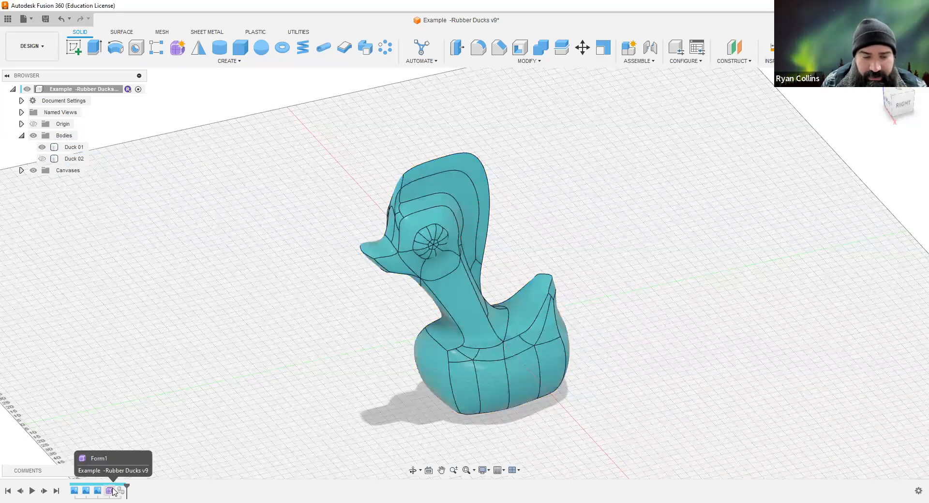
pyautogui.rightClick(111, 491)
pyautogui.click(129, 396)
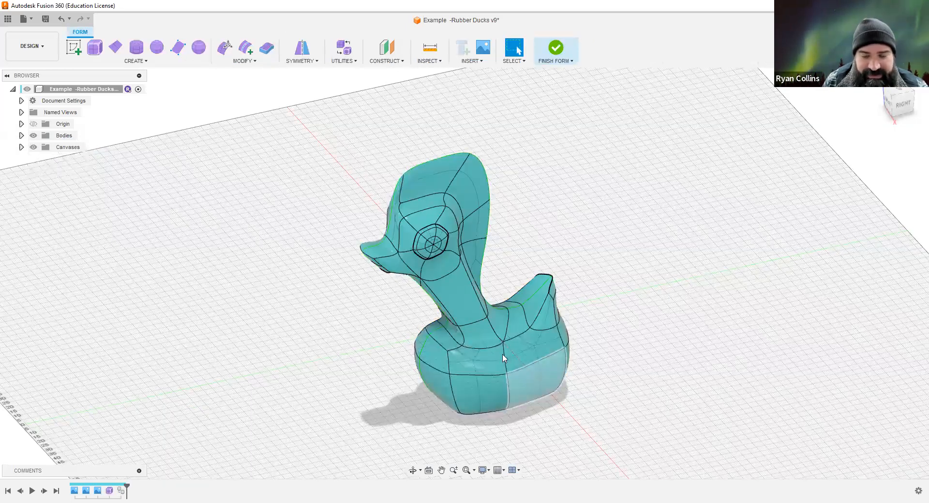
pyautogui.scroll(5, 595, 392)
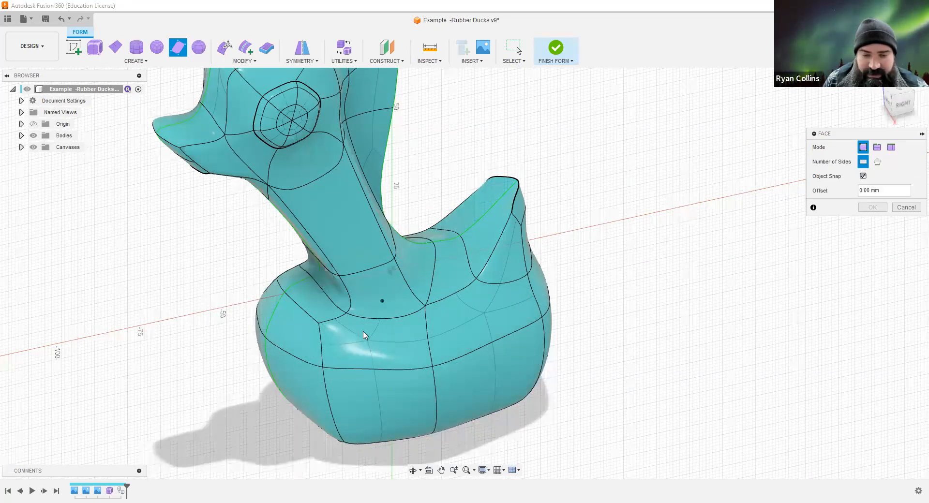
pyautogui.click(356, 352)
pyautogui.click(392, 414)
pyautogui.click(422, 418)
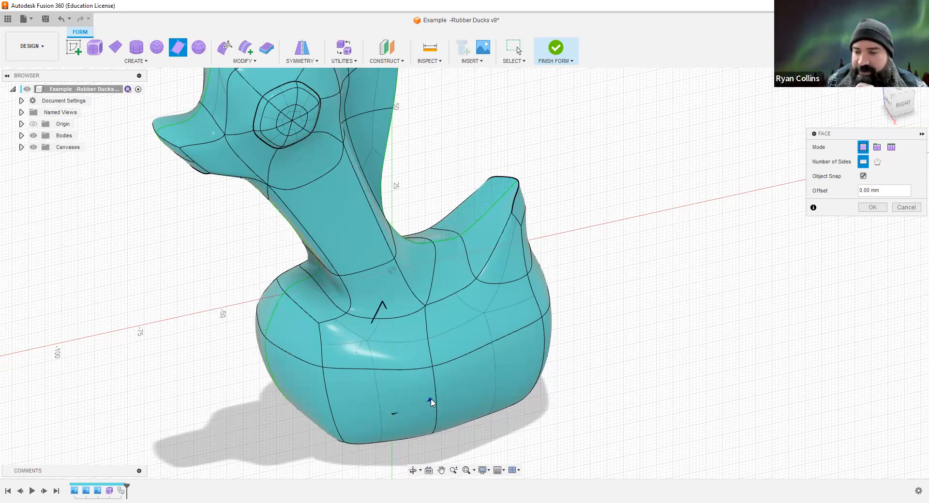
pyautogui.click(416, 372)
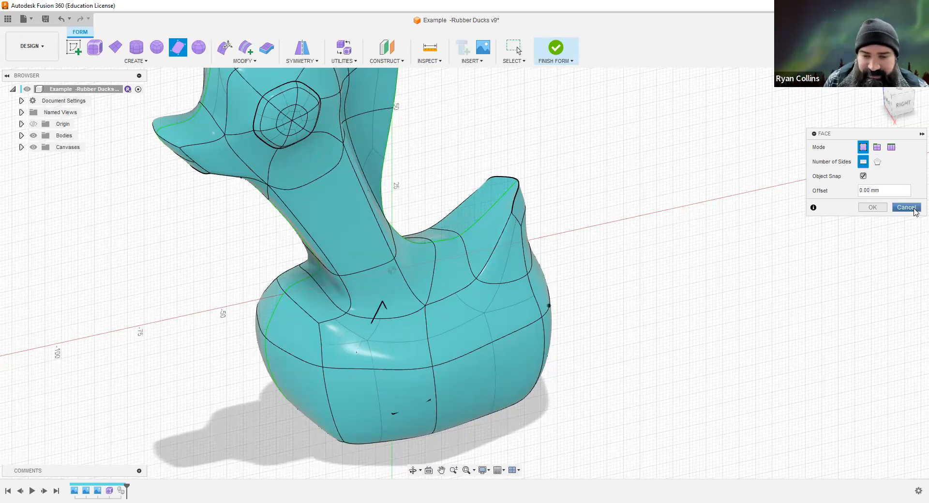
pyautogui.press('Escape')
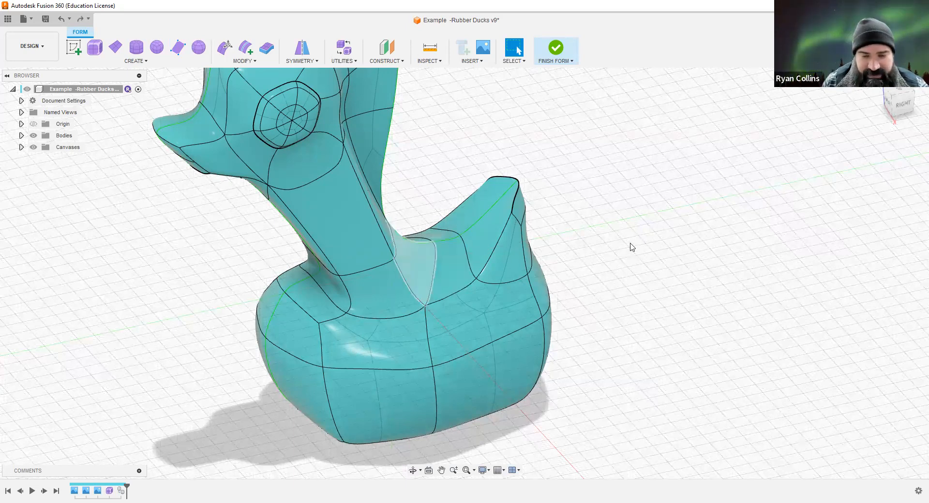
pyautogui.scroll(-1, 615, 317)
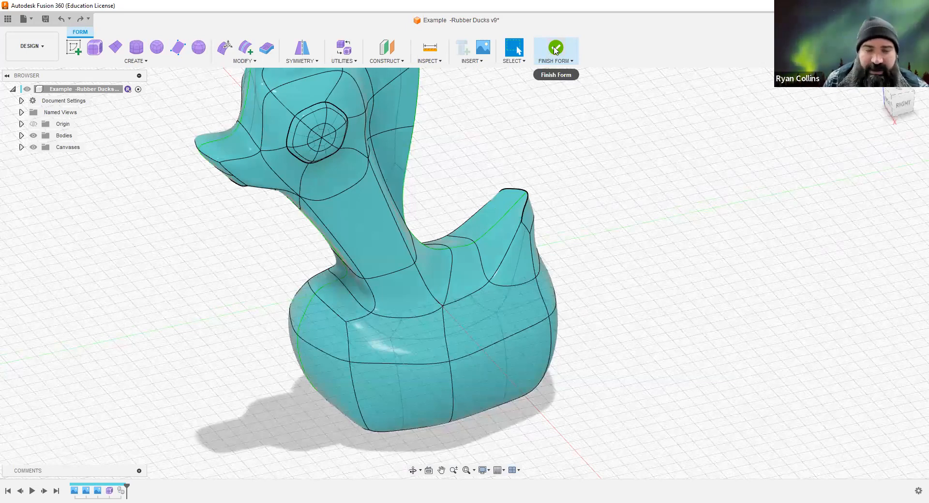
pyautogui.click(555, 48)
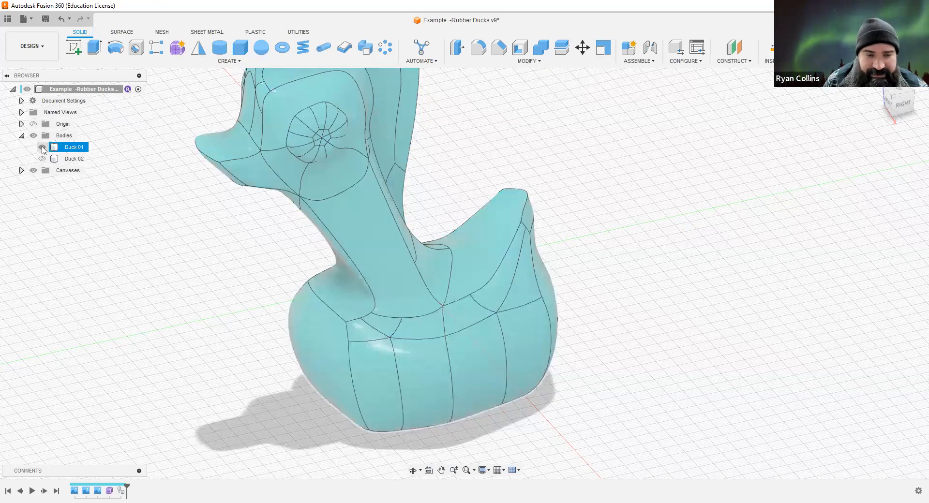
# Hide Duck 01, show Duck 02 and create a standard internal component from the Duck 02 body.
pyautogui.click(42, 147)
pyautogui.click(43, 159)
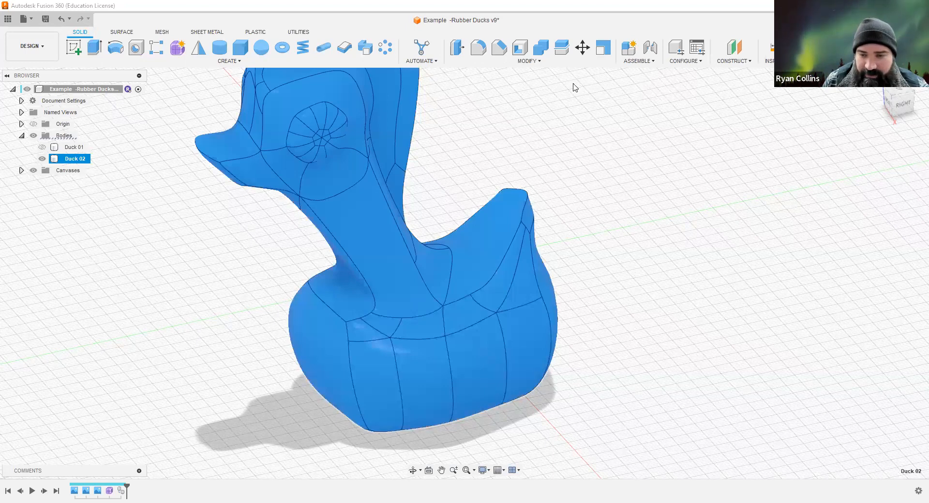
pyautogui.click(627, 47)
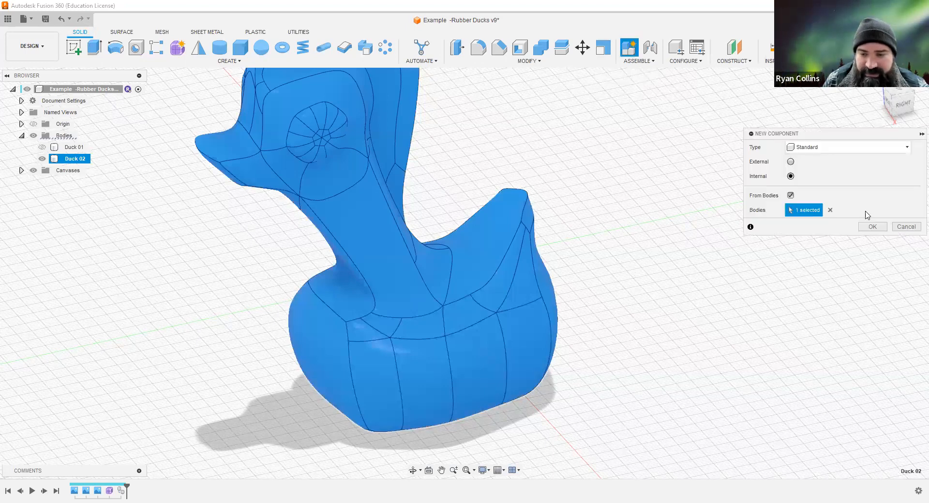
pyautogui.press('Return')
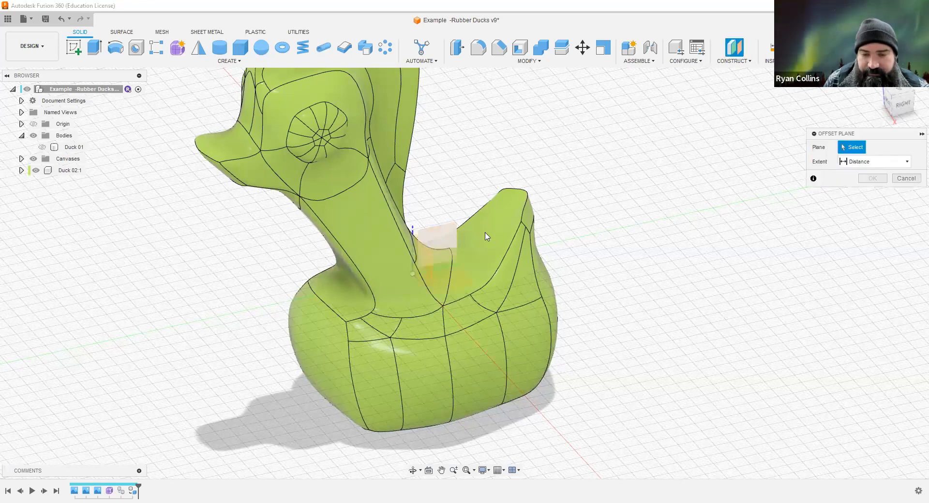
# Create a construction plane offset 80 mm from the YZ plane, beside the duck's body.
pyautogui.click(448, 221)
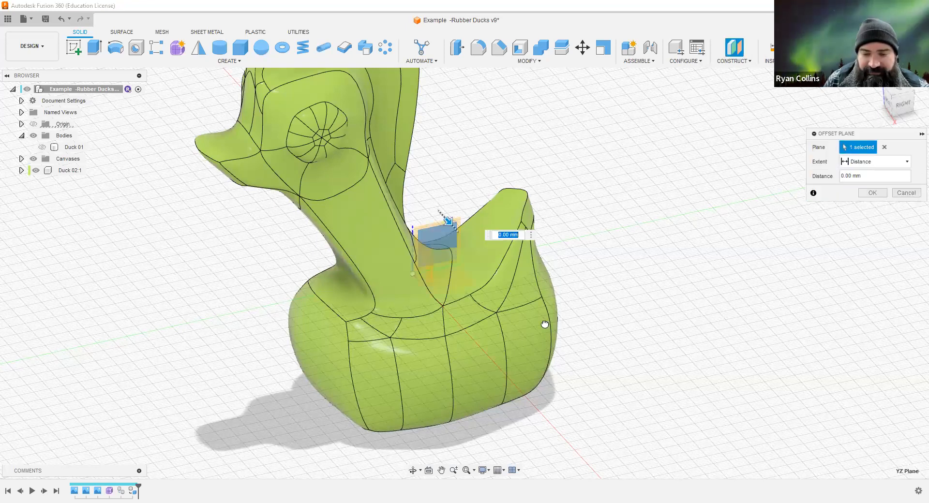
pyautogui.moveTo(557, 341); pyautogui.dragTo(556, 341)
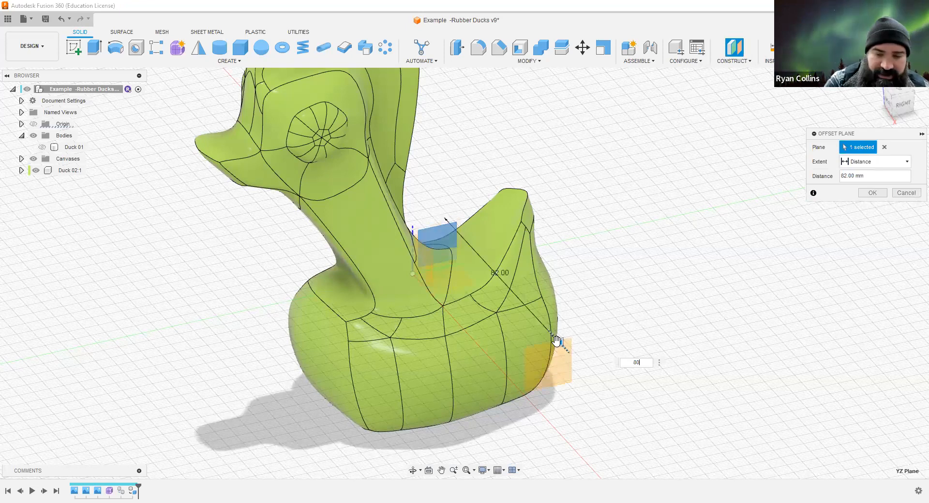
pyautogui.write('80')
pyautogui.press('Return')
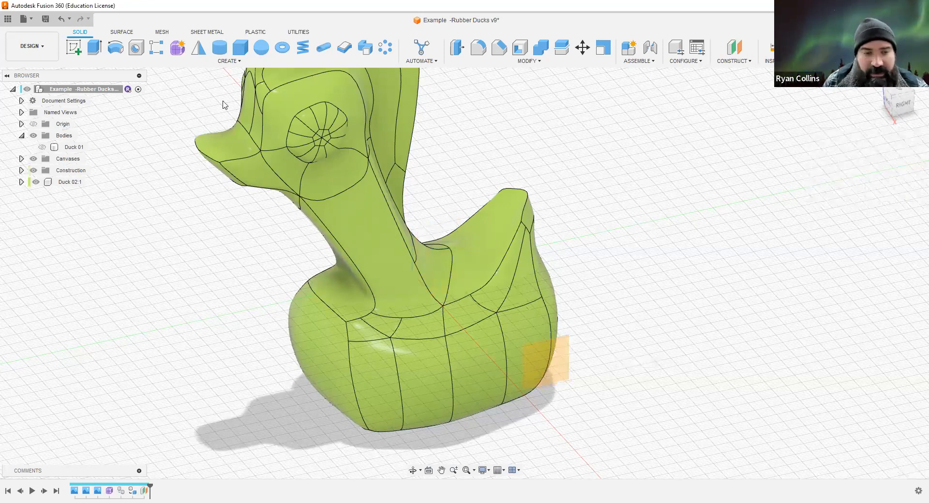
# Sketch a closed wing-shaped fit point spline on the offset plane, over the side of the duck's body.
pyautogui.click(74, 54)
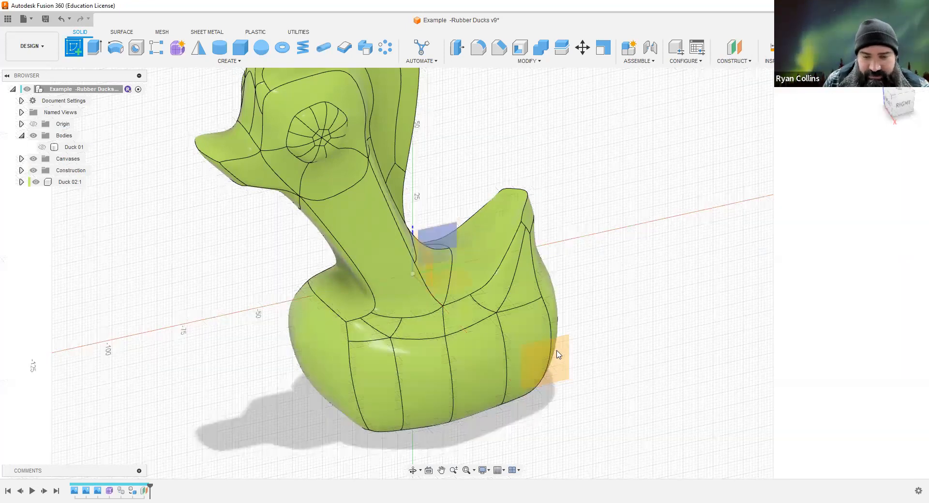
pyautogui.click(534, 382)
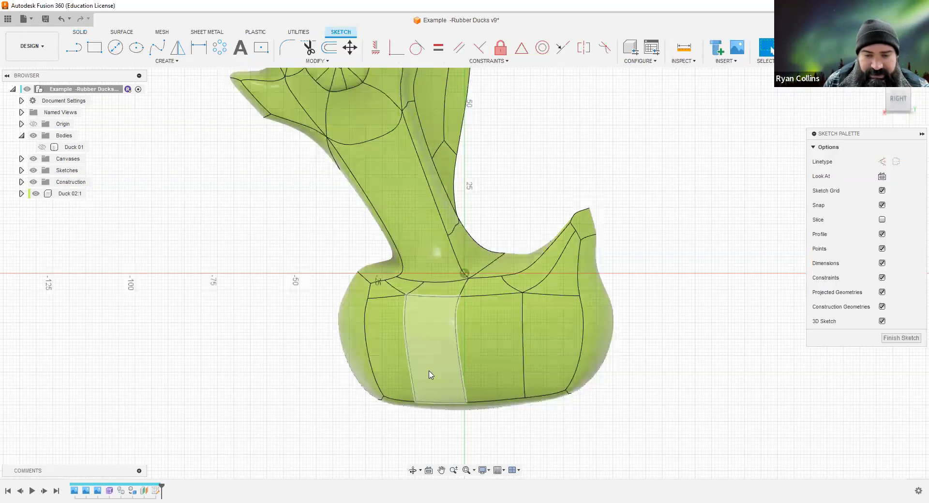
pyautogui.click(157, 47)
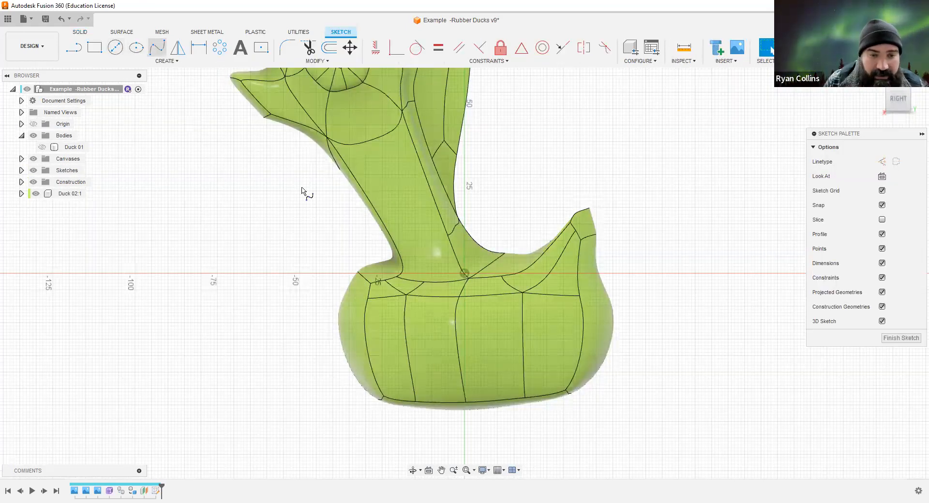
pyautogui.click(438, 293)
pyautogui.click(406, 322)
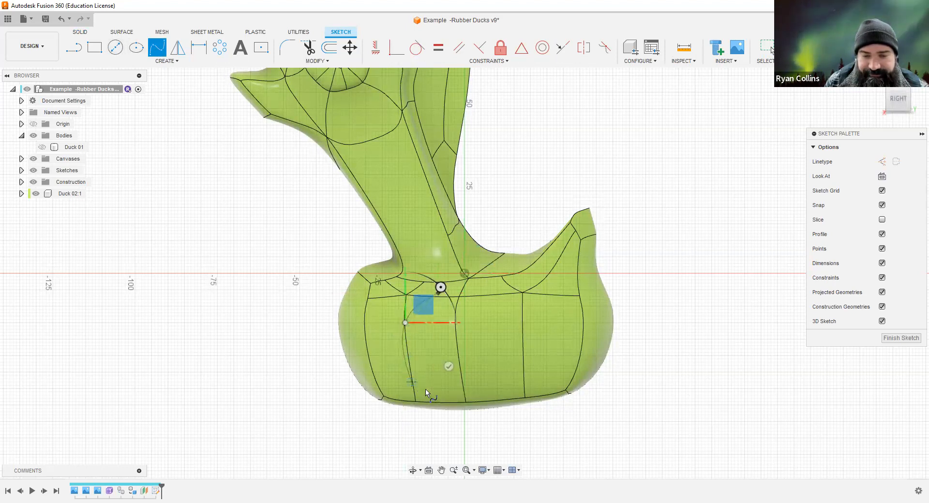
pyautogui.click(416, 382)
pyautogui.click(494, 382)
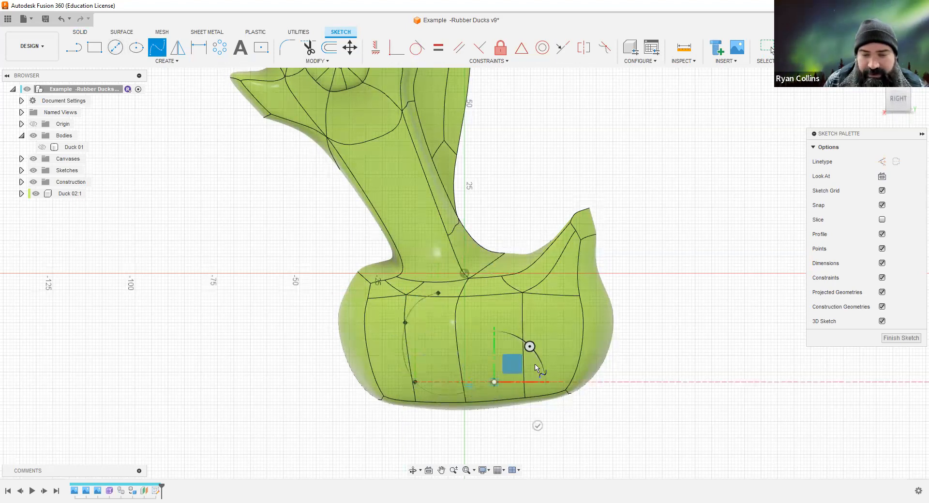
pyautogui.click(557, 345)
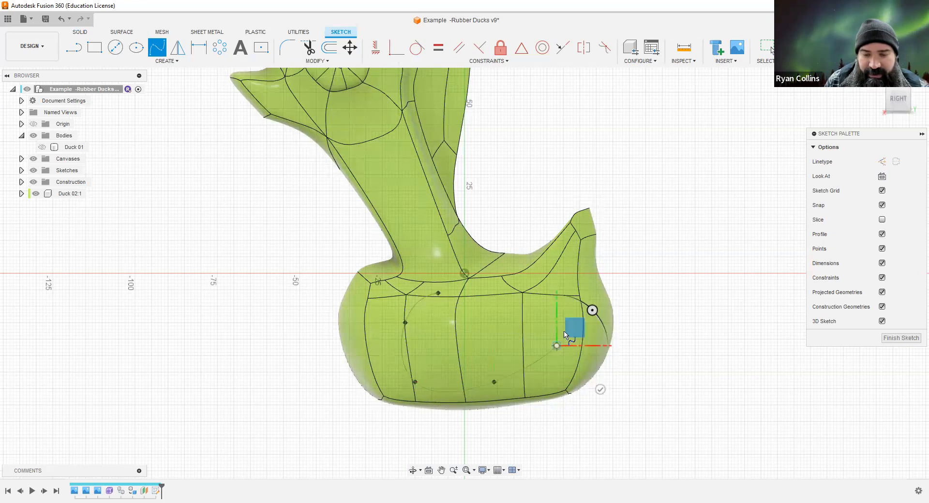
pyautogui.click(540, 309)
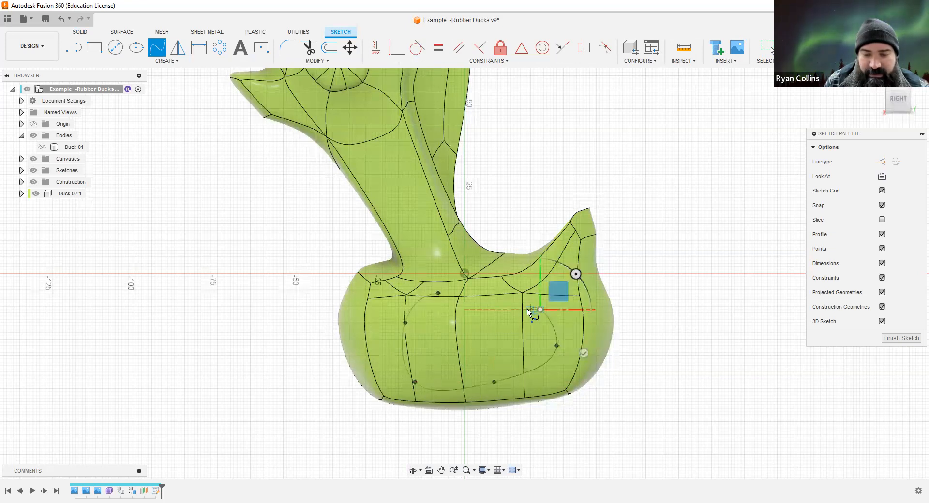
pyautogui.click(497, 300)
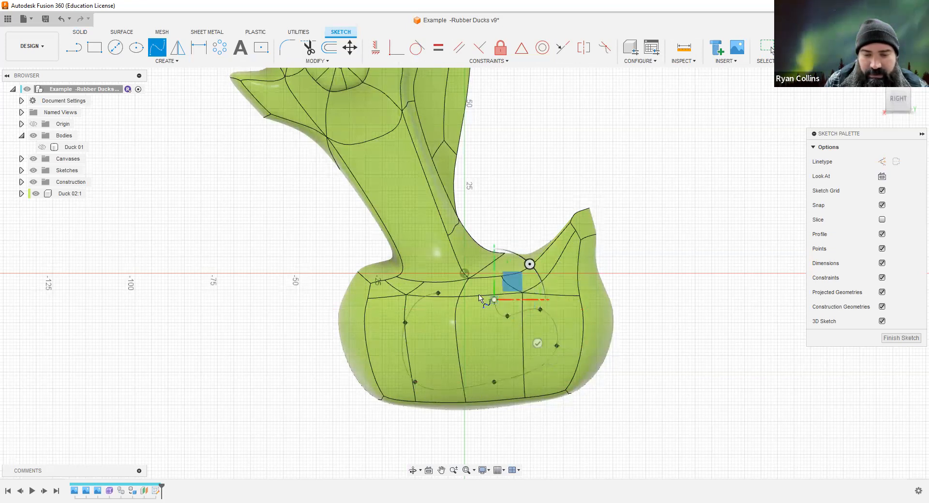
pyautogui.click(437, 294)
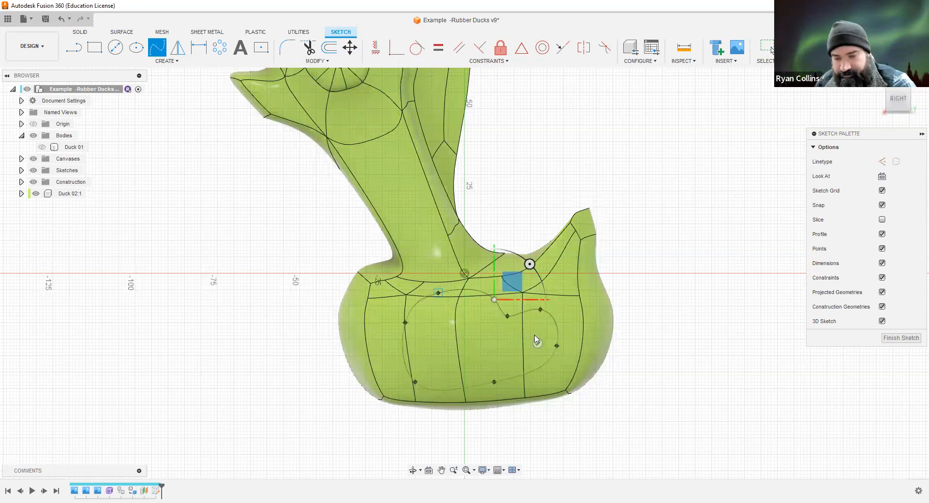
pyautogui.press('Escape')
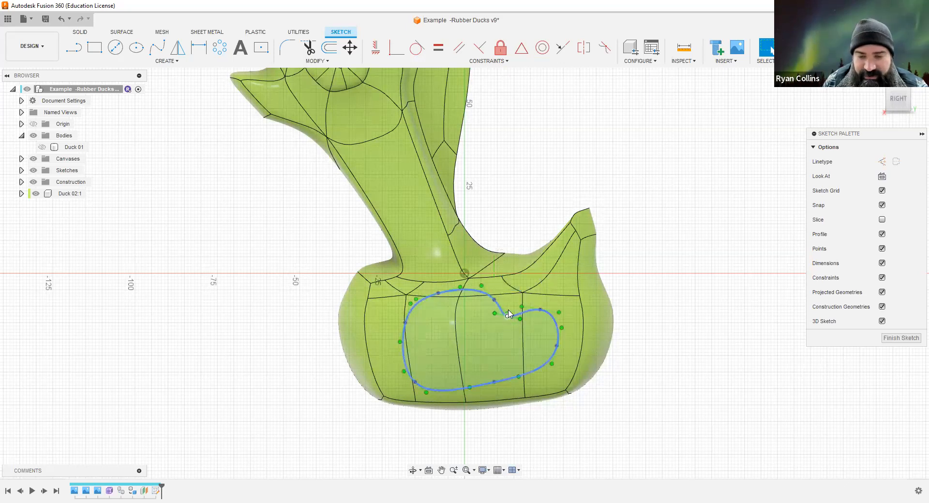
# Reshape the wing spline: notch point to about Y 15, Z -8 mm, tip outward, lower rear point to Y 20, Z -27 mm; finish the sketch.
pyautogui.click(512, 301)
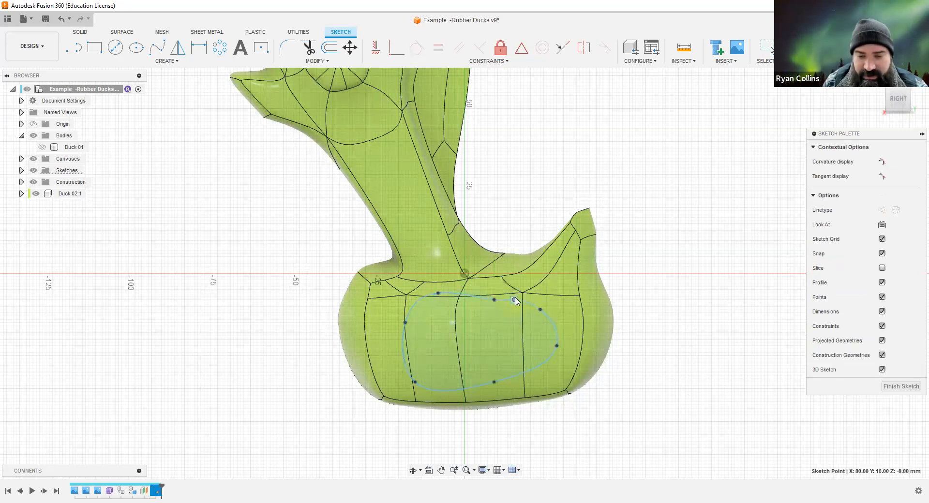
pyautogui.moveTo(541, 309); pyautogui.dragTo(560, 299)
pyautogui.moveTo(552, 348); pyautogui.dragTo(531, 361)
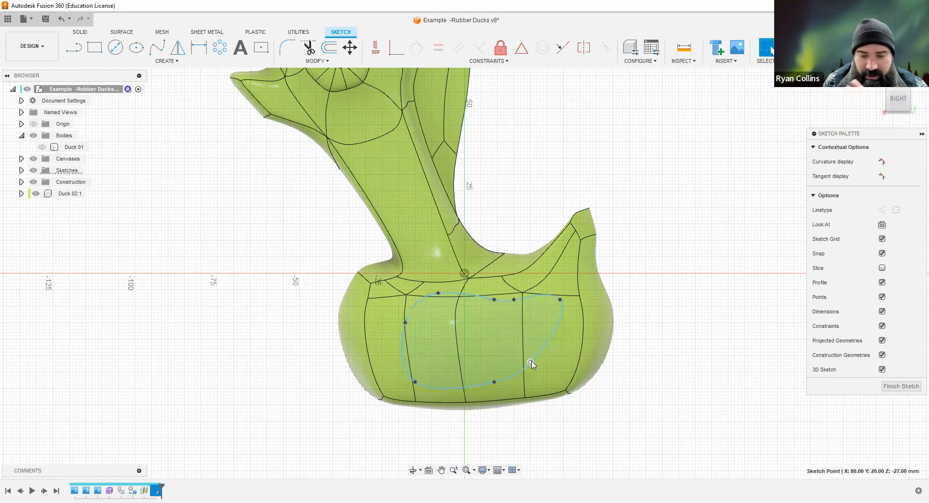
pyautogui.moveTo(506, 407)
pyautogui.keyDown('shift'); pyautogui.mouseDown(button='middle')
pyautogui.moveTo(556, 405)
pyautogui.moveTo(511, 406)
pyautogui.mouseUp(button='middle'); pyautogui.keyUp('shift')
pyautogui.click(907, 100)
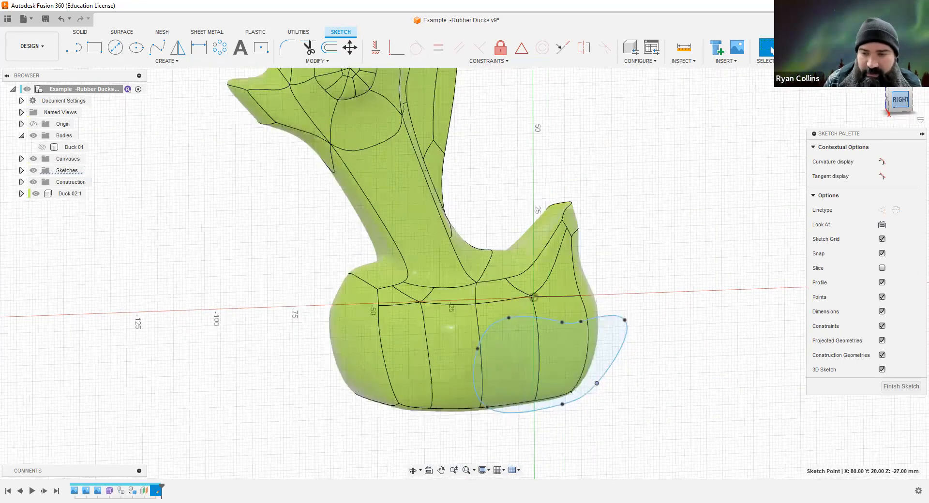
pyautogui.click(795, 48)
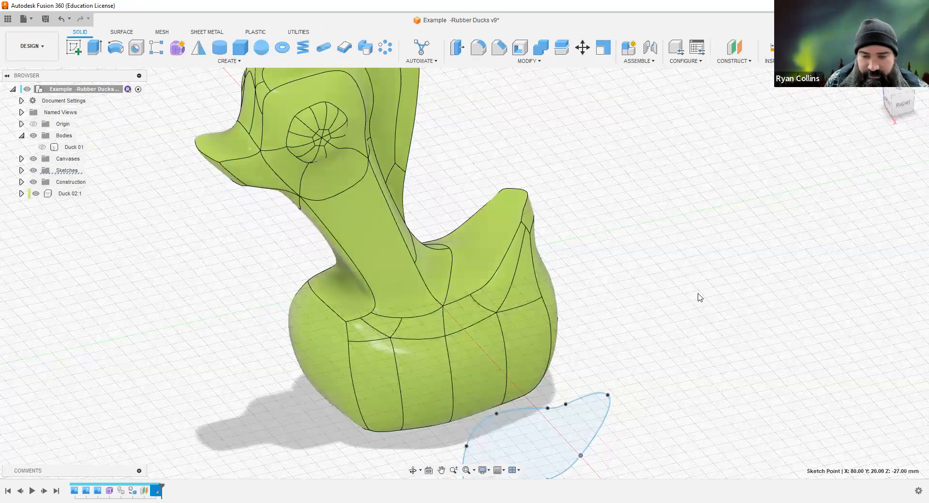
# Split the Duck 02 body with the wing sketch profile as splitting tool, with Extend Splitting Tool(s) turned off.
pyautogui.moveTo(657, 325); pyautogui.dragTo(703, 234, button='middle')
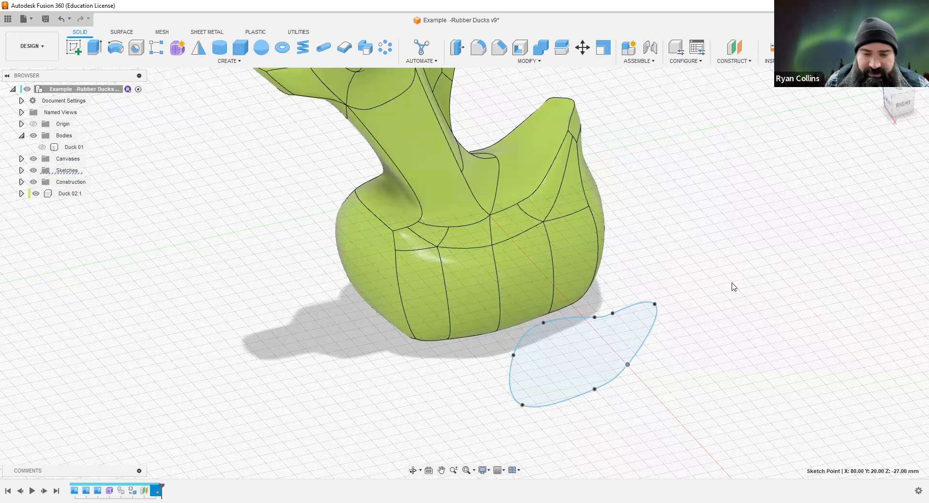
pyautogui.press('Escape')
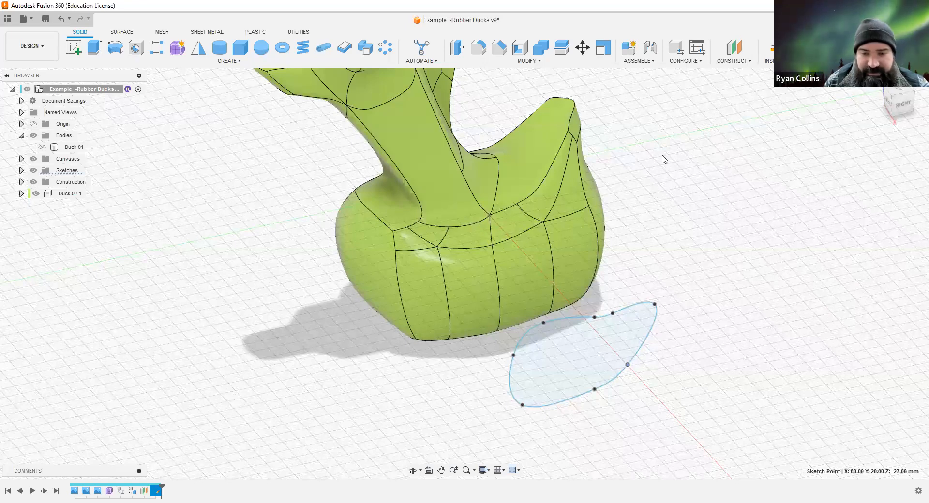
pyautogui.click(562, 47)
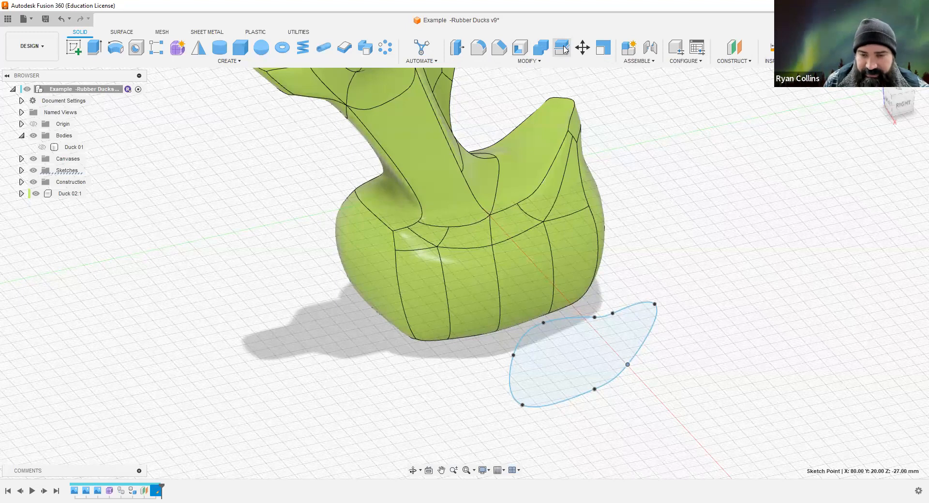
pyautogui.click(563, 47)
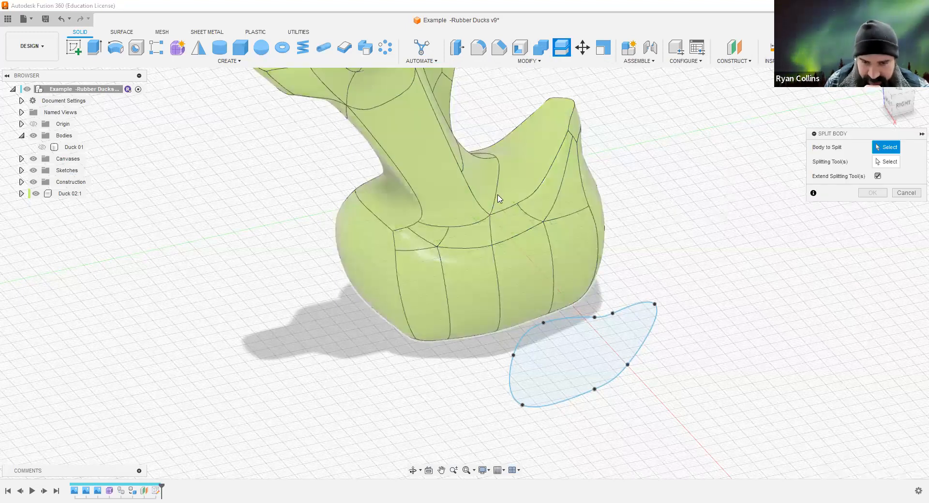
pyautogui.click(880, 163)
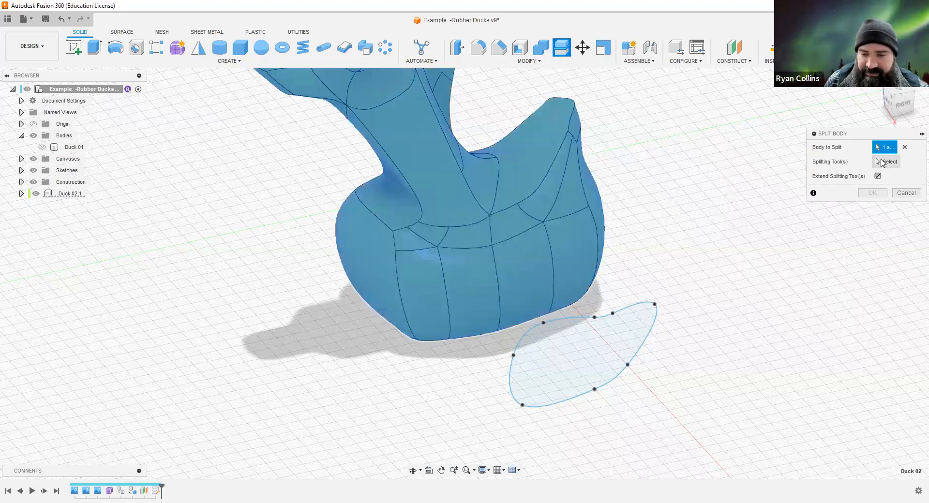
pyautogui.click(655, 330)
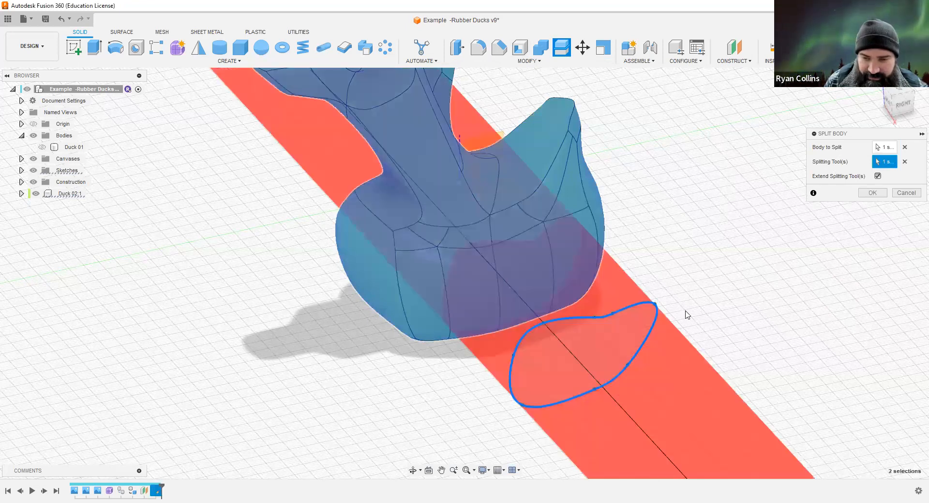
pyautogui.click(877, 177)
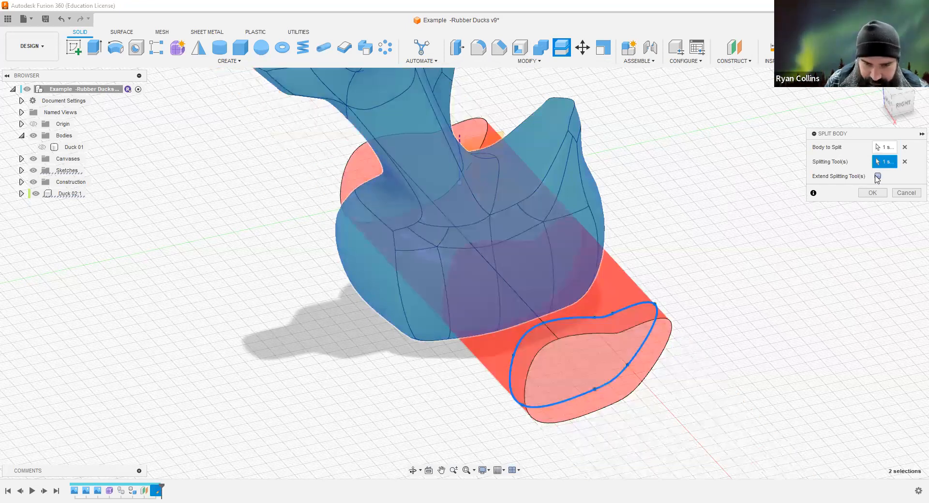
pyautogui.keyDown('shift'); pyautogui.moveTo(645, 301); pyautogui.dragTo(602, 321, button='middle'); pyautogui.keyUp('shift')
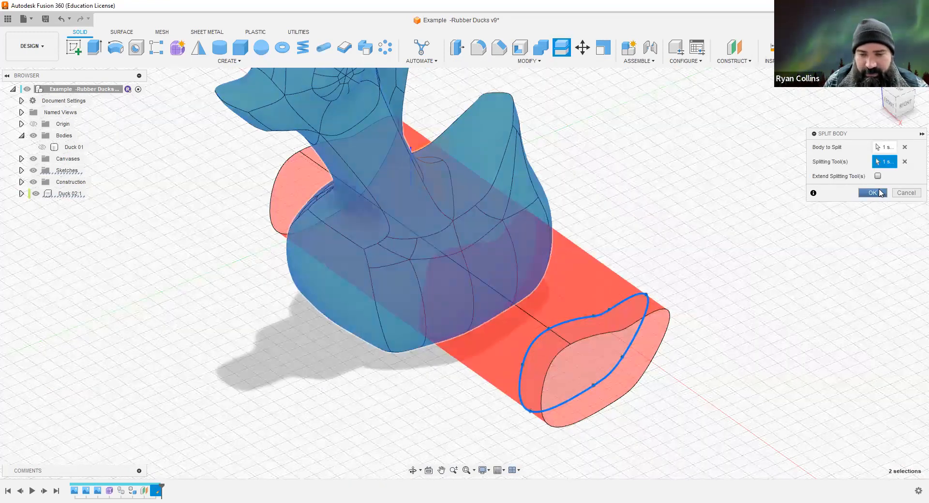
pyautogui.click(880, 193)
# Expand the bodies of the Duck 02 component and check the split pieces by highlighting Duck 02 and toggling Duck 02 (1).
pyautogui.click(22, 193)
pyautogui.click(30, 216)
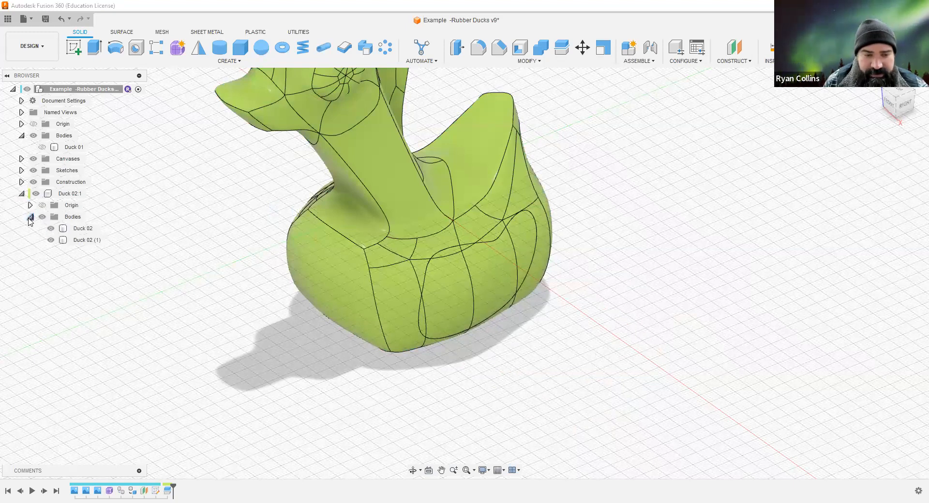
pyautogui.click(83, 229)
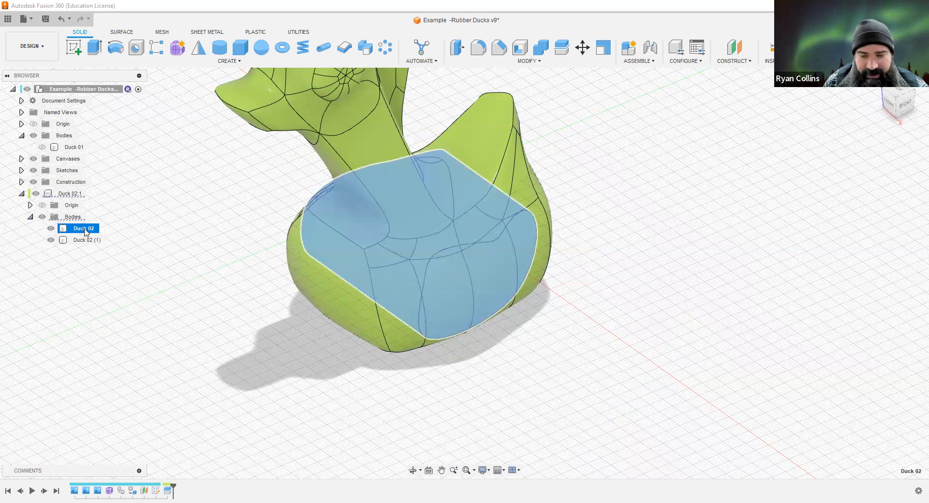
pyautogui.click(51, 240)
pyautogui.click(51, 240)
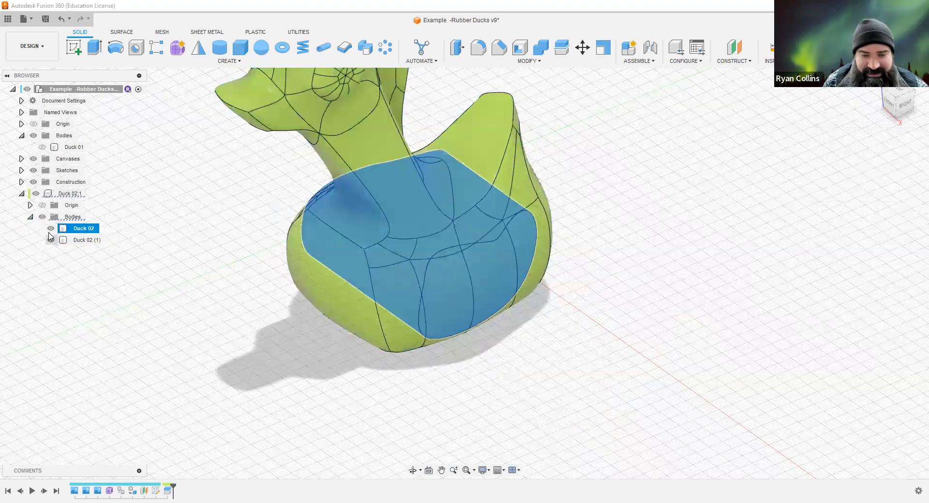
pyautogui.press('Escape')
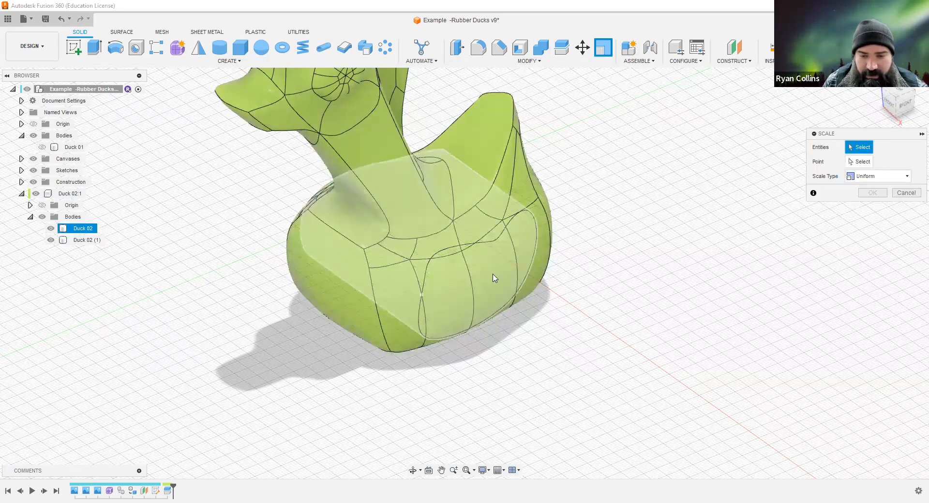
# Scale the wing-shaped Duck 02 block non-uniformly with an X scale of 1.74.
pyautogui.click(544, 289)
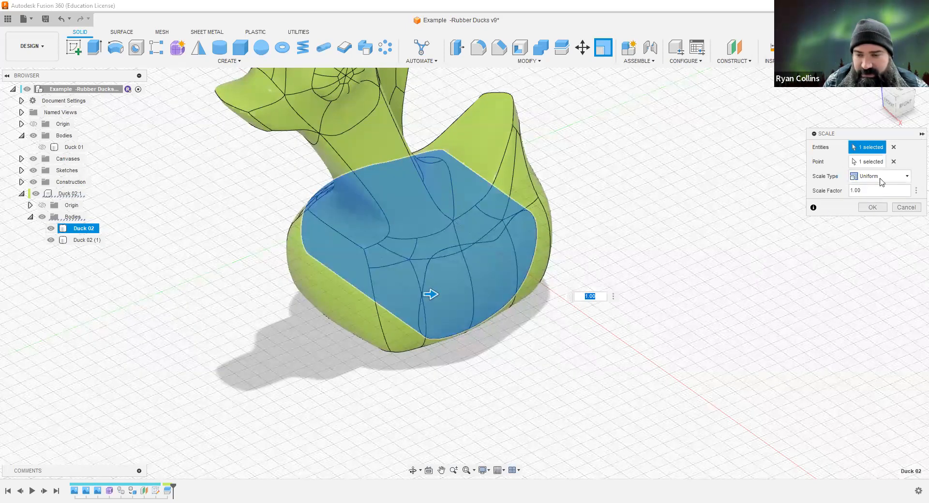
pyautogui.click(882, 177)
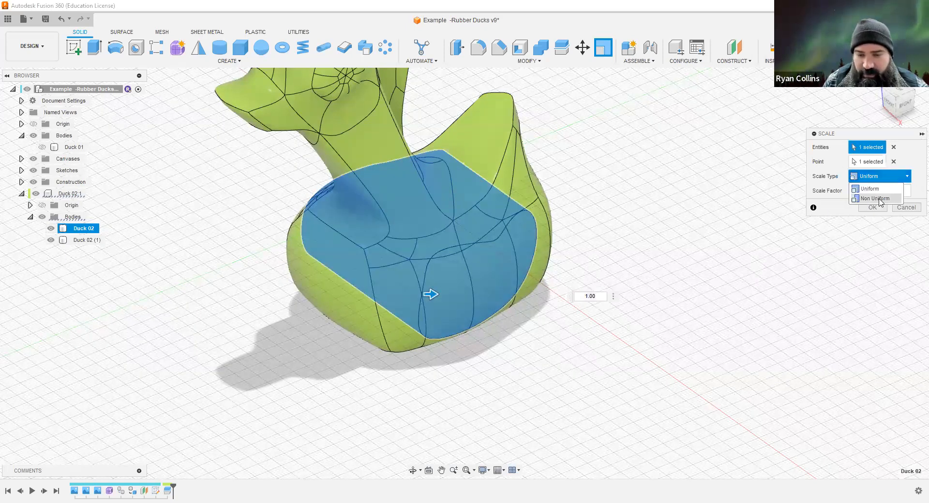
pyautogui.click(880, 199)
pyautogui.moveTo(437, 306); pyautogui.dragTo(452, 317)
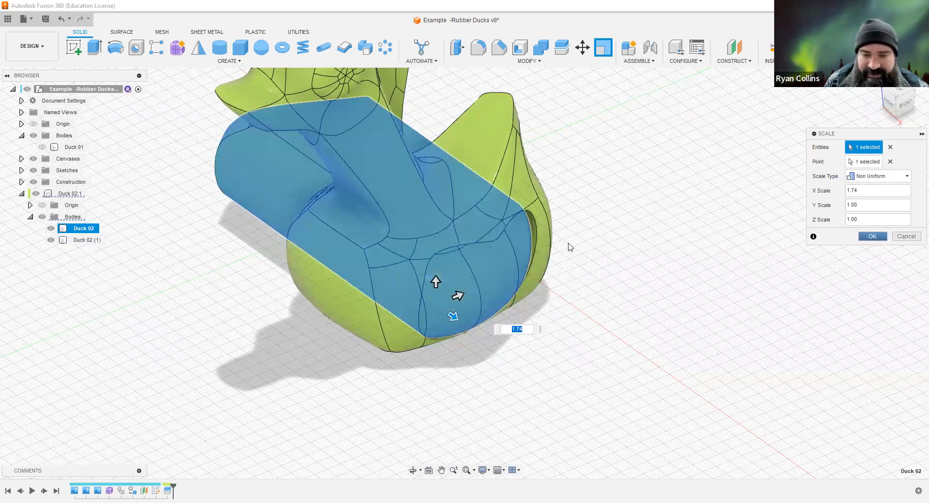
pyautogui.press('Return')
# Try to move the long side face of the scaled wing block by -24 mm in Y.
pyautogui.click(271, 175)
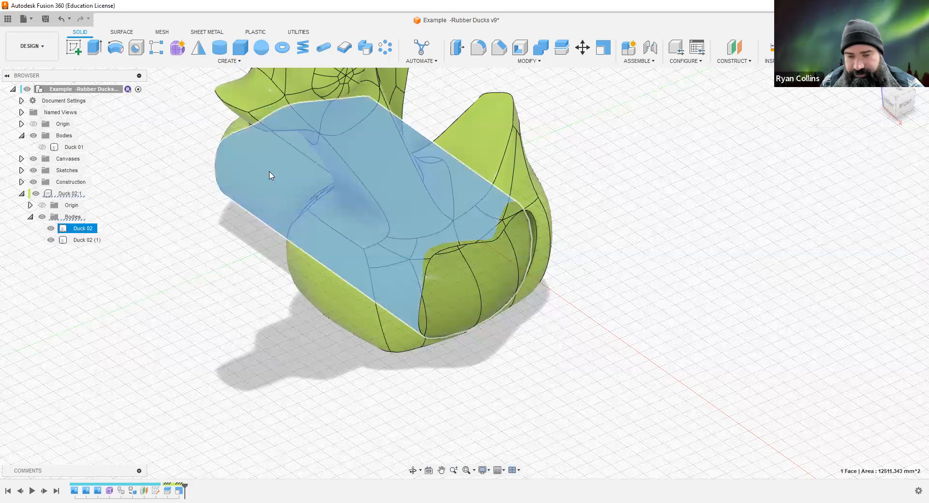
pyautogui.press('m')
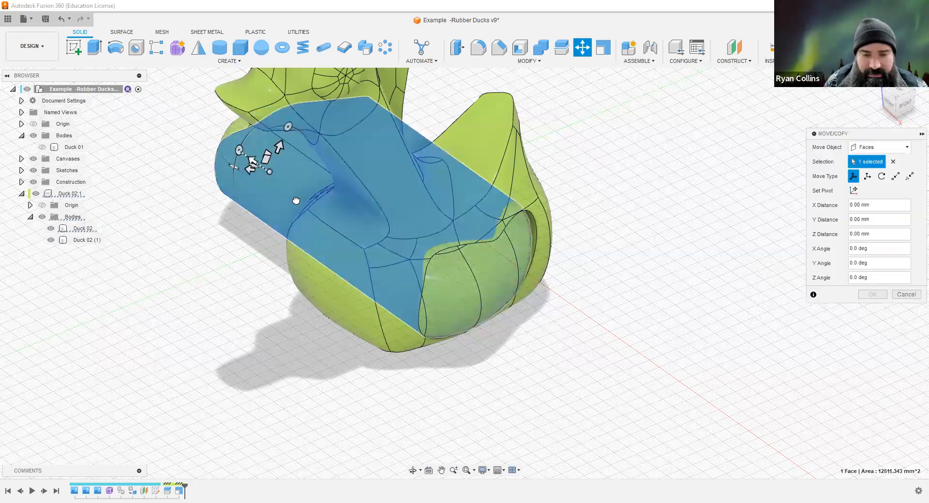
pyautogui.moveTo(252, 161); pyautogui.dragTo(300, 196)
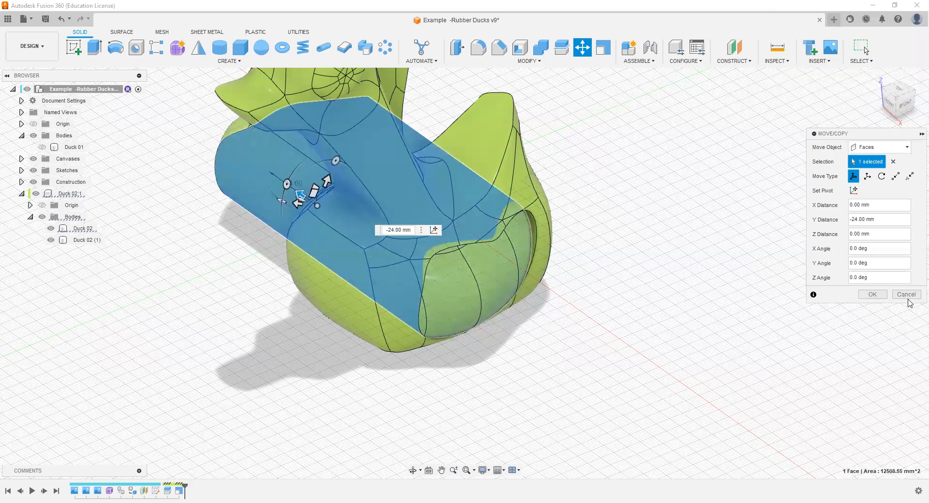
pyautogui.press('Return')
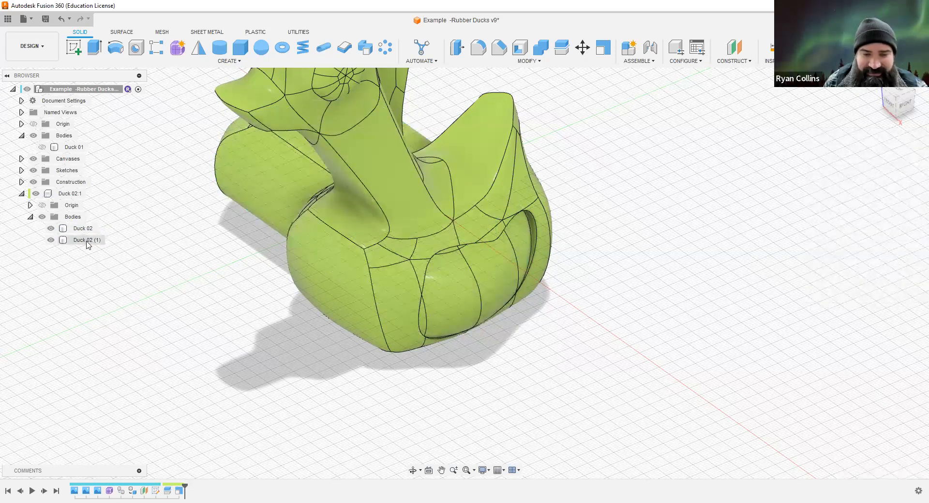
# Try to move the whole wing block body 24 mm in X, out through the duck's side.
pyautogui.click(83, 229)
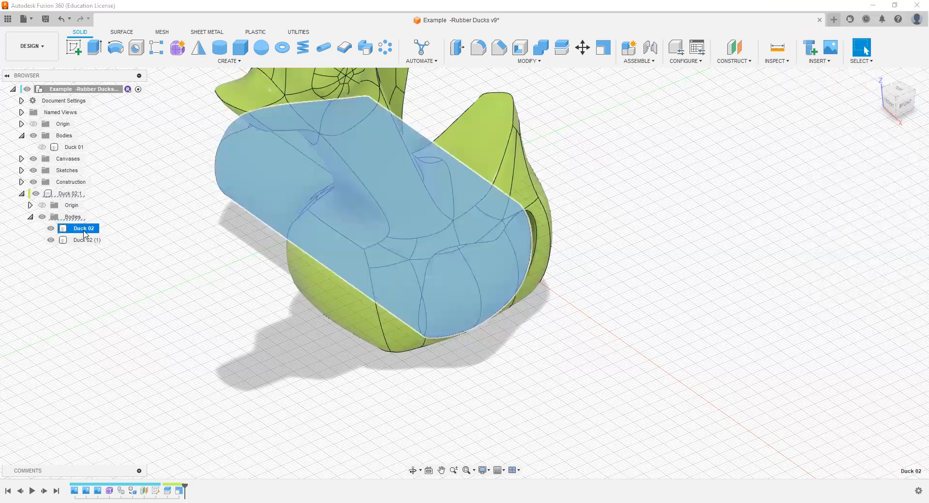
pyautogui.press('m')
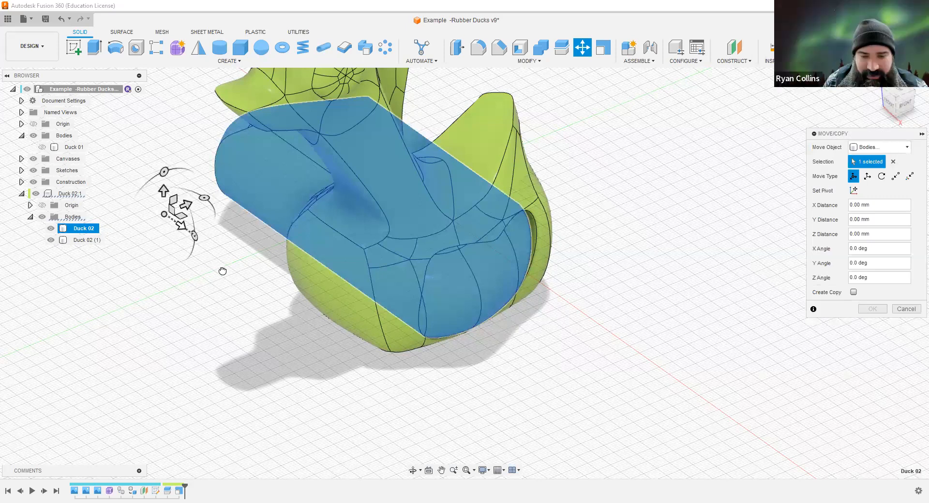
pyautogui.moveTo(222, 271); pyautogui.dragTo(226, 273)
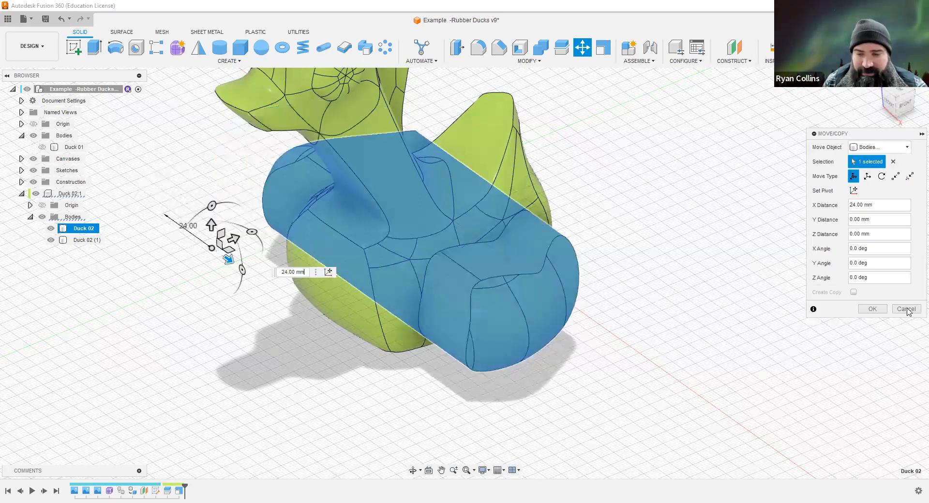
pyautogui.press('Escape')
# Try again to move only the wing block's long side face toward the duck's body.
pyautogui.keyDown('shift'); pyautogui.moveTo(758, 320); pyautogui.dragTo(730, 291, button='middle'); pyautogui.keyUp('shift')
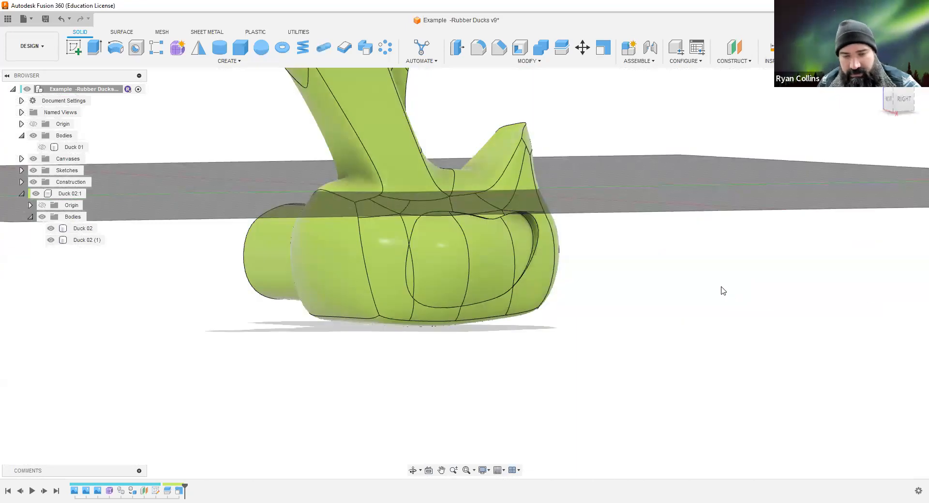
pyautogui.click(278, 244)
pyautogui.click(277, 244)
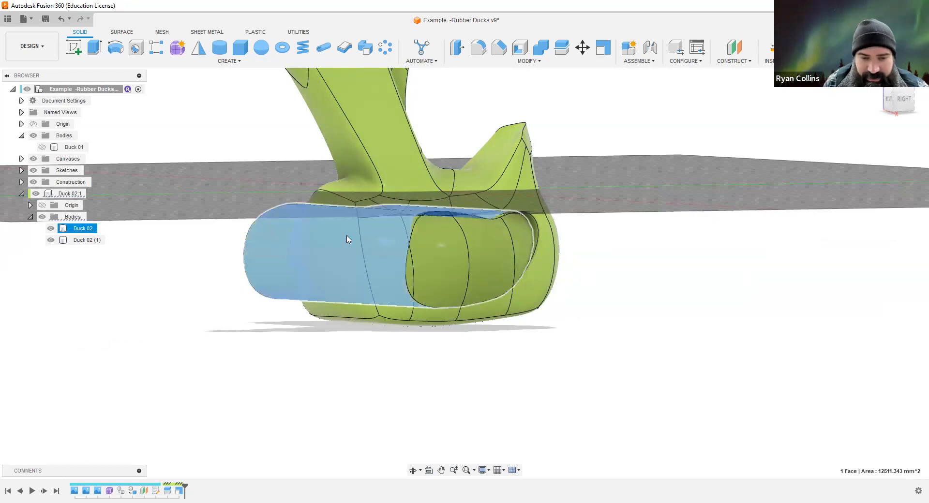
pyautogui.press('m')
pyautogui.moveTo(254, 234); pyautogui.dragTo(366, 254)
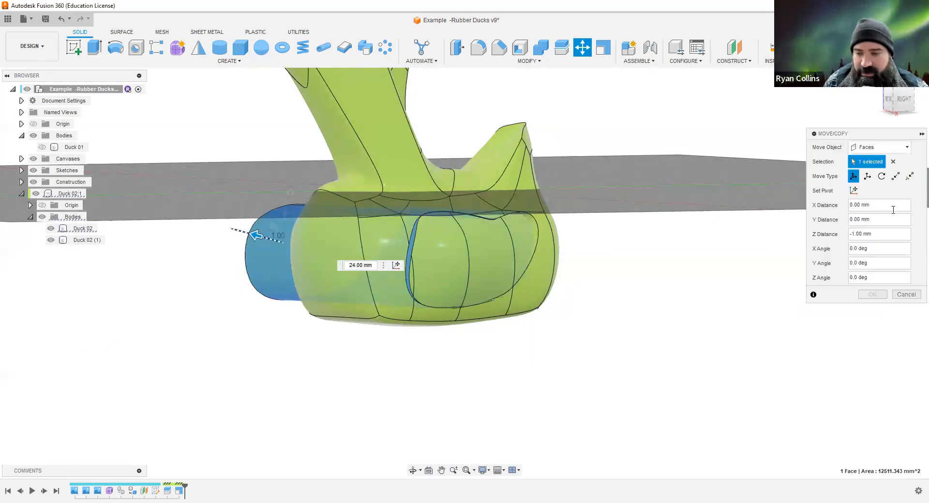
pyautogui.press('Return')
pyautogui.keyDown('shift'); pyautogui.moveTo(609, 259); pyautogui.dragTo(592, 140, button='middle'); pyautogui.keyUp('shift')
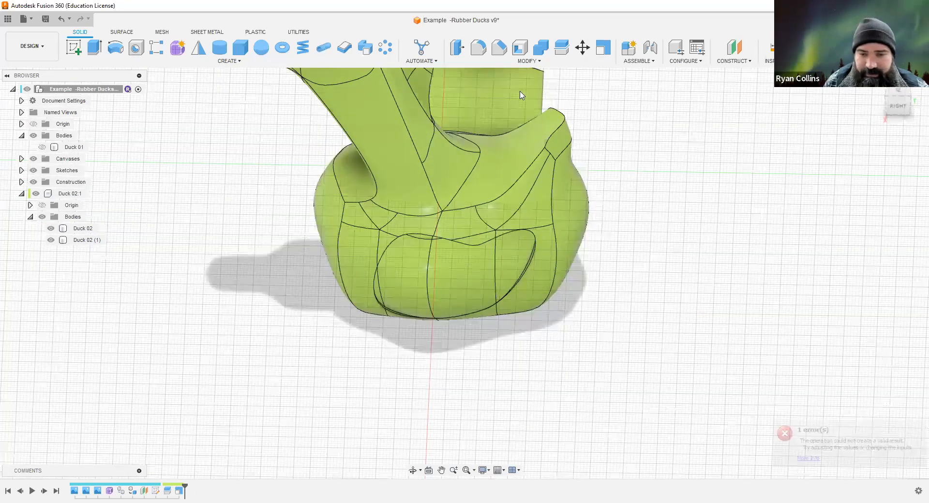
# Try to shift the wing block body by -27 mm in Y so it sticks out of the duck.
pyautogui.press('m')
pyautogui.keyDown('shift'); pyautogui.moveTo(607, 216); pyautogui.dragTo(351, 175, button='middle'); pyautogui.keyUp('shift')
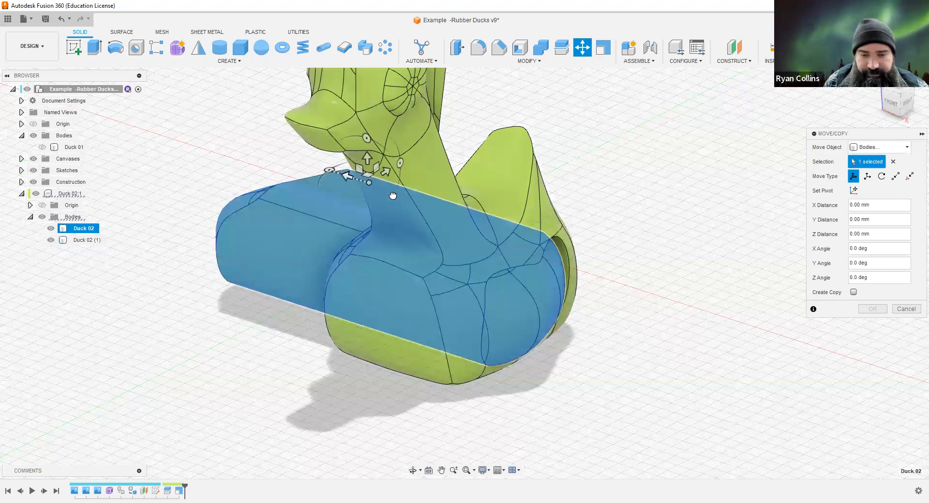
pyautogui.moveTo(392, 195); pyautogui.dragTo(462, 215)
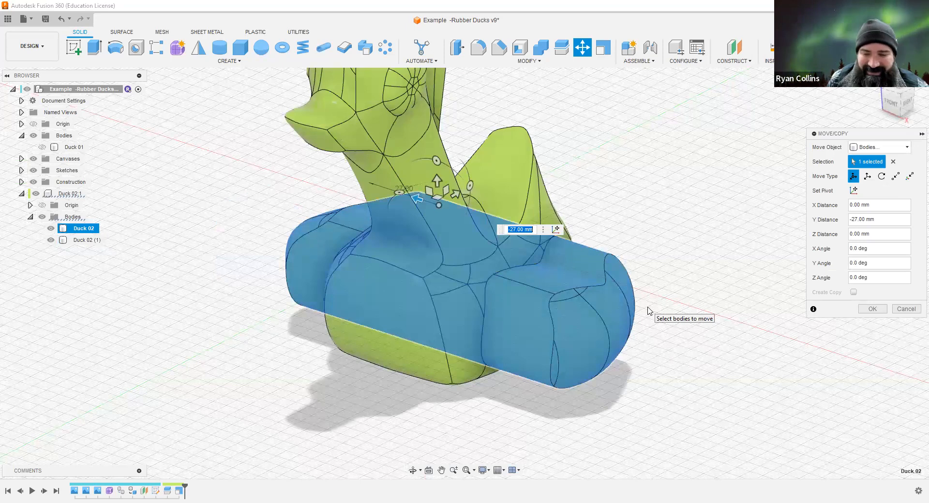
pyautogui.click(913, 313)
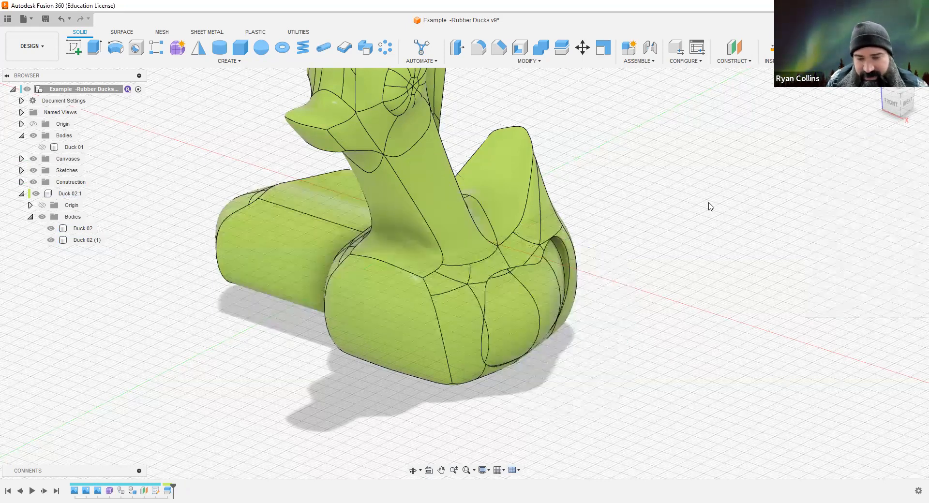
# Toggle Duck 02 (1) to check the unscaled wing block alone, and undo the body split.
pyautogui.press('v')
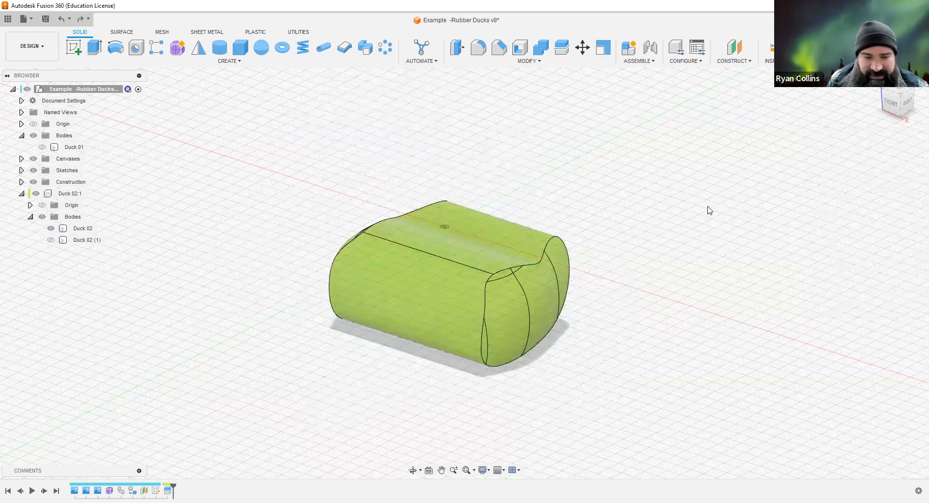
pyautogui.press('v')
pyautogui.hotkey('ctrl', 'z')
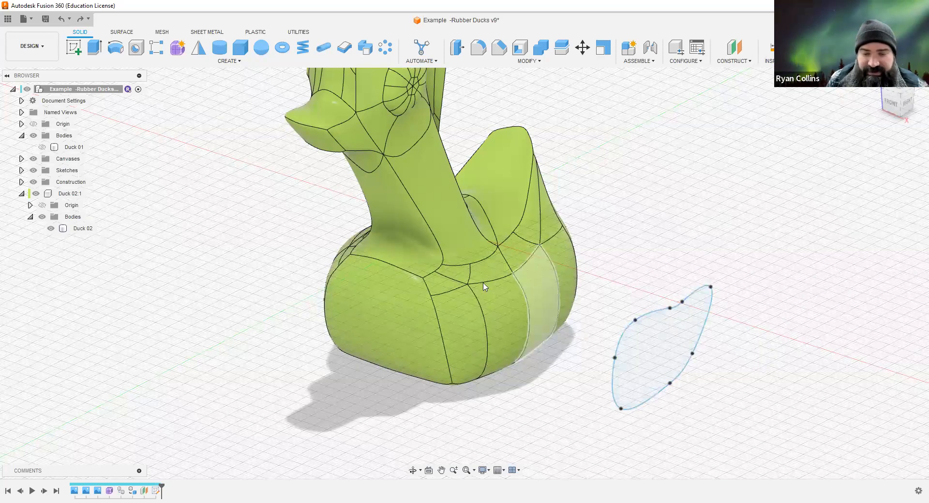
# Try to split six faces on the duck's side with the wing-shaped sketch profile using Split Face.
pyautogui.click(551, 246)
pyautogui.click(532, 266)
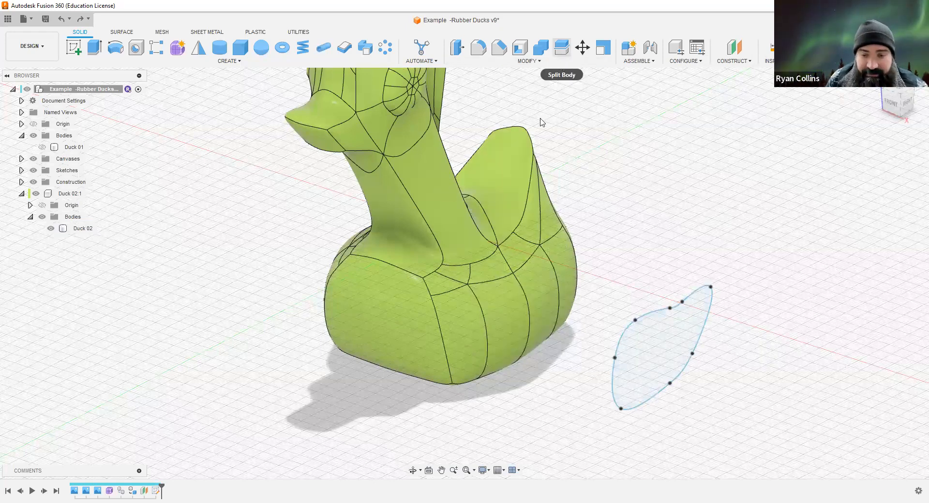
pyautogui.click(574, 116)
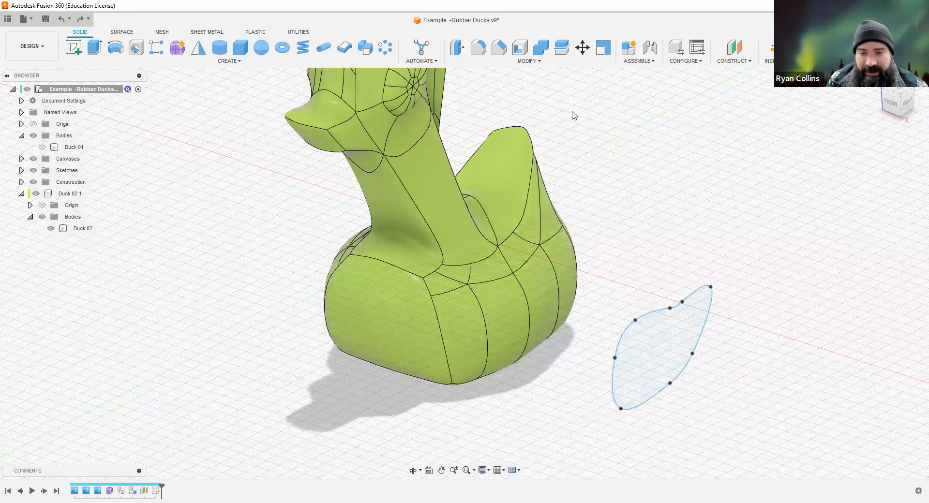
pyautogui.click(519, 61)
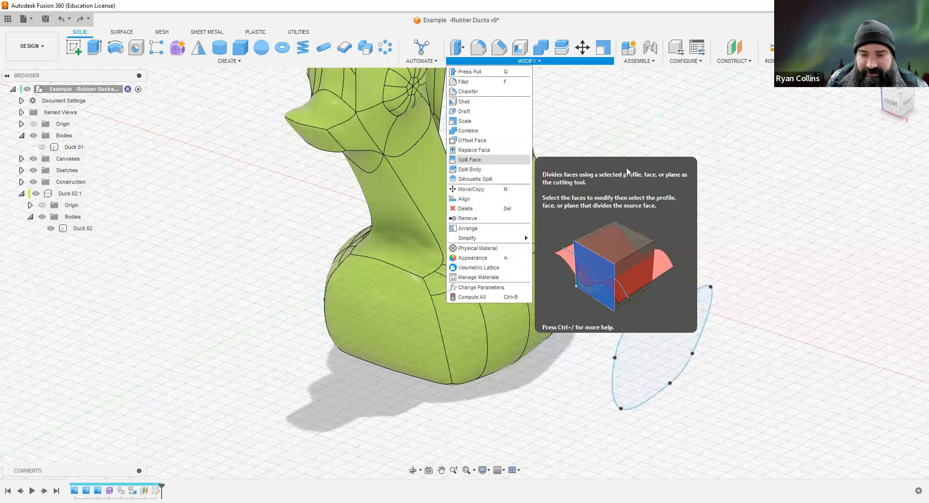
pyautogui.click(485, 164)
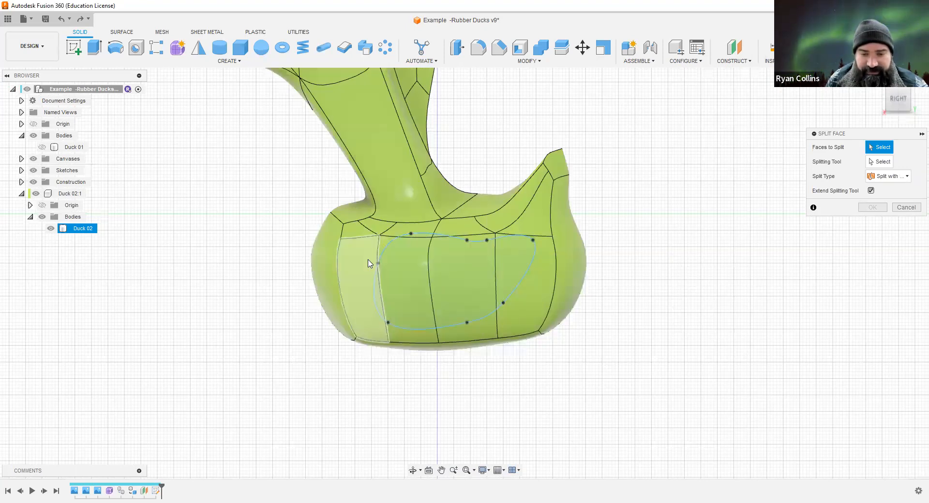
pyautogui.click(370, 265)
pyautogui.click(406, 265)
pyautogui.click(479, 264)
pyautogui.click(522, 261)
pyautogui.click(467, 230)
pyautogui.click(416, 228)
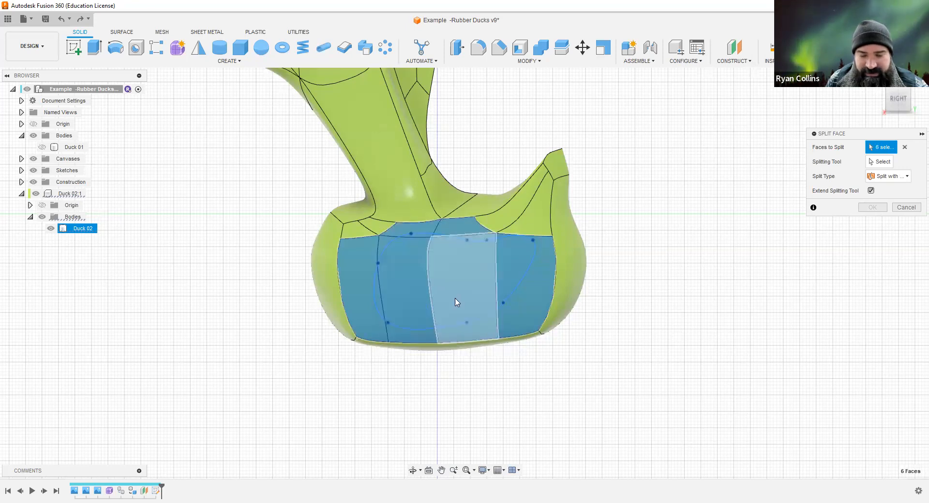
pyautogui.keyDown('shift'); pyautogui.moveTo(470, 303); pyautogui.dragTo(489, 307, button='middle'); pyautogui.keyUp('shift')
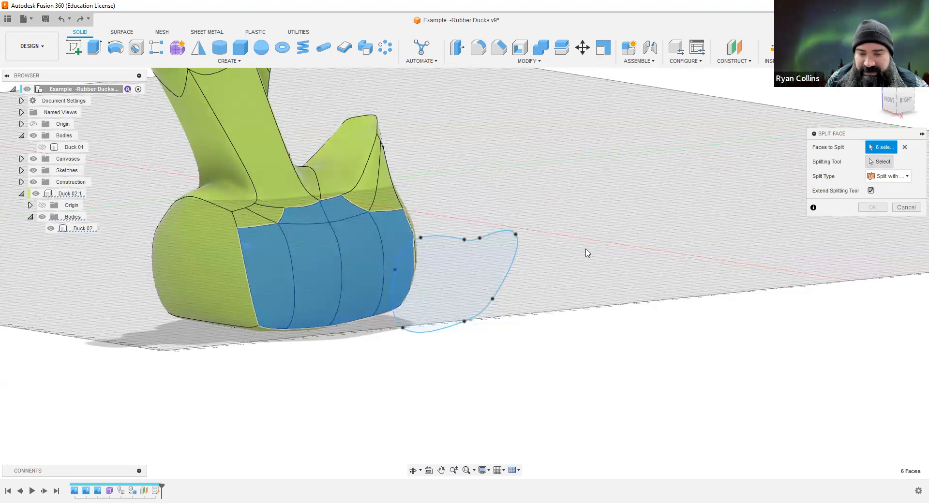
pyautogui.click(512, 270)
# Try repicking the splitting tool from the side view with Extend Splitting Tool off, and cancel the Split Face.
pyautogui.keyDown('shift'); pyautogui.moveTo(357, 357); pyautogui.dragTo(431, 354, button='middle'); pyautogui.keyUp('shift')
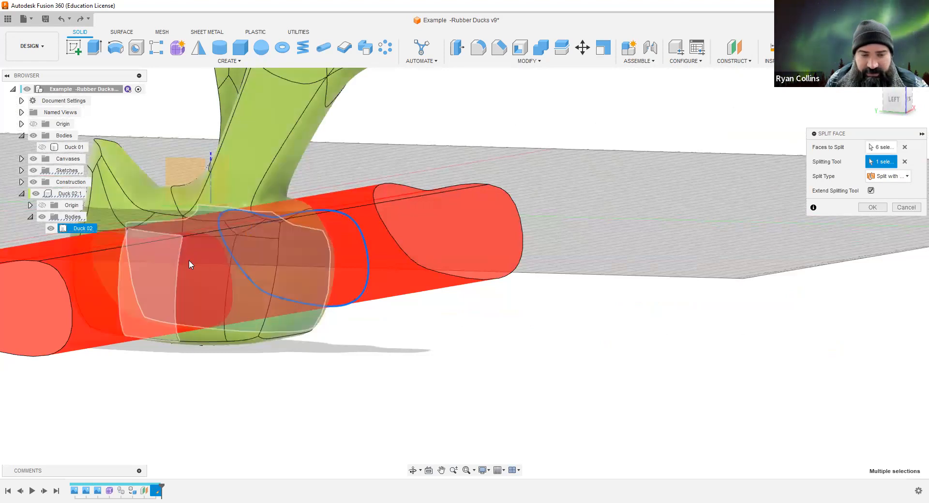
pyautogui.click(883, 149)
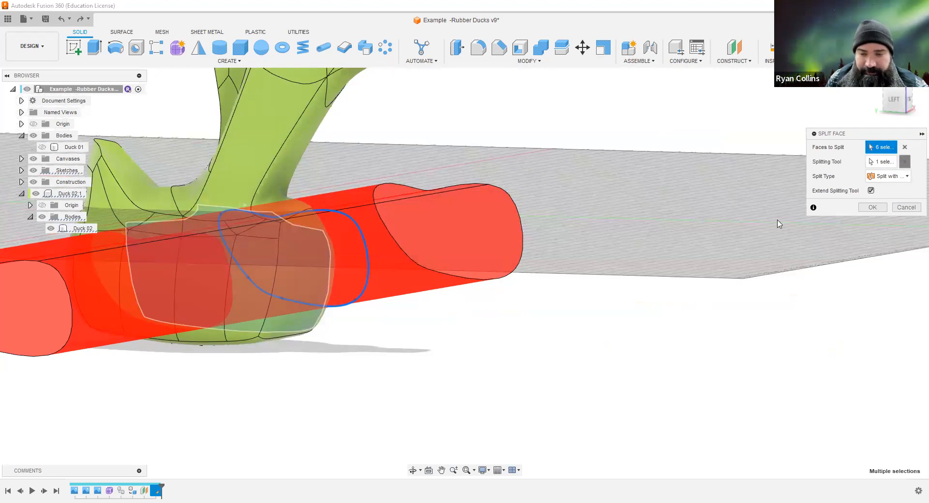
pyautogui.click(890, 109)
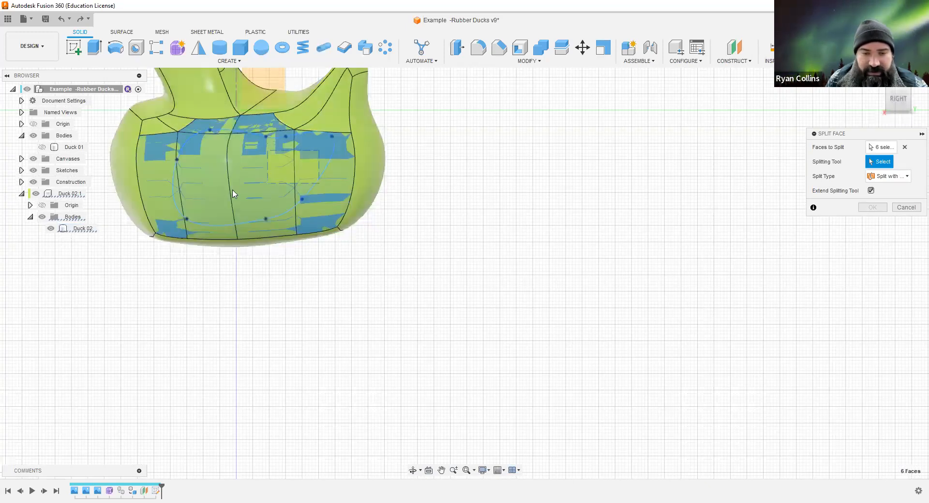
pyautogui.click(260, 148)
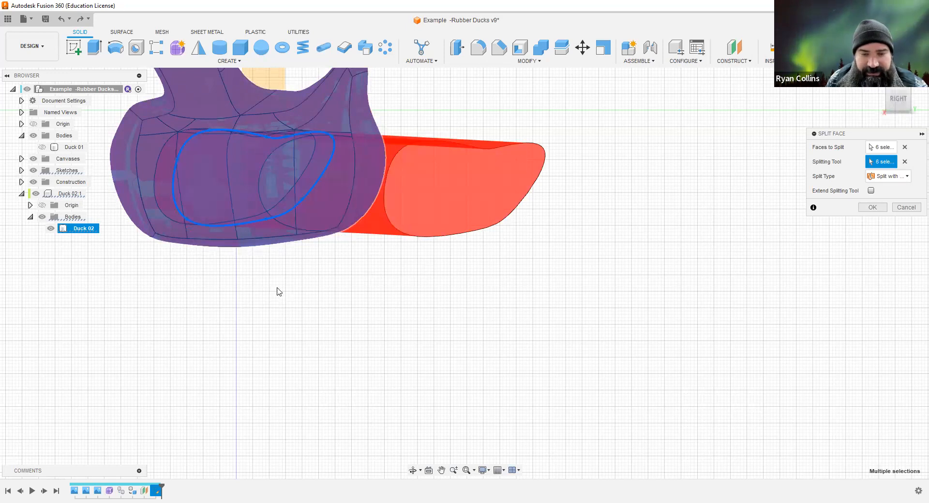
pyautogui.keyDown('shift'); pyautogui.moveTo(377, 298); pyautogui.dragTo(750, 252, button='middle'); pyautogui.keyUp('shift')
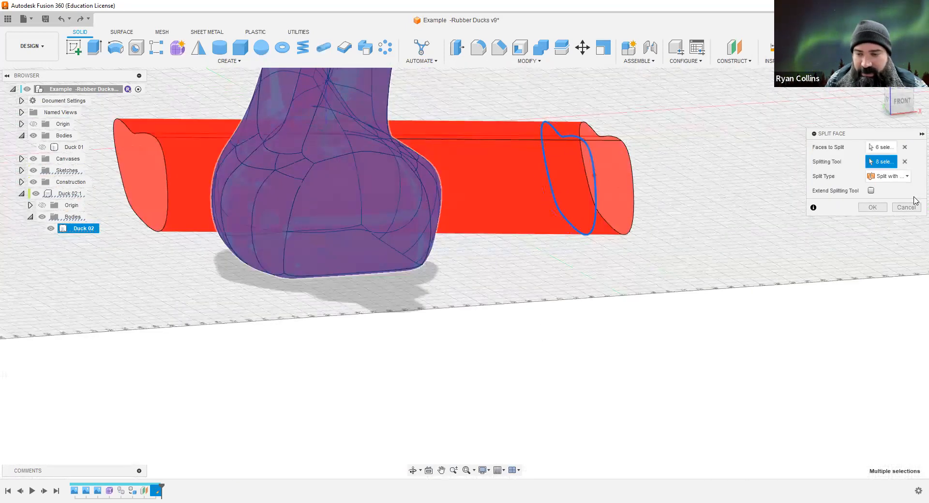
pyautogui.click(906, 207)
# Start Split Face again and select twelve faces covering both sides of the duck's body as the faces to split.
pyautogui.keyDown('shift'); pyautogui.moveTo(735, 220); pyautogui.dragTo(702, 230, button='middle'); pyautogui.keyUp('shift')
pyautogui.rightClick(702, 230)
pyautogui.click(703, 204)
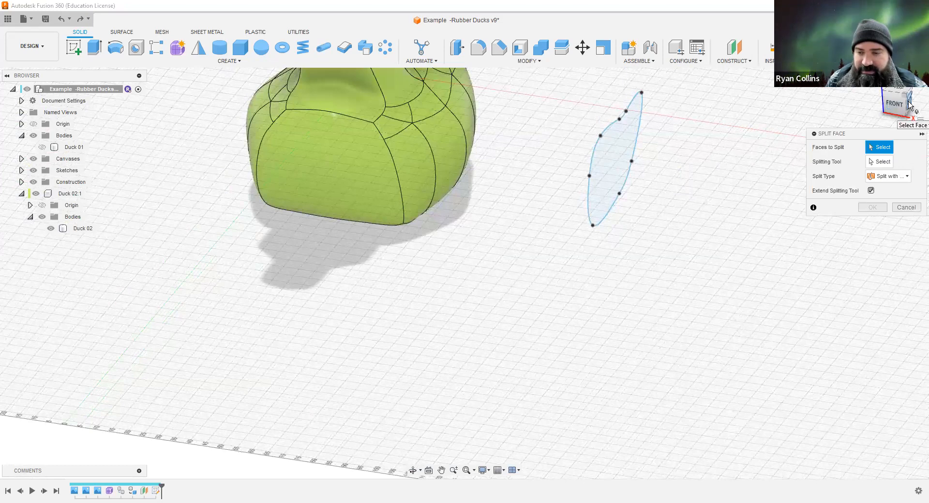
pyautogui.keyDown('shift'); pyautogui.moveTo(425, 159); pyautogui.dragTo(488, 233, button='middle'); pyautogui.keyUp('shift')
pyautogui.moveTo(498, 208); pyautogui.dragTo(339, 303)
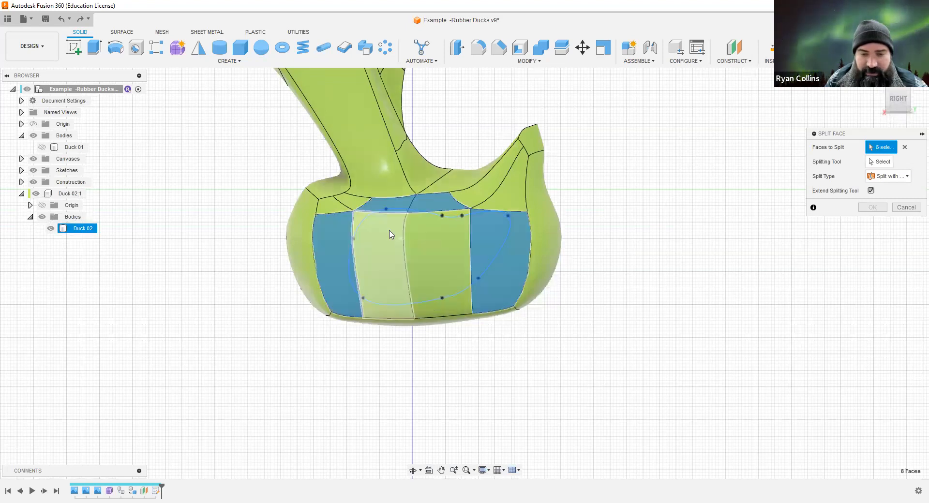
pyautogui.moveTo(447, 240); pyautogui.dragTo(387, 278)
pyautogui.moveTo(431, 367)
pyautogui.keyDown('shift'); pyautogui.mouseDown(button='middle')
pyautogui.moveTo(492, 369)
pyautogui.moveTo(382, 324)
pyautogui.moveTo(582, 338)
pyautogui.moveTo(522, 336)
pyautogui.moveTo(546, 336)
pyautogui.mouseUp(button='middle'); pyautogui.keyUp('shift')
pyautogui.moveTo(445, 345); pyautogui.dragTo(415, 346)
pyautogui.press('Escape')
# Set the wing-shaped sketch profile as the splitting tool and turn off Extend Splitting Tool.
pyautogui.click(886, 162)
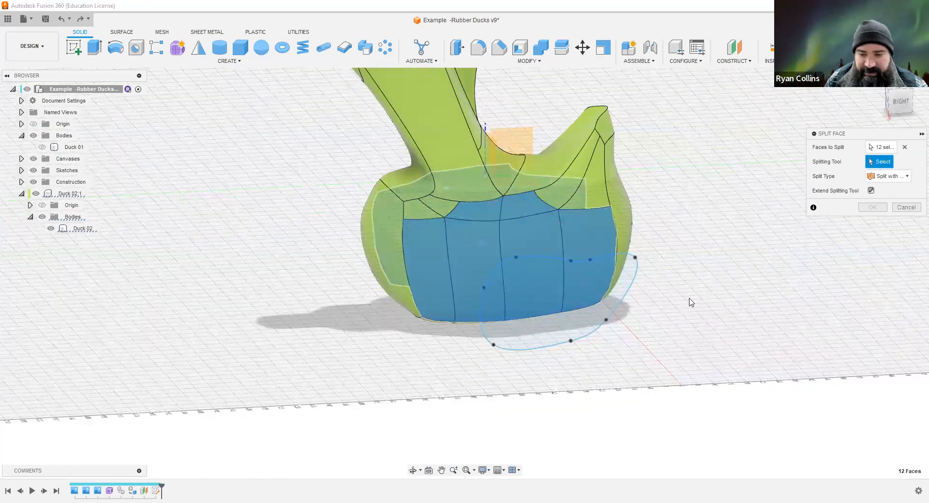
pyautogui.click(636, 284)
pyautogui.click(871, 190)
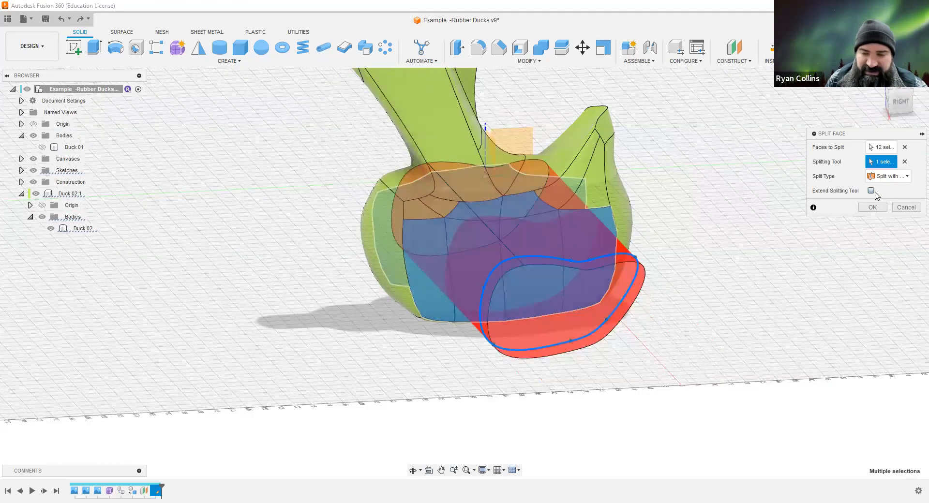
pyautogui.keyDown('shift'); pyautogui.moveTo(717, 261); pyautogui.dragTo(699, 256, button='middle'); pyautogui.keyUp('shift')
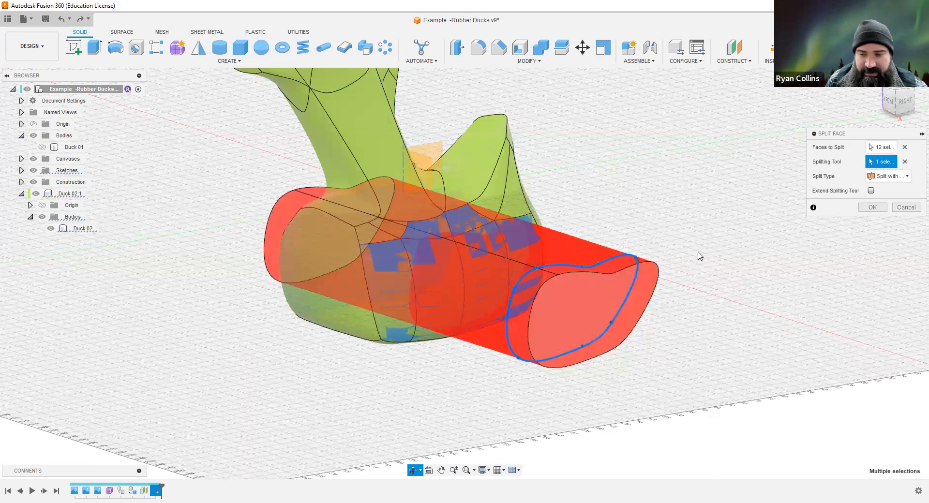
# Try the Along Vector split type, return to Split with Surface, and apply the face split.
pyautogui.click(888, 178)
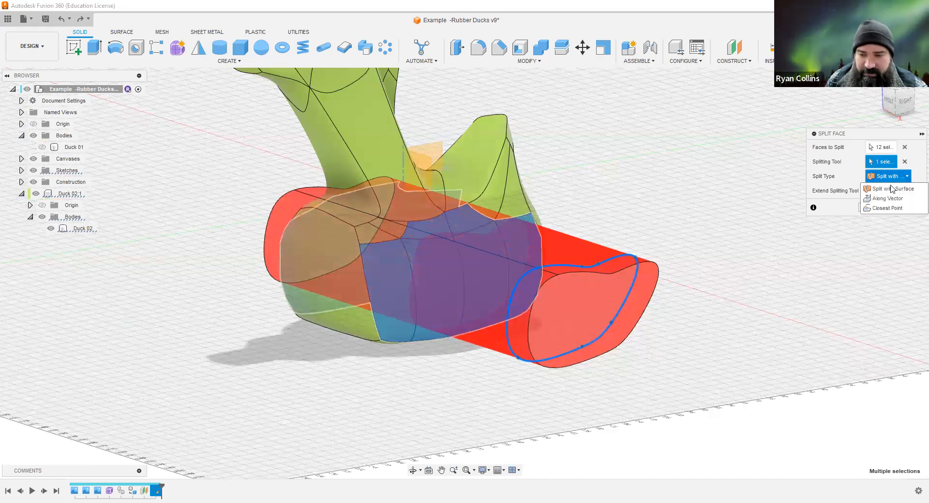
pyautogui.click(888, 199)
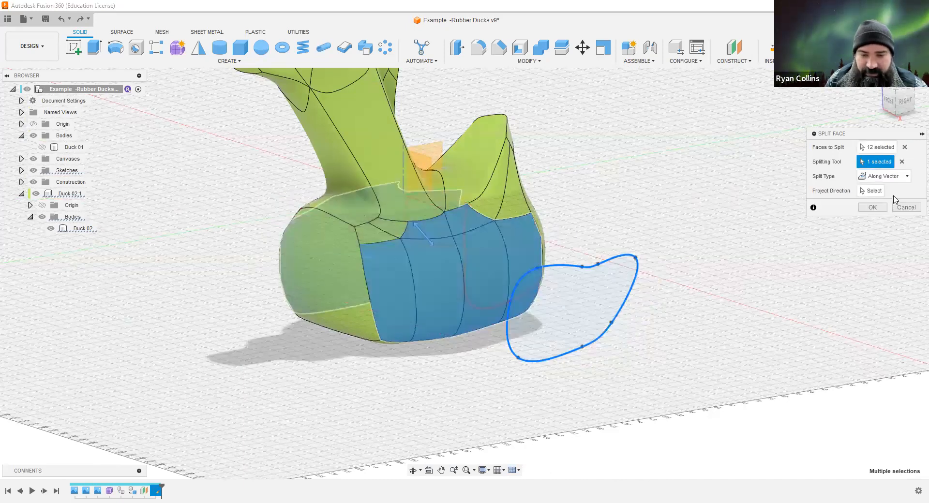
pyautogui.keyDown('shift'); pyautogui.moveTo(716, 189); pyautogui.dragTo(892, 181, button='middle'); pyautogui.keyUp('shift')
pyautogui.click(892, 180)
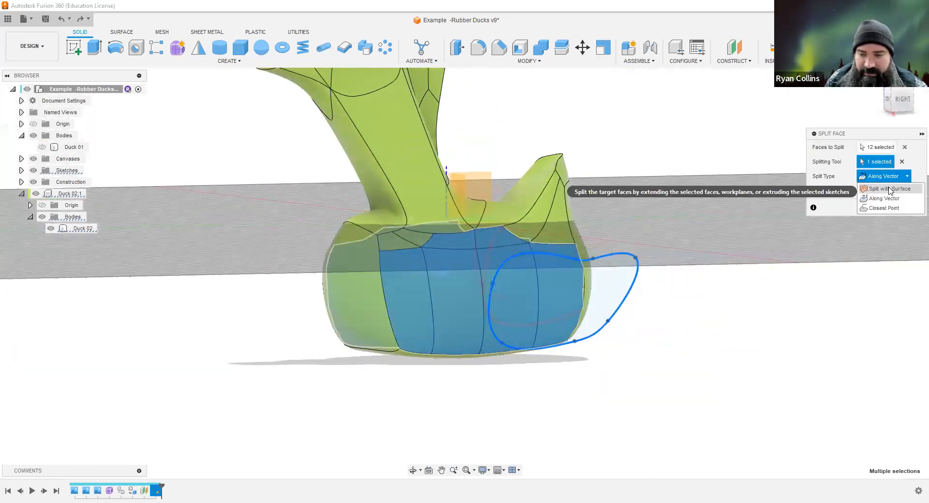
pyautogui.click(889, 190)
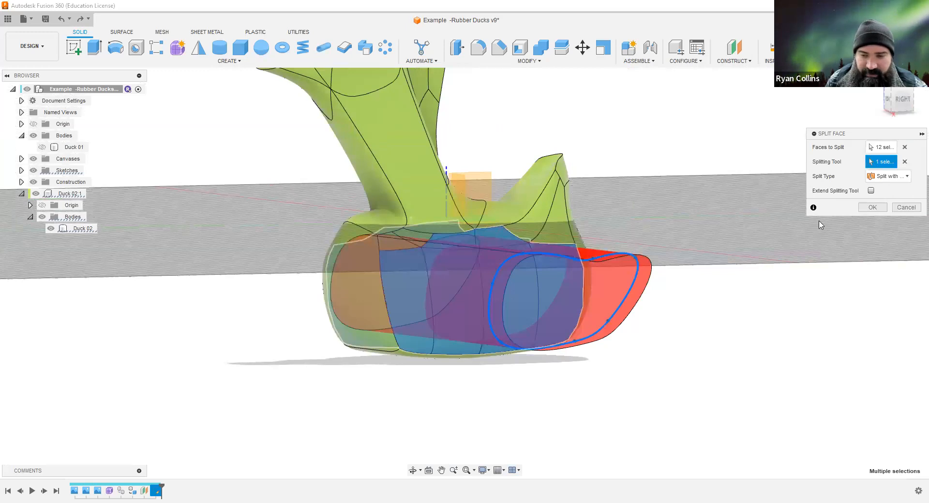
pyautogui.click(870, 207)
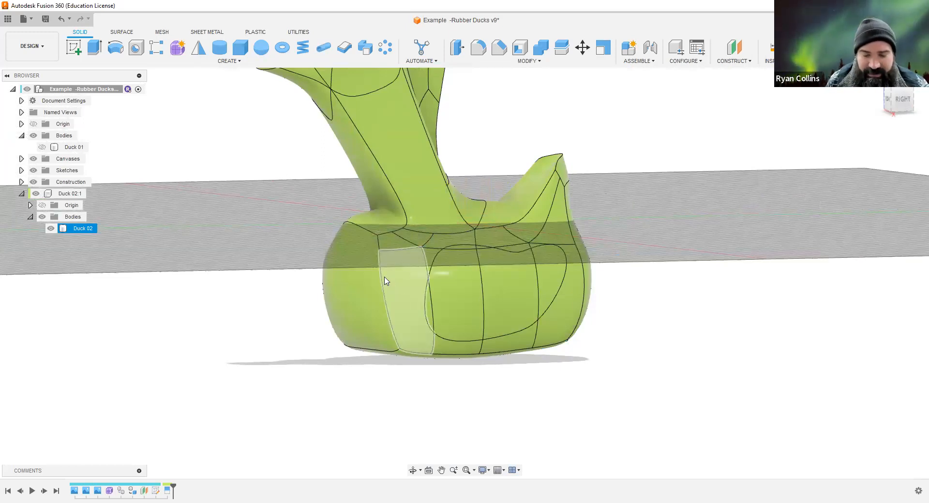
# Try to select the split faces inside the wing outline, including the narrow sliver along its front edge.
pyautogui.click(553, 269)
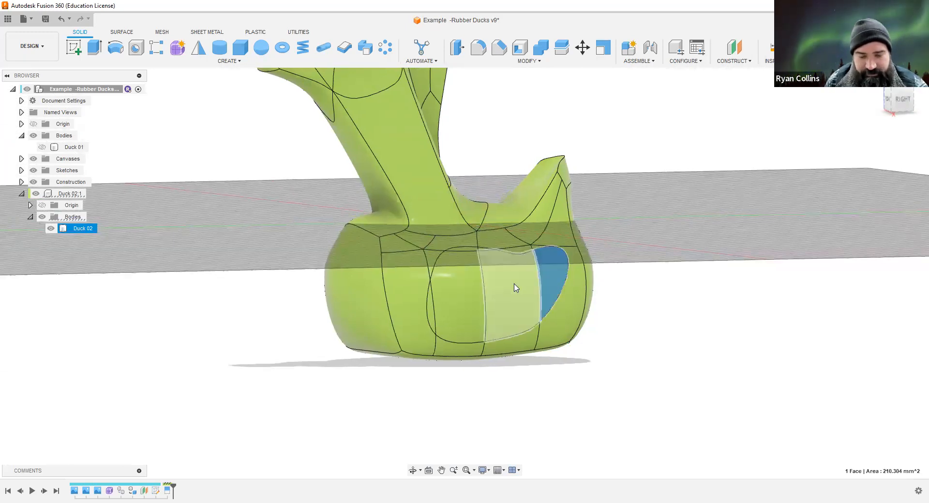
pyautogui.click(516, 288)
pyautogui.click(469, 290)
pyautogui.click(469, 249)
pyautogui.scroll(3, 464, 260)
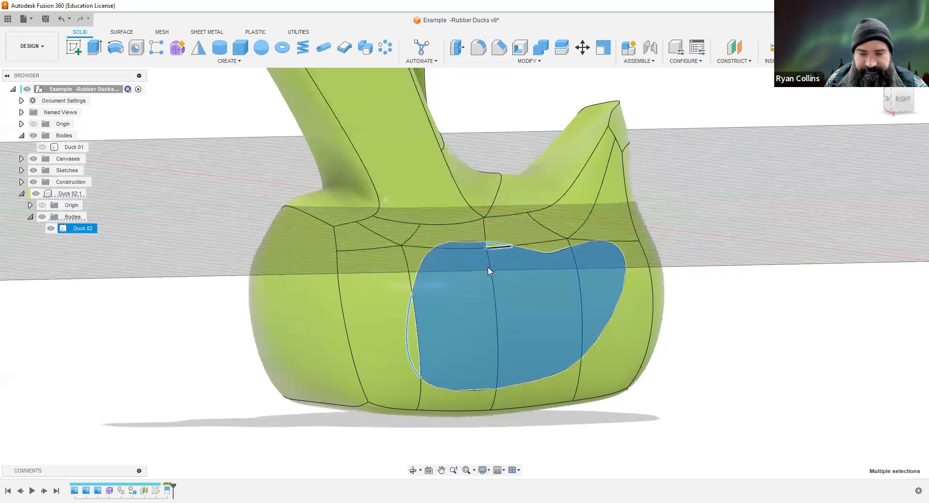
pyautogui.scroll(3, 450, 305)
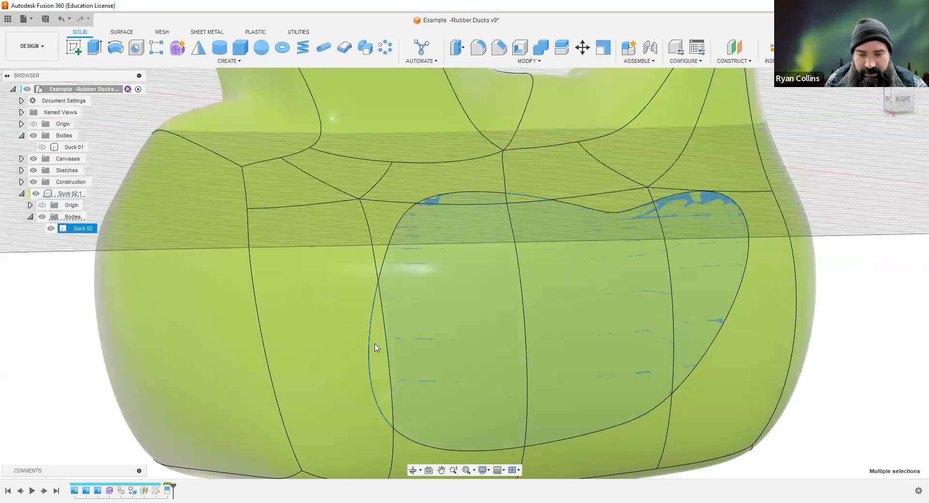
pyautogui.click(376, 348)
pyautogui.scroll(3, 378, 358)
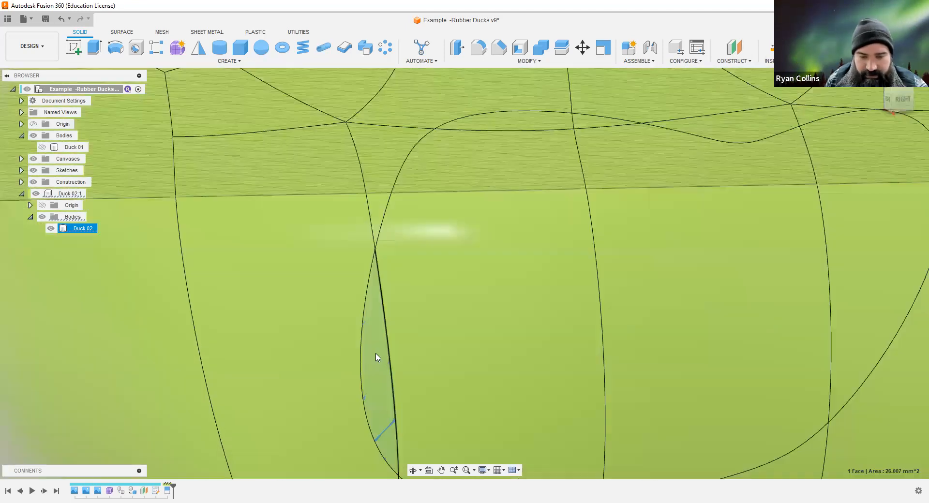
pyautogui.scroll(2, 377, 357)
pyautogui.scroll(-2, 489, 354)
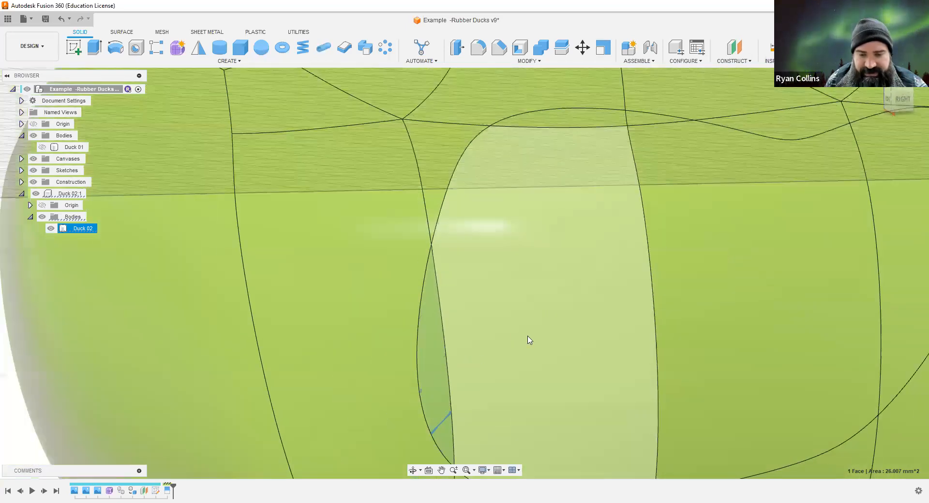
pyautogui.scroll(-6, 529, 340)
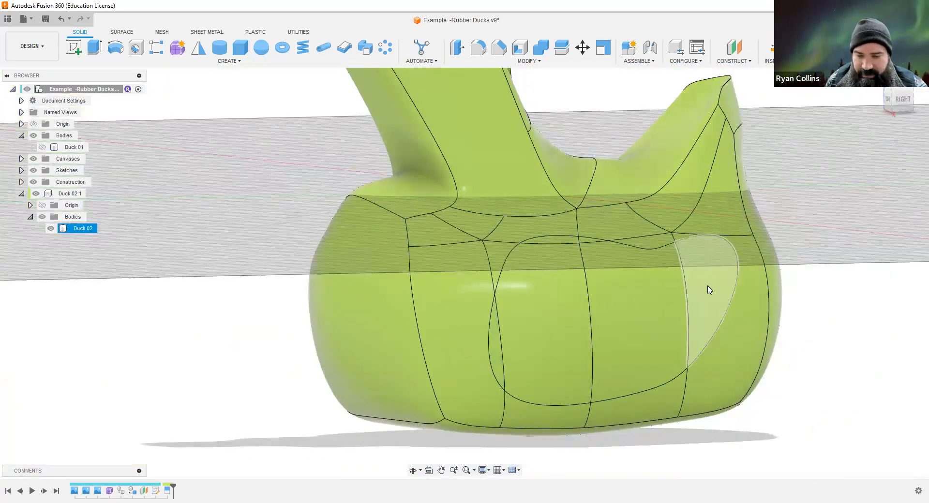
# Select all six faces inside the wing outline, including the small slivers along its front and upper edges.
pyautogui.moveTo(729, 277); pyautogui.dragTo(740, 271, button='middle')
pyautogui.click(725, 296)
pyautogui.keyDown('shift'); pyautogui.click(649, 317); pyautogui.keyUp('shift')
pyautogui.keyDown('shift'); pyautogui.click(586, 325); pyautogui.keyUp('shift')
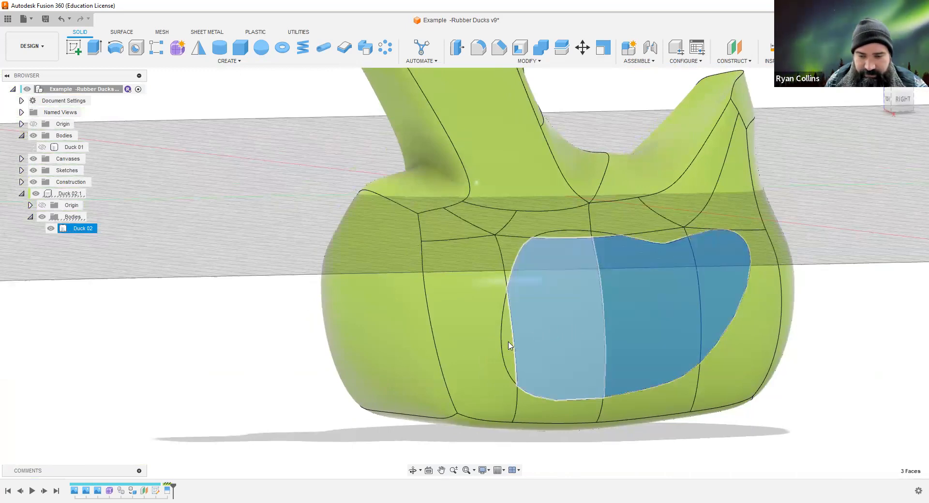
pyautogui.keyDown('shift'); pyautogui.click(507, 347); pyautogui.keyUp('shift')
pyautogui.keyDown('shift'); pyautogui.click(598, 236); pyautogui.keyUp('shift')
pyautogui.scroll(5, 598, 237)
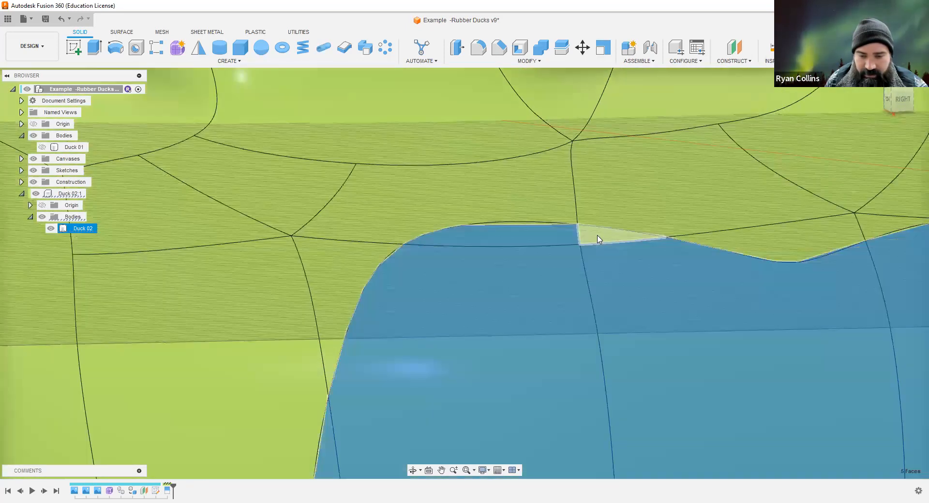
pyautogui.keyDown('shift'); pyautogui.click(598, 239); pyautogui.keyUp('shift')
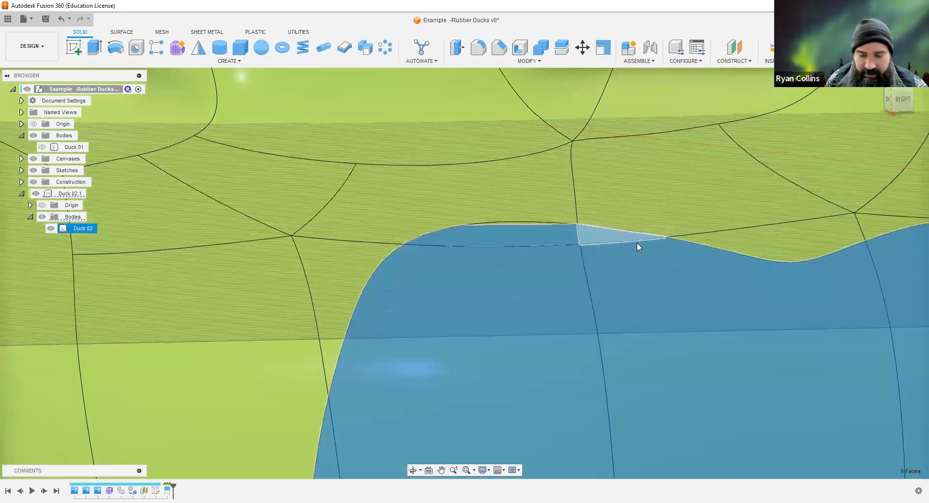
# Try to offset the six selected faces inside the wing outline outward by 8 mm with Press Pull.
pyautogui.scroll(-6, 624, 331)
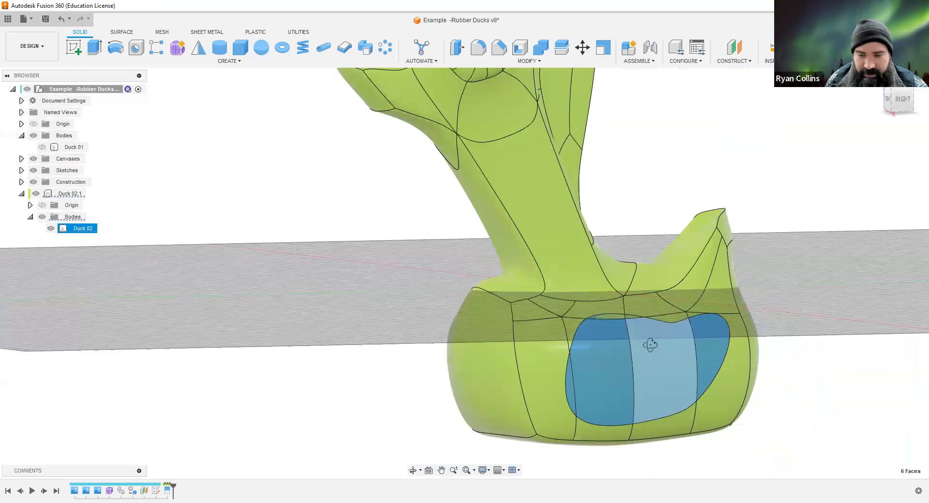
pyautogui.keyDown('shift'); pyautogui.moveTo(650, 345); pyautogui.dragTo(655, 325, button='middle'); pyautogui.keyUp('shift')
pyautogui.scroll(5, 655, 325)
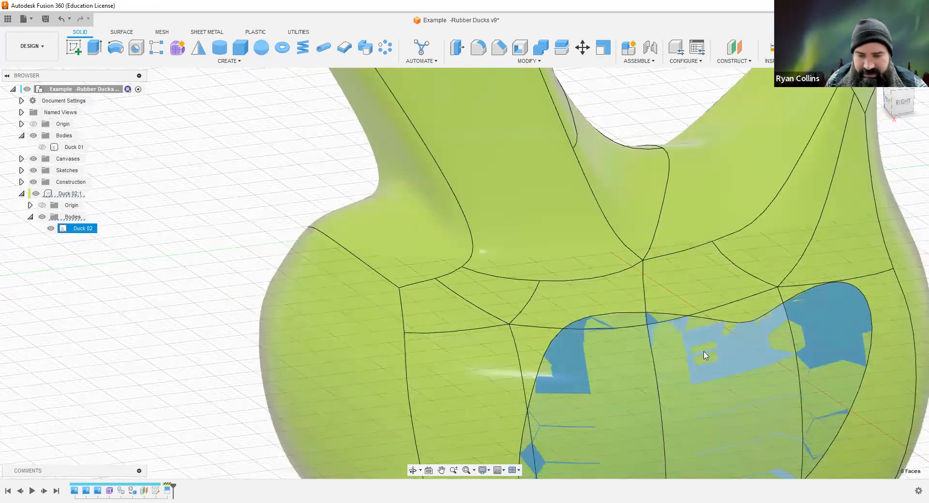
pyautogui.scroll(-6, 571, 249)
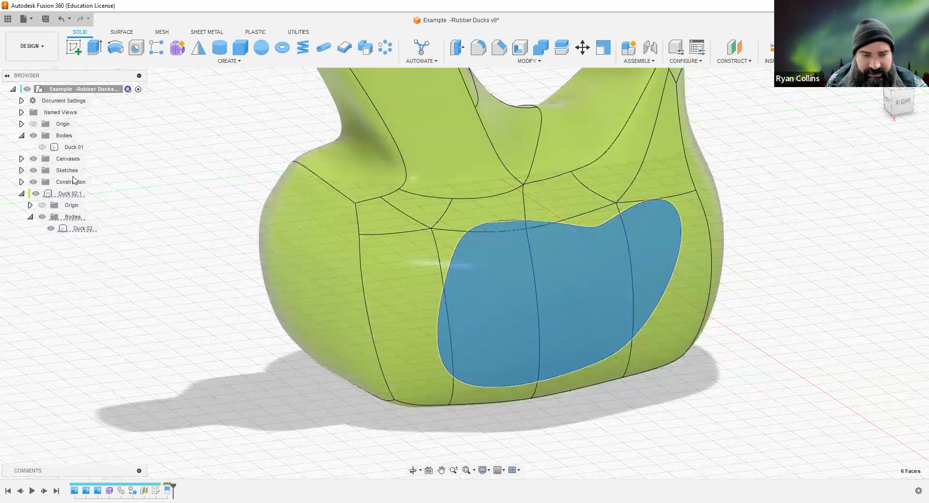
pyautogui.keyDown('shift'); pyautogui.moveTo(628, 328); pyautogui.dragTo(573, 291, button='middle'); pyautogui.keyUp('shift')
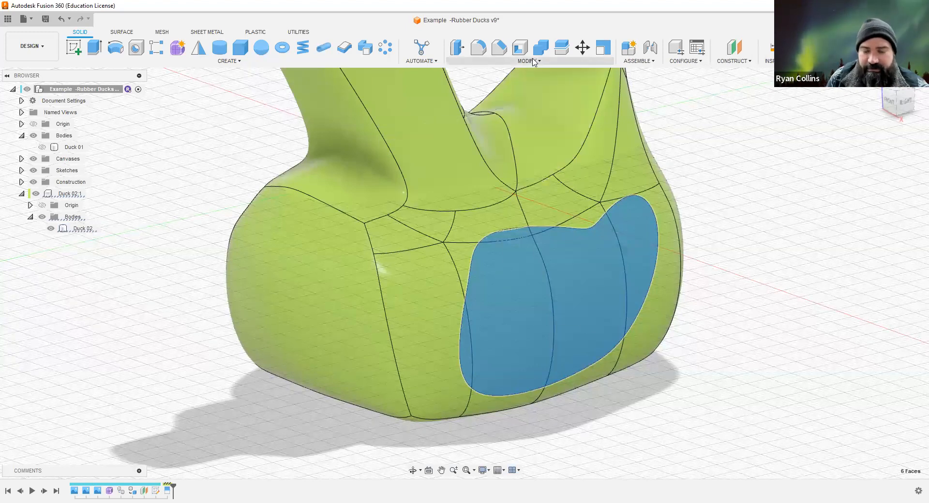
pyautogui.click(459, 50)
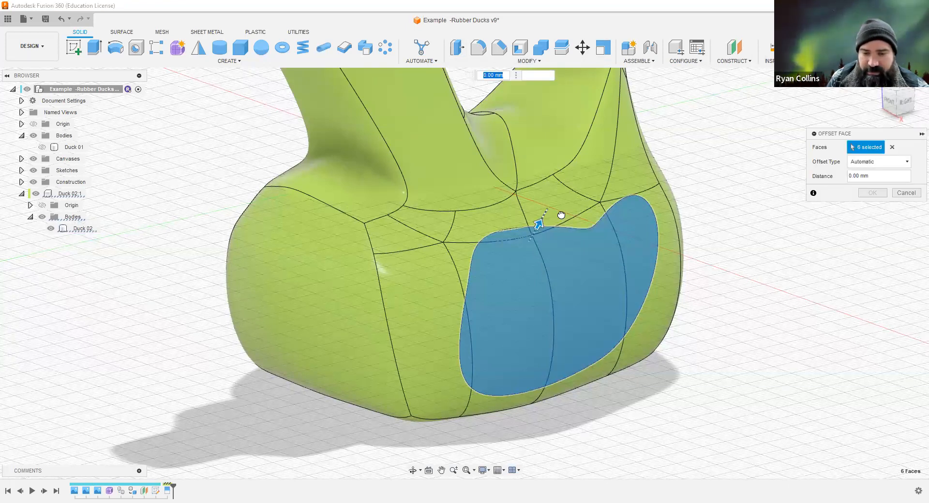
pyautogui.moveTo(574, 206); pyautogui.dragTo(528, 289)
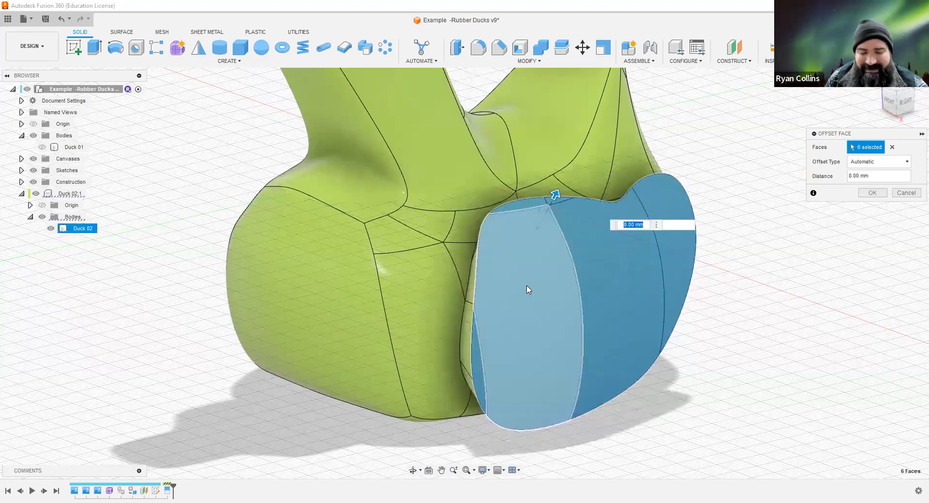
pyautogui.keyDown('shift'); pyautogui.moveTo(561, 282); pyautogui.dragTo(545, 283, button='middle'); pyautogui.keyUp('shift')
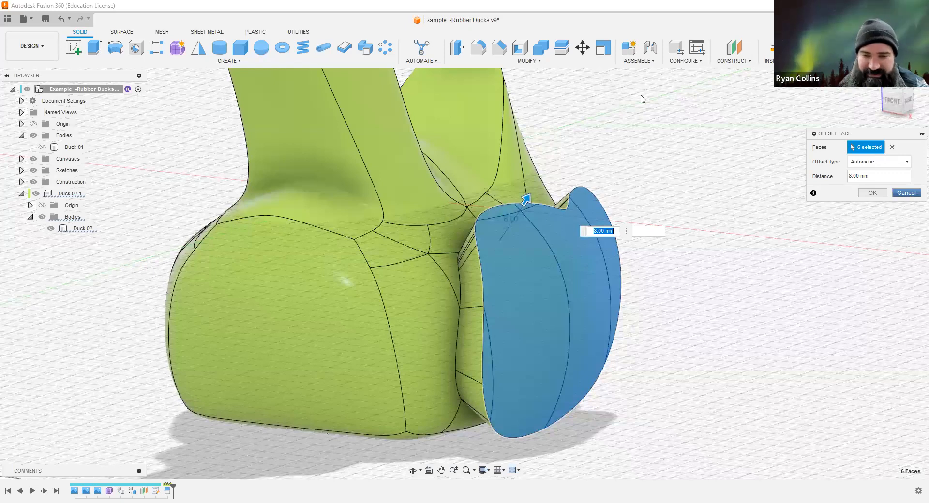
pyautogui.press('Escape')
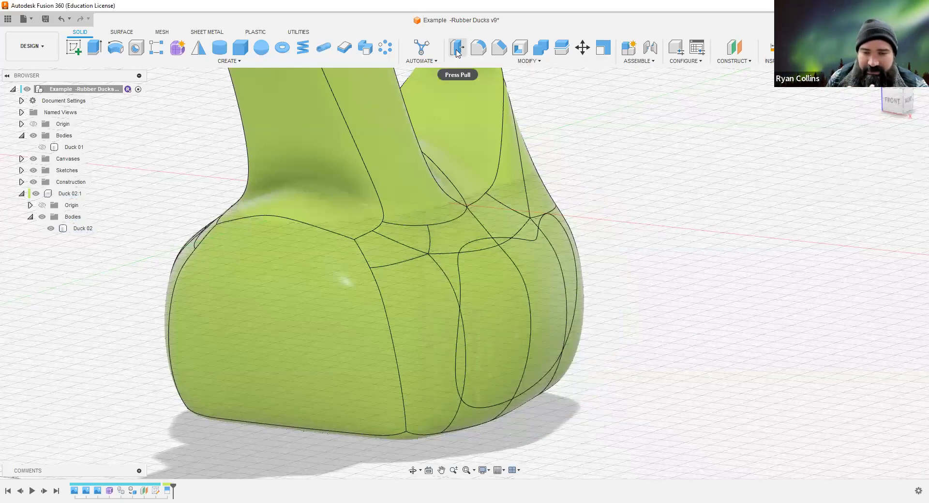
# Offset all six faces inside the wing outline, including the small upper slivers, outward by 2 mm with Offset Face.
pyautogui.click(531, 62)
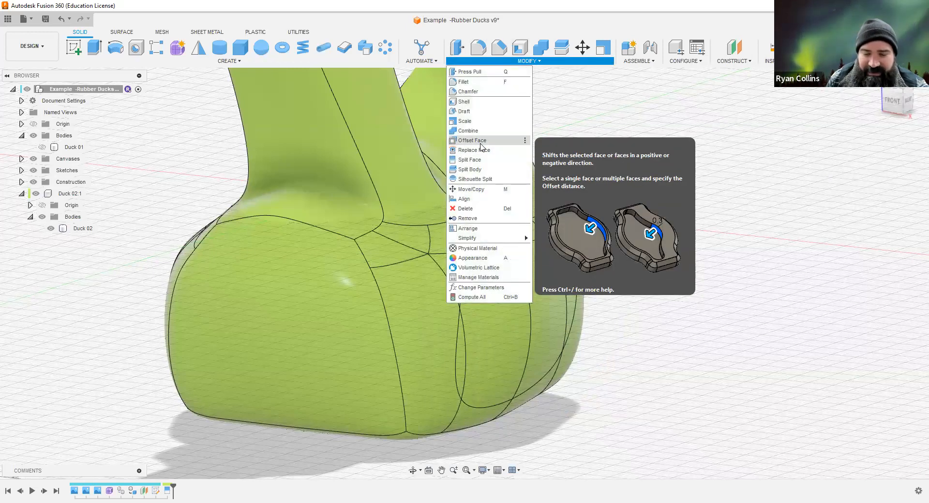
pyautogui.click(686, 262)
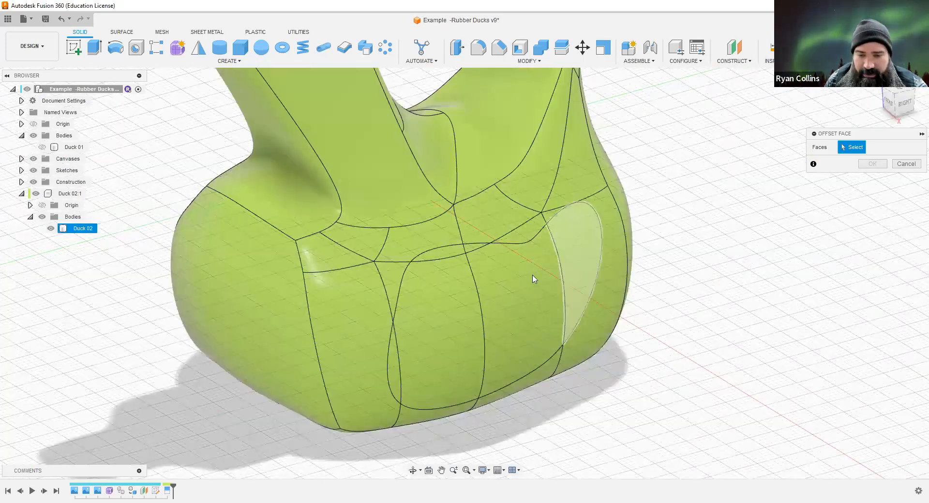
pyautogui.click(393, 370)
pyautogui.scroll(4, 448, 261)
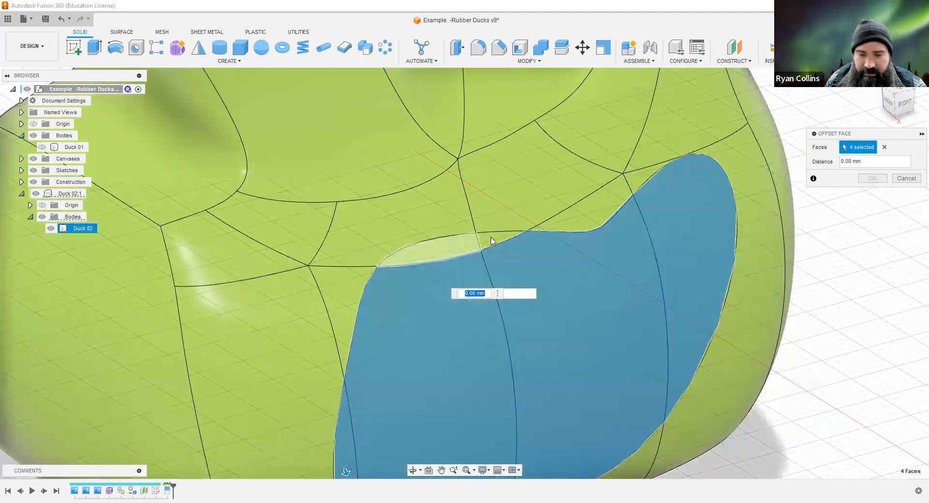
pyautogui.keyDown('shift'); pyautogui.moveTo(611, 338); pyautogui.dragTo(603, 260, button='middle'); pyautogui.keyUp('shift')
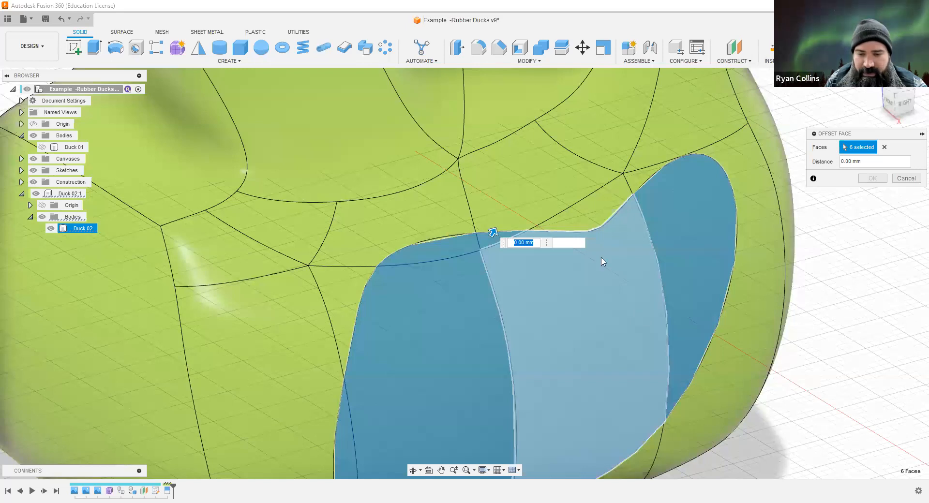
pyautogui.moveTo(530, 224); pyautogui.dragTo(545, 214)
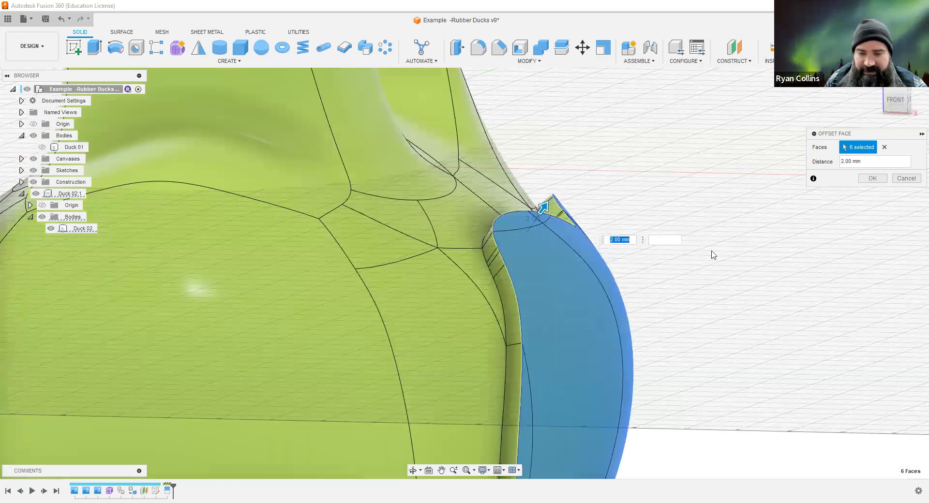
pyautogui.keyDown('shift'); pyautogui.moveTo(733, 308); pyautogui.dragTo(691, 329, button='middle'); pyautogui.keyUp('shift')
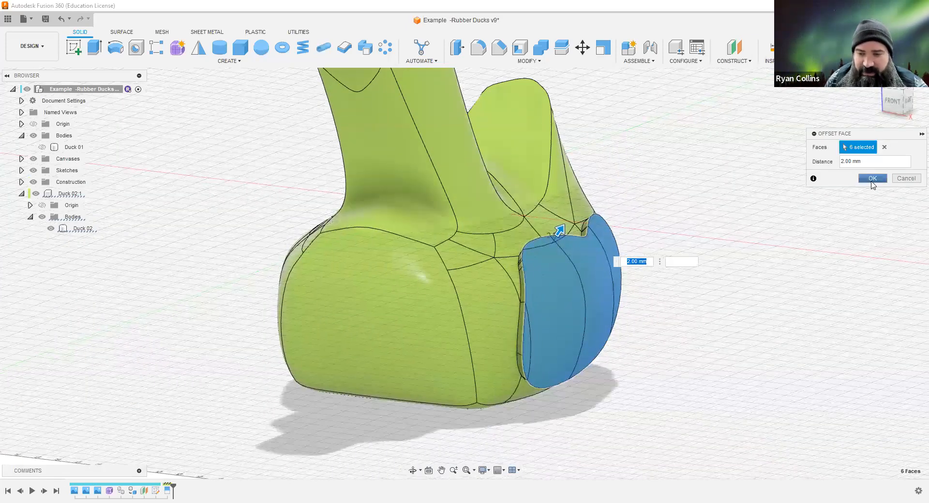
pyautogui.click(871, 182)
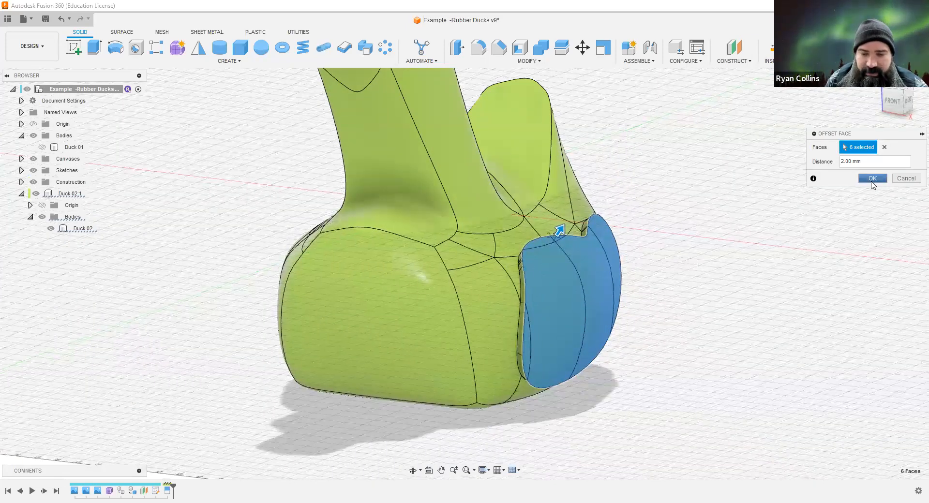
pyautogui.click(874, 180)
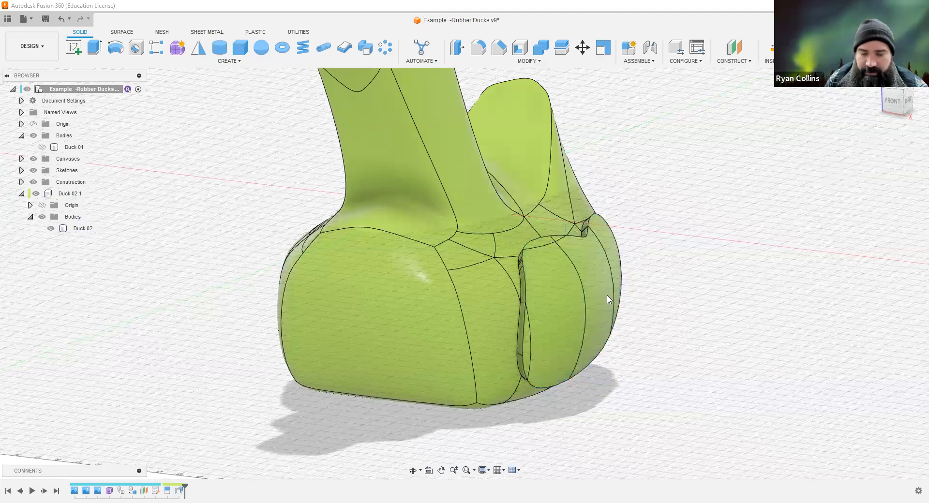
# Fillet the outer edges of the raised wing by selecting its six faces and applying a constant 1 mm radius.
pyautogui.keyDown('shift'); pyautogui.moveTo(667, 286); pyautogui.dragTo(633, 297, button='middle'); pyautogui.keyUp('shift')
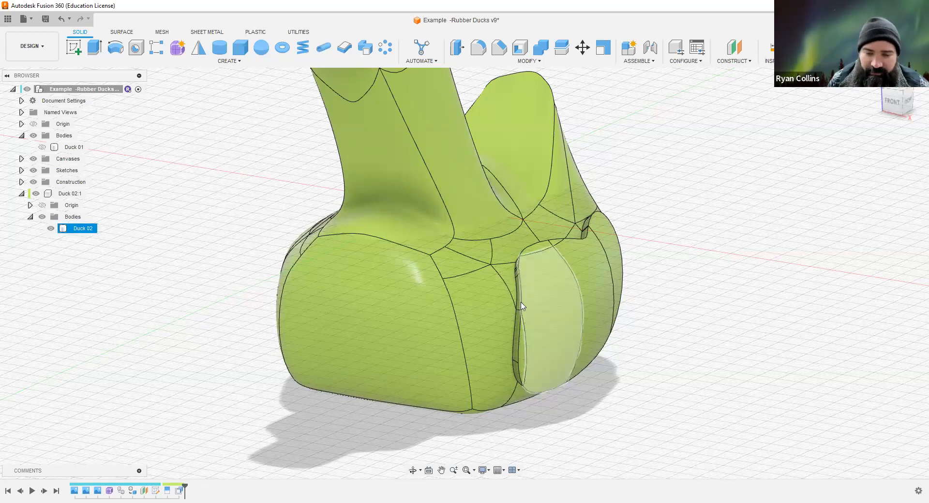
pyautogui.click(478, 48)
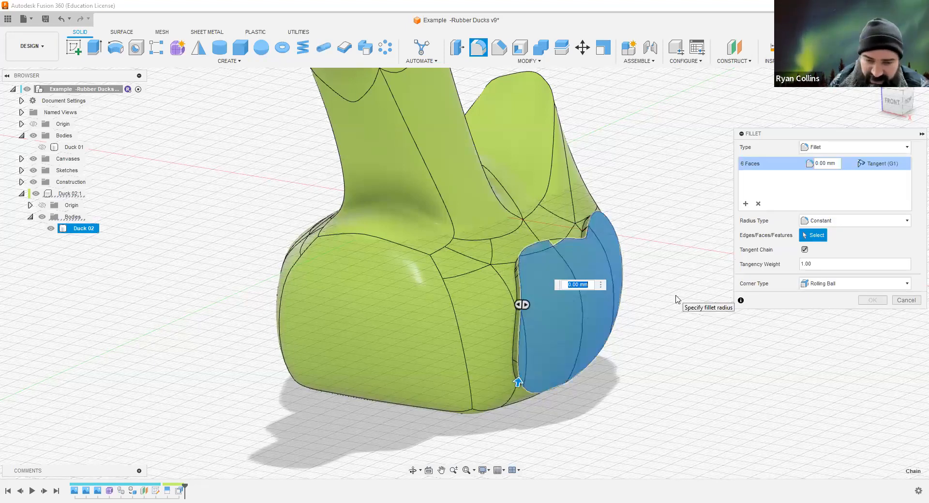
pyautogui.write('1')
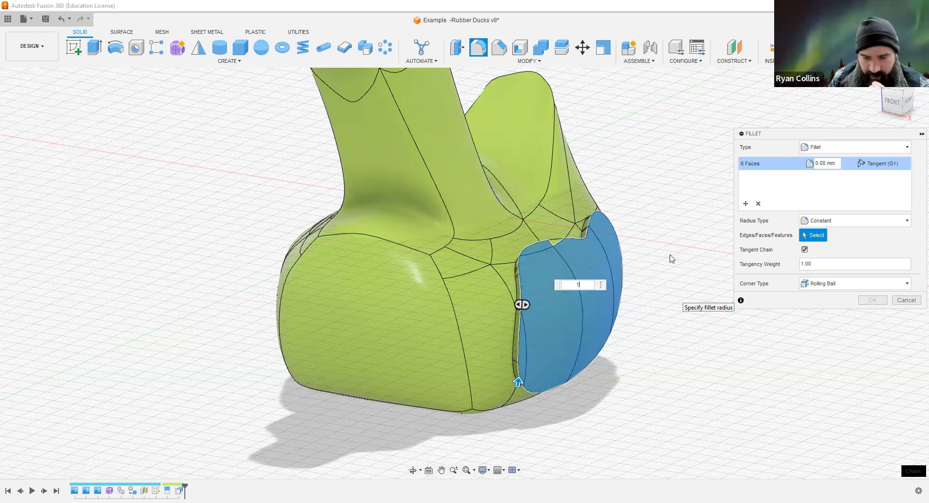
pyautogui.press('Return')
pyautogui.keyDown('shift'); pyautogui.moveTo(649, 360); pyautogui.dragTo(659, 341, button='middle'); pyautogui.keyUp('shift')
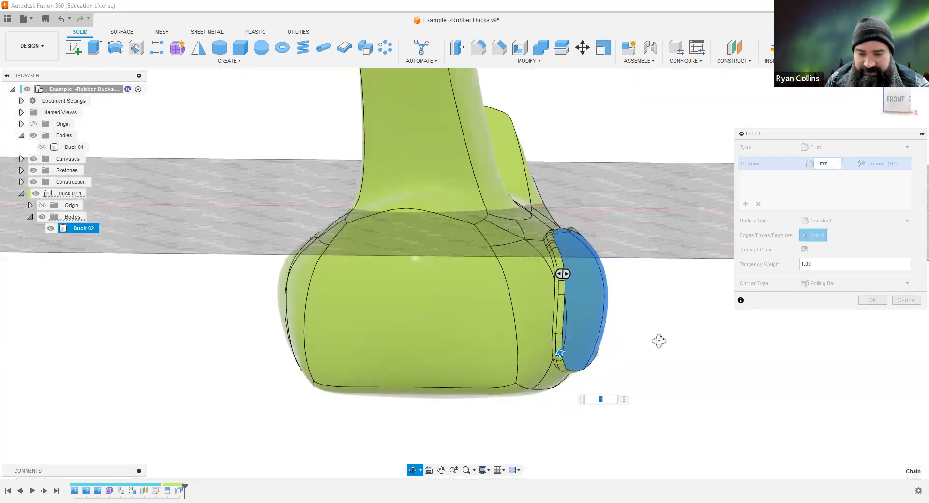
pyautogui.scroll(3, 581, 210)
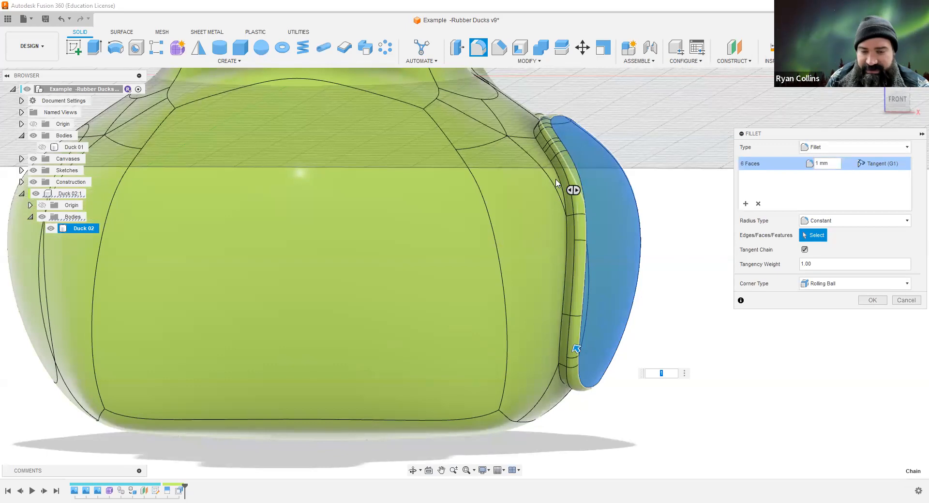
pyautogui.click(866, 300)
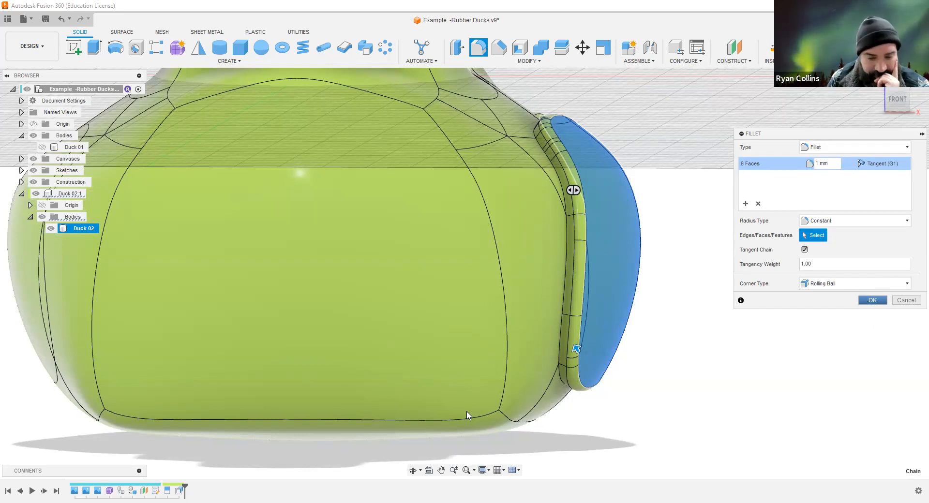
pyautogui.press('Return')
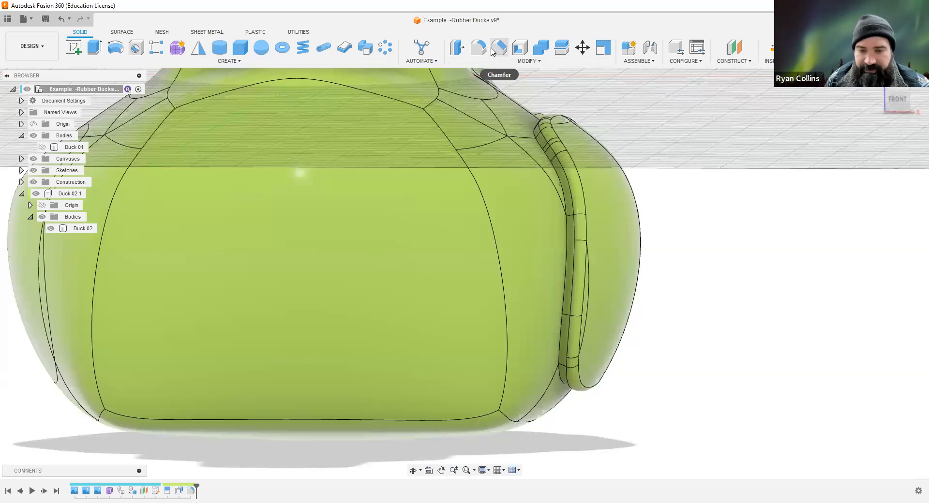
# Fillet the edge chain where the raised wing meets the duck's body, trying a 1 mm radius before applying 0.5 mm.
pyautogui.press('f')
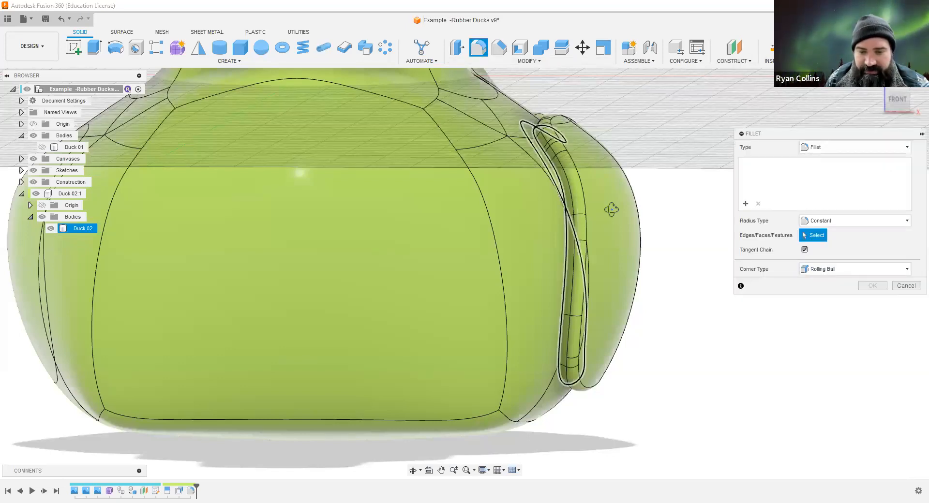
pyautogui.click(634, 198)
pyautogui.keyDown('shift'); pyautogui.moveTo(634, 198); pyautogui.dragTo(640, 212, button='middle'); pyautogui.keyUp('shift')
pyautogui.write('1')
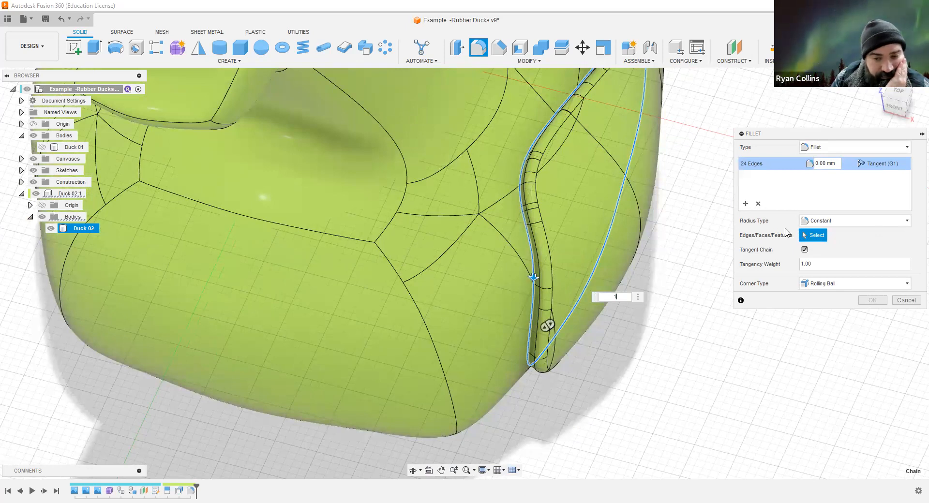
pyautogui.press('Return')
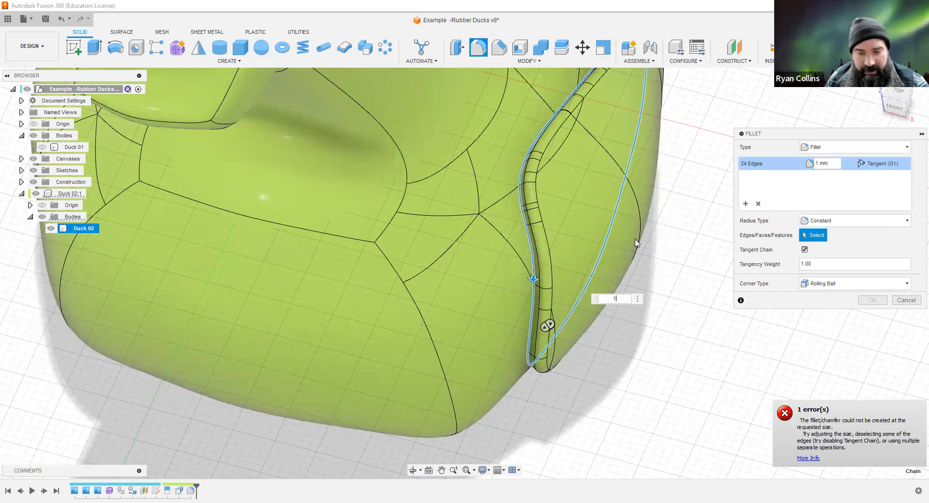
pyautogui.keyDown('shift'); pyautogui.moveTo(570, 286); pyautogui.dragTo(627, 244, button='middle'); pyautogui.keyUp('shift')
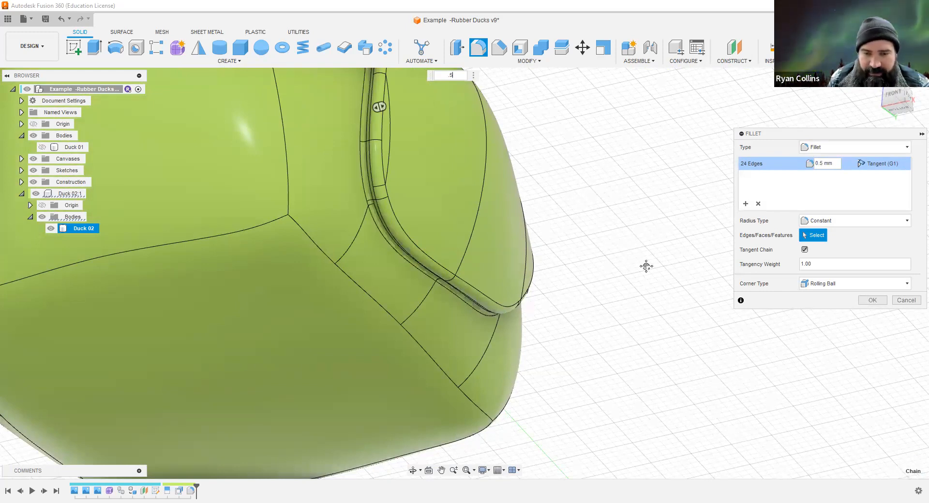
pyautogui.keyDown('shift'); pyautogui.moveTo(627, 246); pyautogui.dragTo(628, 253, button='middle'); pyautogui.keyUp('shift')
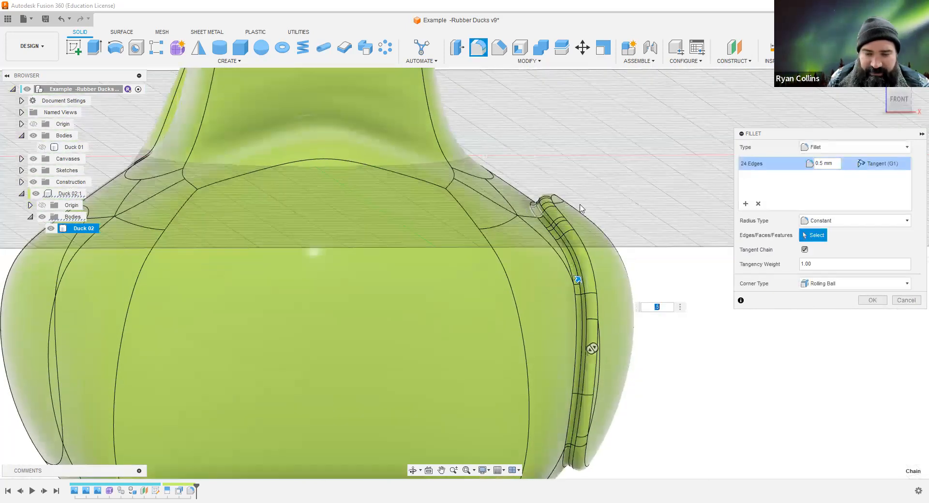
pyautogui.click(881, 305)
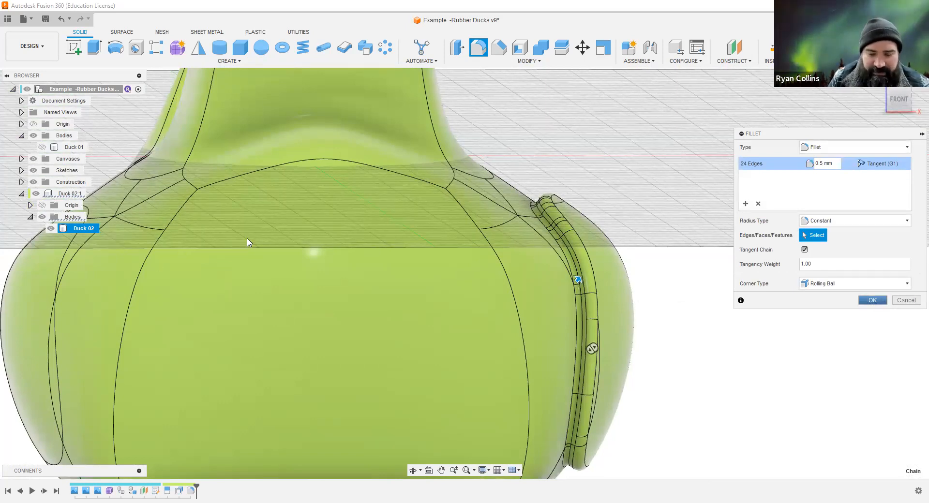
pyautogui.click(886, 304)
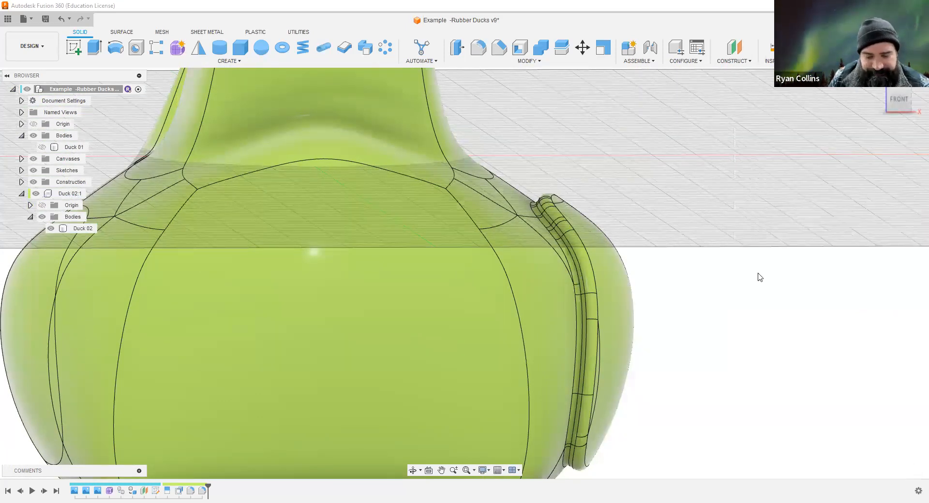
# Start a sketch on the offset construction plane beside the duck, Plane1, capturing the moved component's current position.
pyautogui.scroll(-5, 759, 270)
pyautogui.keyDown('shift'); pyautogui.moveTo(759, 253); pyautogui.dragTo(731, 254, button='middle'); pyautogui.keyUp('shift')
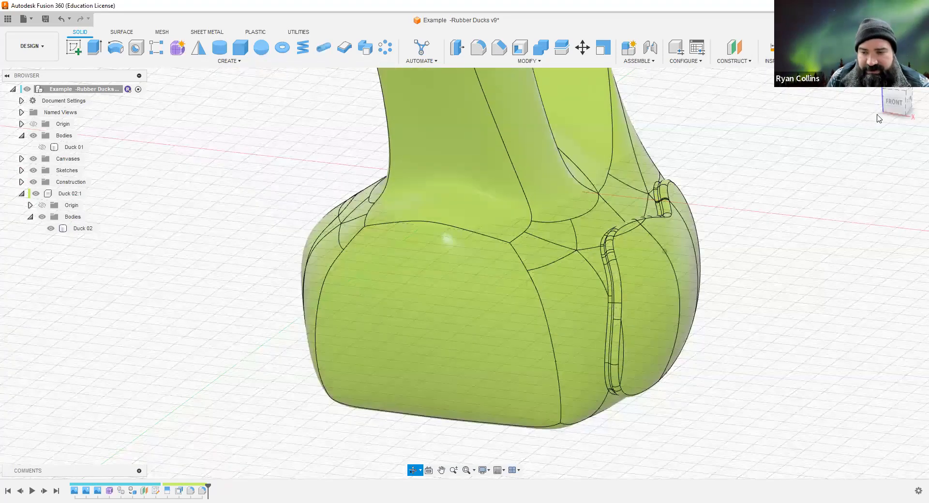
pyautogui.click(905, 106)
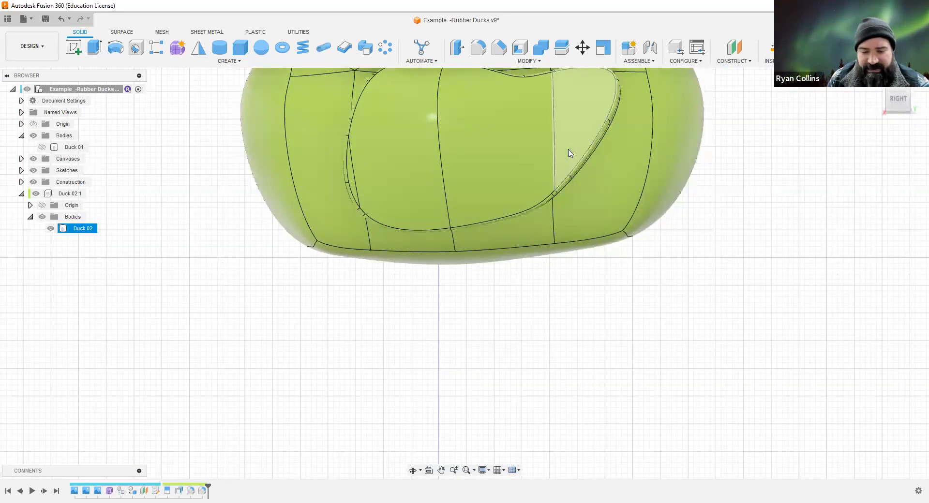
pyautogui.press('F6')
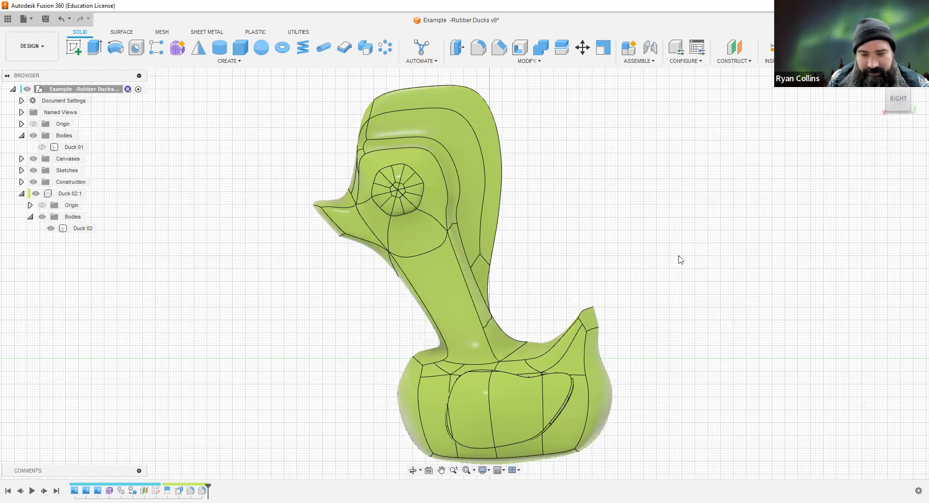
pyautogui.click(73, 47)
pyautogui.keyDown('shift'); pyautogui.moveTo(621, 328); pyautogui.dragTo(260, 322, button='middle'); pyautogui.keyUp('shift')
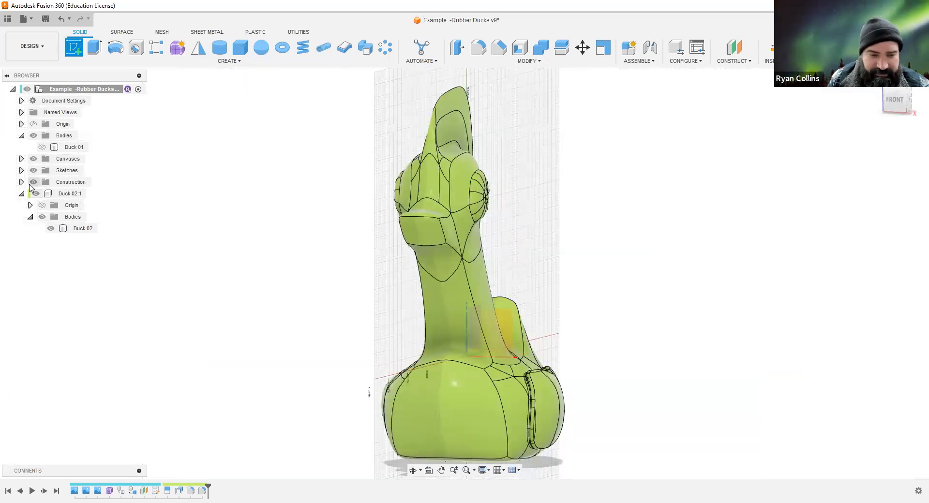
pyautogui.click(21, 182)
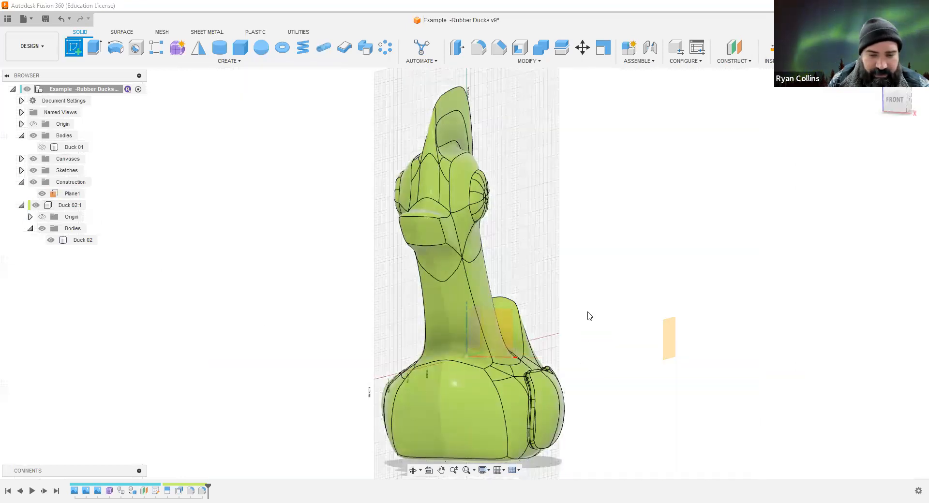
pyautogui.doubleClick(670, 342)
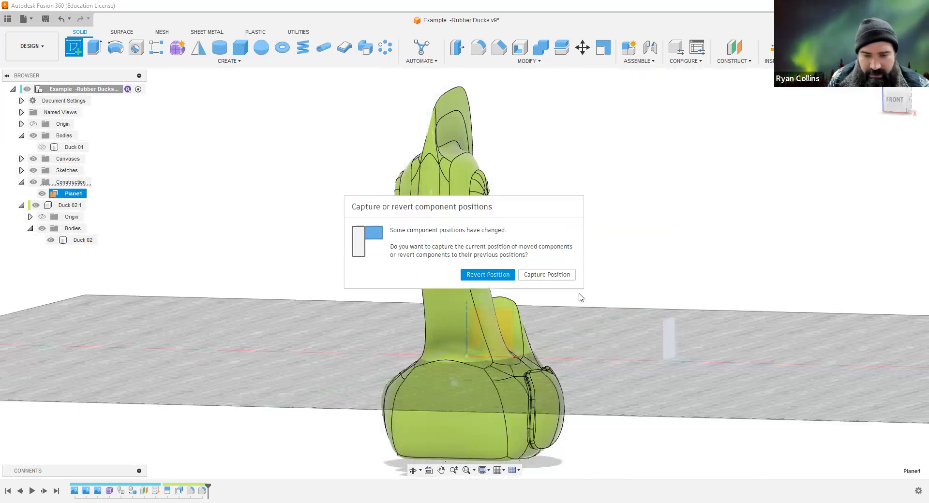
pyautogui.click(559, 275)
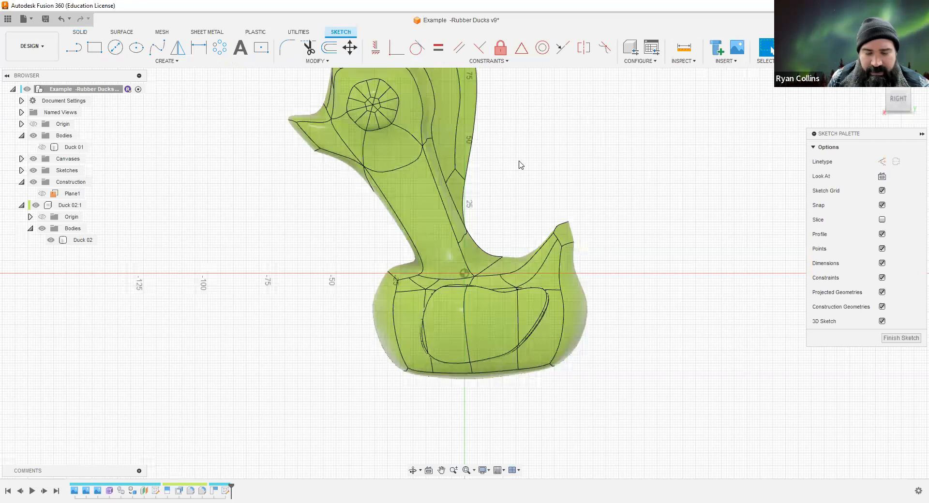
# Sketch a downward-pointing triangle about 23 mm wide across the duck's beak, widening its two upper corners, and finish the sketch.
pyautogui.moveTo(556, 189)
pyautogui.mouseDown(button='middle')
pyautogui.moveTo(570, 199)
pyautogui.moveTo(486, 251)
pyautogui.moveTo(549, 329)
pyautogui.mouseUp(button='middle')
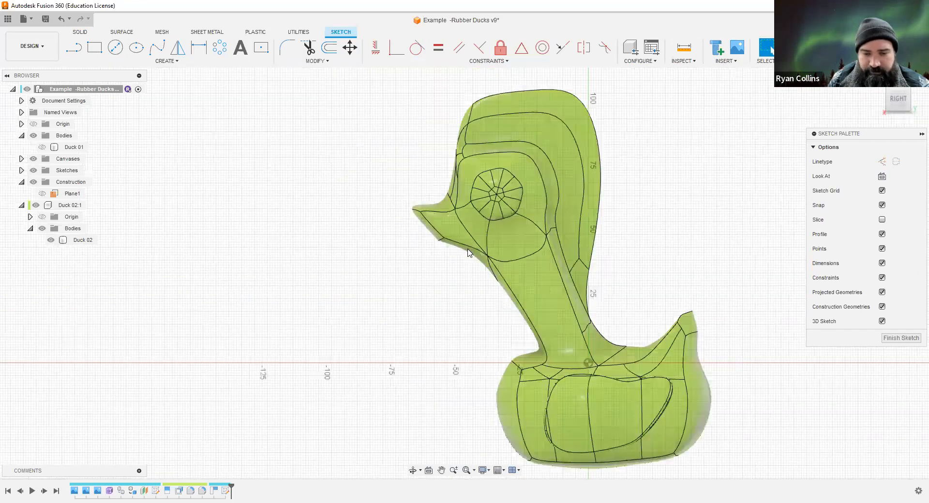
pyautogui.scroll(3, 416, 271)
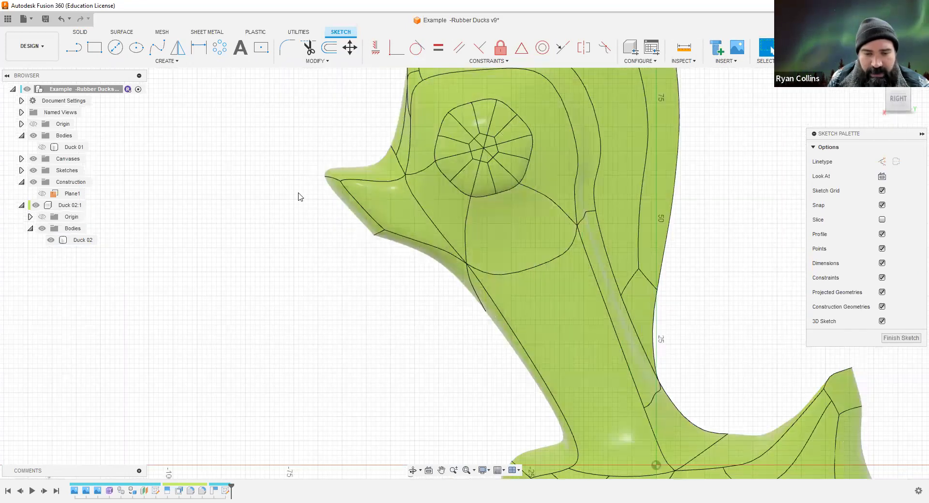
pyautogui.click(72, 52)
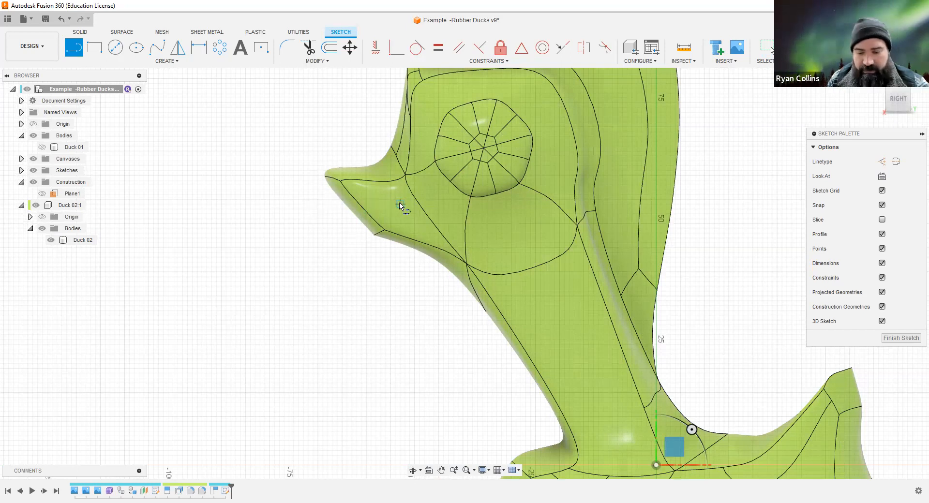
pyautogui.press('Escape')
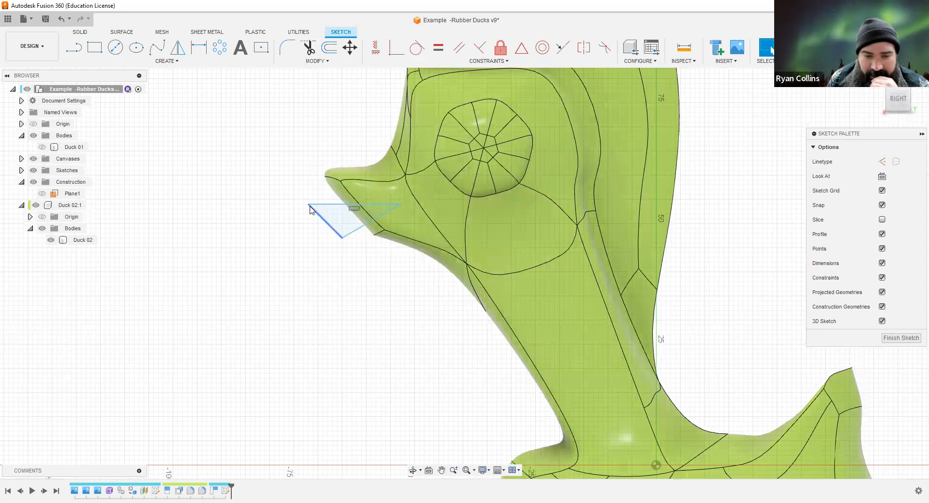
pyautogui.moveTo(307, 203)
pyautogui.mouseDown()
pyautogui.moveTo(303, 195)
pyautogui.moveTo(300, 206)
pyautogui.mouseUp()
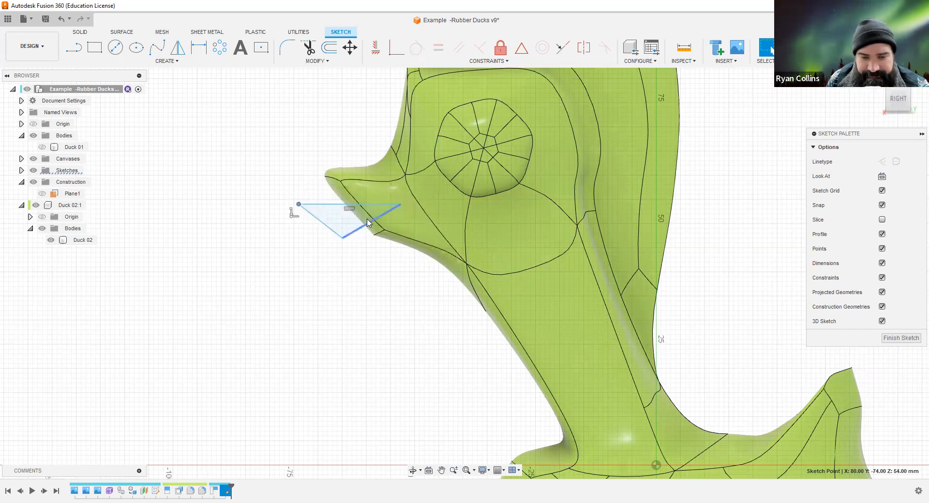
pyautogui.moveTo(399, 204); pyautogui.dragTo(410, 205)
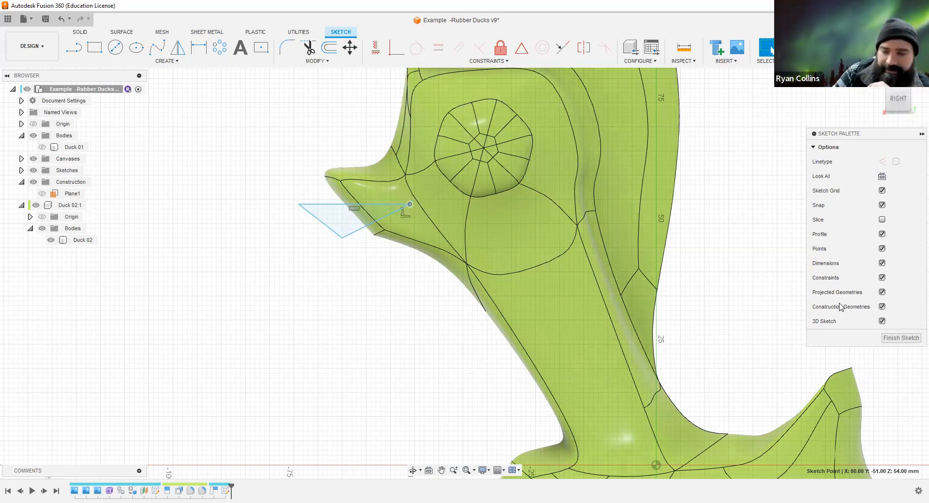
pyautogui.click(907, 342)
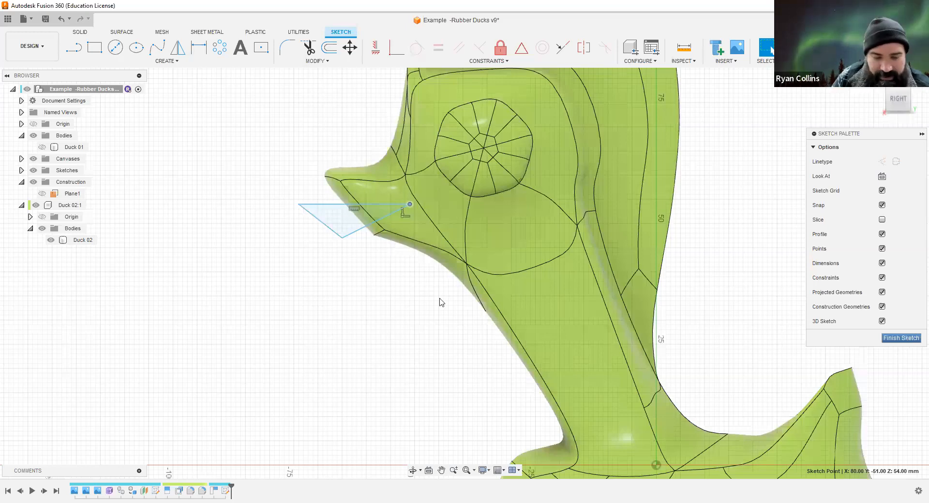
# Split the duck body with Split Body, using the triangular sketch profile at the beak as the splitting tool.
pyautogui.moveTo(328, 284)
pyautogui.keyDown('shift'); pyautogui.mouseDown(button='middle')
pyautogui.moveTo(379, 284)
pyautogui.moveTo(344, 286)
pyautogui.moveTo(347, 279)
pyautogui.mouseUp(button='middle'); pyautogui.keyUp('shift')
pyautogui.click(353, 251)
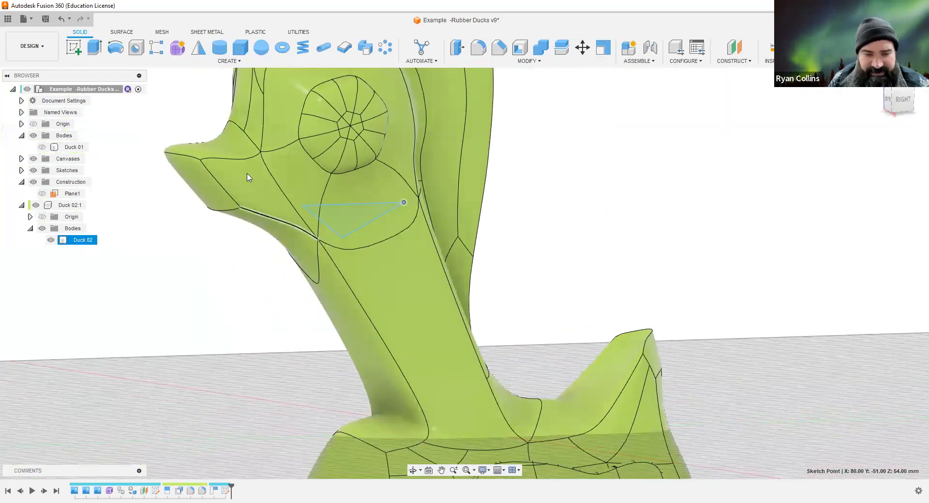
pyautogui.click(916, 125)
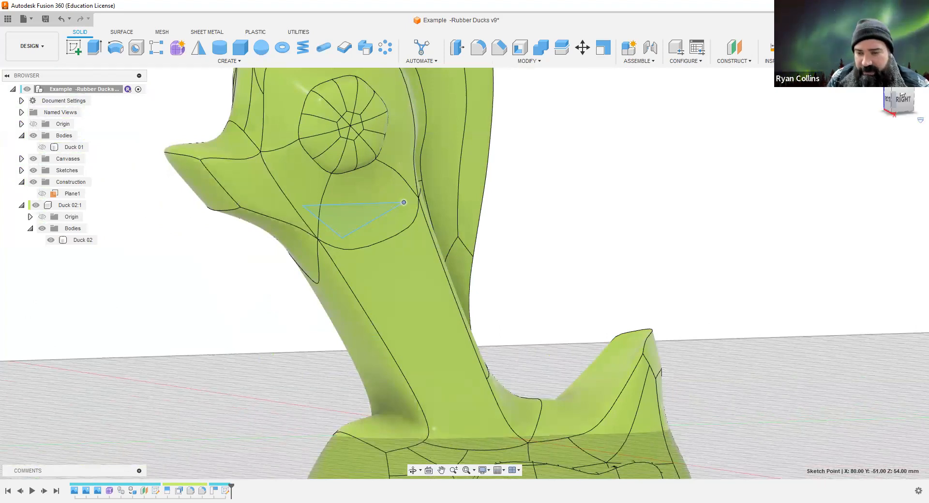
pyautogui.click(902, 103)
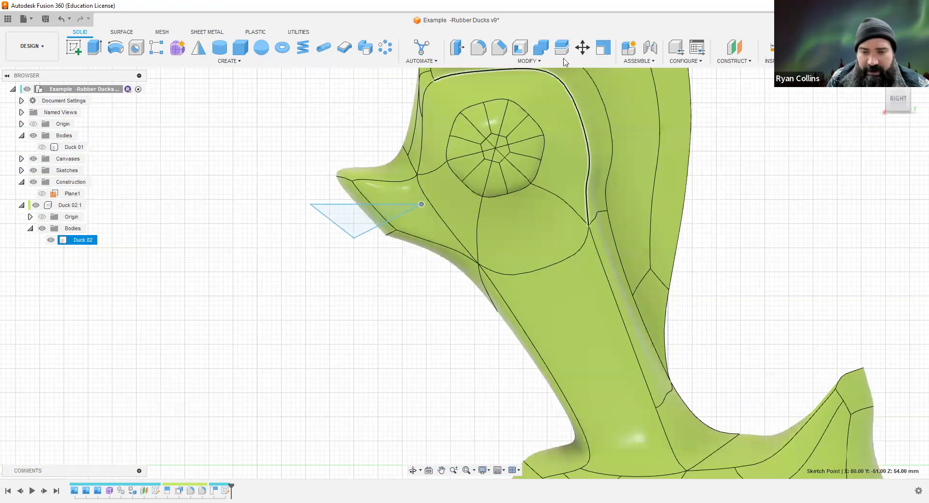
pyautogui.click(560, 51)
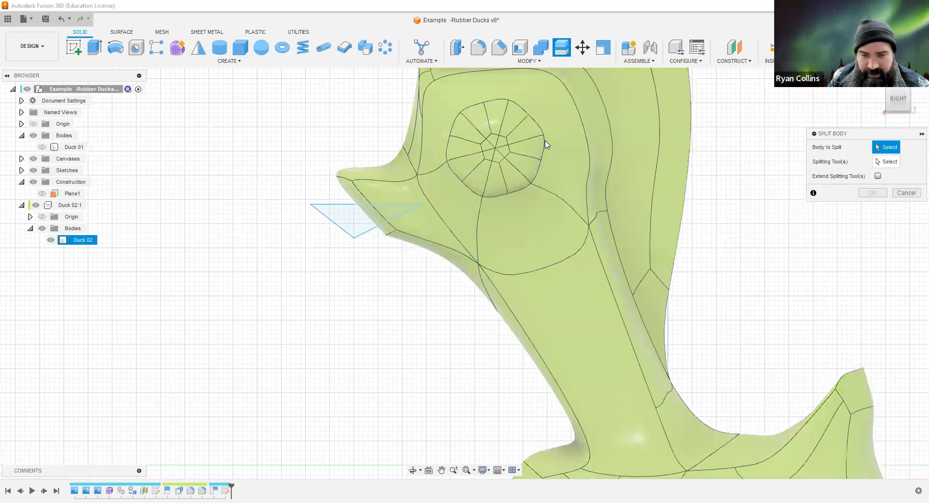
pyautogui.click(476, 190)
pyautogui.click(895, 163)
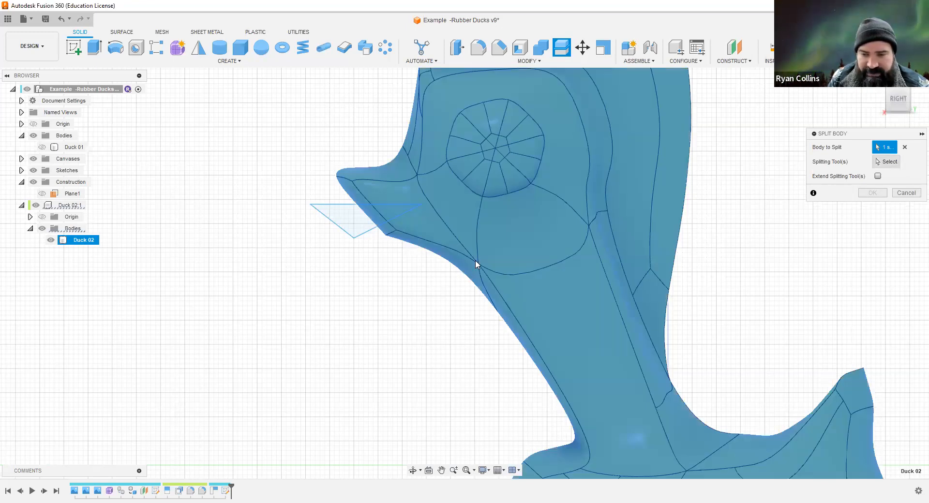
pyautogui.keyDown('shift'); pyautogui.moveTo(389, 255); pyautogui.dragTo(262, 241, button='middle'); pyautogui.keyUp('shift')
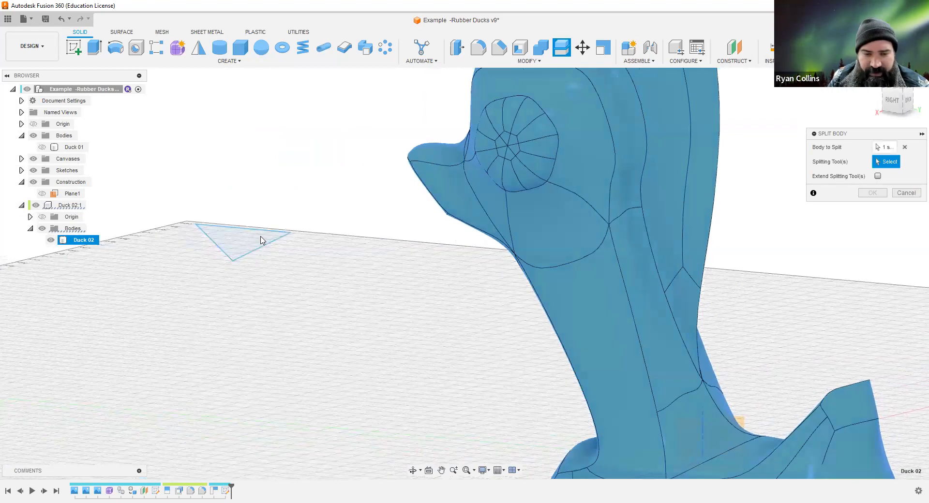
pyautogui.click(263, 237)
pyautogui.keyDown('shift'); pyautogui.moveTo(440, 278); pyautogui.dragTo(498, 281, button='middle'); pyautogui.keyUp('shift')
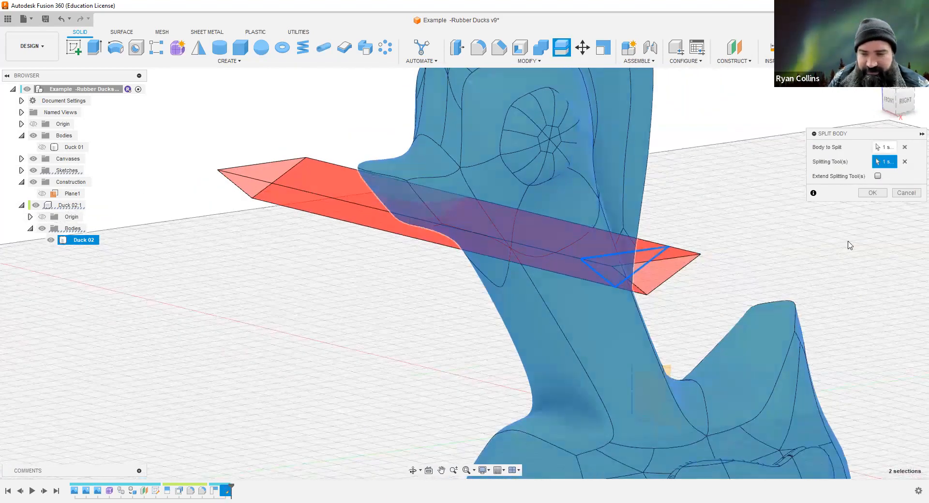
pyautogui.click(873, 194)
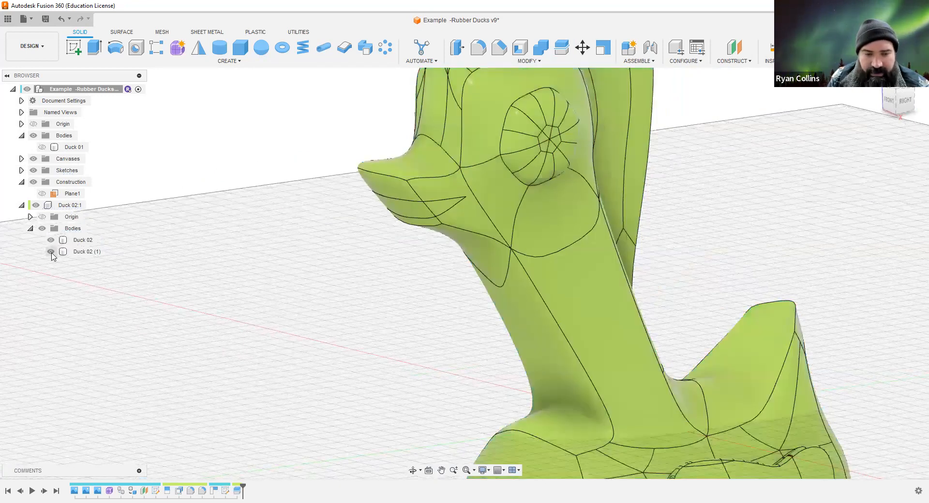
# Hide the wedge body split from the beak, Duck 02, so the mouth is open, keeping Duck 02 (1) shown.
pyautogui.click(52, 252)
pyautogui.click(52, 242)
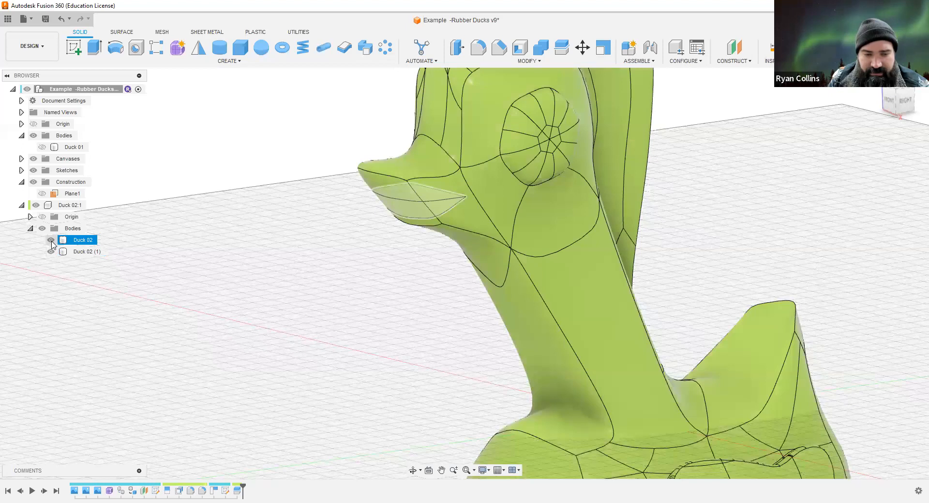
pyautogui.click(51, 240)
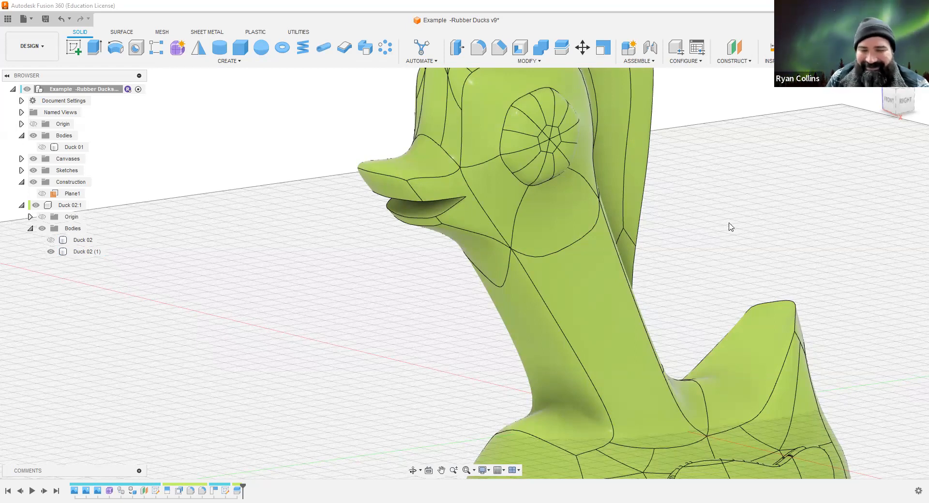
pyautogui.scroll(-1, 731, 227)
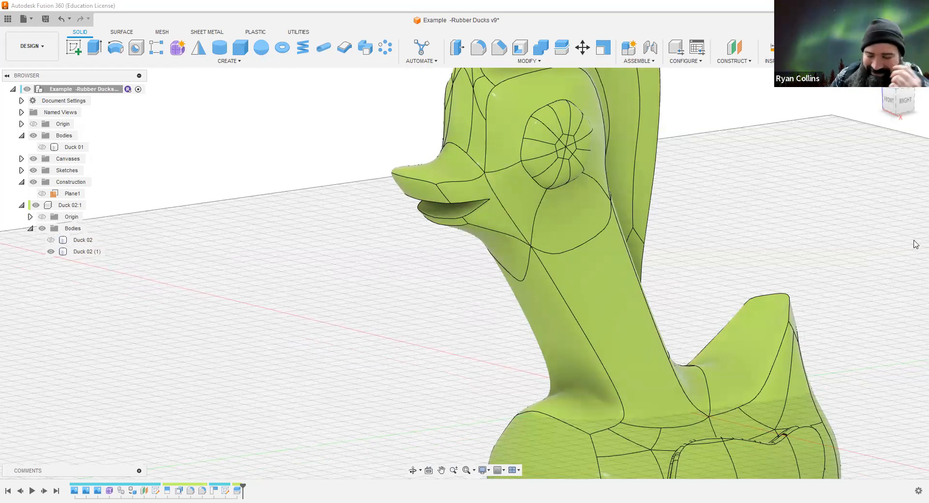
pyautogui.scroll(-3, 817, 237)
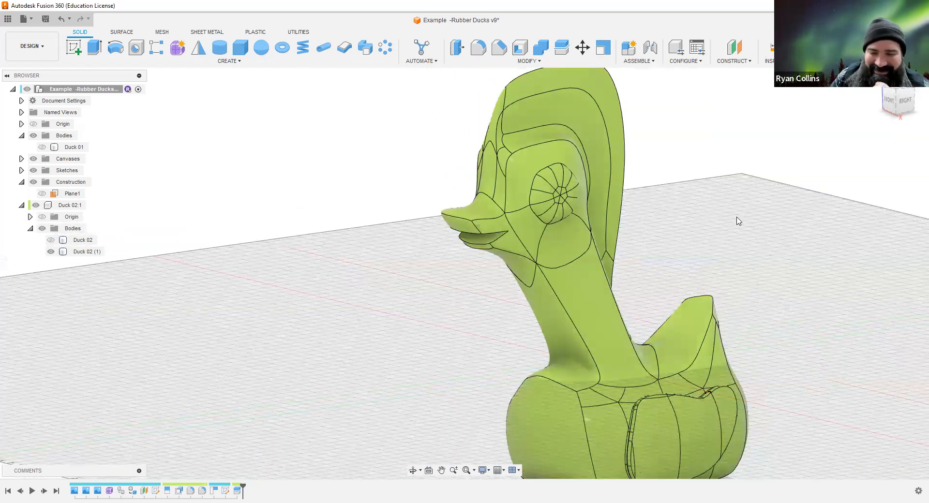
pyautogui.click(78, 251)
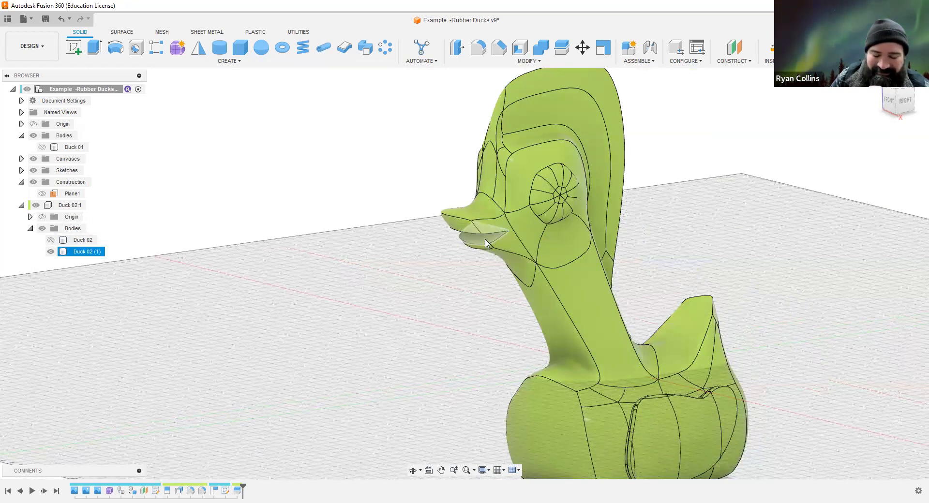
pyautogui.click(462, 297)
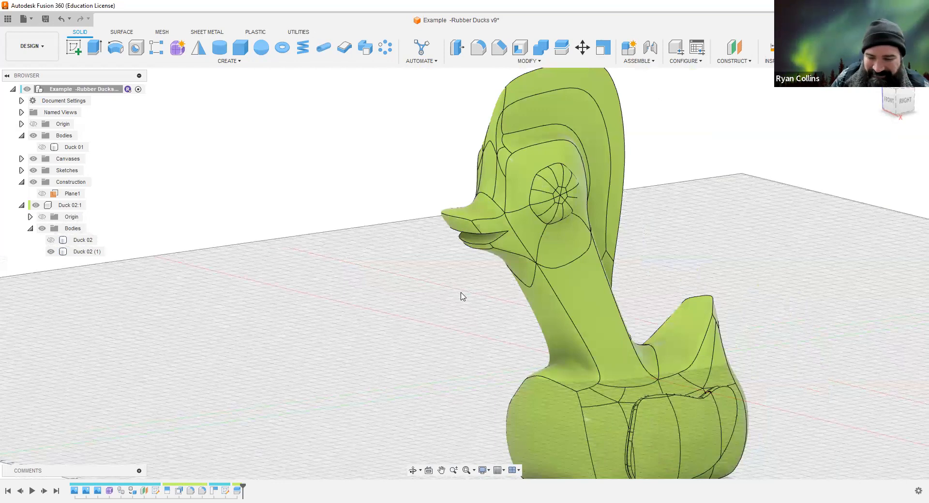
# Save the design with the version description "Split Face and Split Body".
pyautogui.hotkey('ctrl', 's')
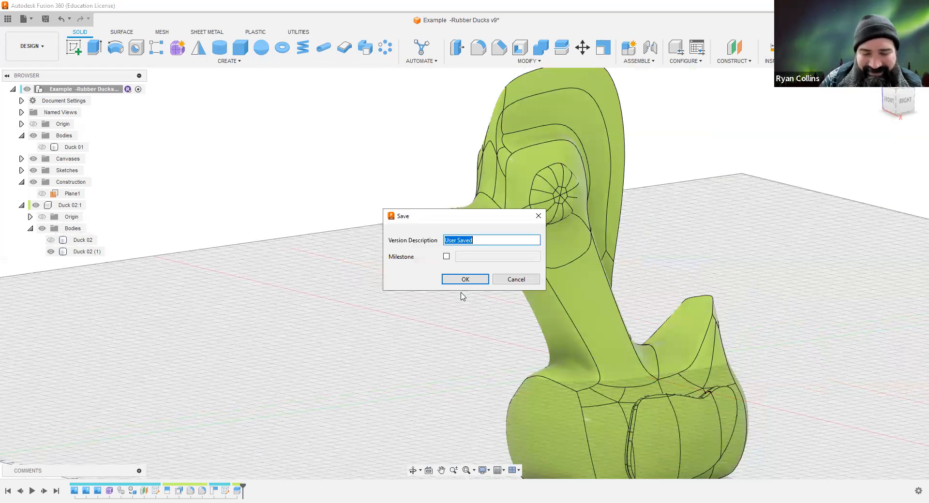
pyautogui.write('Split Face and Split Body')
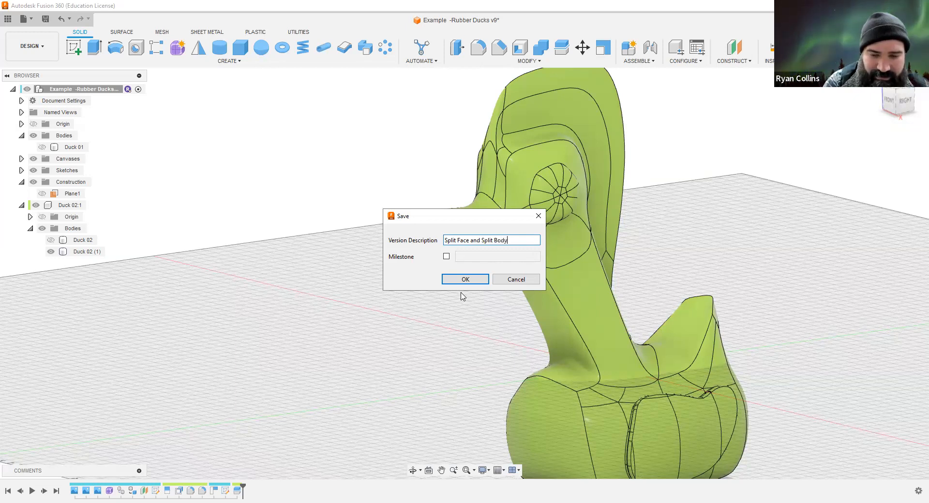
pyautogui.press('Return')
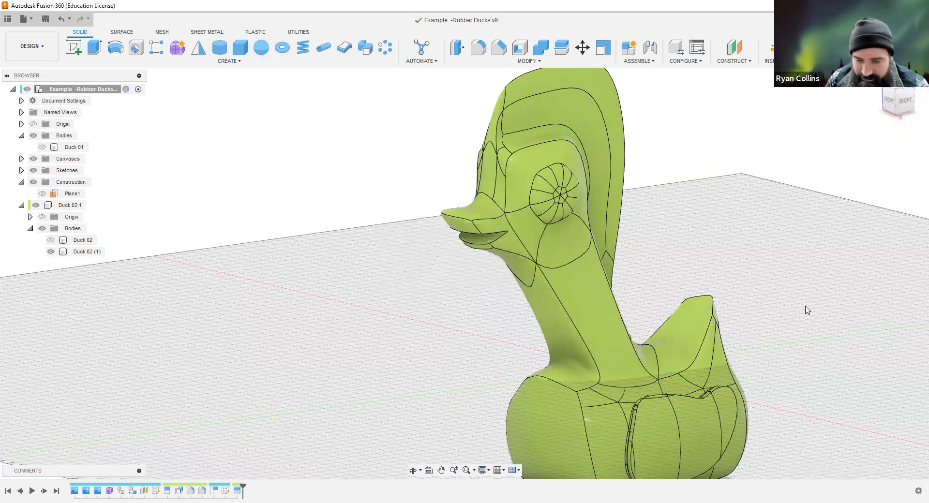
# Download the Paint - Enamel Glossy (Yellow) appearance and apply it to the whole duck body, Duck 02 (1), using the Bodies/Components target.
pyautogui.scroll(-3, 725, 238)
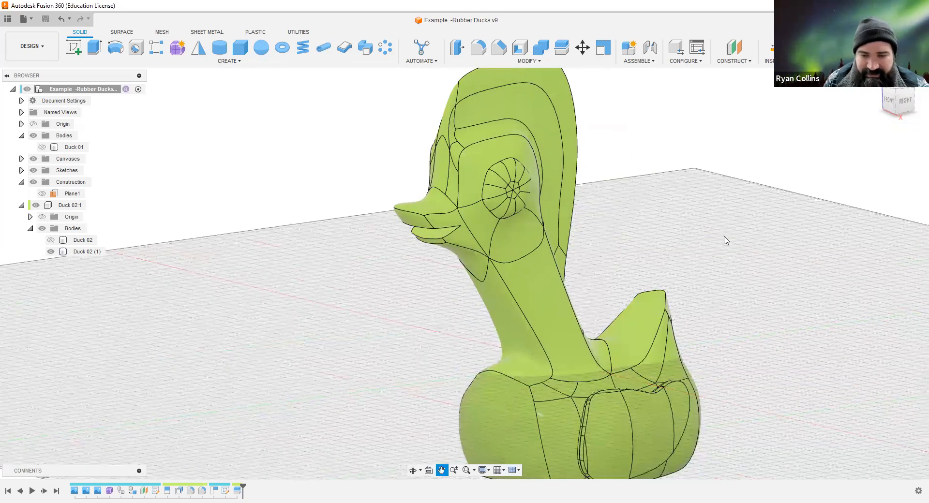
pyautogui.scroll(-2, 724, 245)
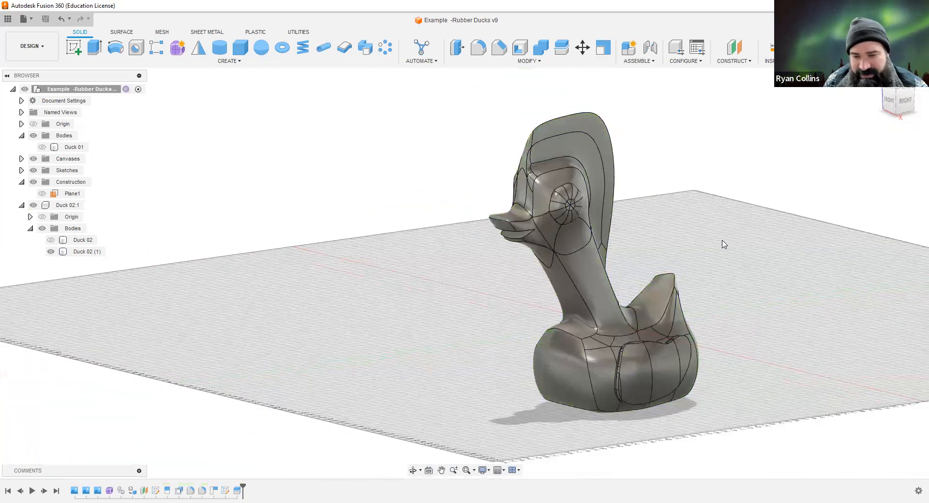
pyautogui.moveTo(752, 234); pyautogui.dragTo(668, 244, button='middle')
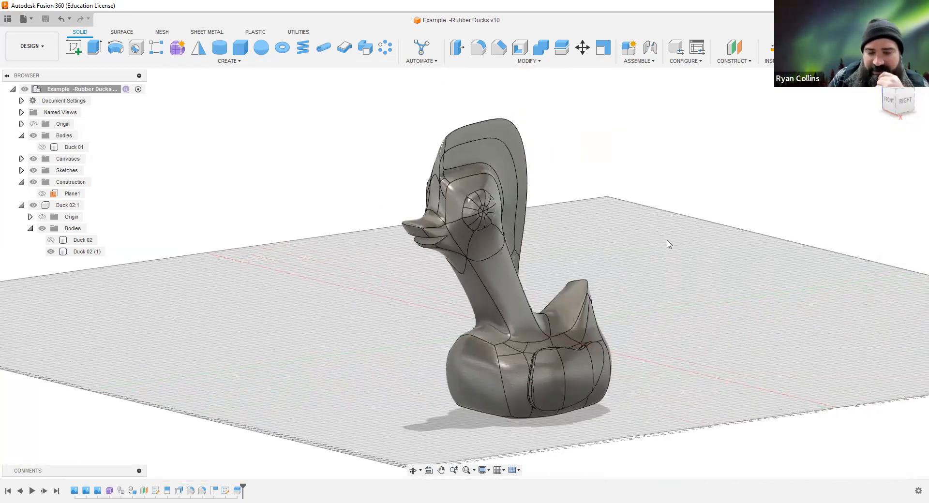
pyautogui.press('a')
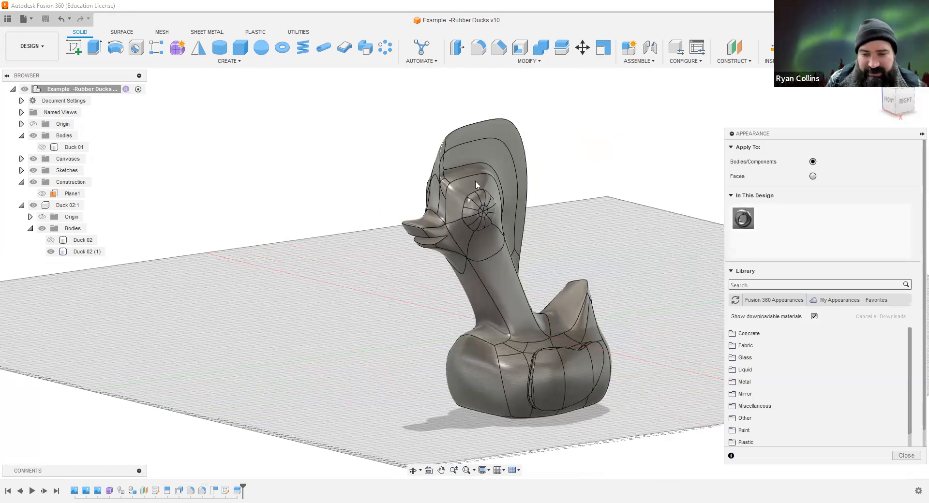
pyautogui.click(482, 233)
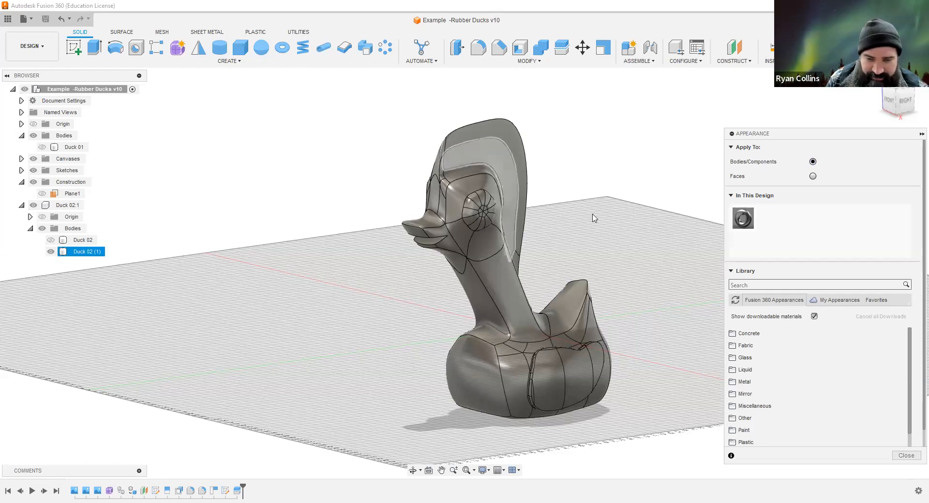
pyautogui.click(812, 162)
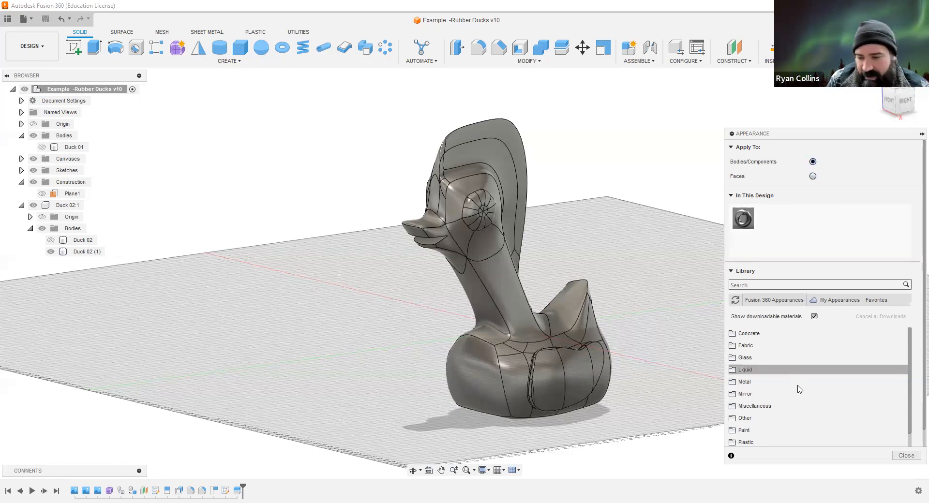
pyautogui.scroll(-3, 797, 407)
pyautogui.click(778, 378)
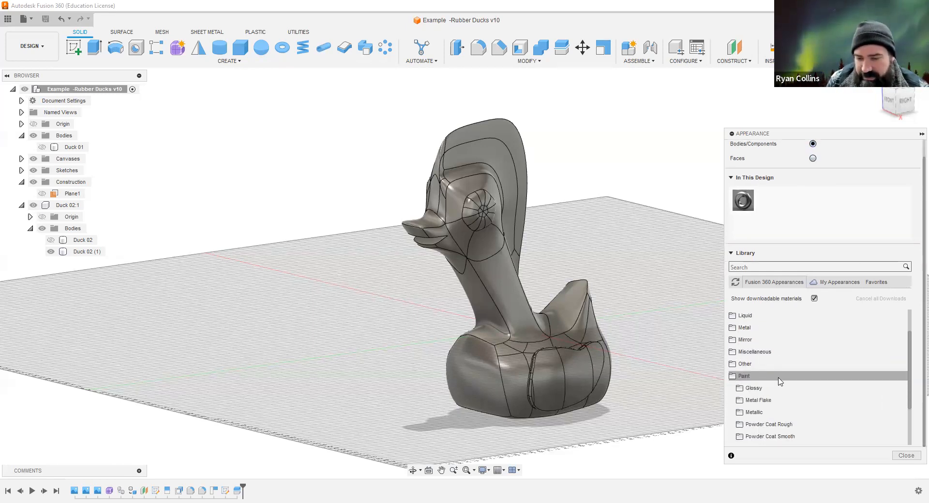
pyautogui.click(809, 388)
pyautogui.scroll(-3, 822, 384)
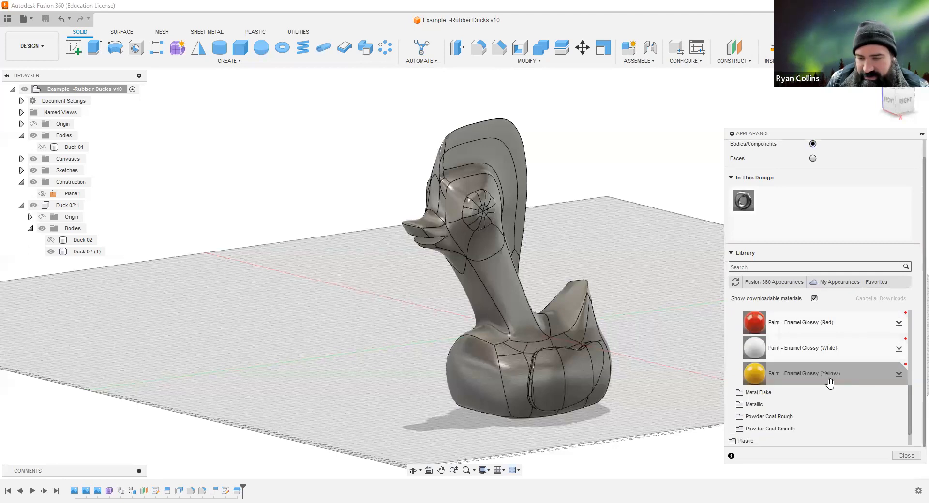
pyautogui.click(899, 374)
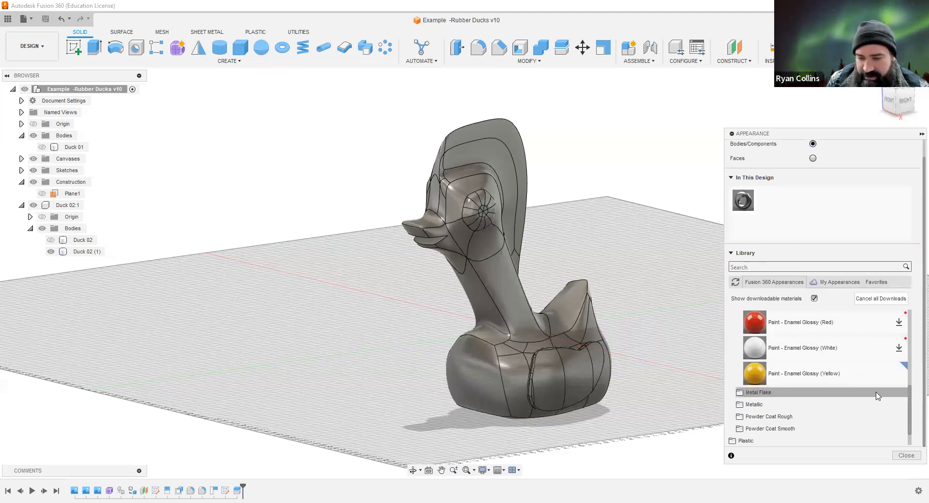
pyautogui.moveTo(767, 372); pyautogui.dragTo(534, 385)
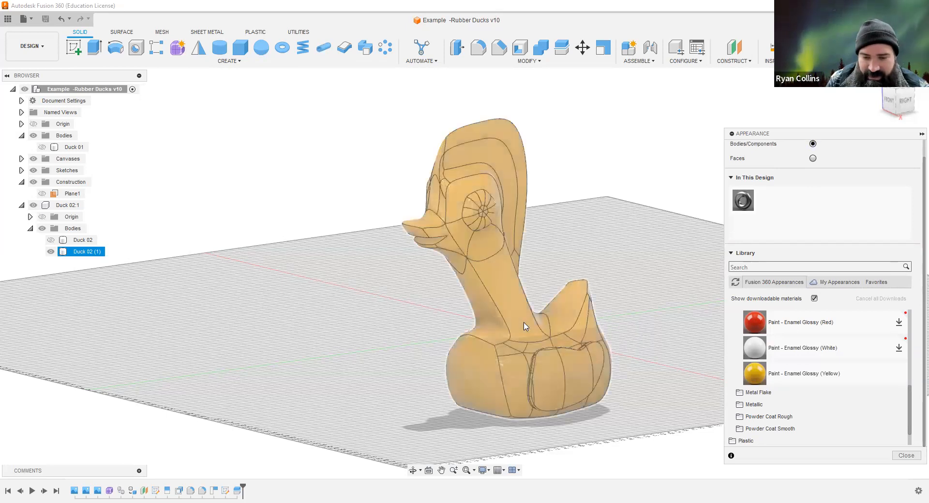
pyautogui.click(612, 268)
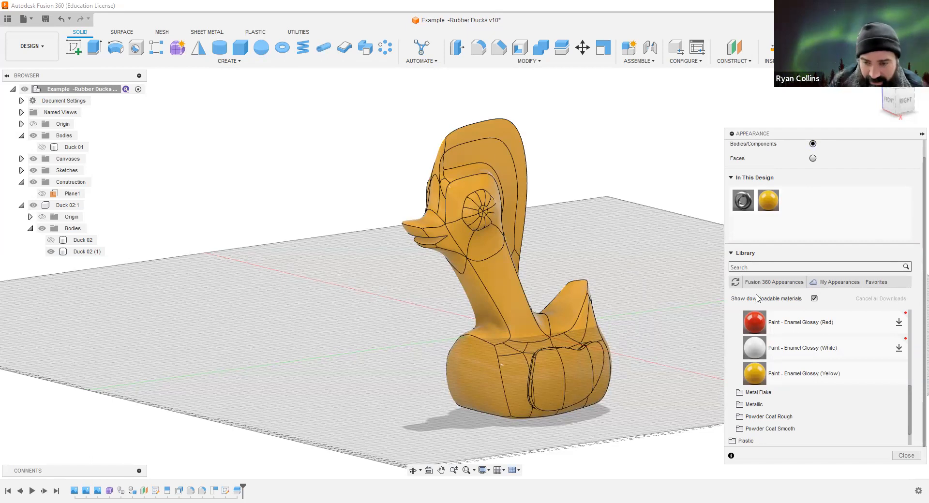
# Switch the appearance target to Faces, download Paint - Enamel Glossy (Red), and apply it to the face at the side of the beak.
pyautogui.click(434, 242)
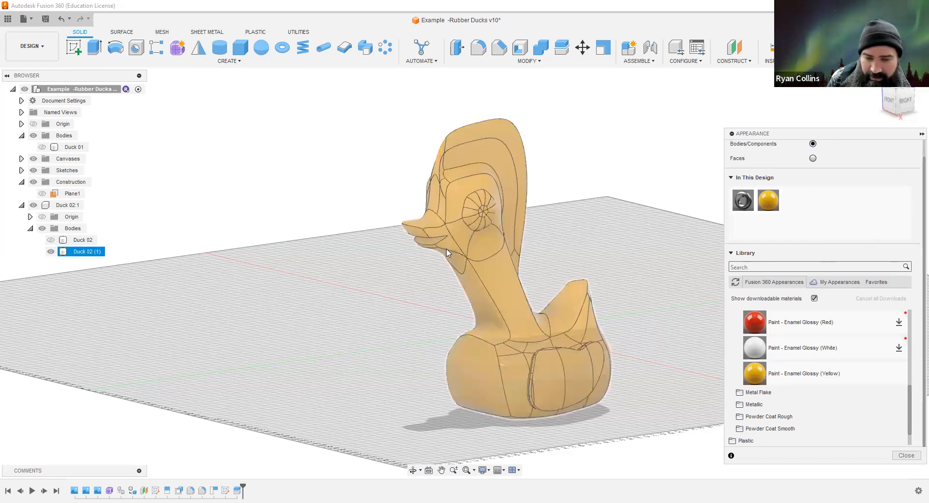
pyautogui.scroll(1, 445, 247)
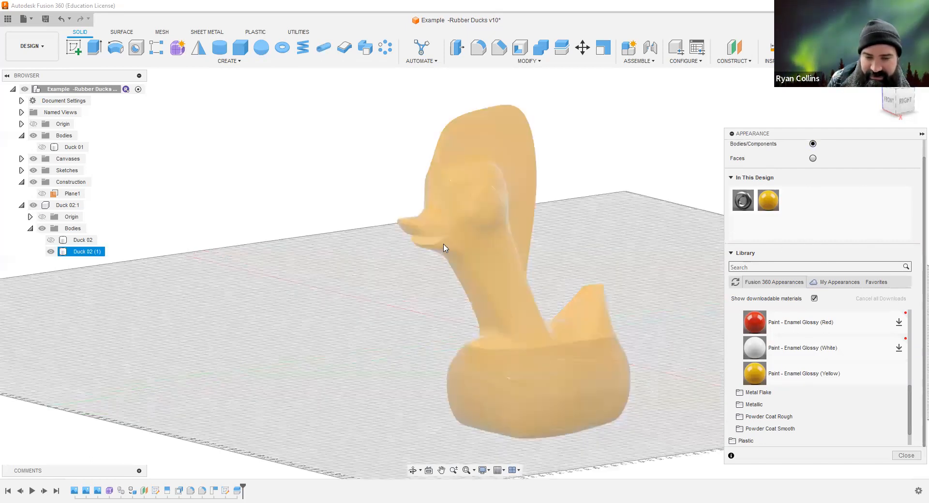
pyautogui.scroll(2, 445, 248)
pyautogui.click(328, 290)
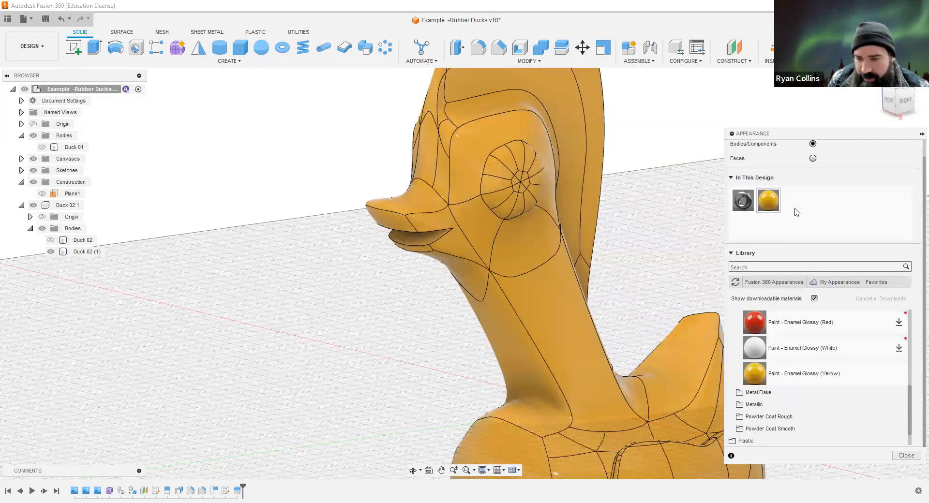
pyautogui.click(813, 159)
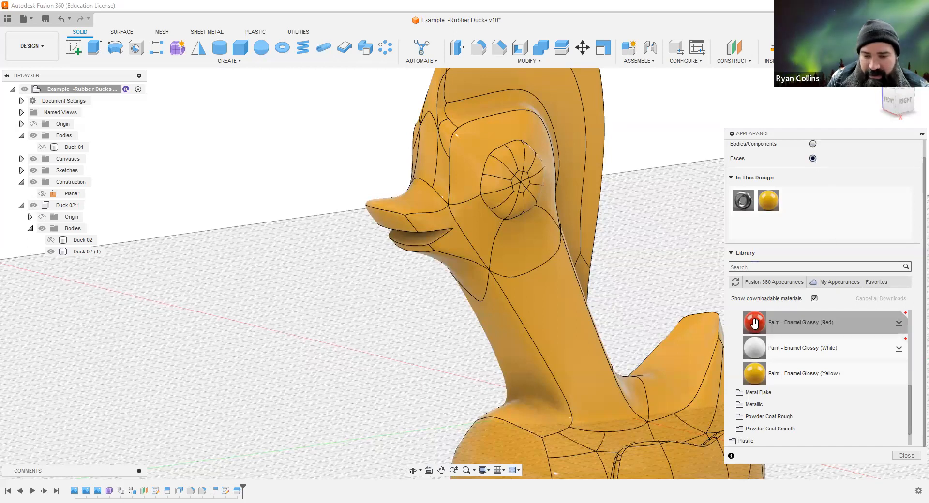
pyautogui.click(899, 322)
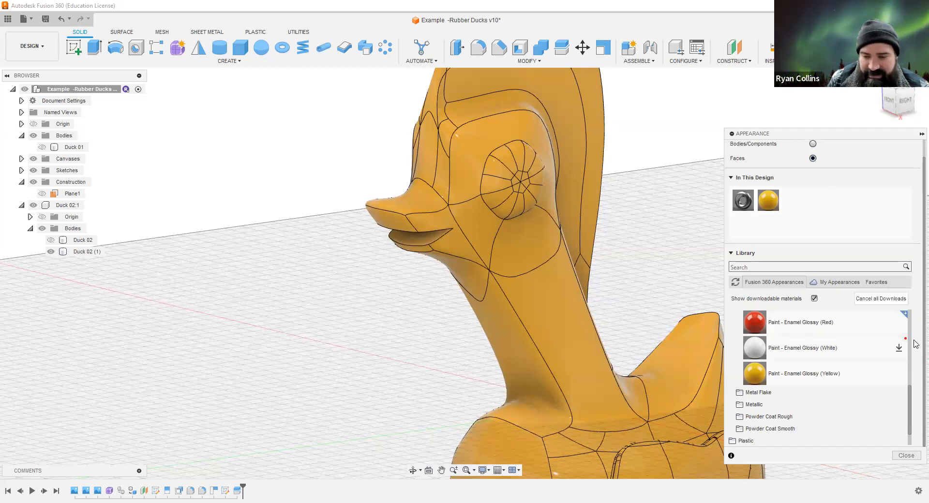
pyautogui.moveTo(761, 322)
pyautogui.mouseDown()
pyautogui.moveTo(813, 228)
pyautogui.moveTo(816, 199)
pyautogui.moveTo(451, 263)
pyautogui.moveTo(446, 247)
pyautogui.moveTo(443, 254)
pyautogui.mouseUp()
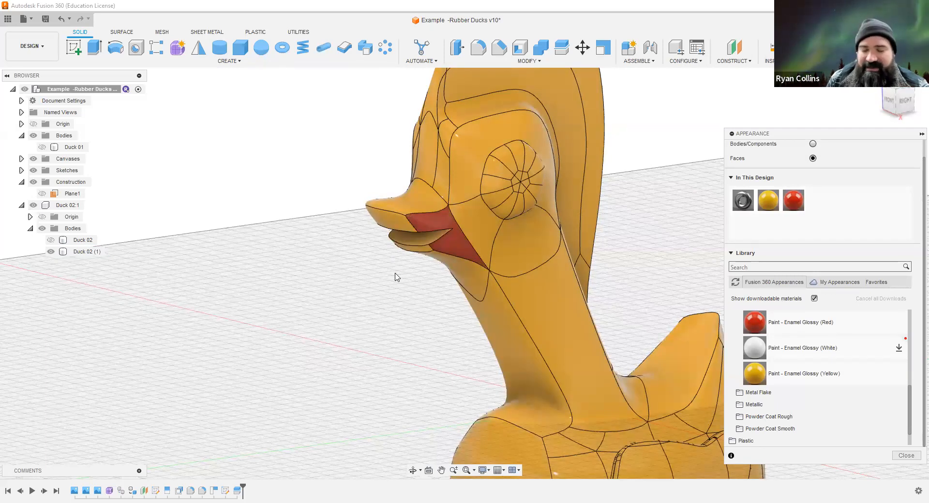
pyautogui.click(905, 101)
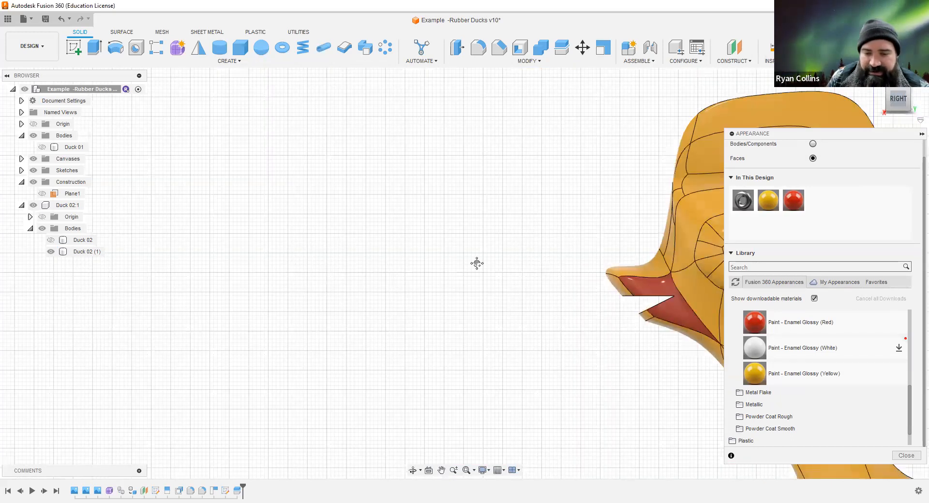
pyautogui.moveTo(425, 150); pyautogui.dragTo(367, 373)
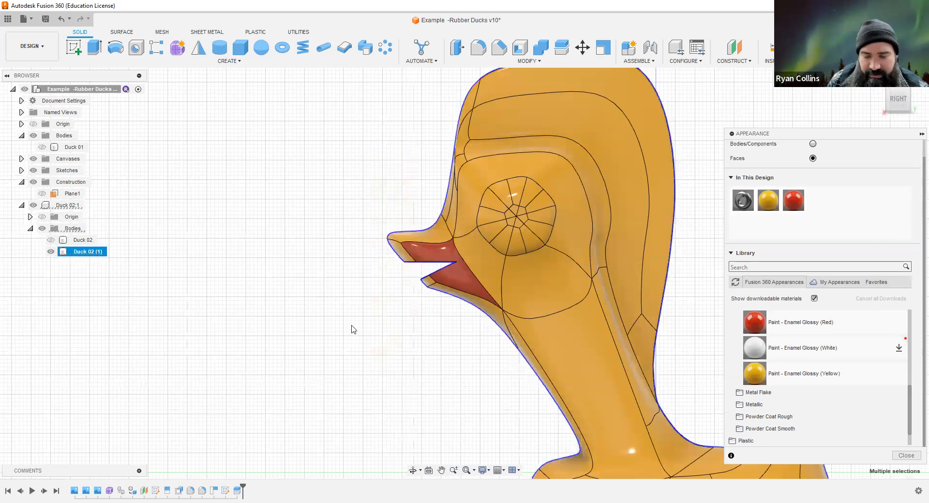
pyautogui.click(433, 236)
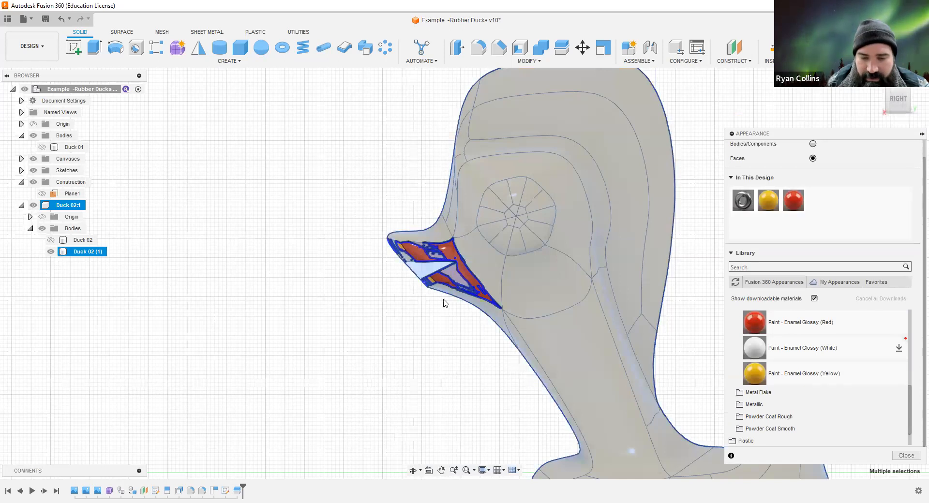
pyautogui.moveTo(354, 315)
pyautogui.keyDown('shift'); pyautogui.mouseDown(button='middle')
pyautogui.moveTo(382, 325)
pyautogui.moveTo(371, 357)
pyautogui.mouseUp(button='middle'); pyautogui.keyUp('shift')
pyautogui.press('Escape')
pyautogui.click(366, 357)
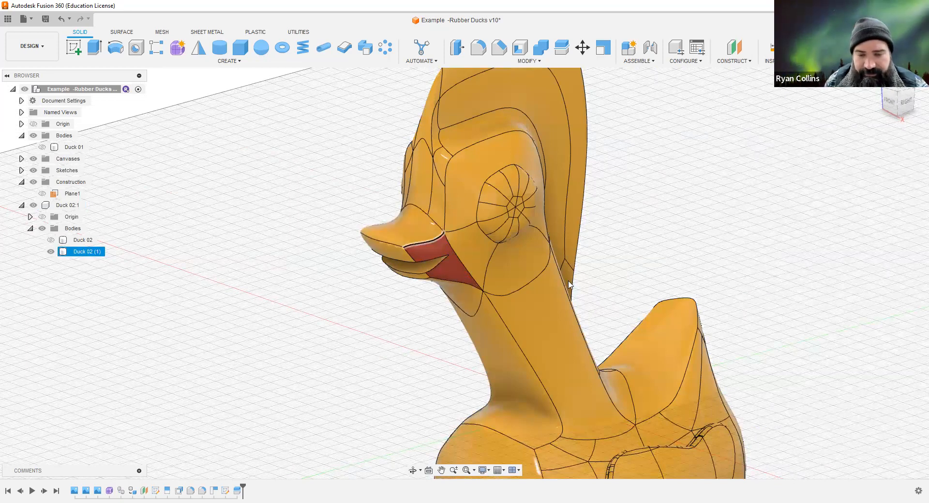
# Select the outer faces of the upper and lower beak on both sides, including the chin, and apply Paint - Enamel Glossy (Red) to them.
pyautogui.click(904, 103)
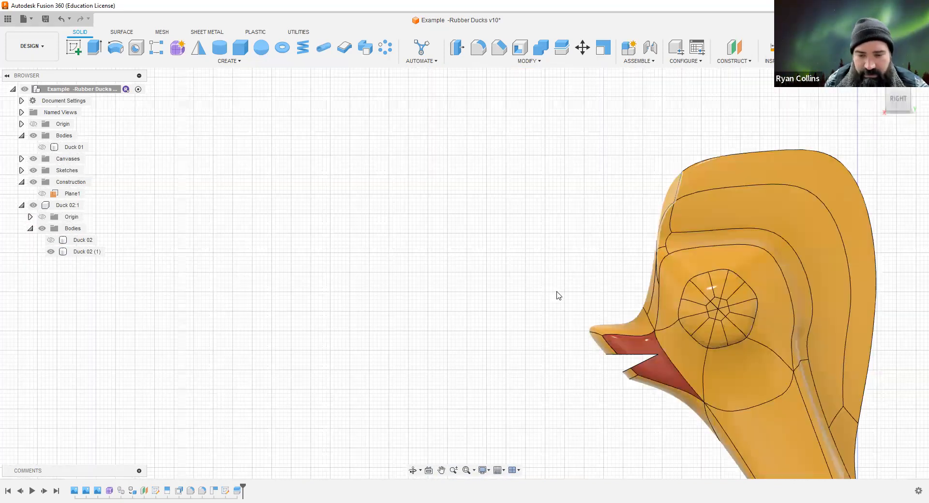
pyautogui.moveTo(510, 223); pyautogui.dragTo(450, 386)
pyautogui.click(489, 244)
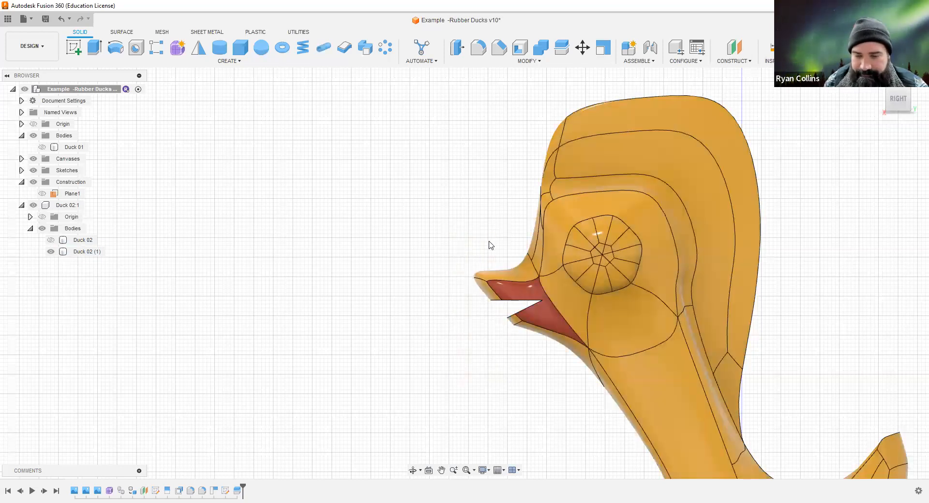
pyautogui.press('a')
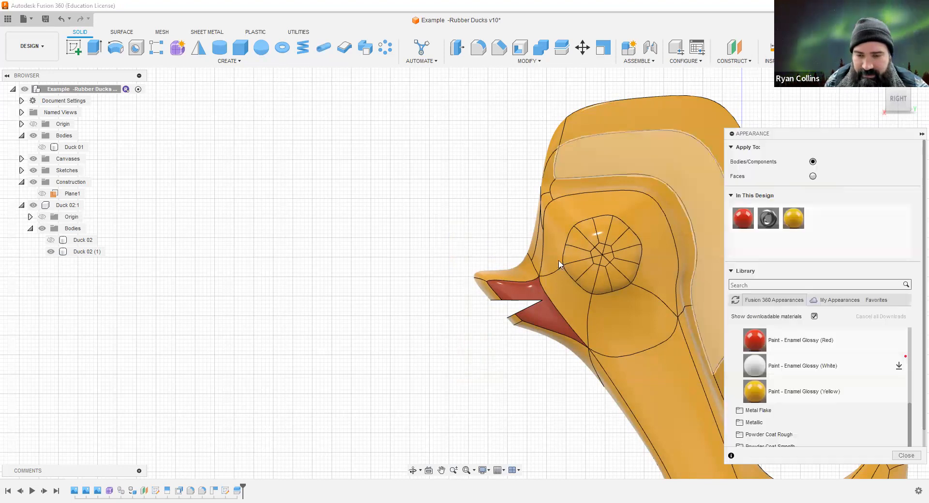
pyautogui.click(486, 292)
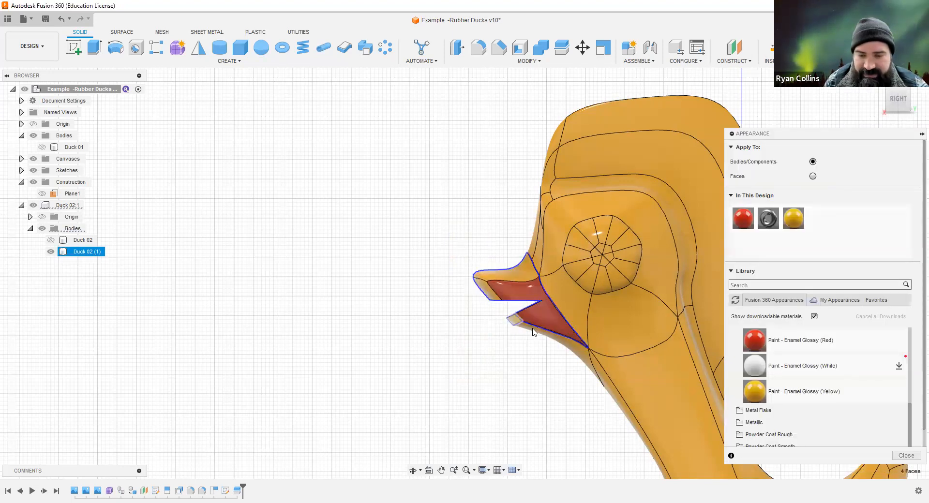
pyautogui.click(558, 342)
pyautogui.click(572, 349)
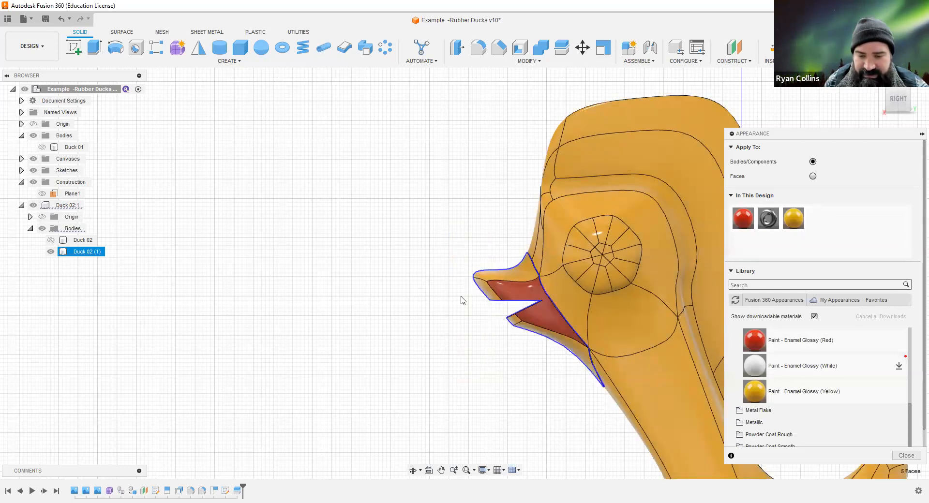
pyautogui.keyDown('shift'); pyautogui.moveTo(456, 290); pyautogui.dragTo(523, 327, button='middle'); pyautogui.keyUp('shift')
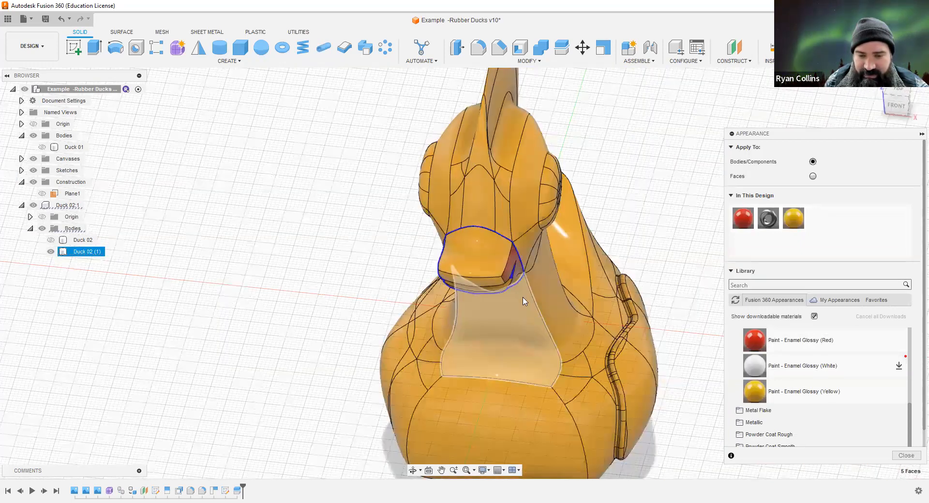
pyautogui.keyDown('shift'); pyautogui.moveTo(546, 290); pyautogui.dragTo(610, 293, button='middle'); pyautogui.keyUp('shift')
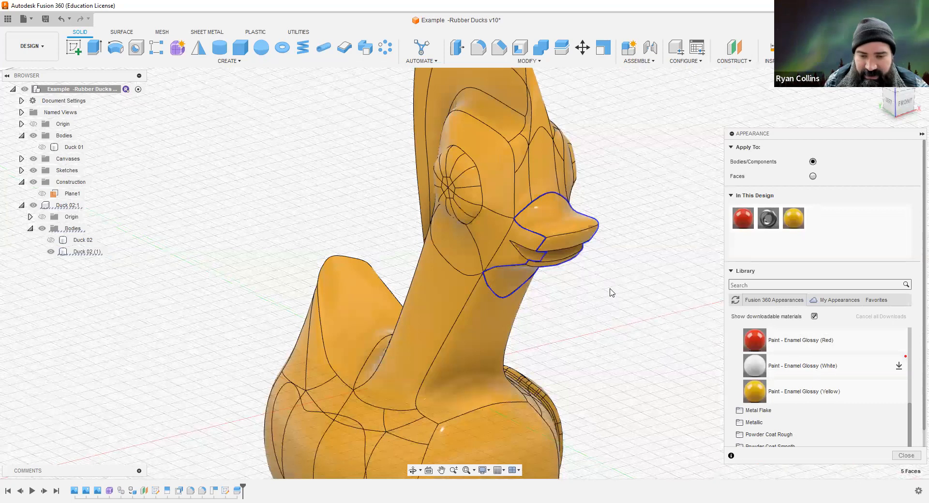
pyautogui.click(530, 242)
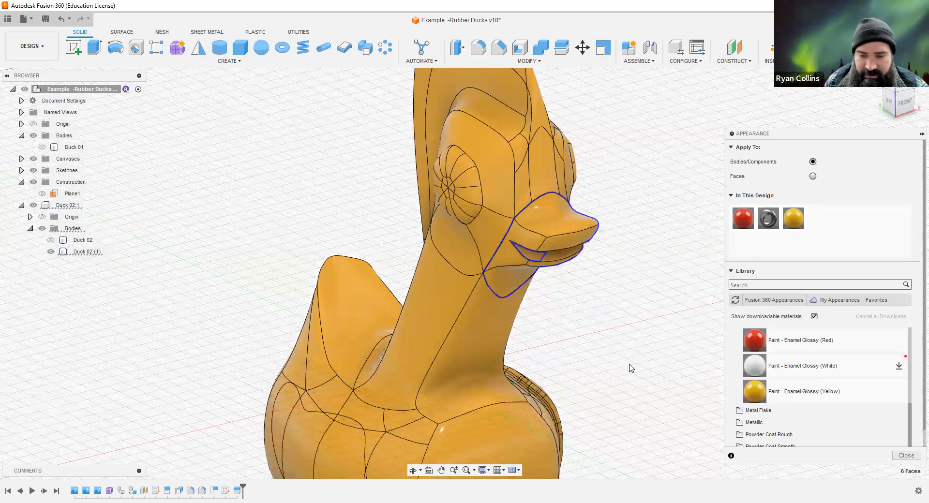
pyautogui.scroll(3, 575, 288)
pyautogui.keyDown('shift'); pyautogui.moveTo(575, 288); pyautogui.dragTo(605, 285, button='middle'); pyautogui.keyUp('shift')
pyautogui.scroll(3, 607, 286)
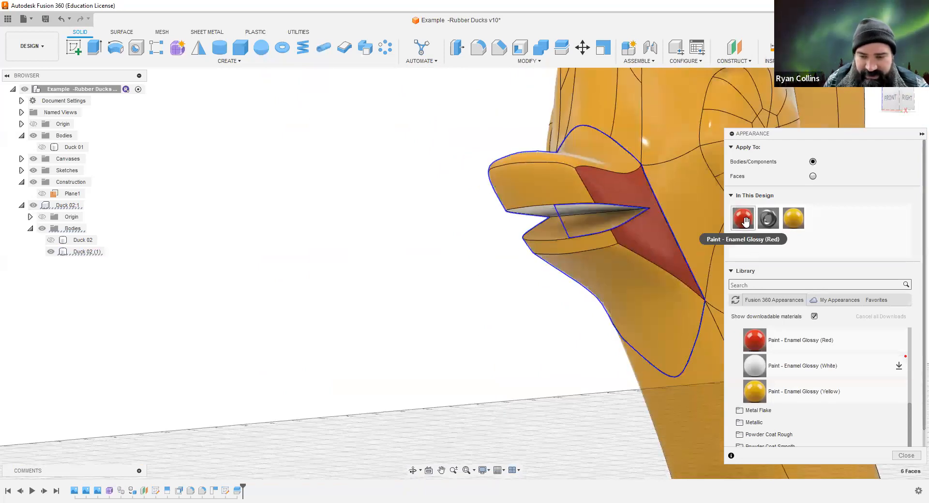
pyautogui.moveTo(669, 257); pyautogui.dragTo(623, 276)
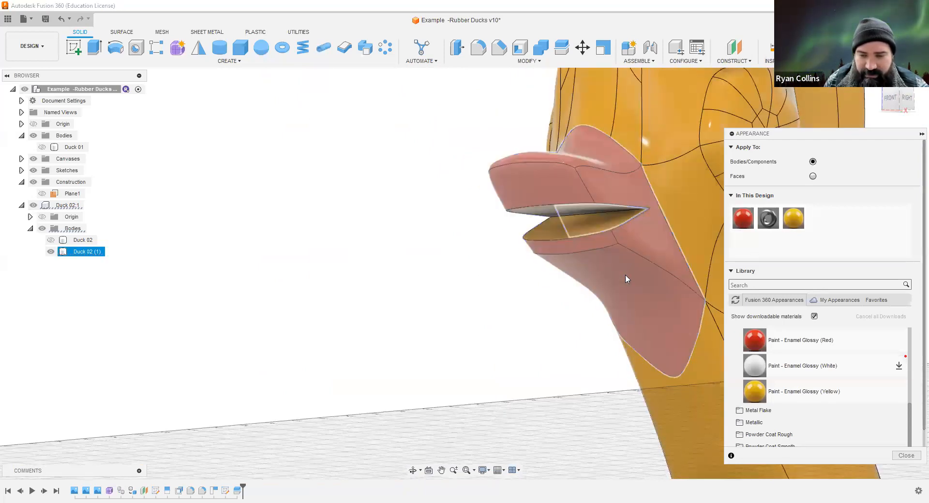
# Try to apply Paint - Enamel Glossy (White) to the duck's eye with the Bodies/Components target, keeping the existing appearances.
pyautogui.moveTo(405, 307)
pyautogui.keyDown('shift'); pyautogui.mouseDown(button='middle')
pyautogui.moveTo(498, 318)
pyautogui.moveTo(411, 321)
pyautogui.mouseUp(button='middle'); pyautogui.keyUp('shift')
pyautogui.moveTo(608, 325); pyautogui.dragTo(423, 319, button='middle')
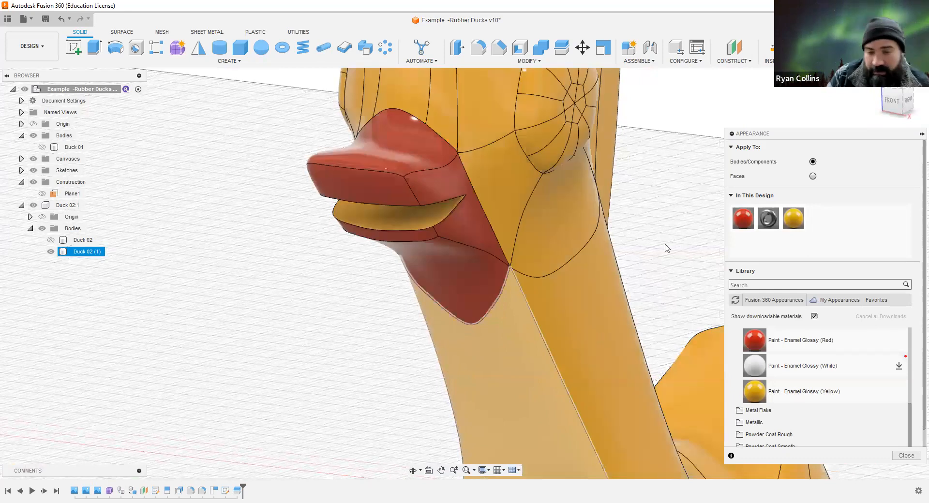
pyautogui.scroll(-3, 613, 265)
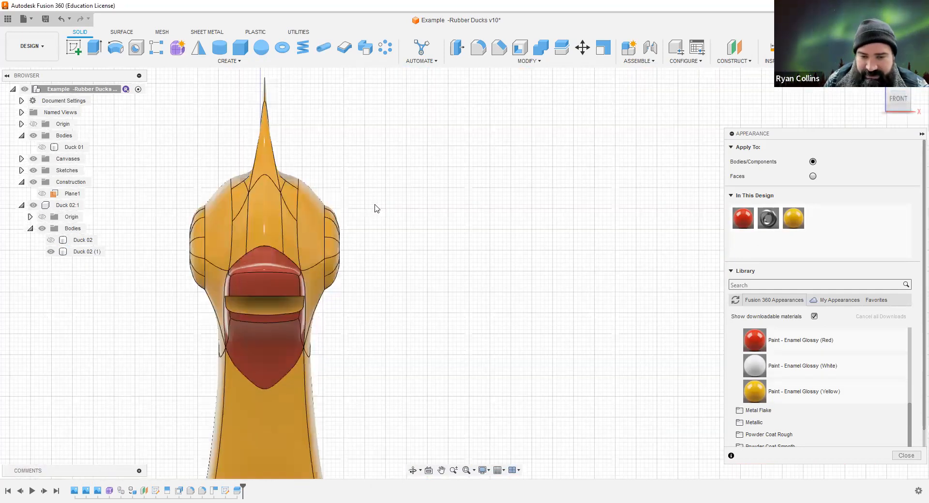
pyautogui.moveTo(375, 205); pyautogui.dragTo(332, 308)
pyautogui.keyDown('shift'); pyautogui.moveTo(426, 254); pyautogui.dragTo(403, 265, button='middle'); pyautogui.keyUp('shift')
pyautogui.moveTo(773, 395); pyautogui.dragTo(335, 238)
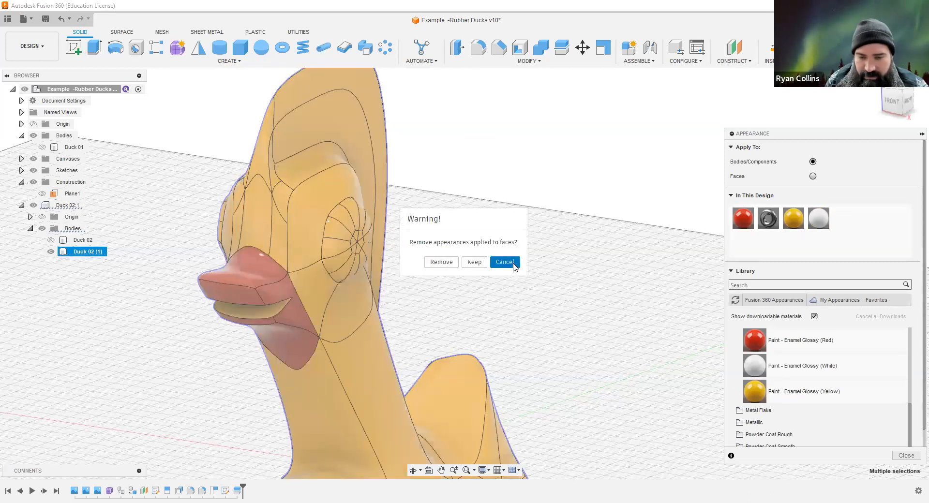
pyautogui.click(428, 261)
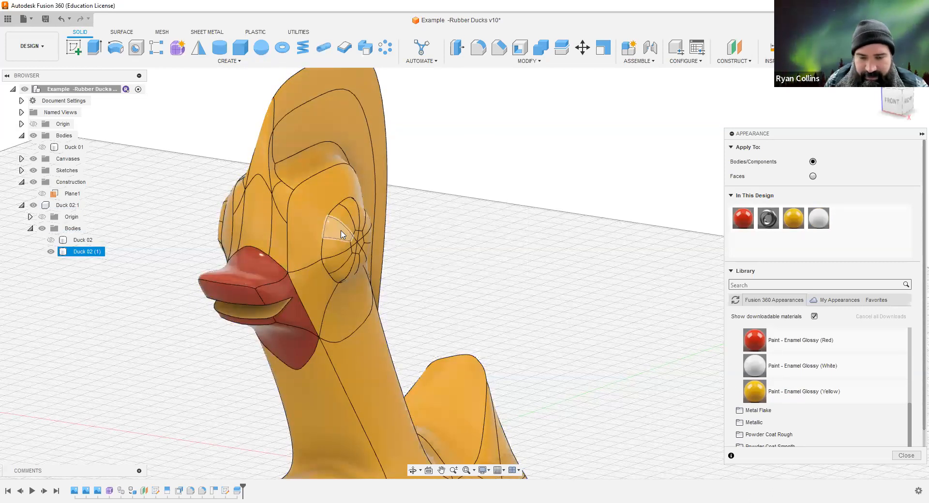
# Select all the faces of the duck's eye and try to apply Paint - Enamel Glossy (White) with the Bodies/Components target.
pyautogui.click(341, 234)
pyautogui.scroll(3, 348, 231)
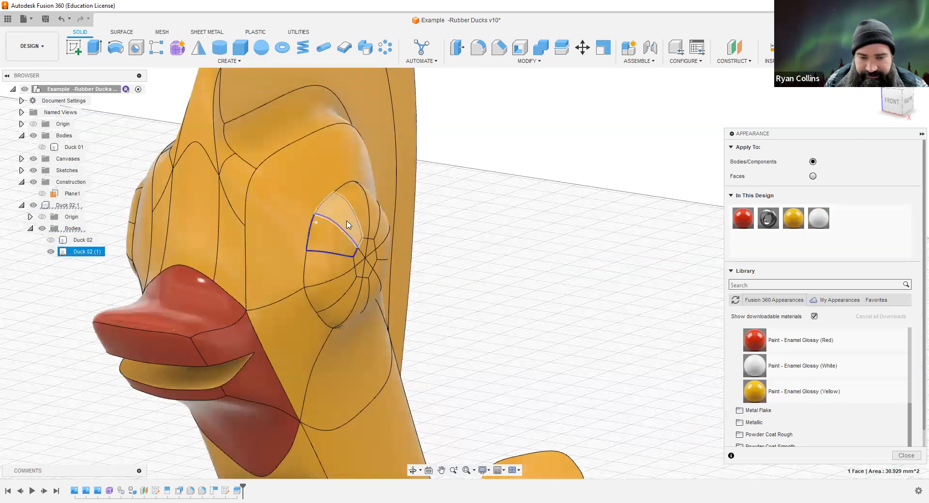
pyautogui.keyDown('shift'); pyautogui.click(358, 216); pyautogui.keyUp('shift')
pyautogui.keyDown('shift'); pyautogui.click(381, 217); pyautogui.keyUp('shift')
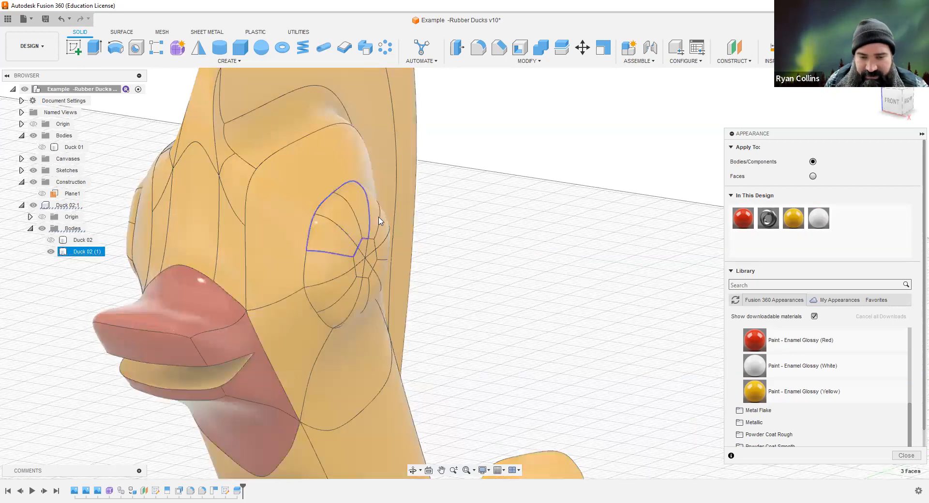
pyautogui.keyDown('shift'); pyautogui.click(383, 236); pyautogui.keyUp('shift')
pyautogui.keyDown('shift'); pyautogui.click(387, 251); pyautogui.keyUp('shift')
pyautogui.keyDown('shift'); pyautogui.click(385, 274); pyautogui.keyUp('shift')
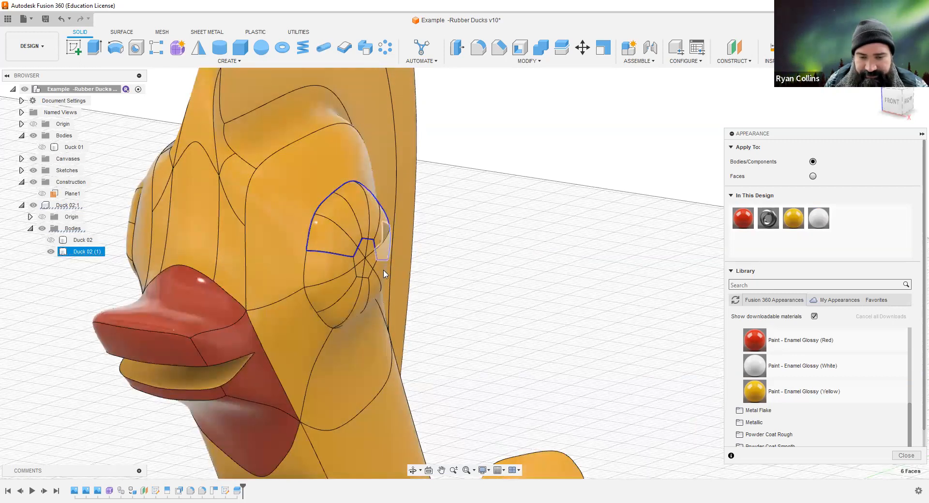
pyautogui.keyDown('shift'); pyautogui.click(378, 286); pyautogui.keyUp('shift')
pyautogui.keyDown('shift'); pyautogui.click(367, 293); pyautogui.keyUp('shift')
pyautogui.keyDown('shift'); pyautogui.click(349, 298); pyautogui.keyUp('shift')
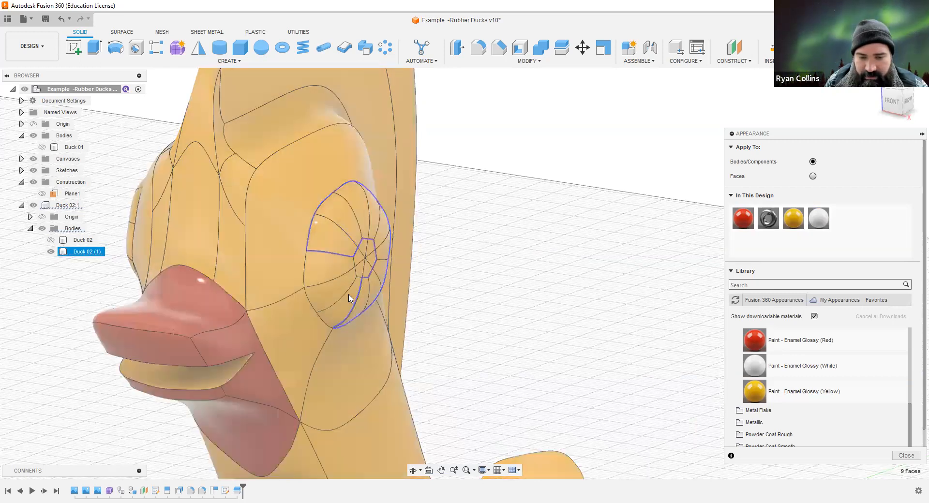
pyautogui.keyDown('shift'); pyautogui.click(327, 269); pyautogui.keyUp('shift')
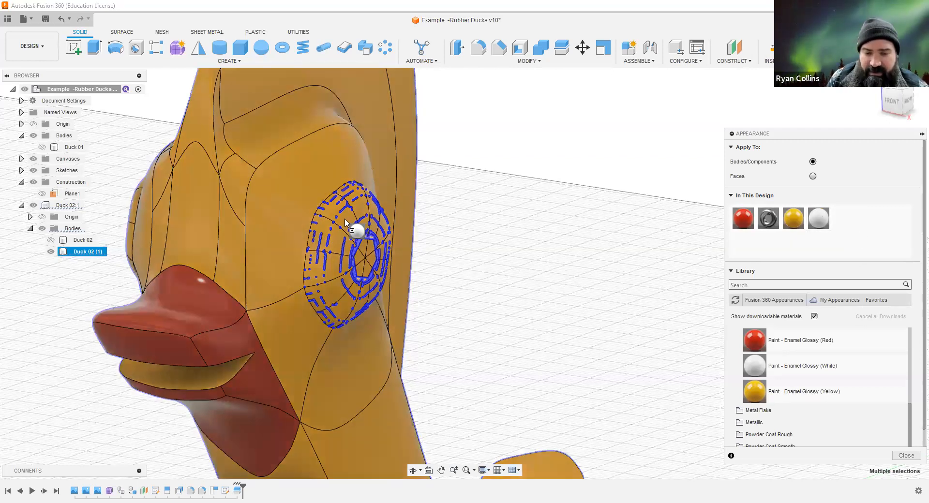
pyautogui.moveTo(345, 223); pyautogui.dragTo(346, 224)
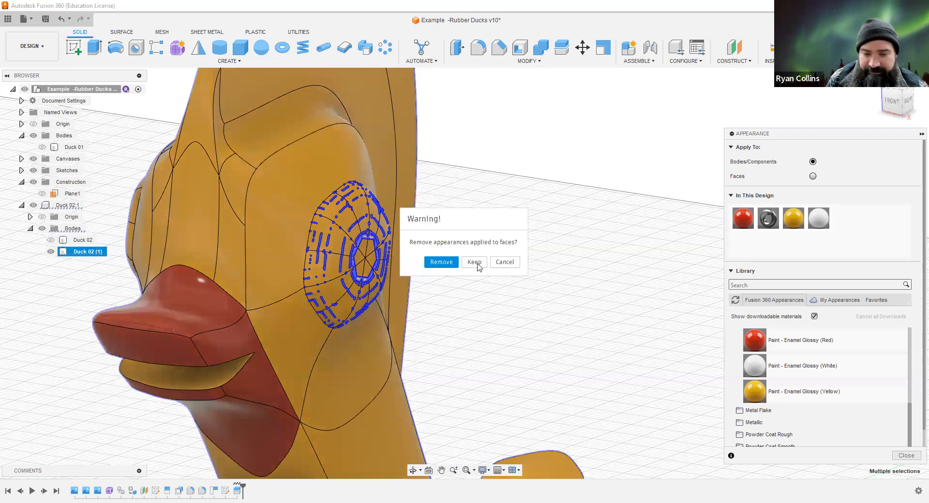
pyautogui.click(441, 262)
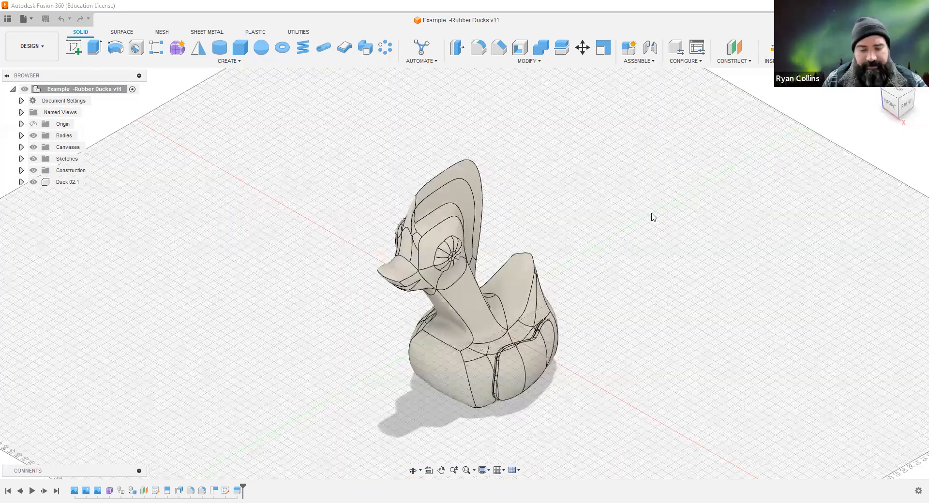
# Apply Paint - Enamel Glossy (Yellow) to the whole duck with the Bodies/Components target.
pyautogui.keyDown('shift'); pyautogui.moveTo(681, 311); pyautogui.dragTo(683, 297, button='middle'); pyautogui.keyUp('shift')
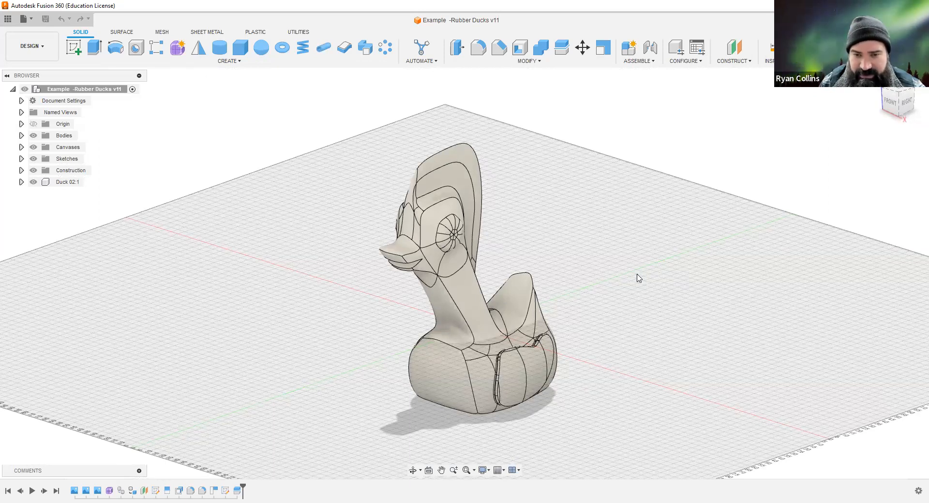
pyautogui.press('a')
pyautogui.moveTo(818, 218); pyautogui.dragTo(450, 240)
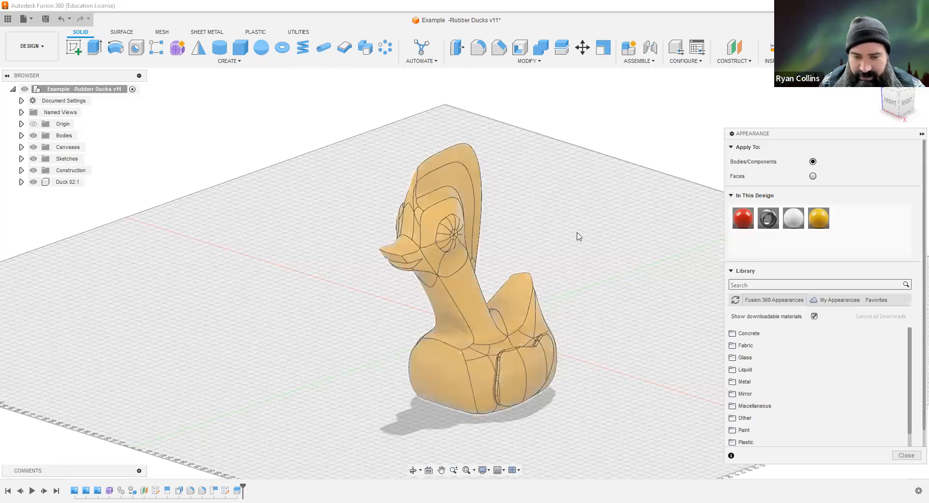
pyautogui.moveTo(583, 234)
pyautogui.keyDown('shift'); pyautogui.mouseDown(button='middle')
pyautogui.moveTo(616, 187)
pyautogui.moveTo(677, 159)
pyautogui.mouseUp(button='middle'); pyautogui.keyUp('shift')
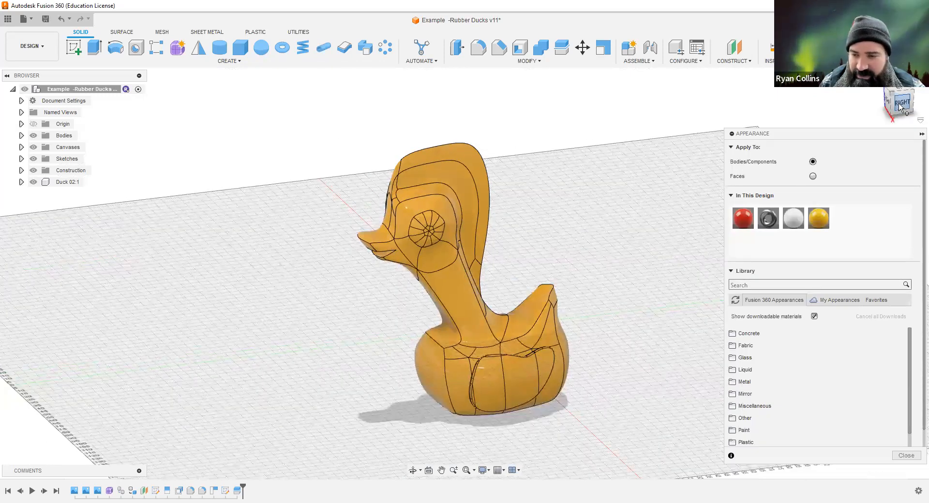
pyautogui.moveTo(399, 188); pyautogui.dragTo(335, 337)
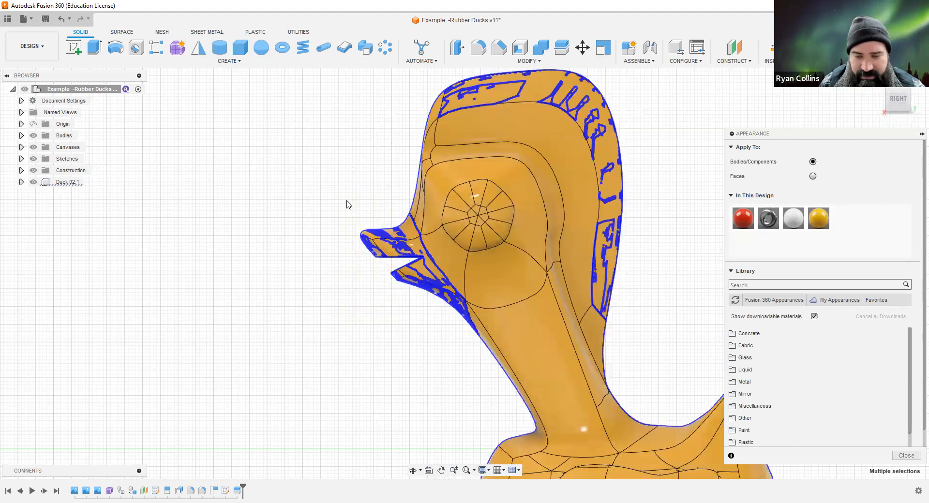
pyautogui.press('Escape')
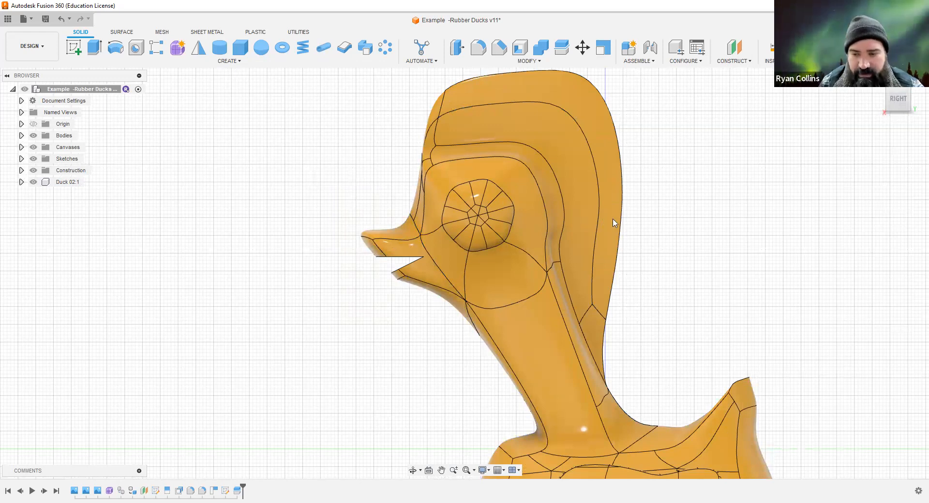
# Select the outer beak faces and try to apply Paint - Enamel Glossy (Red) to them with the Bodies/Components target.
pyautogui.press('a')
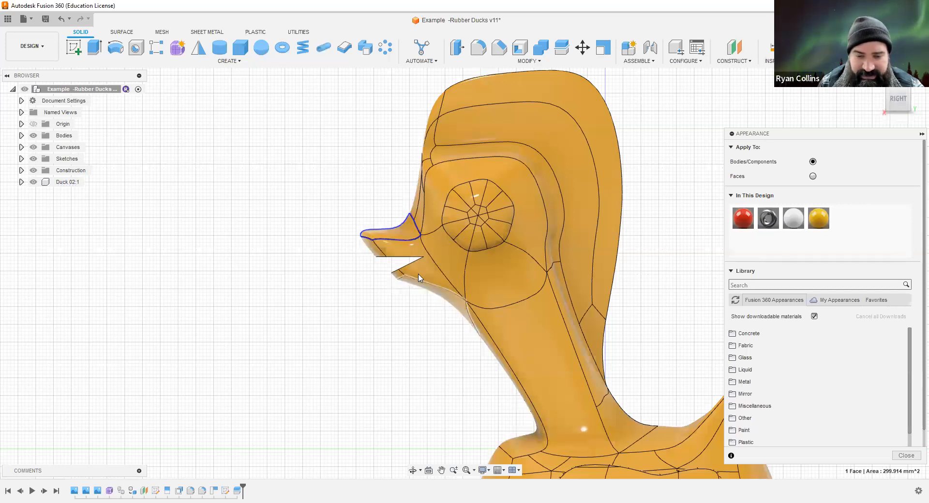
pyautogui.click(385, 253)
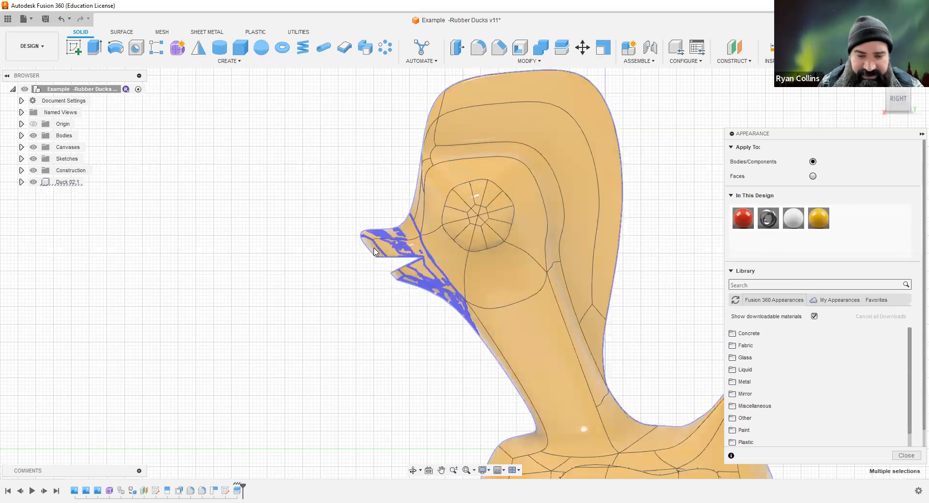
pyautogui.keyDown('shift'); pyautogui.moveTo(372, 264); pyautogui.dragTo(379, 280, button='middle'); pyautogui.keyUp('shift')
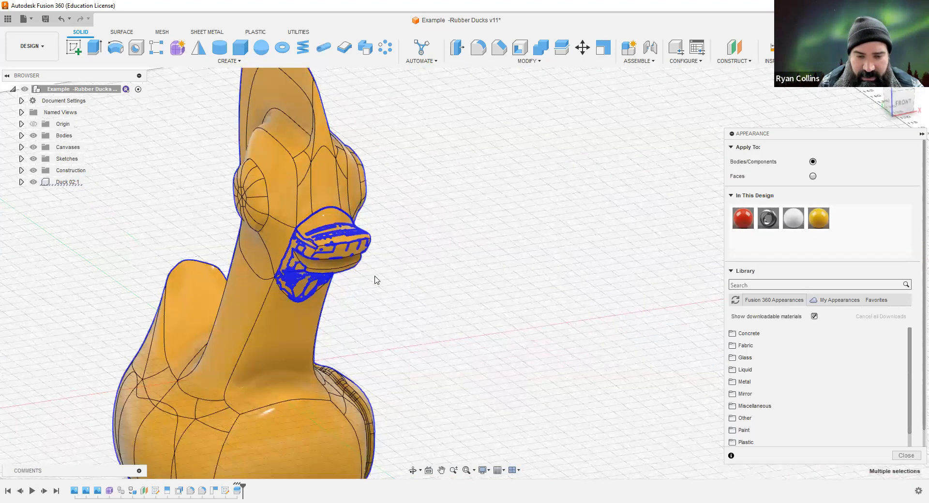
pyautogui.keyDown('shift'); pyautogui.moveTo(374, 262); pyautogui.dragTo(351, 276, button='middle'); pyautogui.keyUp('shift')
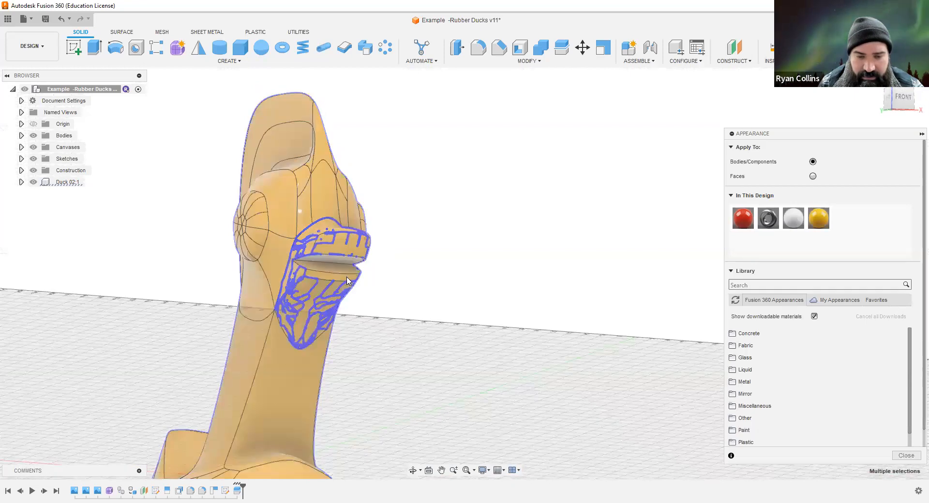
pyautogui.scroll(4, 347, 279)
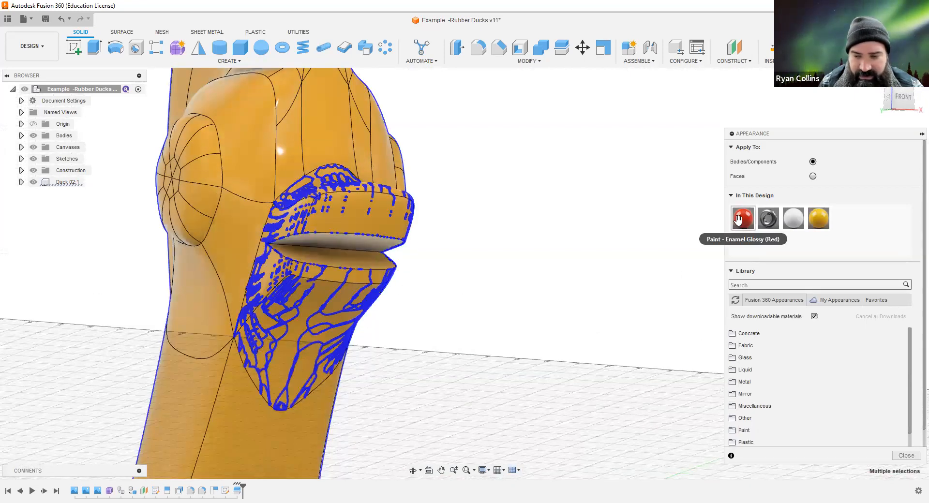
pyautogui.moveTo(737, 220); pyautogui.dragTo(364, 221)
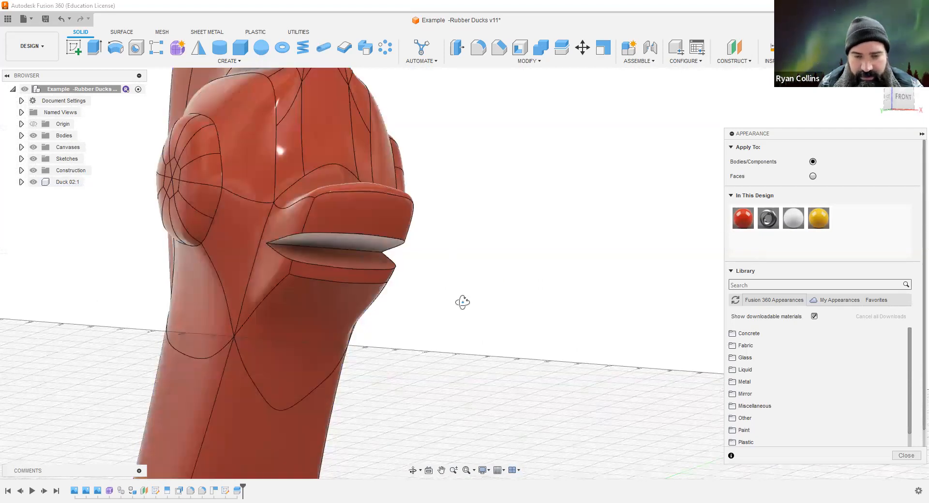
# Reapply Paint - Enamel Glossy (Yellow) to the whole duck and switch the appearance target to Faces.
pyautogui.keyDown('shift'); pyautogui.moveTo(463, 303); pyautogui.dragTo(456, 307, button='middle'); pyautogui.keyUp('shift')
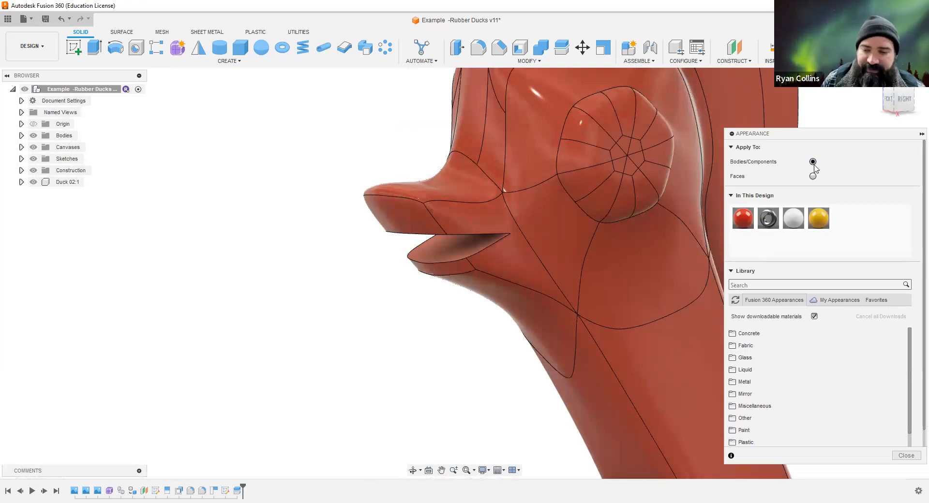
pyautogui.moveTo(818, 219); pyautogui.dragTo(653, 212)
pyautogui.click(813, 176)
# Select the upper, lower and side beak faces and the chin, and try to apply Paint - Enamel Glossy (Red) with the Faces target.
pyautogui.moveTo(336, 201); pyautogui.dragTo(229, 181, button='middle')
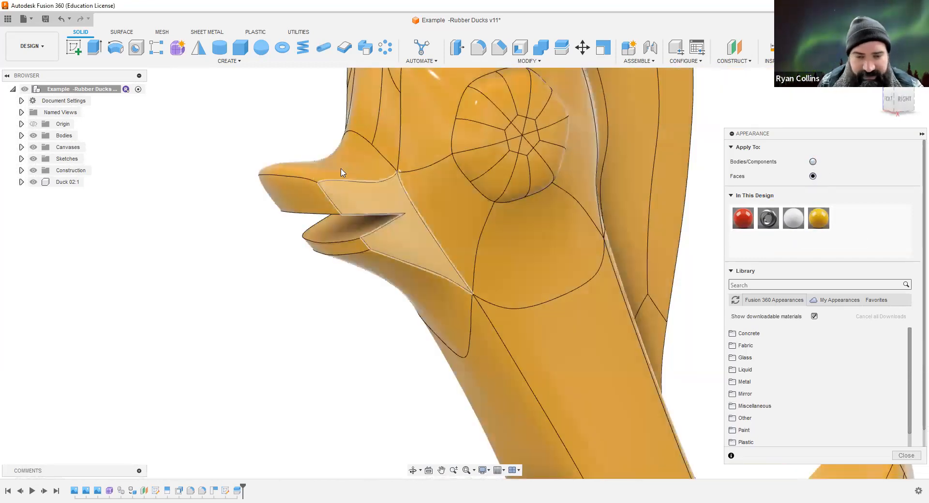
pyautogui.click(355, 201)
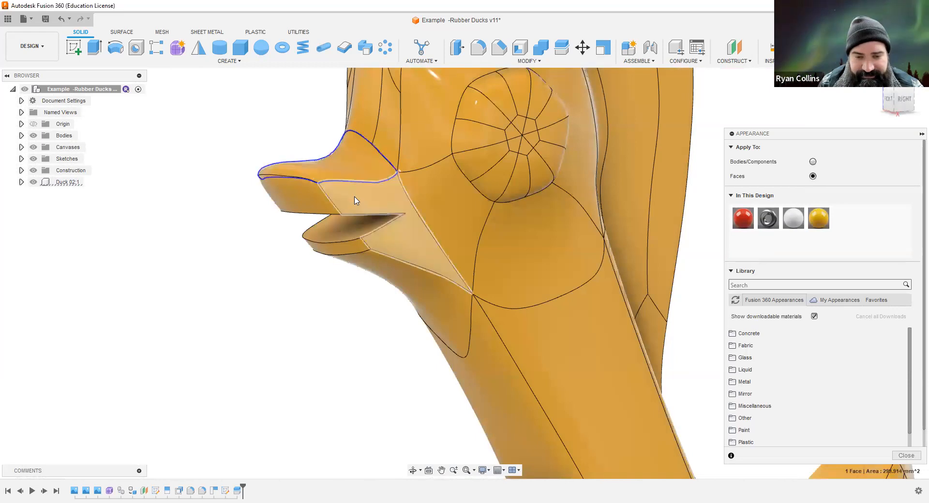
pyautogui.keyDown('ctrl'); pyautogui.click(341, 249); pyautogui.keyUp('ctrl')
pyautogui.keyDown('ctrl'); pyautogui.click(388, 278); pyautogui.keyUp('ctrl')
pyautogui.keyDown('shift'); pyautogui.moveTo(374, 284); pyautogui.dragTo(409, 206, button='middle'); pyautogui.keyUp('shift')
pyautogui.keyDown('ctrl'); pyautogui.click(406, 201); pyautogui.keyUp('ctrl')
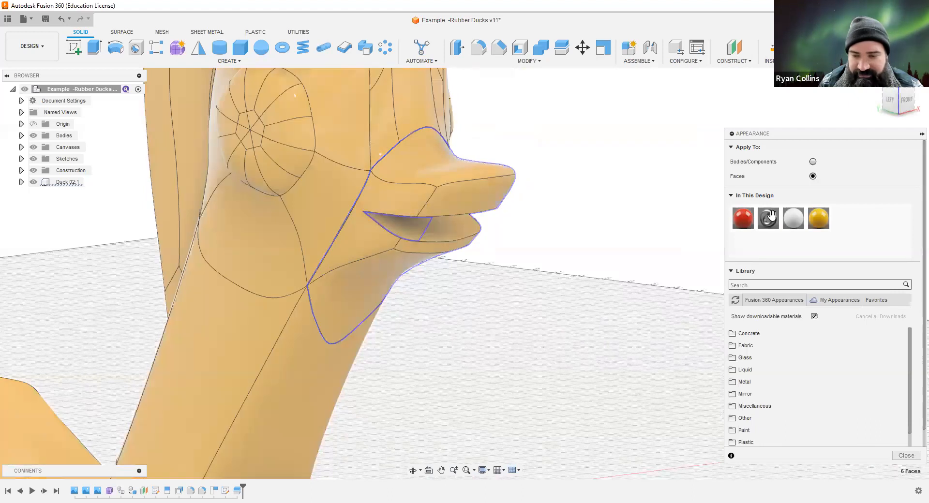
pyautogui.moveTo(744, 221); pyautogui.dragTo(455, 194)
pyautogui.click(523, 276)
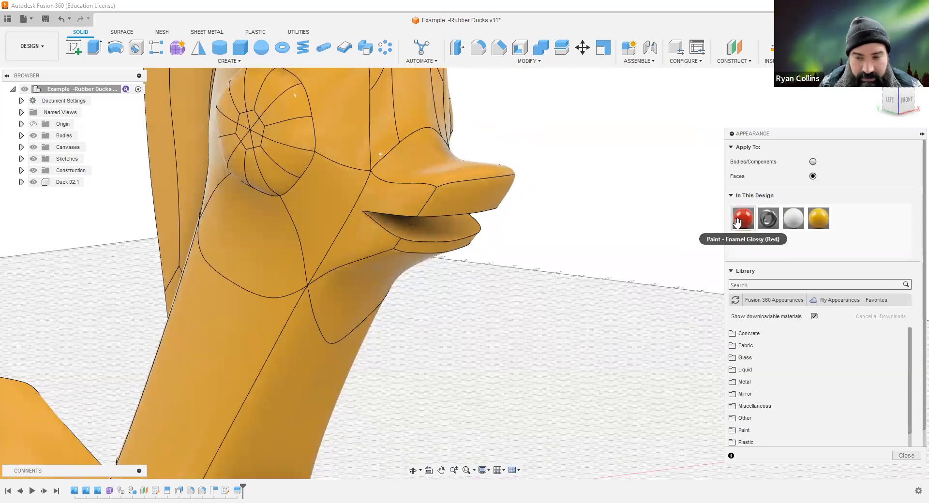
# Try to apply Paint - Enamel Glossy (Red) to just the face at the side of the beak, and finish the Appearance command.
pyautogui.keyDown('shift'); pyautogui.moveTo(678, 243); pyautogui.dragTo(585, 193, button='middle'); pyautogui.keyUp('shift')
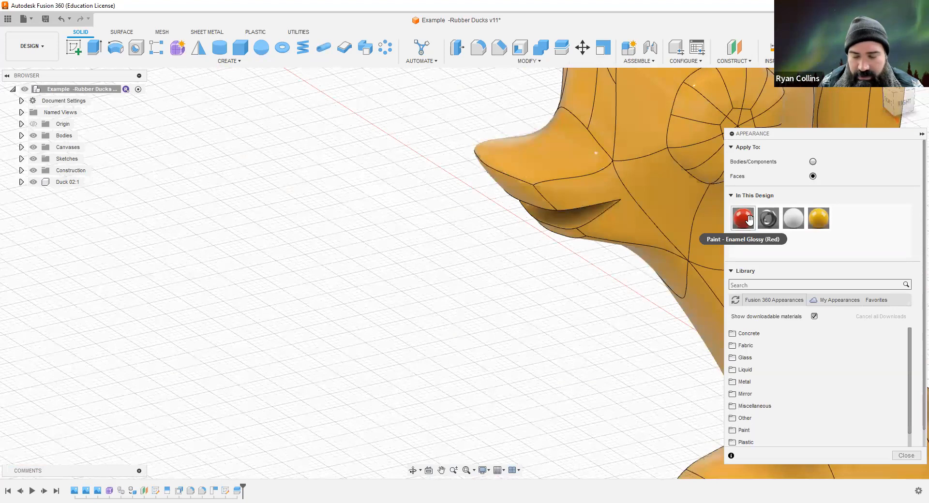
pyautogui.moveTo(743, 219); pyautogui.dragTo(573, 199)
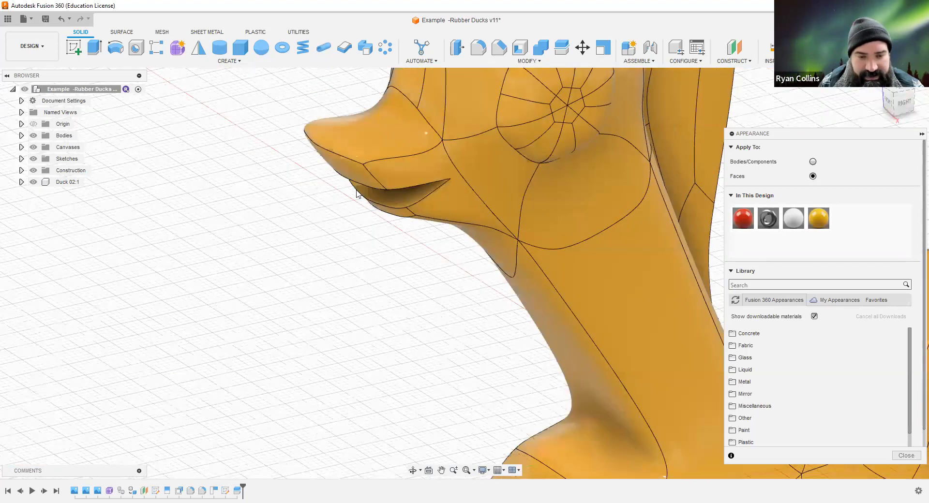
pyautogui.click(409, 172)
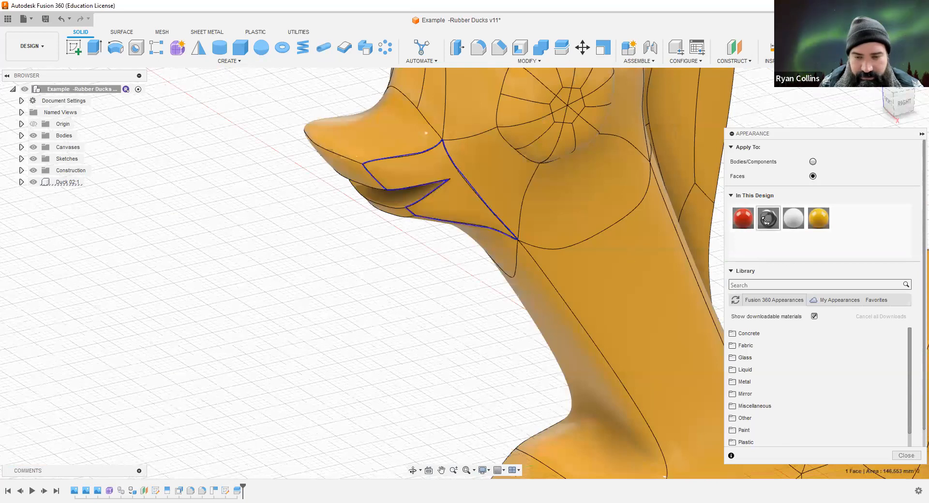
pyautogui.moveTo(744, 221); pyautogui.dragTo(413, 174)
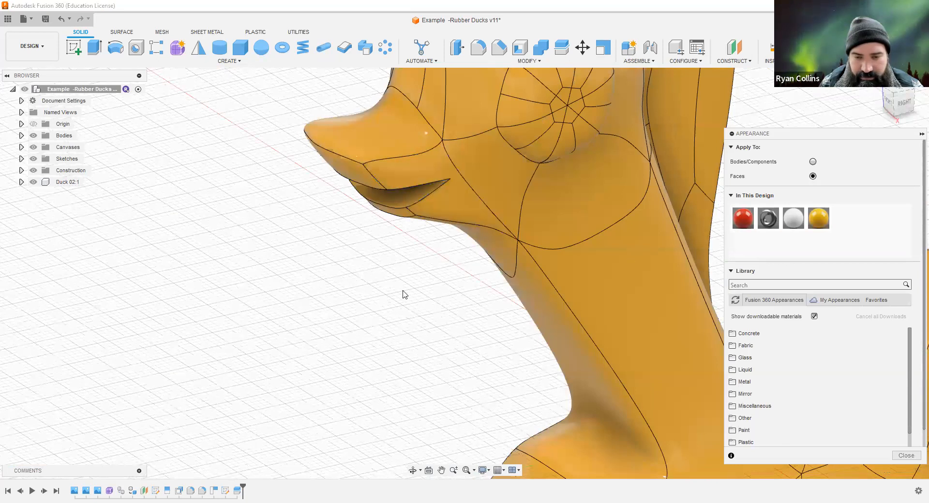
pyautogui.keyDown('shift'); pyautogui.moveTo(549, 288); pyautogui.dragTo(561, 256, button='middle'); pyautogui.keyUp('shift')
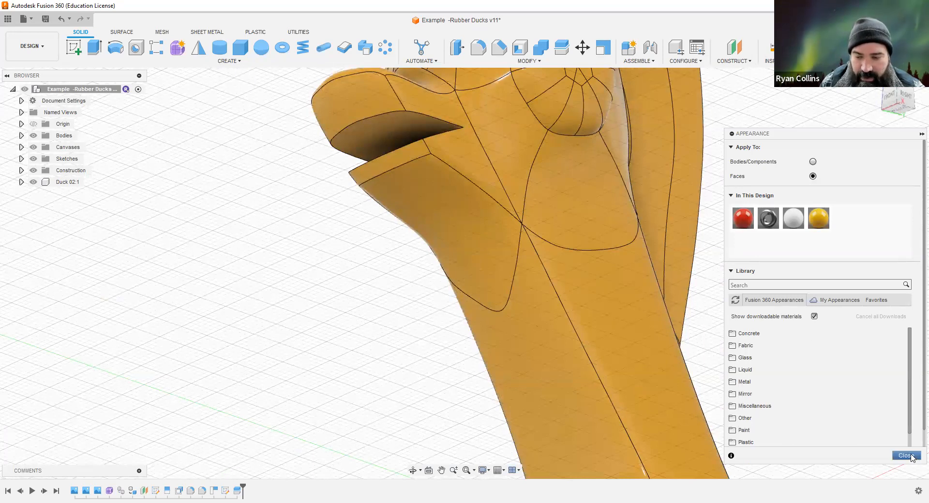
pyautogui.press('Escape')
pyautogui.scroll(-5, 836, 364)
pyautogui.keyDown('shift'); pyautogui.moveTo(836, 365); pyautogui.dragTo(684, 279, button='middle'); pyautogui.keyUp('shift')
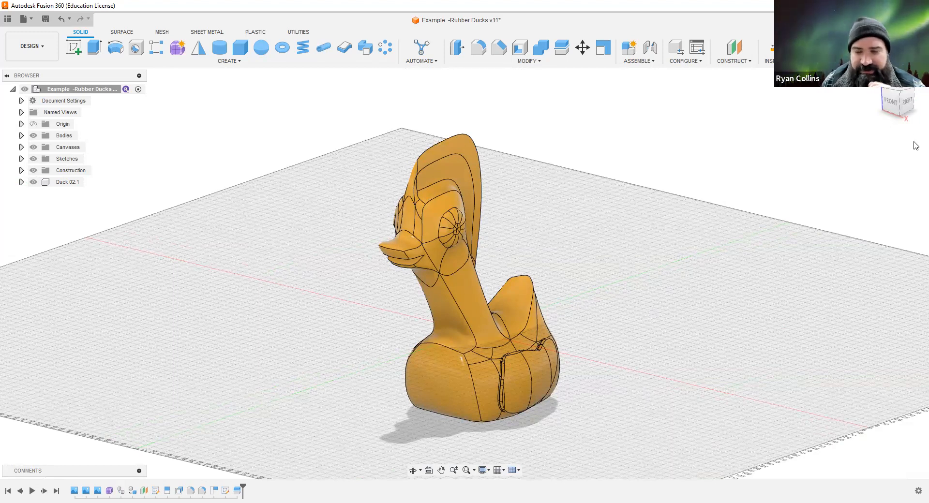
# Start a new sketch on the construction plane Plane1, seen from the right side of the duck.
pyautogui.click(907, 101)
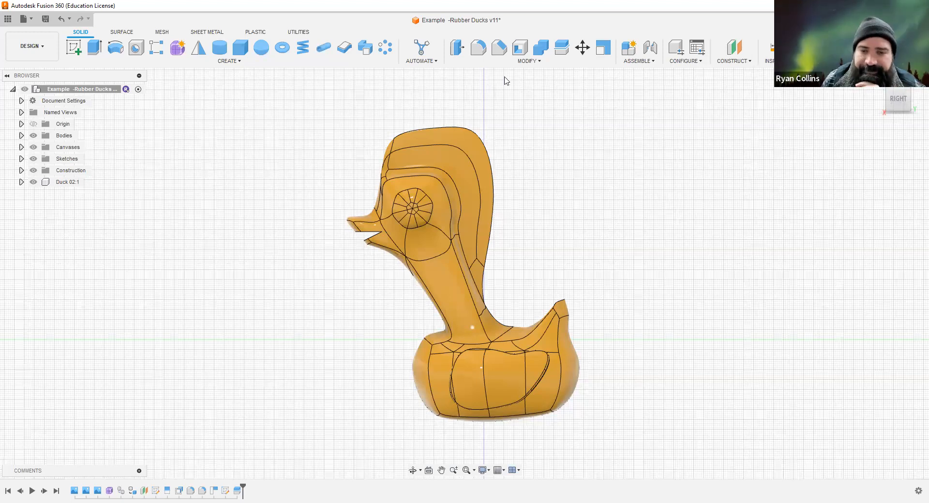
pyautogui.click(21, 182)
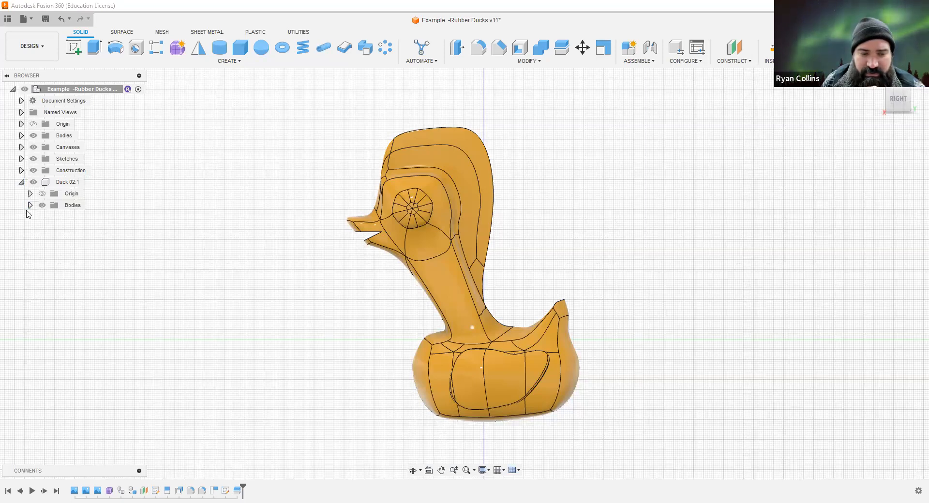
pyautogui.click(73, 48)
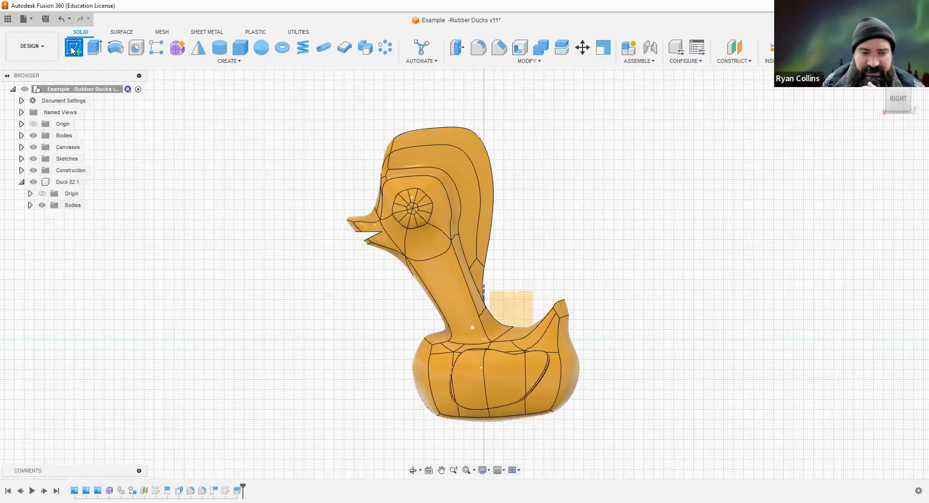
pyautogui.click(21, 171)
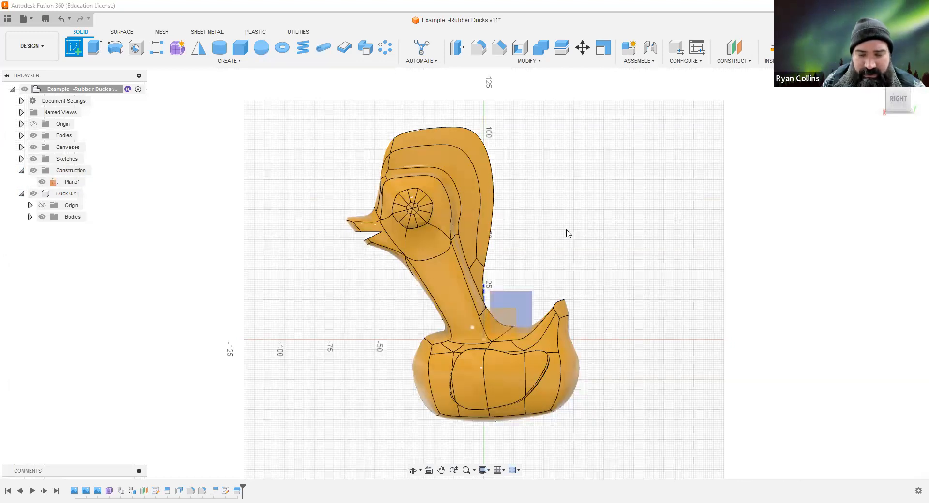
pyautogui.click(525, 301)
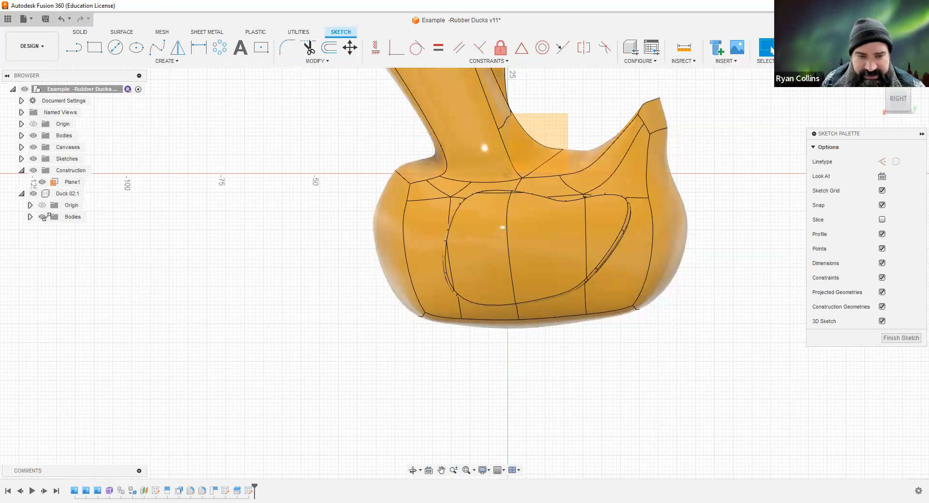
# Draw a nearly horizontal line just above the duck's underside, extending past the body at both ends, and finish the sketch.
pyautogui.click(74, 47)
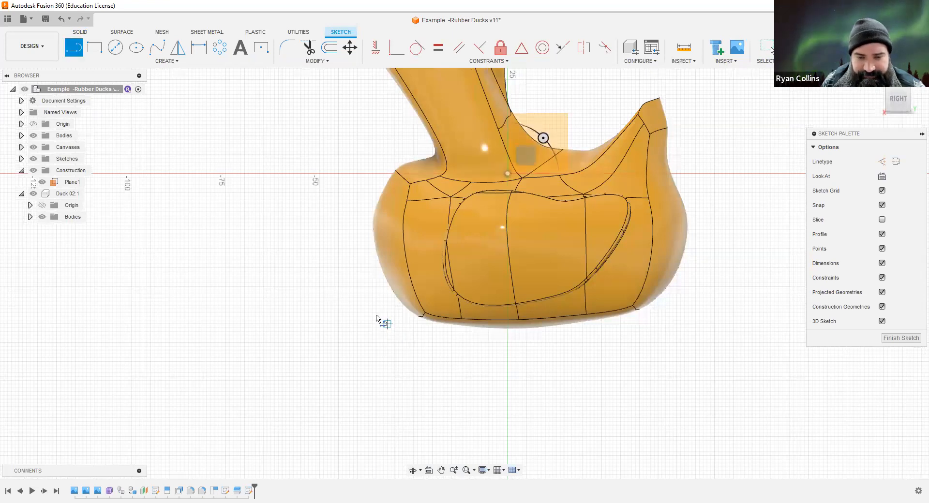
pyautogui.click(704, 308)
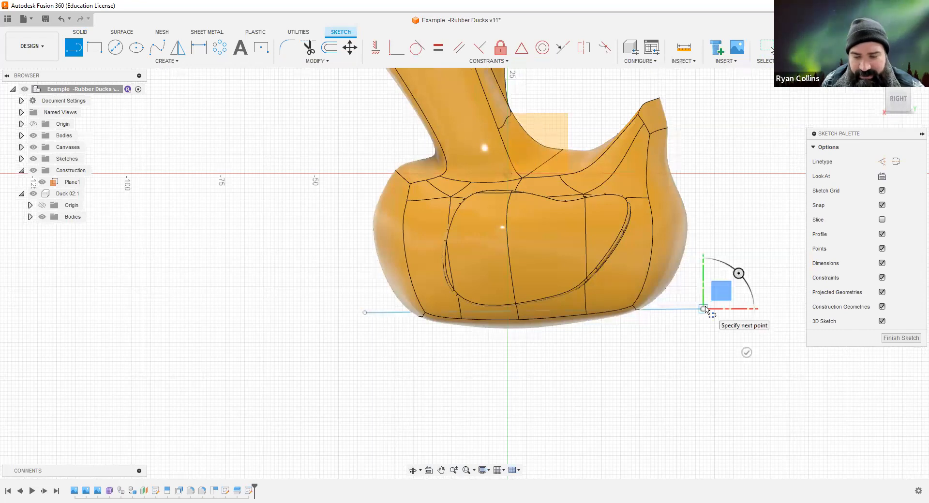
pyautogui.press('Escape')
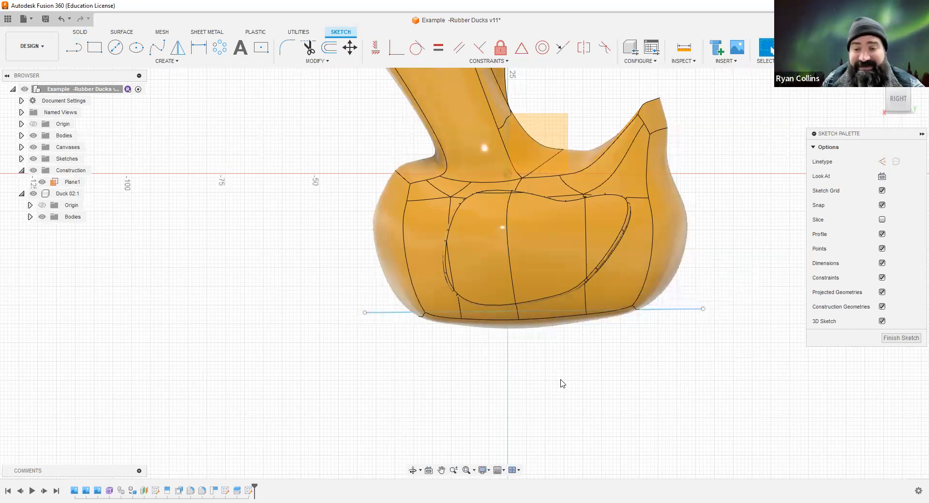
pyautogui.click(801, 49)
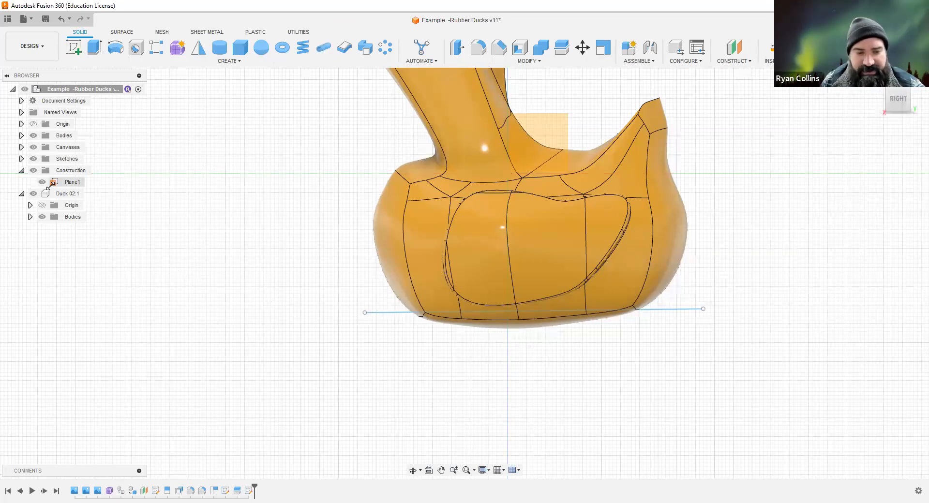
# Activate the Duck 02 component, split its visible duck body with the sketched line using Extend Splitting Tool(s), and hide the cut-off bottom piece.
pyautogui.click(82, 195)
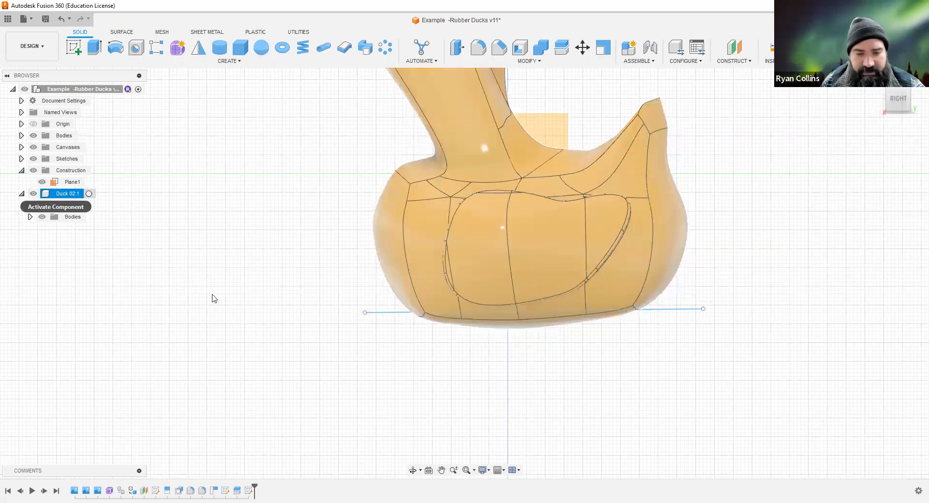
pyautogui.keyDown('shift'); pyautogui.moveTo(235, 301); pyautogui.dragTo(245, 305, button='middle'); pyautogui.keyUp('shift')
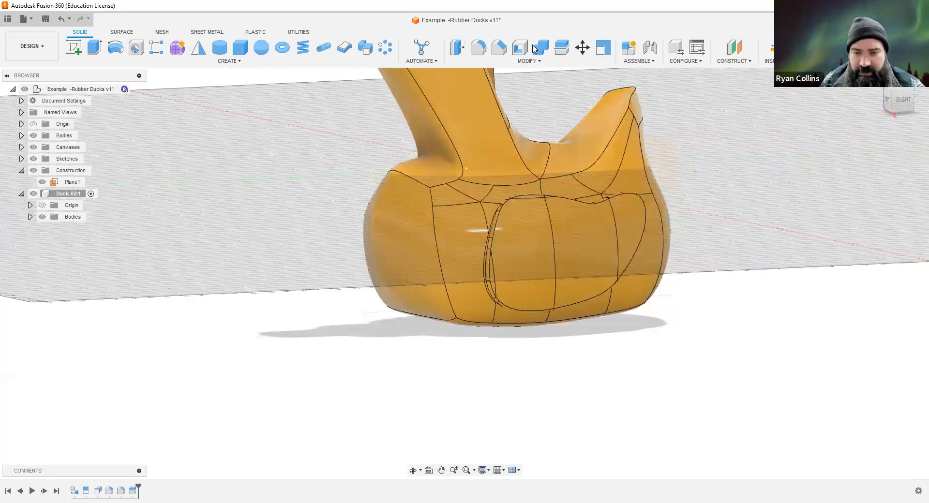
pyautogui.click(560, 48)
pyautogui.click(403, 322)
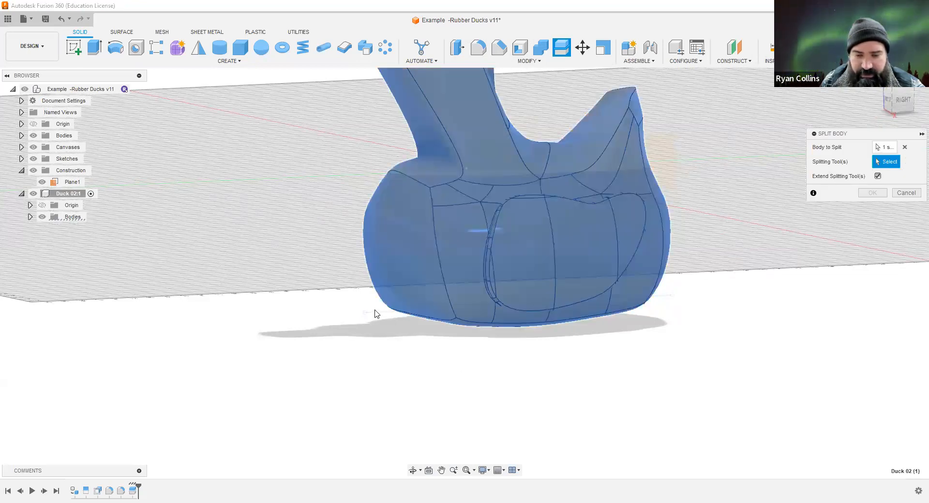
pyautogui.keyDown('shift'); pyautogui.moveTo(631, 418); pyautogui.dragTo(654, 429, button='middle'); pyautogui.keyUp('shift')
pyautogui.click(30, 216)
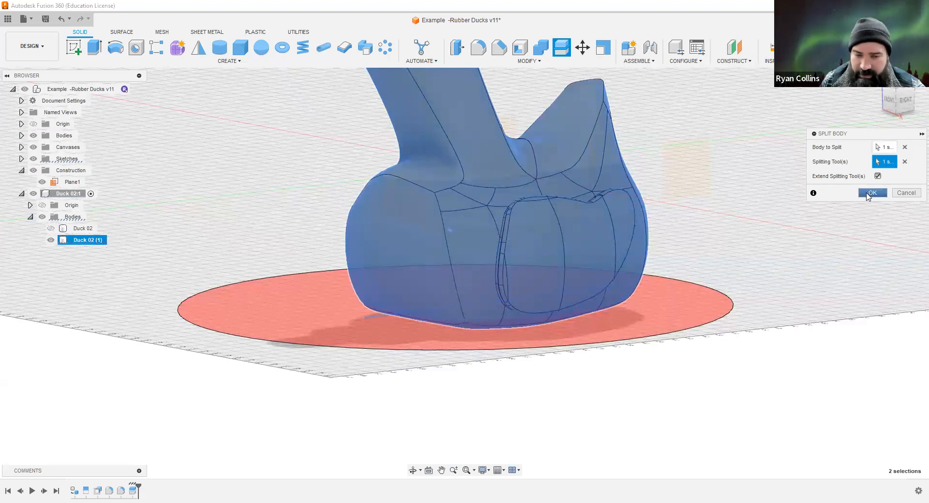
pyautogui.click(872, 193)
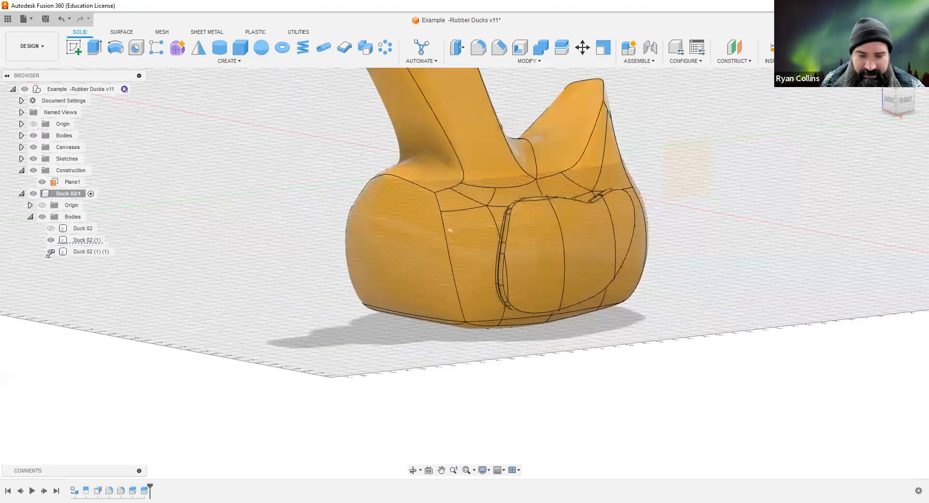
pyautogui.click(50, 252)
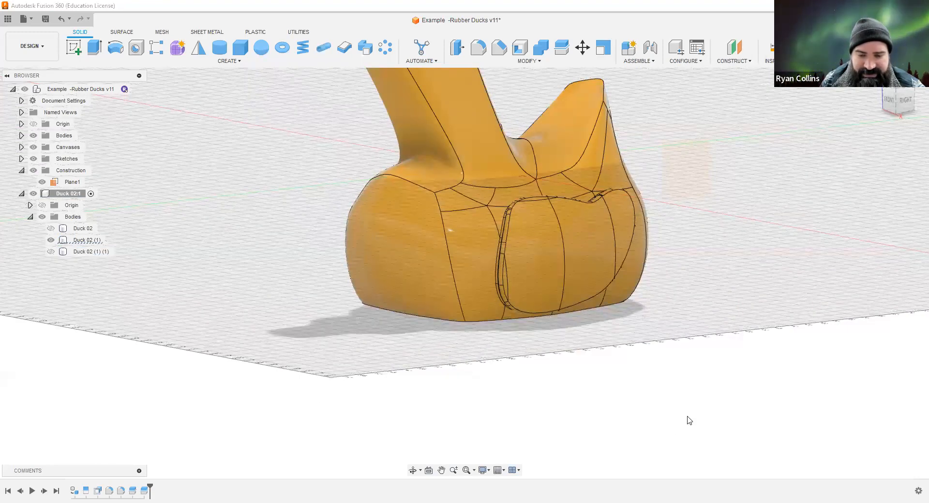
# Fillet the flat bottom face of the duck with a constant 5 mm radius.
pyautogui.keyDown('shift'); pyautogui.moveTo(645, 376); pyautogui.dragTo(675, 410, button='middle'); pyautogui.keyUp('shift')
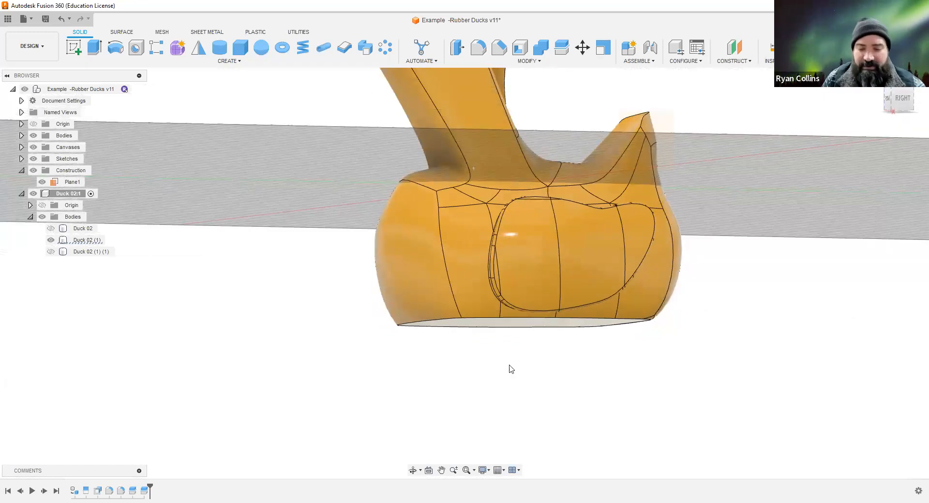
pyautogui.click(404, 298)
pyautogui.press('Escape')
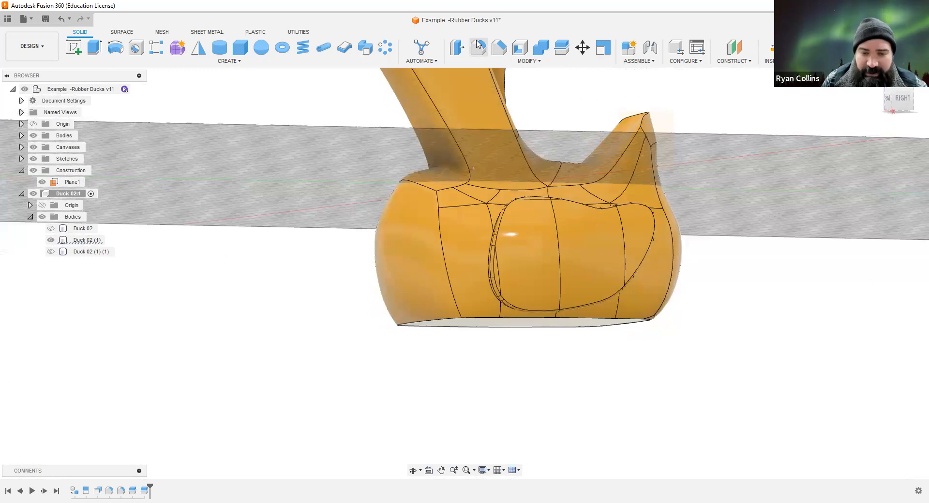
pyautogui.press('f')
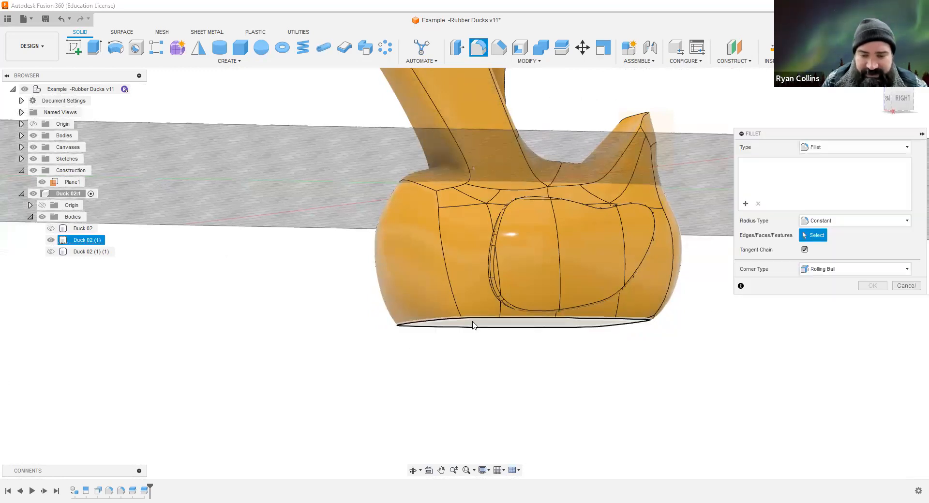
pyautogui.click(532, 360)
pyautogui.write('2')
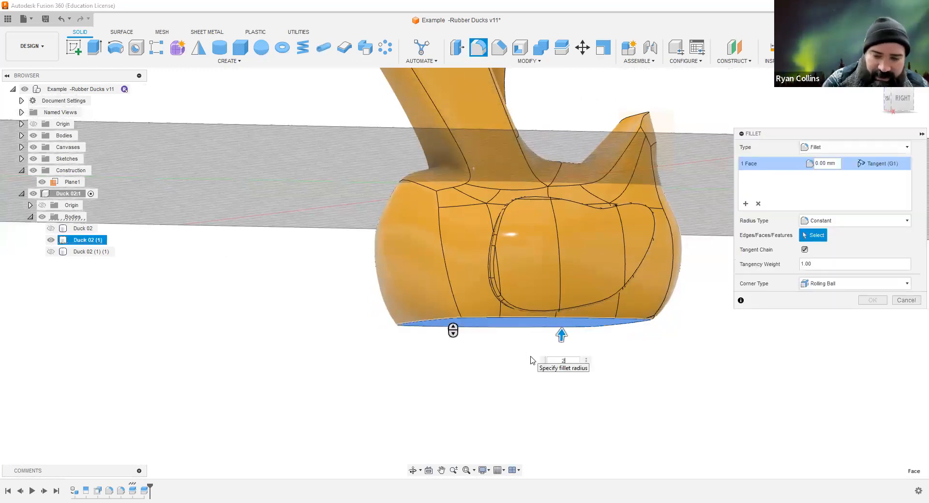
pyautogui.press('Return')
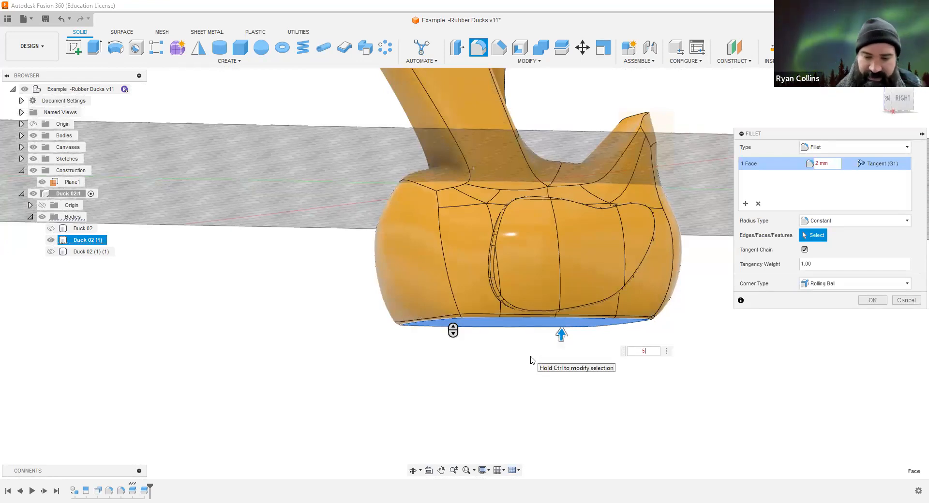
pyautogui.write('5')
pyautogui.press('Return')
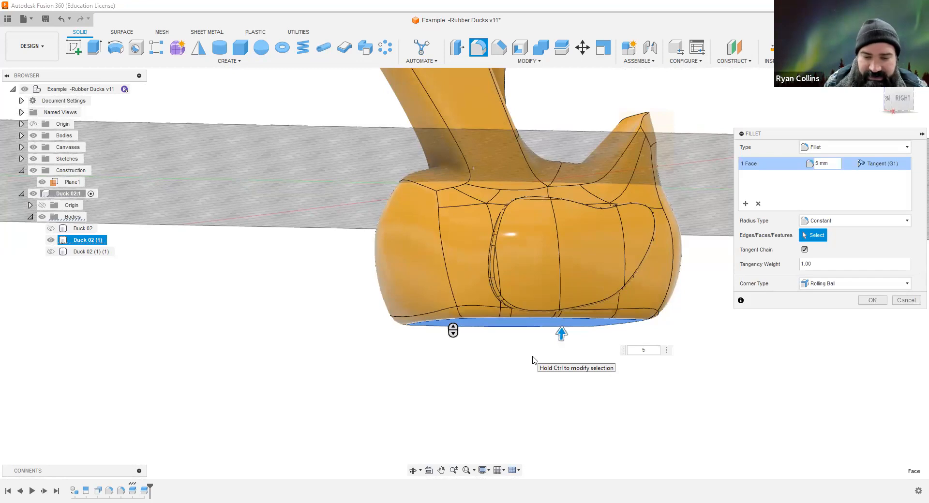
pyautogui.keyDown('shift'); pyautogui.moveTo(556, 375); pyautogui.dragTo(499, 389, button='middle'); pyautogui.keyUp('shift')
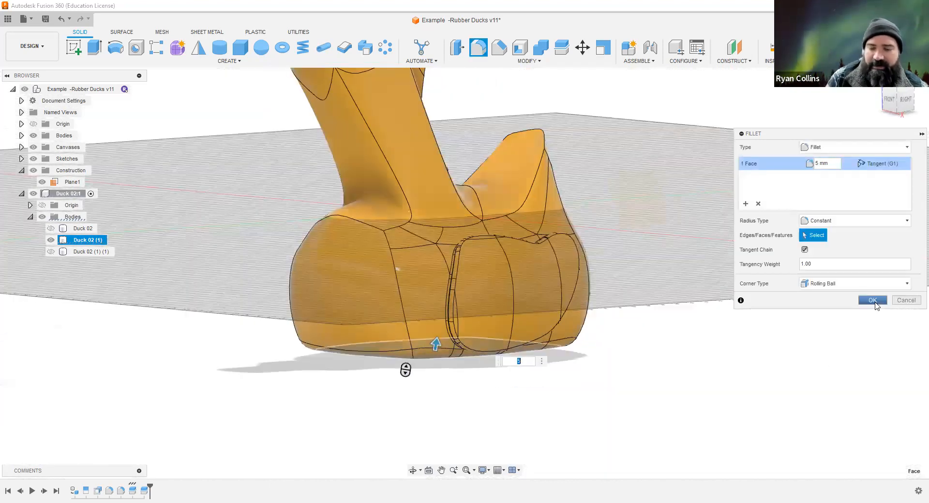
pyautogui.click(872, 300)
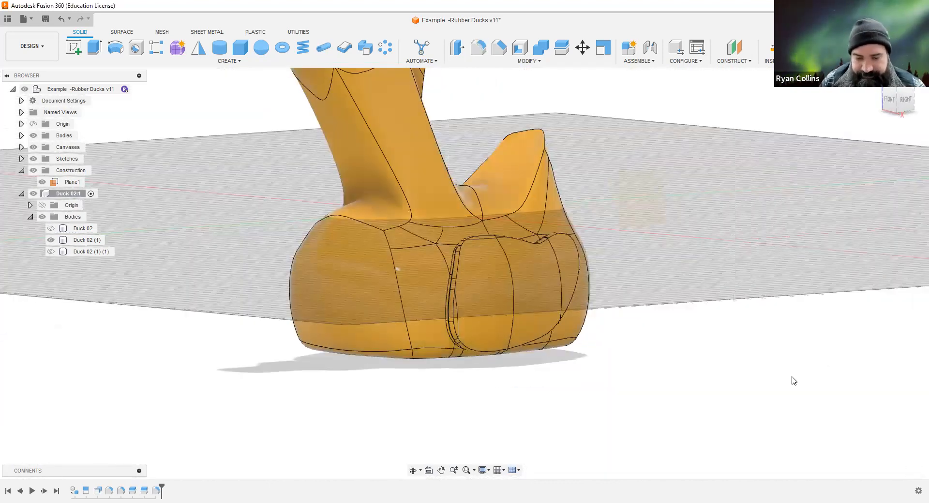
pyautogui.scroll(-3, 794, 380)
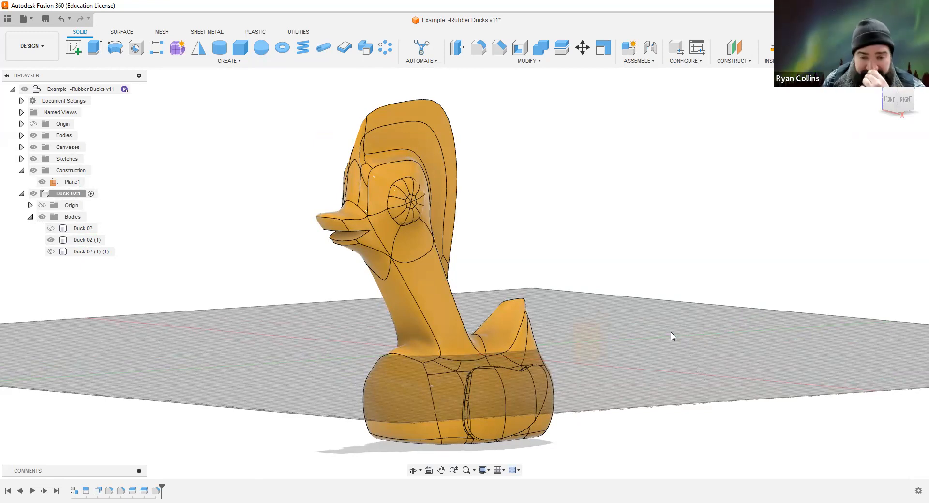
pyautogui.click(406, 200)
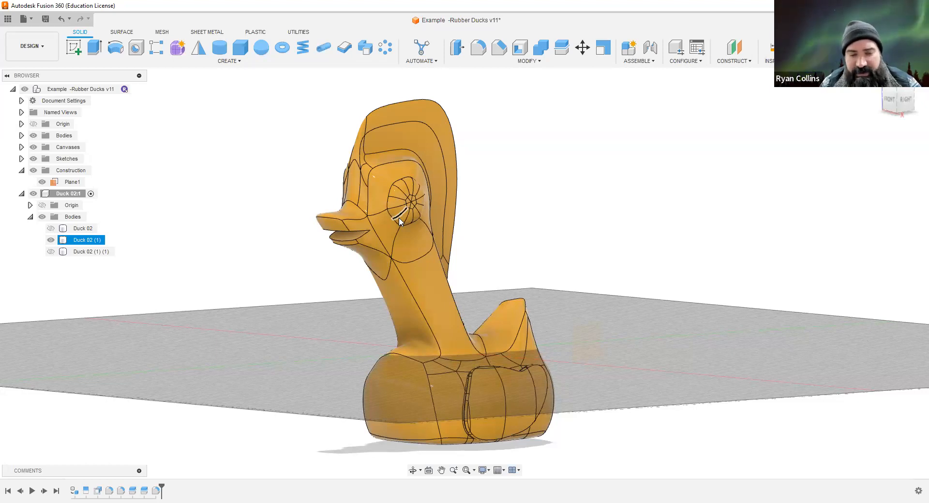
pyautogui.click(812, 315)
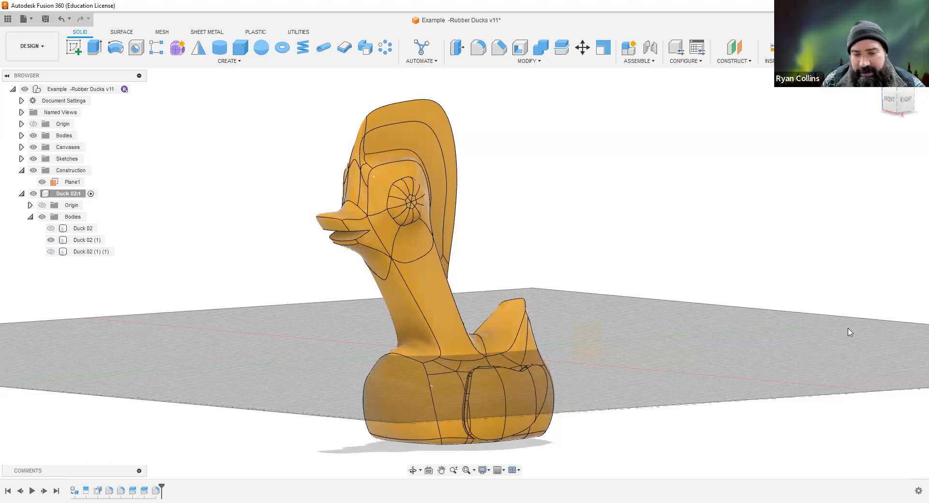